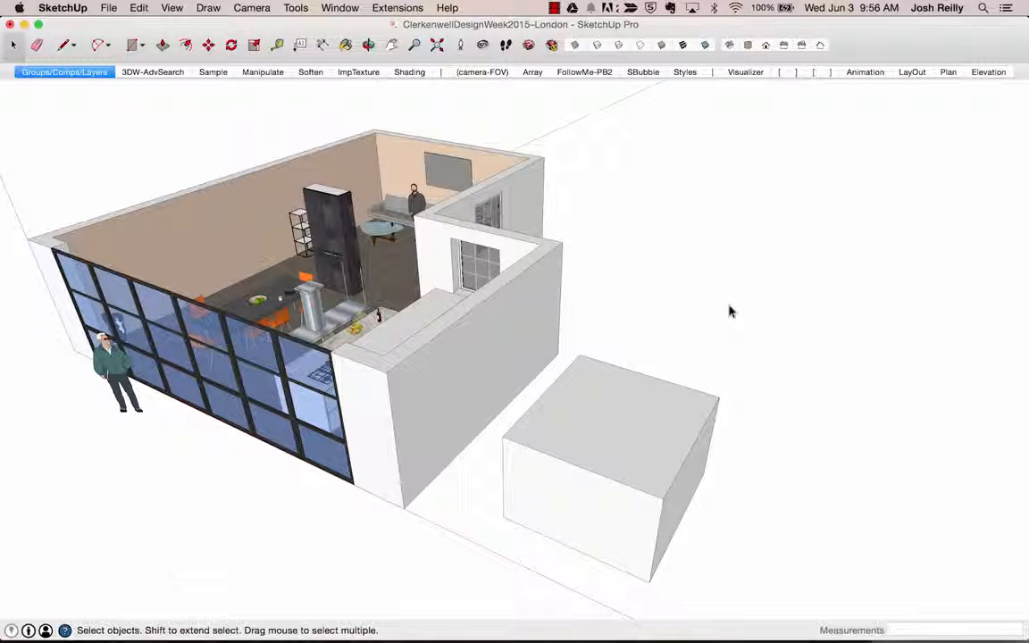
Draw a rectangle on the ground beside the large block and pull it up into a smaller box
middle_drag(625, 415, 653, 354)
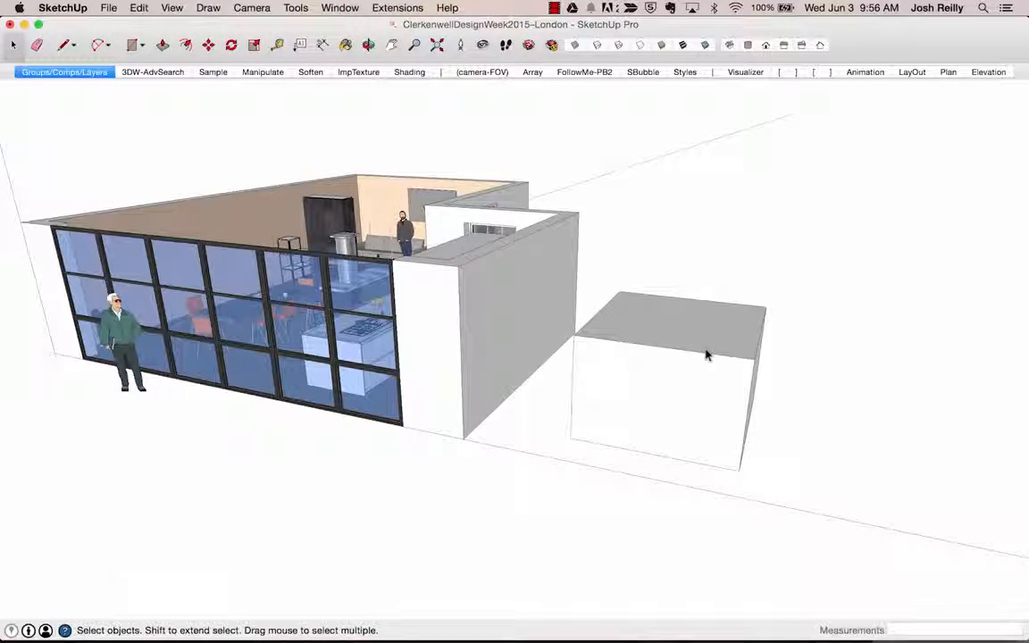
mouse_move(700, 362)
middle_down()
mouse_move(656, 383)
mouse_move(656, 367)
mouse_move(690, 414)
mouse_move(666, 351)
middle_up()
key(r)
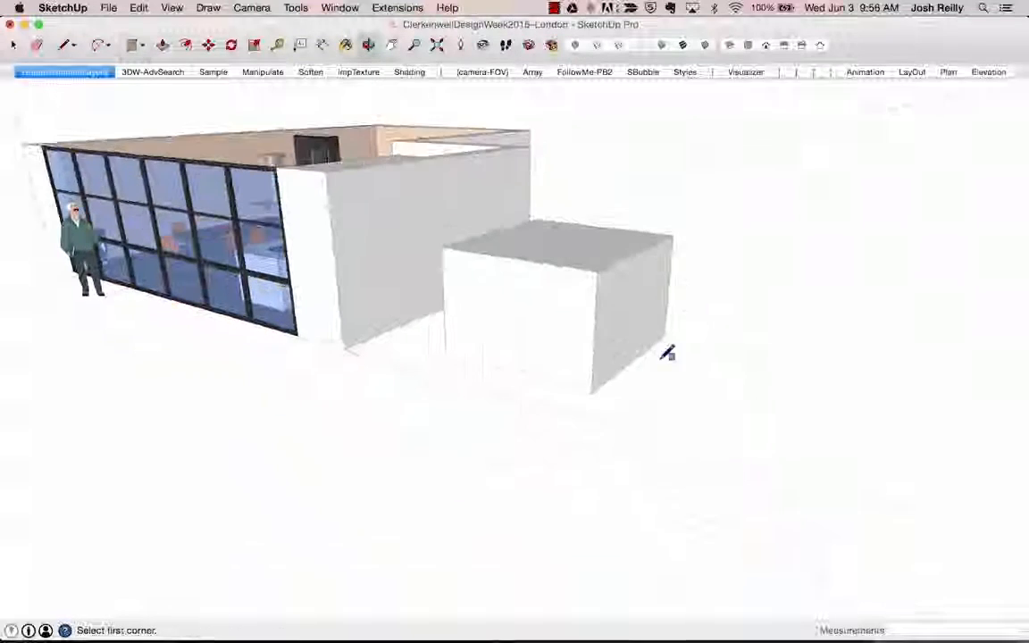
click(662, 405)
click(794, 401)
key(p)
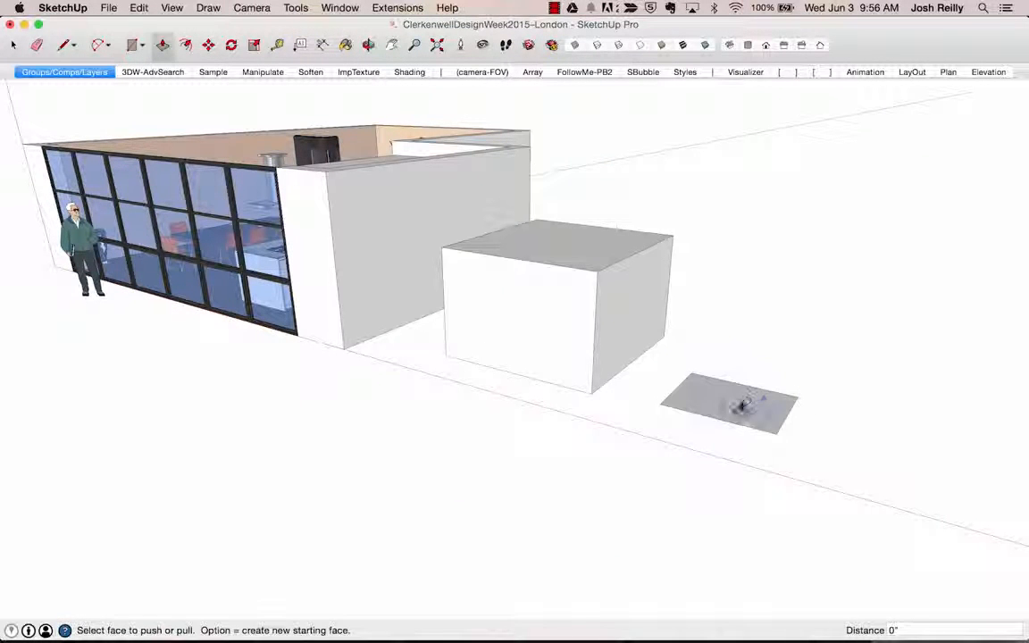
click(741, 405)
click(730, 347)
key(space)
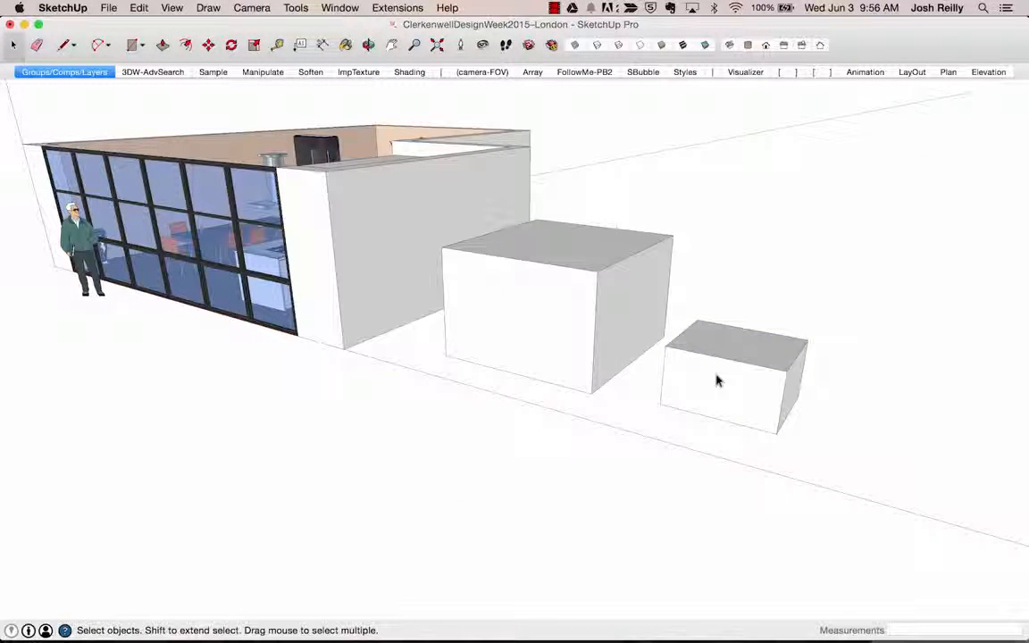
Try to move the ungrouped small box by its corner against the large block, and undo the move
triple_click(716, 380)
key(m)
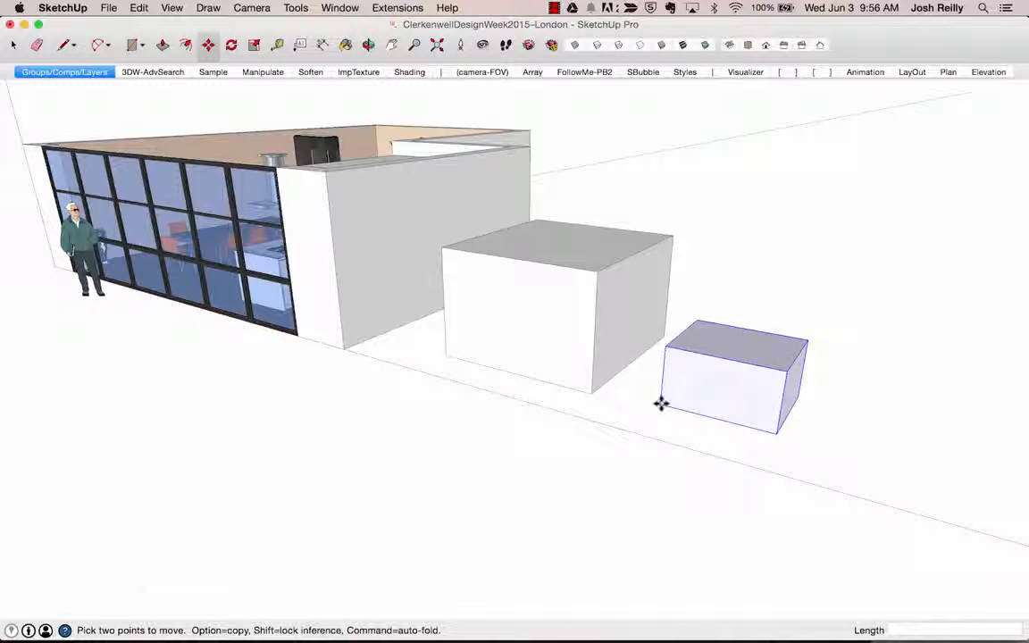
click(661, 404)
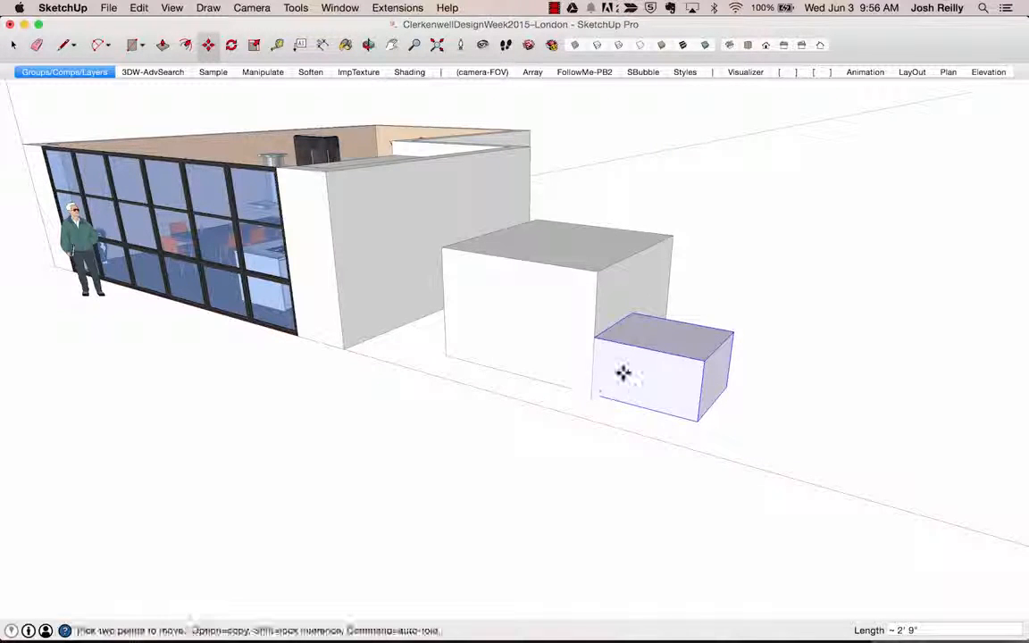
scroll(659, 383, up, 5)
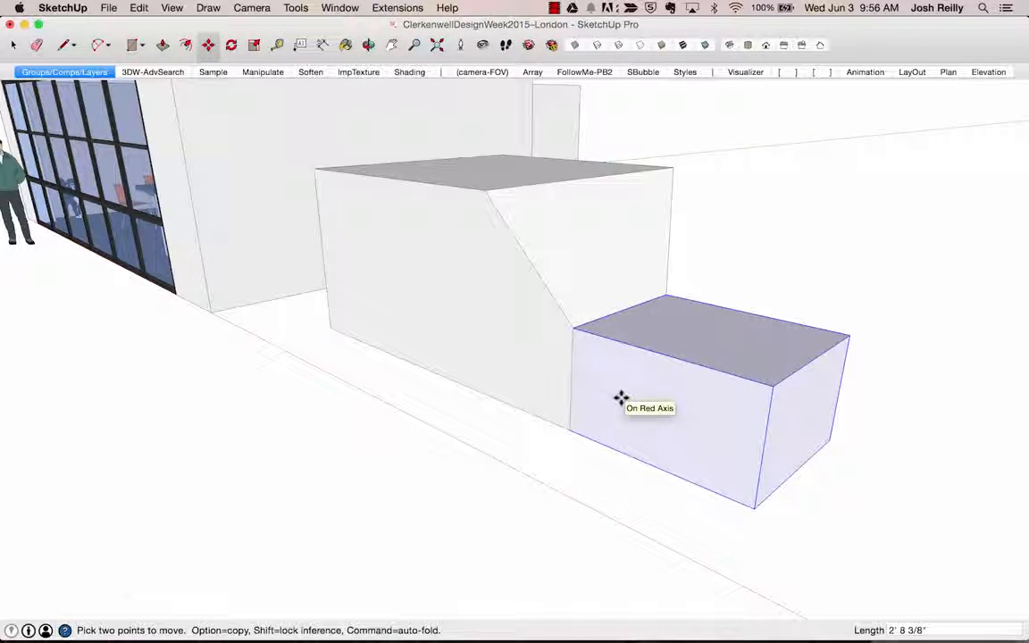
key(super+z)
key(super+z)
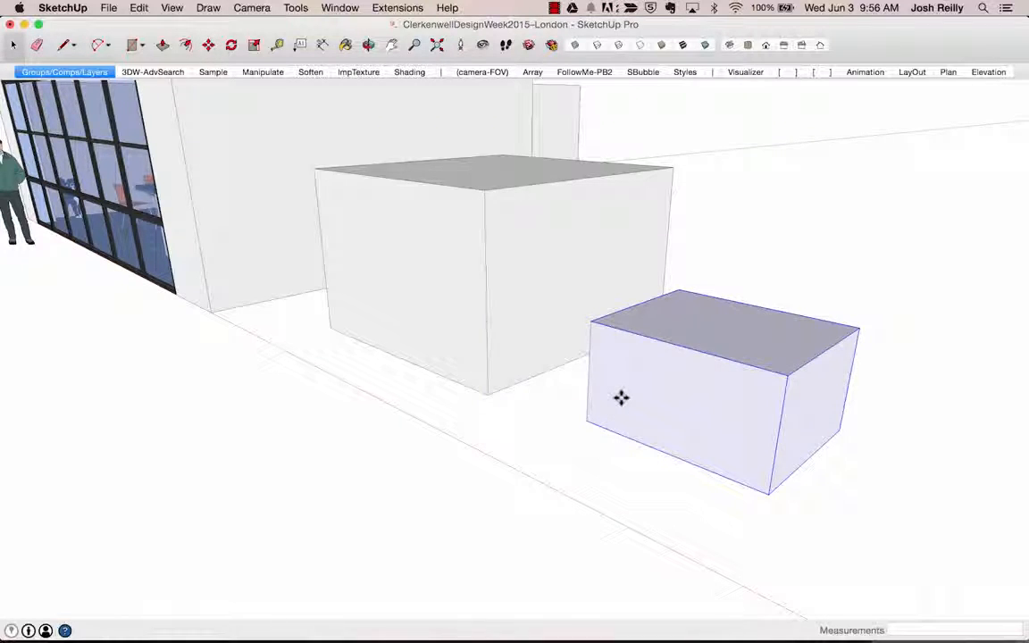
key(space)
Select all faces and edges of the small box and make them a group
scroll(622, 402, down, 4)
middle_drag(624, 407, 726, 266)
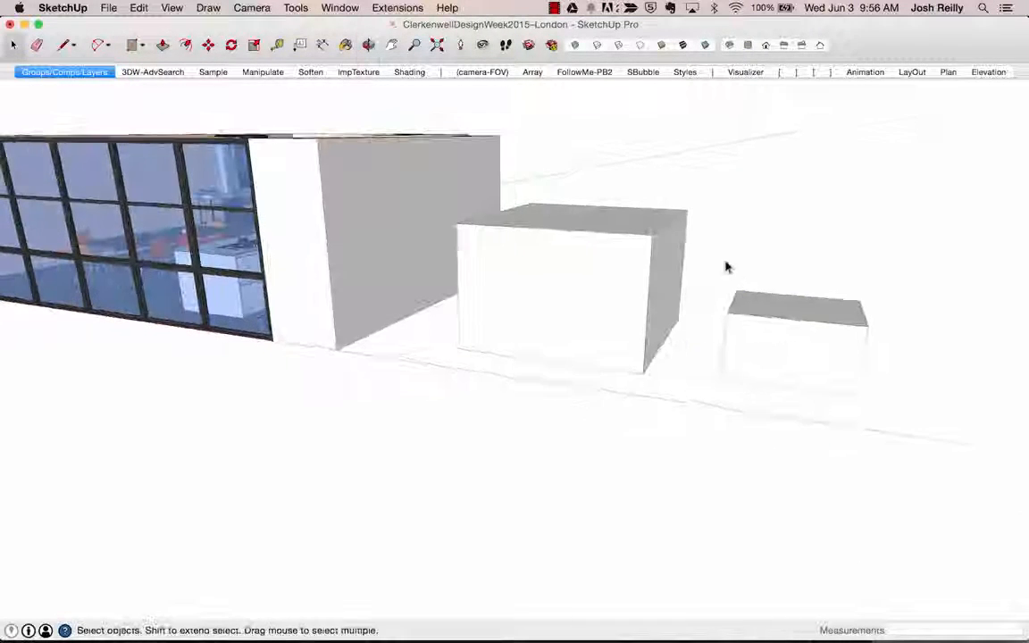
triple_click(769, 338)
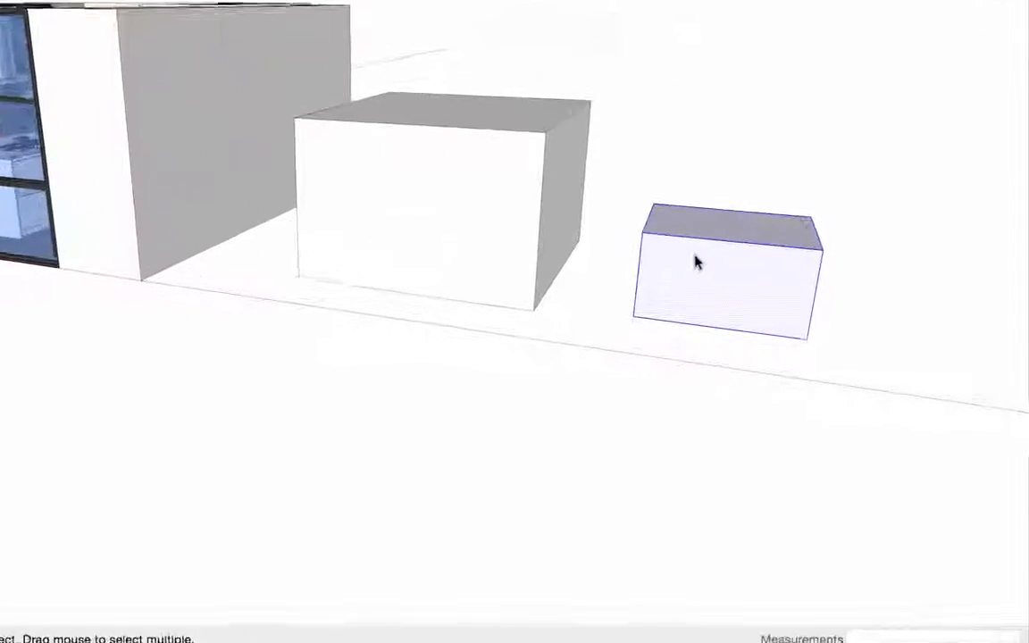
right_click(768, 331)
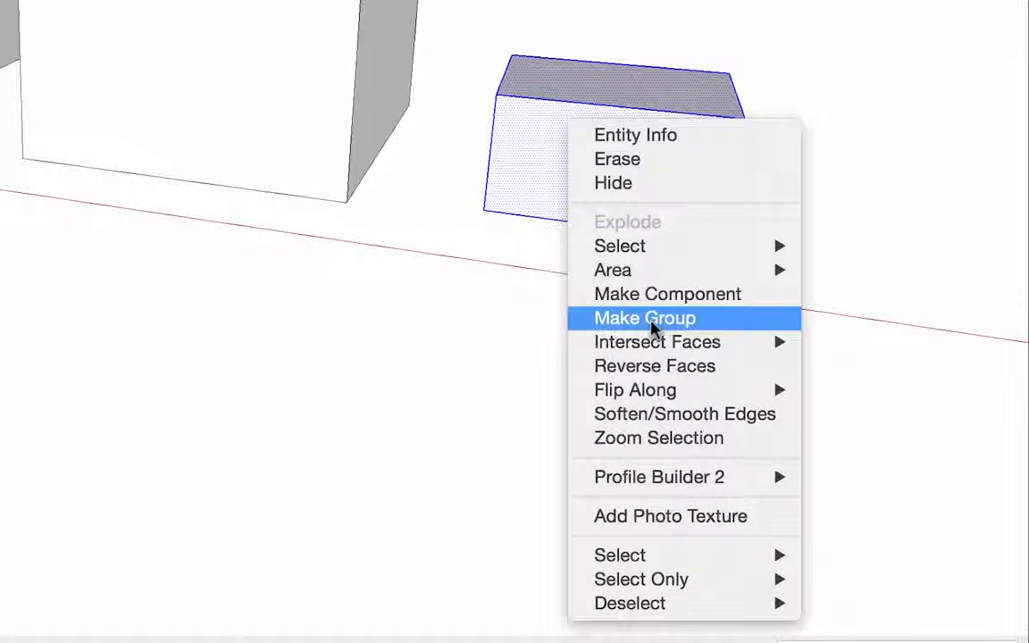
click(645, 319)
Reposition the grouped small box on the ground beside the large block, picking it up by its lower front corner
key(m)
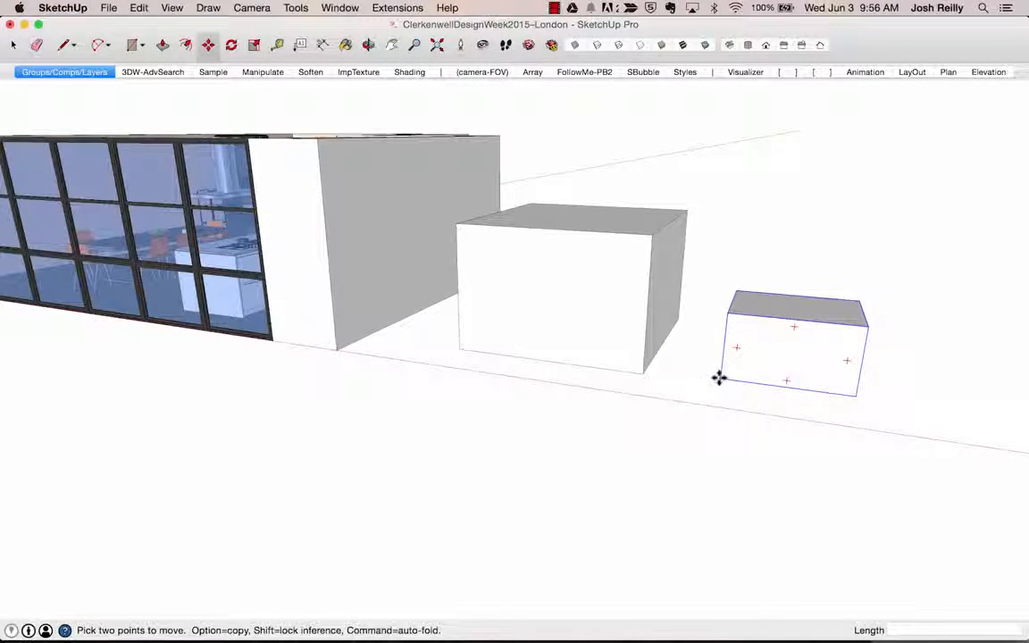
click(719, 378)
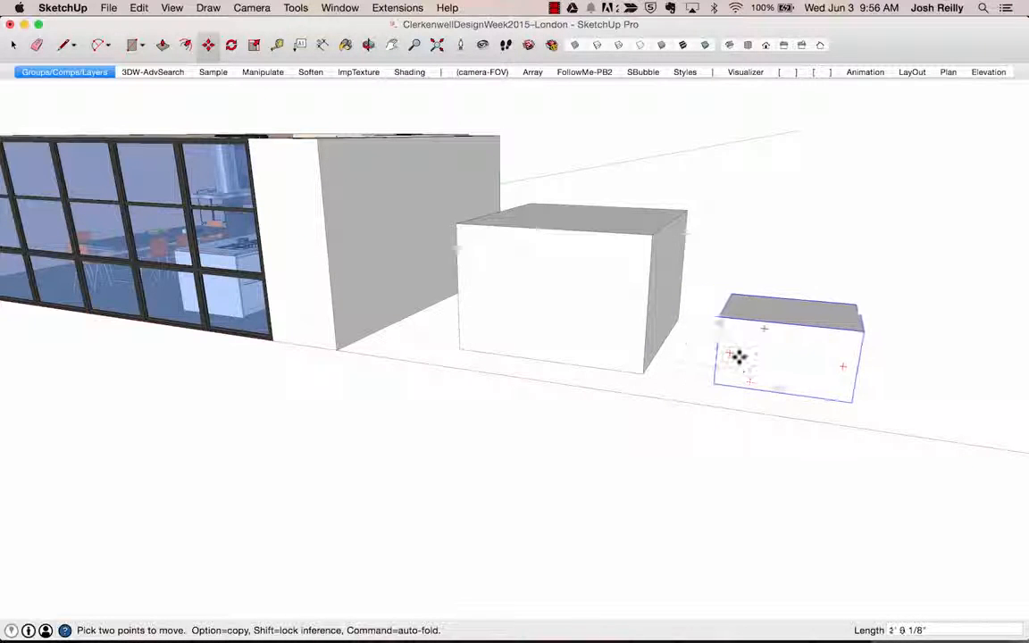
click(765, 361)
key(o)
drag(766, 342, 715, 346)
key(space)
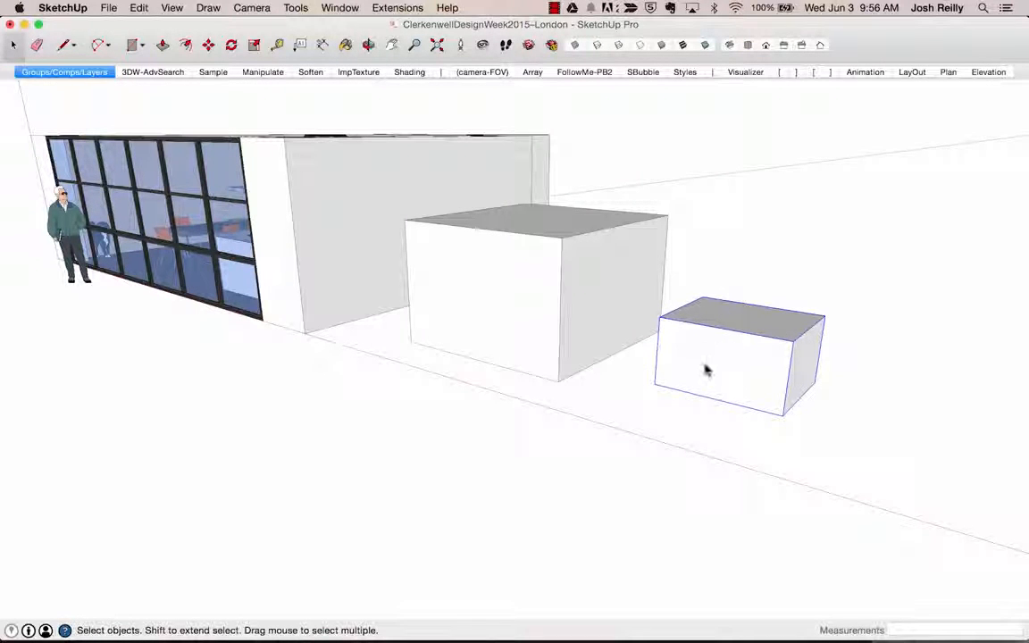
Open the small box group for editing to examine its isolated geometry, and close it again
double_click(705, 371)
middle_drag(742, 324, 666, 317)
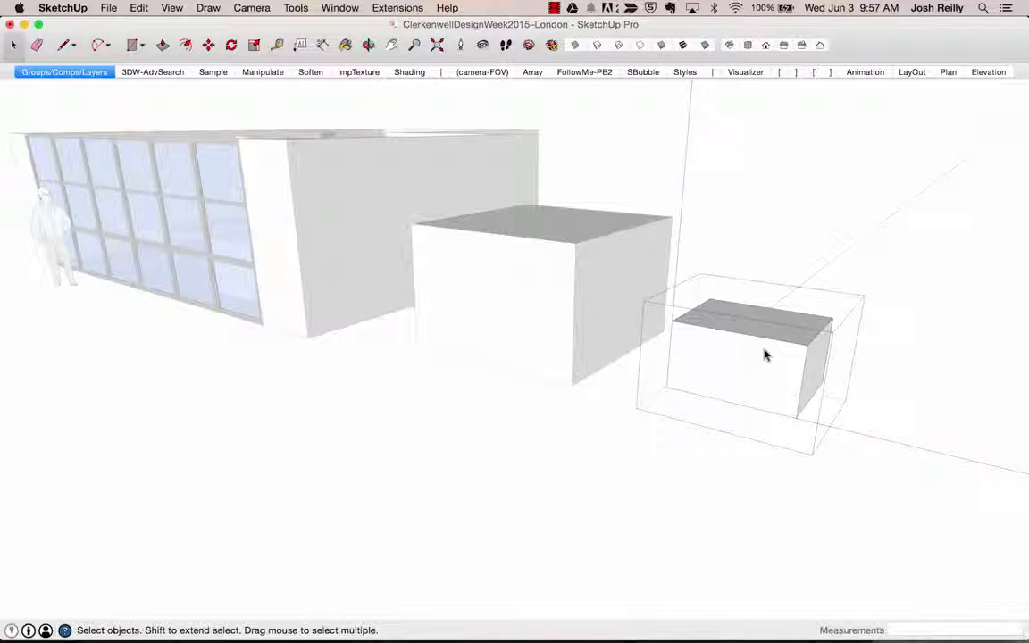
click(856, 329)
middle_drag(781, 326, 722, 338)
Copy the small box group about 7' 4" away, on the side opposite the large block
click(723, 335)
key(m)
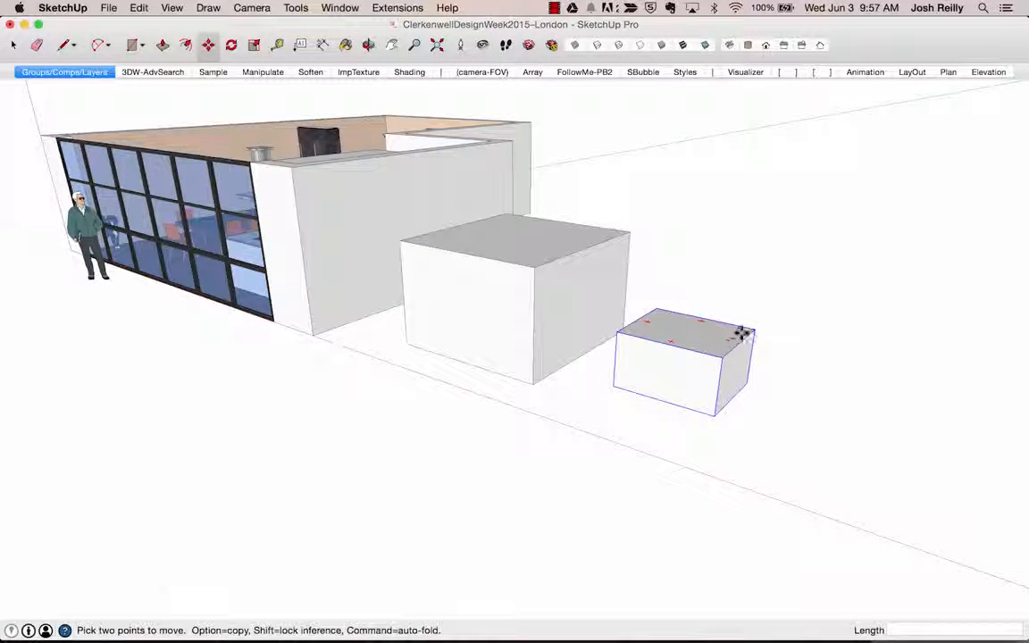
click(652, 373)
key(alt)
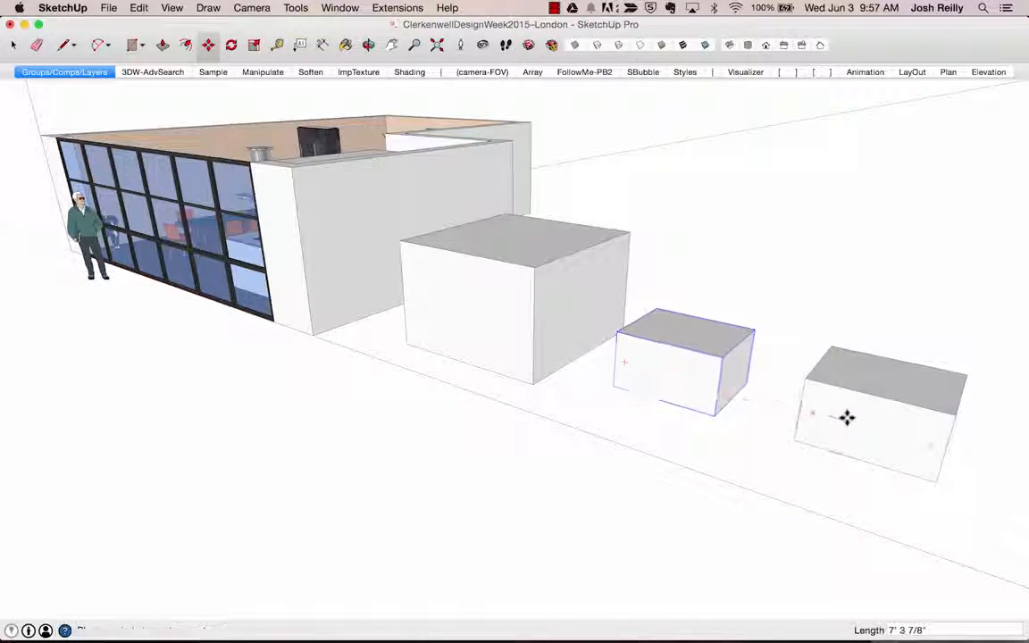
click(845, 418)
key(space)
Explode the copied group into loose geometry and clear the selection
right_click(668, 261)
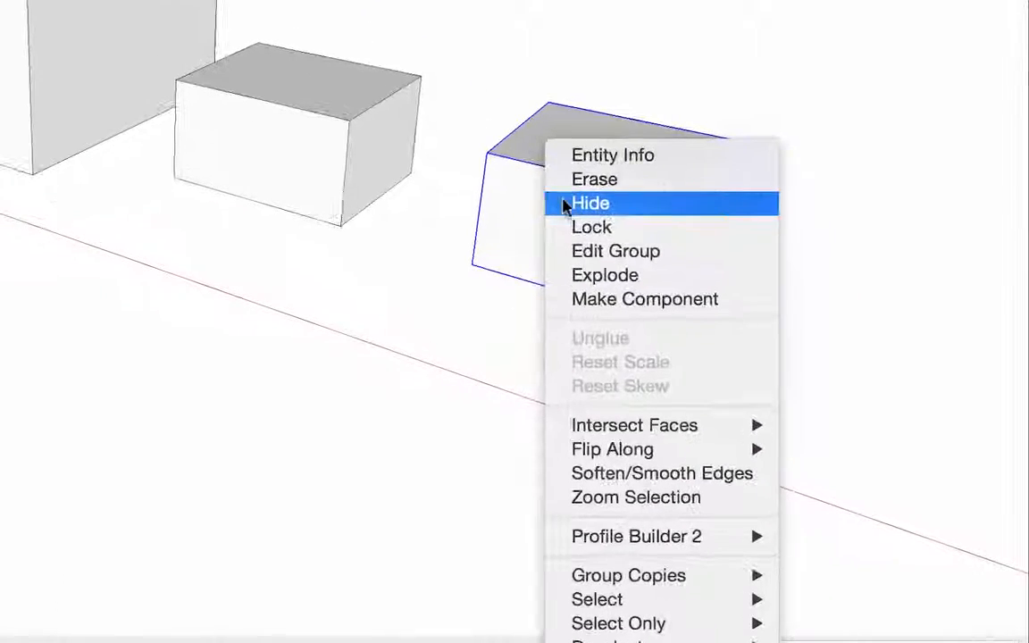
click(617, 275)
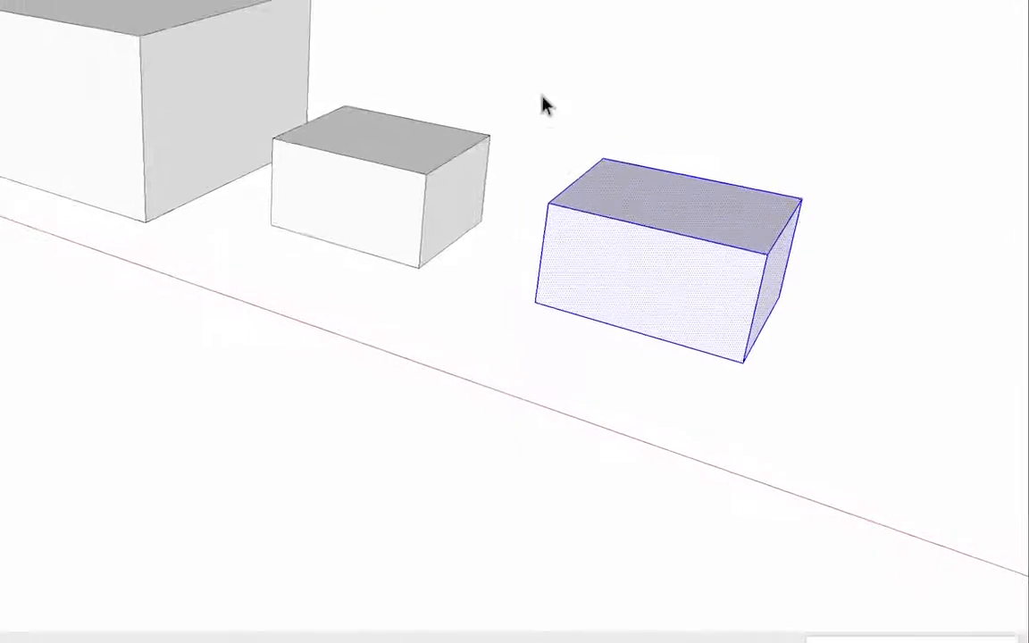
click(479, 32)
middle_drag(710, 374, 799, 402)
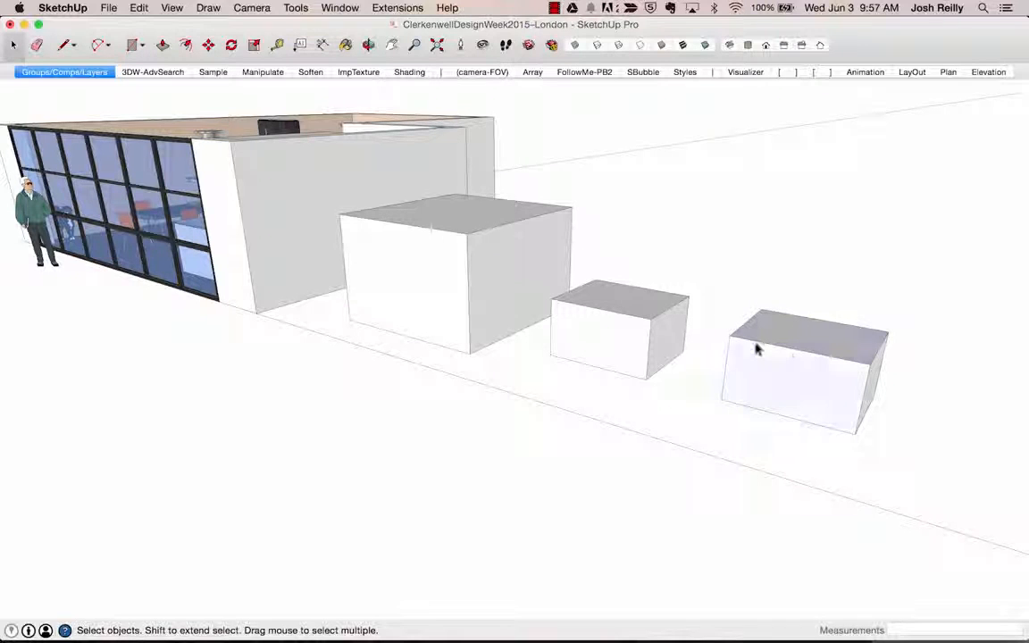
Select the entire exploded box and make it a component with the default settings, replacing the selection
triple_click(633, 340)
middle_drag(649, 340, 768, 257)
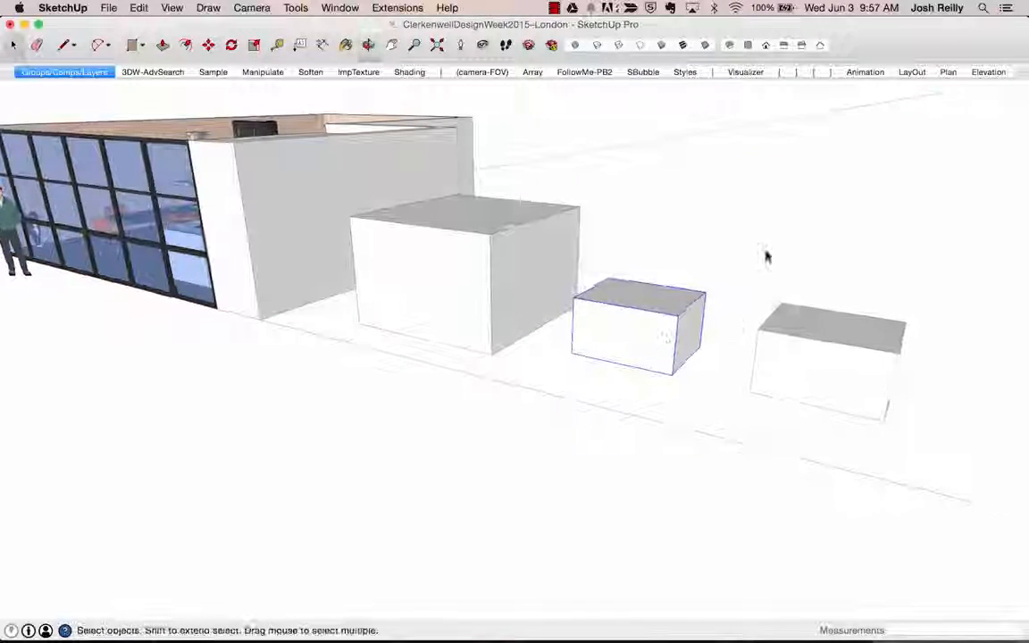
drag(731, 229, 961, 469)
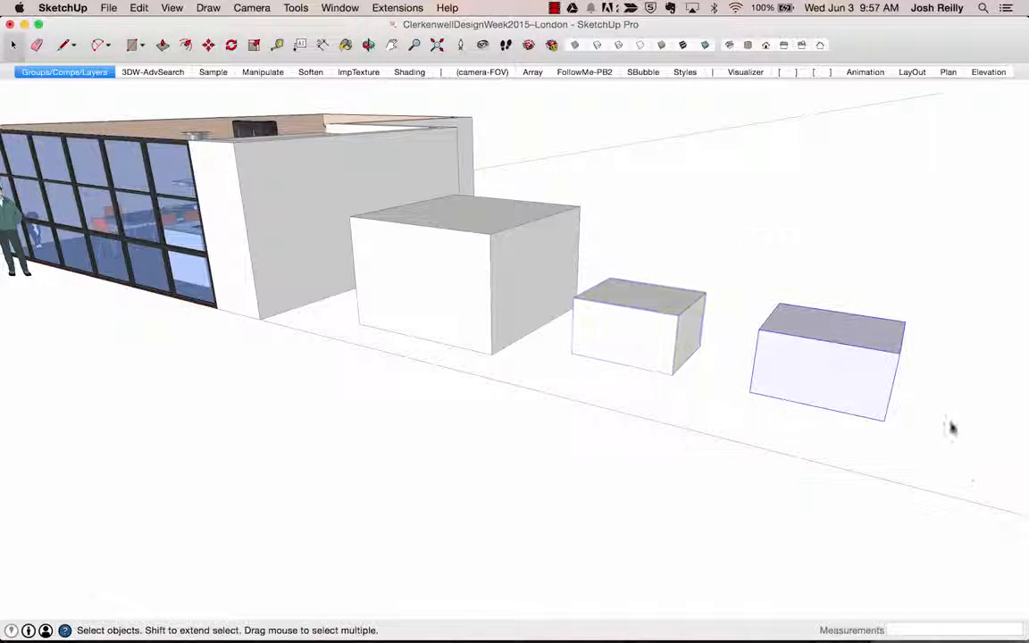
right_click(805, 329)
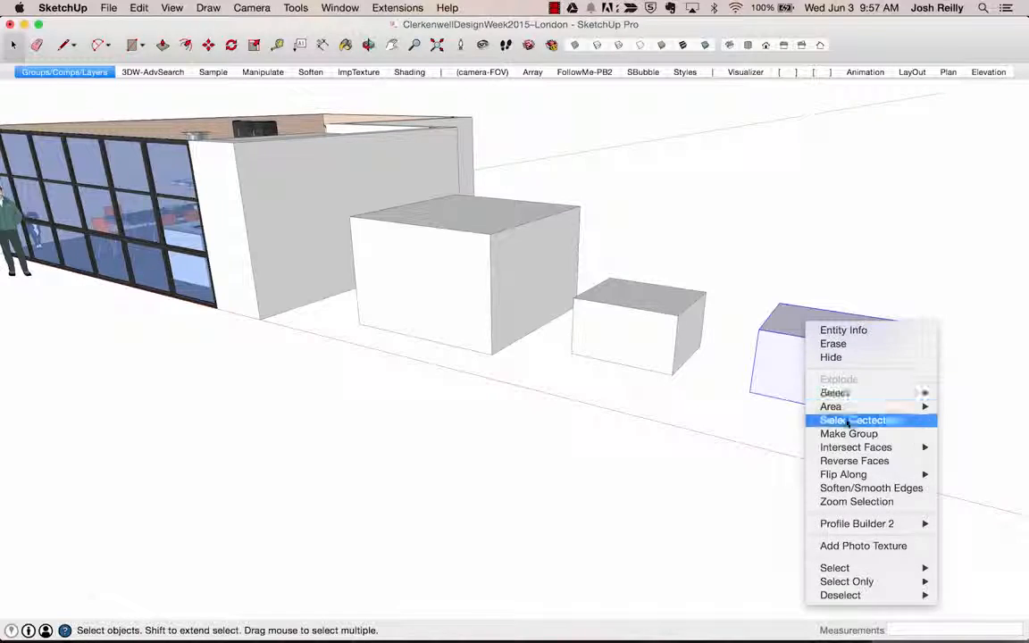
click(880, 420)
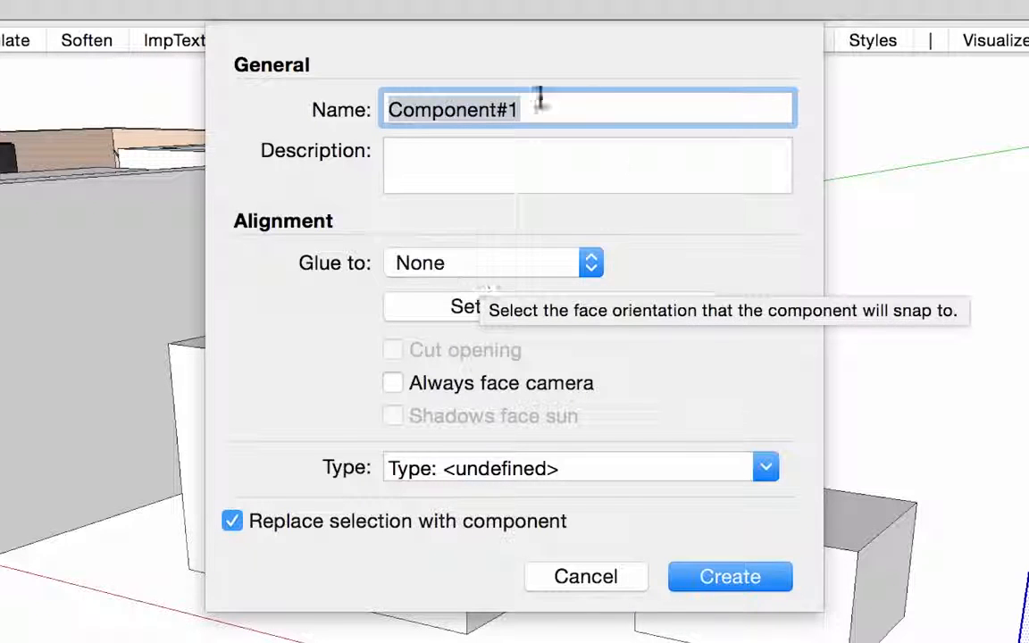
click(731, 579)
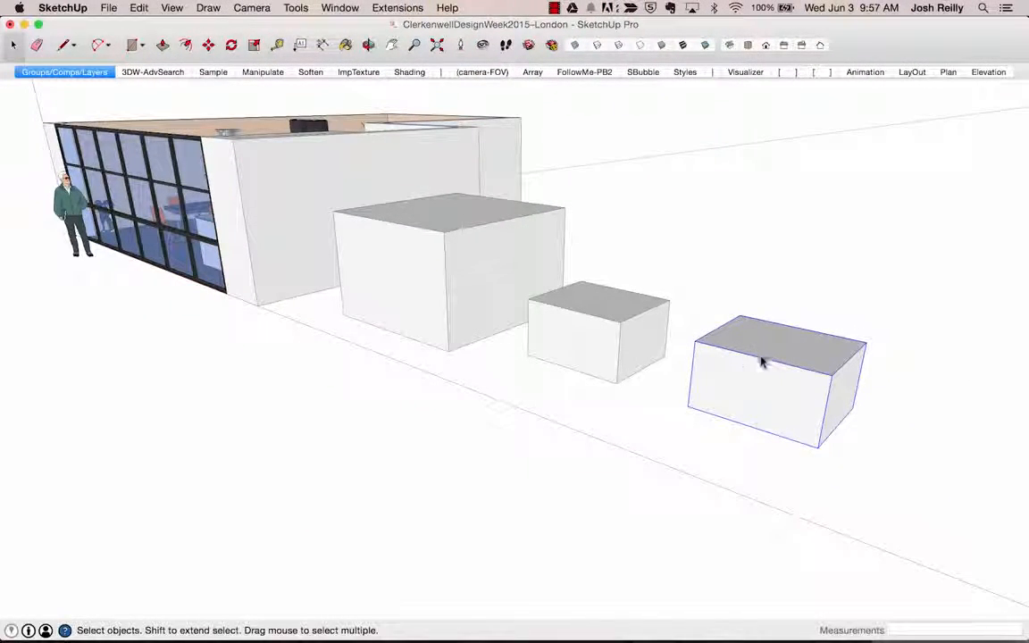
Open the component box for editing and offset the outline of its top face inward
click(618, 305)
middle_drag(730, 345, 793, 356)
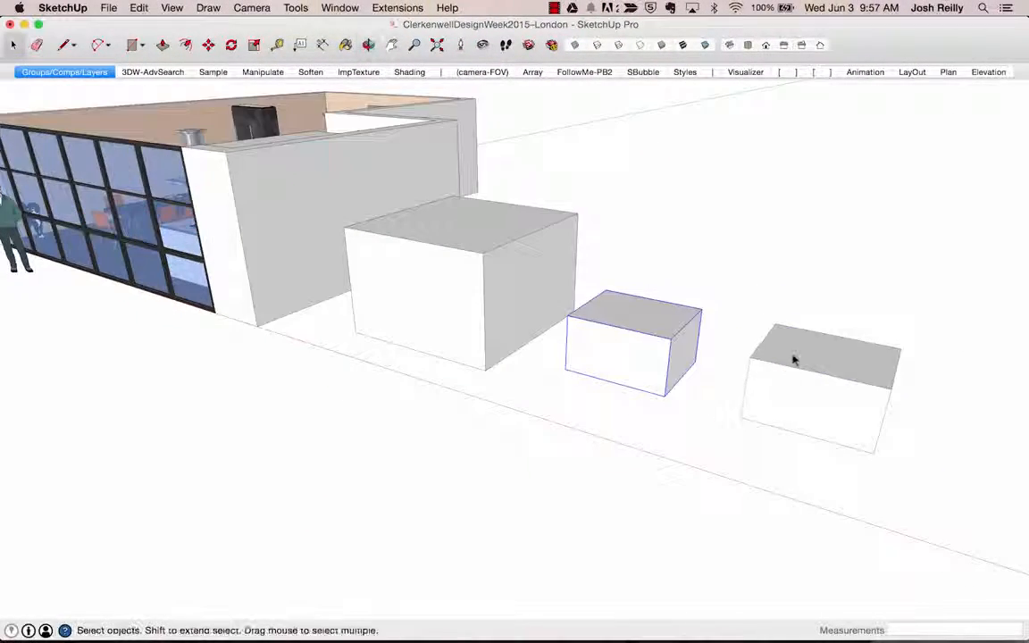
double_click(795, 360)
key(f)
click(806, 352)
click(795, 351)
Push the inner top face down to form a shallow recess, and close the component
key(p)
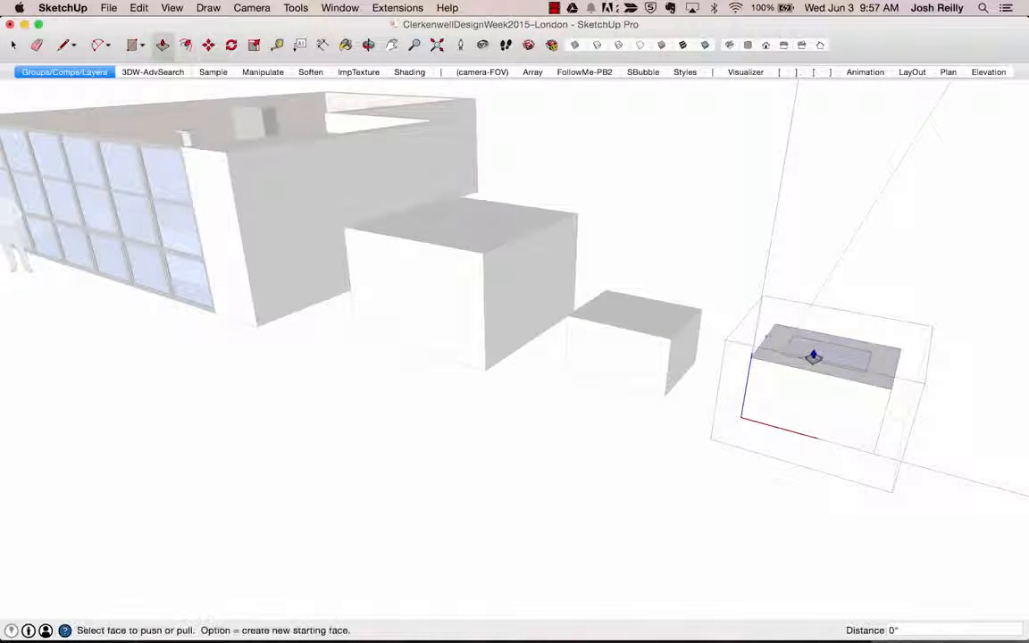
scroll(813, 356, up, 2)
click(813, 357)
click(787, 350)
key(space)
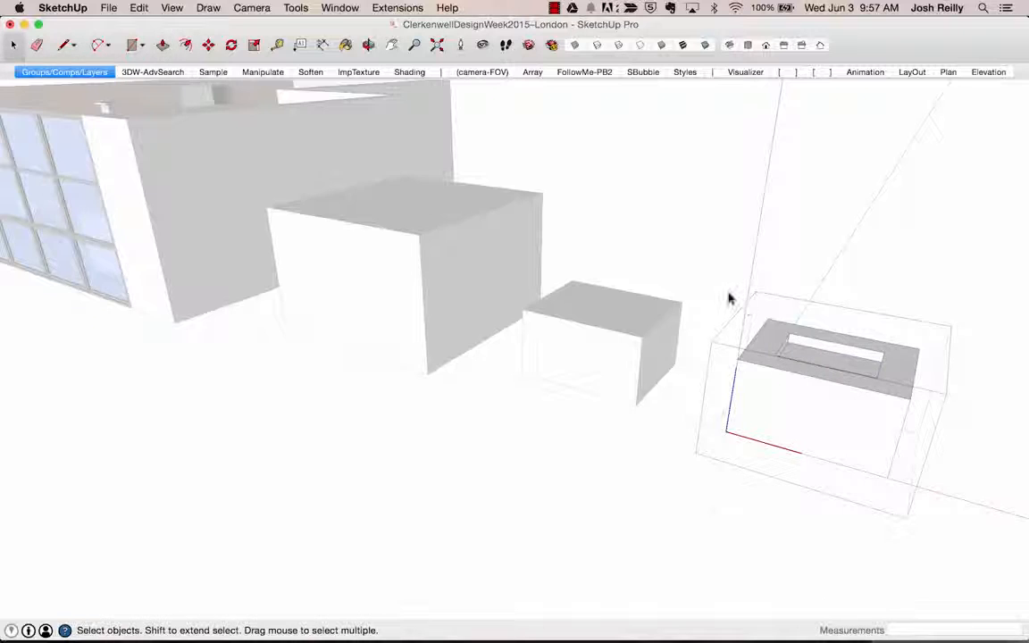
click(754, 333)
Select the small group and the recessed component together and copy both to just behind the originals
scroll(754, 334, down, 3)
scroll(670, 351, down, 2)
click(684, 357)
key(m)
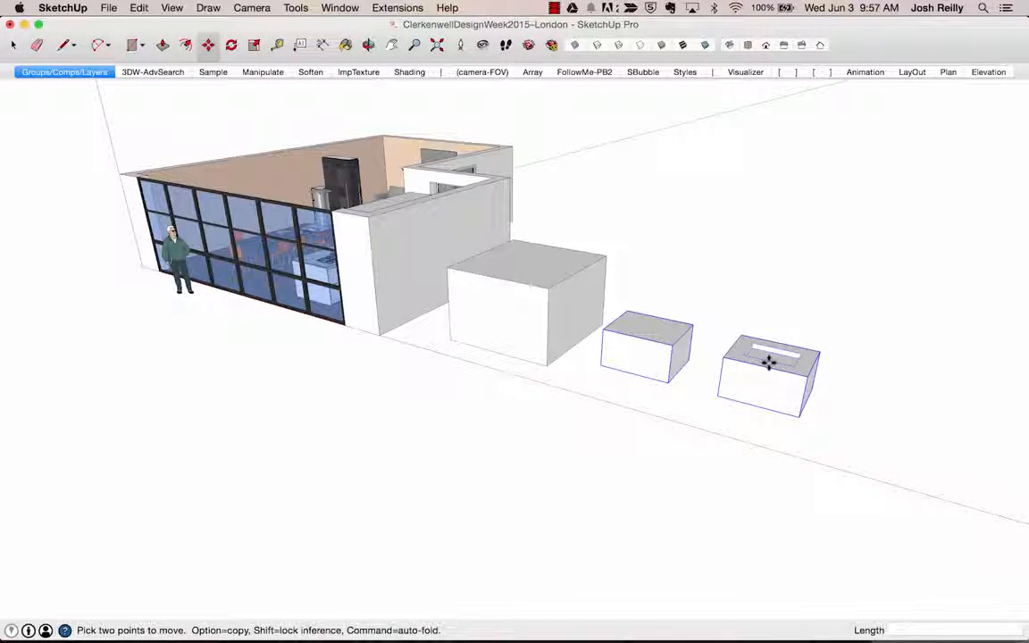
middle_drag(739, 366, 702, 397)
click(742, 420)
key(alt)
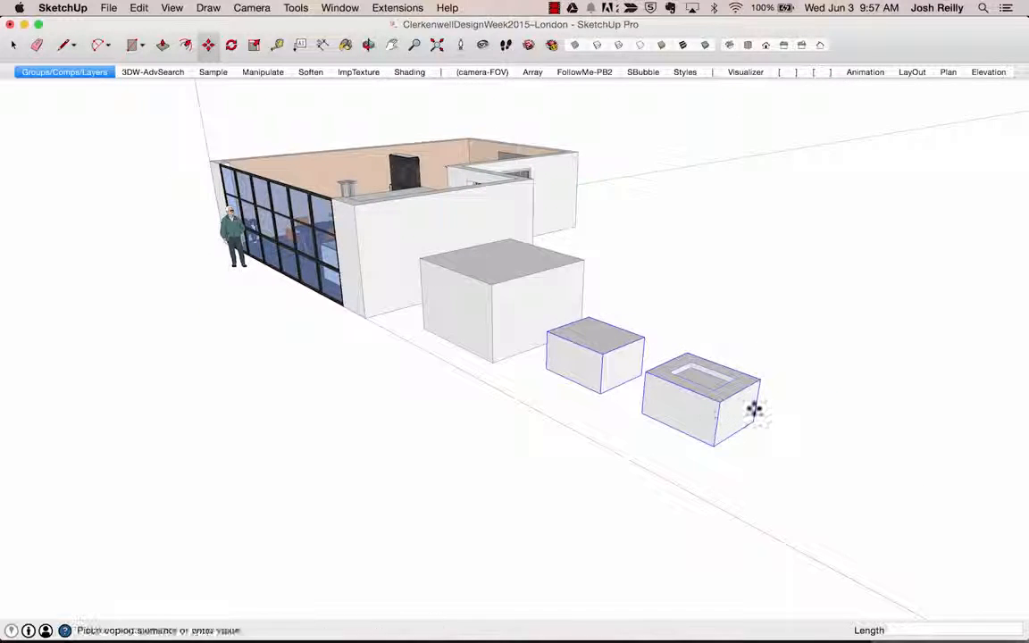
click(807, 386)
Multiply the copied pair into a linear array with 3x
text(3)
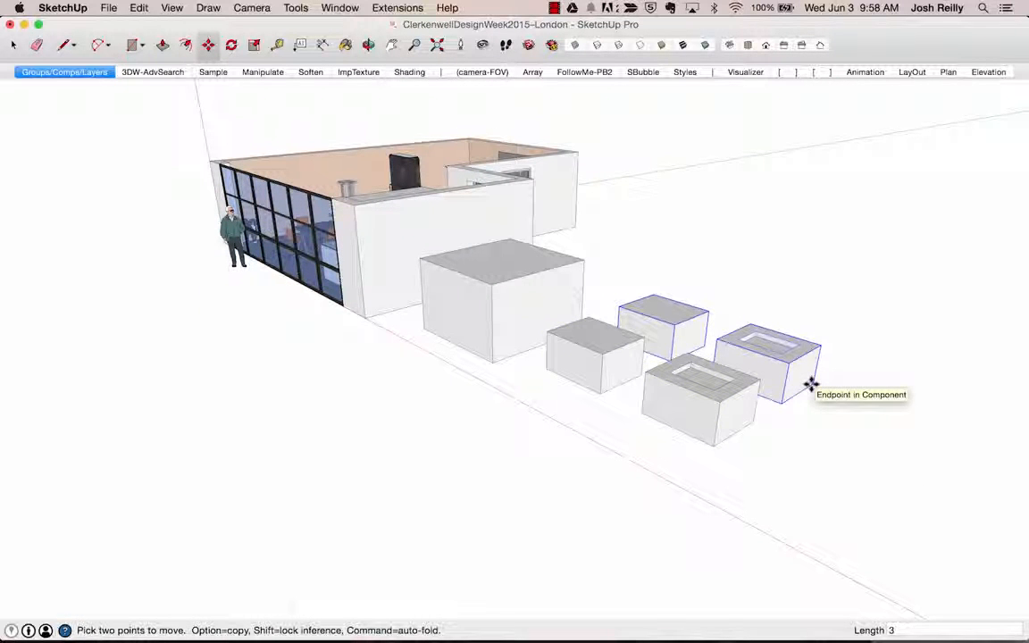
text(x)
key(Return)
key(space)
Edit the nearest plain box group, pull its top face up into a tall block, and close the group
middle_drag(799, 386, 683, 391)
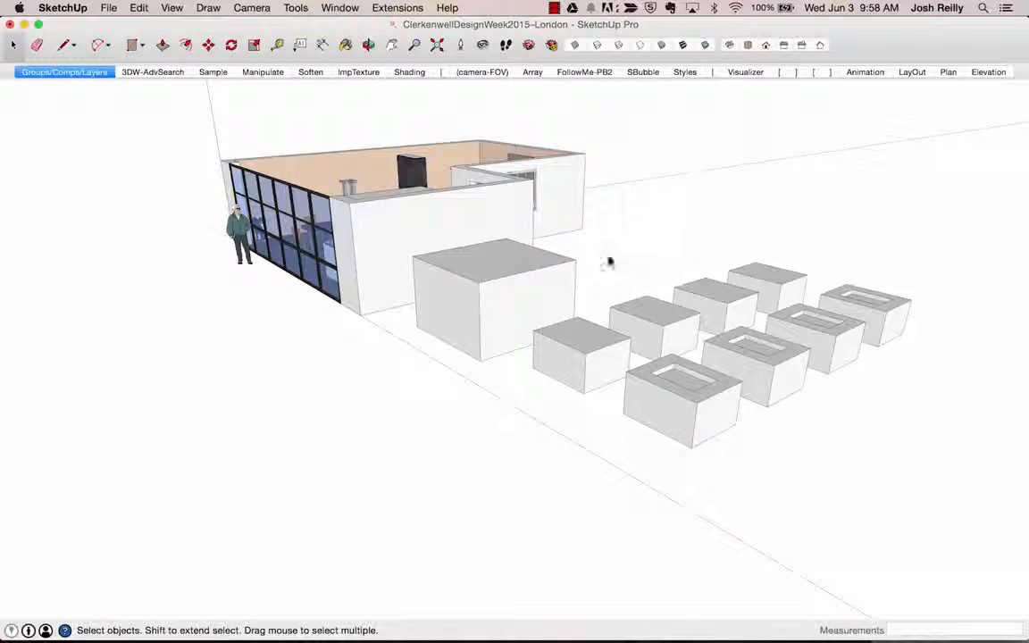
double_click(588, 351)
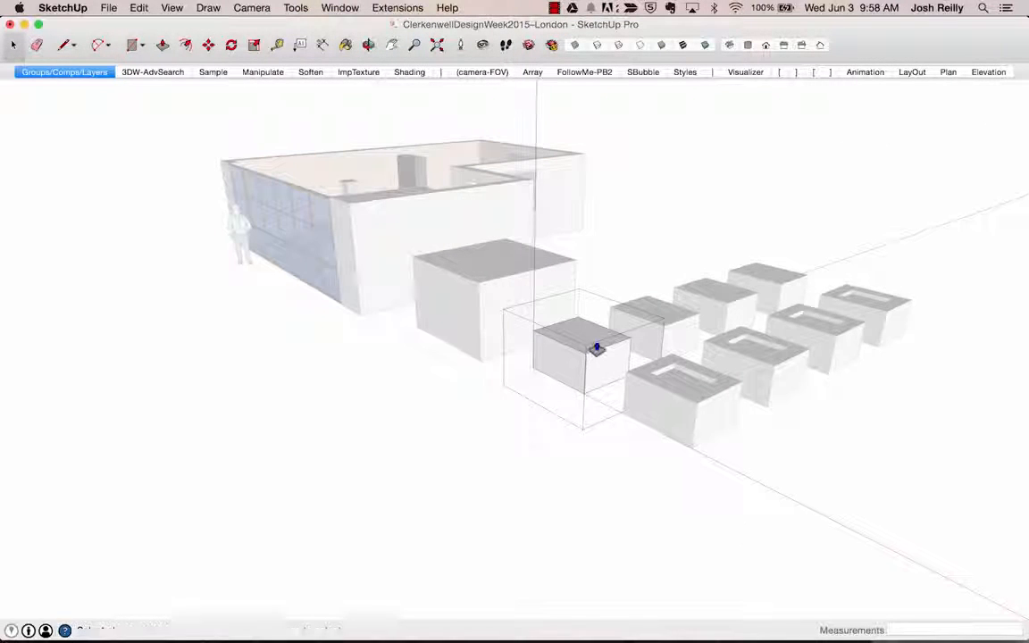
key(p)
click(586, 341)
click(588, 234)
mouse_move(648, 328)
middle_down()
mouse_move(498, 345)
mouse_move(596, 337)
mouse_move(634, 313)
middle_up()
key(space)
click(647, 268)
Edit the nearest recessed component, pull its inner recess face up about 5' 11 3/4" into a tower, and close the component
middle_drag(540, 386, 668, 408)
double_click(662, 398)
key(p)
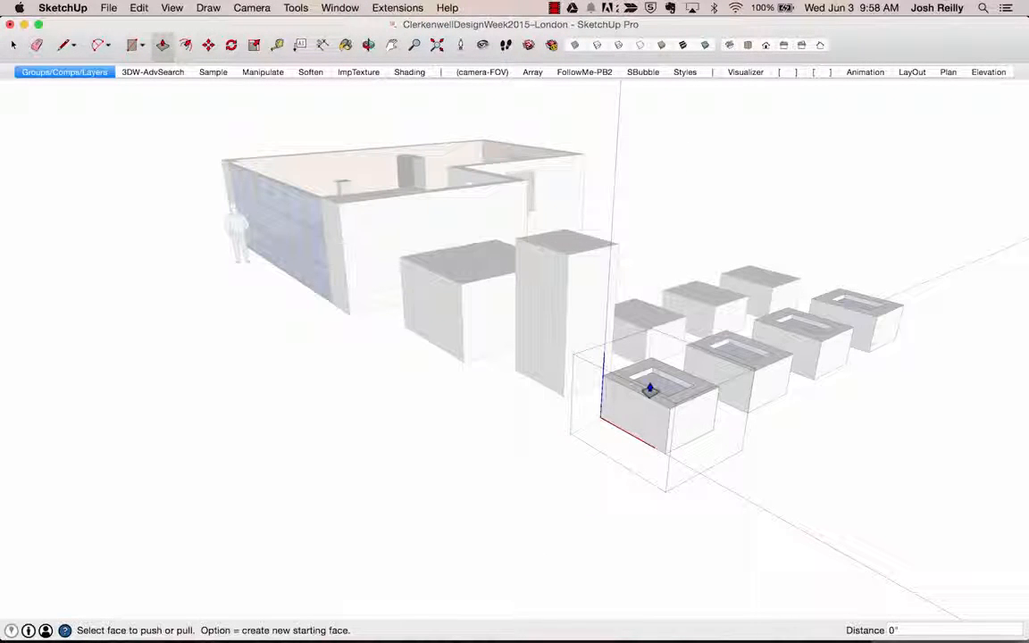
click(654, 383)
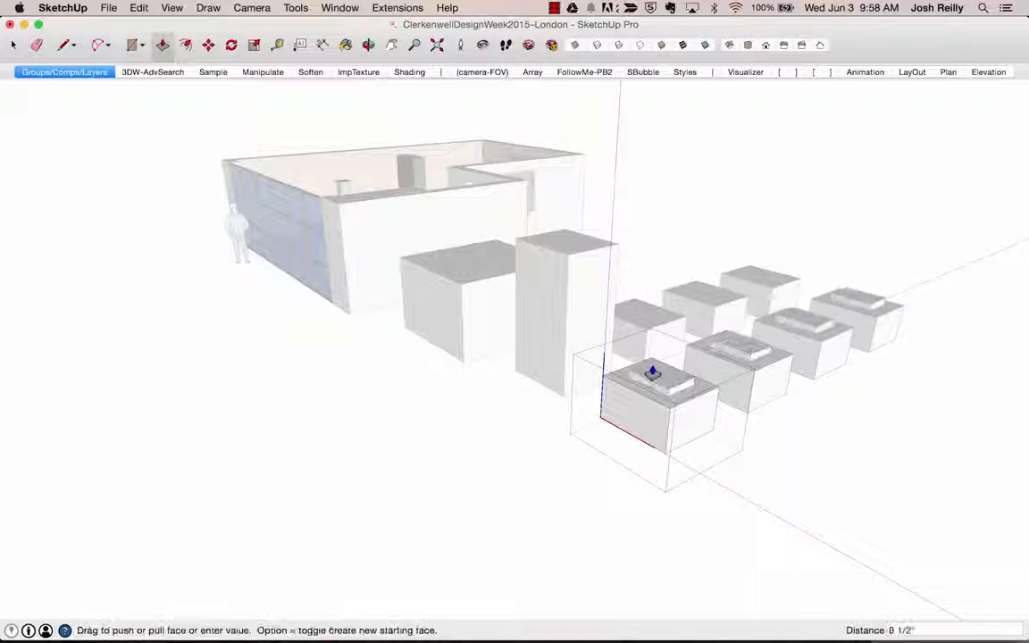
click(569, 264)
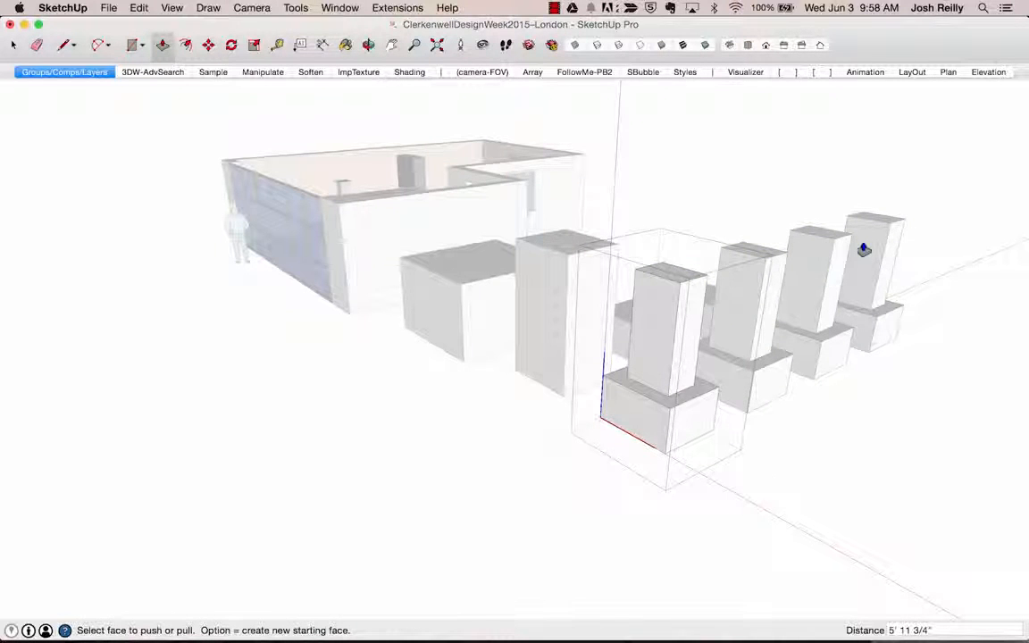
middle_drag(877, 267, 608, 370)
key(space)
click(860, 447)
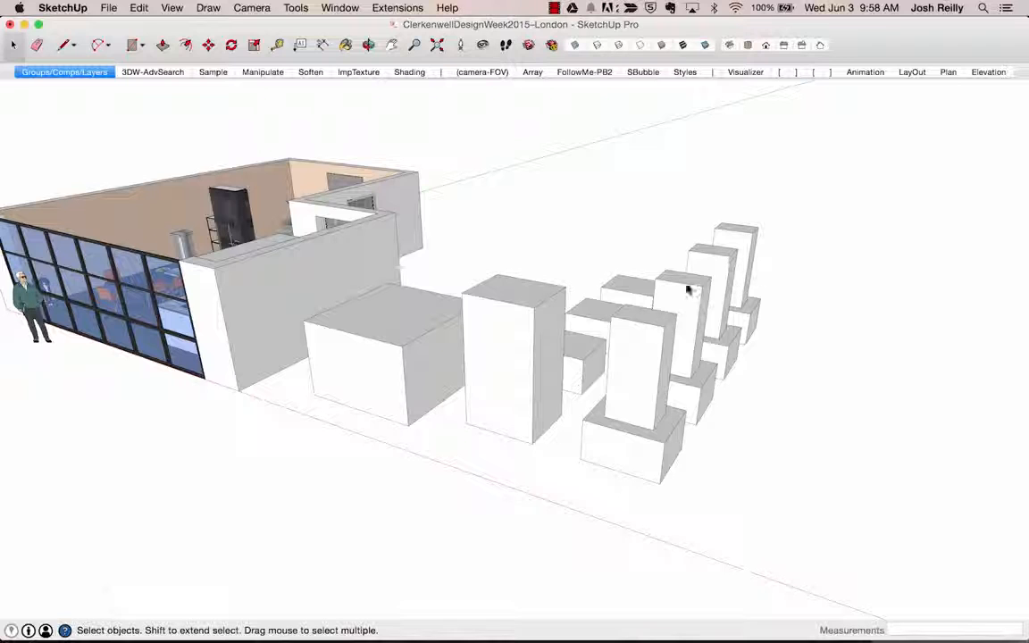
Open the tall block's group to examine its editing context, and close it without changes
middle_drag(633, 384, 667, 386)
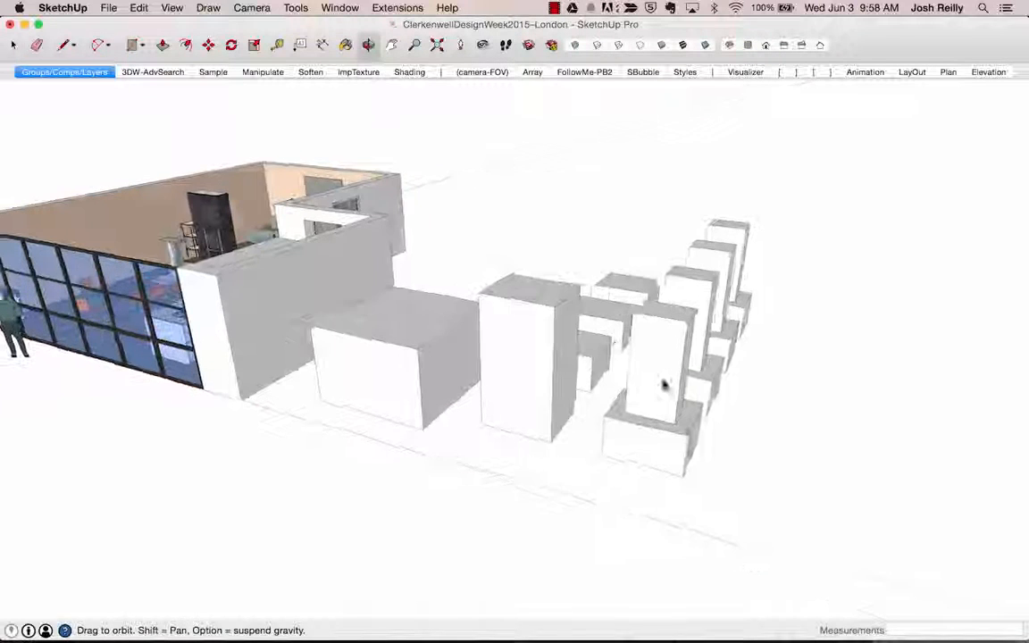
double_click(571, 359)
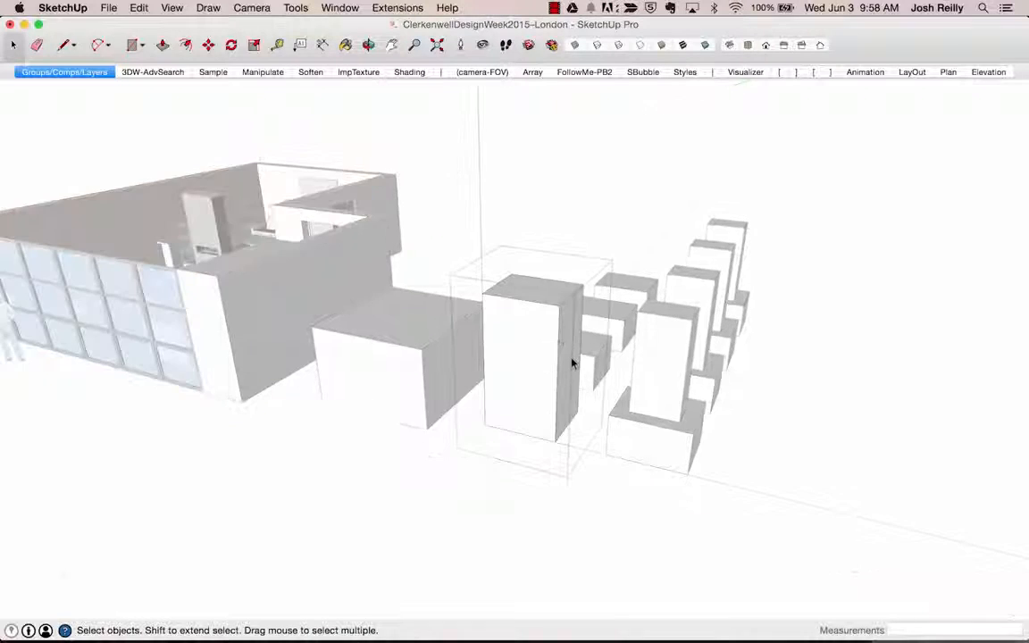
middle_drag(534, 364, 516, 407)
key(Escape)
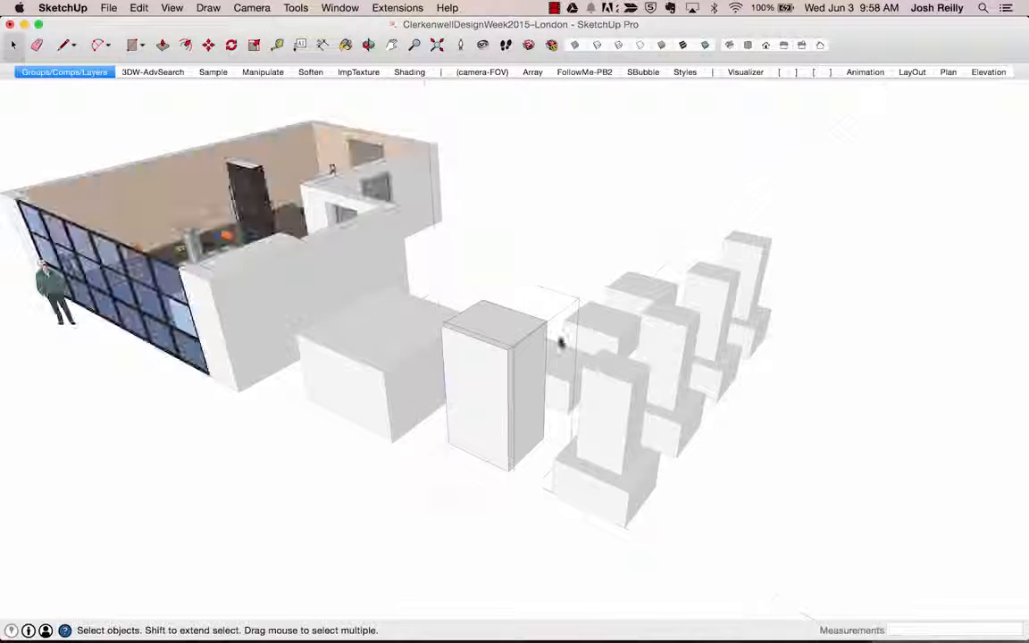
Select the tall block together with the plain box groups behind it and combine them into one group
click(623, 296)
shift+click(584, 323)
shift+click(508, 324)
right_click(499, 323)
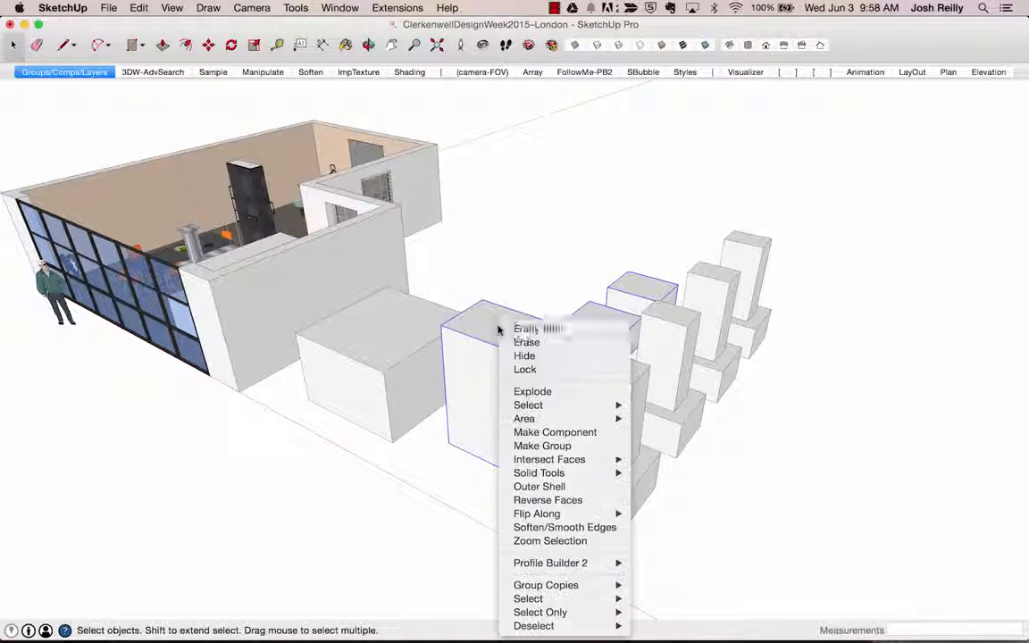
click(542, 445)
middle_drag(579, 419, 517, 345)
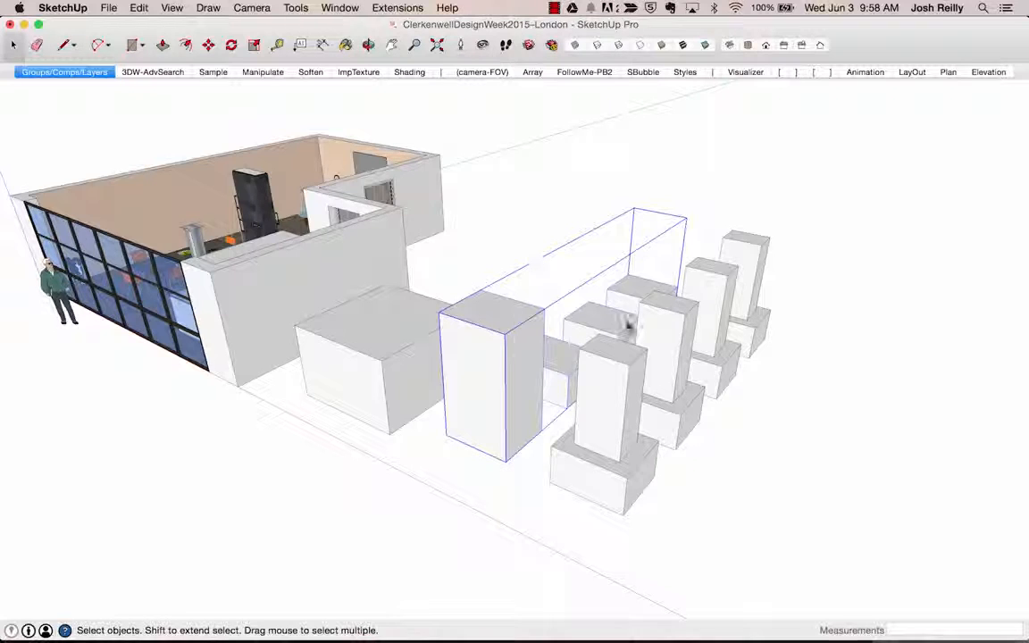
Open the combined group, examine the box groups nested inside it, and close it
double_click(552, 336)
click(620, 292)
click(780, 425)
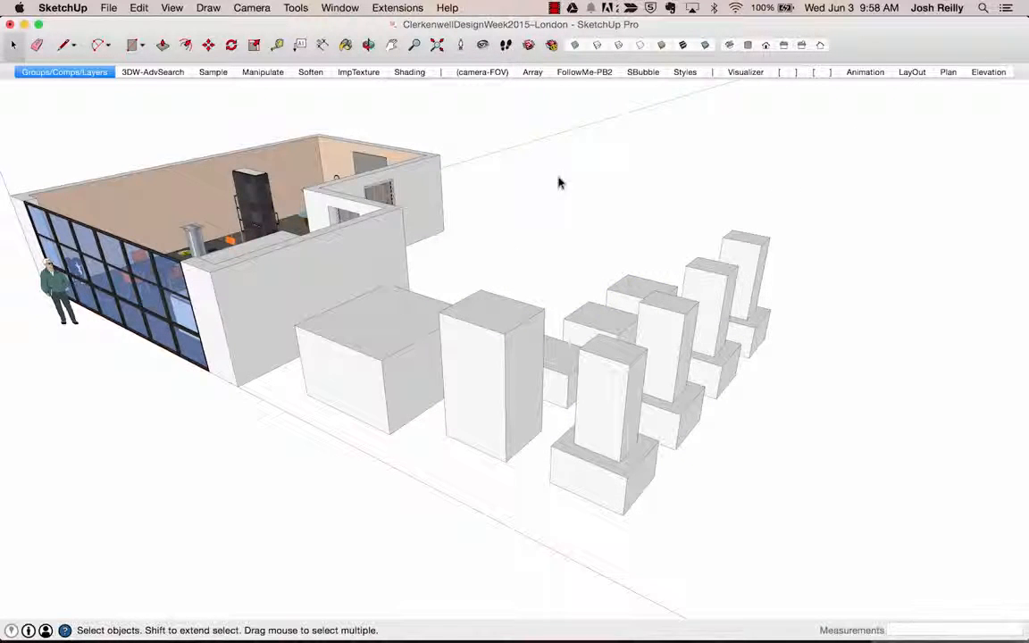
Show Entity Info and check its details for the combined group and the nearest tower component
click(340, 7)
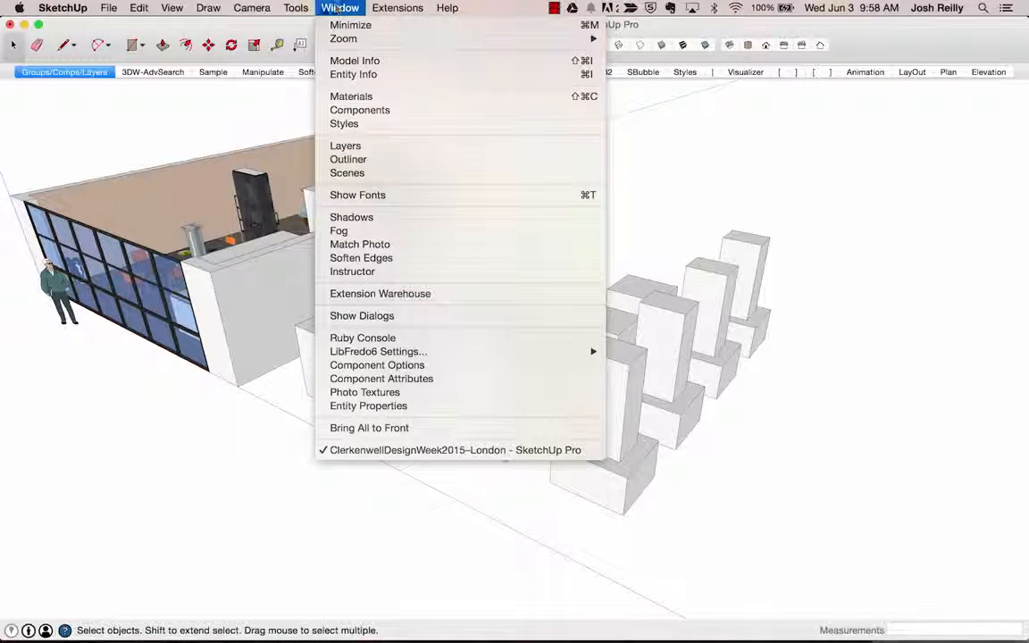
click(353, 75)
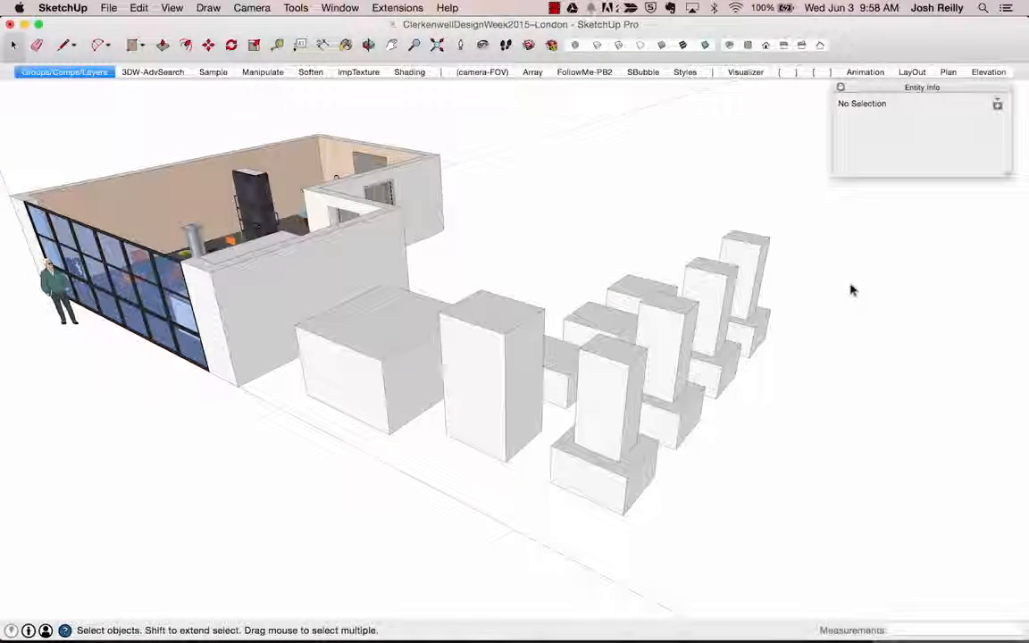
click(512, 333)
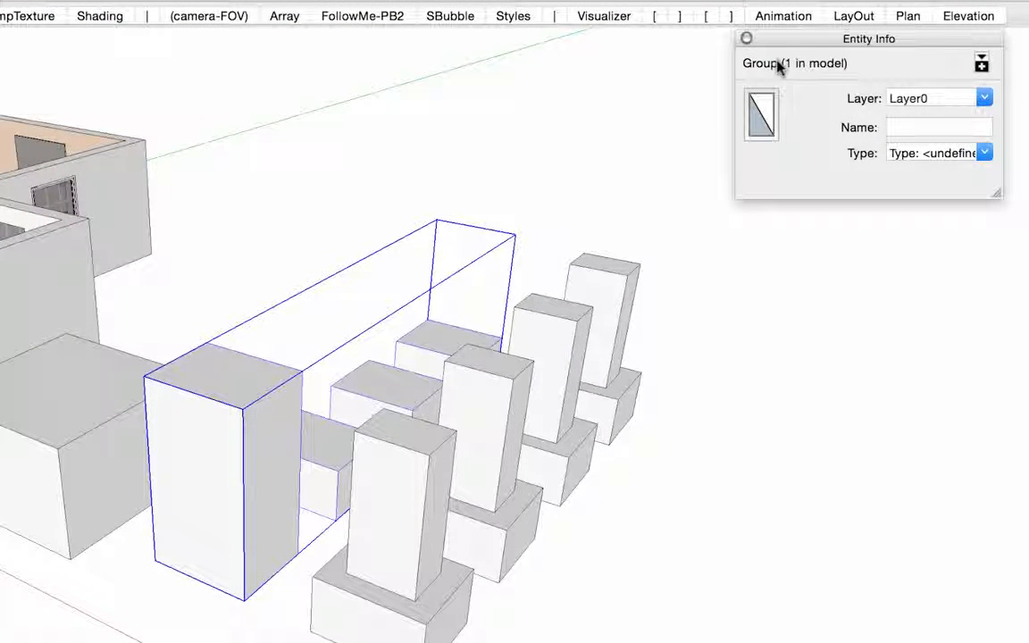
click(411, 465)
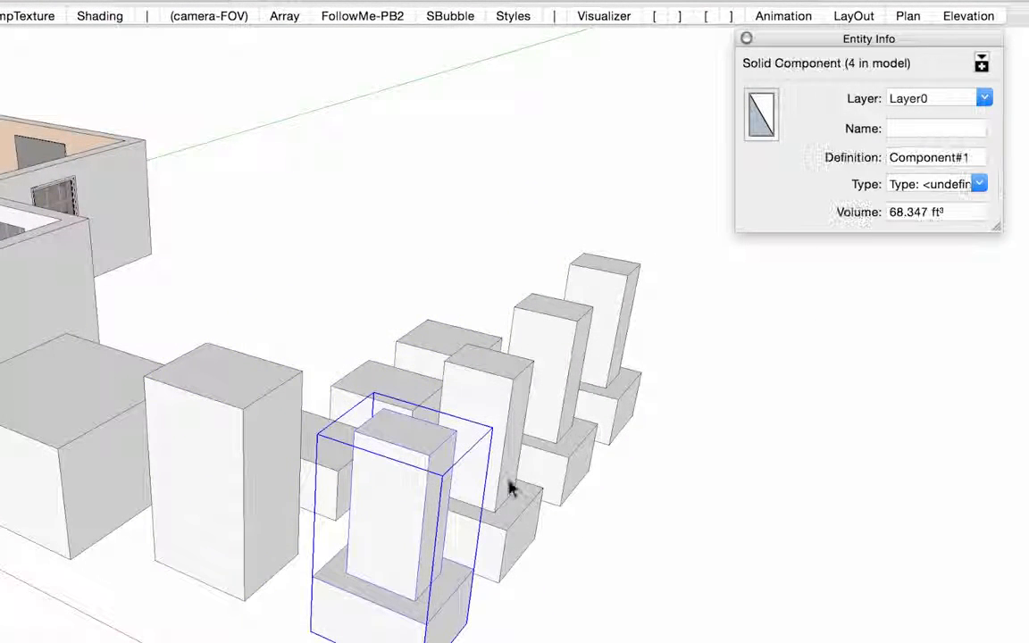
drag(806, 49, 785, 64)
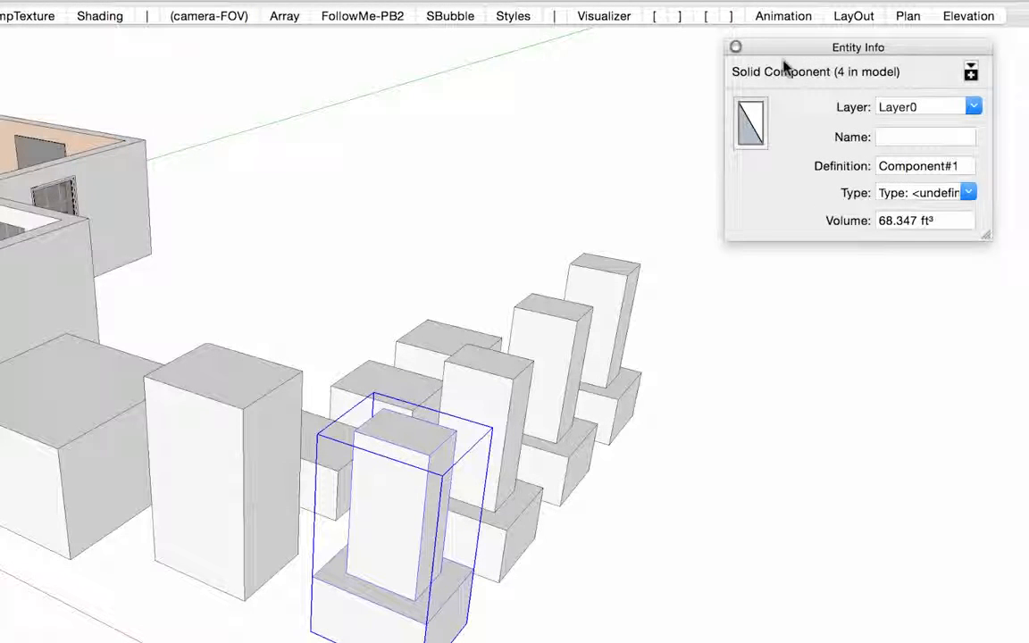
Check the Entity Info of the large ungrouped box's top face and of its front top edge
click(76, 389)
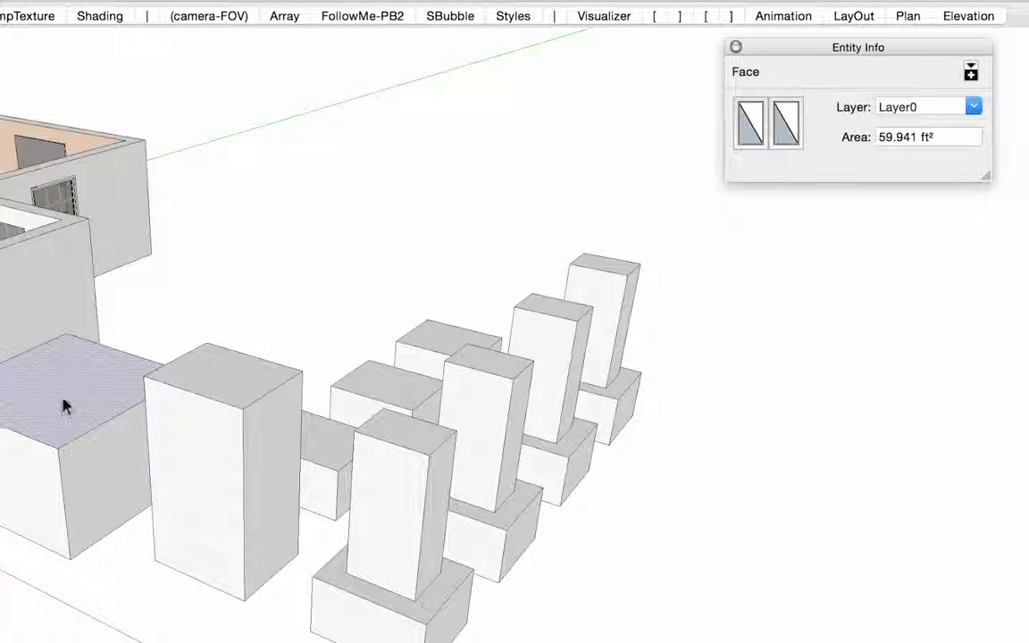
click(119, 417)
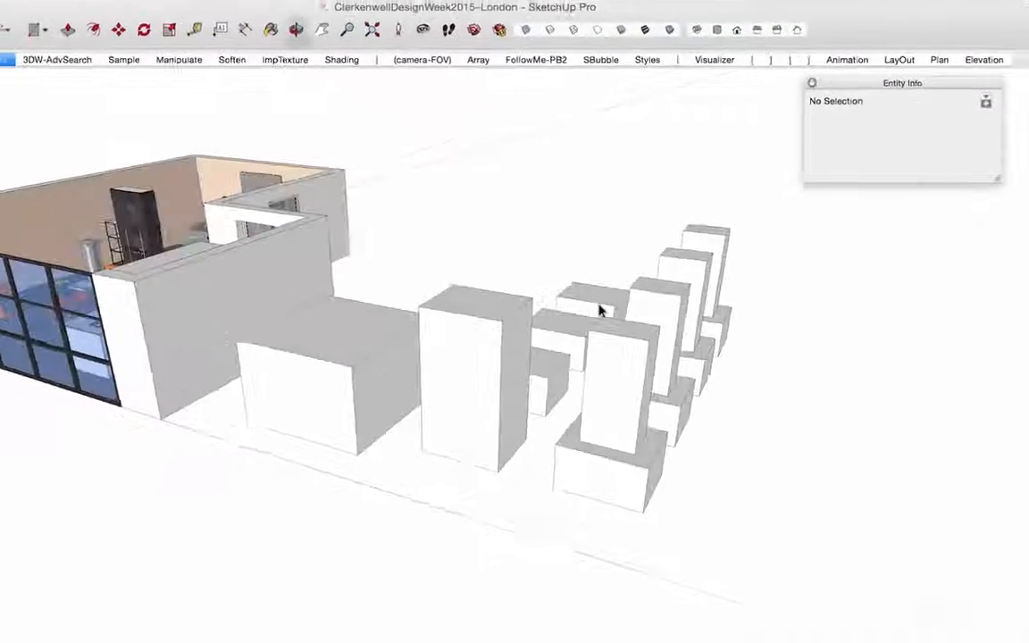
middle_drag(523, 329, 581, 338)
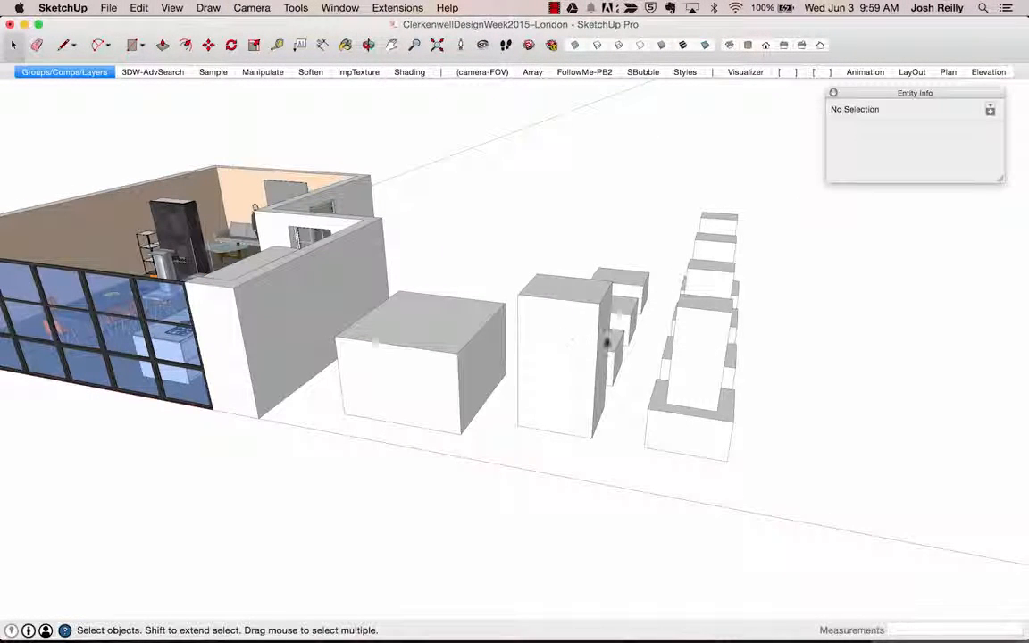
middle_drag(640, 348, 563, 349)
click(406, 315)
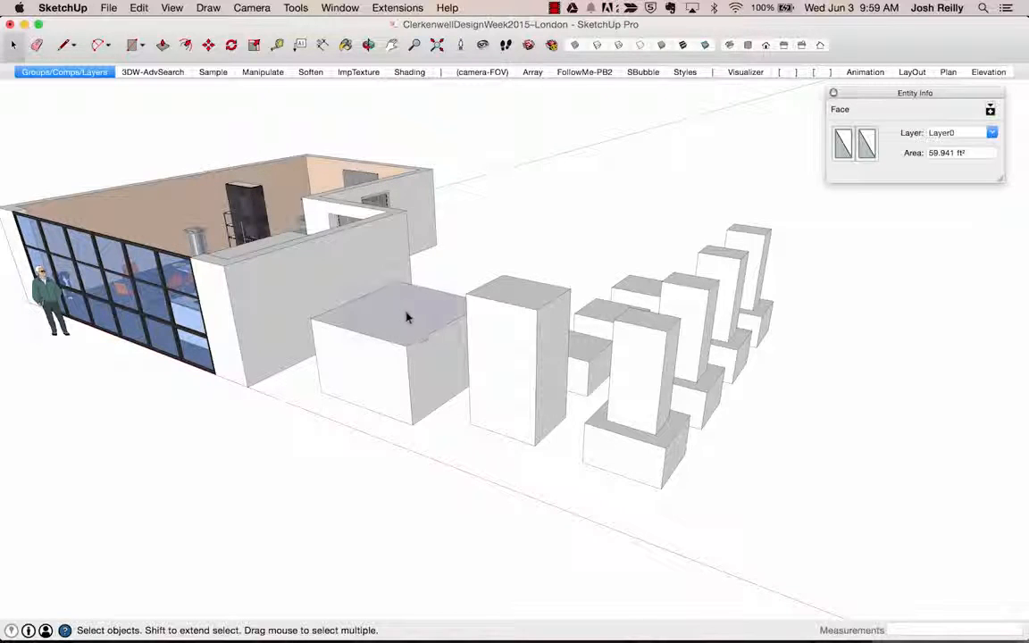
scroll(397, 327, up, 3)
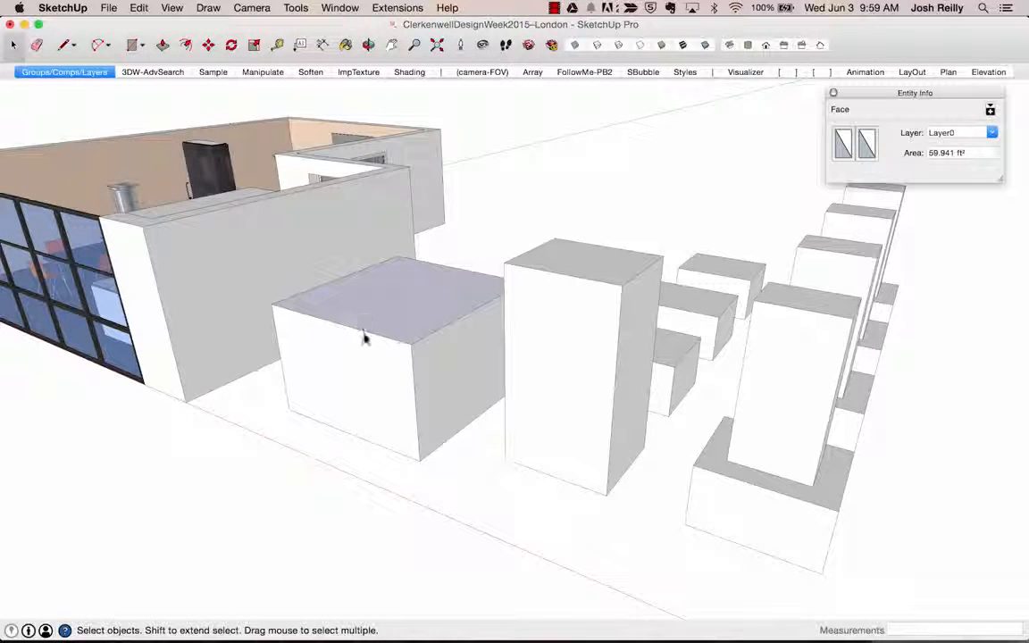
click(353, 330)
Open the nearest tower component and examine how selecting its front and top faces affects the other copies
middle_drag(592, 349, 508, 372)
double_click(662, 353)
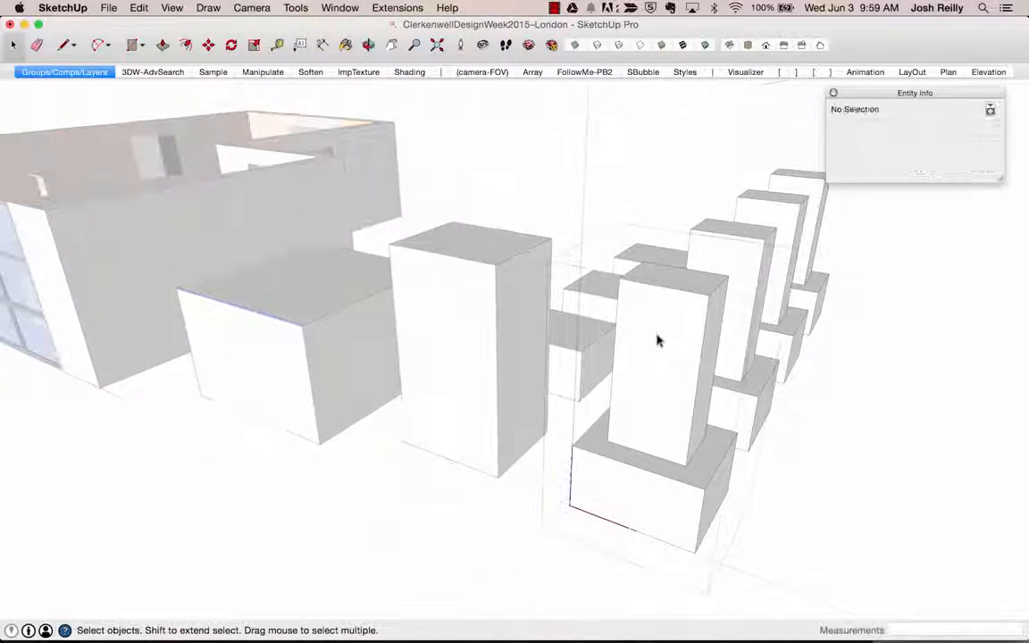
click(671, 340)
middle_drag(671, 340, 592, 363)
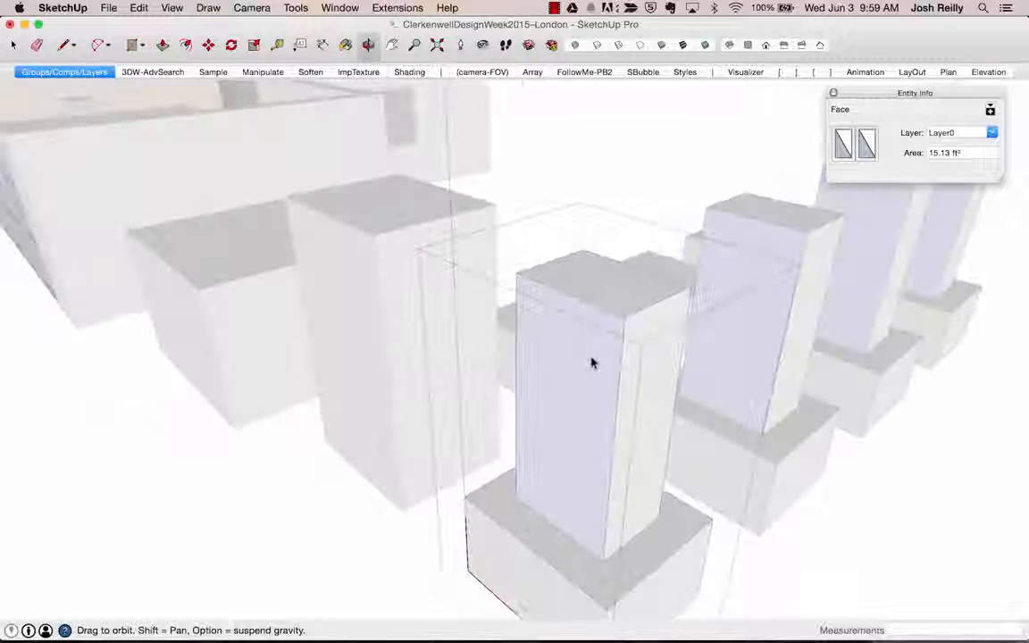
click(572, 281)
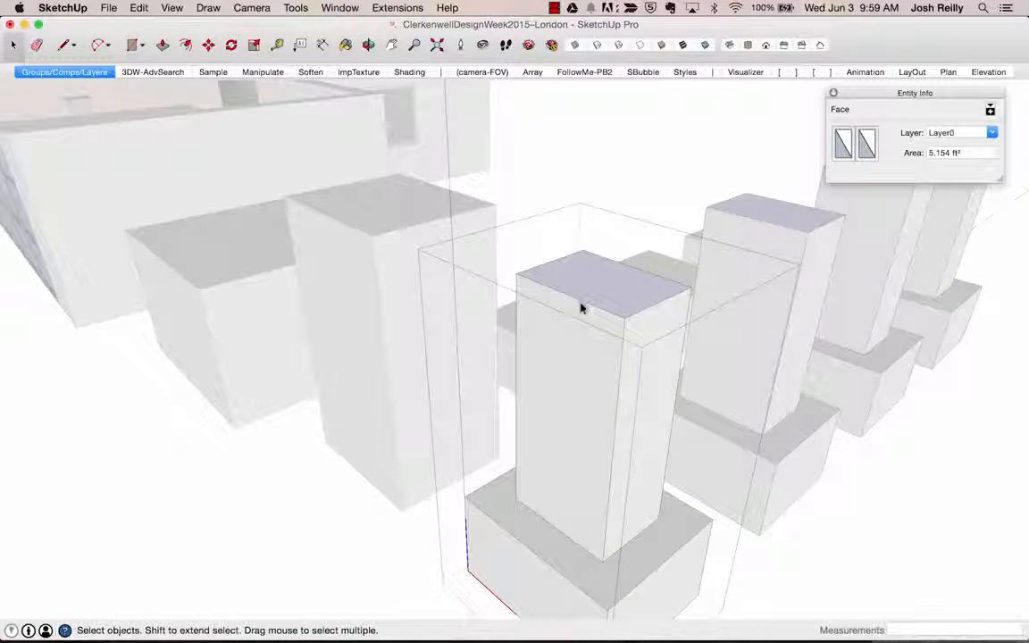
click(581, 302)
click(605, 286)
click(566, 319)
click(580, 287)
scroll(592, 282, down, 5)
middle_drag(593, 283, 501, 295)
scroll(577, 301, up, 5)
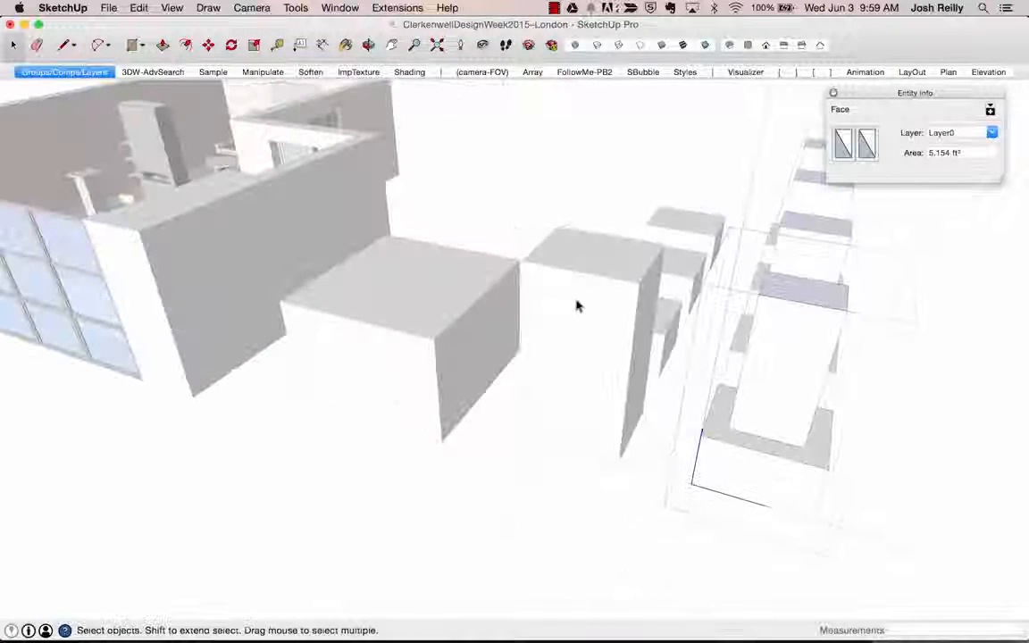
middle_drag(665, 299, 742, 306)
scroll(579, 319, down, 5)
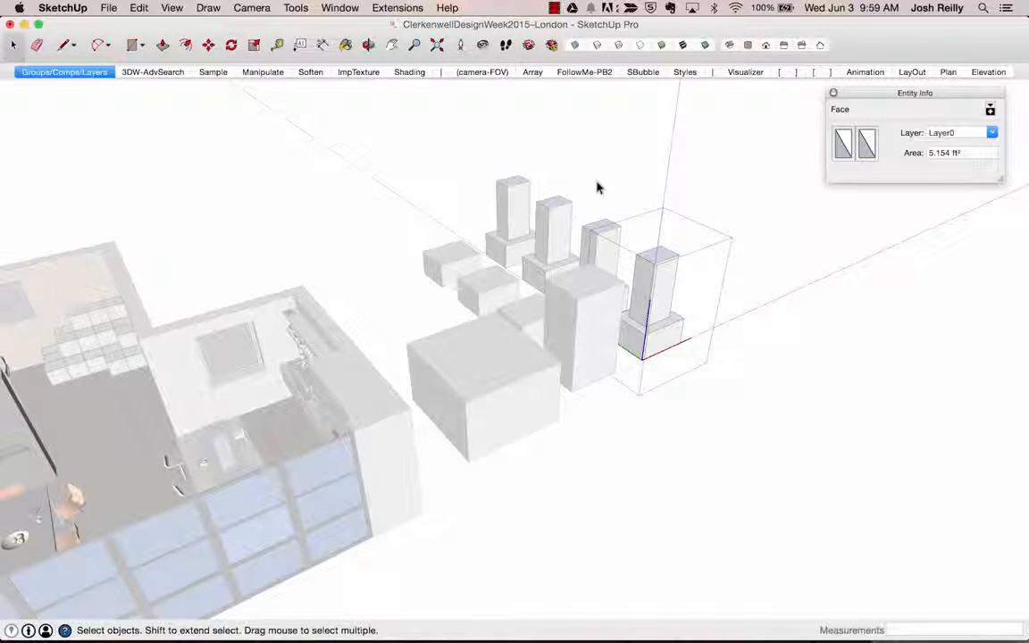
Show the Layers window and align it directly beneath Entity Info
click(340, 8)
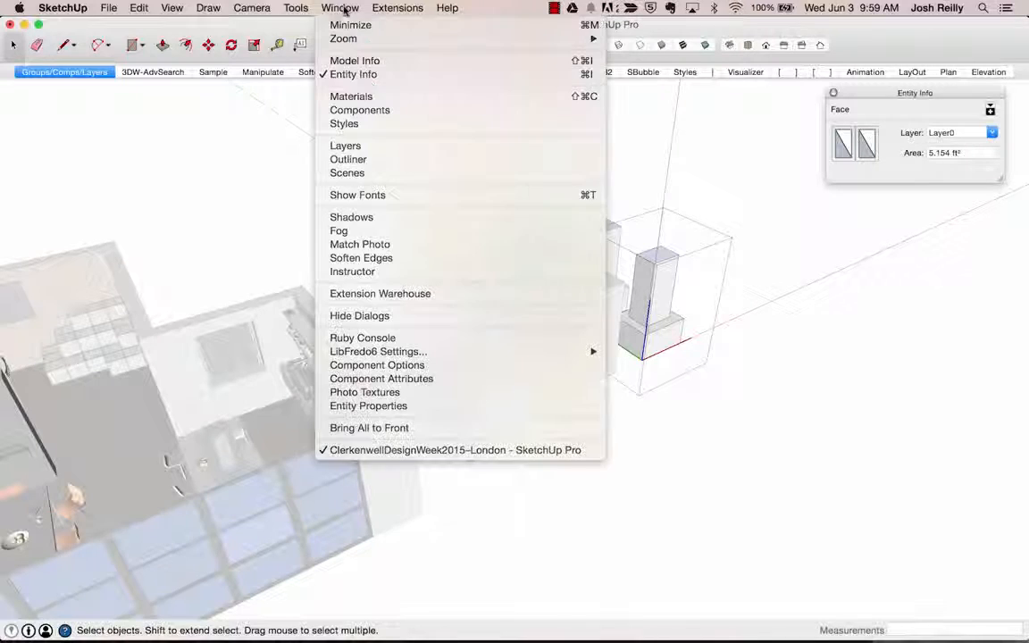
click(353, 146)
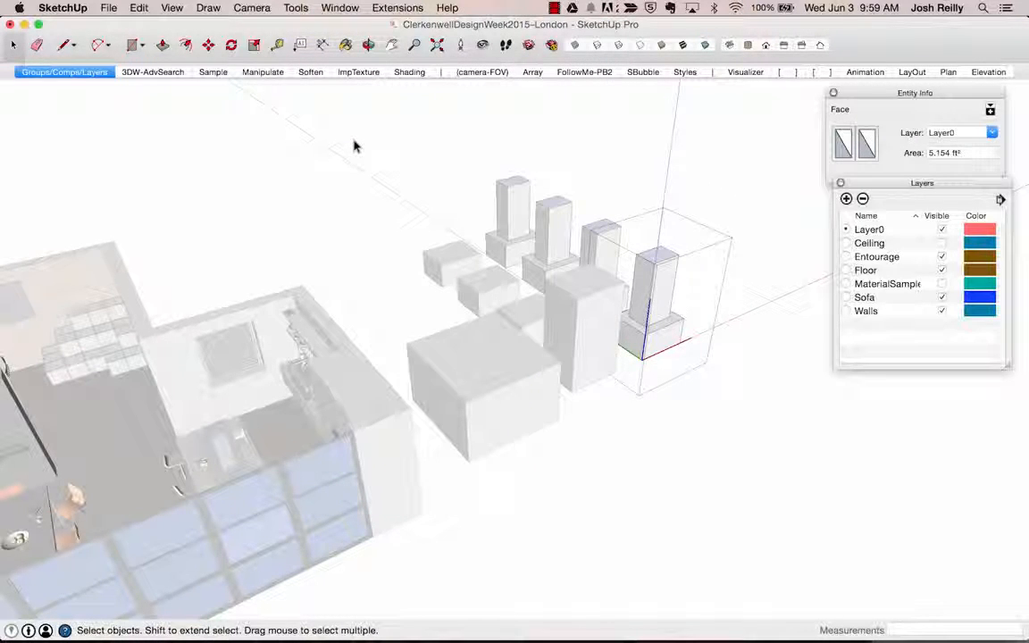
drag(916, 184, 908, 189)
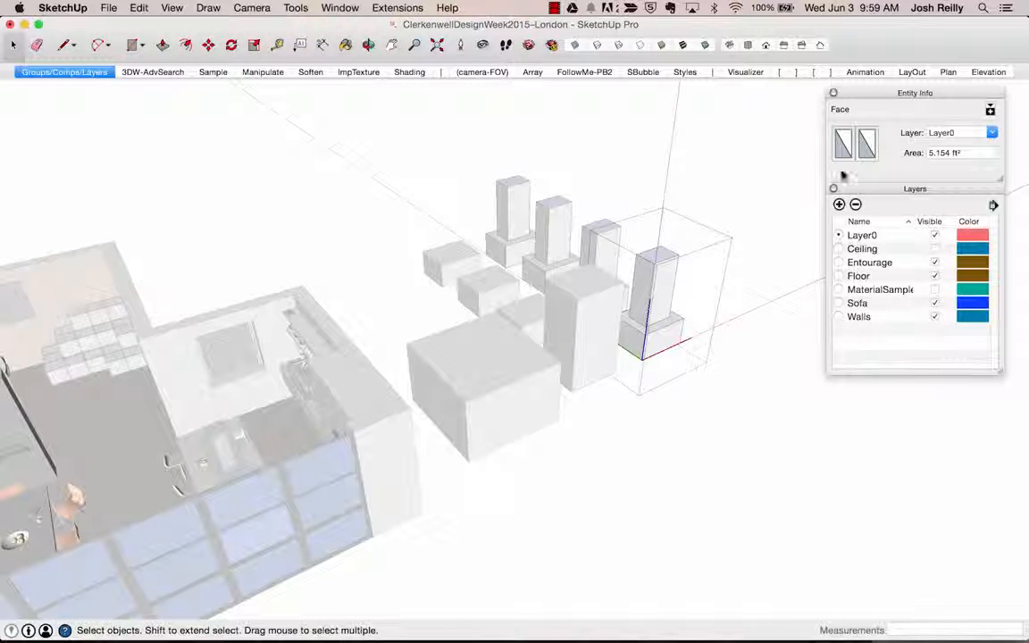
Close the component and delete all the demonstration boxes and towers beside the room
click(636, 160)
middle_drag(618, 191, 431, 245)
scroll(432, 246, down, 5)
drag(411, 191, 715, 411)
key(Delete)
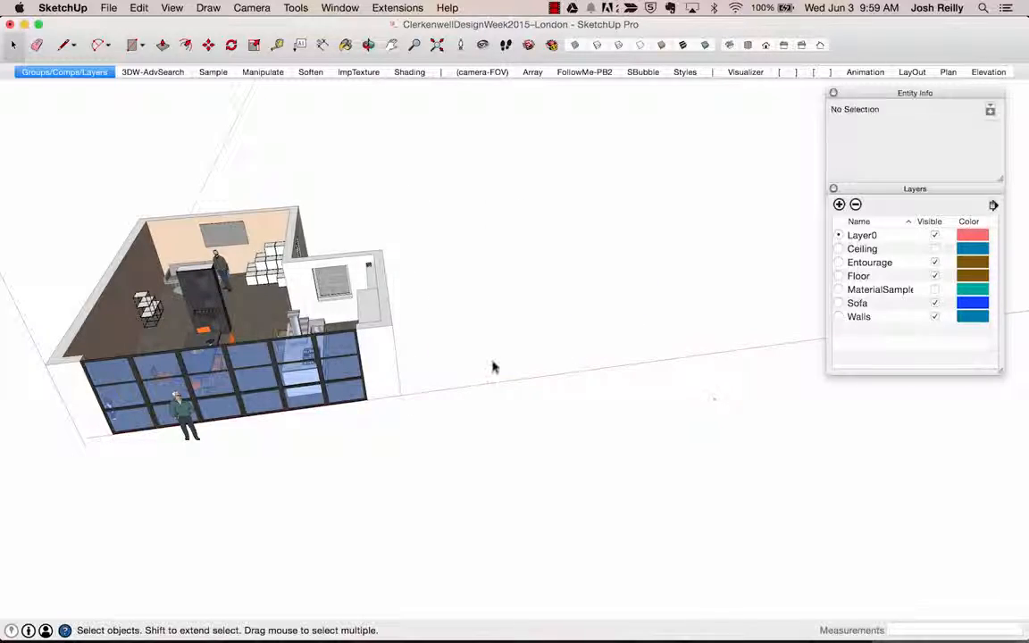
Select the stacked cubes in the room's corner and check their Entity Info
scroll(216, 250, up, 5)
middle_drag(255, 273, 563, 321)
scroll(314, 276, up, 8)
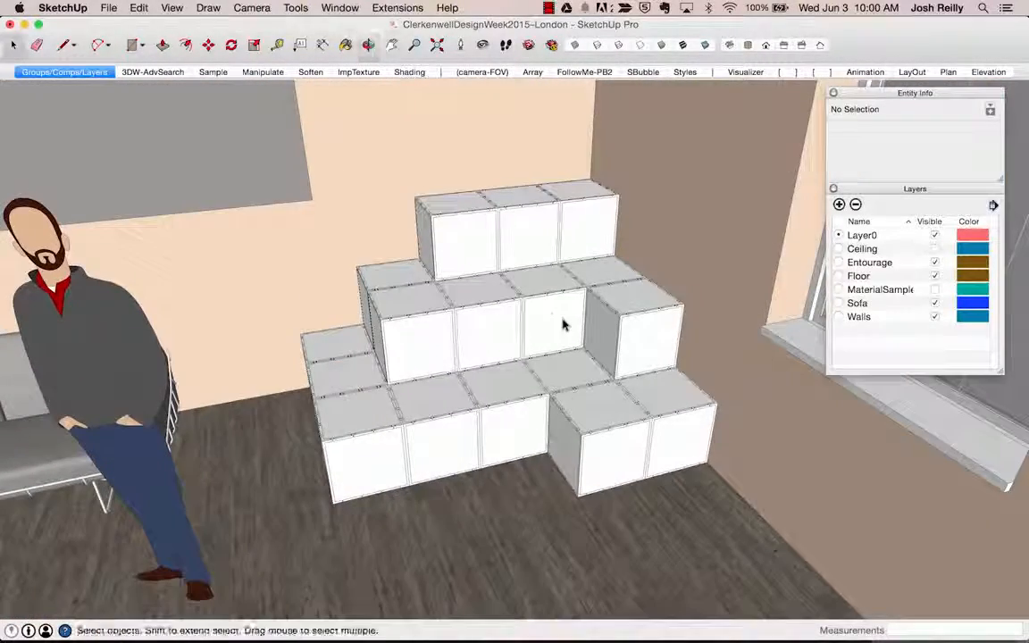
middle_drag(474, 334, 420, 218)
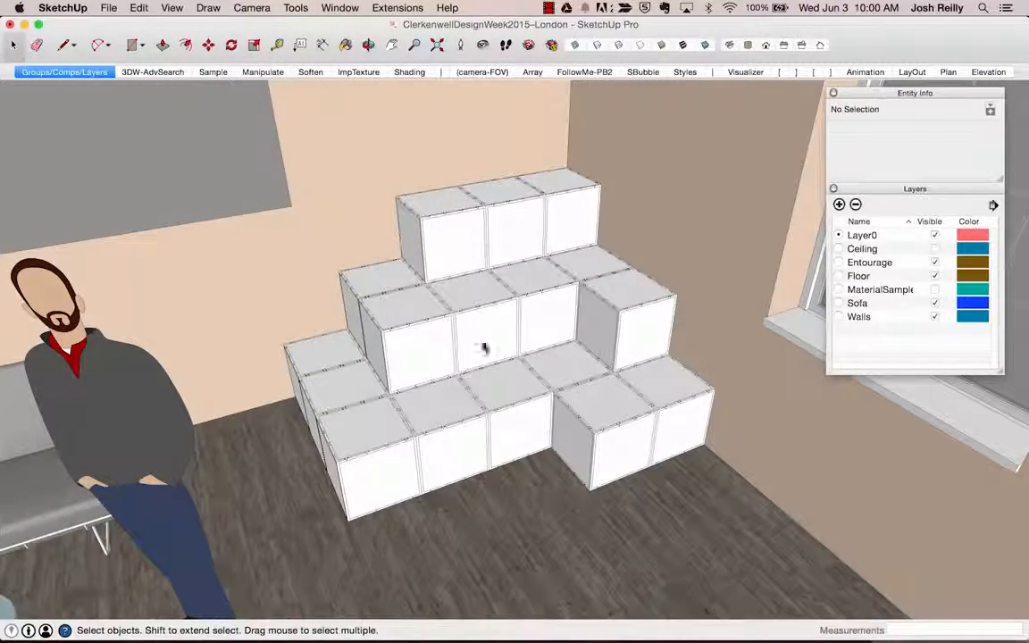
click(495, 297)
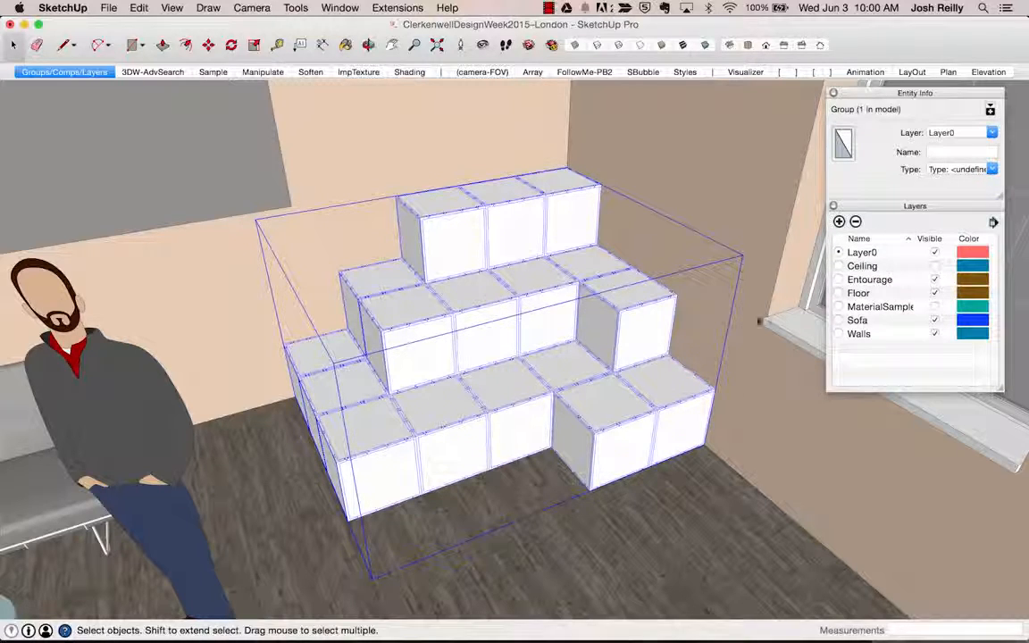
Open the stacked-cube group and select several individual cubes to check their component details in Entity Info
double_click(532, 284)
click(523, 203)
click(570, 191)
click(583, 269)
click(535, 280)
click(612, 304)
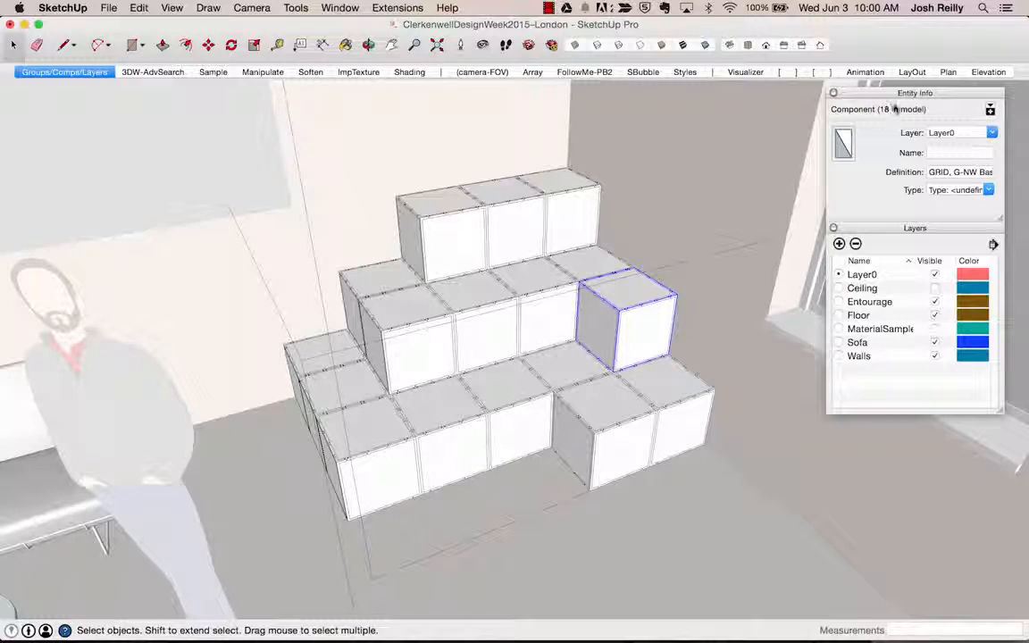
Try raising the top face of the selected cube component by about 7", and undo the change
scroll(636, 303, up, 5)
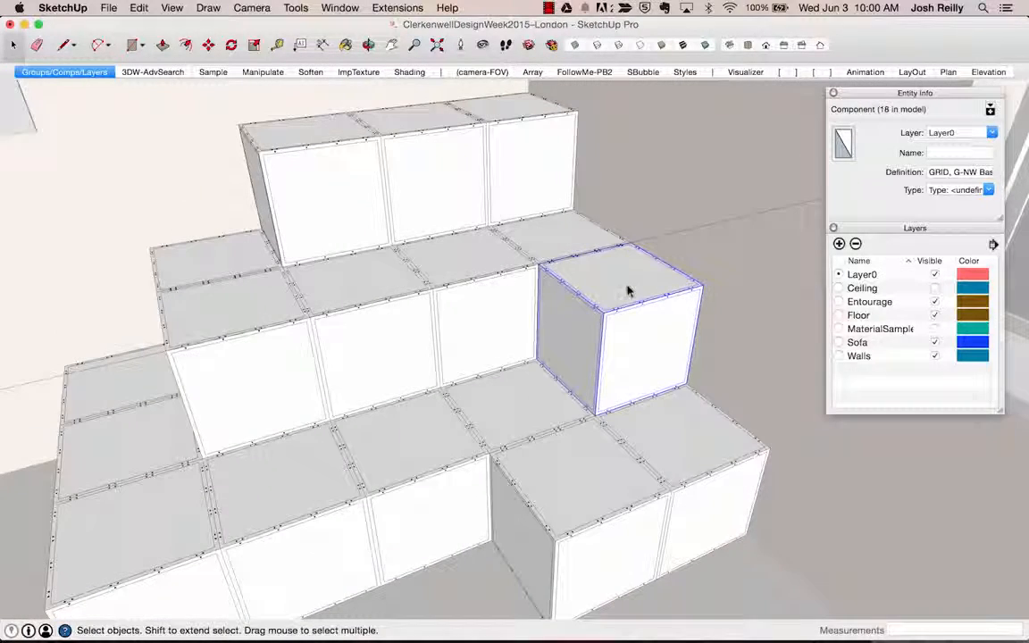
double_click(625, 288)
key(p)
drag(608, 287, 601, 236)
scroll(601, 236, down, 6)
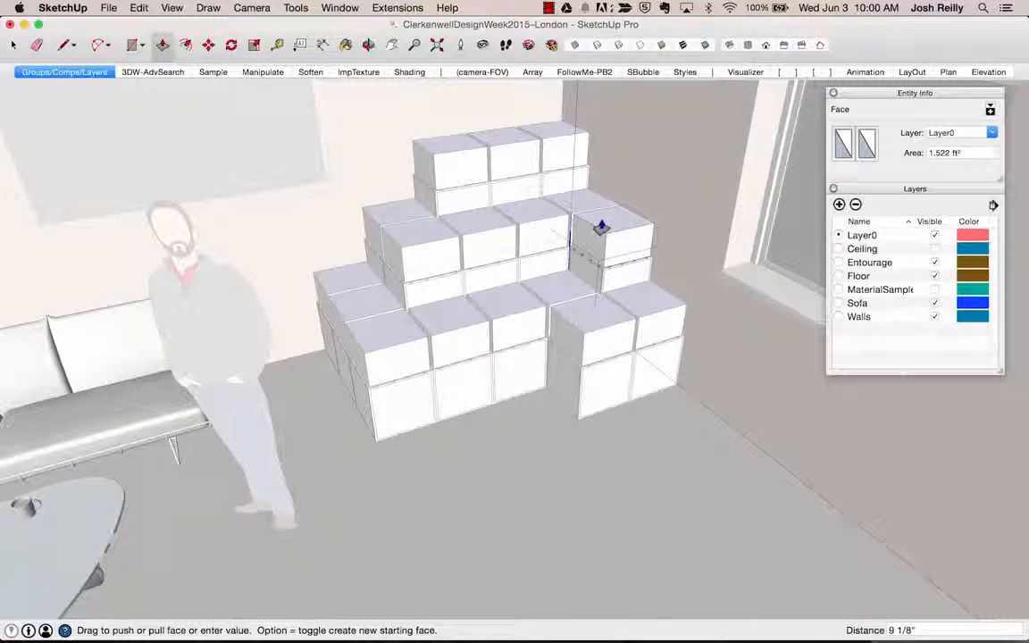
click(597, 233)
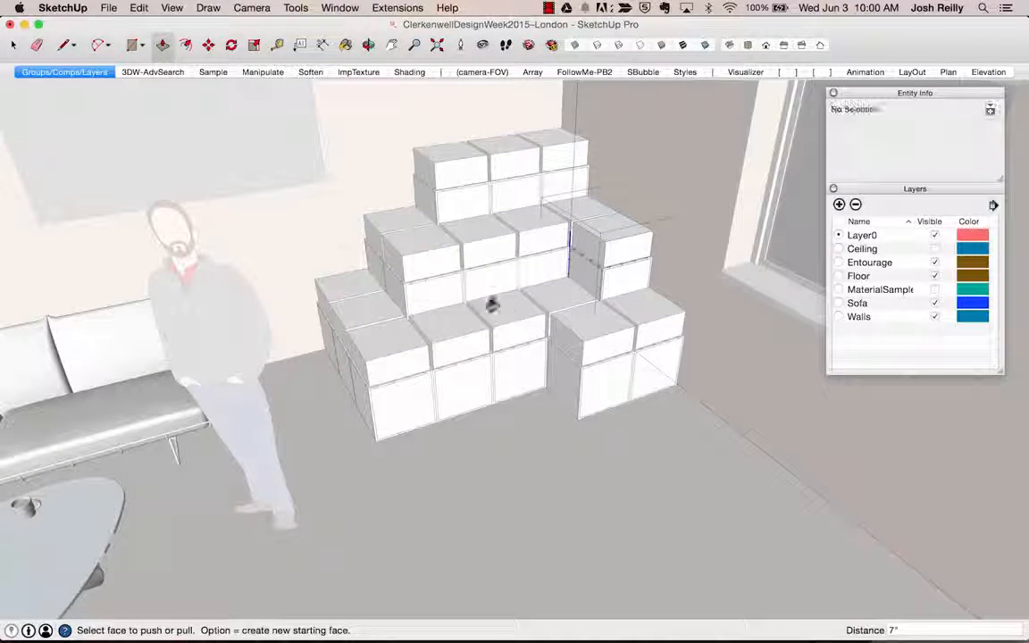
key(super+z)
key(space)
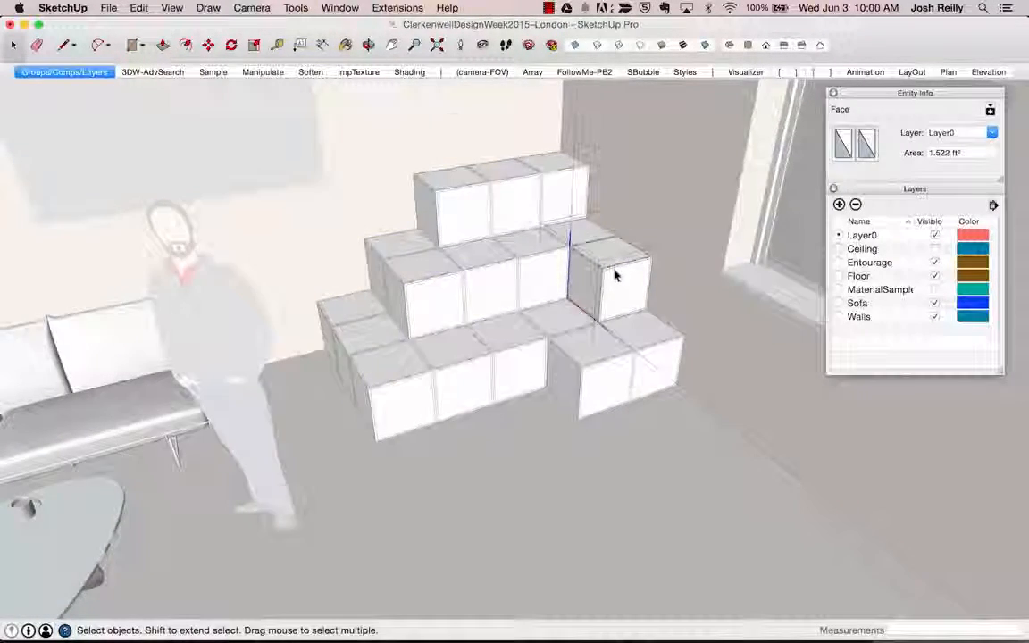
Examine the top face inside the cube component, and close the component and its group to view the whole stack
scroll(613, 277, up, 5)
scroll(636, 286, up, 6)
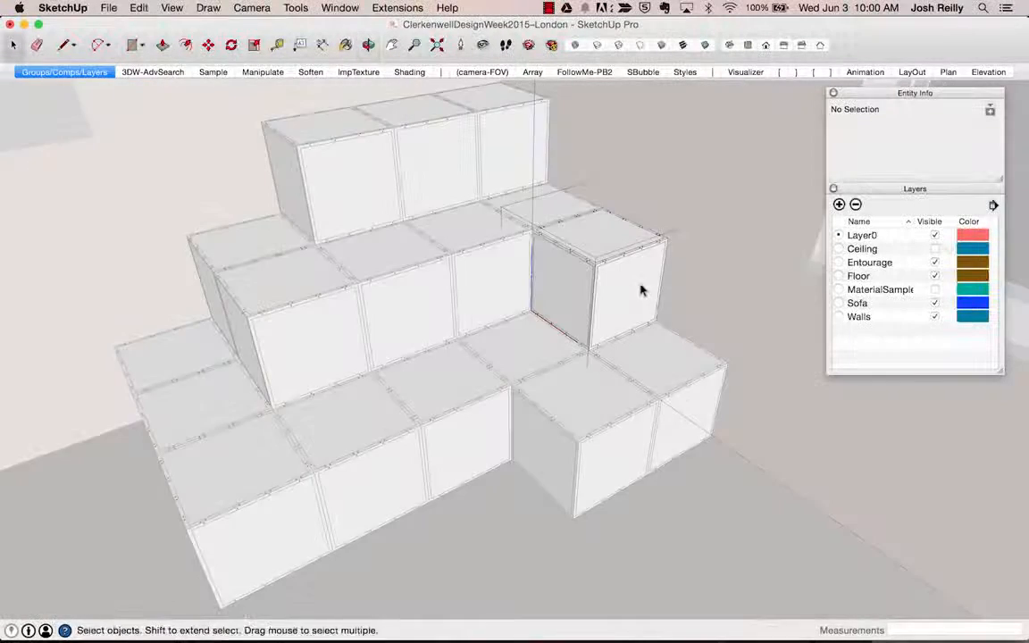
click(578, 209)
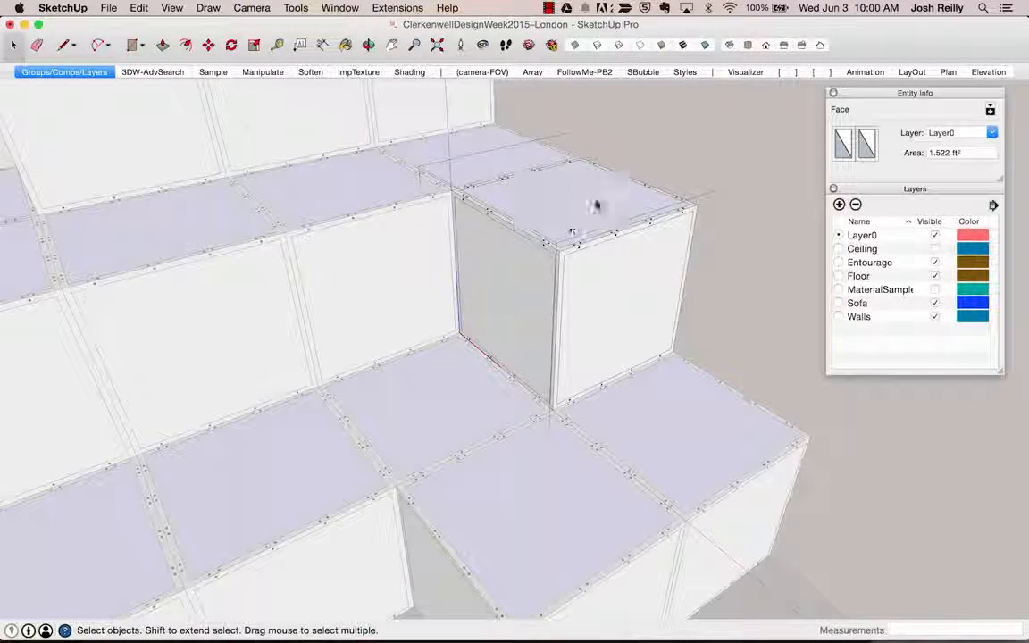
scroll(565, 286, down, 5)
scroll(567, 207, up, 5)
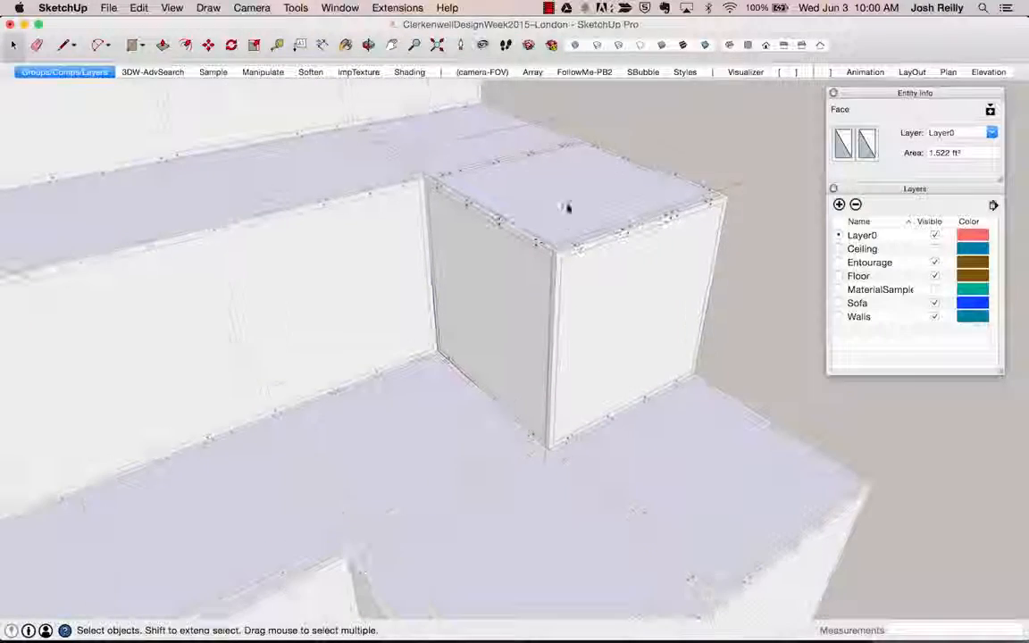
scroll(474, 244, down, 8)
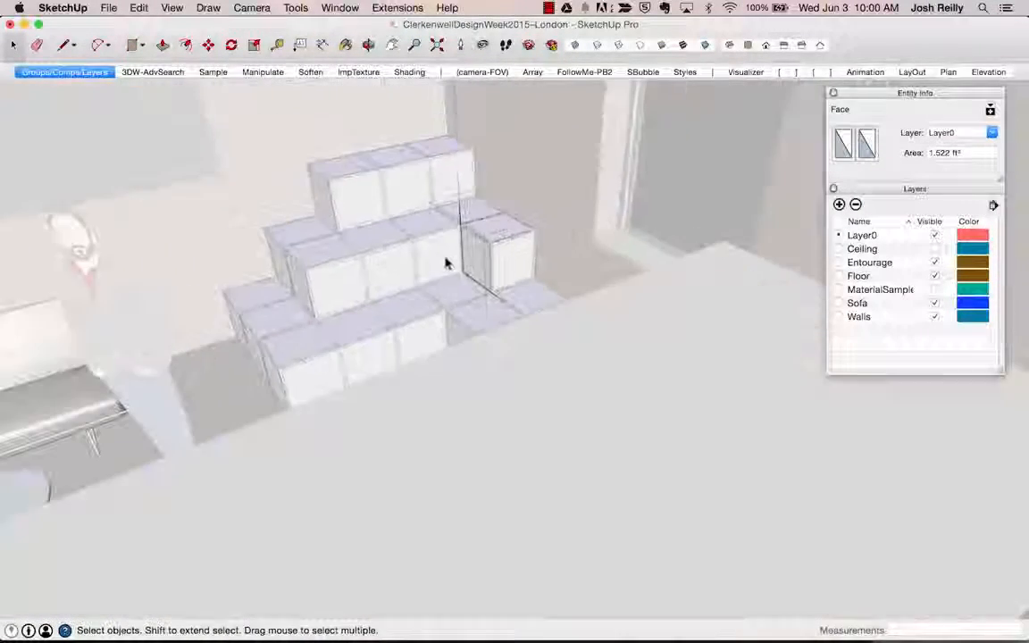
middle_drag(447, 264, 475, 340)
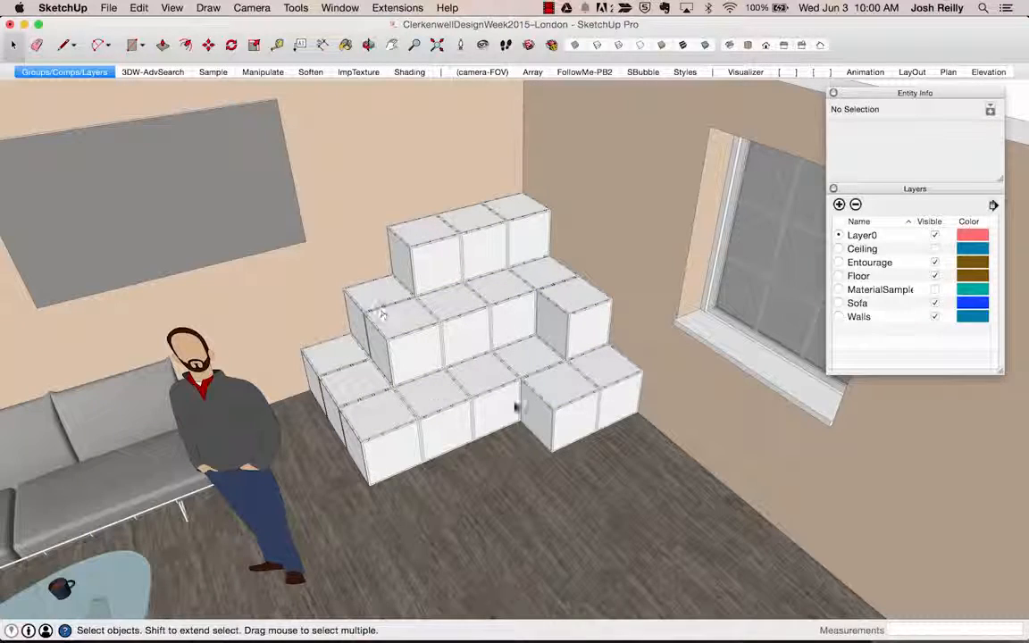
middle_drag(489, 312, 751, 321)
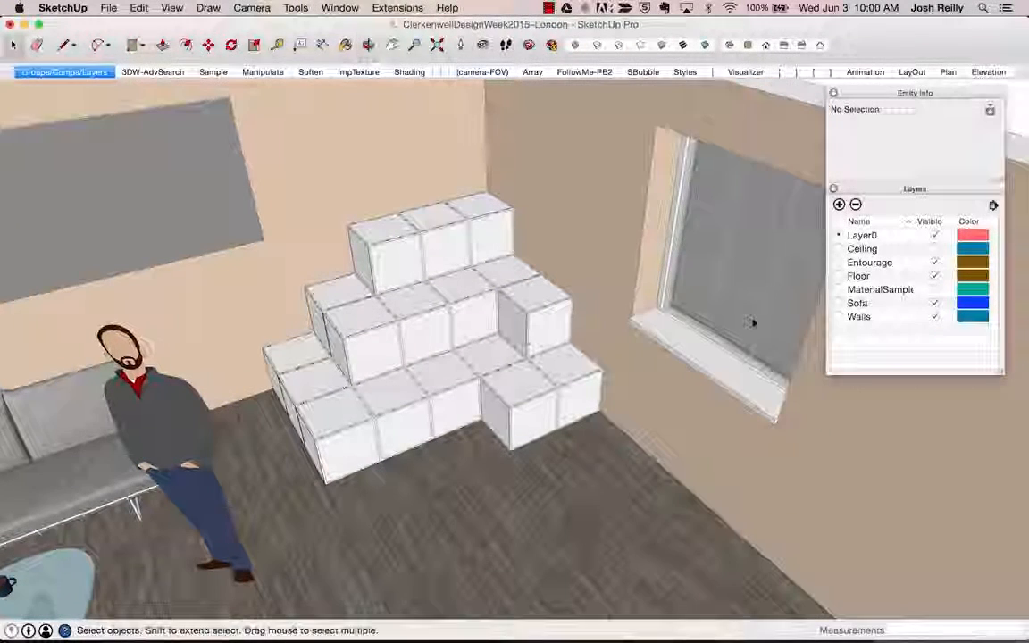
Add a layer named Seating and assign the stacked-cube group to it
click(839, 205)
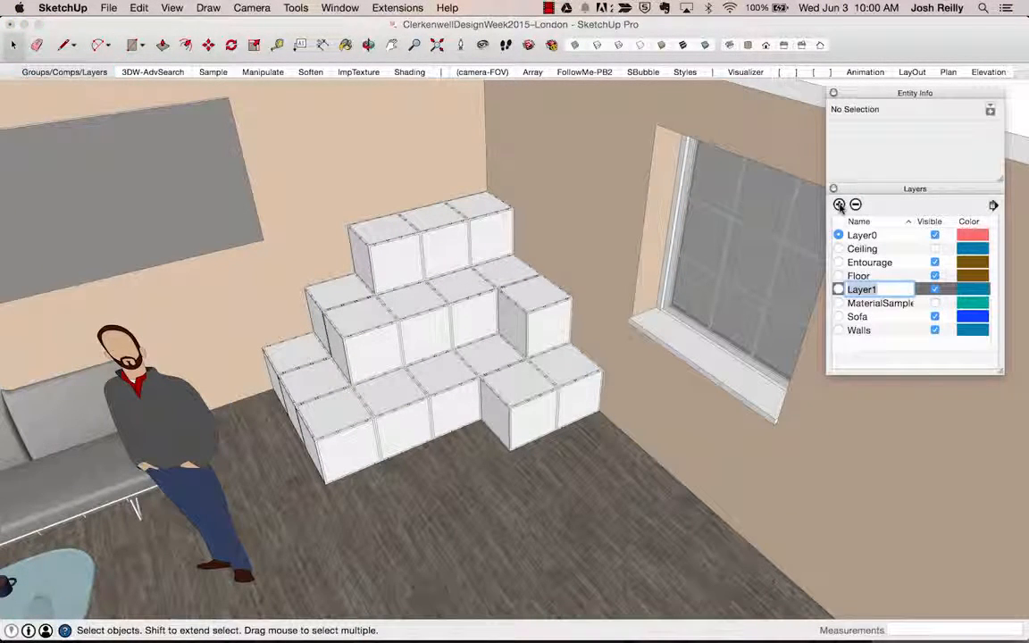
text(Seating)
key(Return)
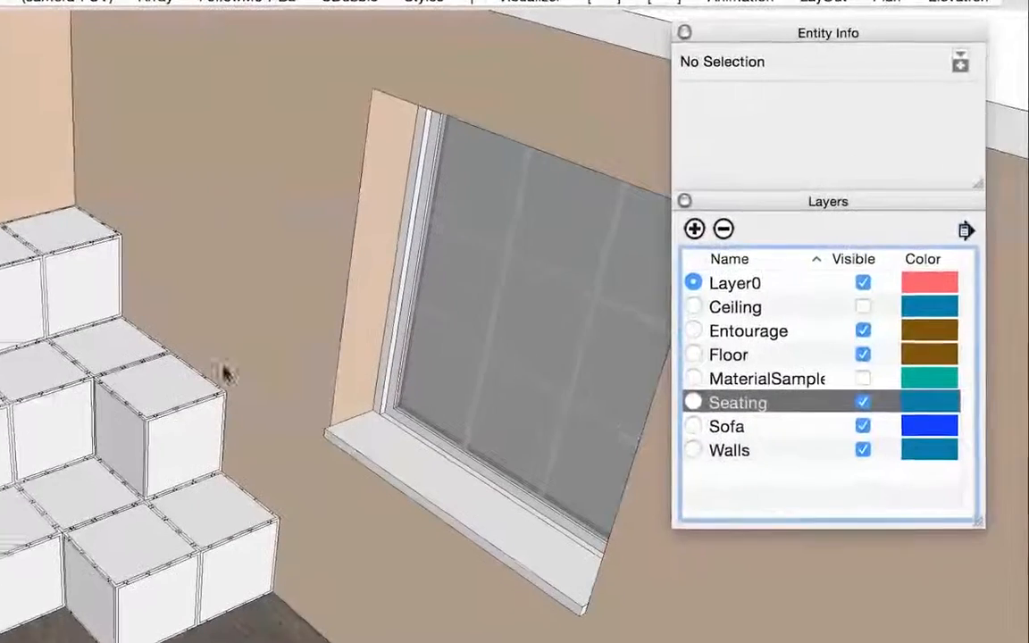
click(4, 402)
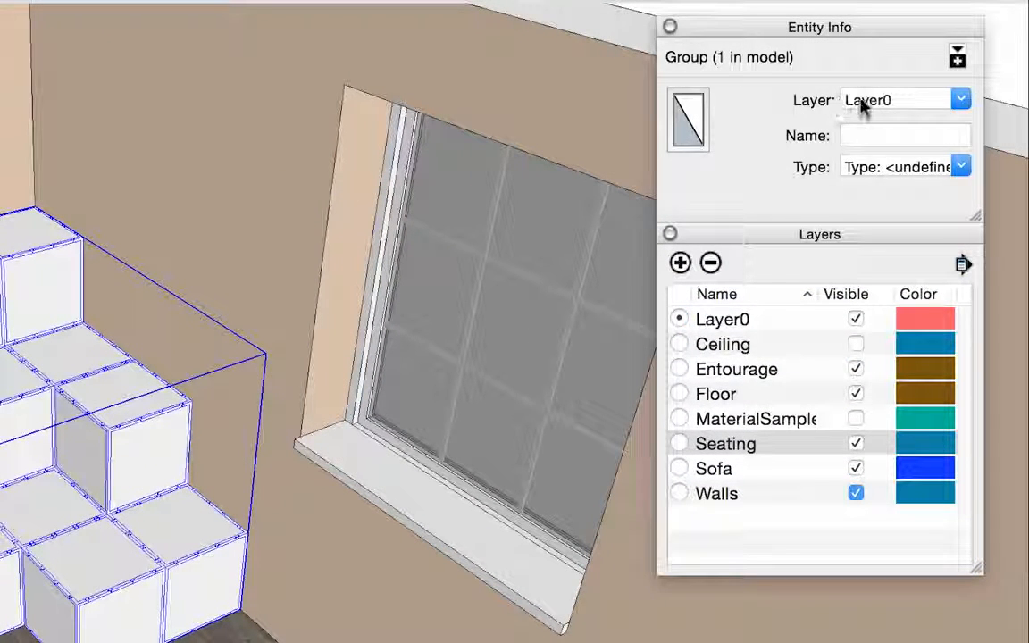
click(963, 101)
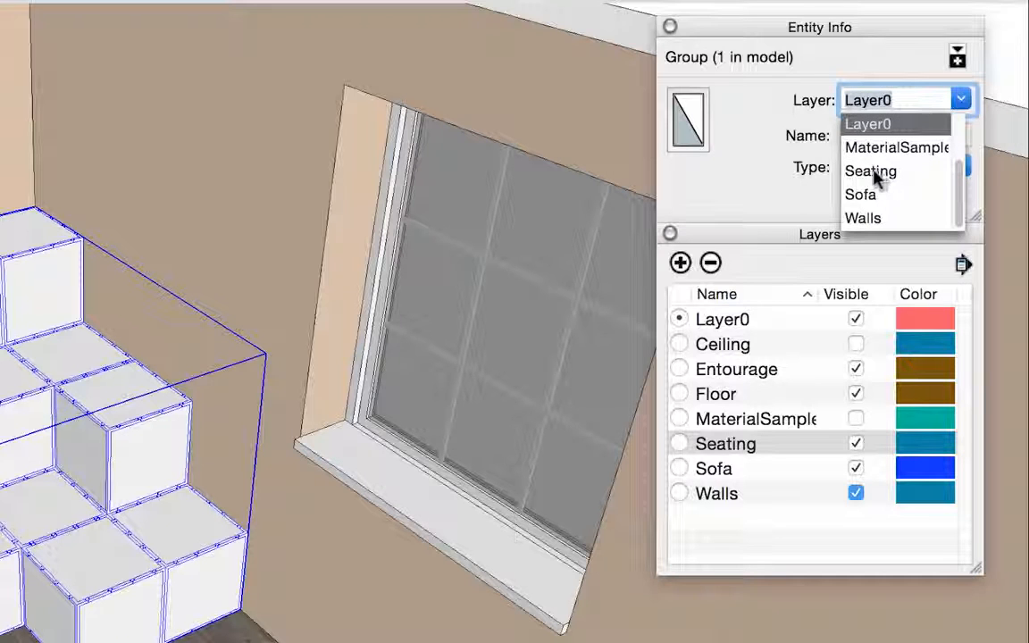
click(872, 174)
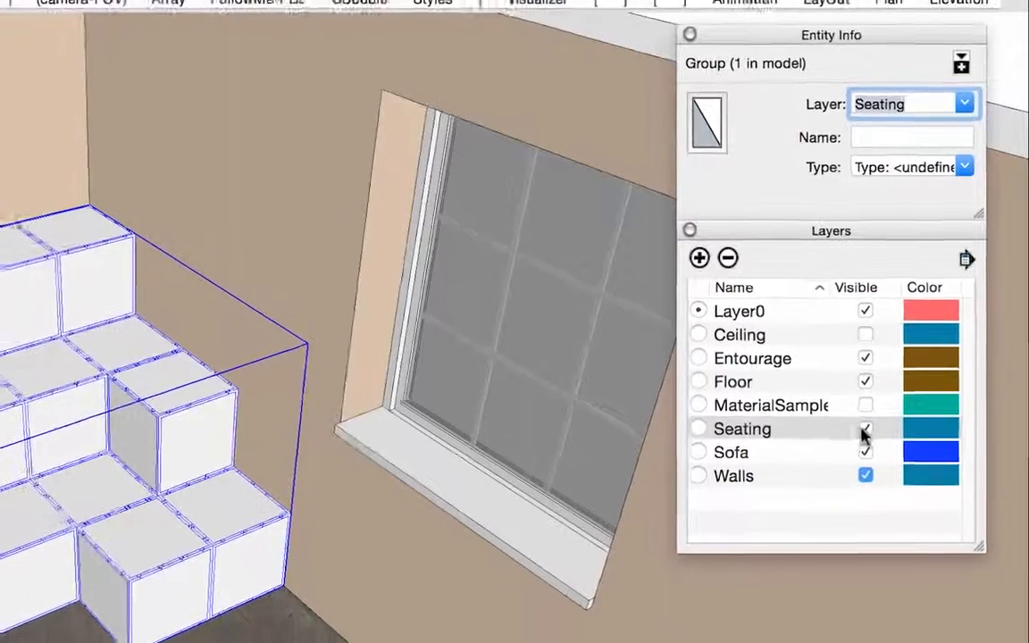
Hide the Seating layer and make it visible again to test the cube group's assignment
click(856, 444)
middle_drag(348, 446, 403, 434)
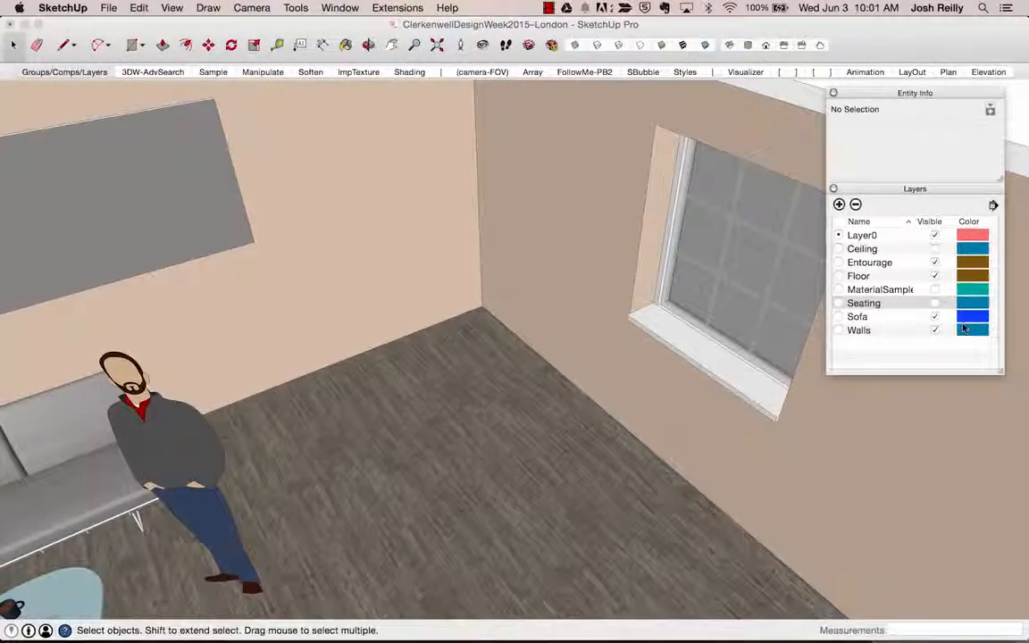
click(934, 303)
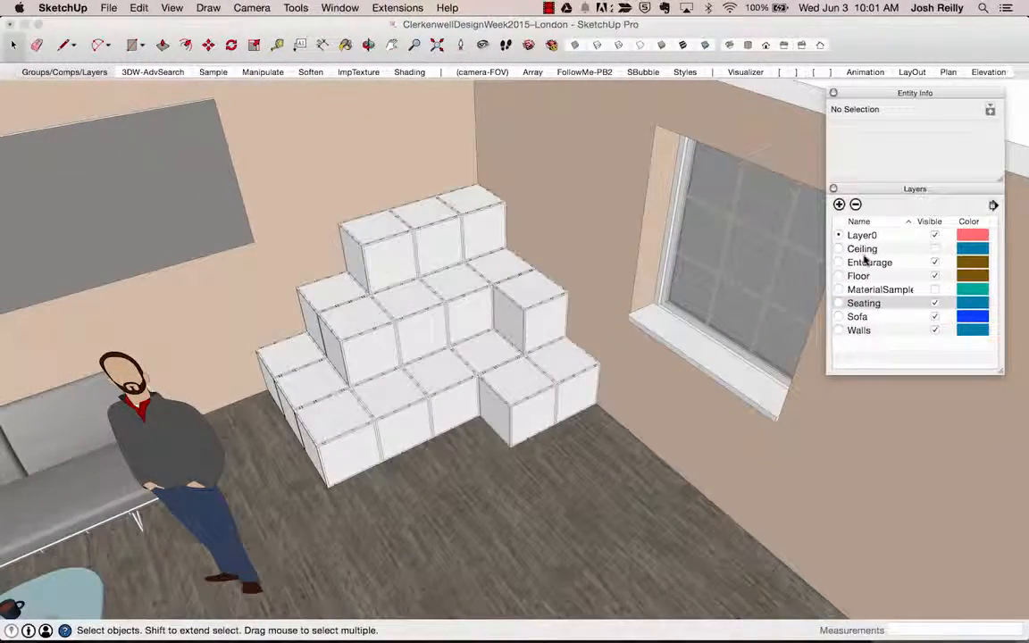
Check the layer of a cube's top face and edge inside the component, and of the whole stacked-cube group, in Entity Info
scroll(463, 286, up, 6)
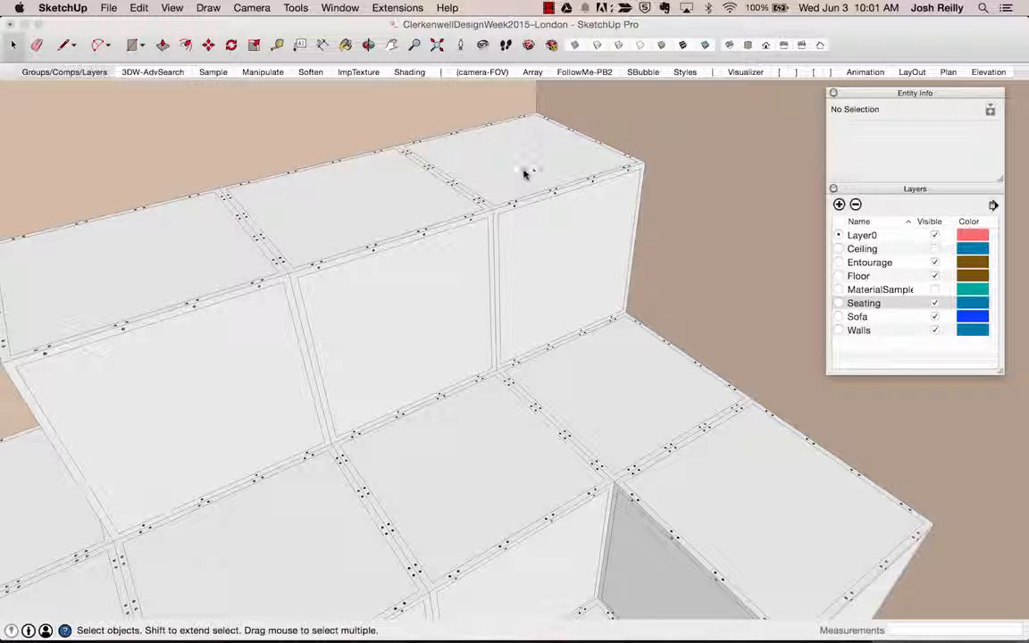
double_click(556, 270)
scroll(544, 255, down, 4)
double_click(544, 256)
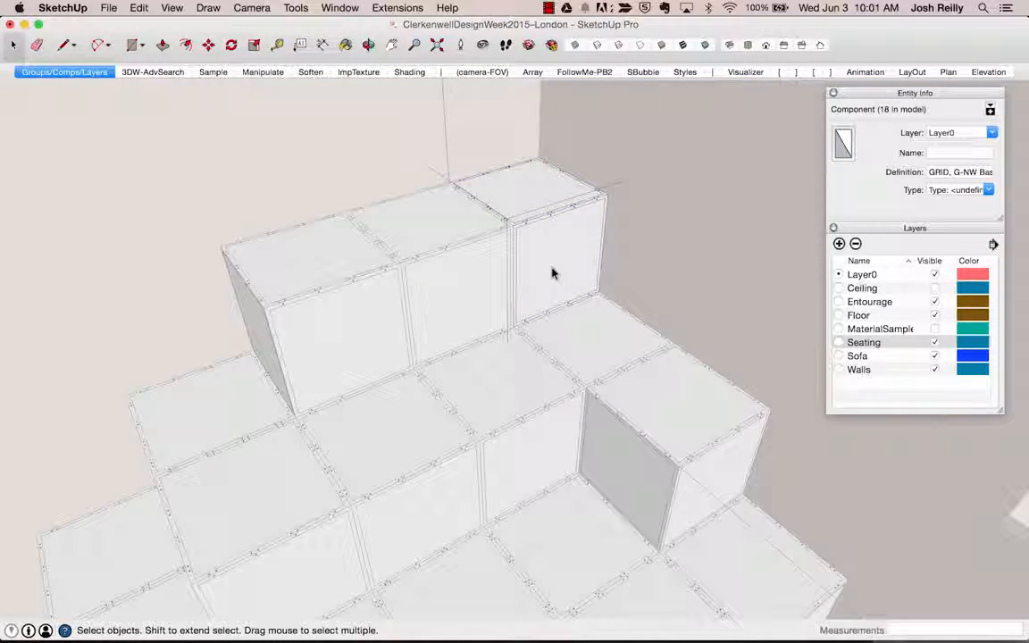
double_click(527, 193)
click(527, 193)
scroll(527, 194, up, 5)
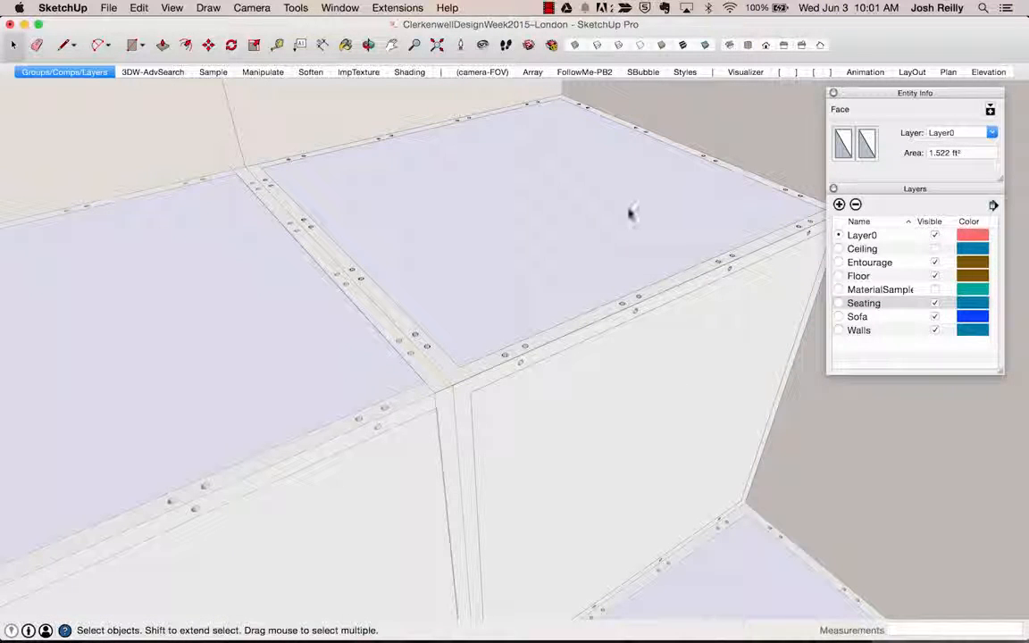
click(587, 312)
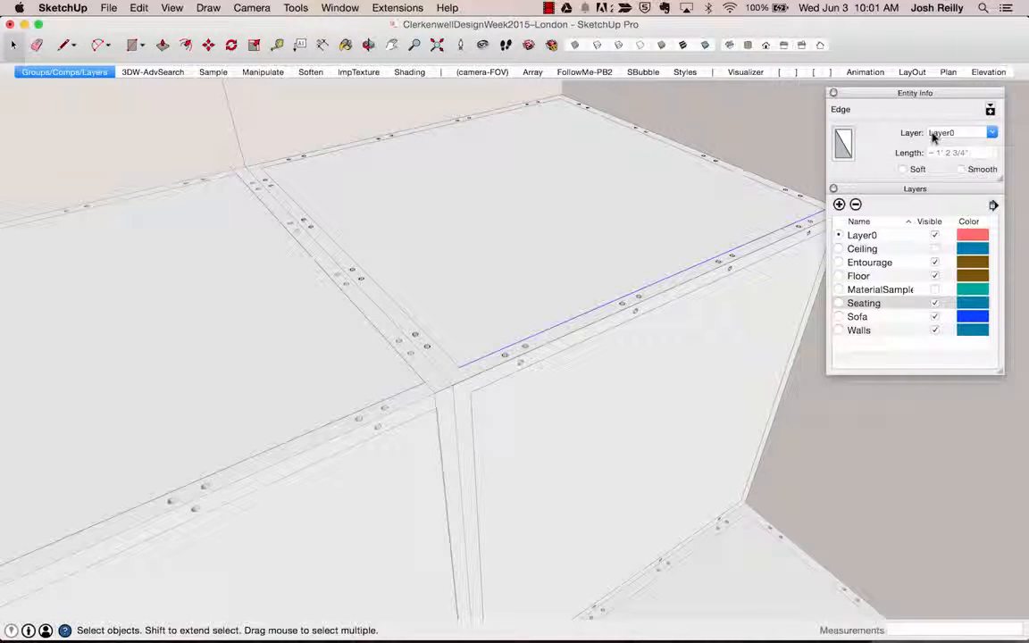
scroll(539, 257, down, 10)
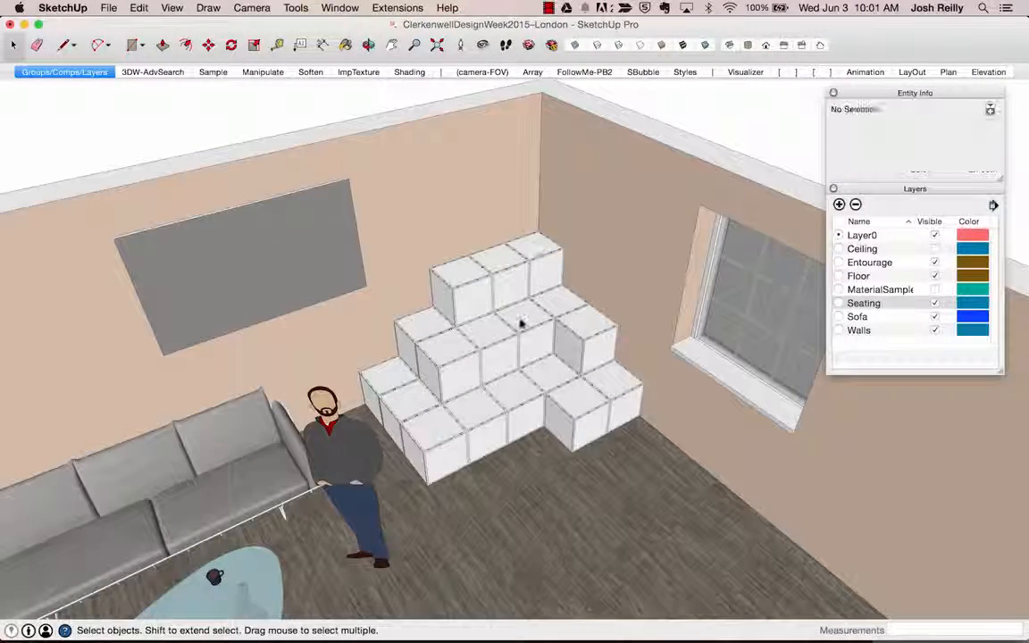
scroll(523, 322, up, 5)
click(540, 285)
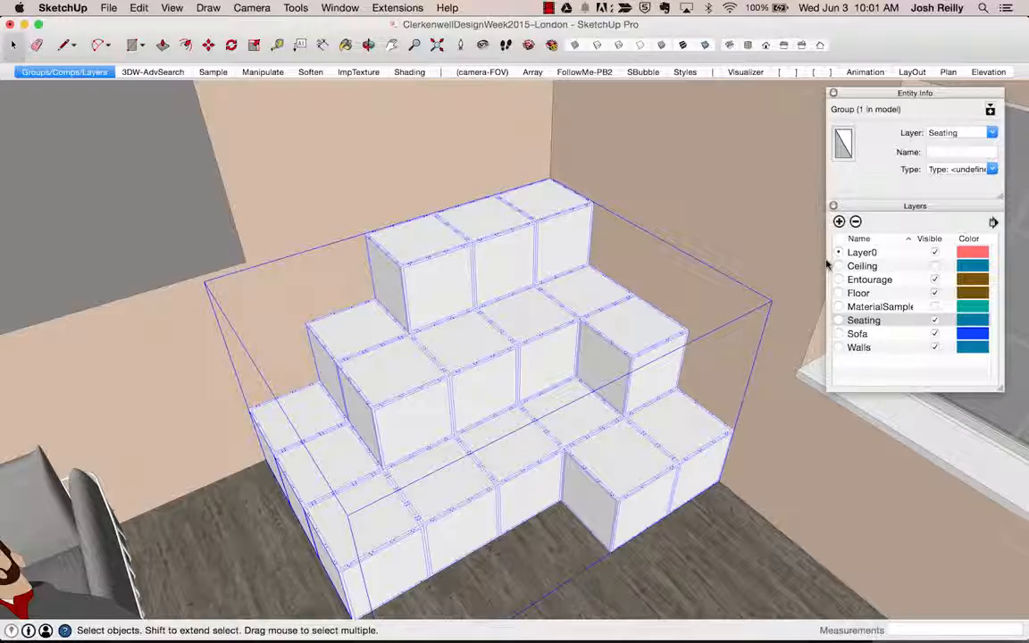
Make Floor, the material samples layer and Seating the active layer in turn, and return to Layer0 as active
click(868, 254)
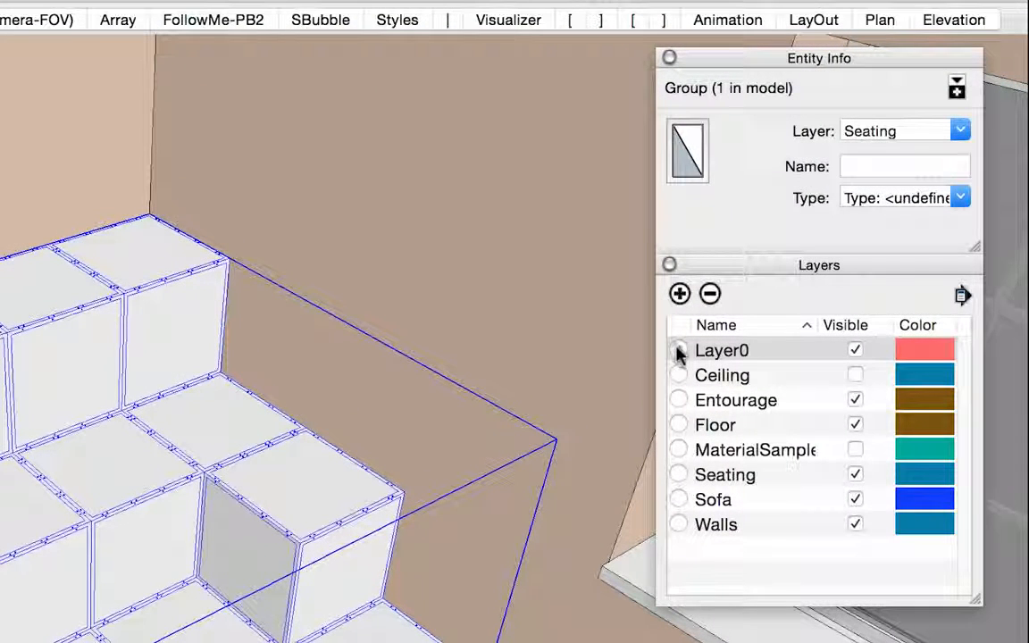
click(679, 425)
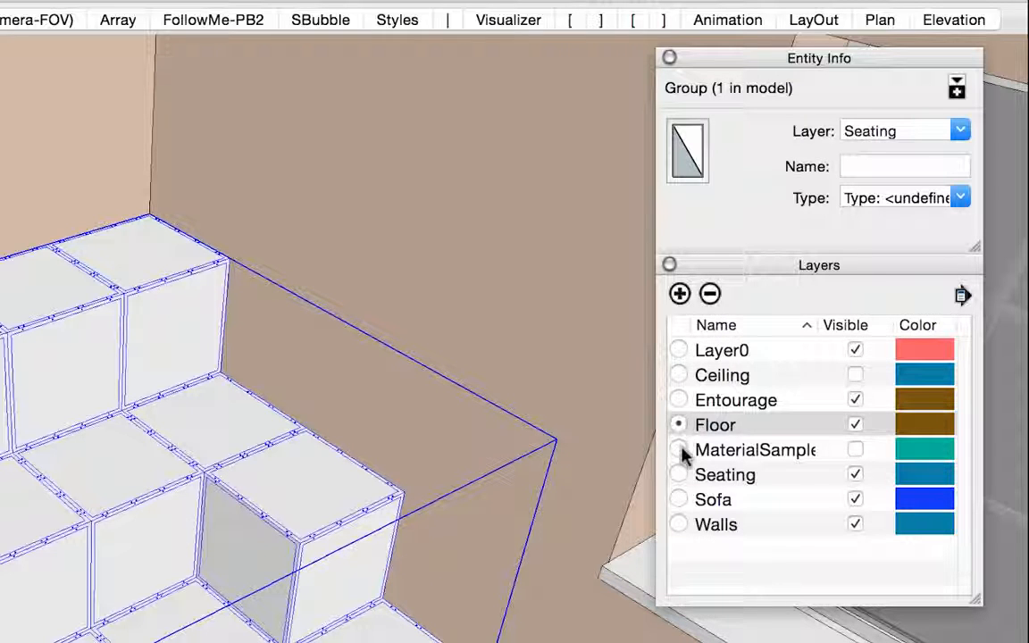
click(679, 450)
click(679, 475)
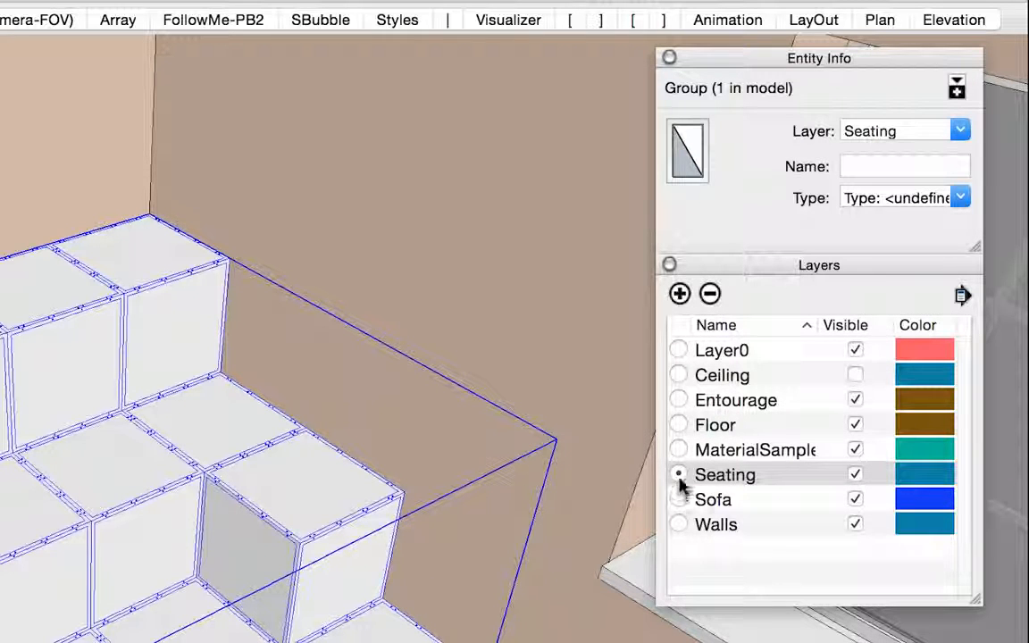
click(679, 350)
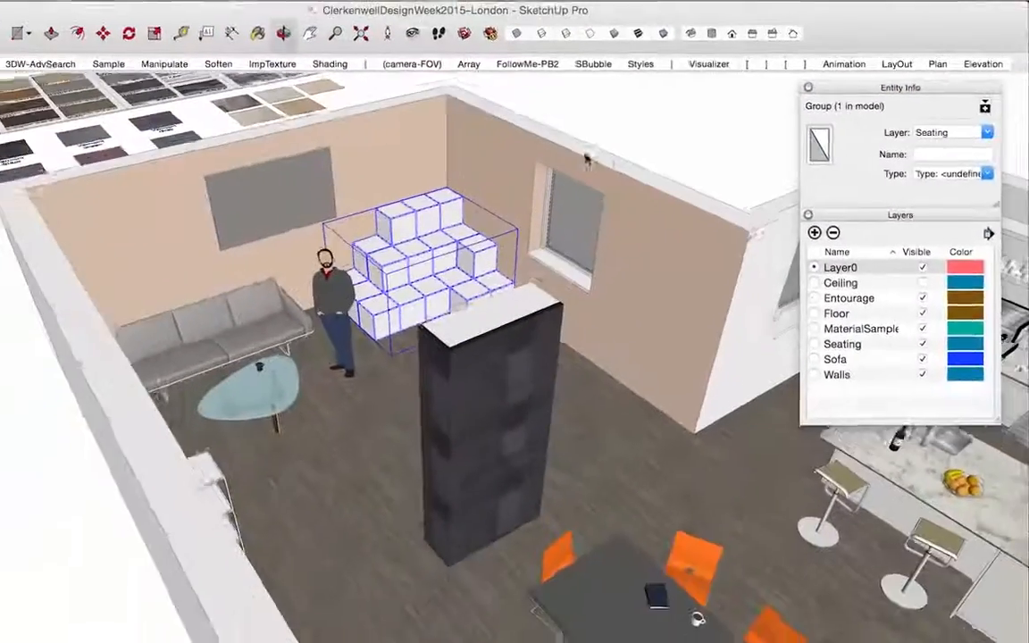
Deselect the cube group and display the whole model with Color by Layer
middle_drag(587, 159, 593, 156)
click(636, 150)
middle_drag(626, 214, 565, 235)
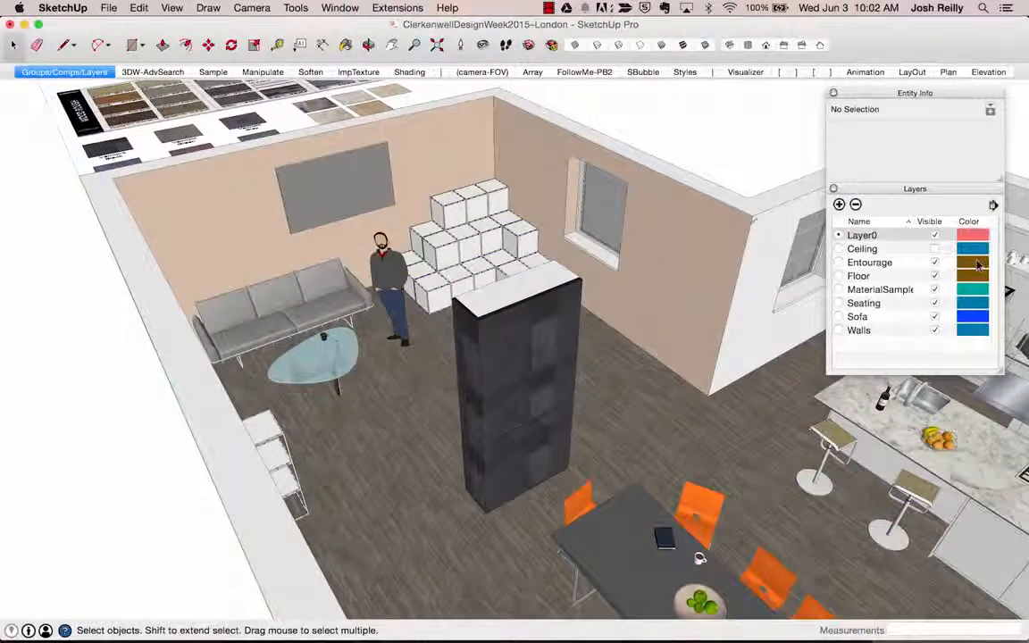
click(994, 207)
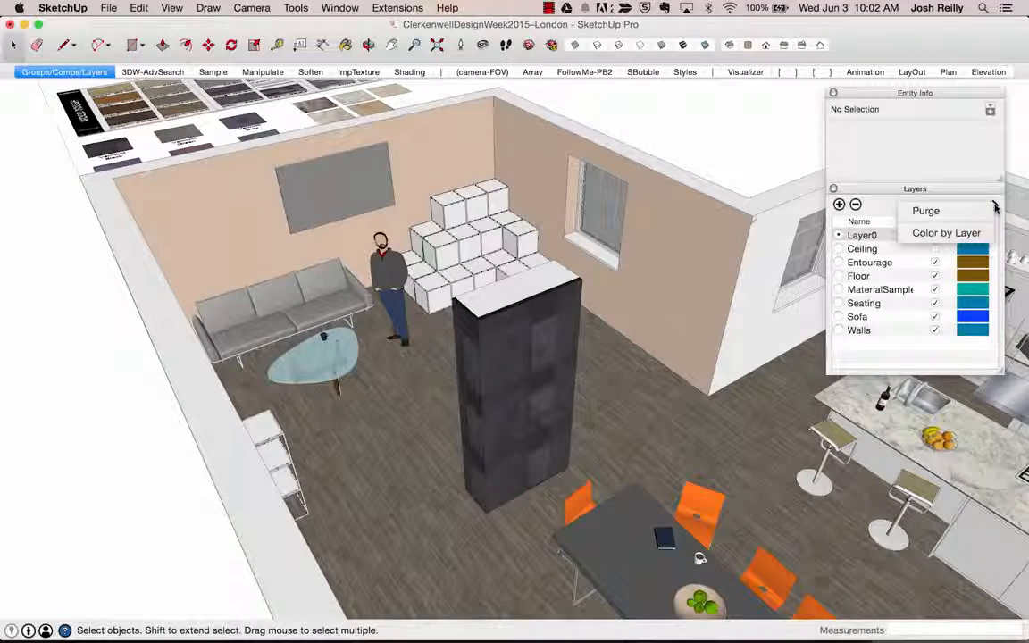
click(942, 232)
Examine the seating corner, the overall apartment with its material samples, and the kitchen area
scroll(737, 242, down, 5)
middle_drag(737, 242, 608, 304)
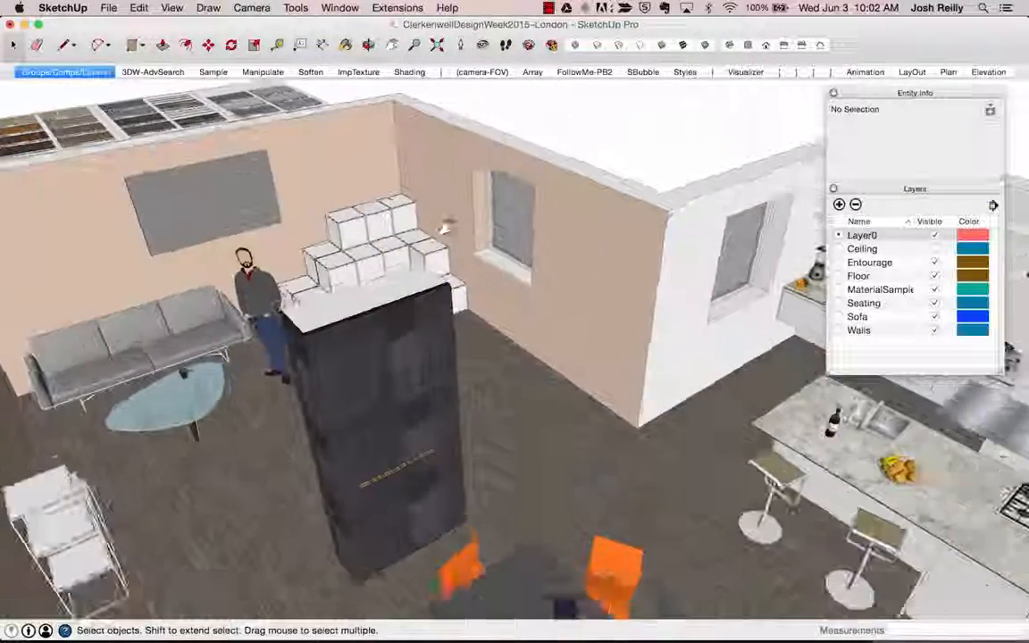
middle_drag(444, 229, 476, 268)
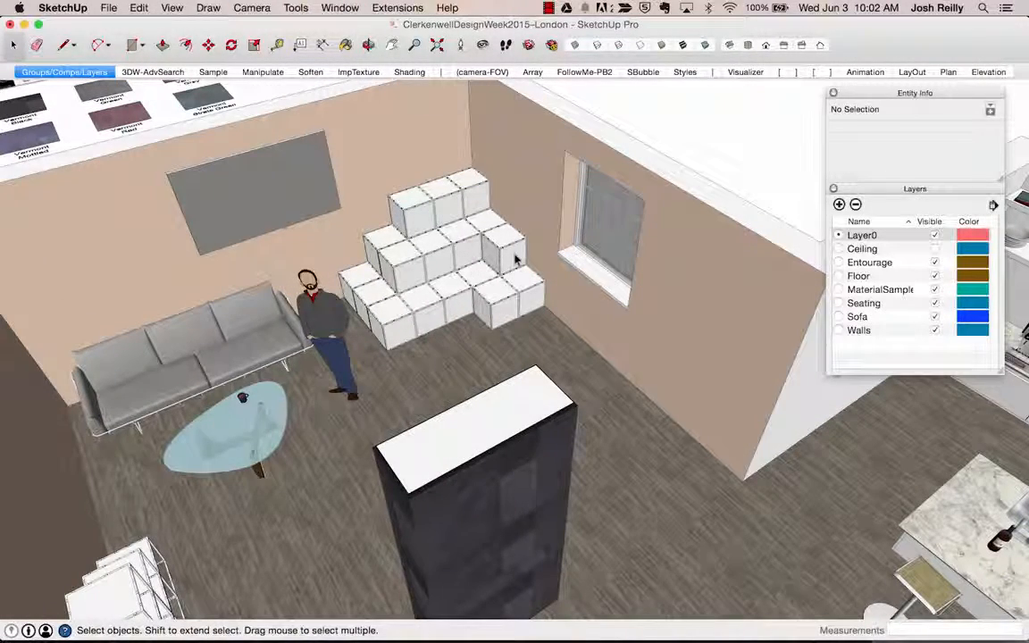
scroll(515, 259, down, 10)
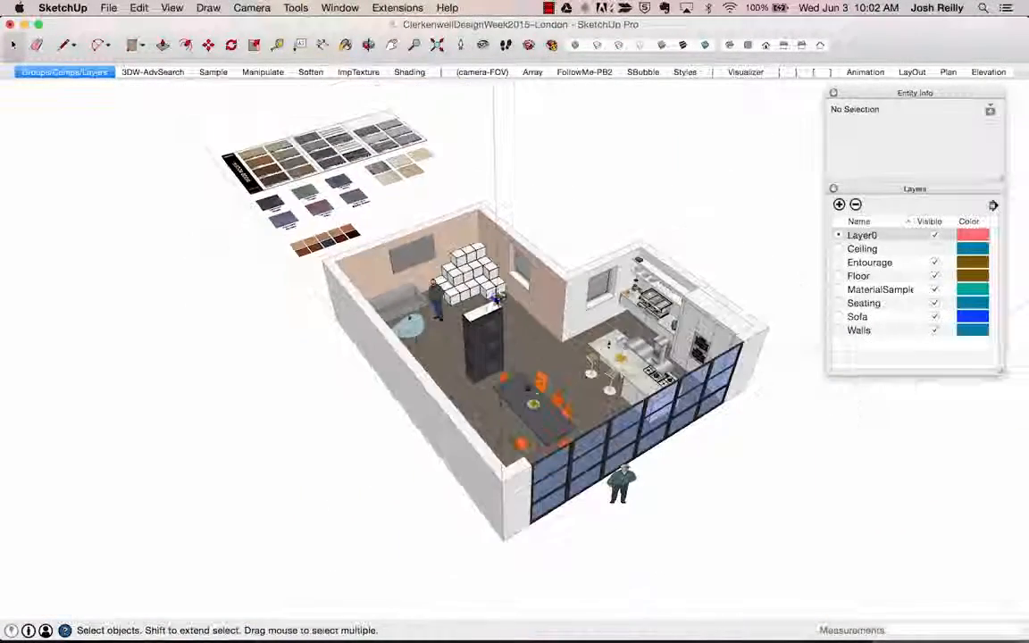
middle_drag(492, 298, 545, 210)
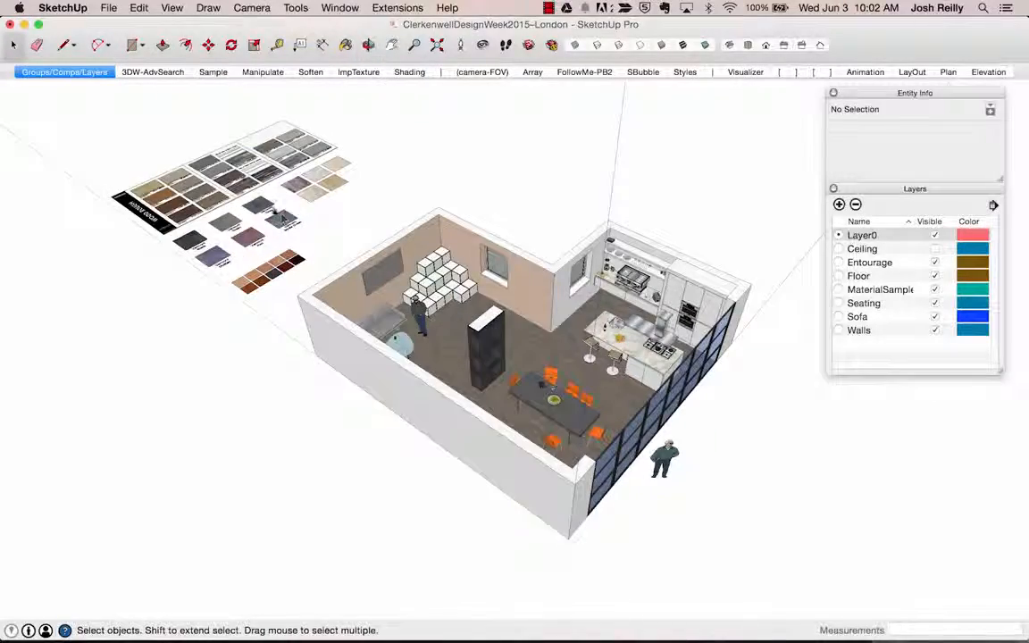
scroll(585, 304, up, 6)
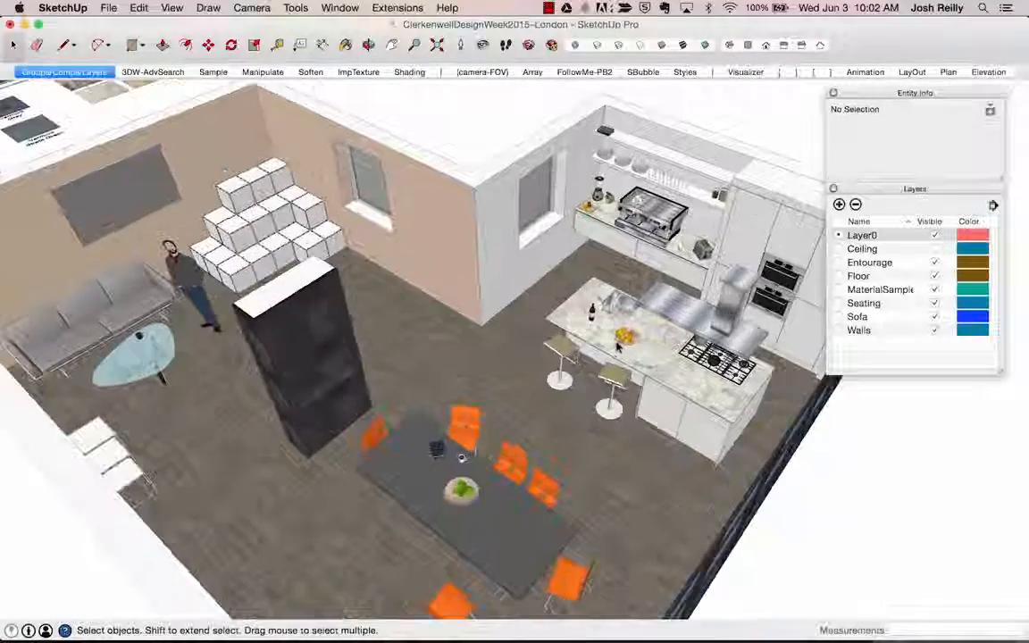
scroll(630, 353, up, 3)
scroll(631, 353, up, 2)
middle_drag(631, 353, 728, 314)
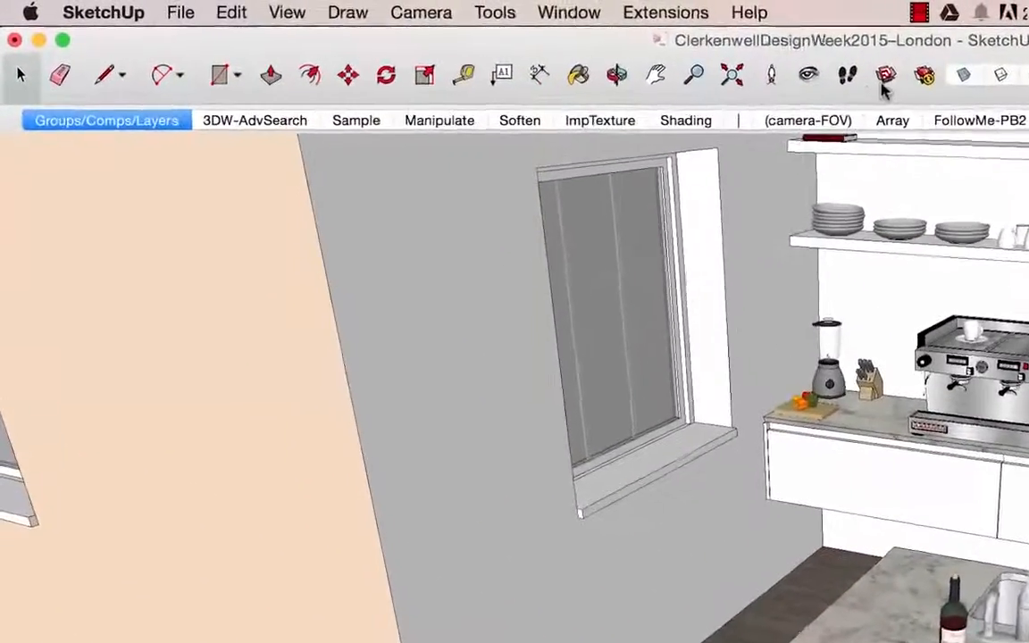
Open the 3D Warehouse to get models from inside the program and position its window over the kitchen model
click(180, 12)
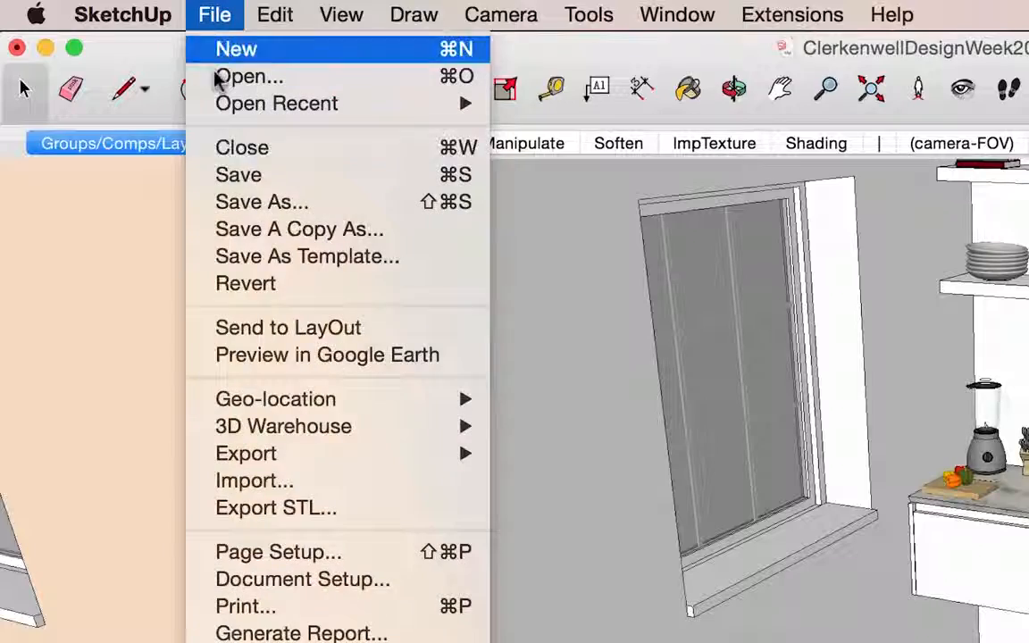
mouse_move(336, 428)
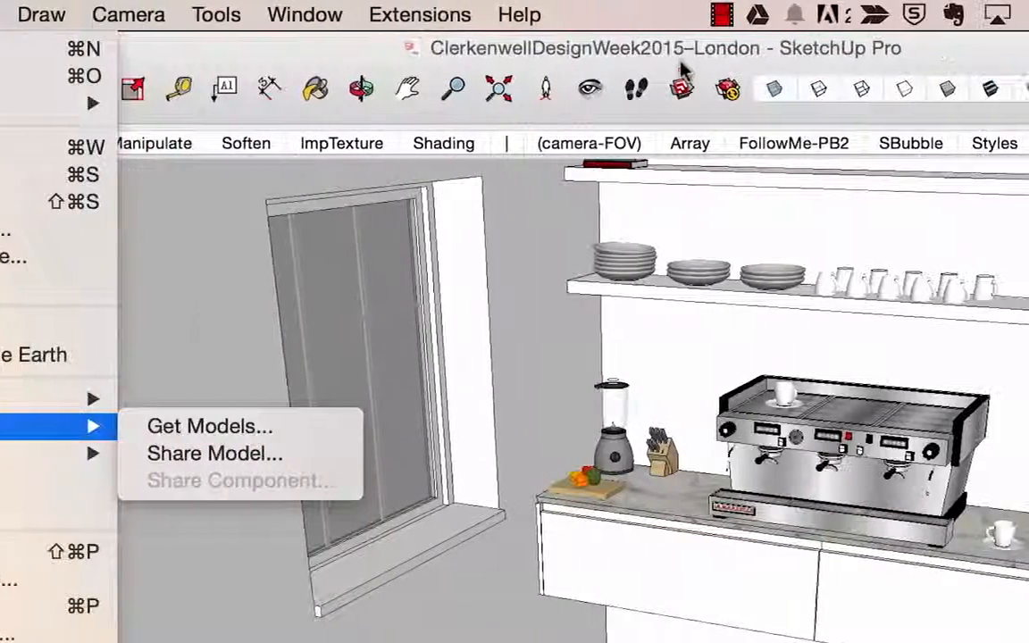
click(479, 87)
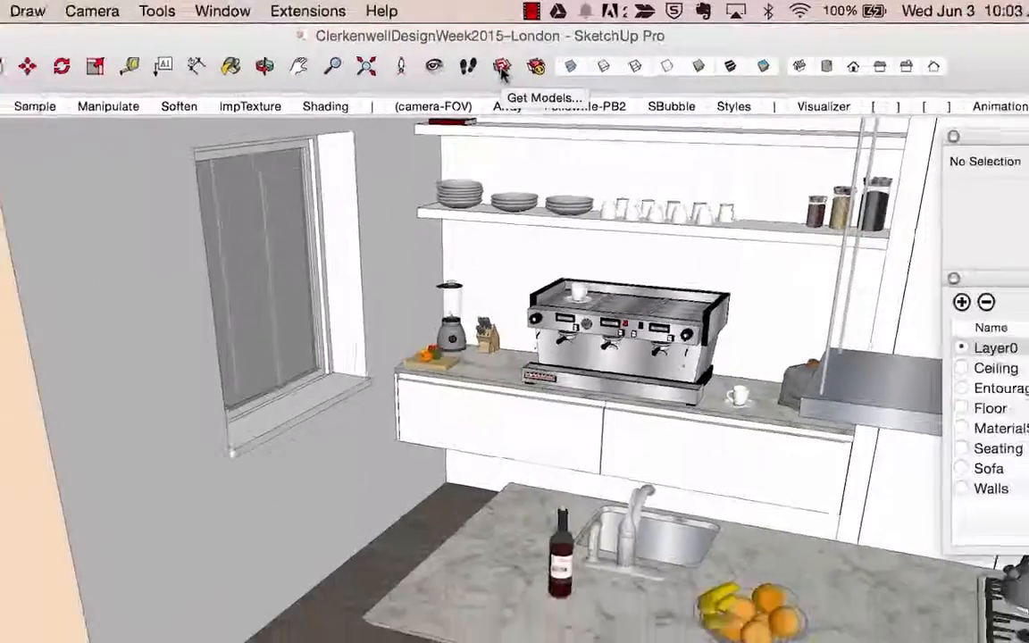
click(502, 71)
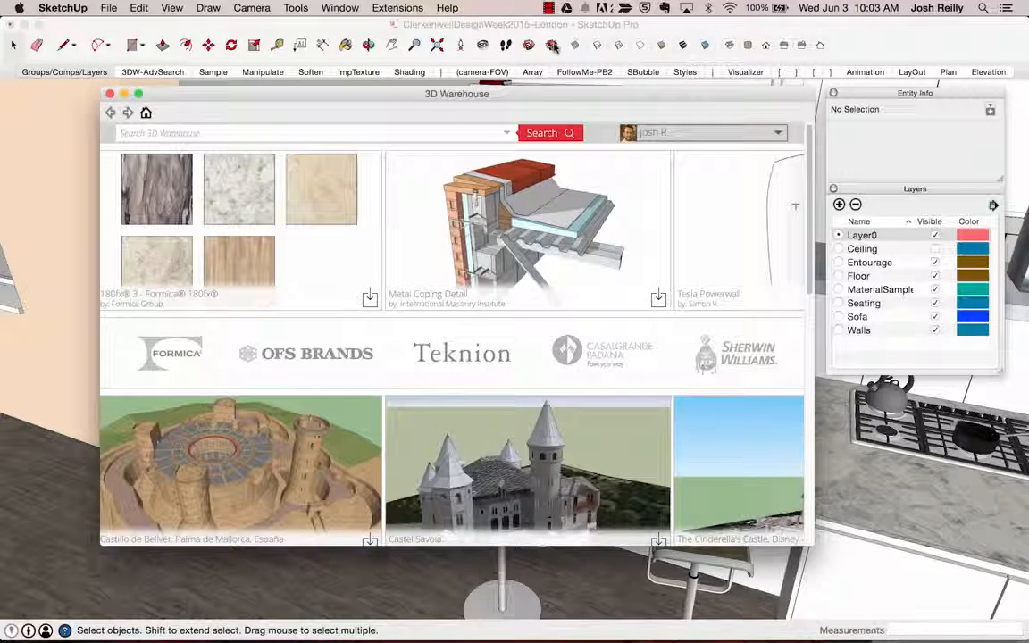
drag(463, 98, 453, 97)
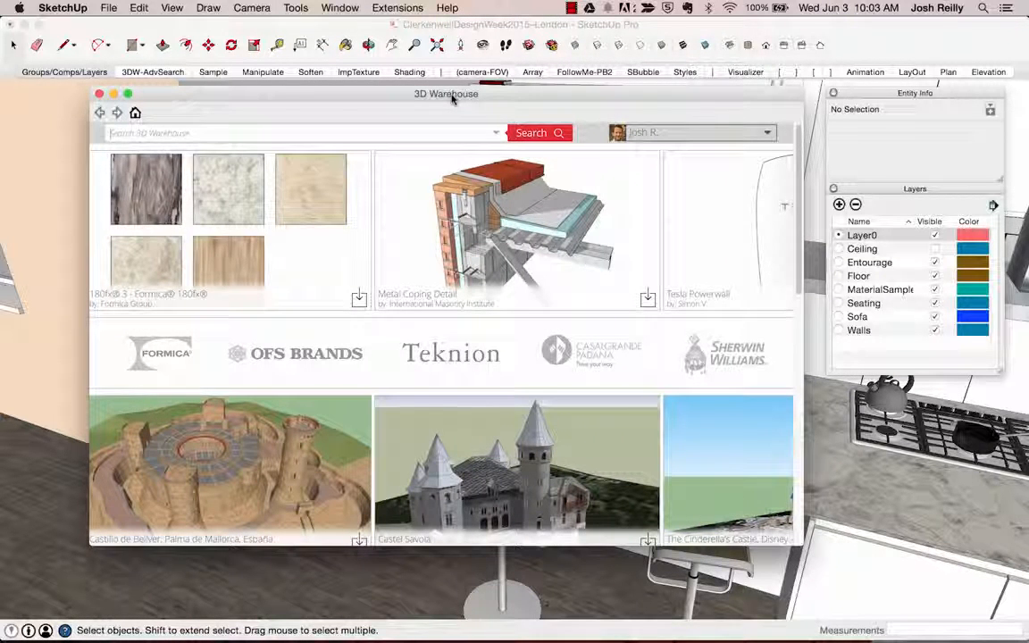
mouse_move(451, 95)
mouse_down()
mouse_move(439, 99)
mouse_move(458, 96)
mouse_up()
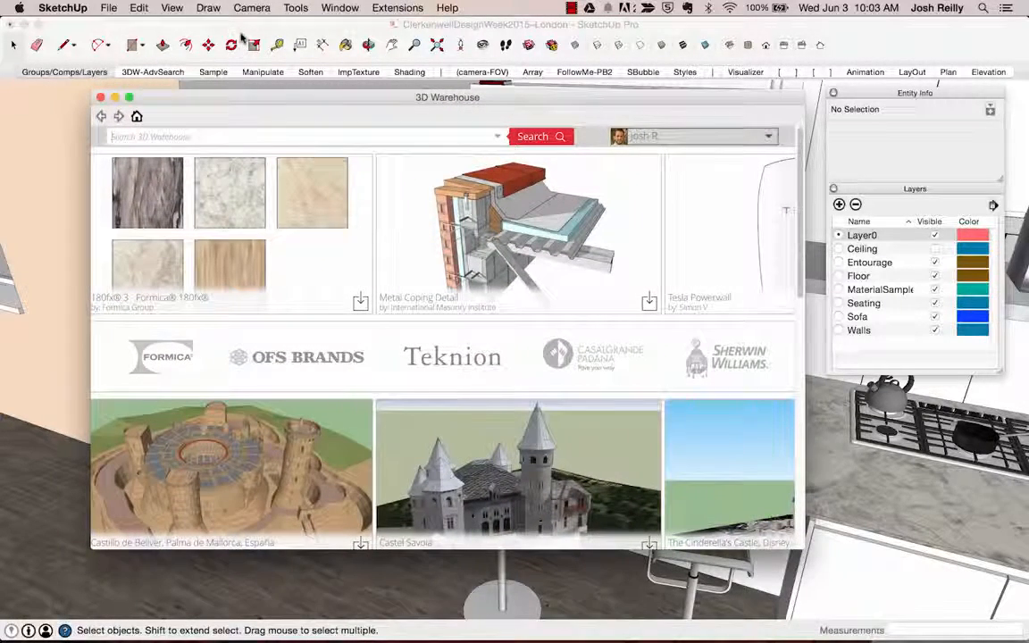
Switch to Chrome, show the 3D Warehouse website and highlight its address, 3dwarehouse.sketchup.com
mouse_move(409, 223)
key(super+Tab)
key(super+Tab)
key(super+Tab)
key(super+Tab)
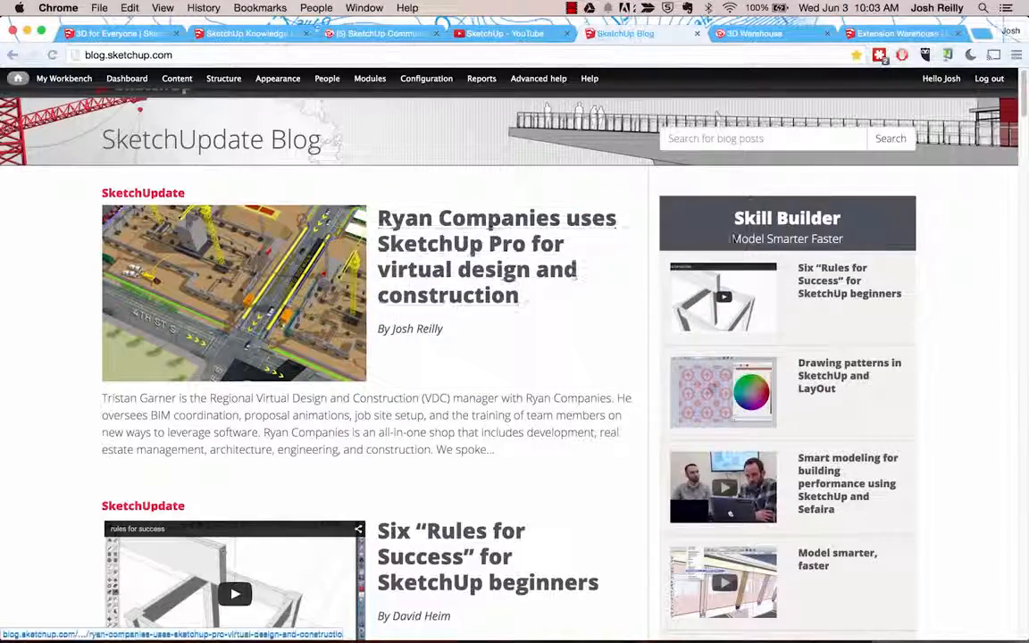
click(760, 35)
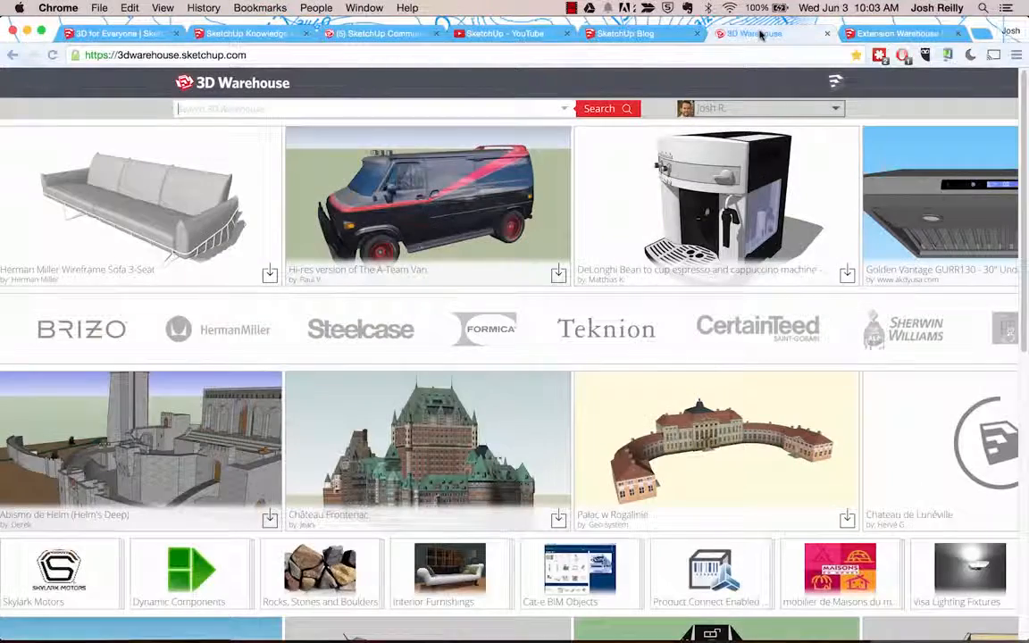
click(889, 36)
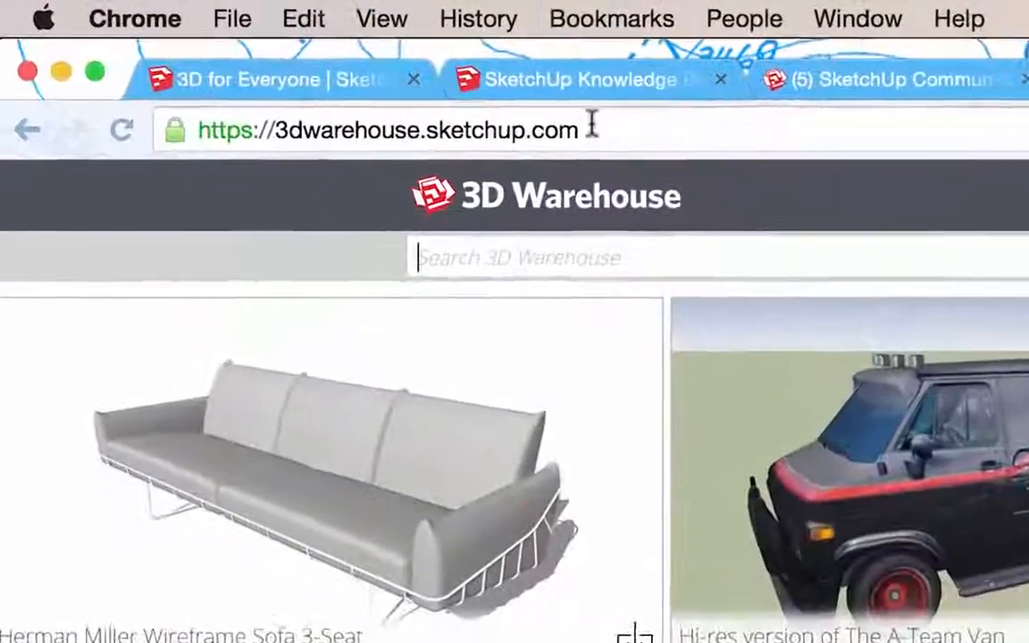
drag(591, 130, 193, 127)
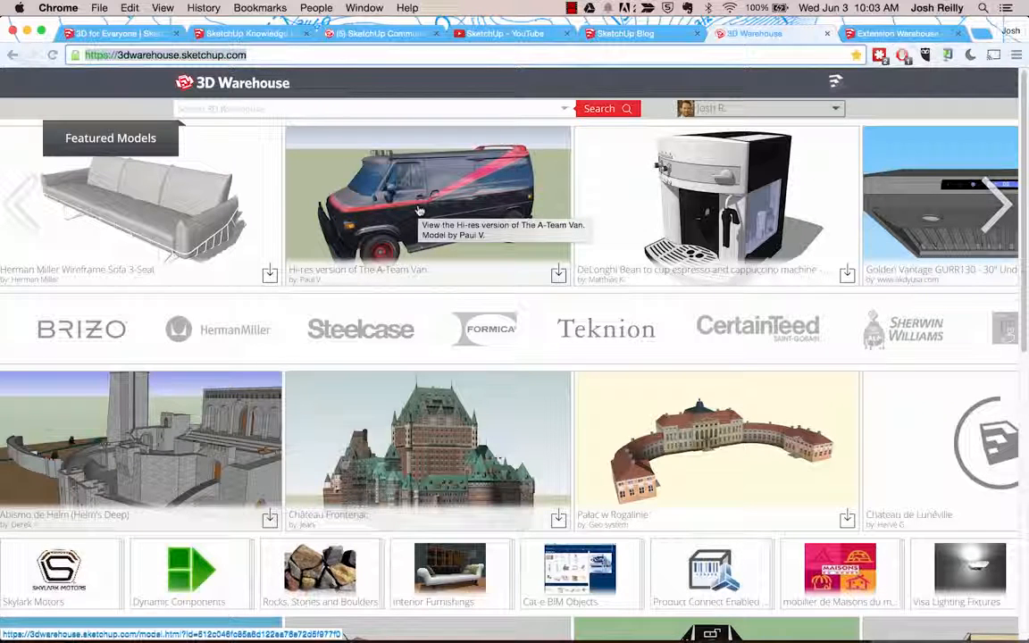
Switch back to SketchUp, then reposition and enlarge the 3D Warehouse window
key(super+Tab)
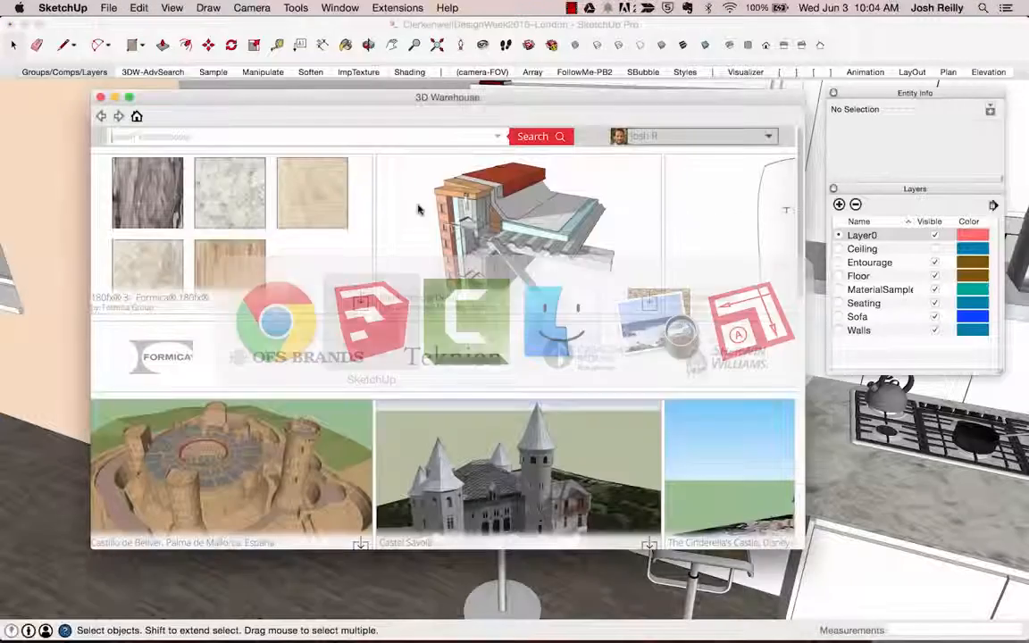
drag(400, 94, 370, 89)
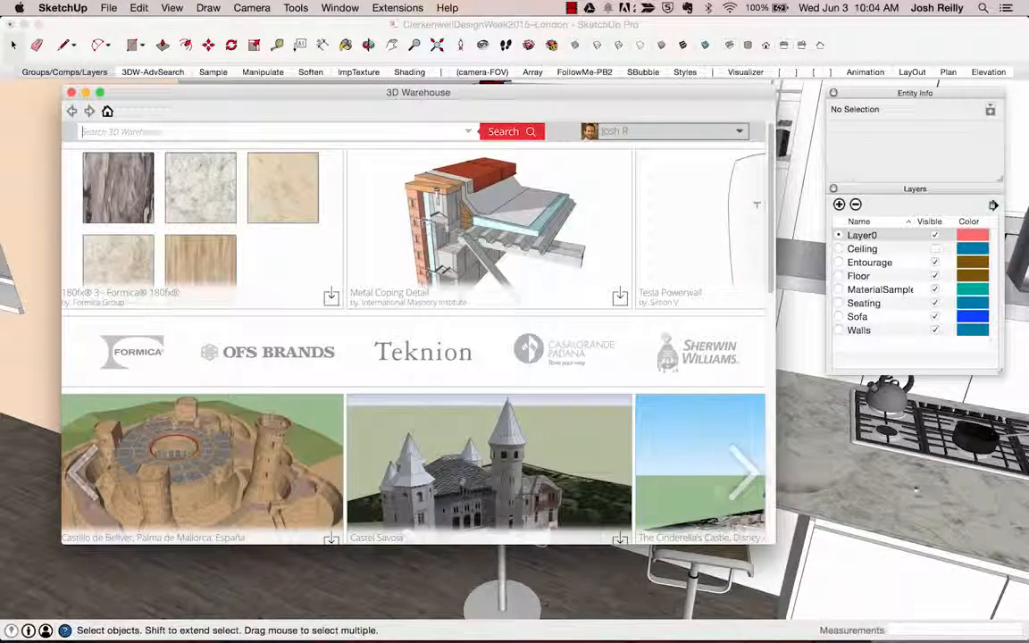
drag(774, 543, 820, 586)
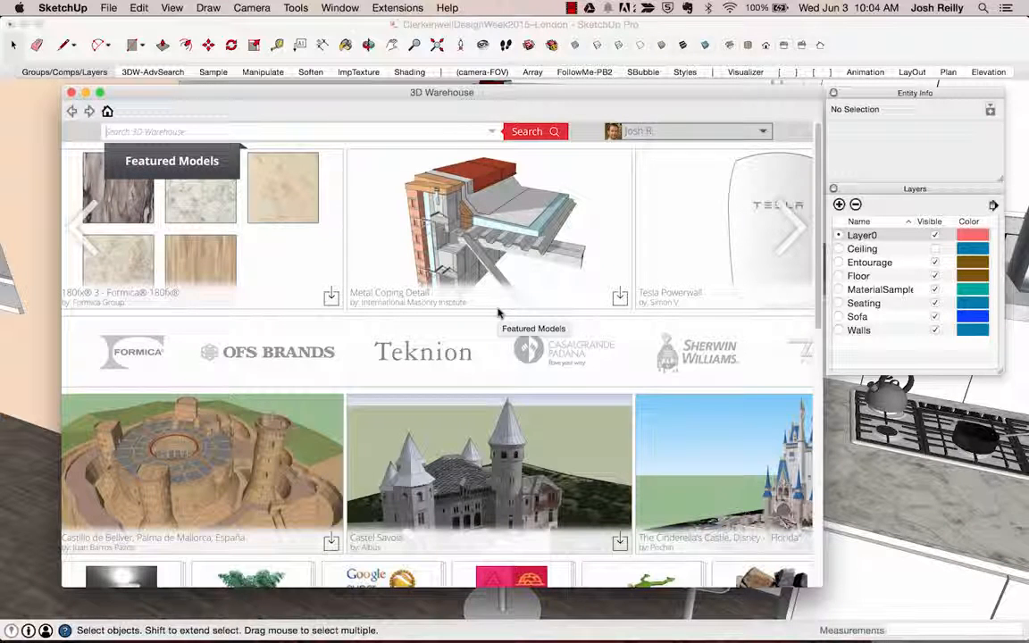
Browse the Featured Catalogs and open the Herman Miller catalog
mouse_move(519, 338)
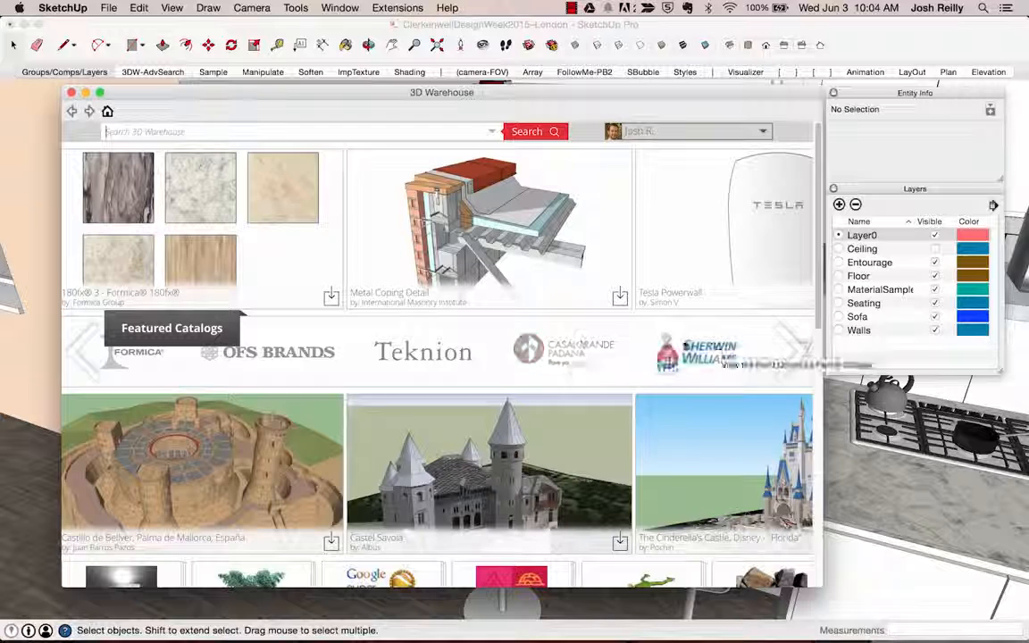
click(794, 344)
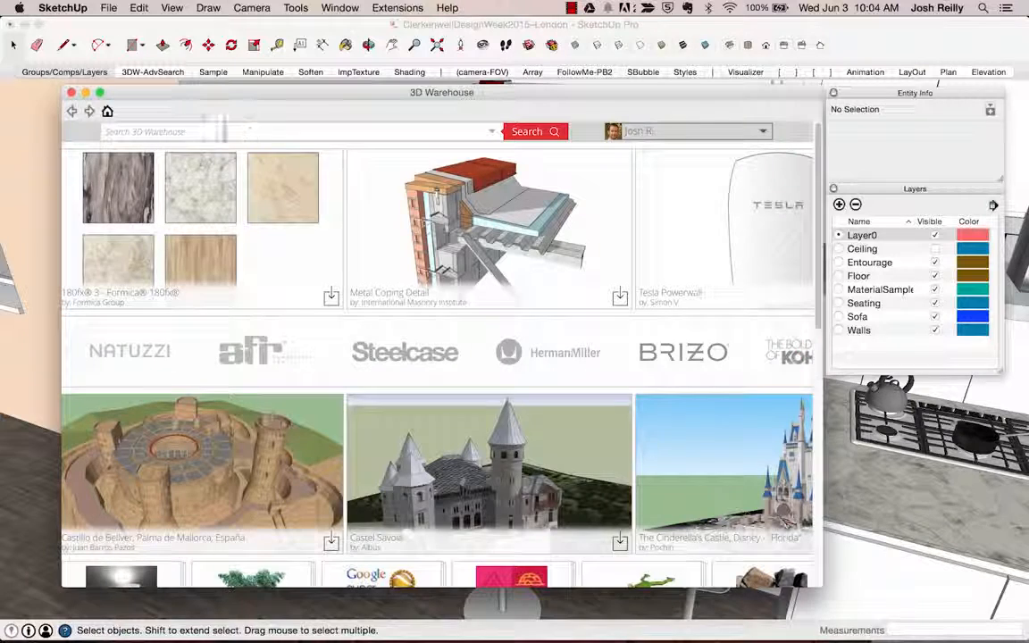
click(551, 355)
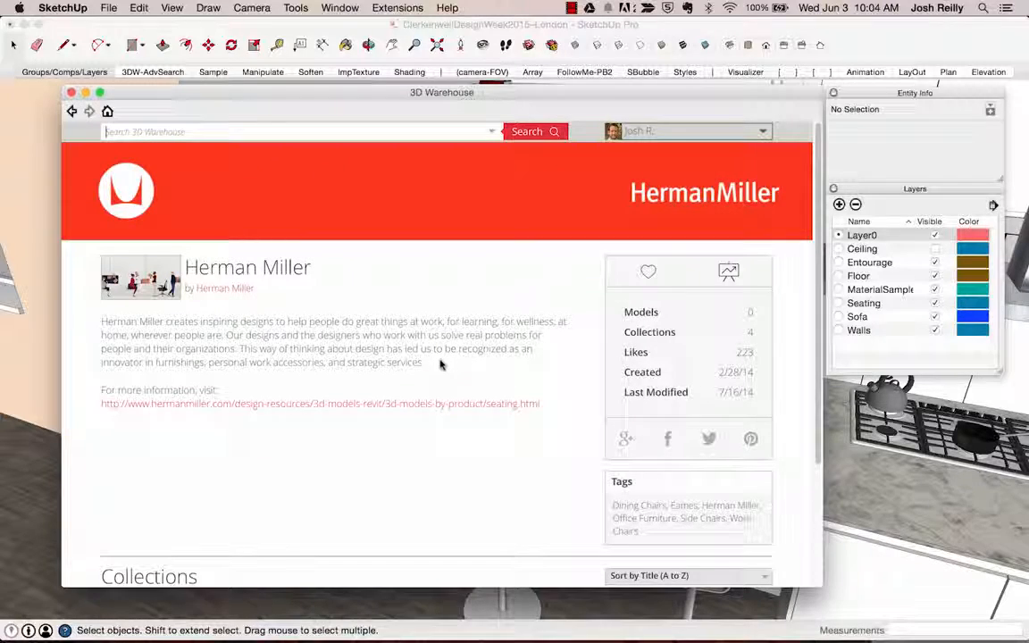
Open the Herman Miller Wireframe Sofa 3-Seat model from the Herman Miller Seating collection
scroll(409, 378, down, 3)
scroll(409, 375, down, 2)
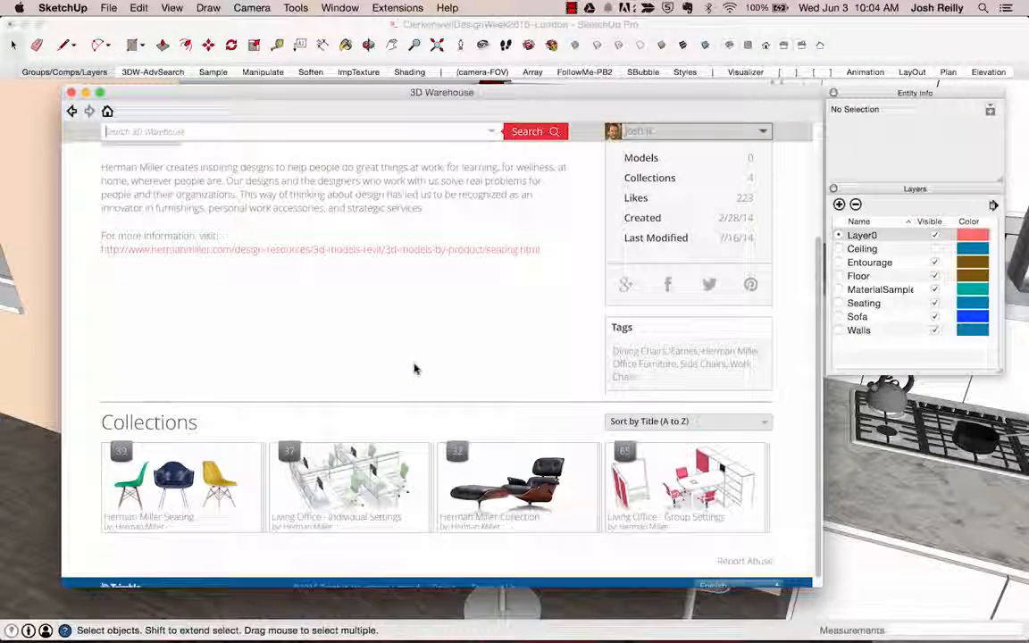
click(175, 480)
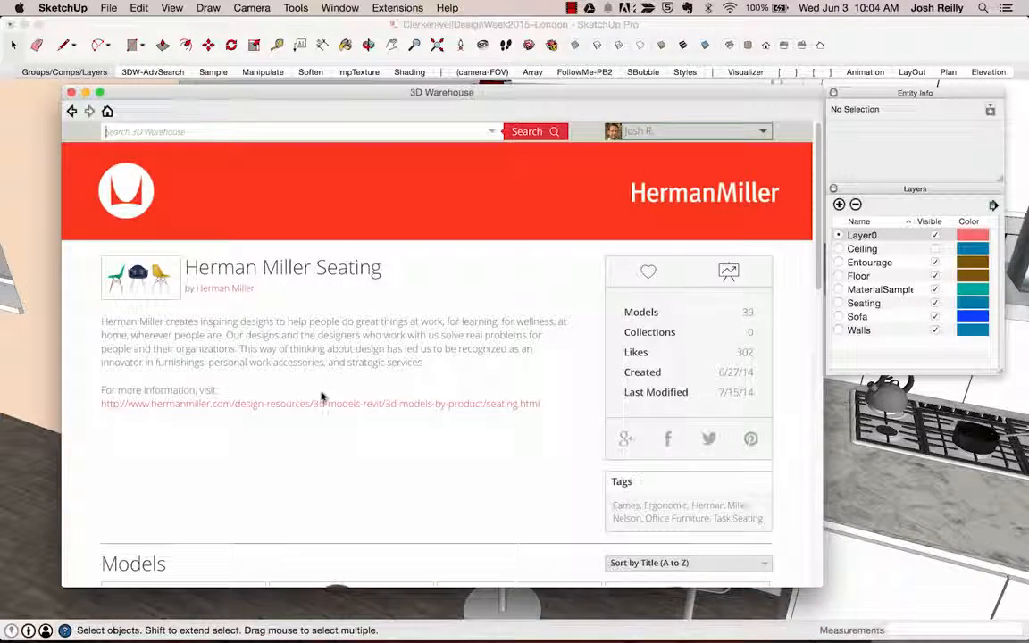
scroll(327, 394, down, 10)
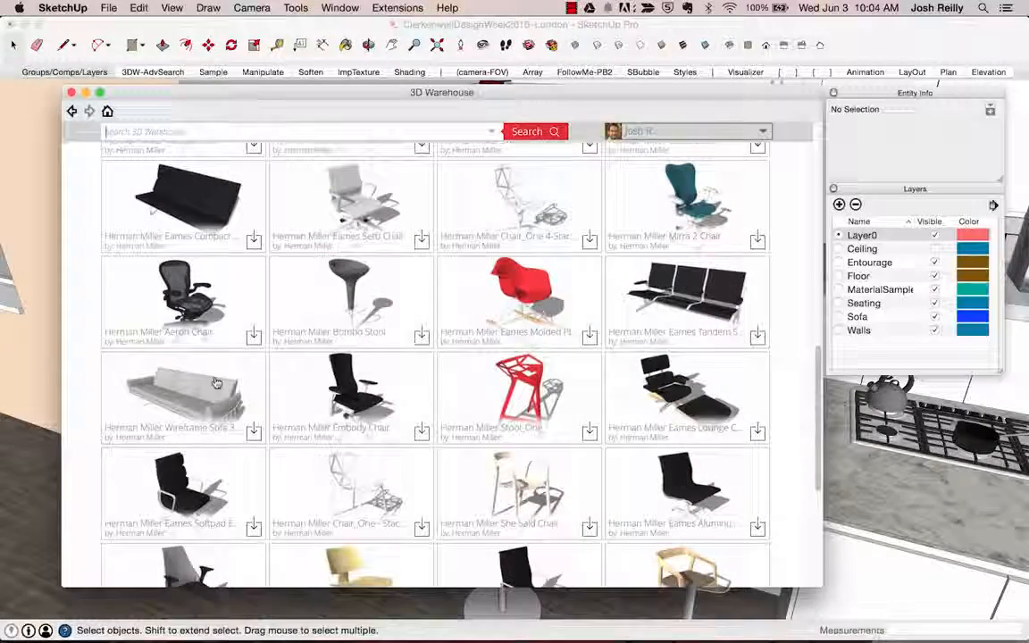
click(192, 386)
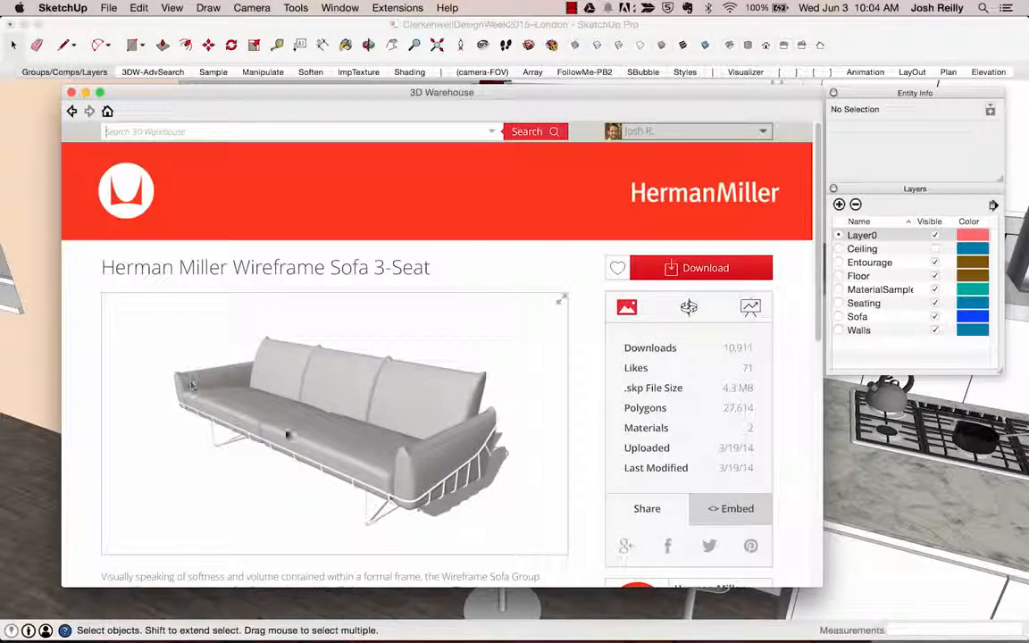
Check the polygon count in the Wireframe Sofa's model details
scroll(413, 379, down, 1)
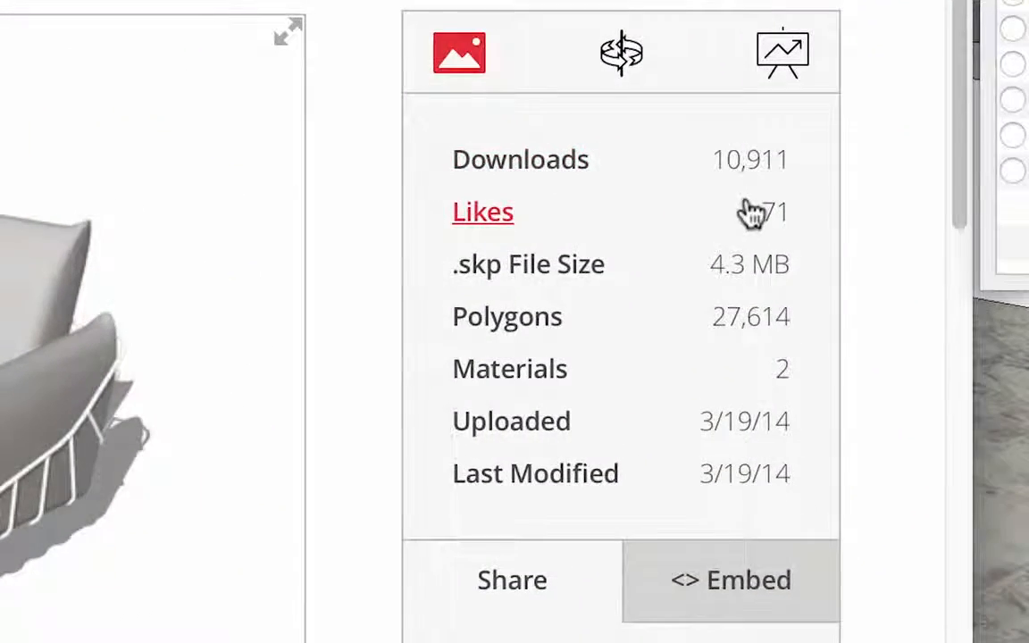
drag(453, 317, 790, 319)
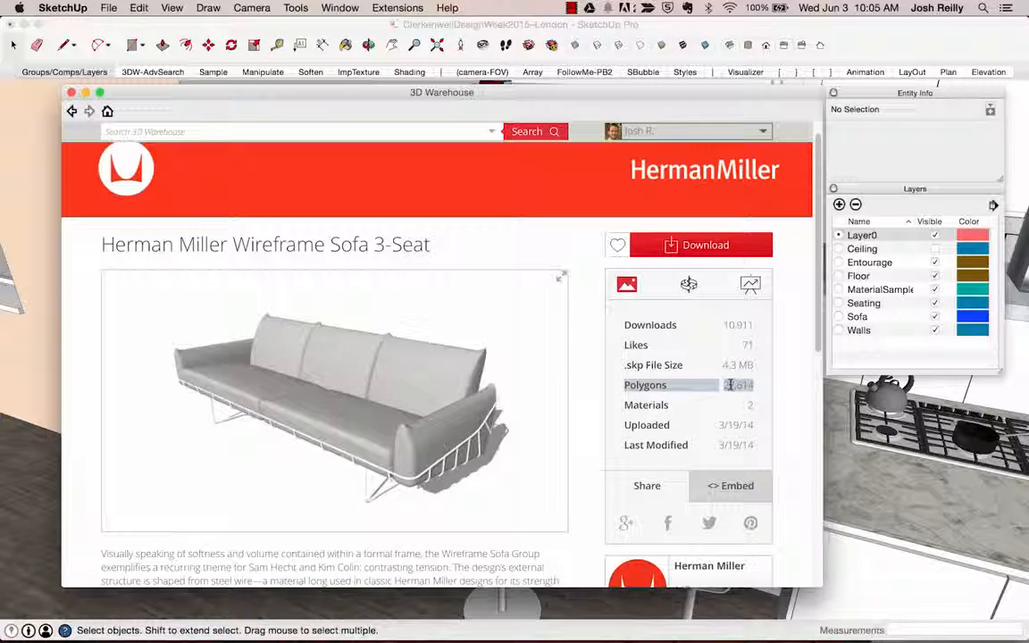
click(725, 385)
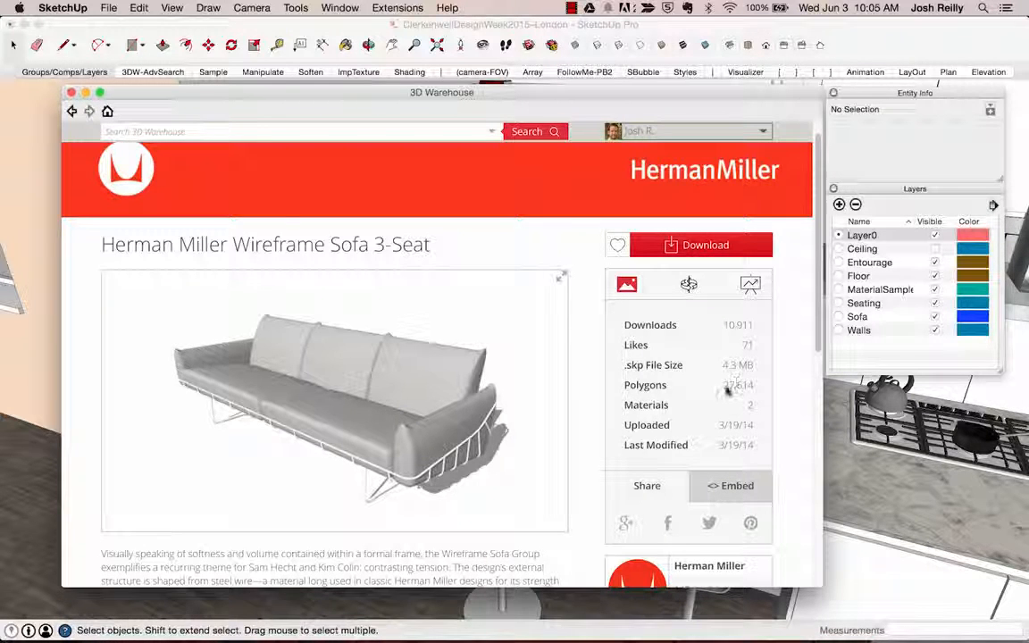
Preview the Wireframe Sofa in the 3D view and inspect its frame, underside and armrest from several angles
click(691, 286)
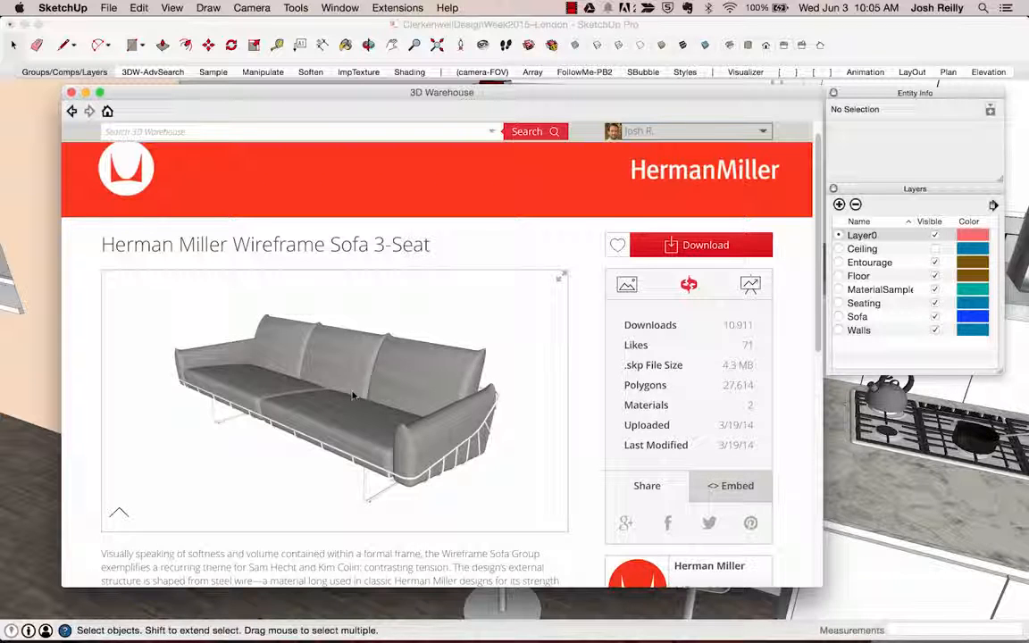
drag(361, 374, 281, 382)
scroll(410, 431, up, 4)
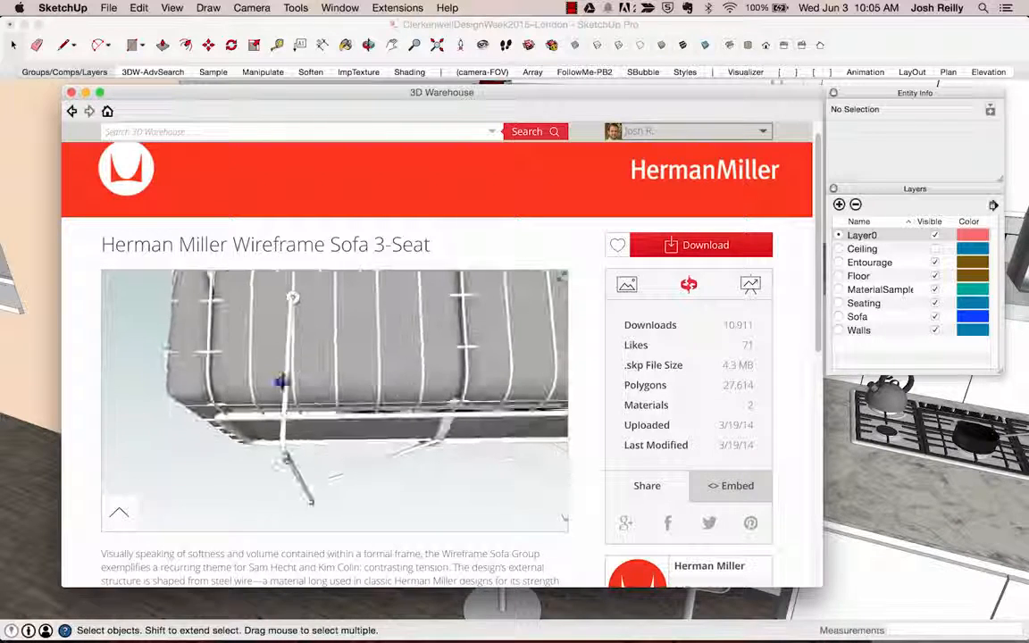
drag(344, 374, 462, 402)
scroll(391, 367, up, 5)
drag(393, 367, 312, 400)
scroll(311, 401, down, 5)
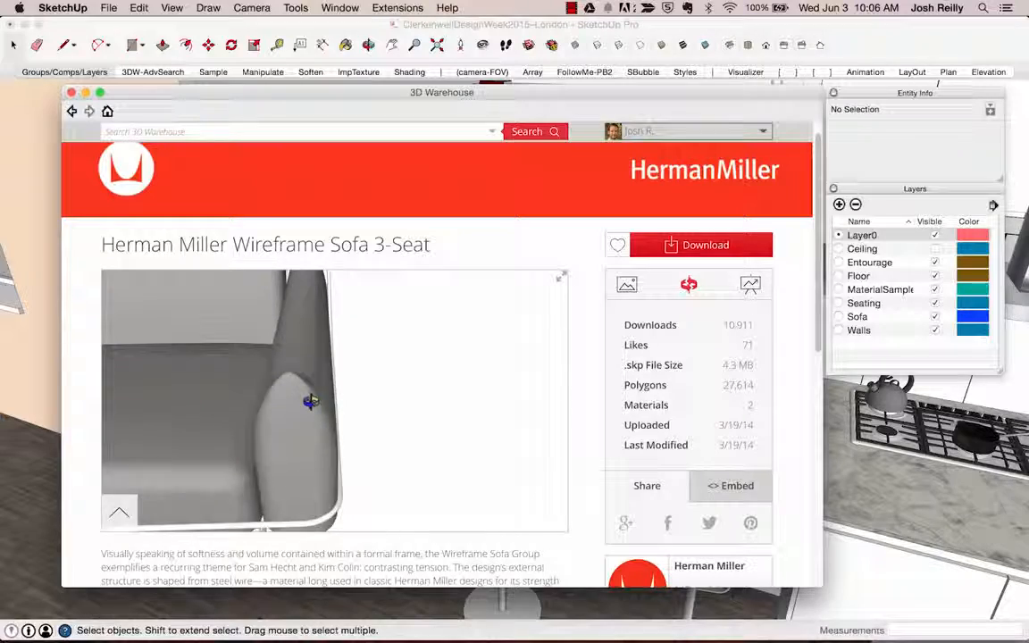
drag(200, 394, 379, 388)
drag(252, 378, 234, 326)
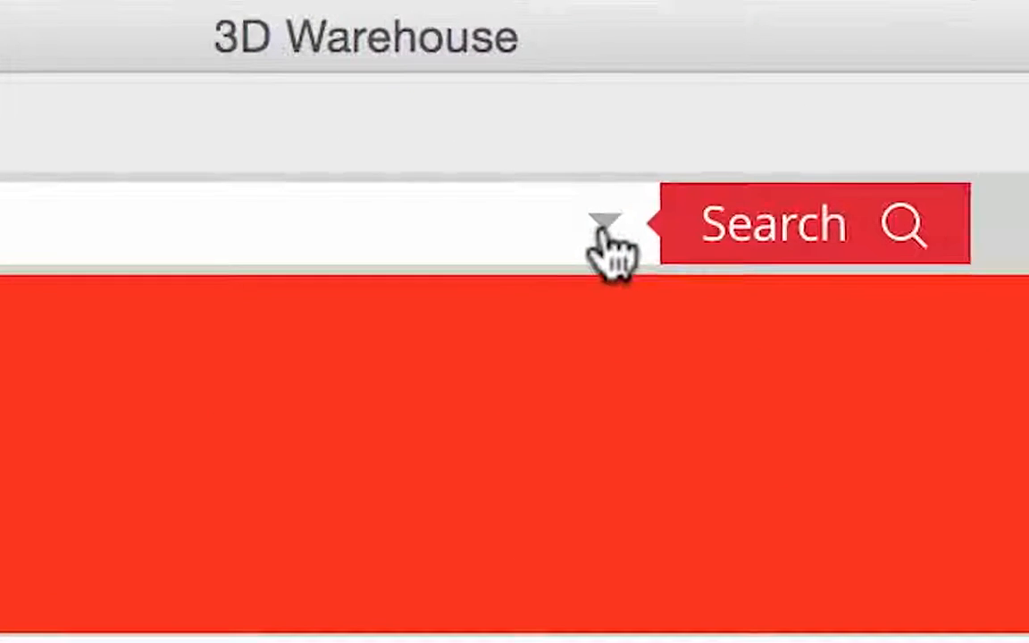
Run an Advanced Search for models with the text "drawer" and author name "sketchup", limited to dynamic models
click(582, 204)
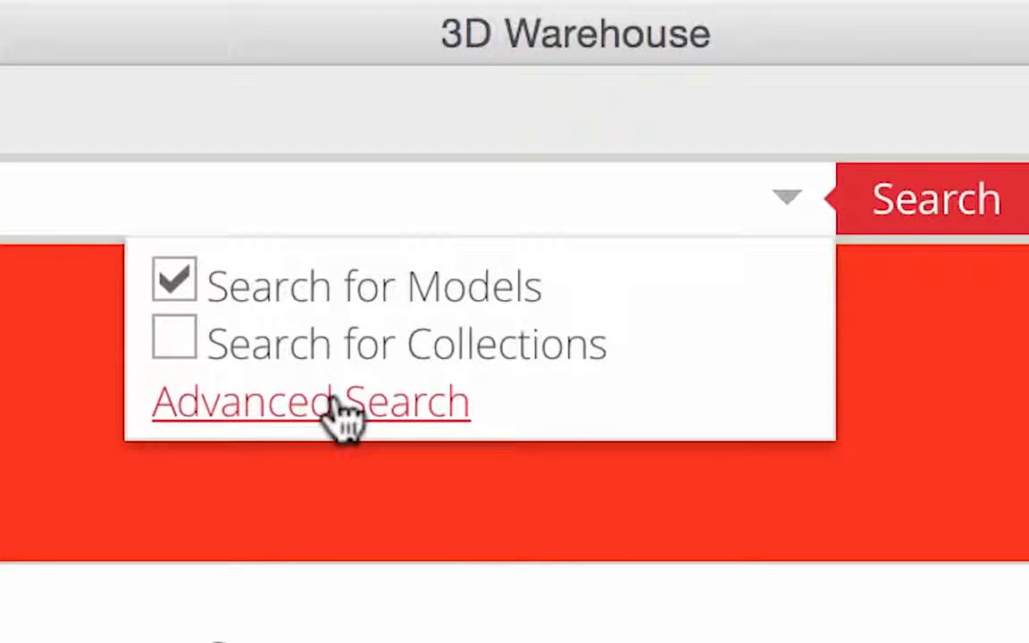
click(336, 401)
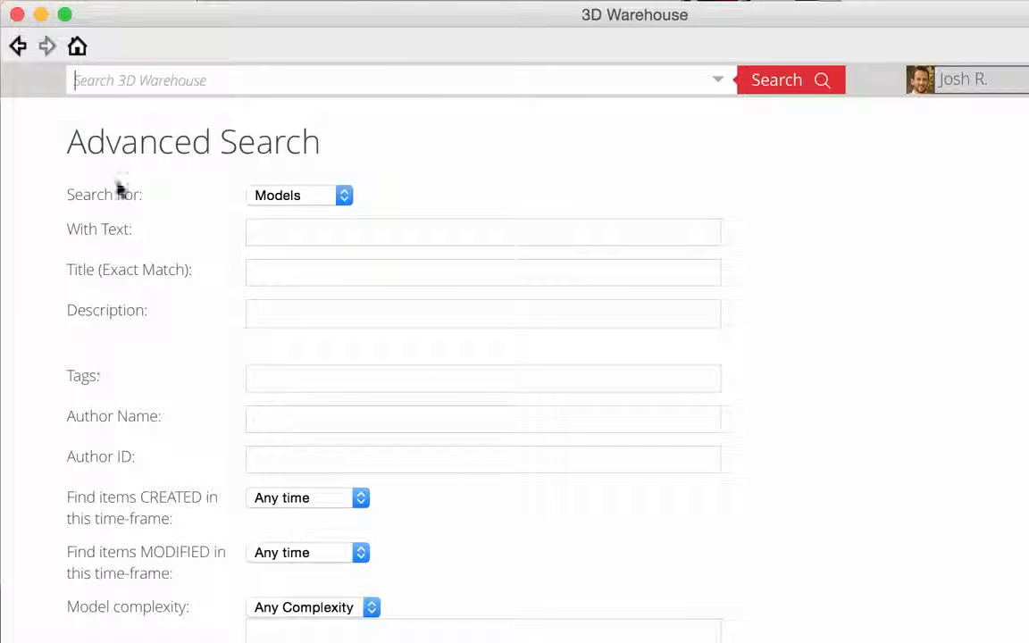
click(306, 233)
text(drawer)
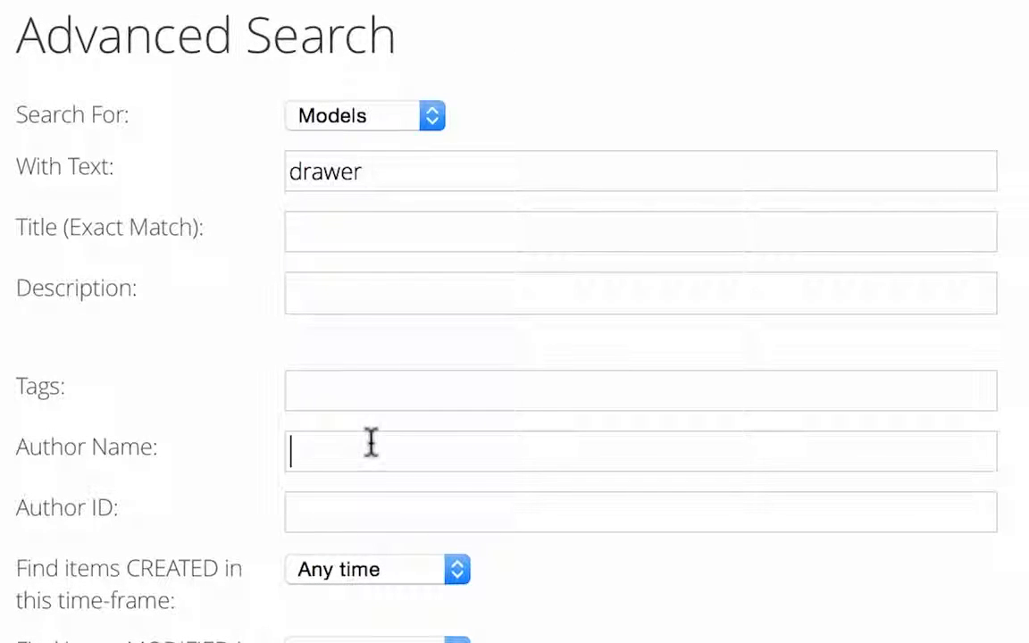
text(sketchup)
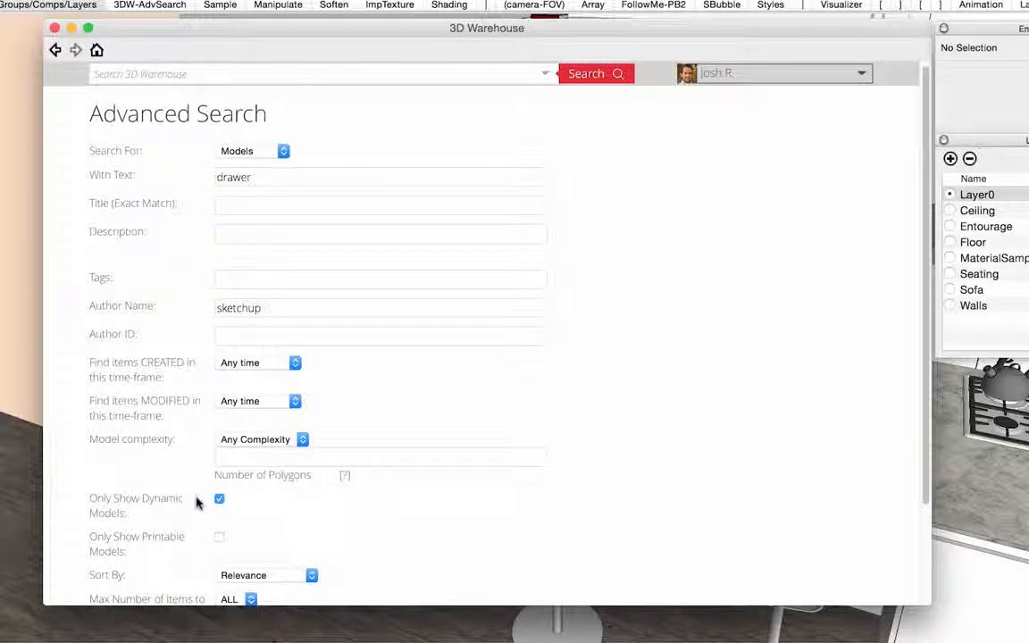
scroll(363, 424, down, 3)
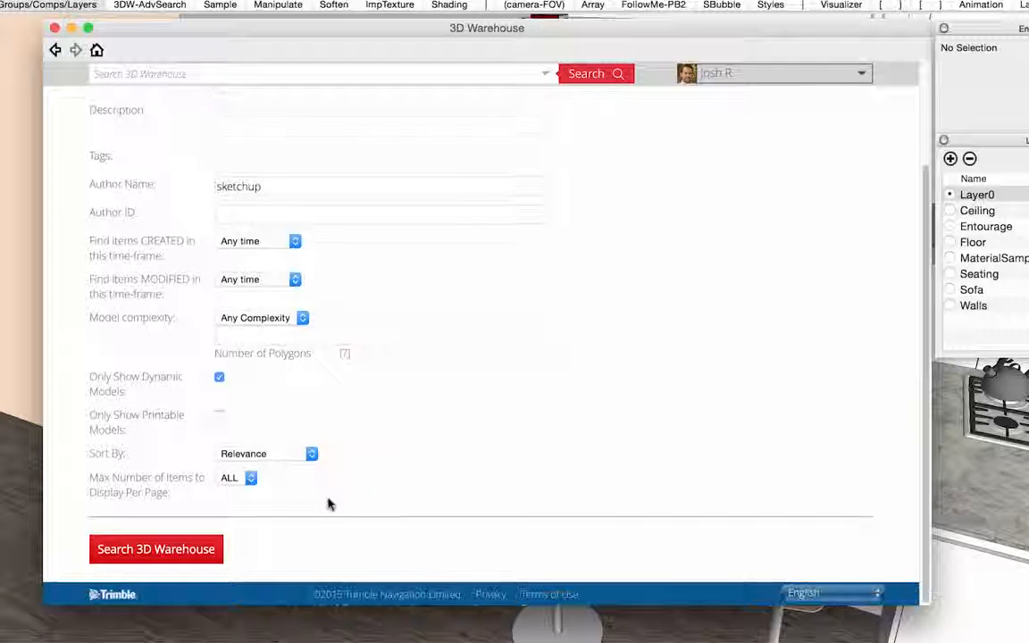
click(156, 549)
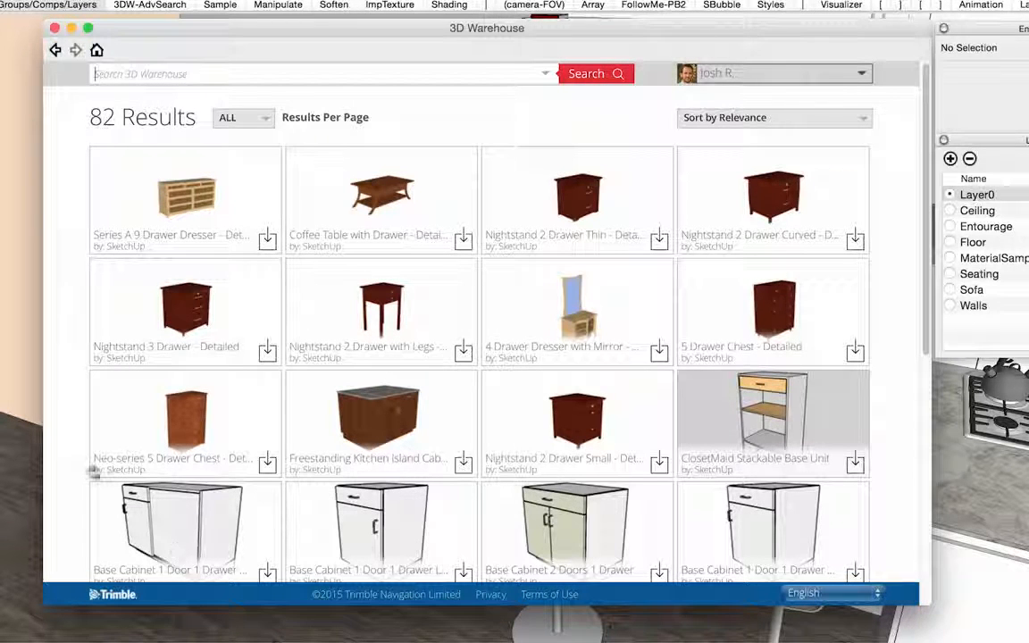
Open the Base Cabinet 1 Door 1 Drawer Blind Right model from the search results
scroll(367, 335, down, 3)
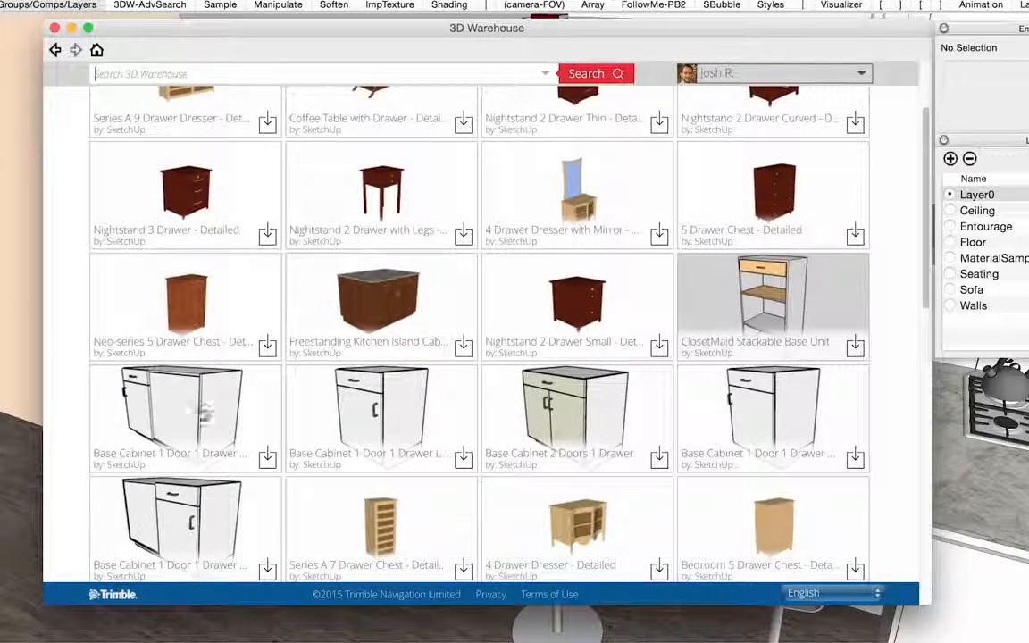
click(181, 410)
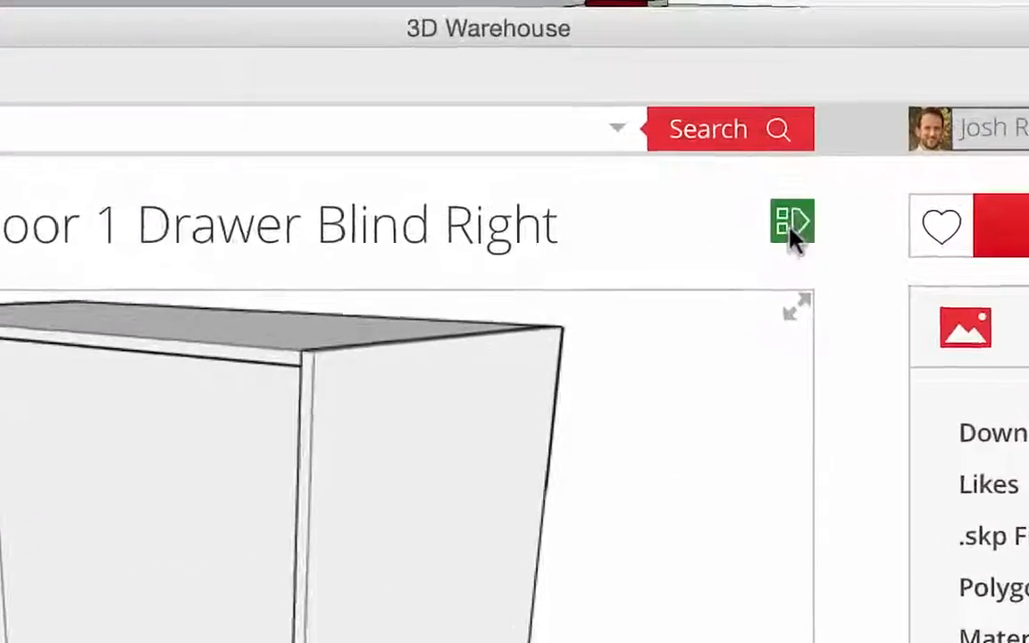
Download the Base Cabinet 1 Door 1 Drawer Blind Right directly into the model and place it on the floor between the fireplace and the white wall
mouse_move(876, 287)
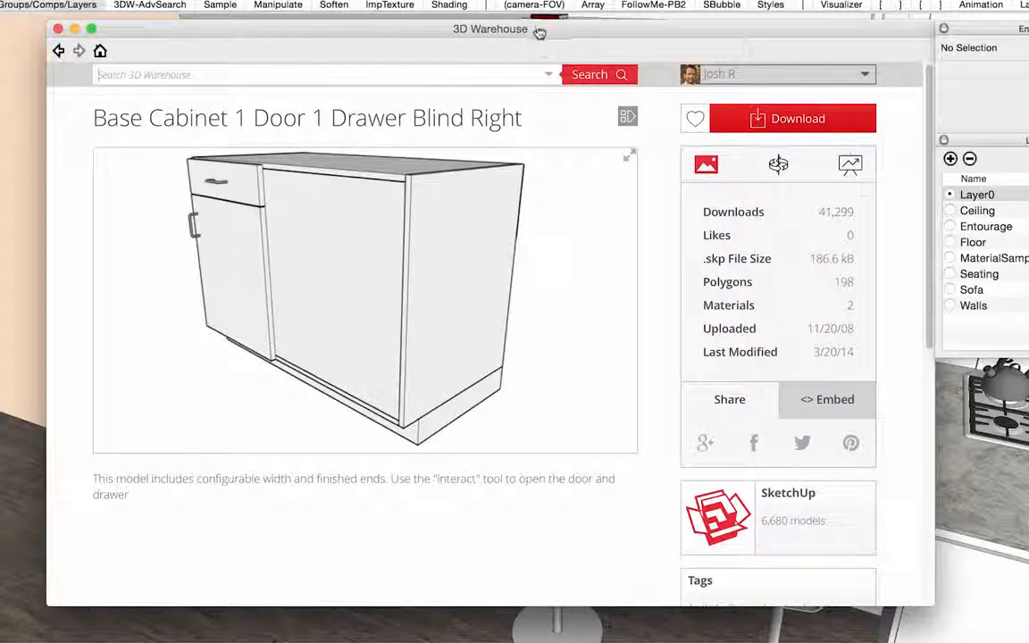
click(798, 120)
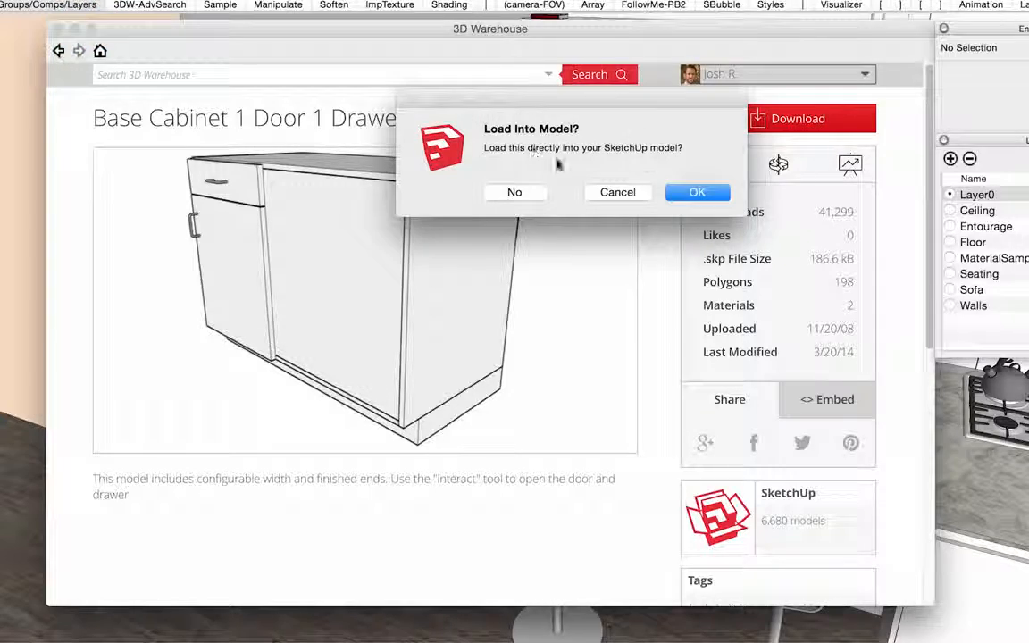
click(701, 192)
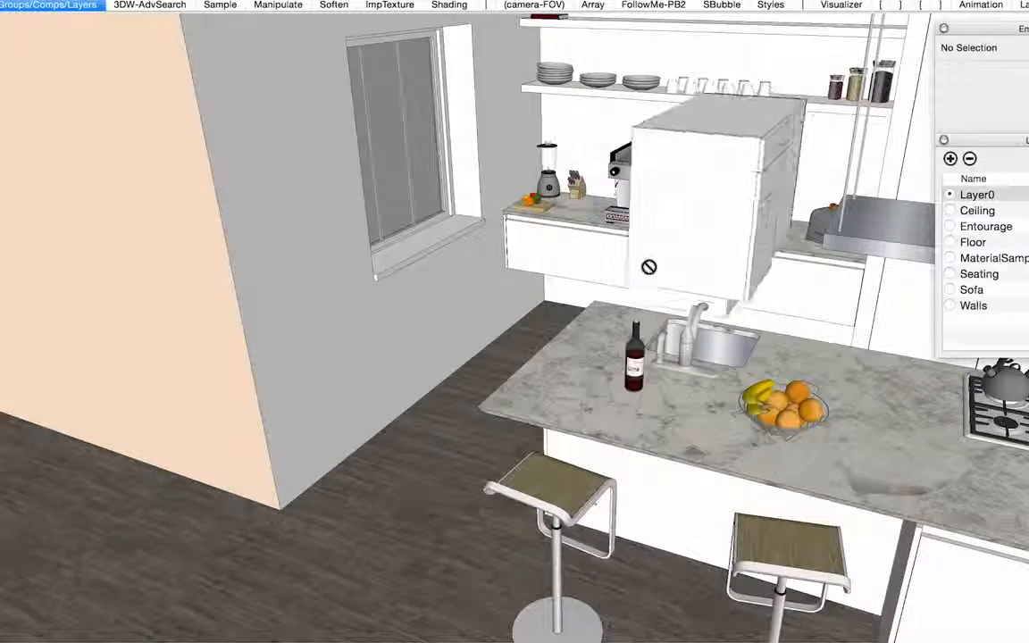
scroll(559, 275, down, 5)
middle_drag(525, 275, 597, 270)
middle_drag(536, 300, 260, 338)
click(461, 362)
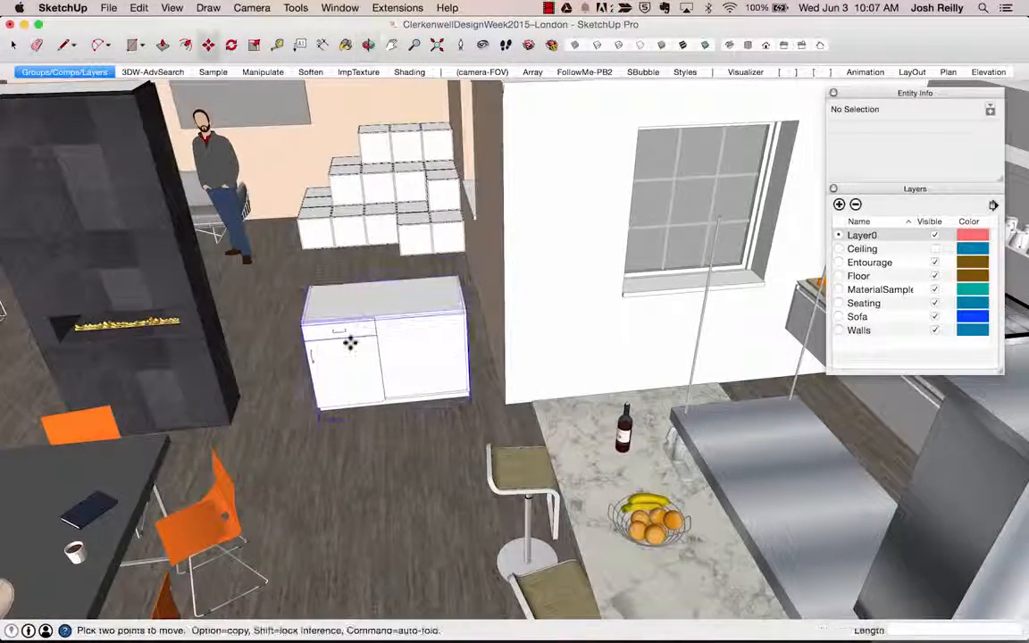
Display the Dynamic Components tools and open the Component Options of the placed base cabinet
scroll(350, 345, up, 3)
middle_drag(350, 345, 371, 323)
key(space)
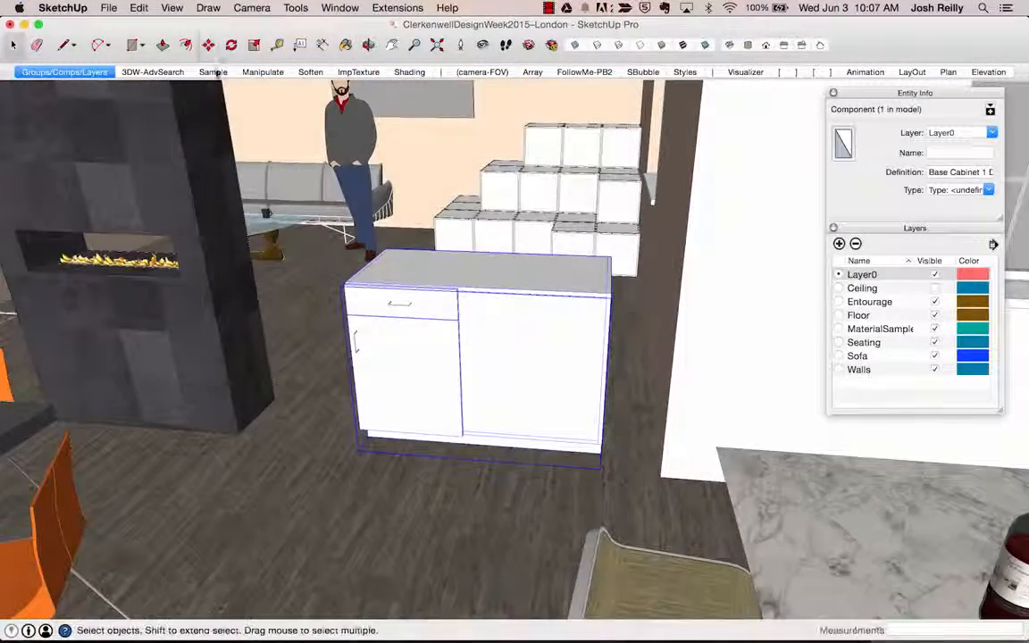
click(172, 7)
mouse_move(200, 25)
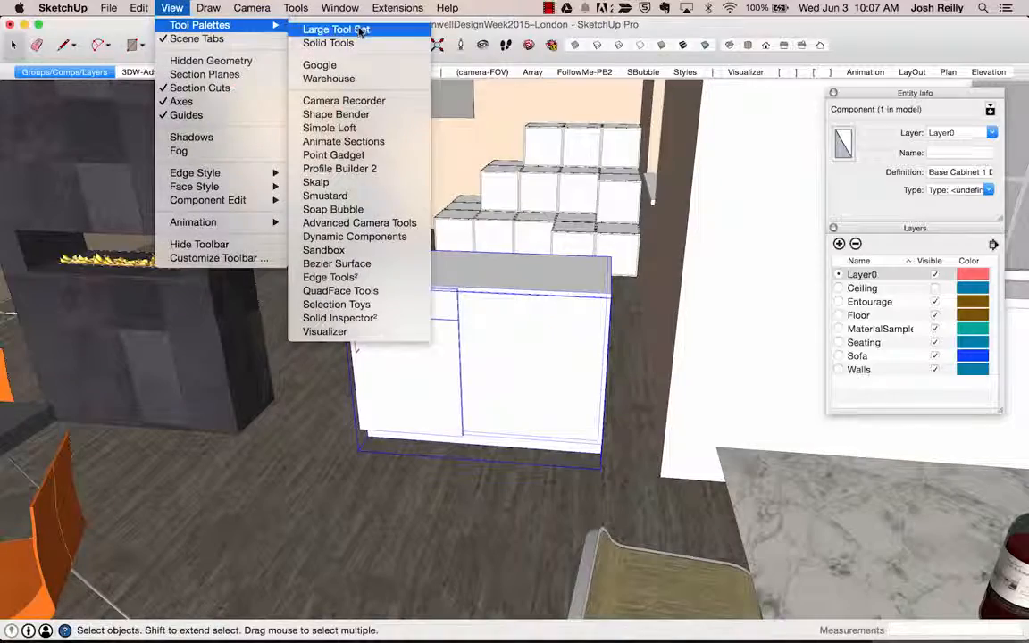
click(354, 236)
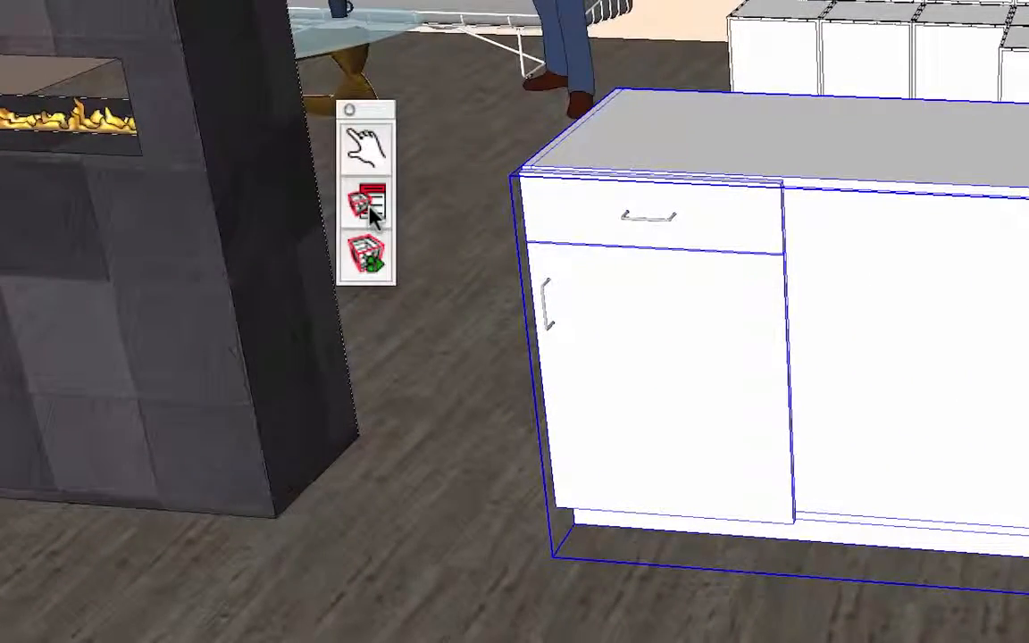
click(370, 212)
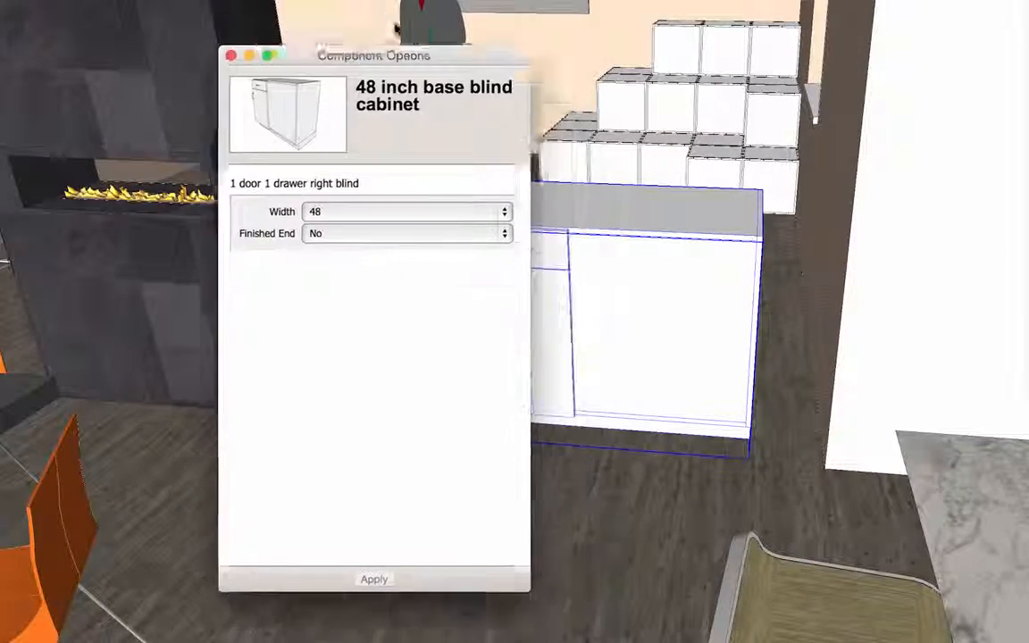
drag(396, 30, 240, 25)
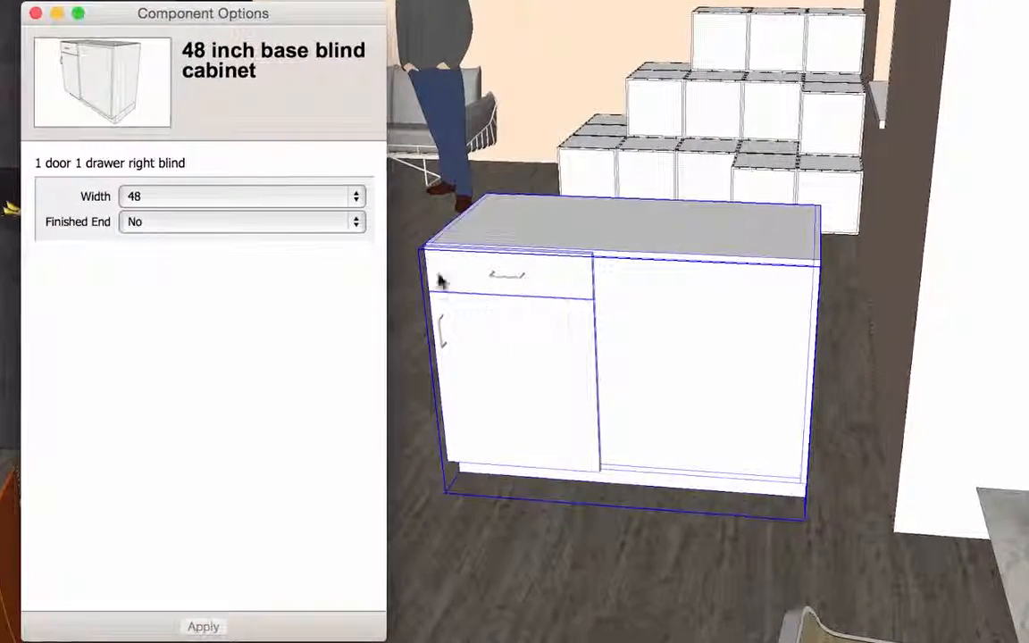
Set the cabinet's width to 36 and its Finished End to Yes, and apply the options
click(178, 197)
click(145, 278)
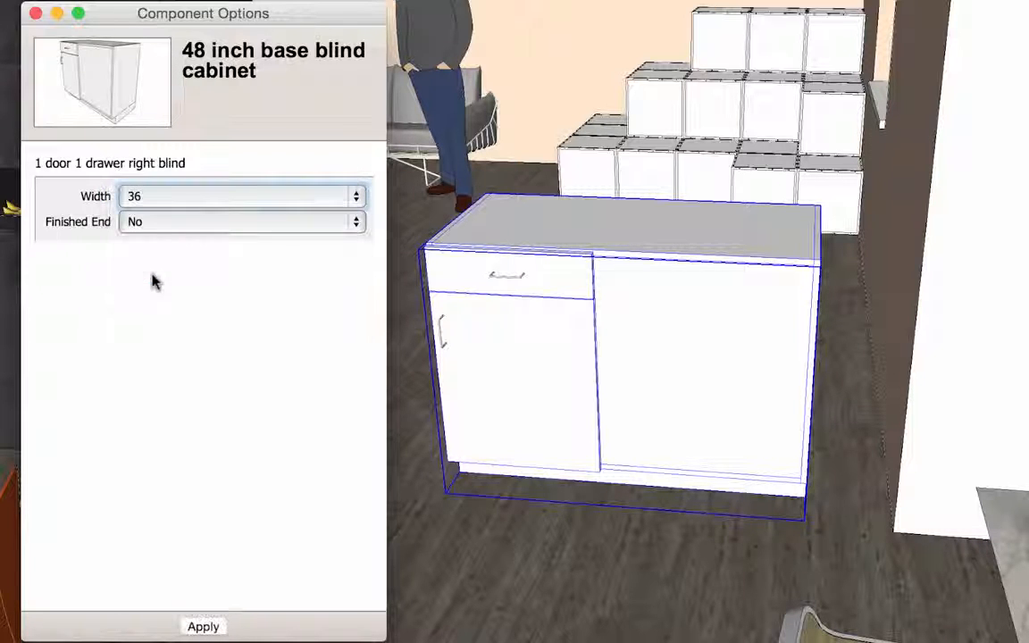
click(181, 222)
click(152, 202)
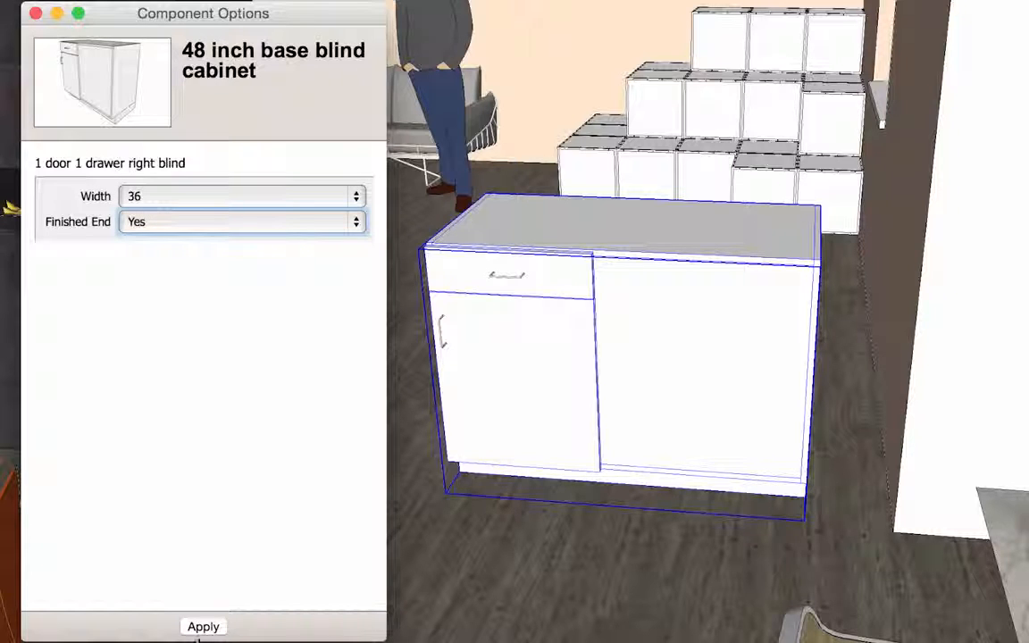
click(202, 628)
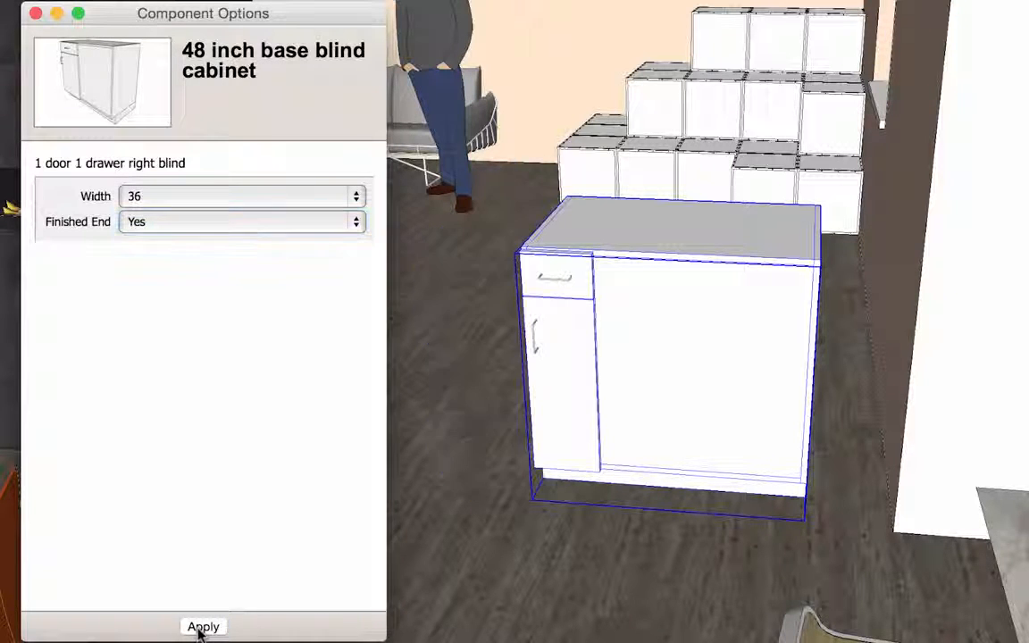
Examine the resized cabinet front and the selectable cabinet widths, and close the Component Options
middle_drag(596, 332, 920, 340)
scroll(666, 314, up, 3)
middle_drag(737, 329, 527, 370)
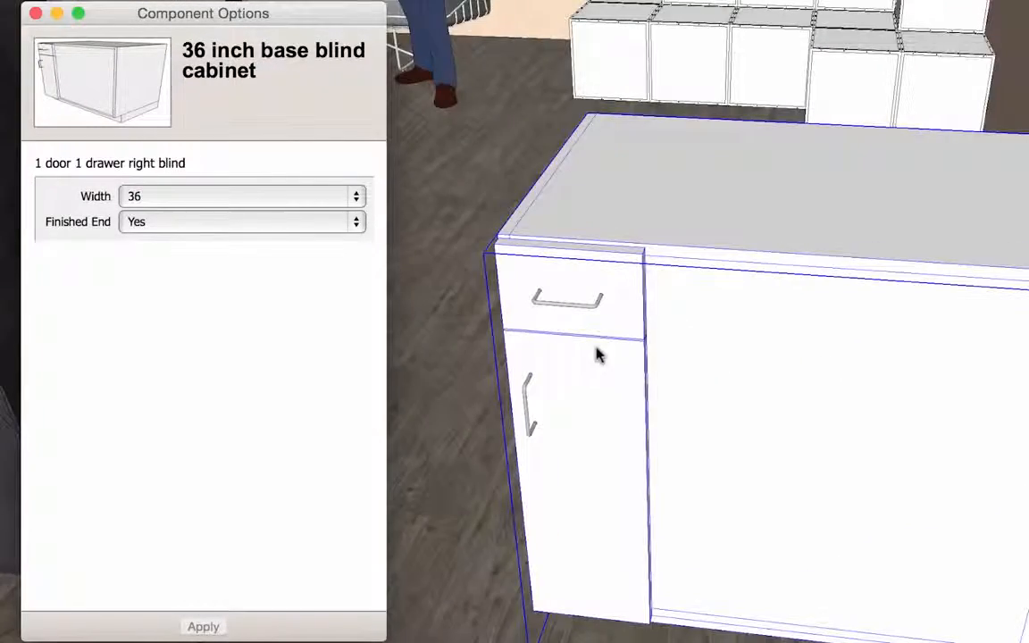
middle_drag(699, 354, 636, 348)
click(354, 197)
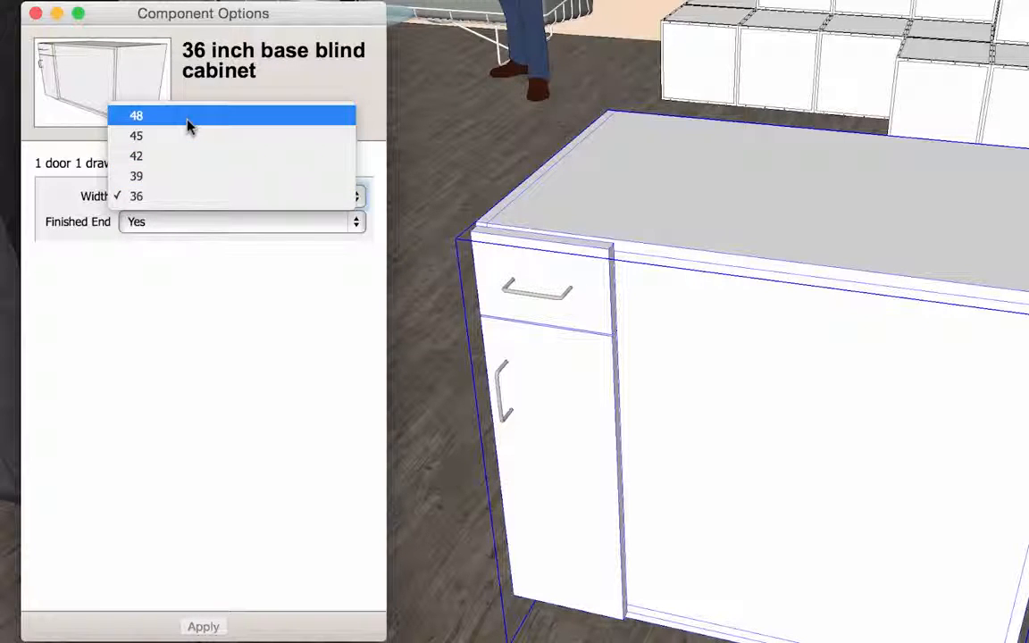
click(163, 119)
click(147, 120)
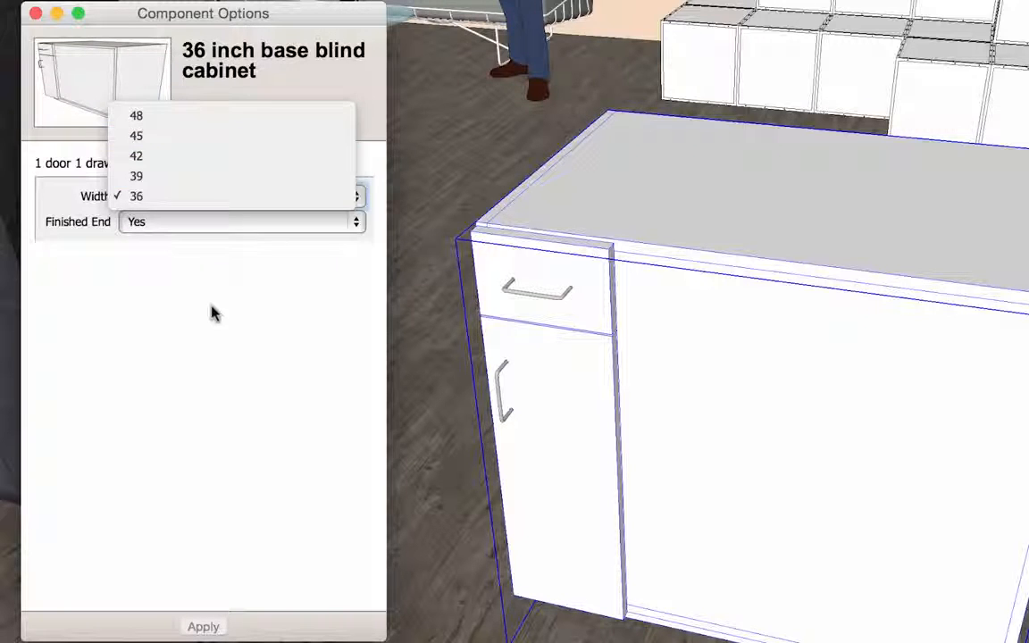
click(37, 14)
Open the cabinet's drawer and its door with the Interact tool
scroll(597, 314, up, 4)
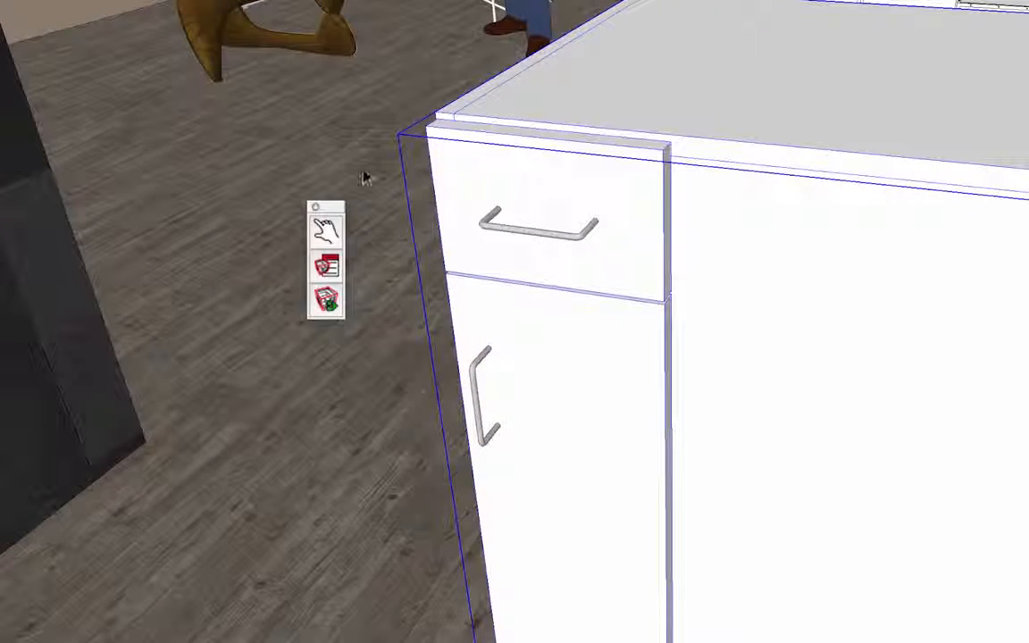
click(325, 229)
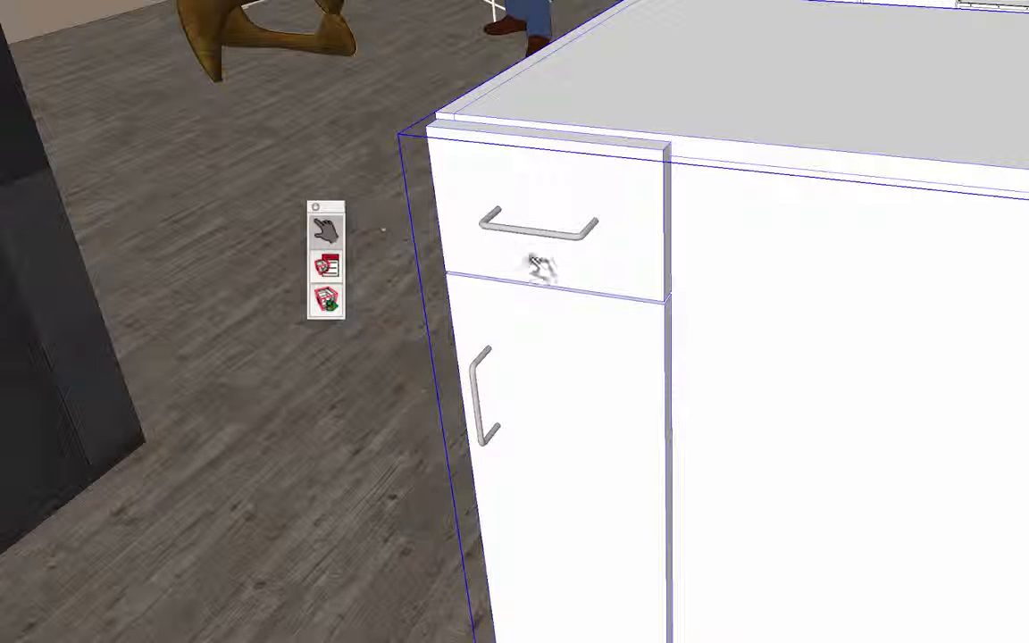
scroll(670, 279, up, 3)
middle_drag(665, 275, 520, 271)
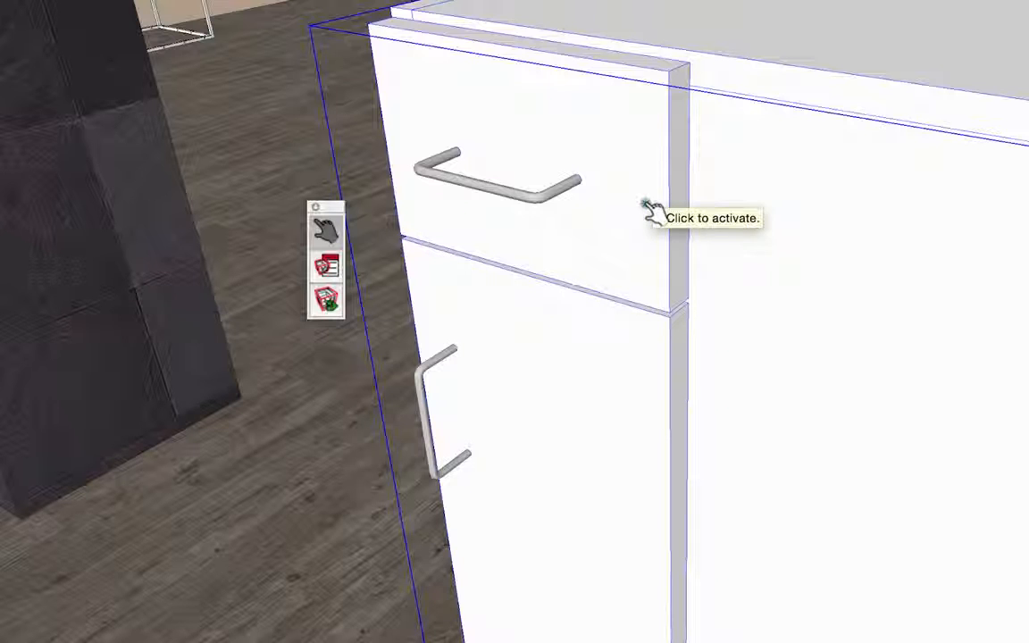
click(610, 169)
scroll(739, 198, down, 5)
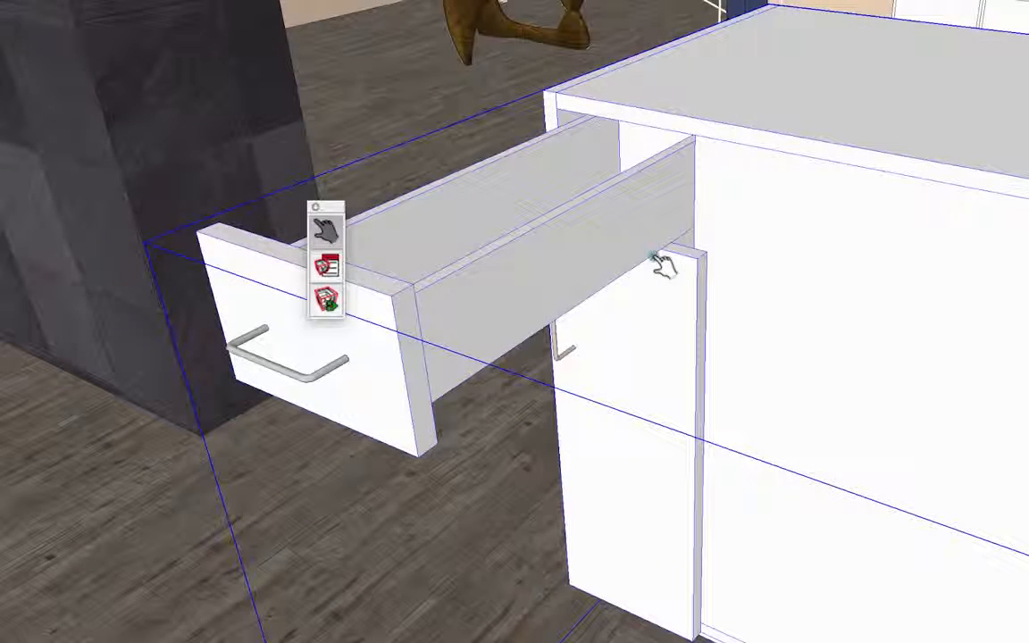
click(686, 349)
Close the cabinet's drawer and door again with the Interact tool
middle_drag(689, 351, 666, 355)
shift+middle_drag(665, 356, 562, 222)
click(561, 223)
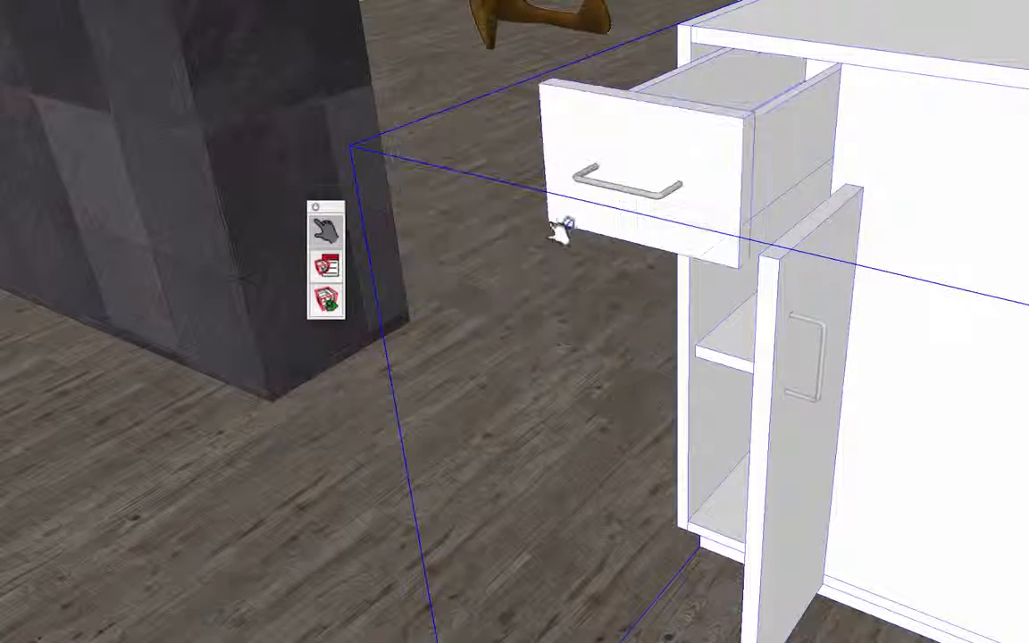
click(817, 267)
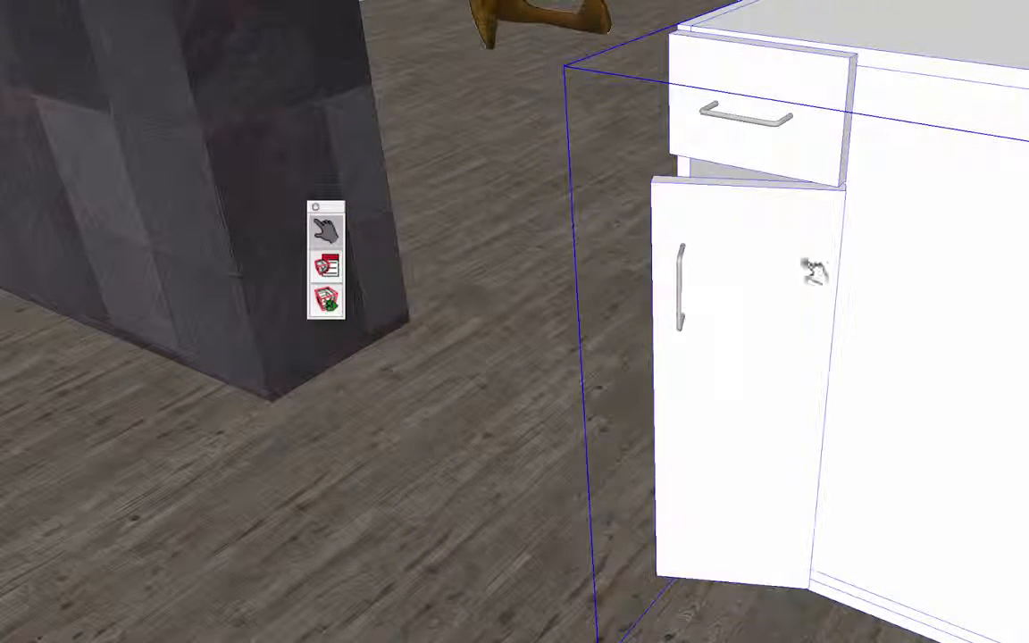
Select the door inside the cabinet component and try to swing it open manually with the Rotate tool about its lower hinge corner
middle_drag(810, 195, 648, 214)
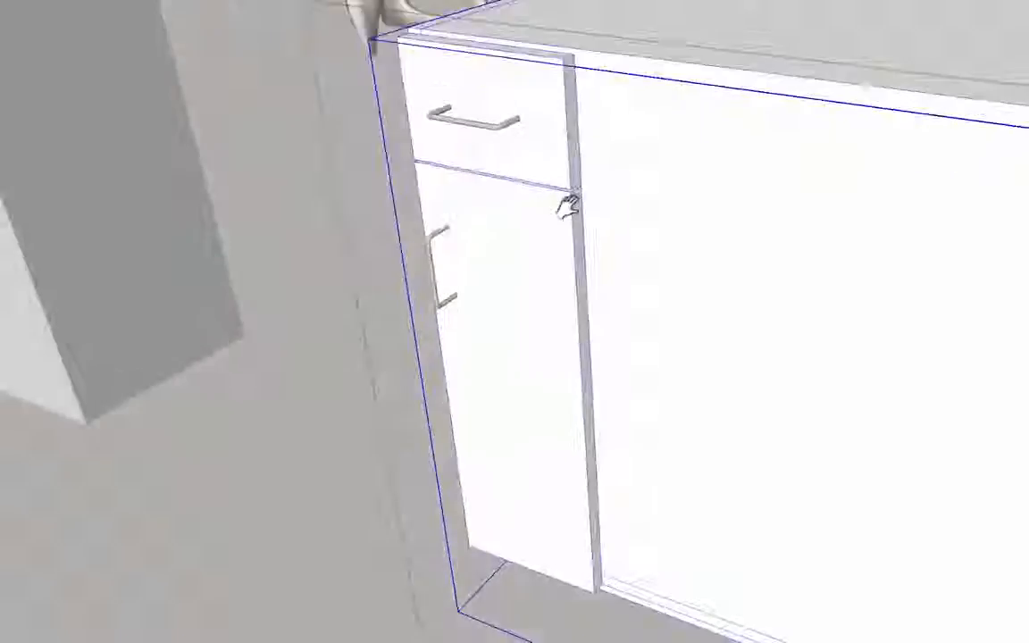
middle_drag(568, 208, 529, 220)
key(Escape)
click(501, 257)
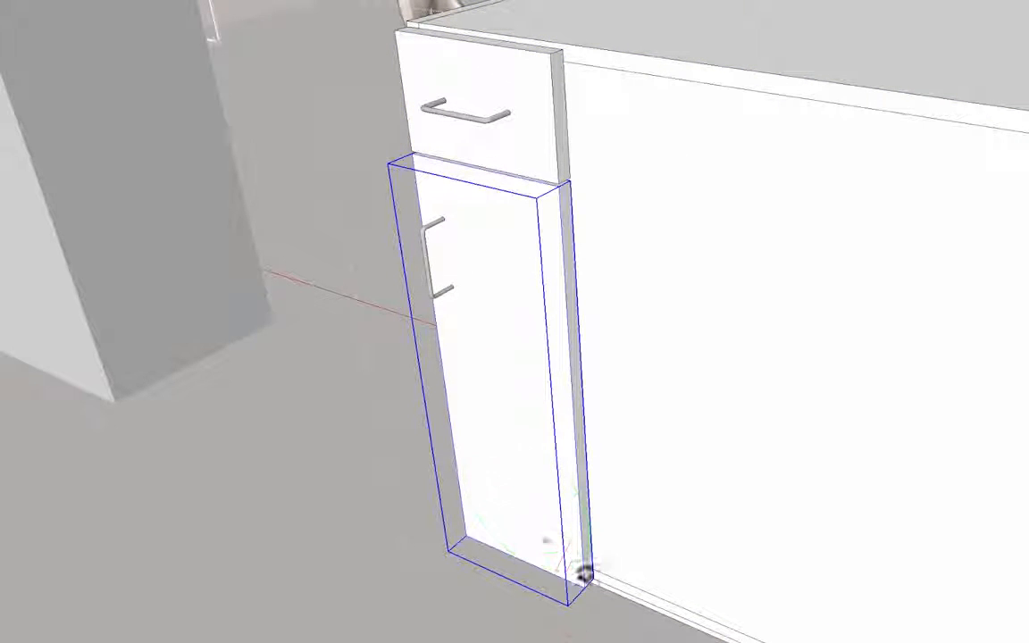
click(480, 535)
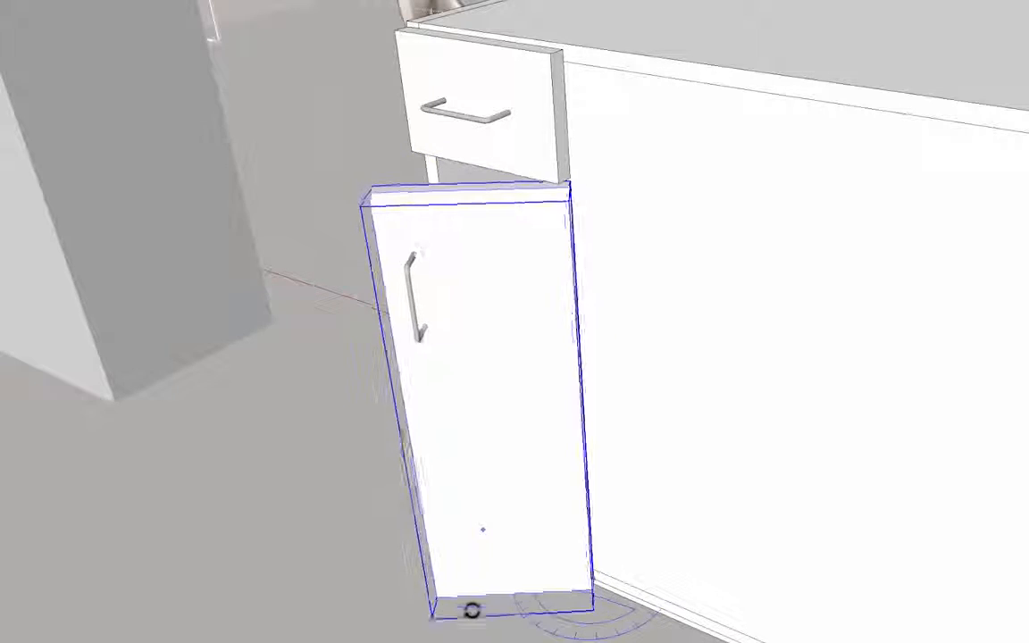
Delete the base cabinet from the room model
scroll(472, 609, down, 3)
middle_drag(473, 578, 849, 499)
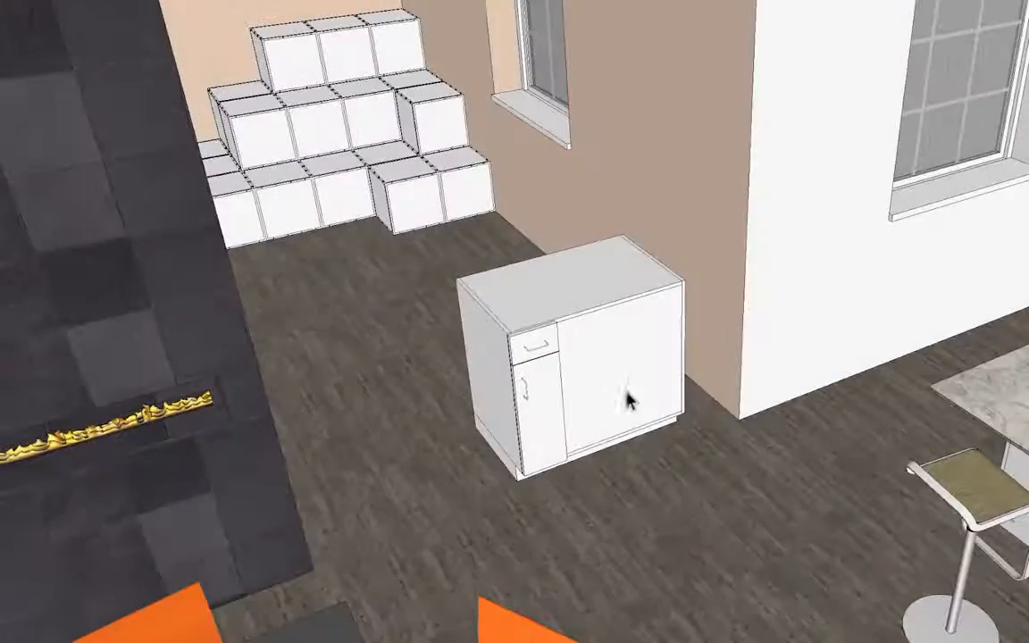
click(649, 371)
key(Delete)
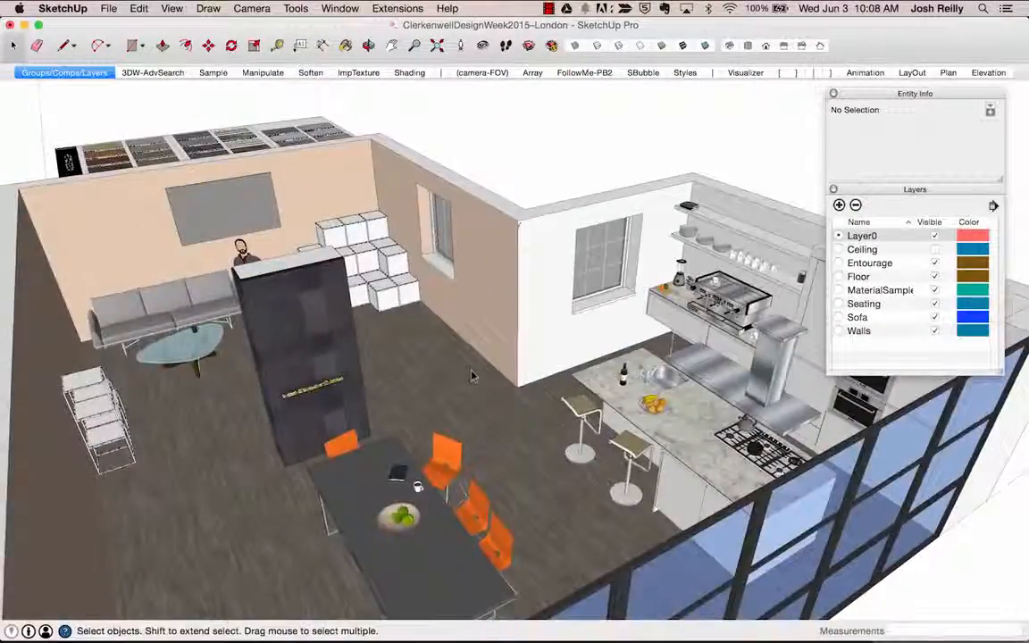
Sample the dark veined stone material from the swatches outside the room with the Paint Bucket's eyedropper
scroll(472, 376, down, 5)
mouse_move(472, 376)
middle_down()
mouse_move(519, 379)
mouse_move(581, 429)
middle_up()
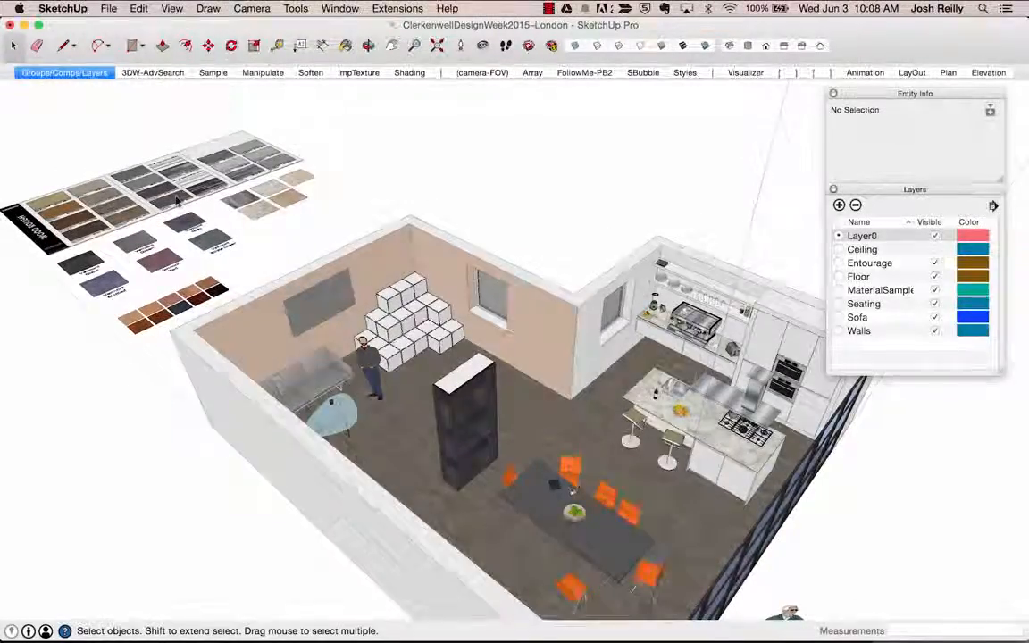
scroll(181, 202, up, 5)
middle_drag(278, 202, 517, 249)
mouse_move(519, 210)
middle_down()
mouse_move(413, 356)
mouse_move(386, 293)
mouse_move(475, 195)
middle_up()
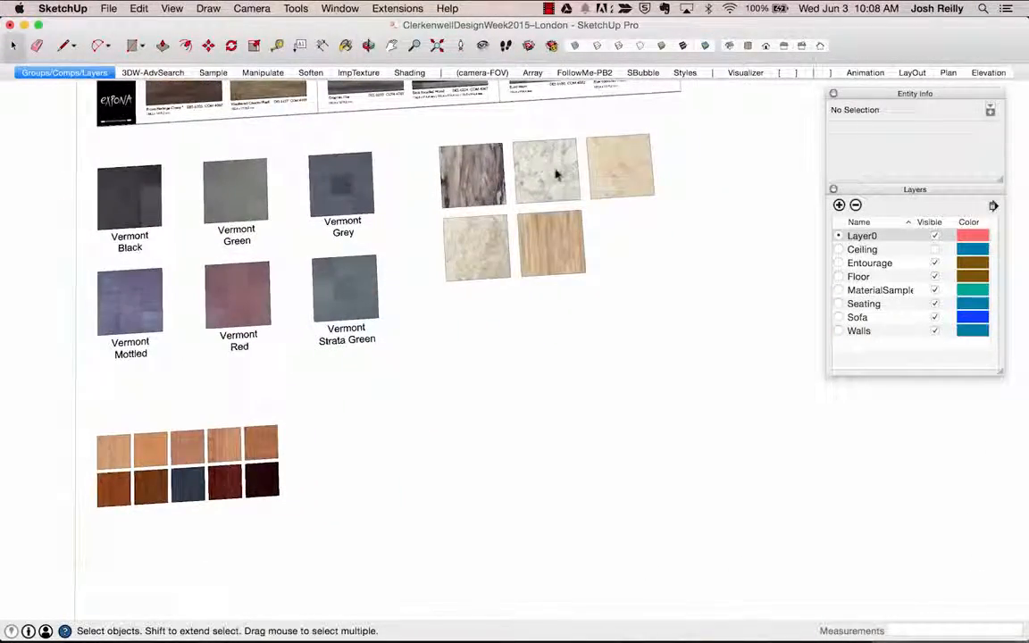
scroll(555, 174, up, 4)
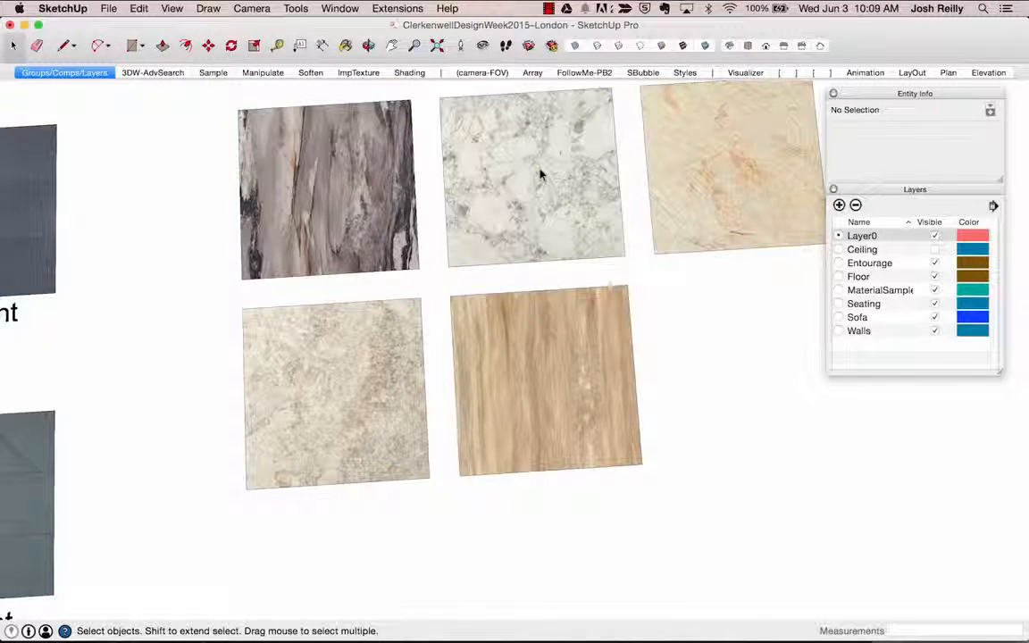
mouse_move(510, 198)
middle_down()
mouse_move(542, 200)
mouse_move(602, 152)
mouse_move(646, 82)
mouse_move(395, 223)
middle_up()
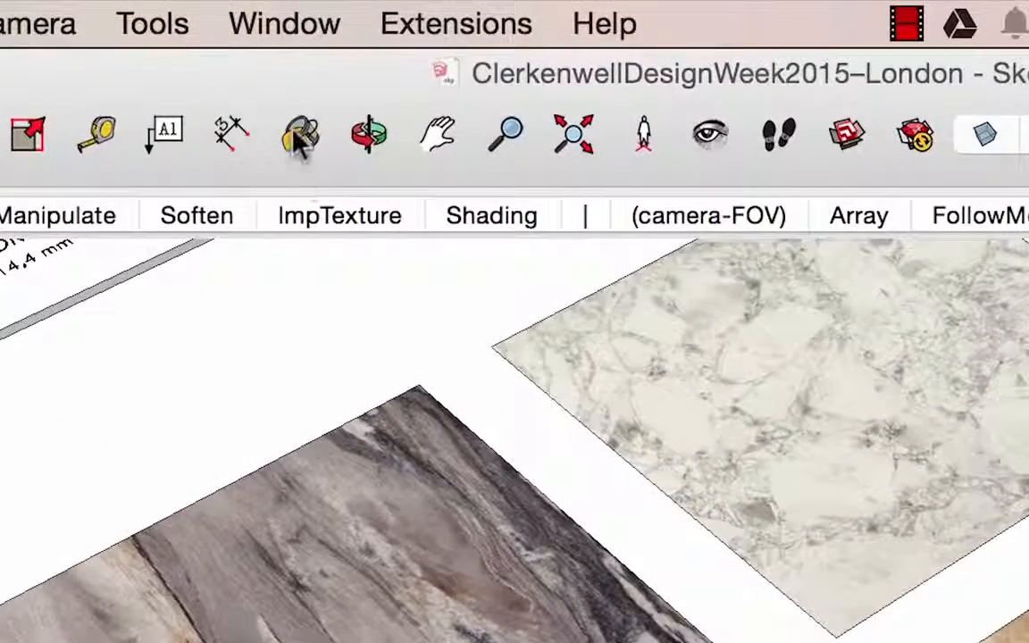
click(298, 136)
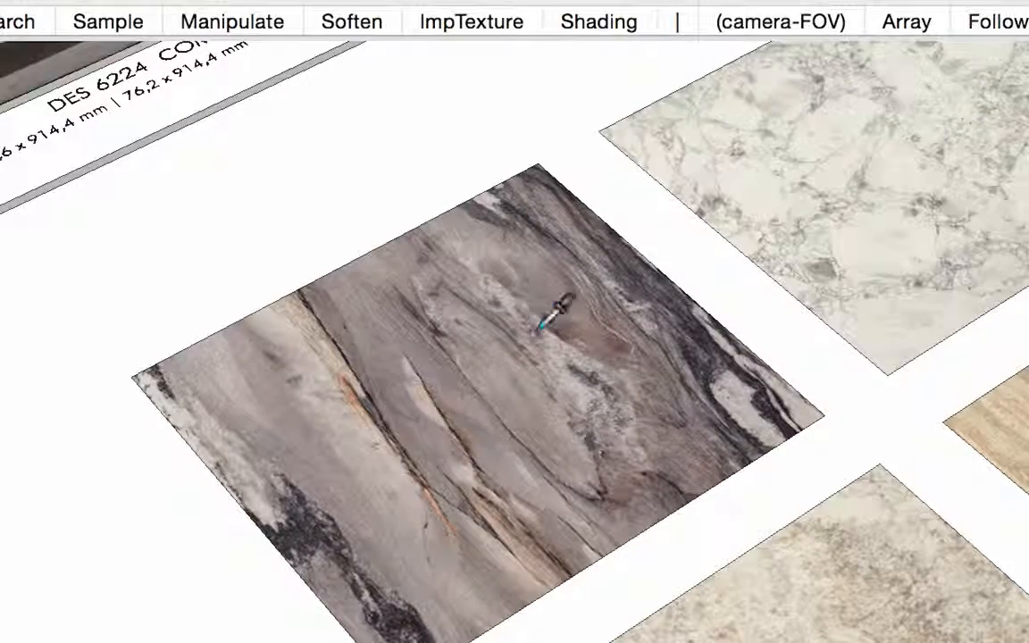
Open the kitchen island group and the countertop group nested inside it for editing
scroll(547, 322, down, 10)
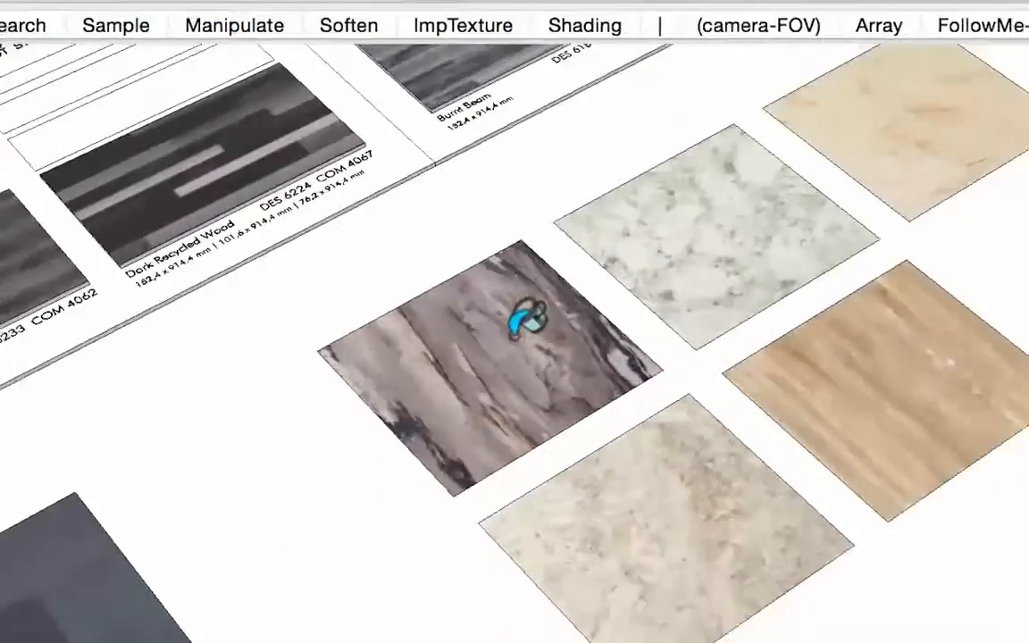
middle_drag(368, 202, 98, 352)
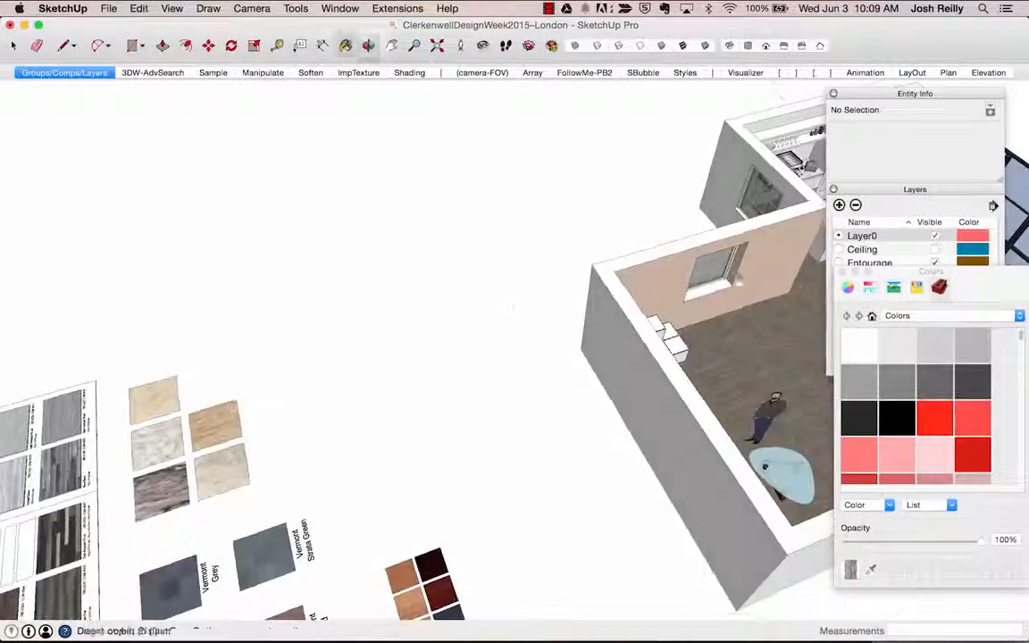
scroll(492, 253, up, 10)
scroll(484, 256, up, 5)
middle_drag(485, 256, 600, 214)
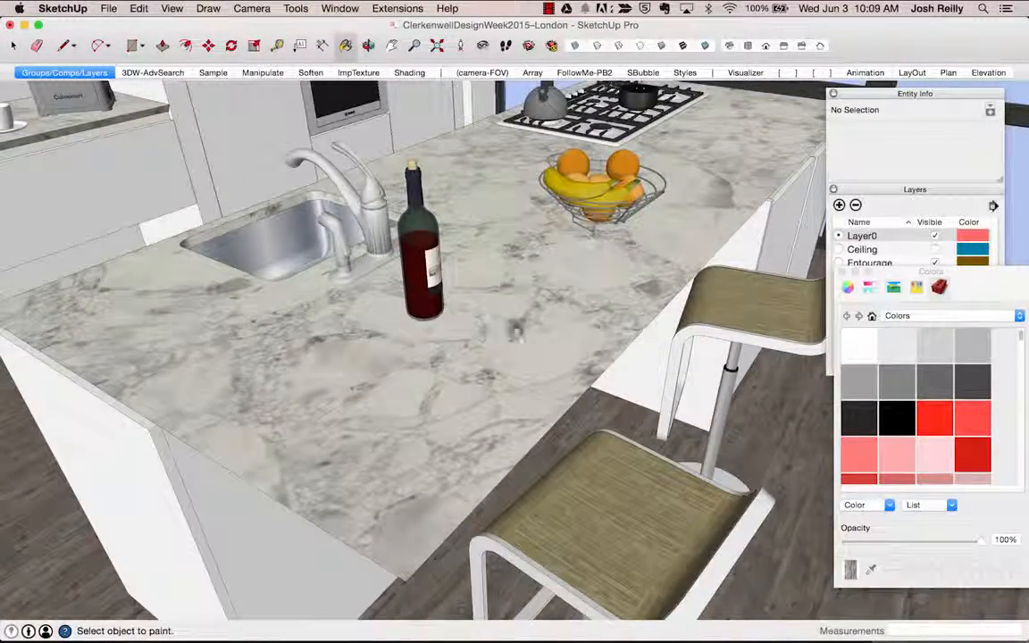
scroll(449, 375, down, 4)
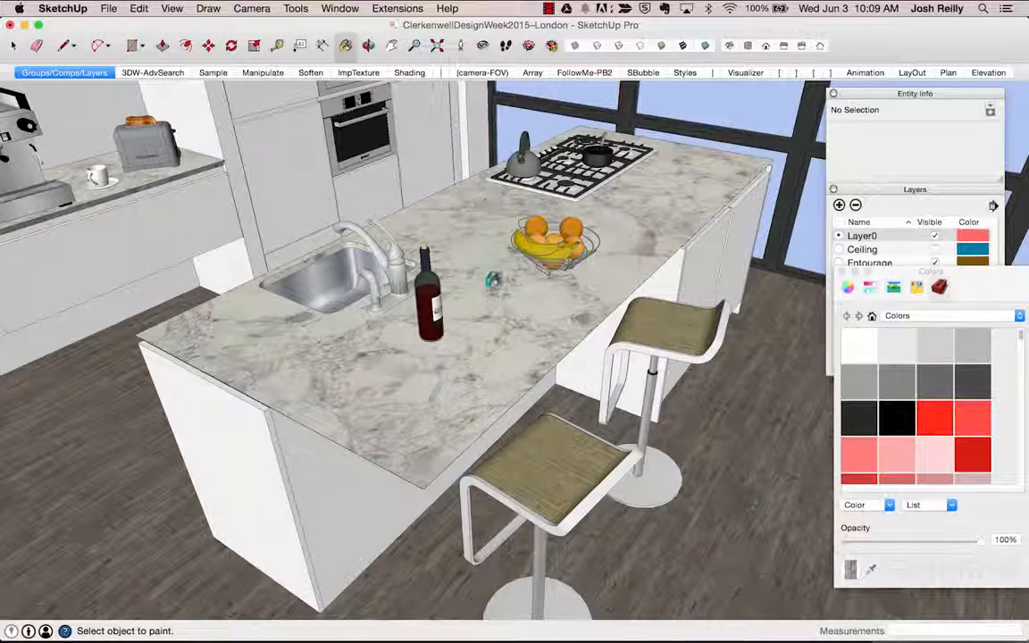
click(880, 93)
key(space)
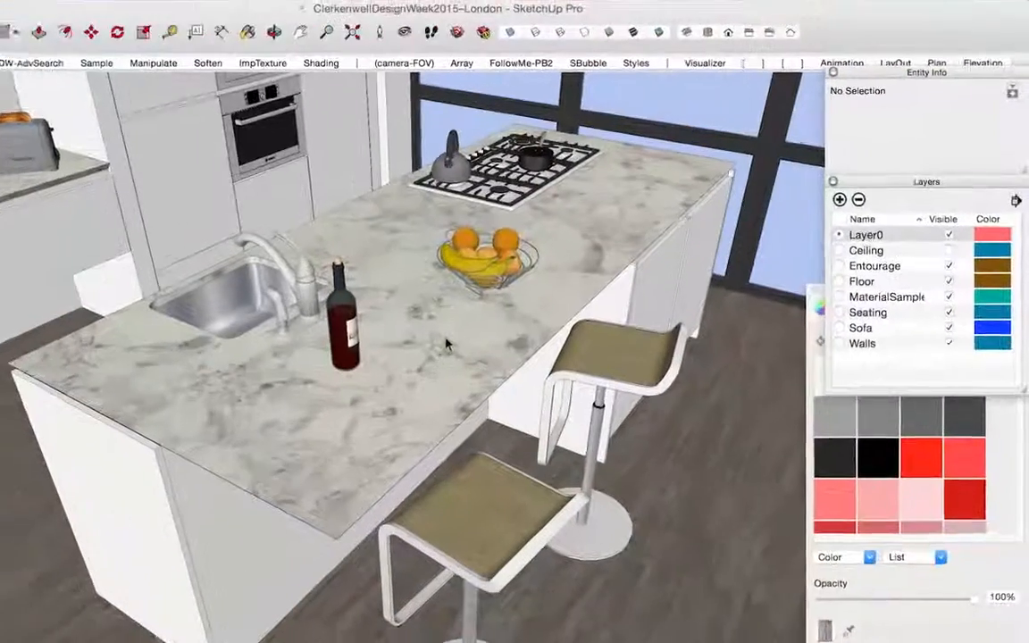
click(522, 318)
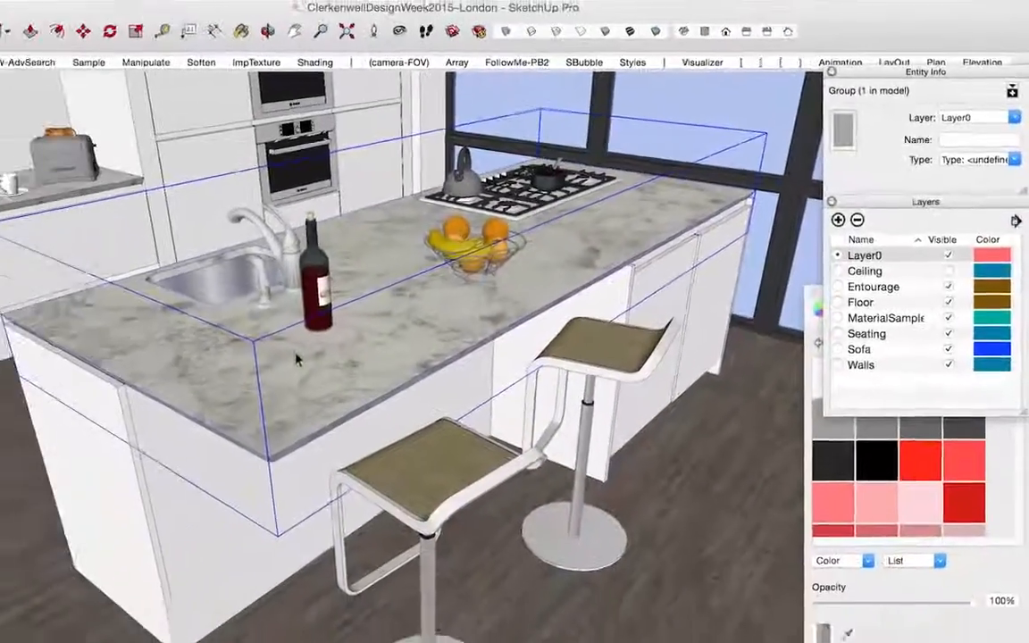
double_click(147, 421)
click(393, 319)
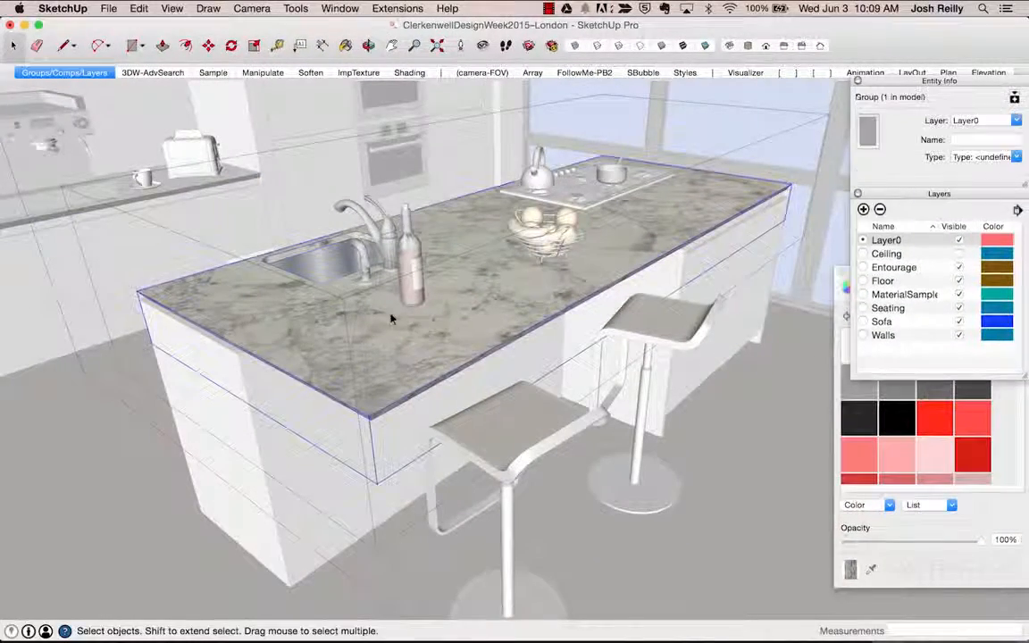
double_click(399, 332)
key(space)
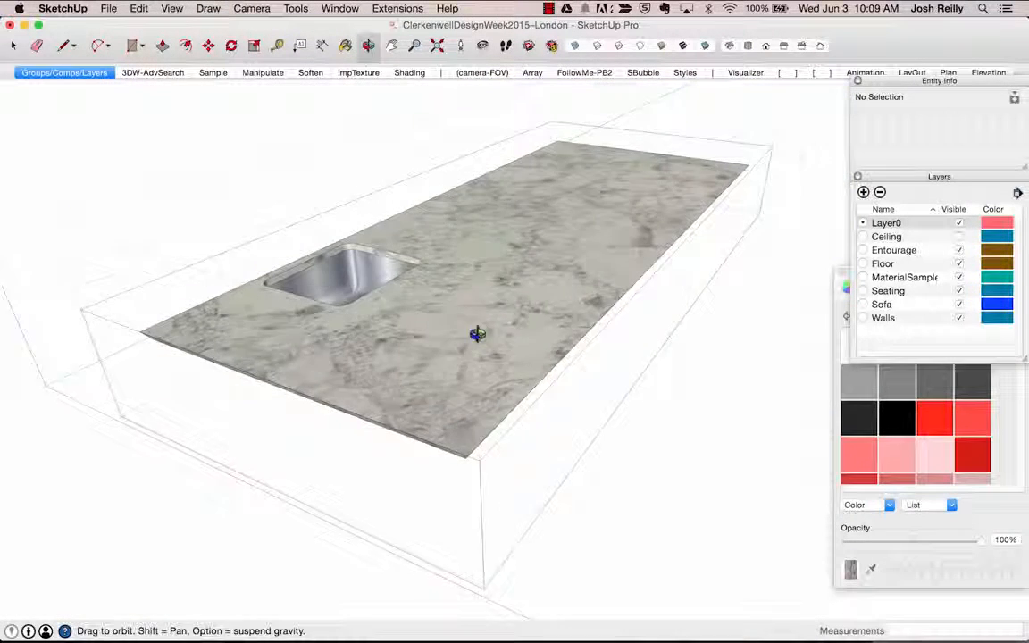
Select the whole connected countertop geometry and paint it with the sampled dark veined stone, then exit the groups
middle_drag(478, 334, 464, 328)
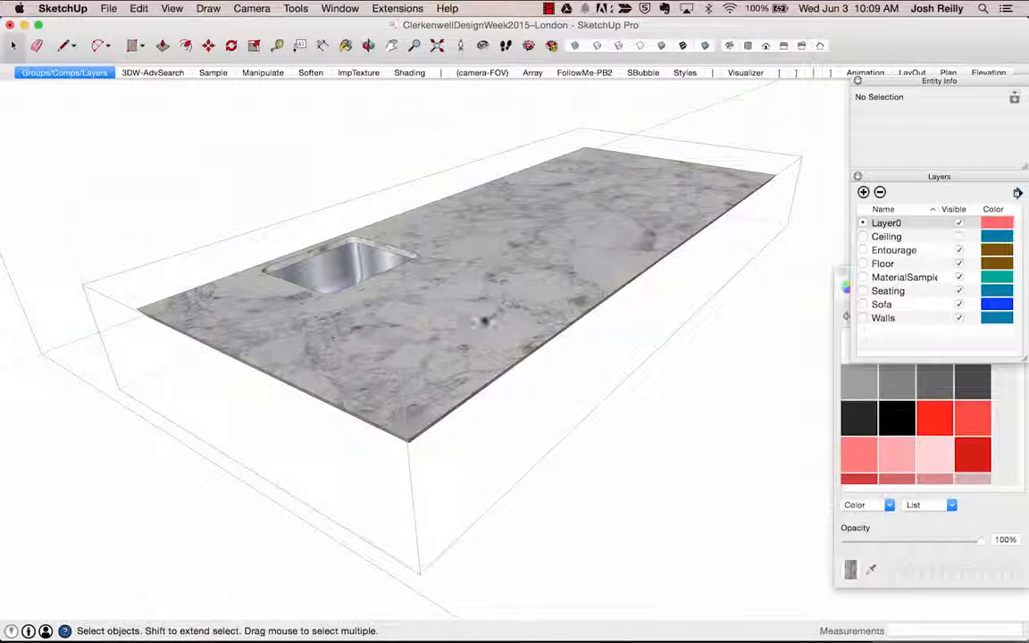
click(424, 314)
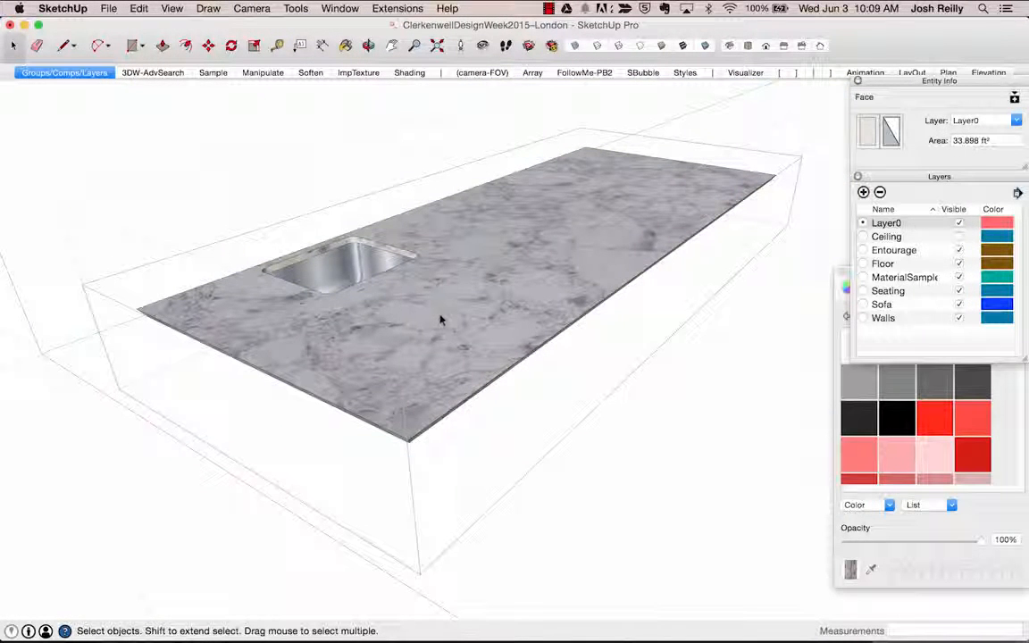
triple_click(443, 319)
key(b)
click(452, 317)
middle_drag(452, 317, 459, 330)
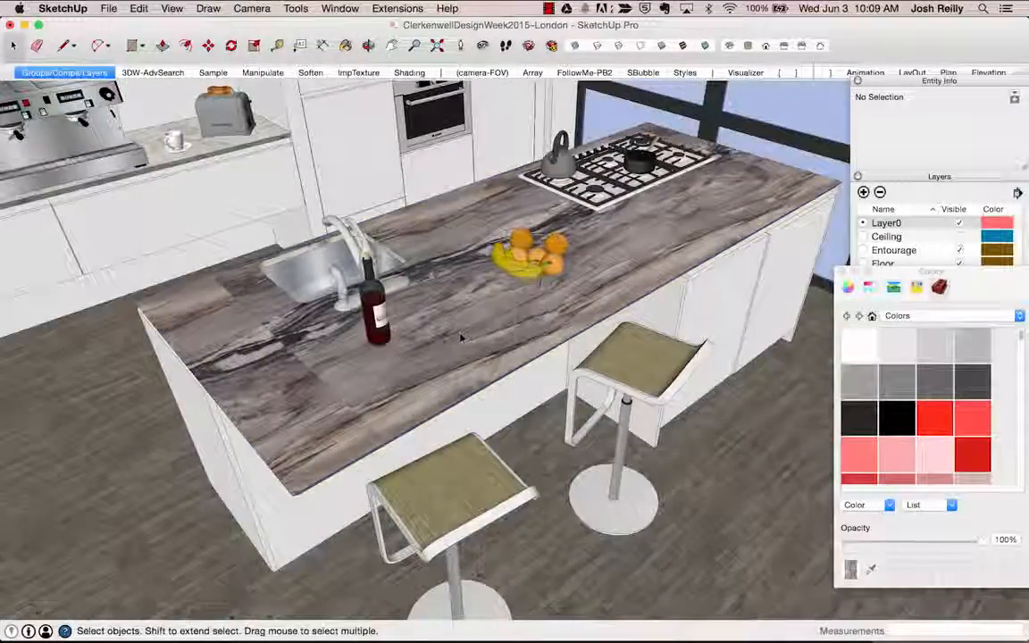
Inspect the dark stone on the island countertop and reopen its nested groups to check the top face
mouse_move(461, 338)
middle_down()
mouse_move(420, 348)
mouse_move(402, 302)
mouse_move(453, 331)
middle_up()
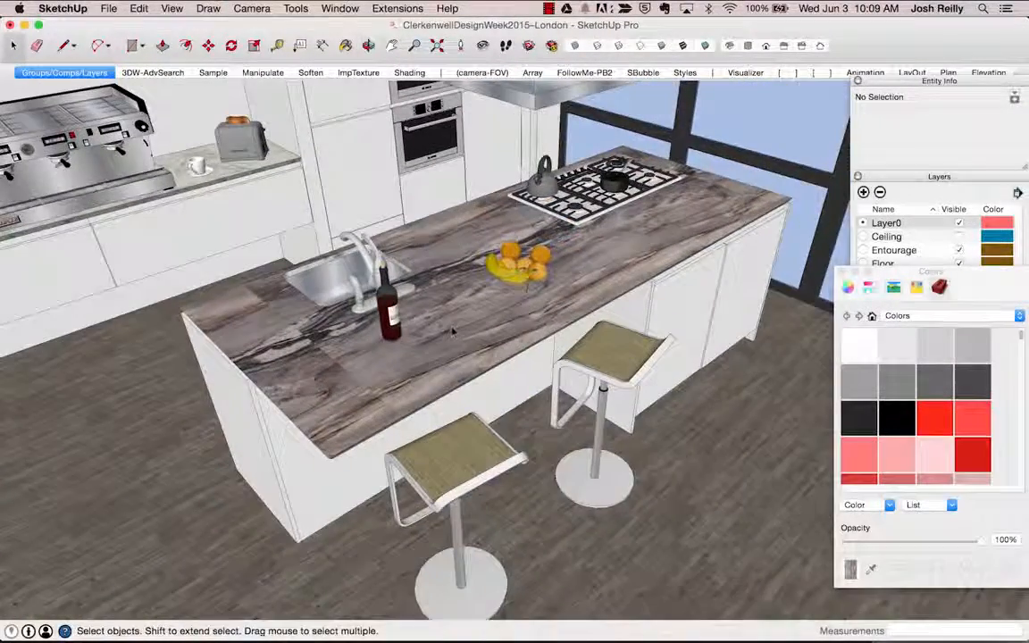
scroll(453, 331, up, 5)
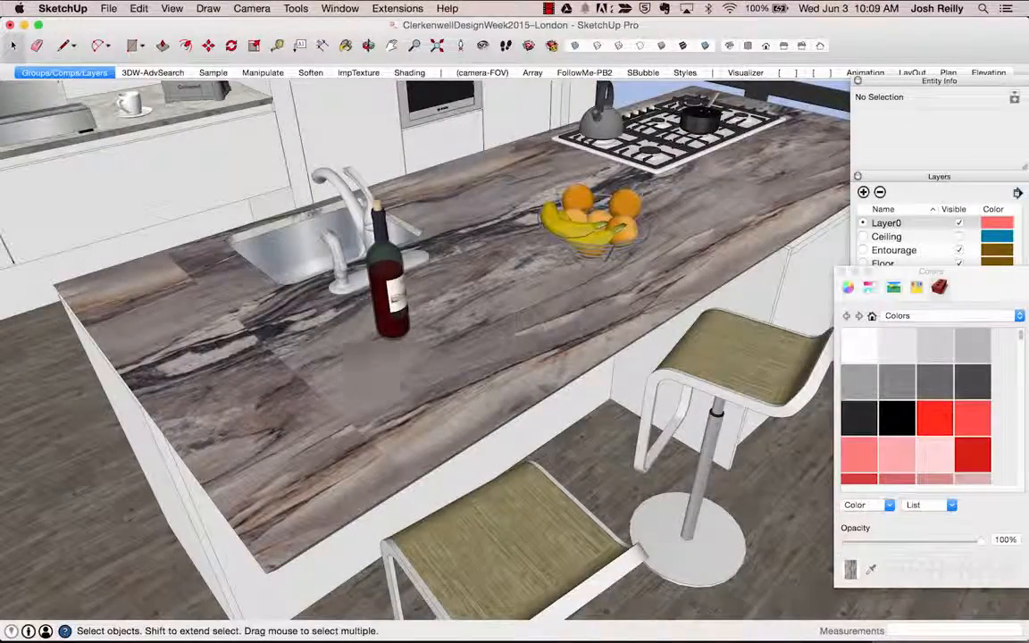
scroll(563, 335, down, 3)
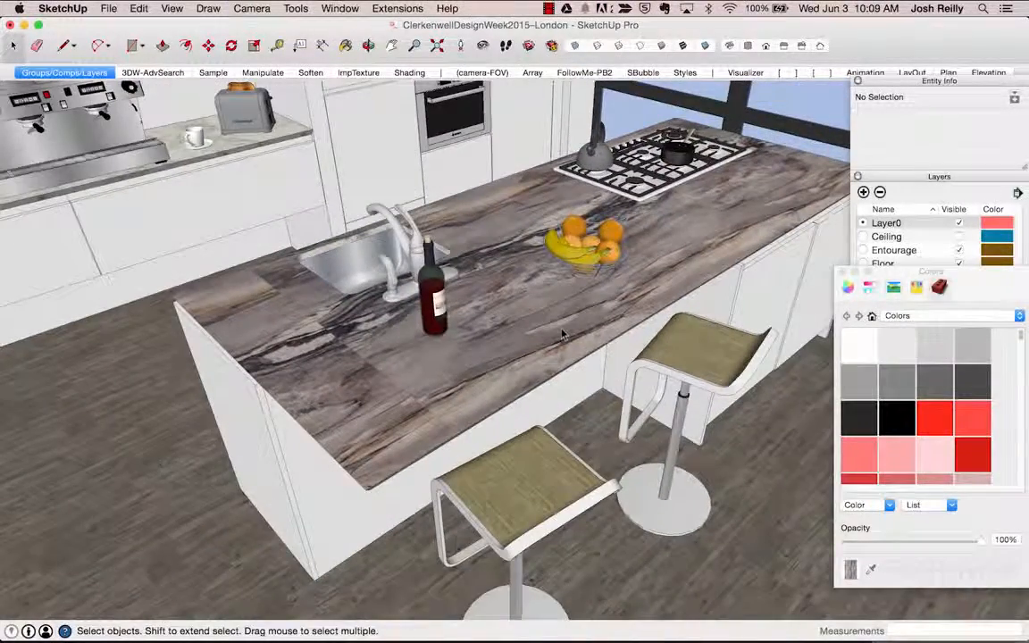
double_click(528, 330)
double_click(518, 329)
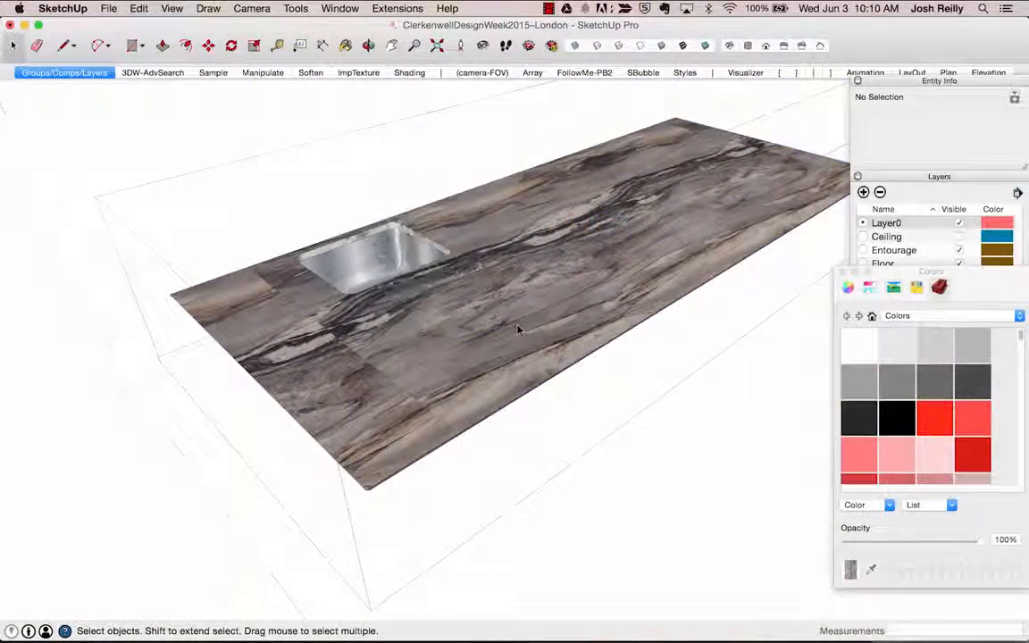
click(450, 331)
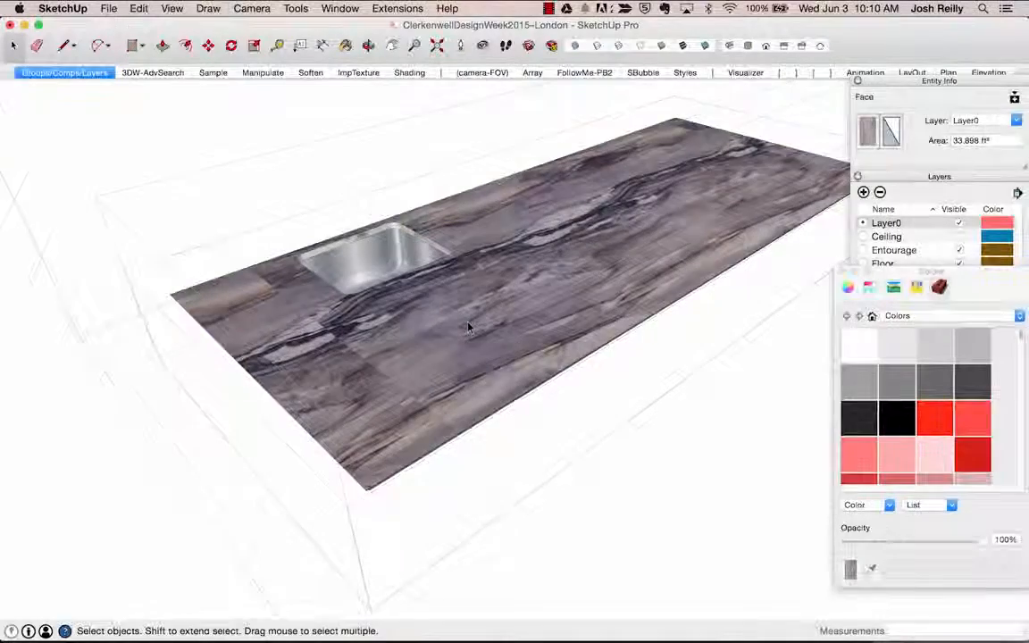
key(Escape)
key(Escape)
middle_drag(470, 327, 487, 306)
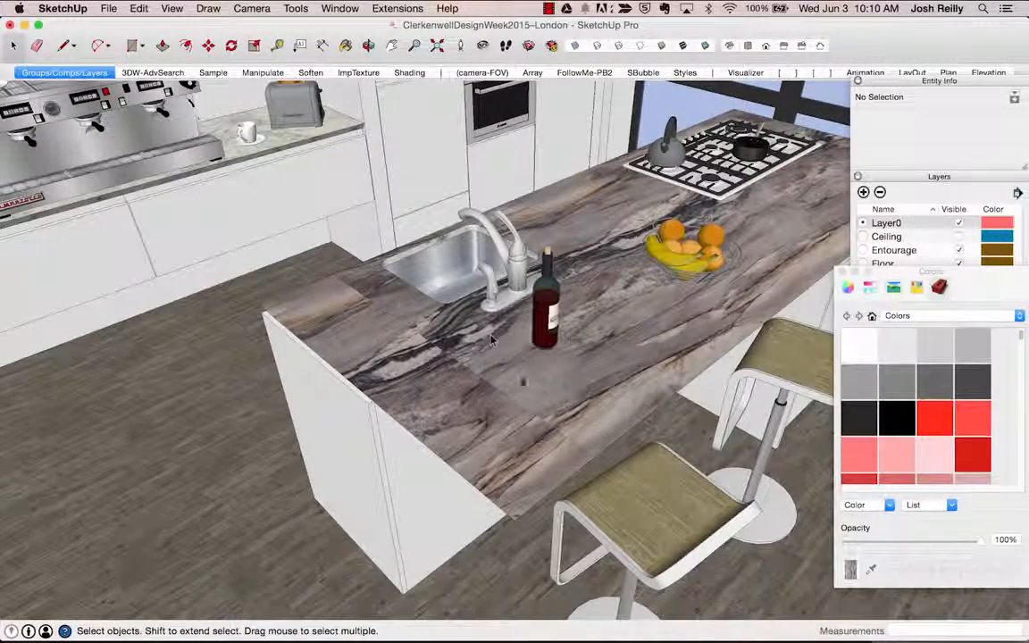
Sample the light marble from the back counter's worktop with the Paint Bucket's eyedropper
middle_drag(487, 305, 534, 340)
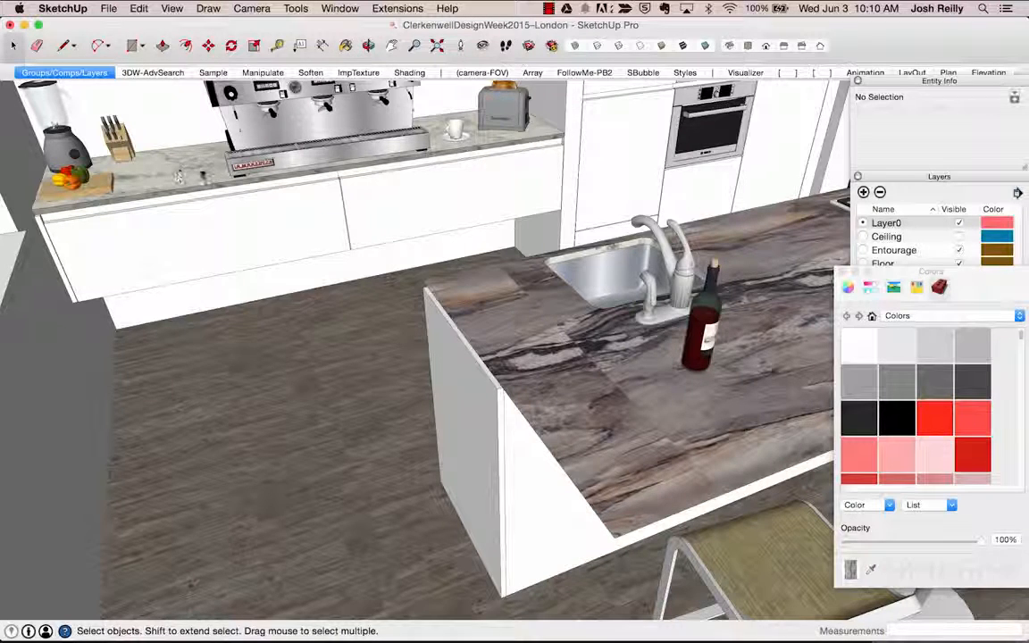
key(b)
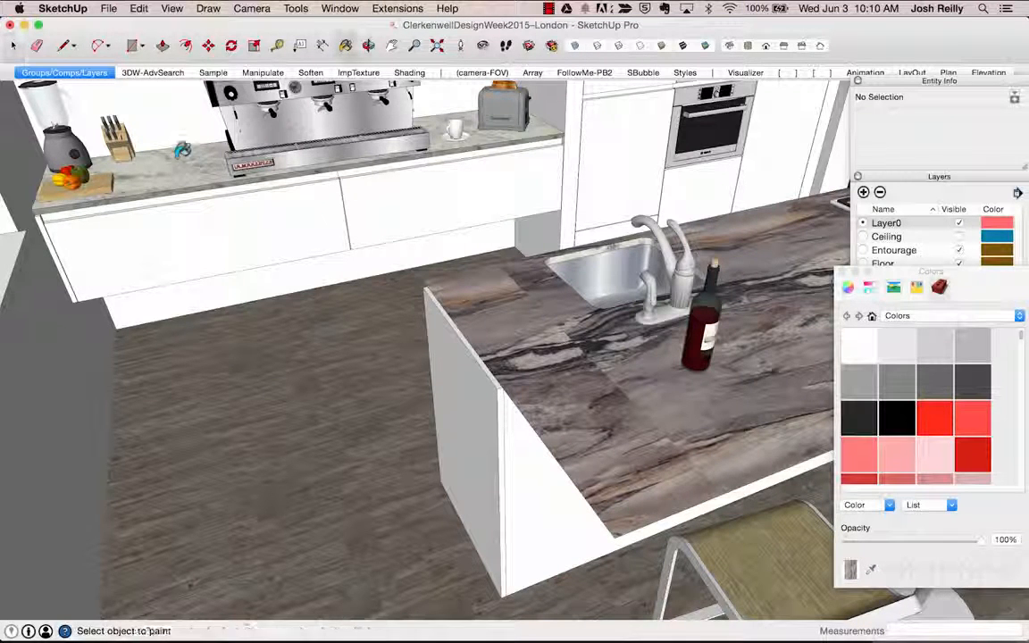
key(alt)
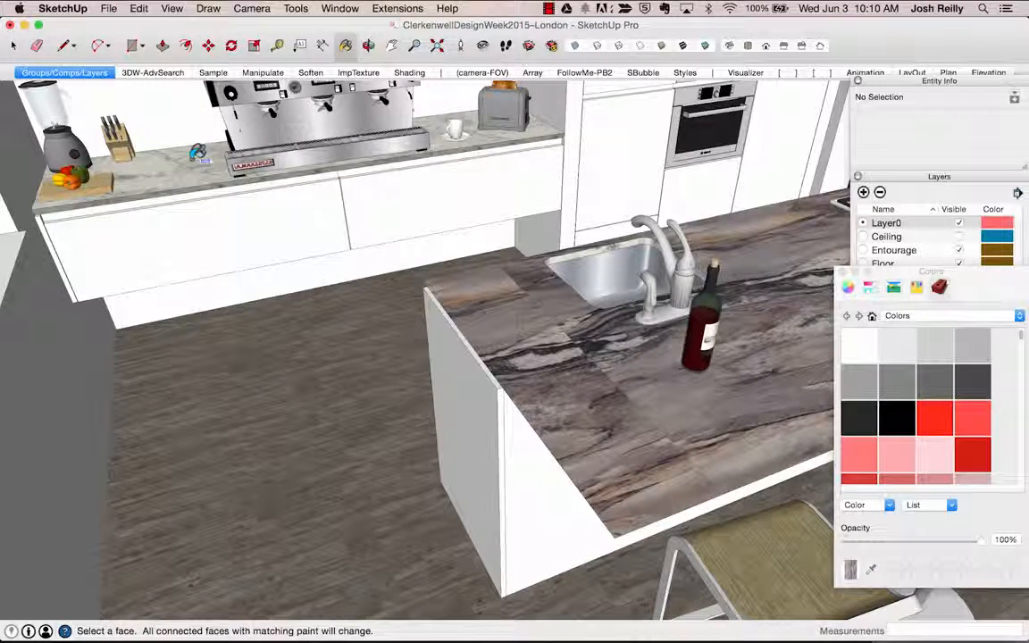
key(super)
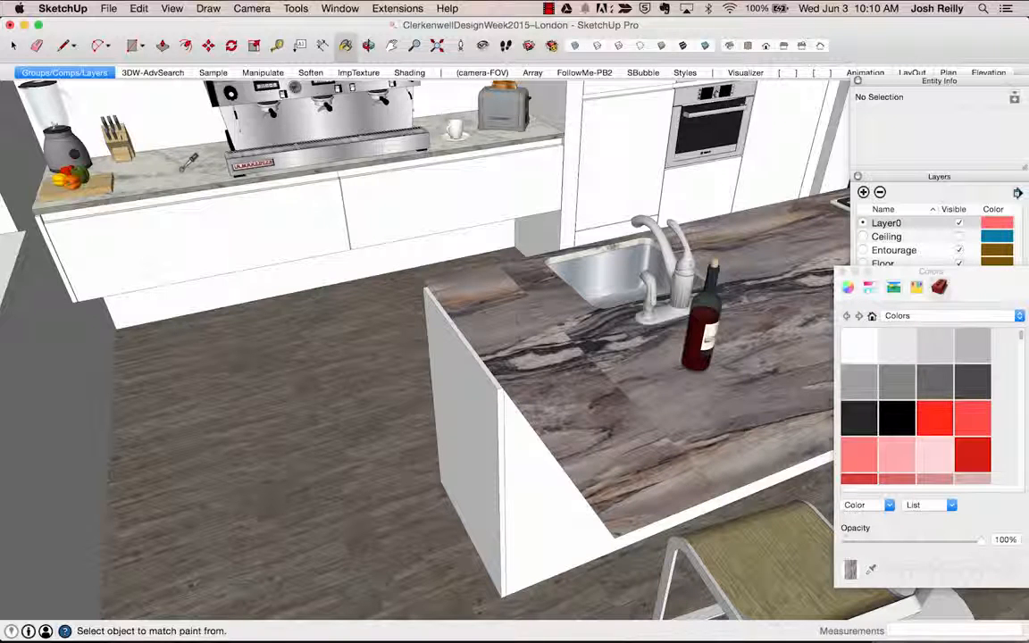
key(space)
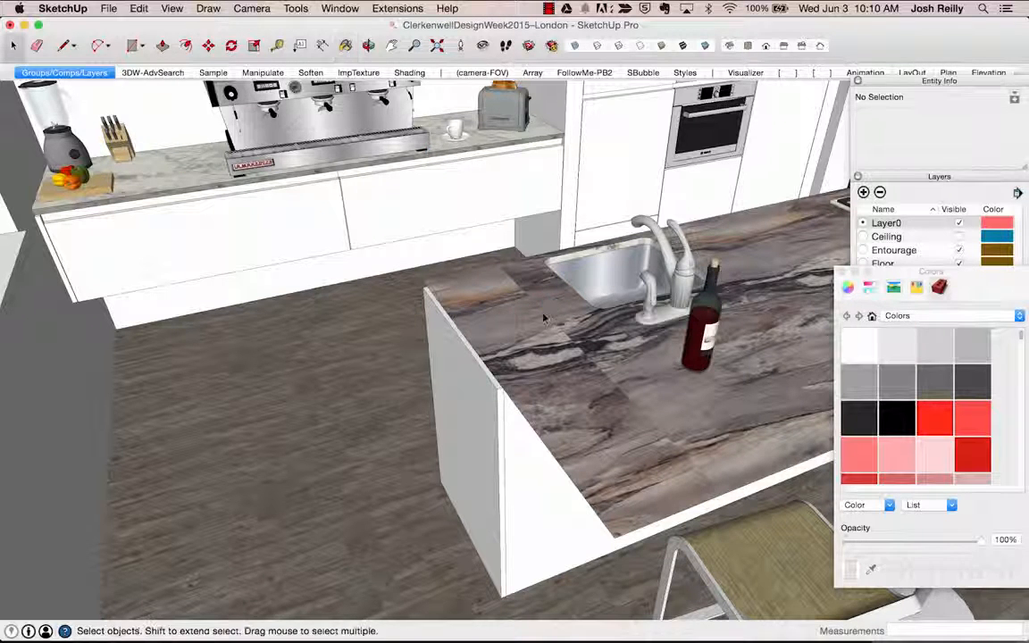
Open the island's nested countertop group, select all its connected geometry and paint it with the sampled light marble
double_click(535, 309)
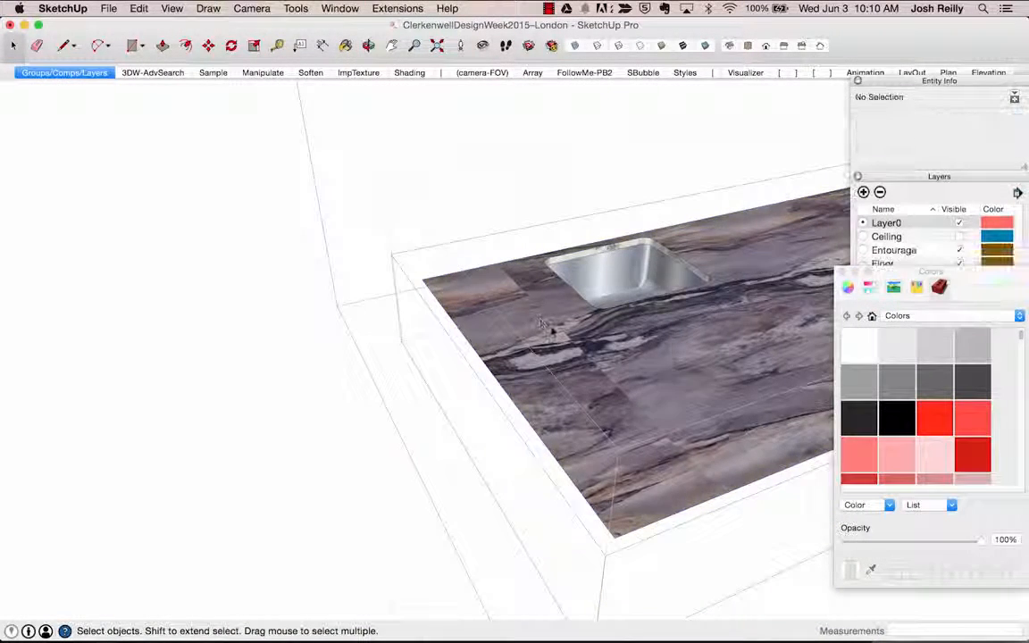
click(524, 323)
double_click(524, 323)
key(b)
scroll(555, 330, down, 4)
middle_drag(560, 334, 415, 326)
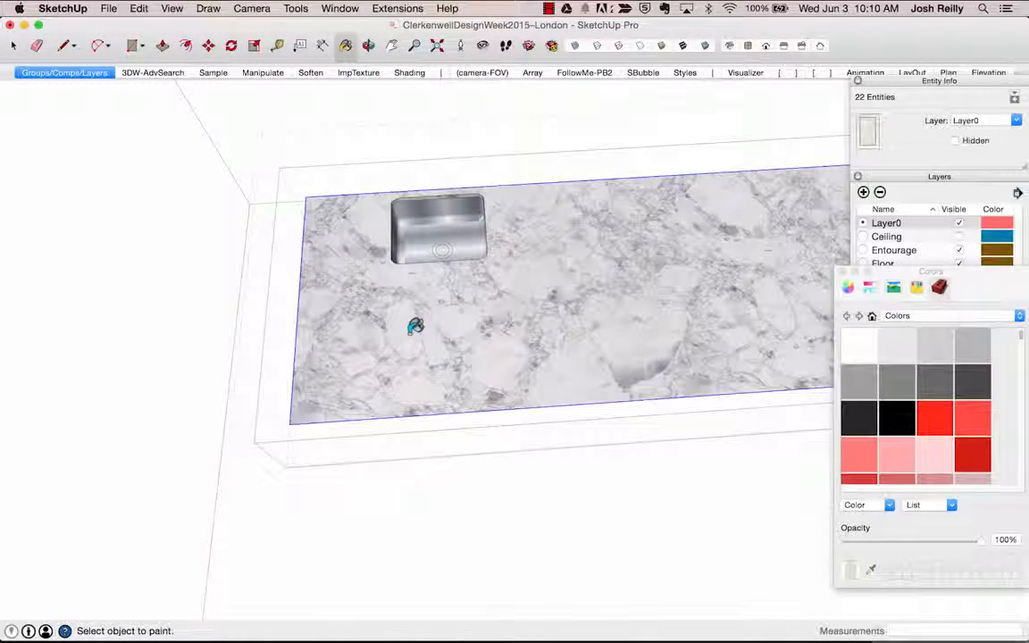
Reposition the marble texture on the countertop's top face by shifting it toward the sink side, then accept the placement
right_click(384, 299)
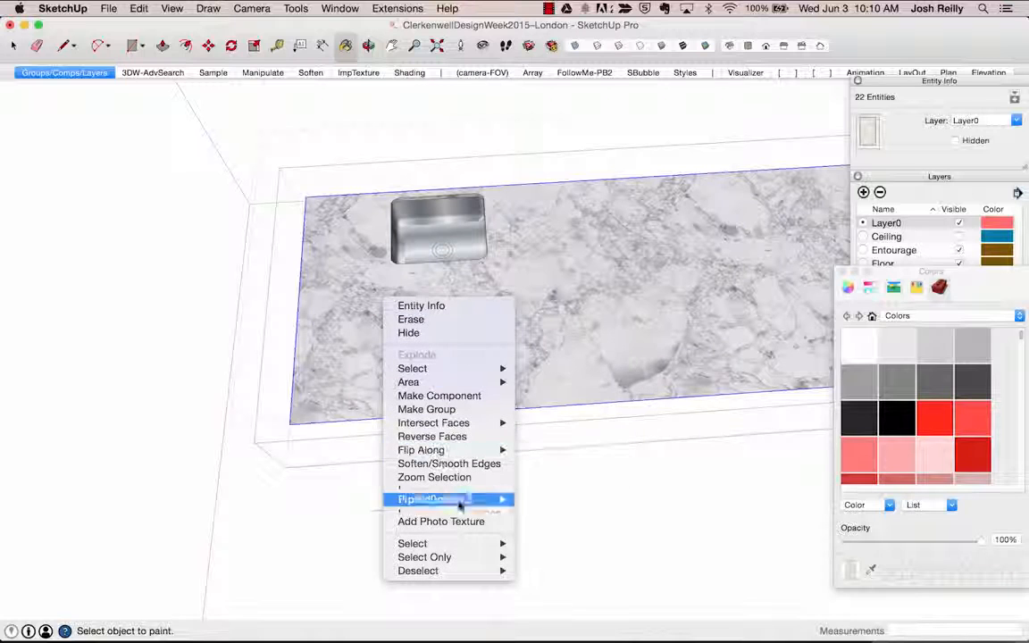
key(Escape)
key(space)
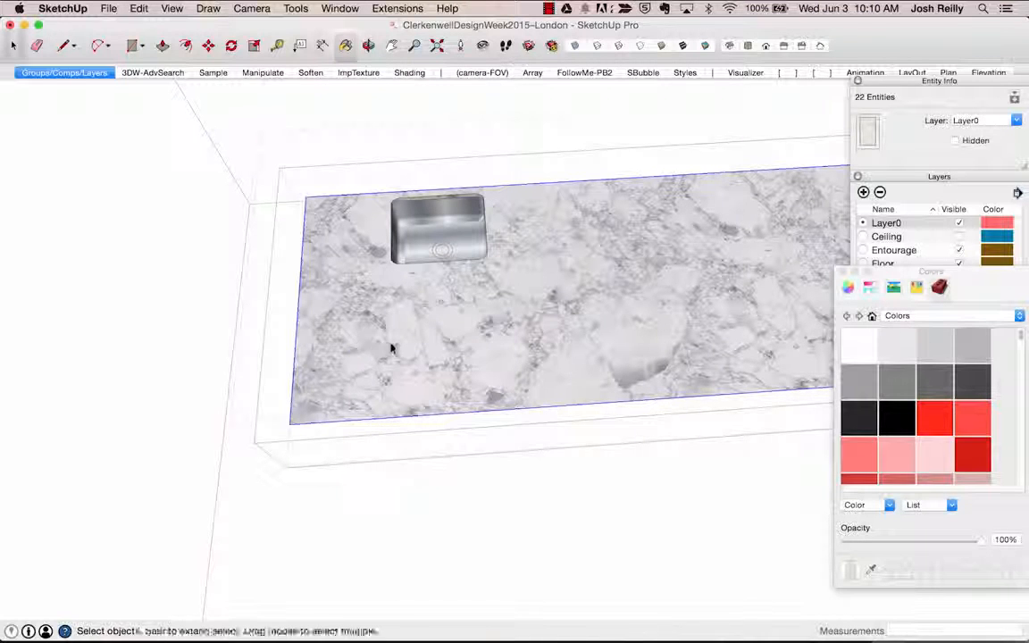
right_click(436, 315)
mouse_move(500, 476)
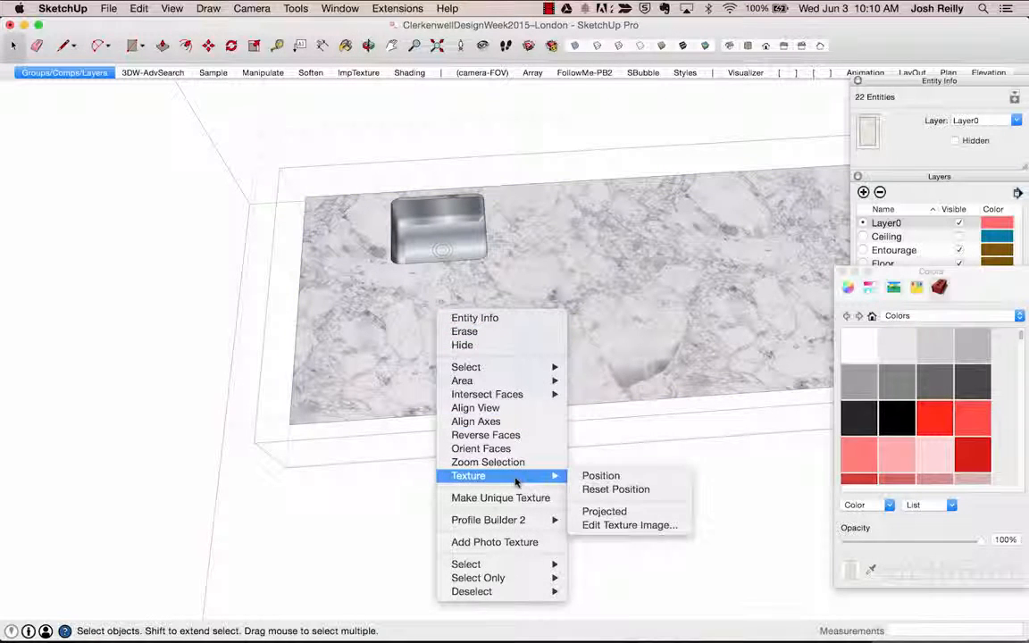
click(594, 474)
drag(531, 361, 526, 287)
right_click(424, 299)
click(440, 306)
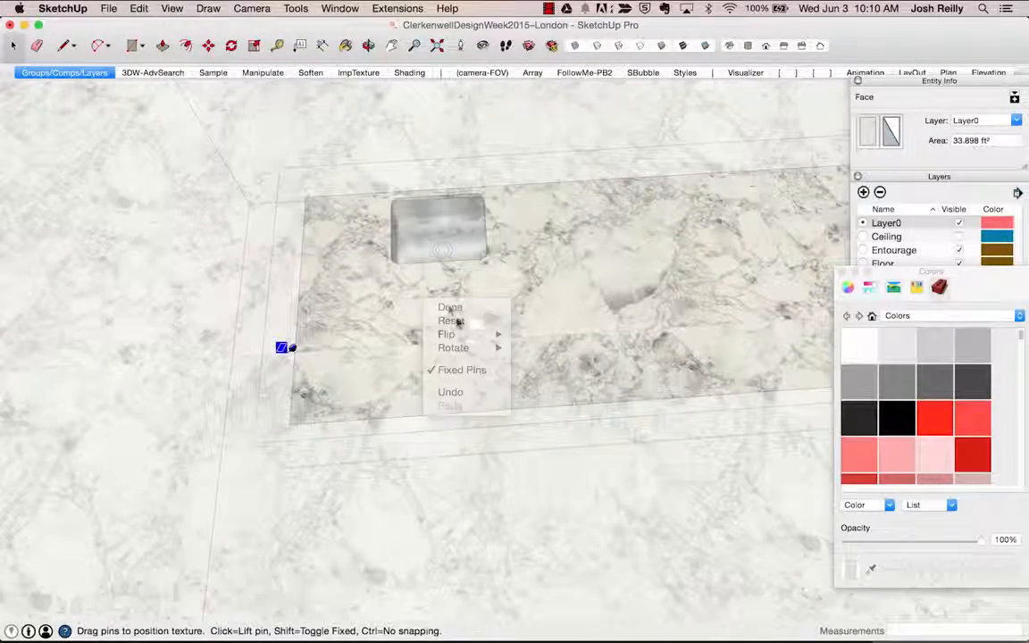
click(281, 371)
Examine the repositioned marble pattern on the island countertop up close and from above
middle_drag(308, 379, 486, 334)
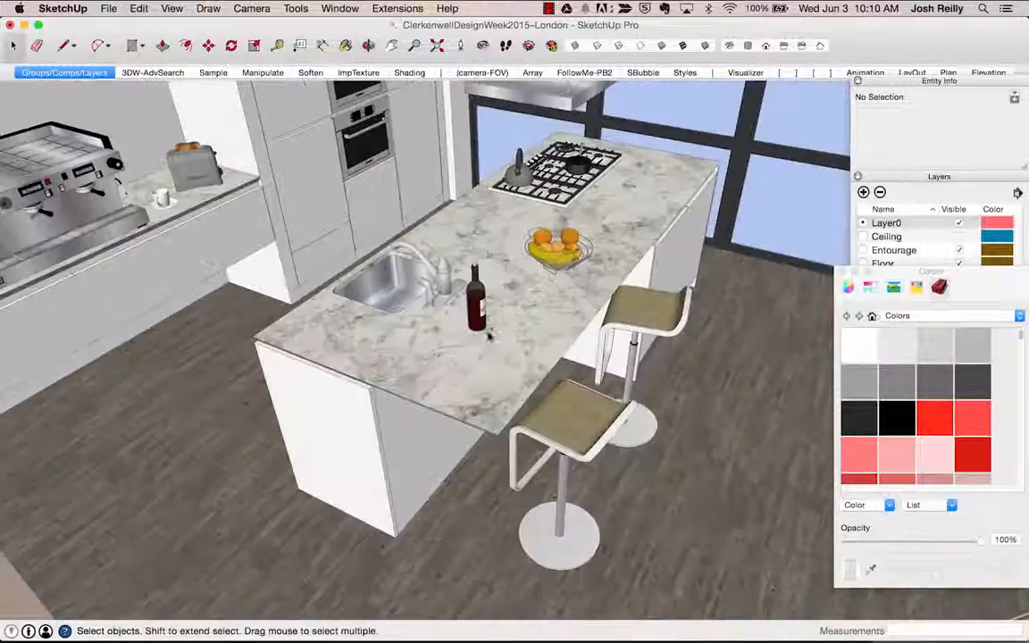
scroll(449, 386, up, 5)
middle_drag(449, 387, 553, 391)
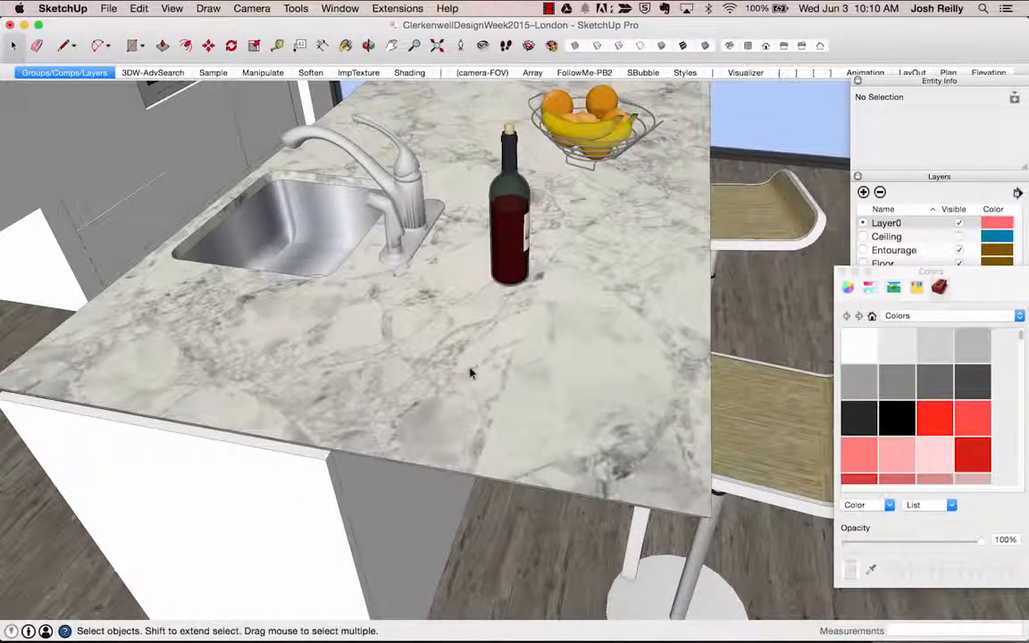
scroll(473, 372, down, 5)
mouse_move(475, 370)
middle_down()
mouse_move(373, 395)
mouse_move(277, 438)
middle_up()
mouse_move(536, 292)
middle_down()
mouse_move(455, 309)
mouse_move(432, 292)
mouse_move(432, 306)
middle_up()
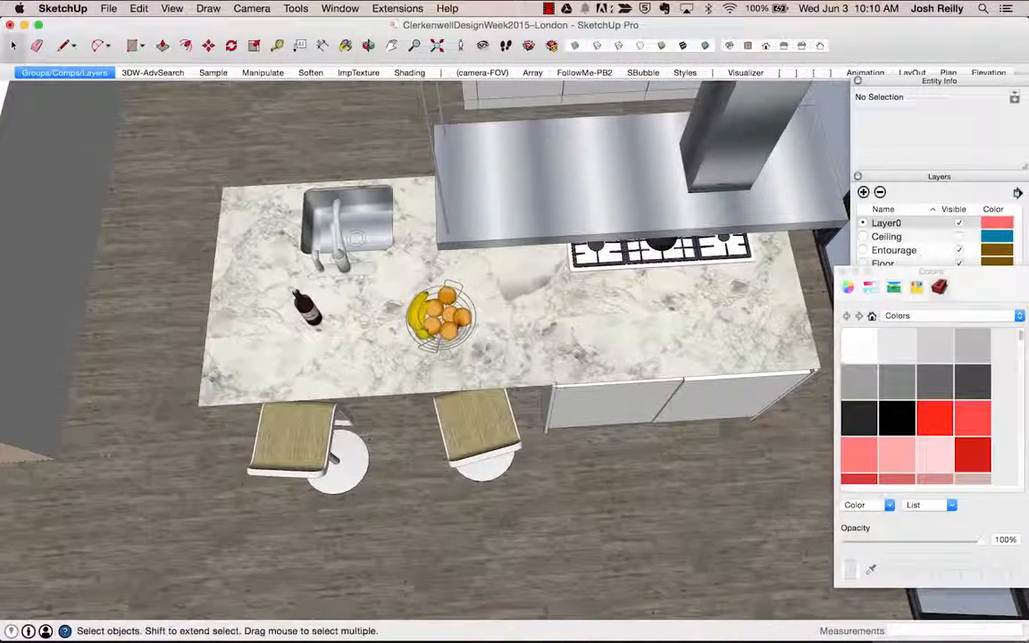
Reopen the countertop's nested groups, review the context commands for its top face, and leave the inner group
double_click(379, 342)
click(379, 342)
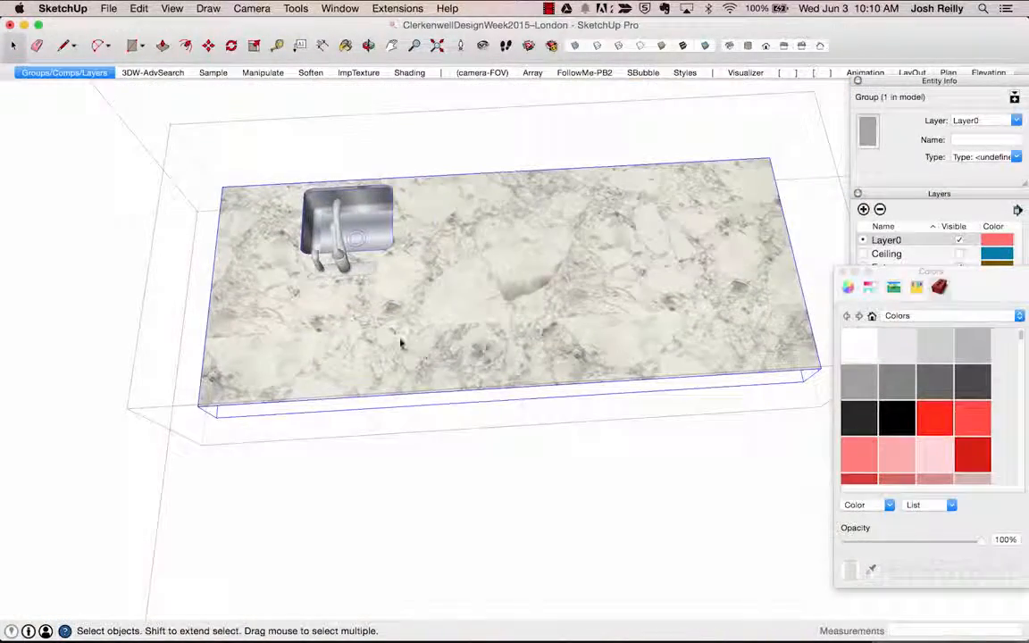
double_click(402, 343)
middle_drag(545, 266, 597, 229)
right_click(502, 231)
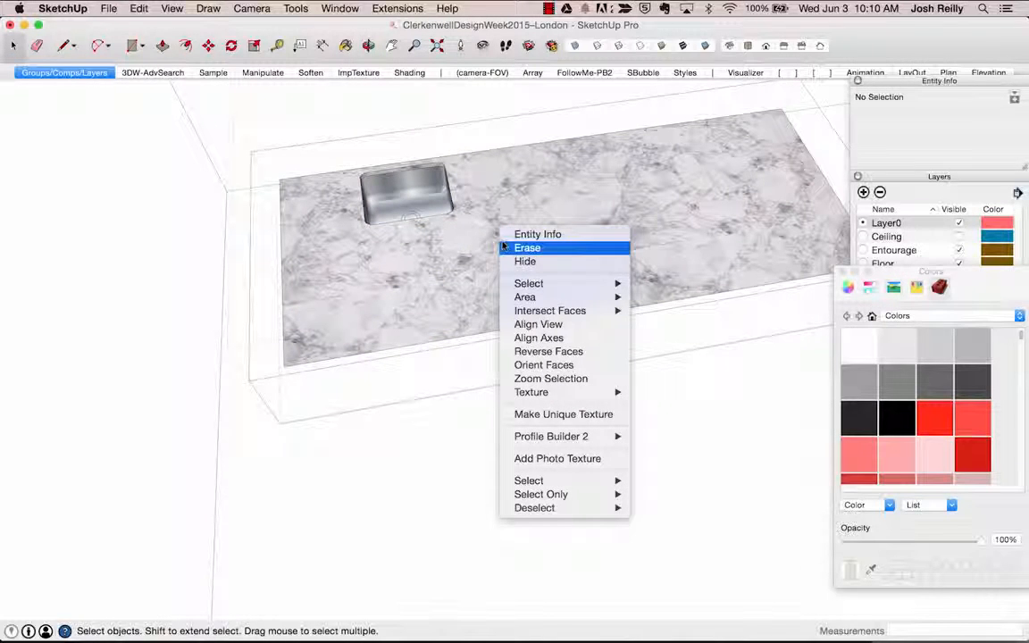
mouse_move(555, 394)
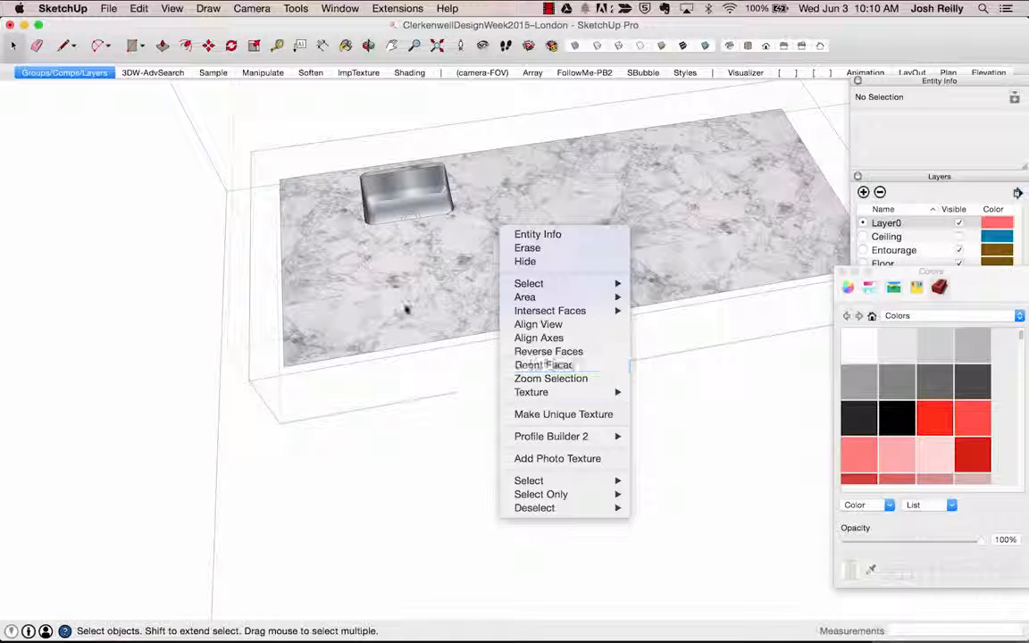
click(393, 315)
click(250, 236)
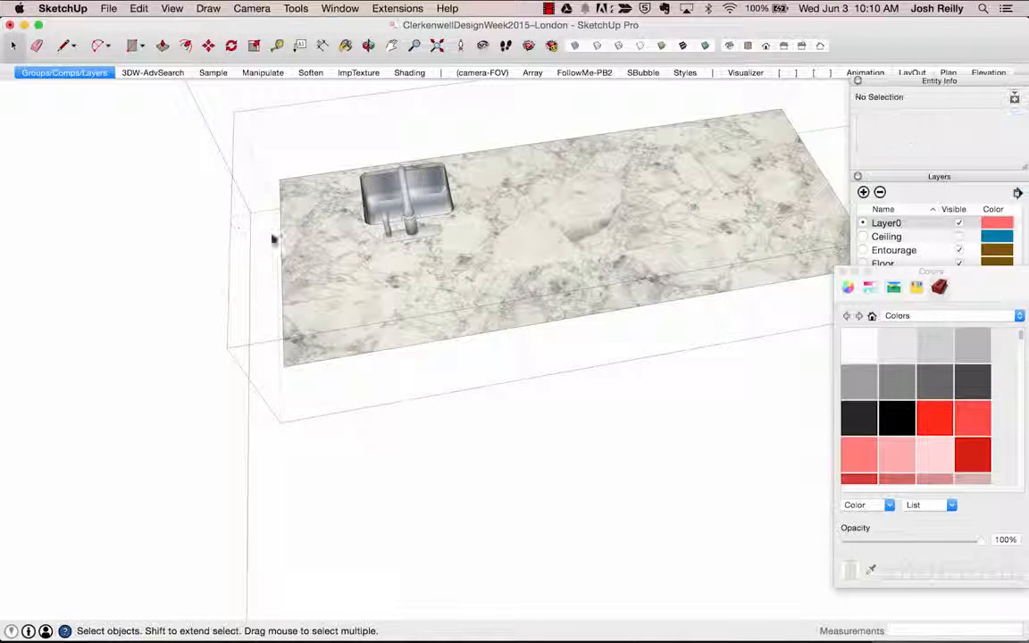
Open the island countertop's inner group and start positioning the marble texture on its top face
right_click(414, 266)
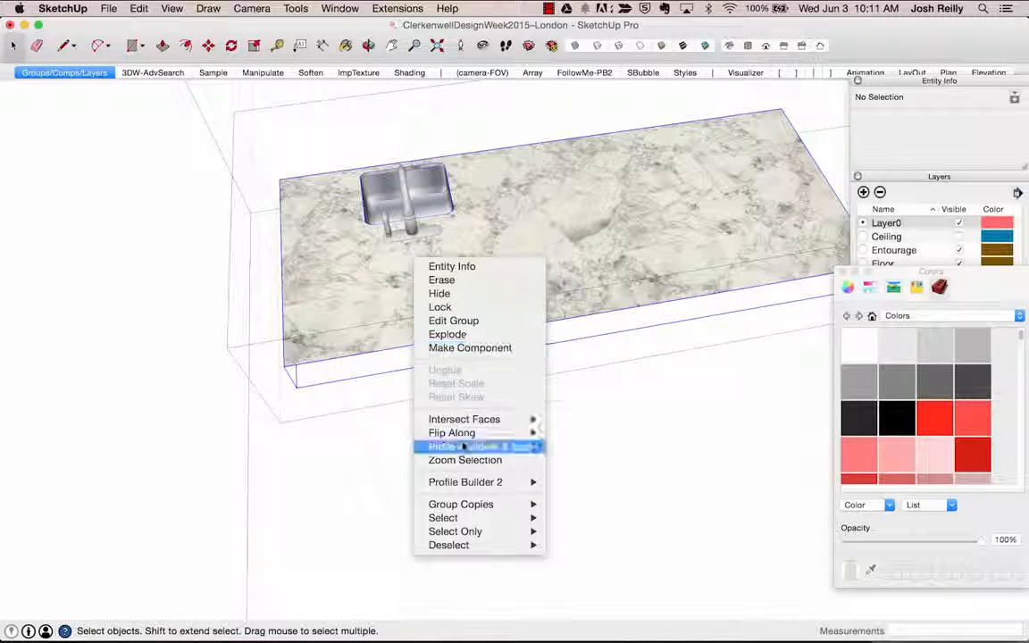
click(375, 270)
double_click(418, 284)
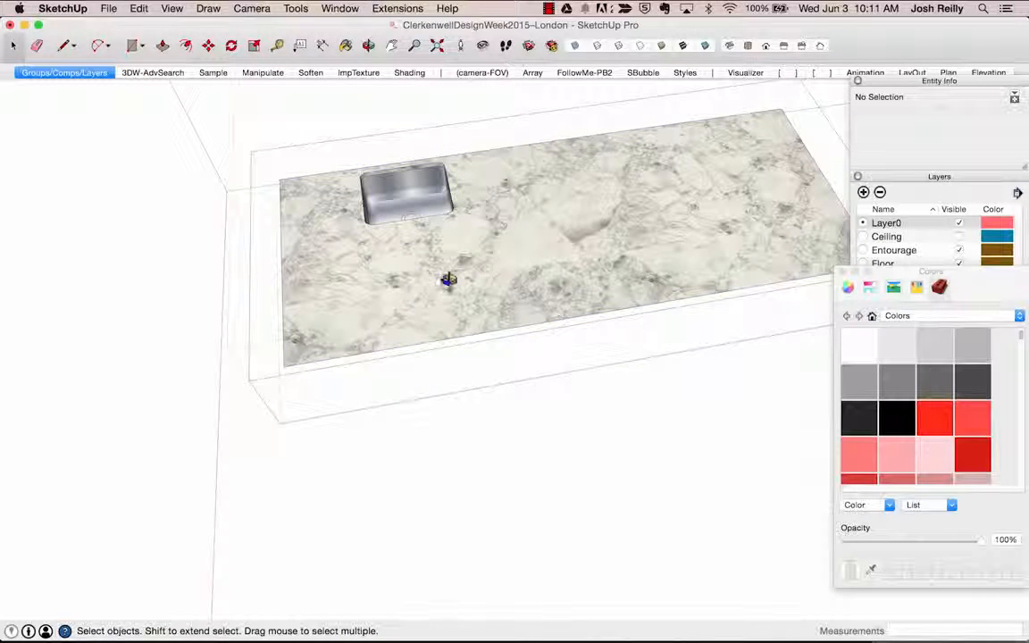
middle_drag(449, 286, 570, 218)
scroll(434, 292, up, 3)
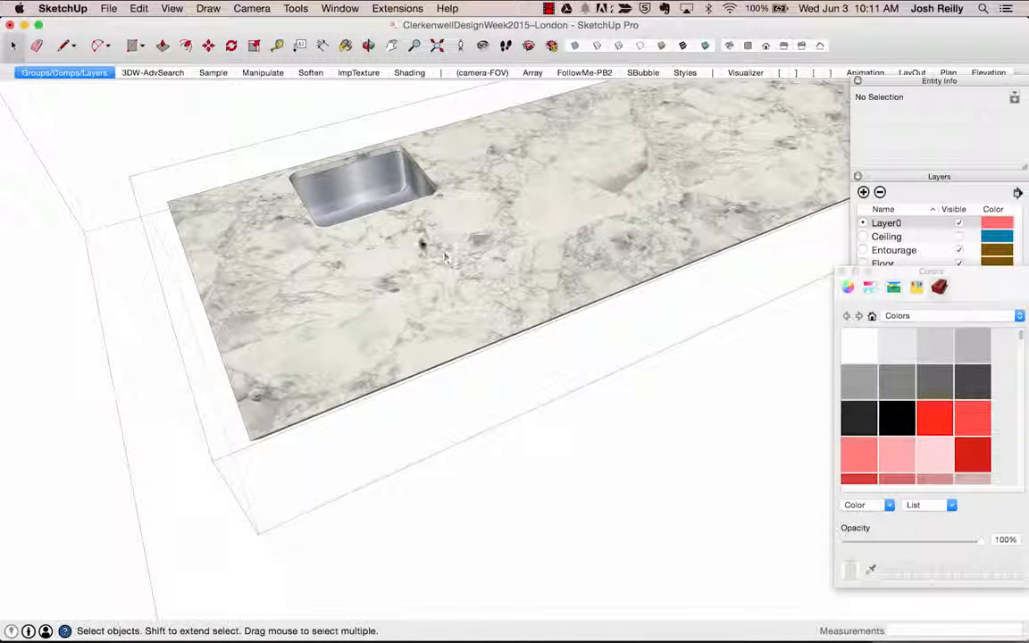
right_click(410, 235)
mouse_move(446, 404)
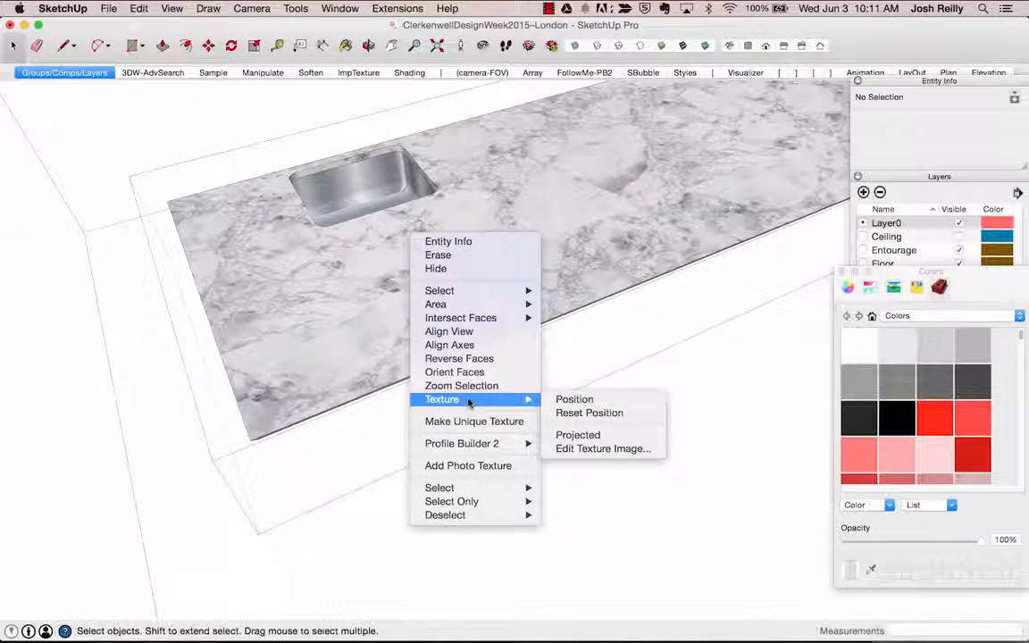
click(567, 399)
Shift the marble texture on the countertop's top face toward the stool side, then accept the new placement
scroll(498, 288, down, 3)
middle_drag(497, 287, 576, 374)
scroll(487, 323, down, 3)
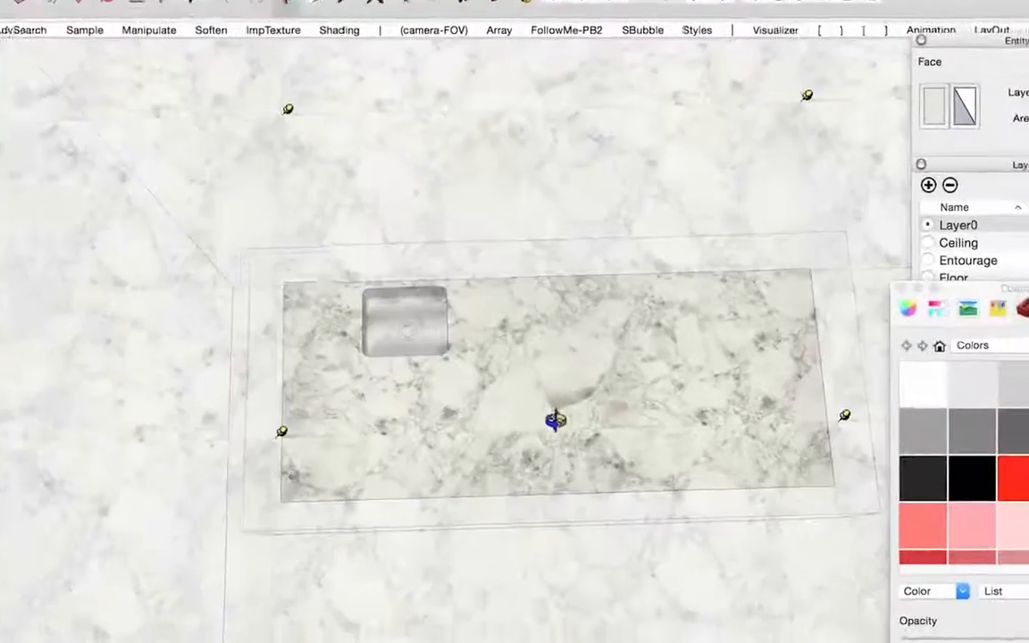
middle_drag(556, 420, 547, 417)
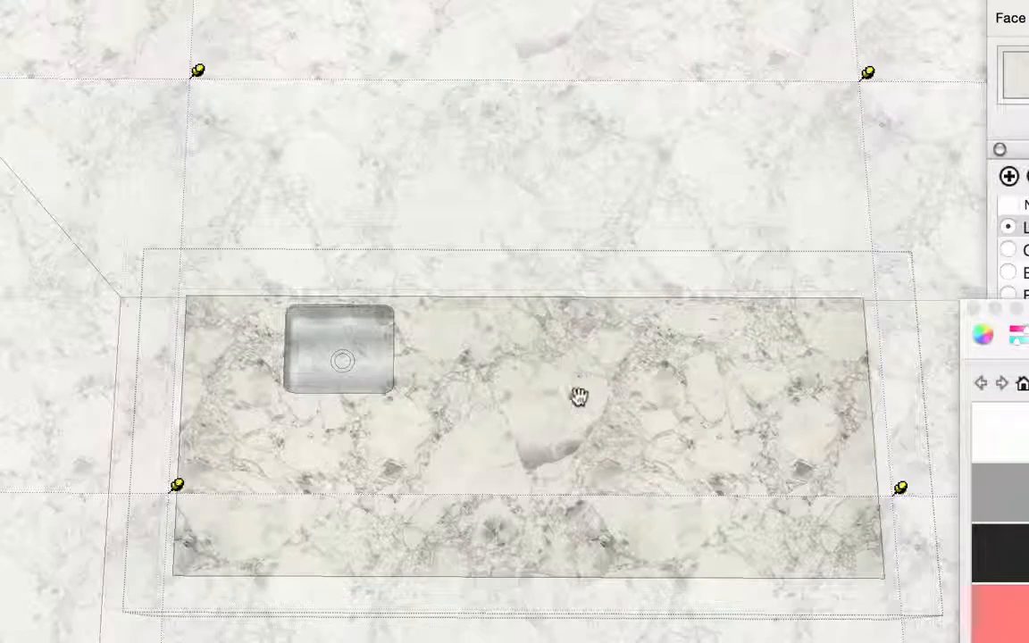
drag(574, 398, 565, 498)
middle_drag(564, 498, 357, 443)
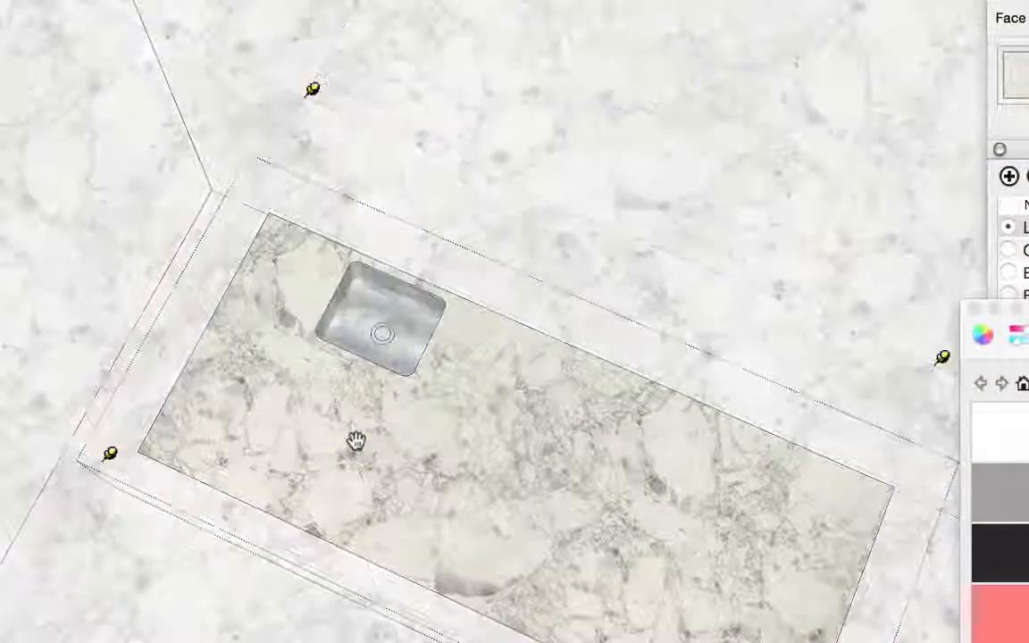
middle_drag(609, 540, 471, 448)
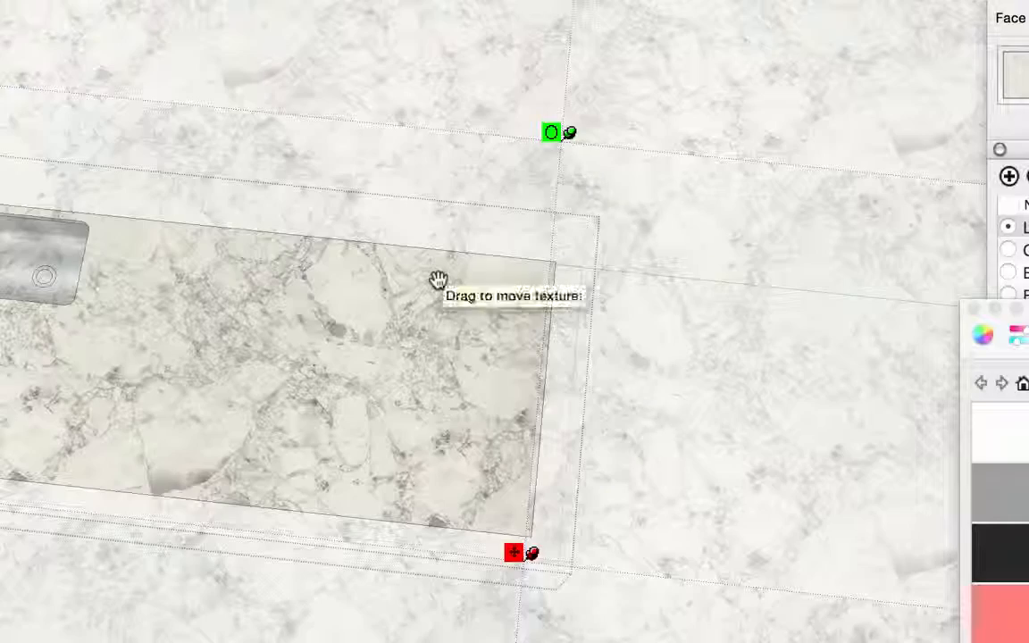
scroll(399, 320, down, 1)
shift+middle_drag(400, 328, 413, 392)
drag(563, 209, 608, 212)
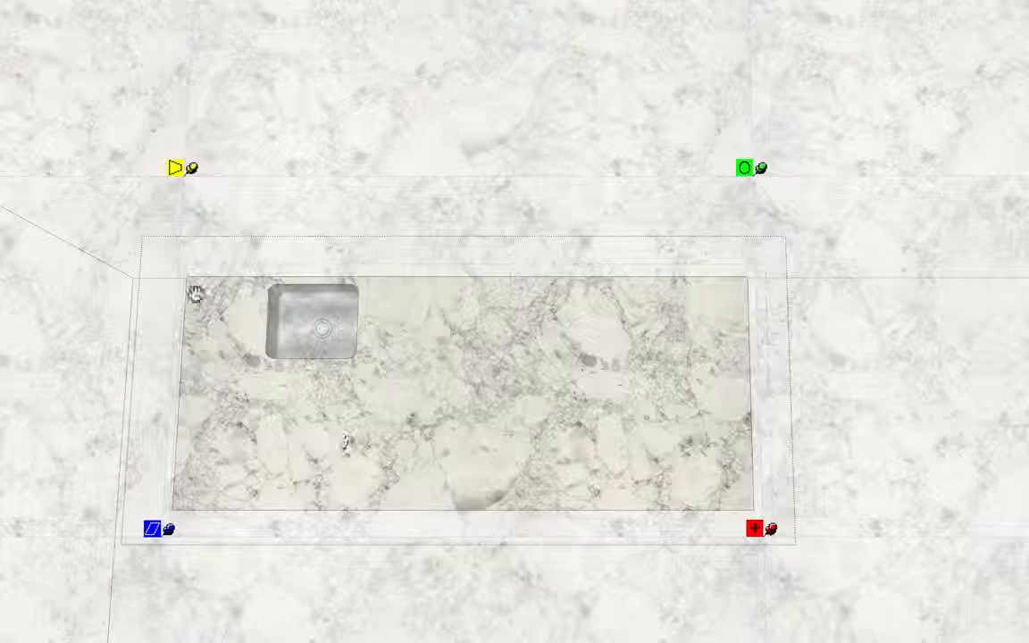
right_click(266, 409)
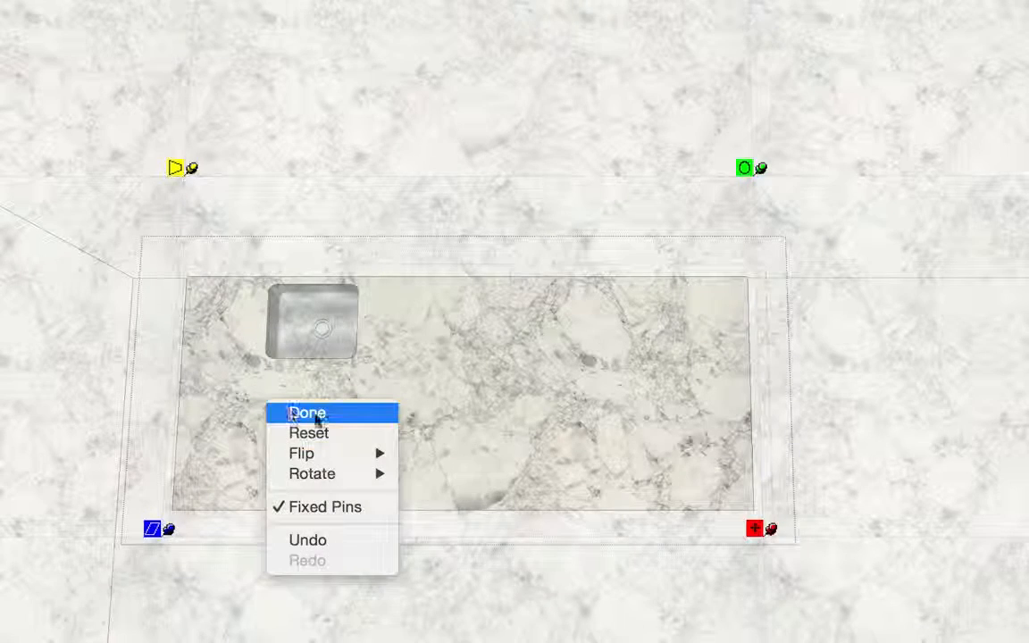
click(316, 414)
Examine the repositioned marble on the island up close, then view the kitchen and the whole room from above
middle_drag(314, 420, 613, 345)
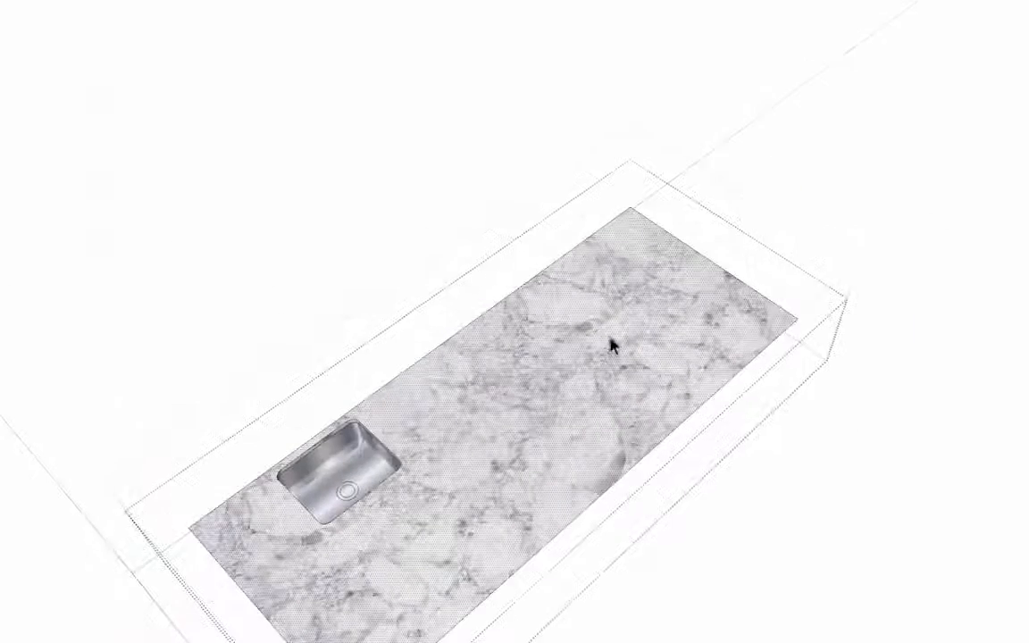
shift+middle_drag(432, 528, 621, 290)
middle_drag(621, 291, 716, 143)
scroll(539, 304, up, 7)
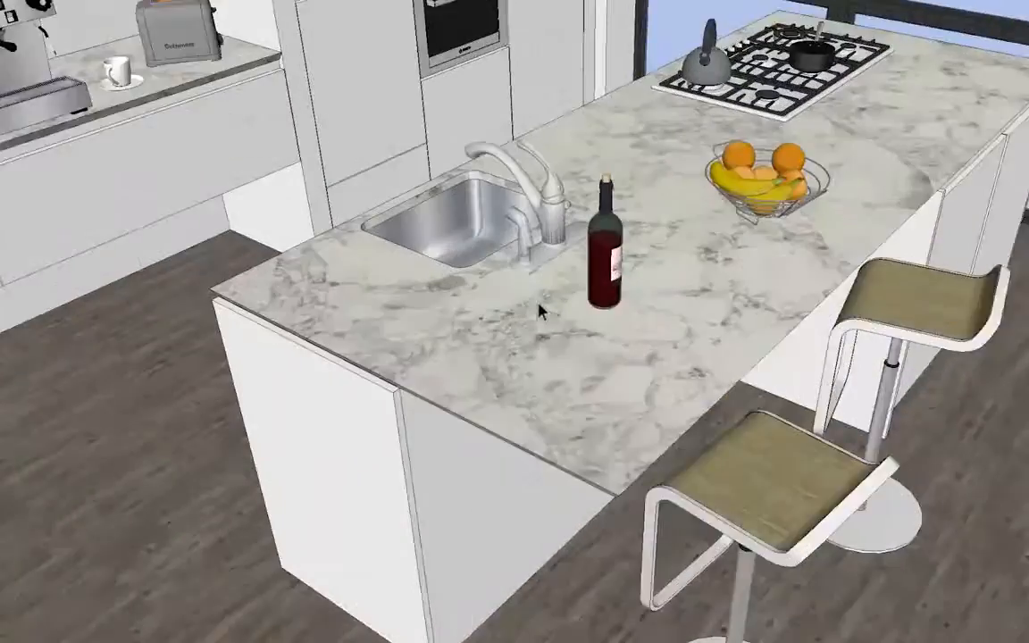
scroll(565, 295, up, 2)
scroll(483, 305, down, 5)
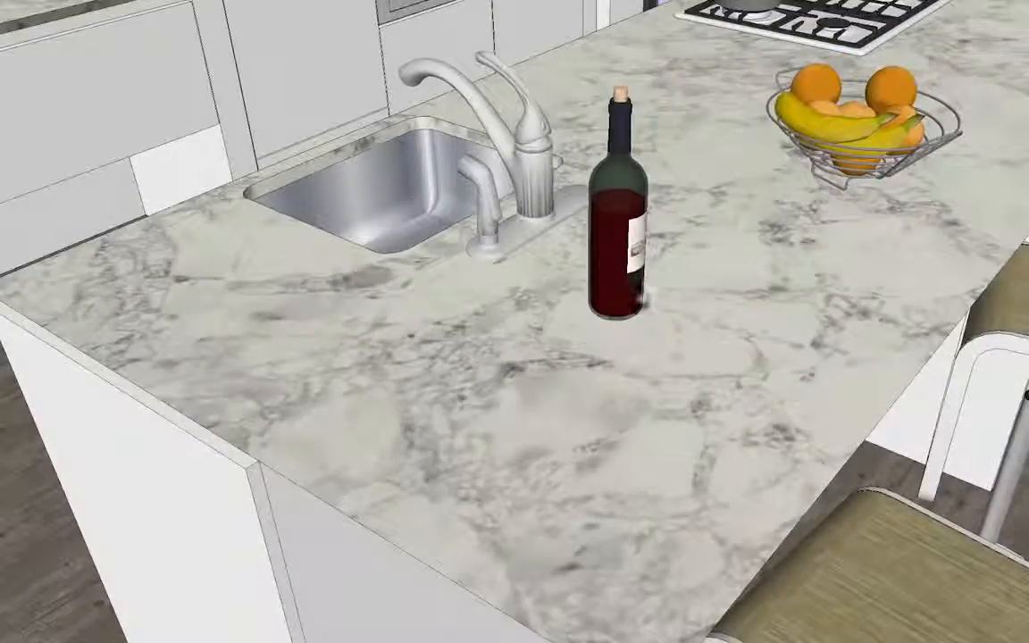
middle_drag(638, 296, 292, 366)
scroll(293, 368, down, 10)
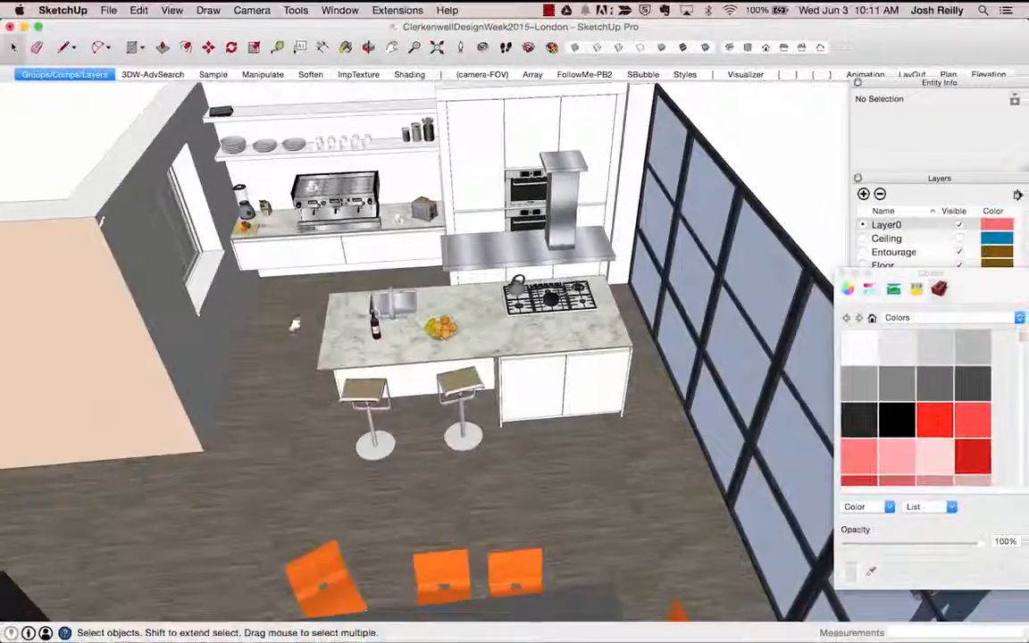
mouse_move(294, 325)
middle_down()
mouse_move(507, 331)
mouse_move(343, 330)
middle_up()
scroll(344, 326, down, 7)
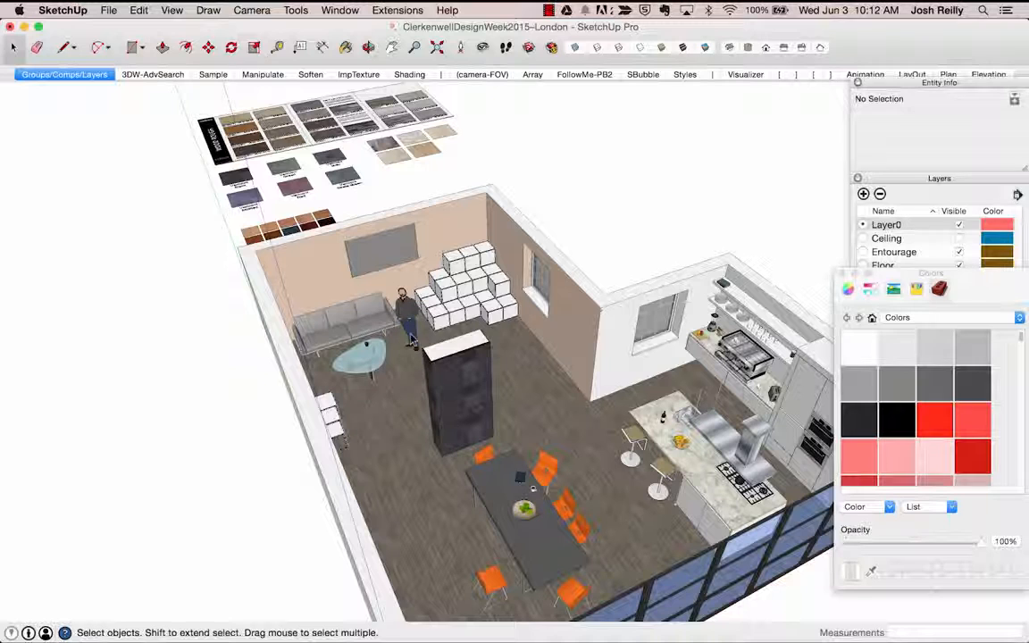
middle_drag(413, 339, 496, 330)
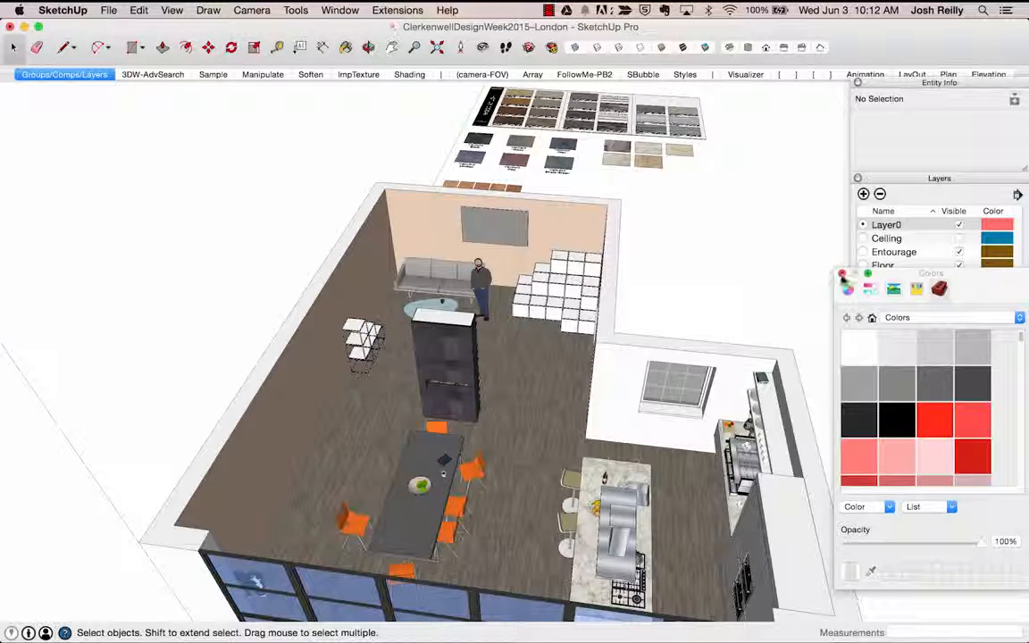
Close the materials palette and select the woodgrain finish swatch component beside the material samples
click(843, 274)
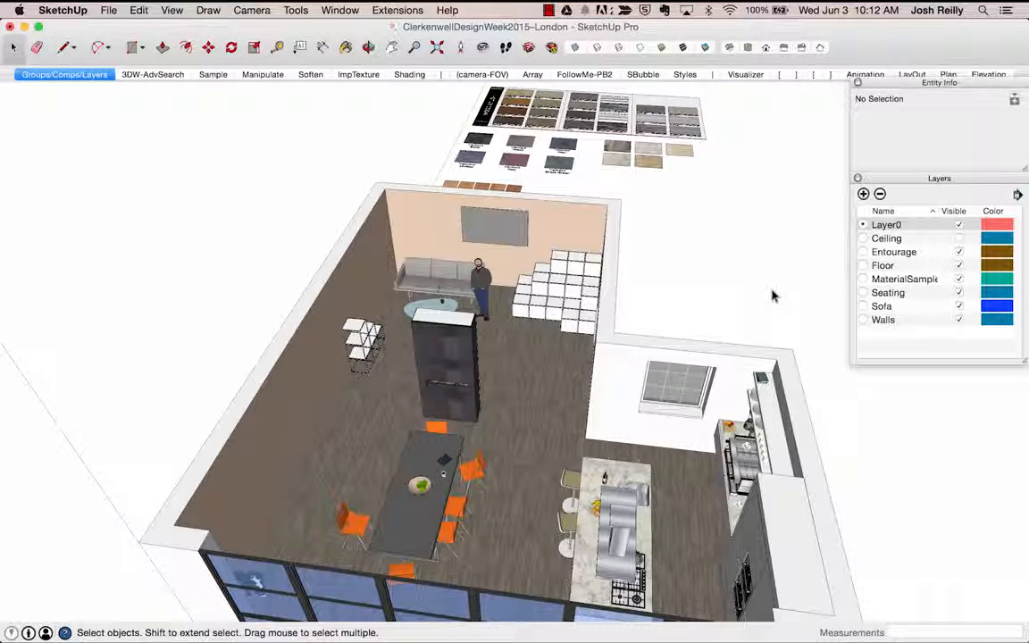
middle_drag(483, 219, 626, 246)
shift+middle_drag(375, 170, 645, 460)
scroll(567, 272, up, 5)
middle_drag(566, 273, 527, 302)
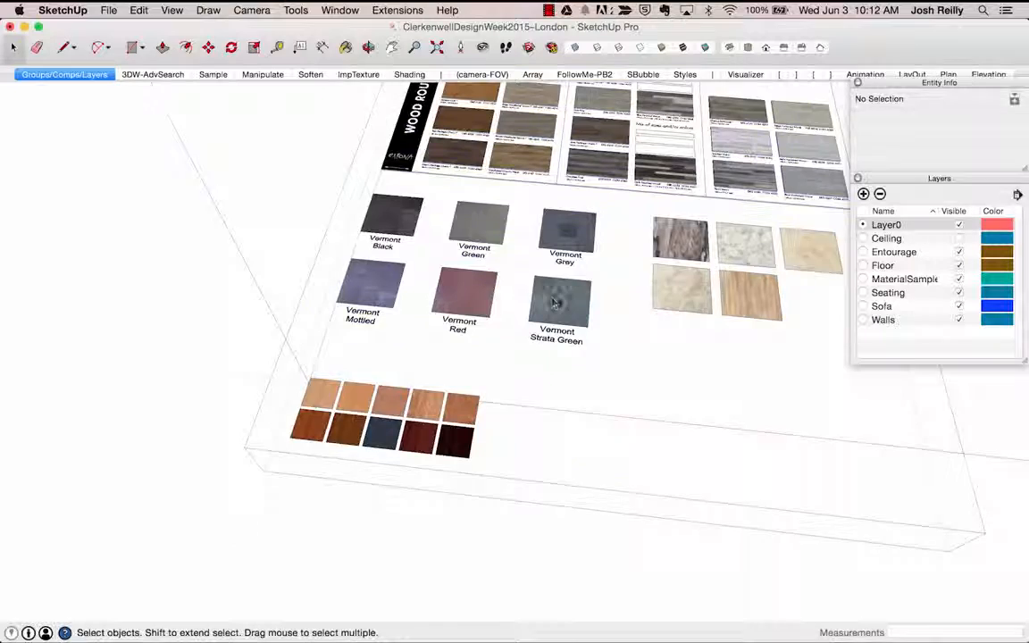
scroll(550, 304, down, 3)
click(474, 379)
scroll(466, 390, up, 5)
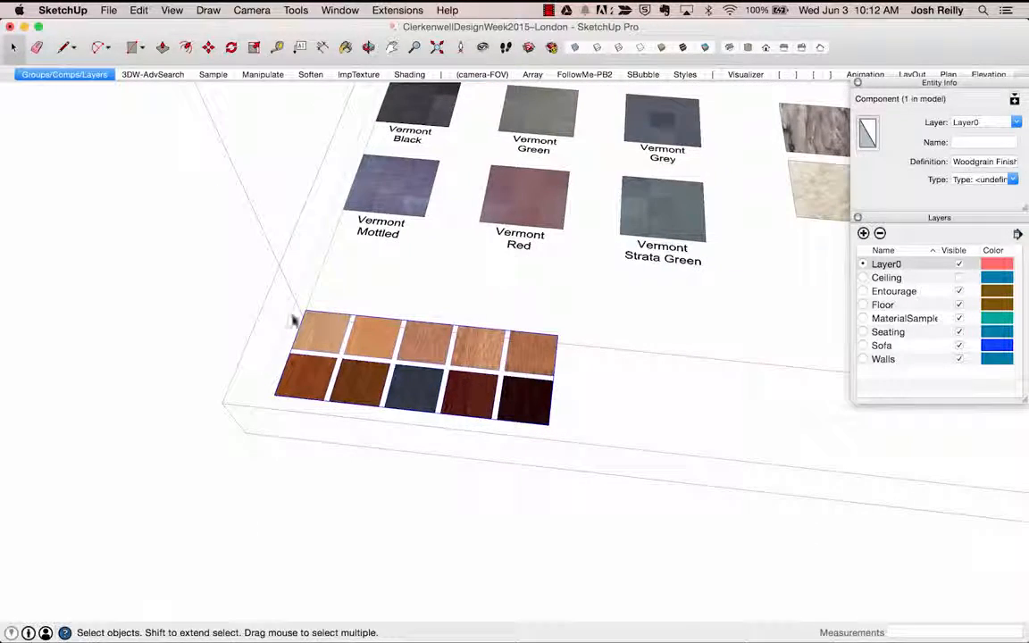
Open the woodgrain finish component to inspect its individual swatches, then leave it
scroll(390, 362, down, 4)
middle_drag(575, 299, 457, 345)
scroll(458, 347, up, 5)
double_click(425, 333)
click(424, 337)
scroll(425, 338, down, 6)
key(Escape)
Delete the woodgrain finish swatch component from the material samples area
scroll(429, 304, up, 4)
click(509, 335)
key(Delete)
middle_drag(430, 175, 478, 269)
scroll(480, 271, down, 4)
shift+middle_drag(740, 359, 478, 251)
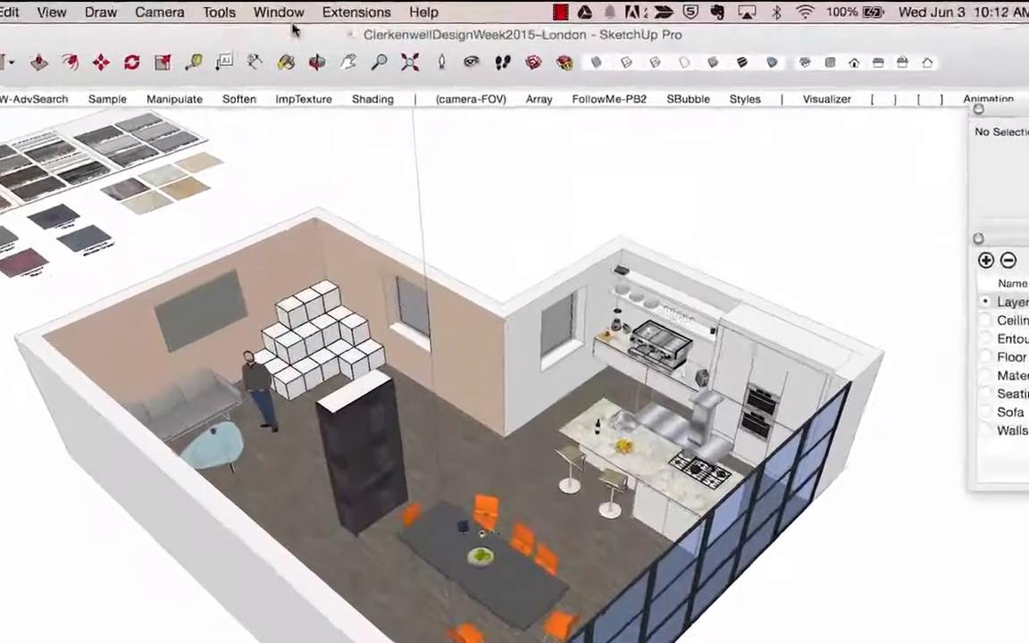
Review the entire model's statistics in Model Info and purge its unused items
click(340, 10)
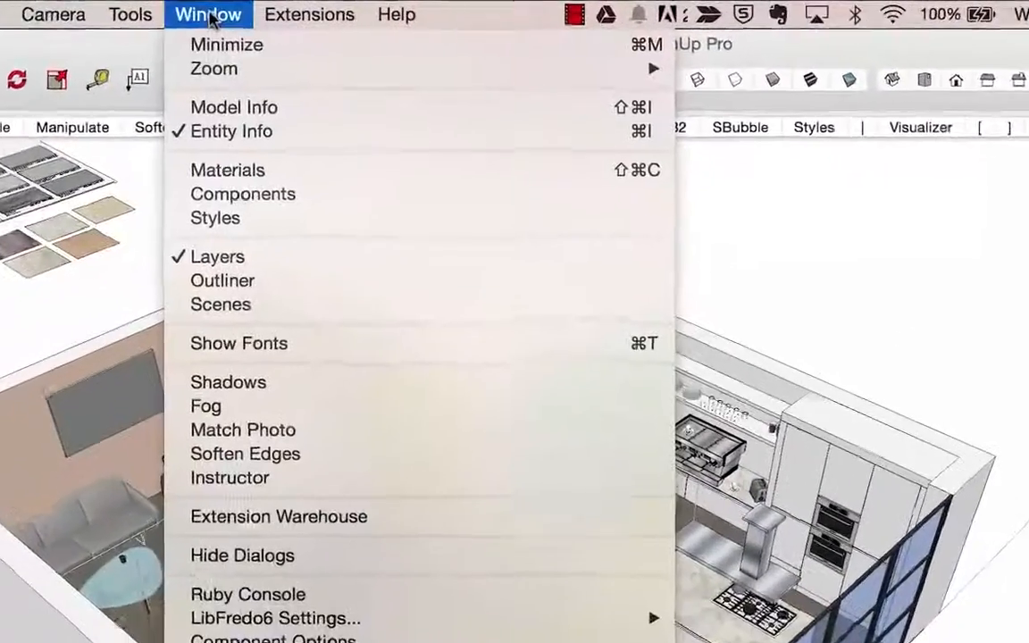
click(244, 126)
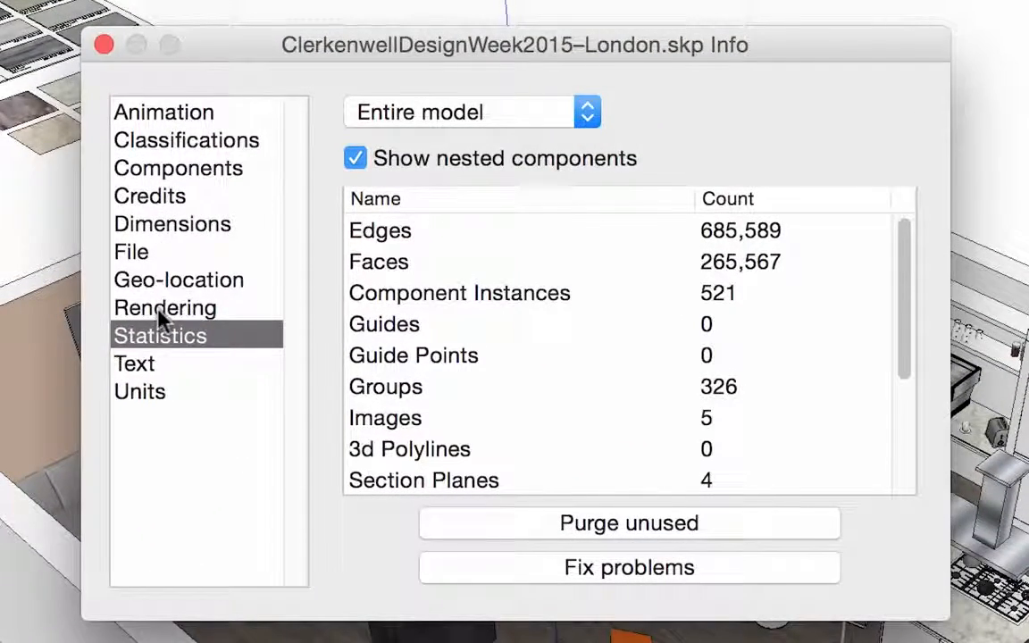
scroll(585, 375, down, 3)
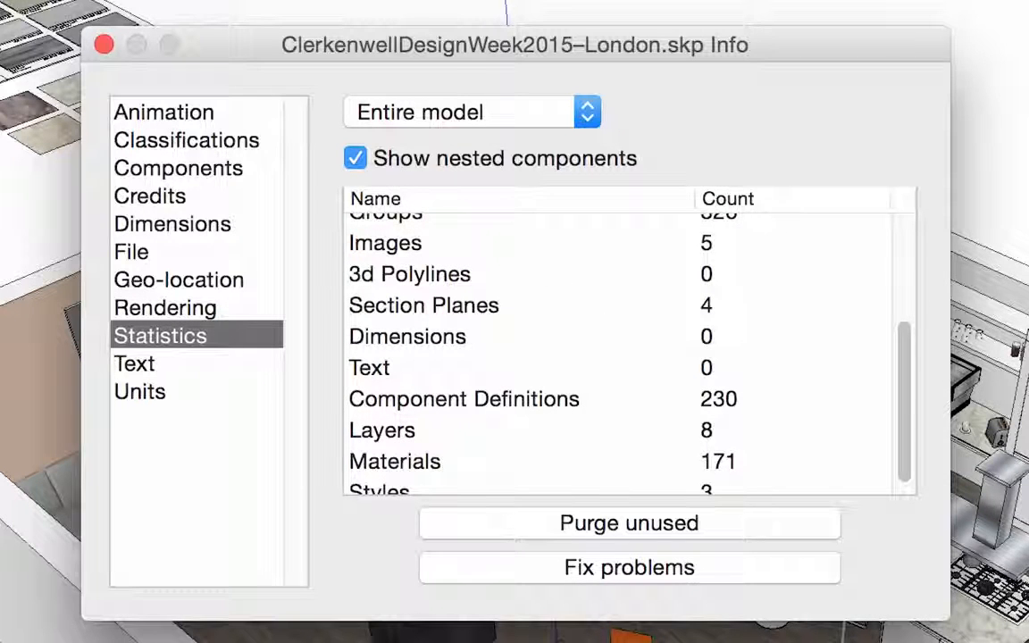
scroll(473, 362, down, 1)
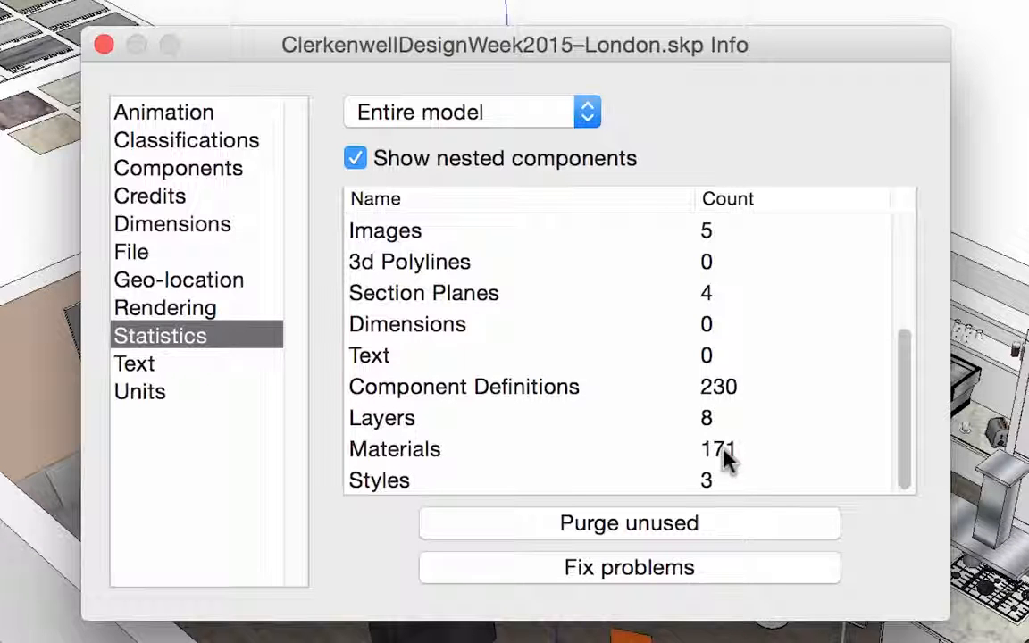
click(674, 528)
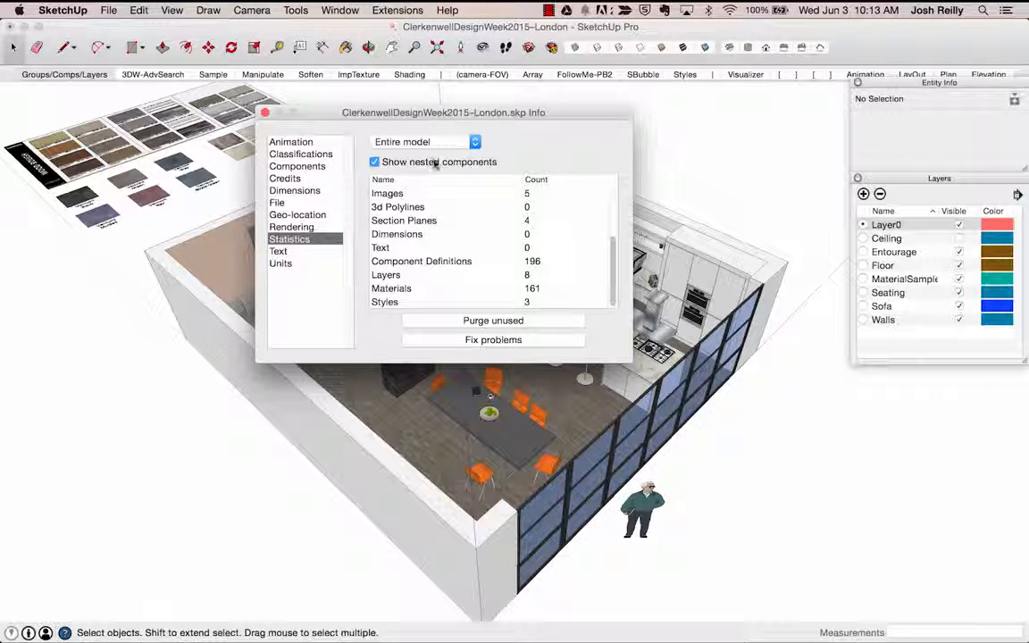
Reopen the materials palette beside the model statistics and check its list options
click(346, 46)
mouse_move(913, 288)
mouse_down()
mouse_move(930, 261)
mouse_move(815, 250)
mouse_up()
click(797, 465)
click(826, 502)
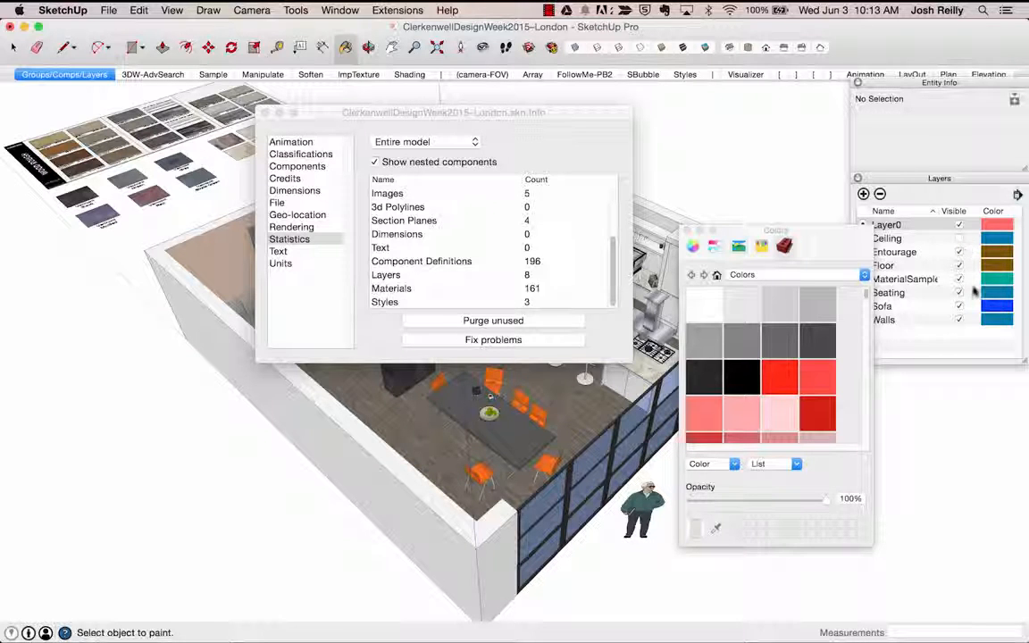
Purge the unused layers and close the materials palette
click(1018, 194)
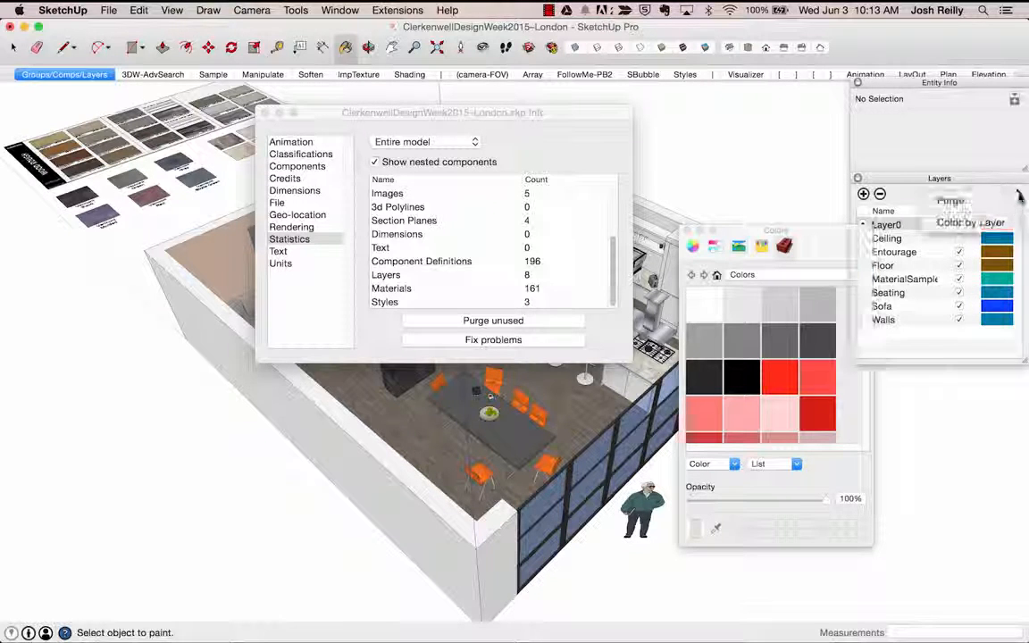
click(958, 203)
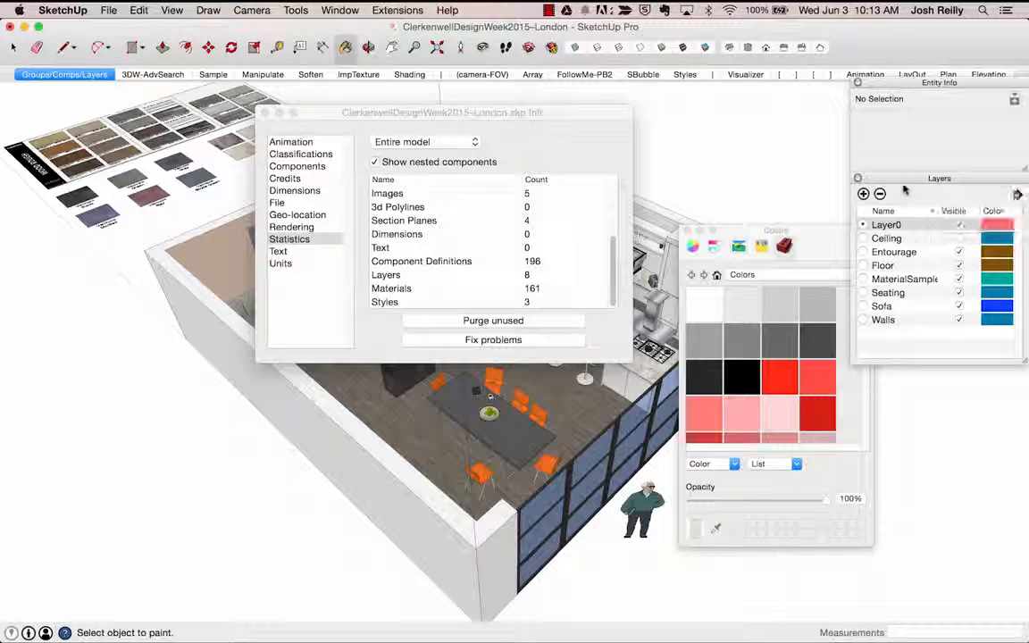
click(688, 231)
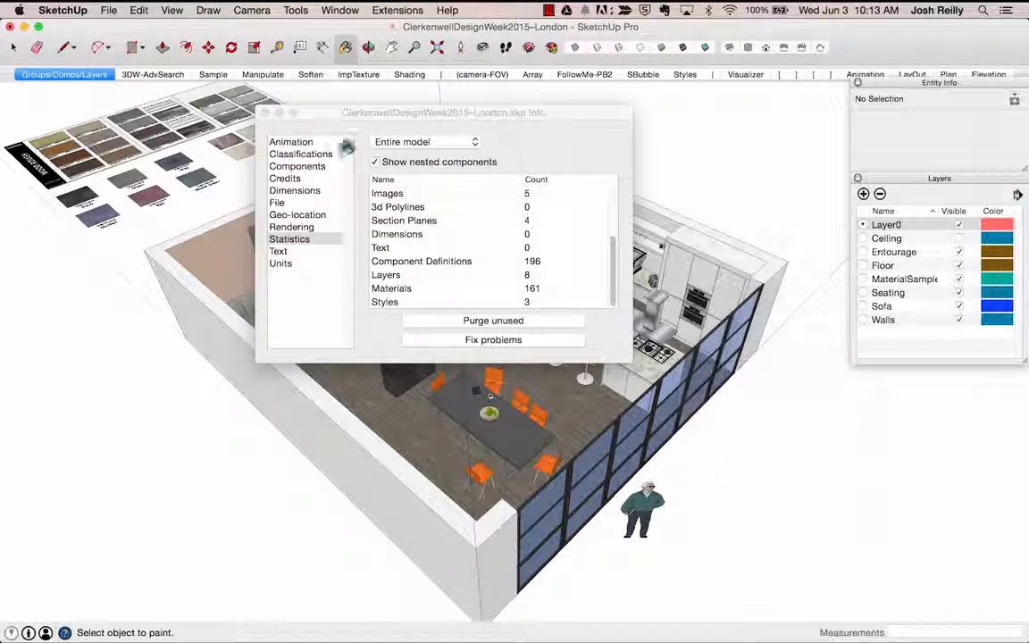
Return to the Model Info statistics and purge unused items once more
click(341, 9)
click(355, 63)
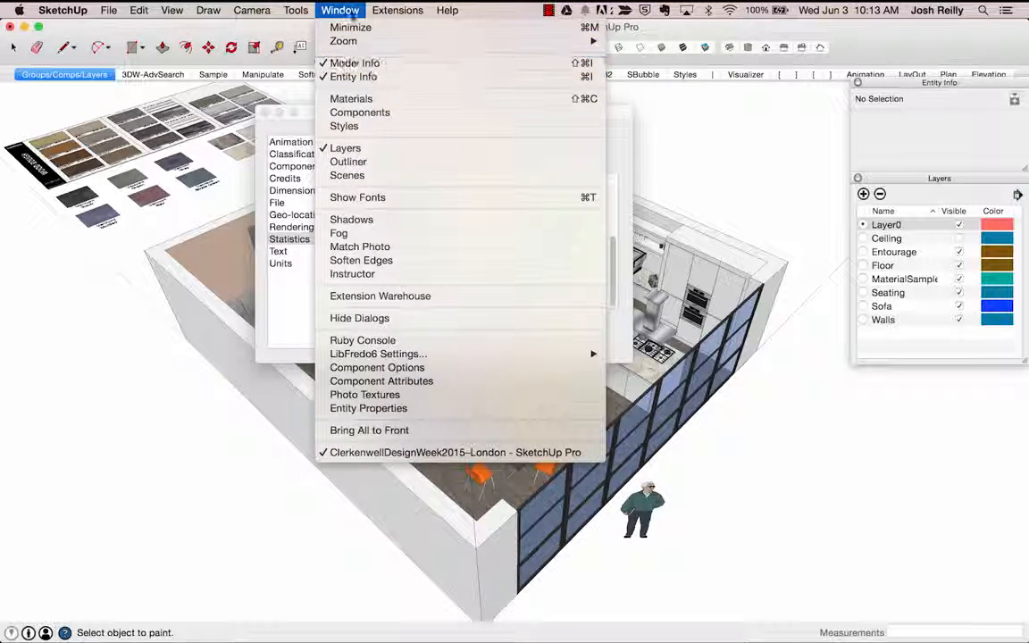
click(459, 320)
Go through the Sample scene to the Manipulate scene and activate the Select tool
click(213, 74)
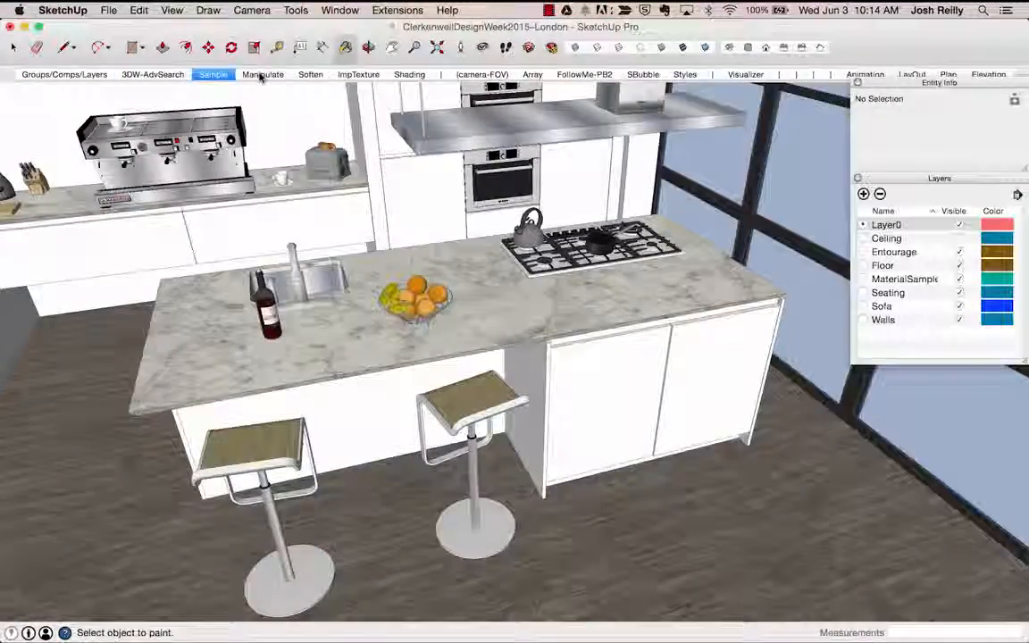
click(262, 75)
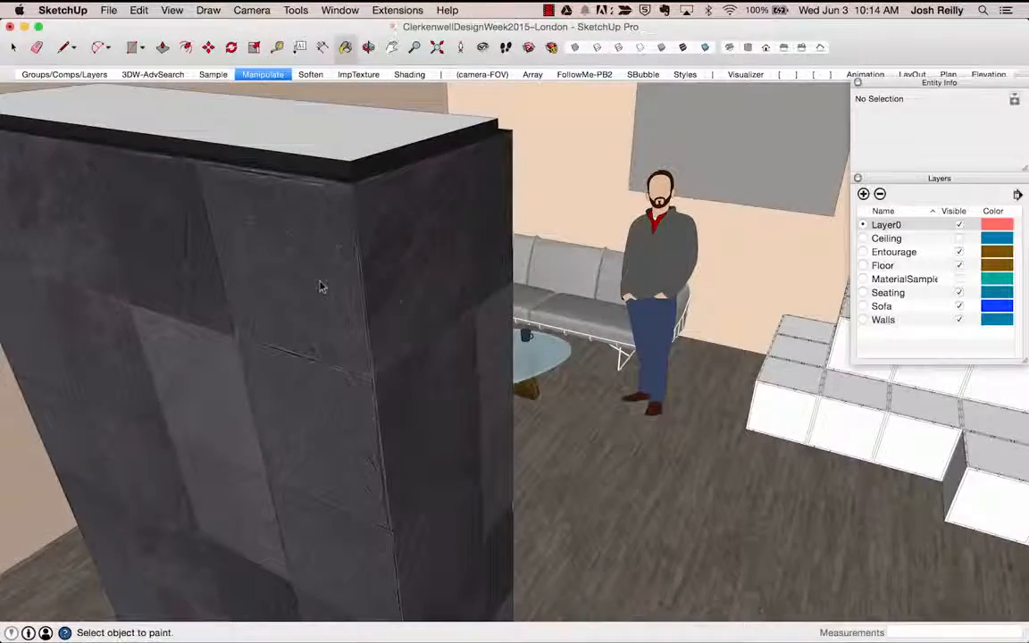
key(space)
Open the dark fireplace column for editing and enlarge its front face texture with Texture Position so it spans the full face width
middle_drag(252, 287, 285, 250)
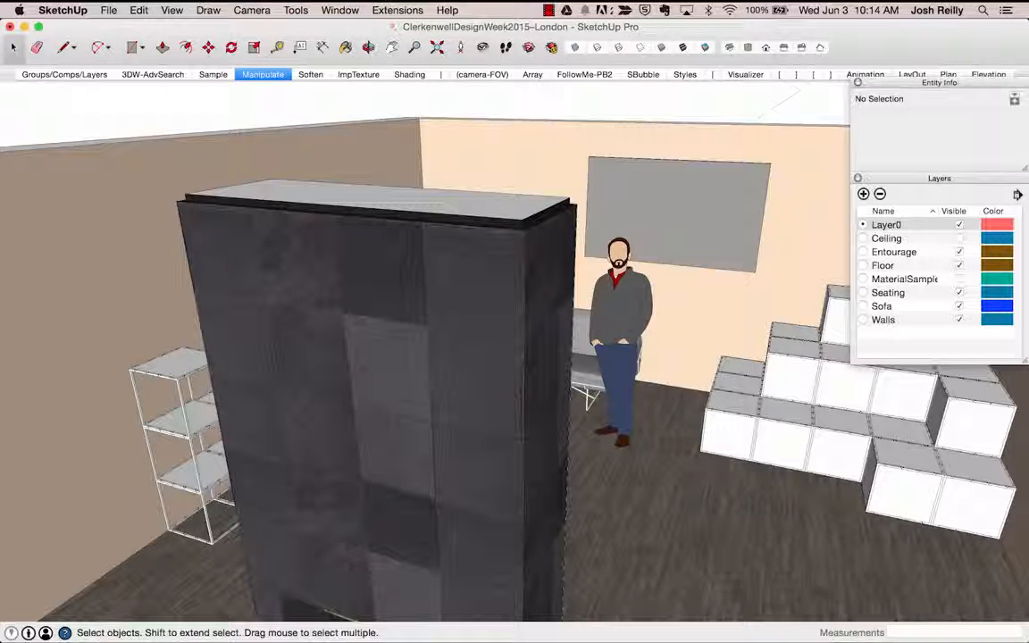
middle_drag(407, 272, 375, 272)
double_click(433, 262)
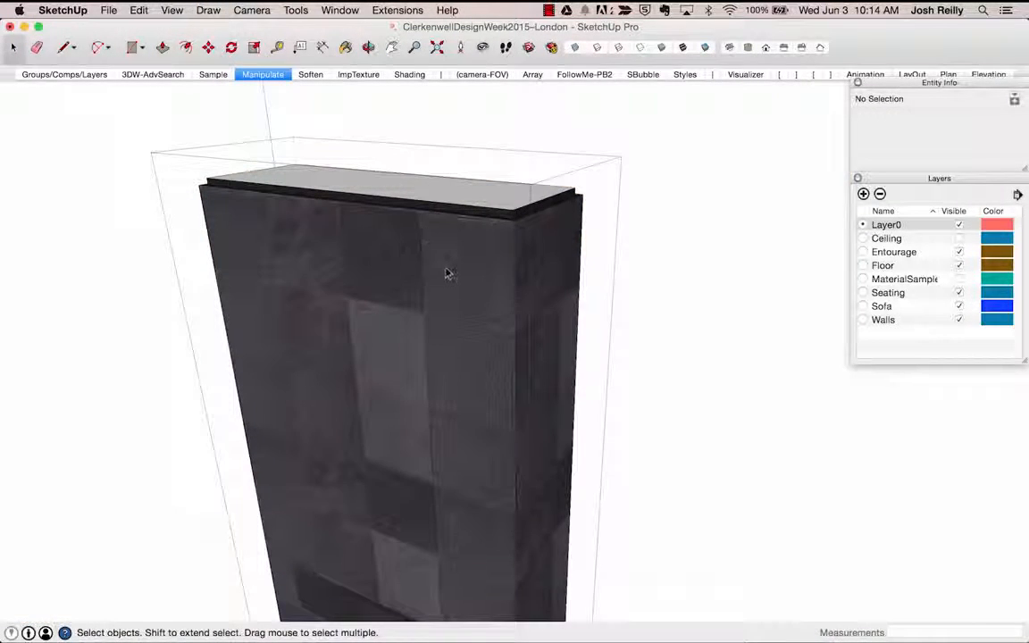
click(444, 272)
right_click(449, 258)
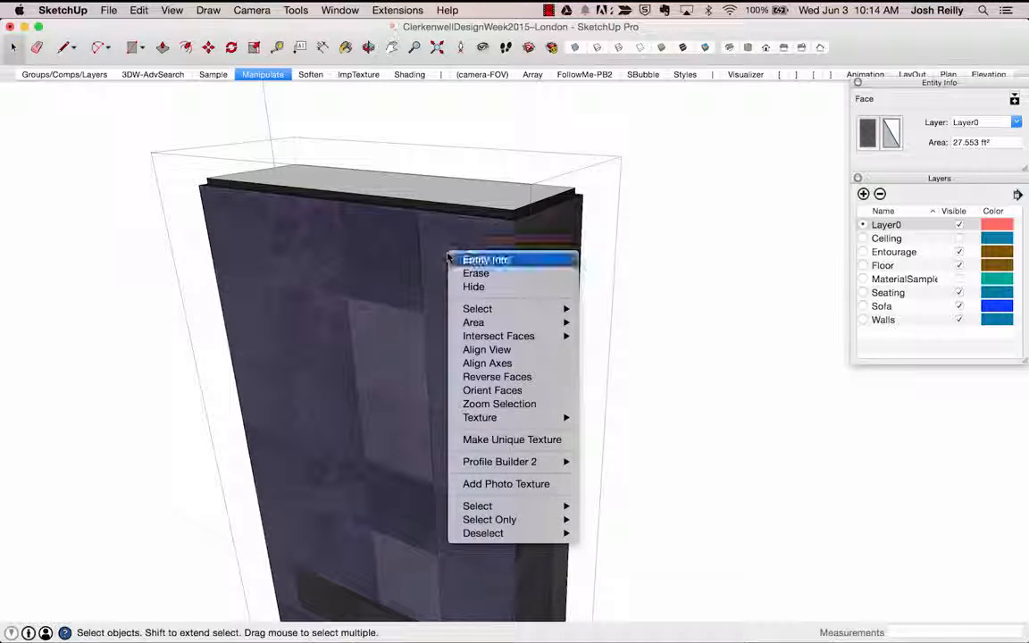
mouse_move(489, 419)
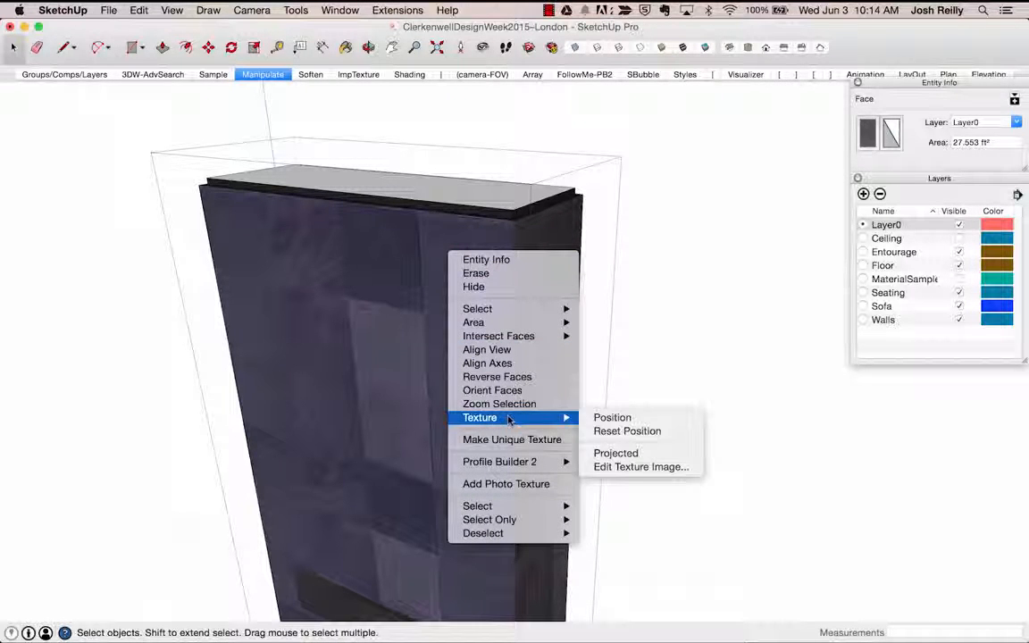
click(594, 419)
middle_drag(438, 319, 484, 295)
scroll(578, 312, up, 2)
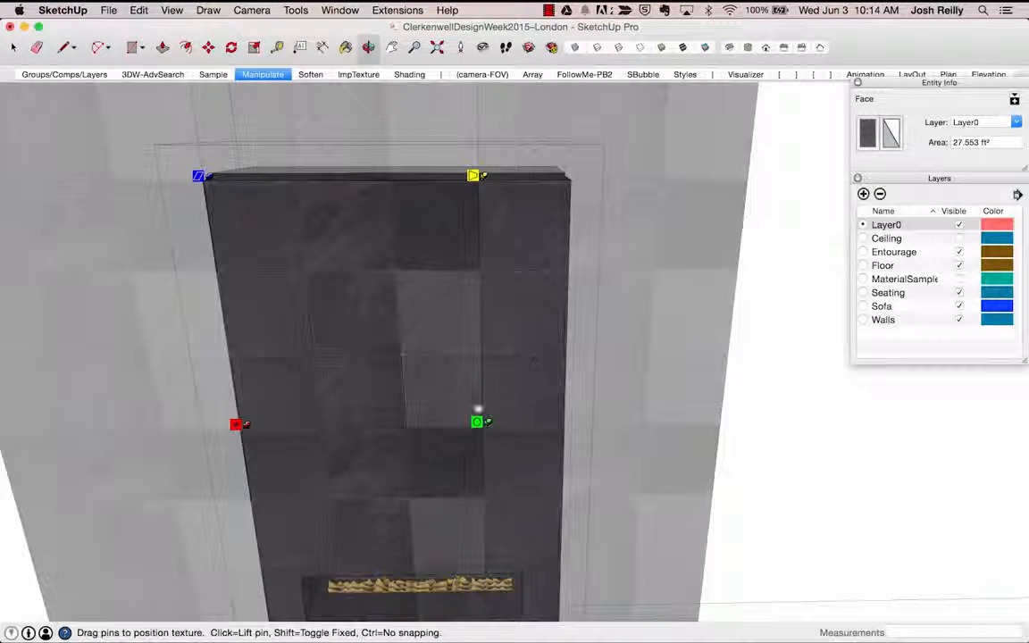
mouse_move(482, 424)
mouse_down()
mouse_move(516, 422)
mouse_move(495, 422)
mouse_up()
mouse_move(426, 357)
mouse_down()
mouse_move(426, 373)
mouse_move(463, 361)
mouse_move(412, 352)
mouse_up()
drag(482, 424, 563, 420)
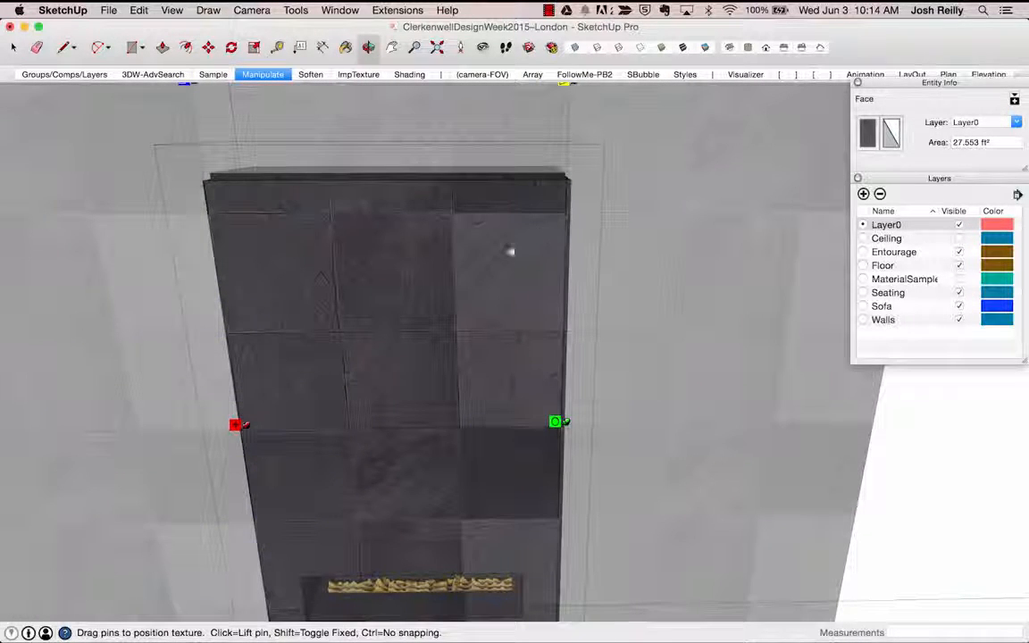
Slide the front face texture so its tile joint aligns with the column's upper edge, and finish positioning
drag(507, 256, 487, 222)
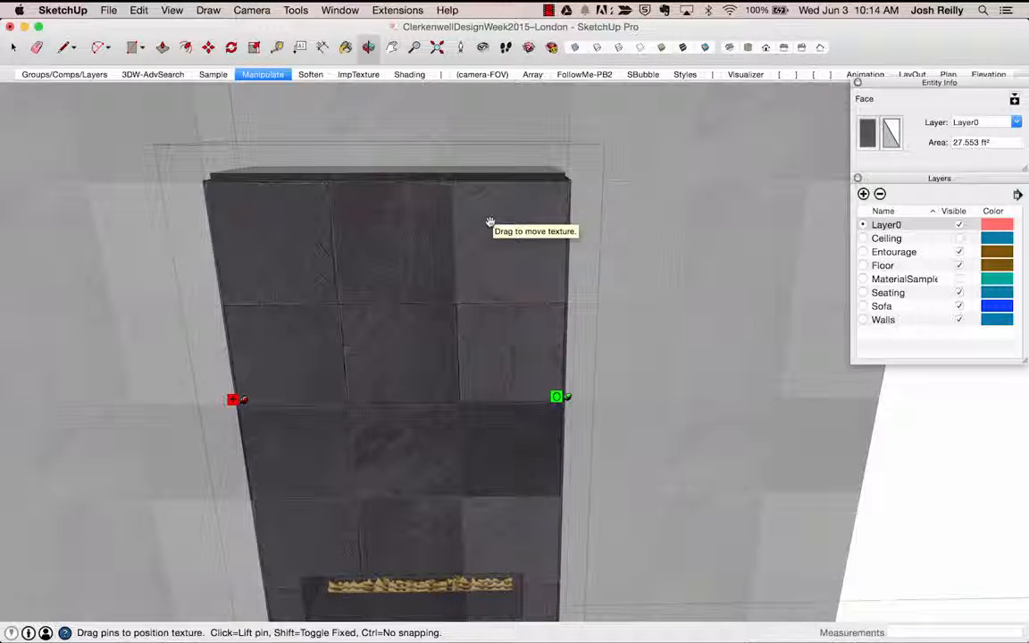
right_click(489, 221)
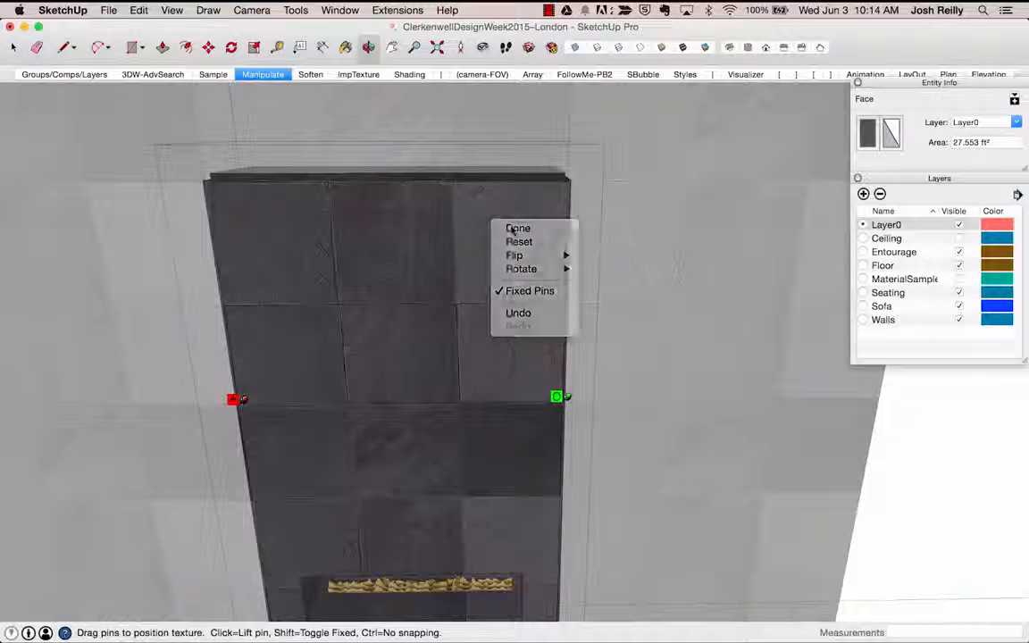
click(506, 227)
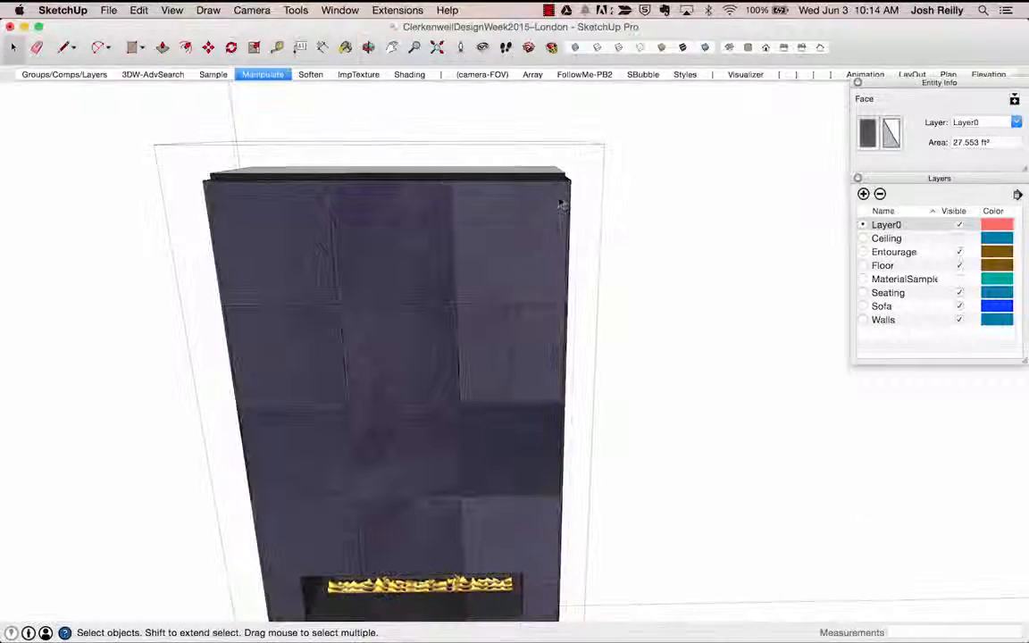
Select the column's adjoining side face and sample the repositioned front texture with the Paint Bucket
middle_drag(575, 201, 478, 250)
click(478, 276)
mouse_move(478, 275)
middle_down()
mouse_move(409, 306)
mouse_move(379, 292)
mouse_move(473, 282)
middle_up()
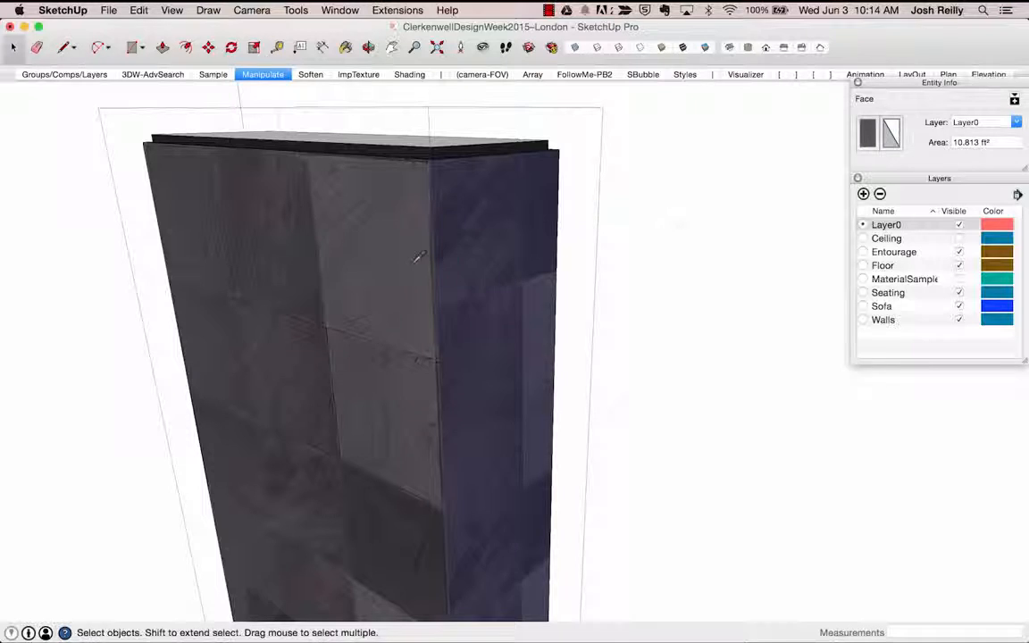
key(b)
key(super)
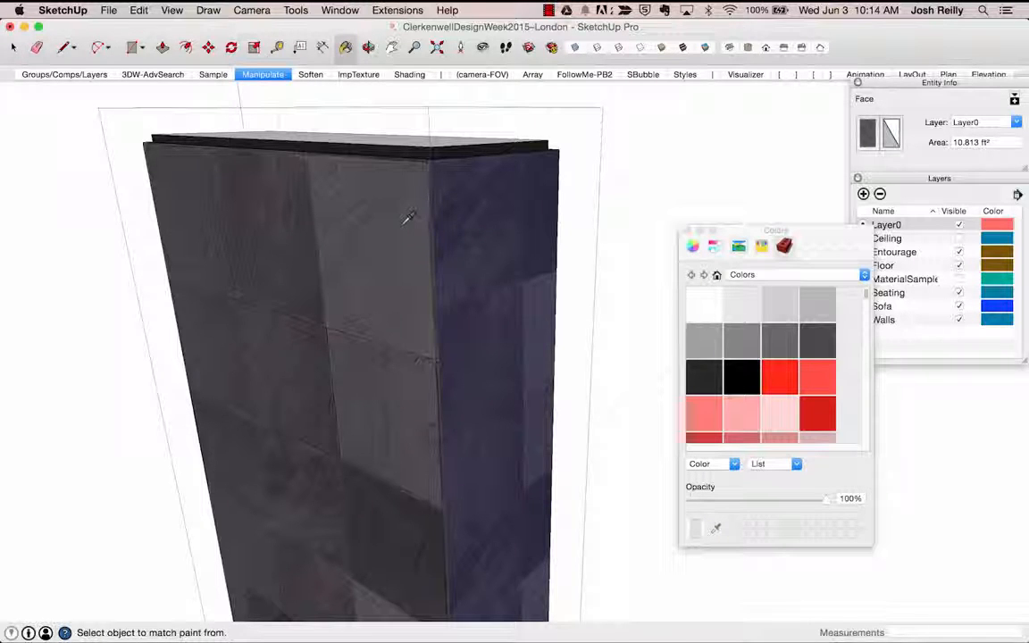
super+click(407, 217)
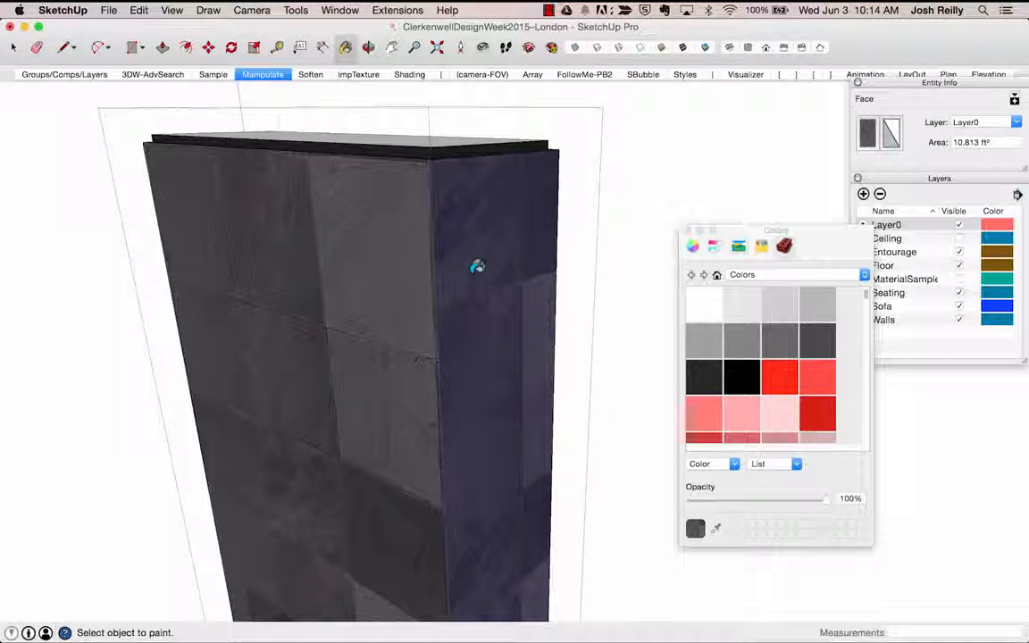
mouse_move(474, 269)
middle_down()
mouse_move(471, 278)
mouse_move(259, 248)
mouse_move(421, 237)
mouse_move(505, 278)
mouse_move(391, 260)
mouse_move(390, 269)
mouse_move(487, 284)
middle_up()
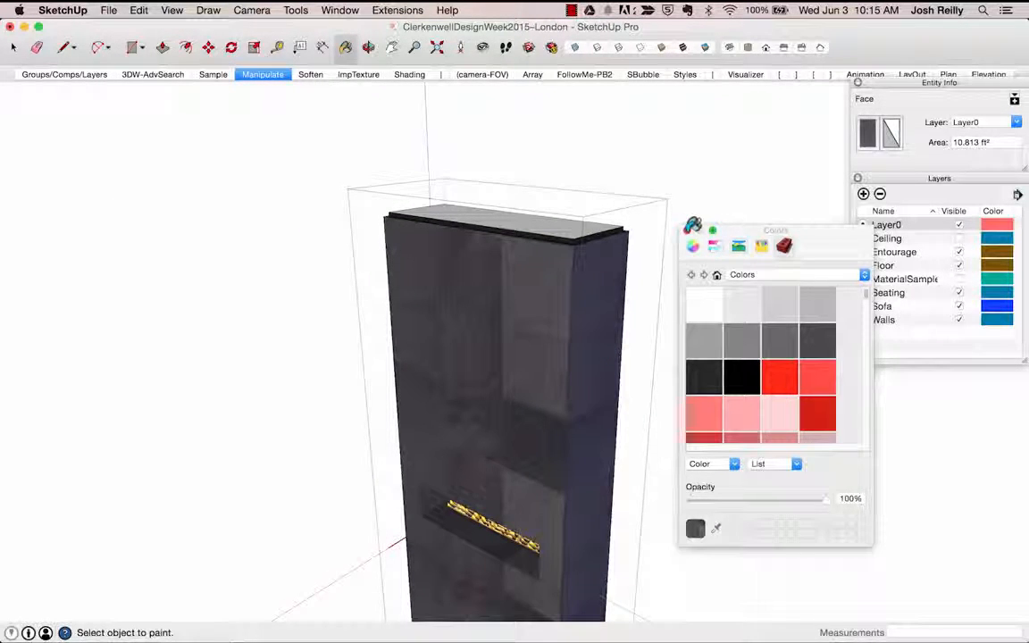
Close the materials palette, return to the Select tool and leave the column's editing context
click(687, 230)
key(space)
click(704, 234)
middle_drag(604, 249, 465, 324)
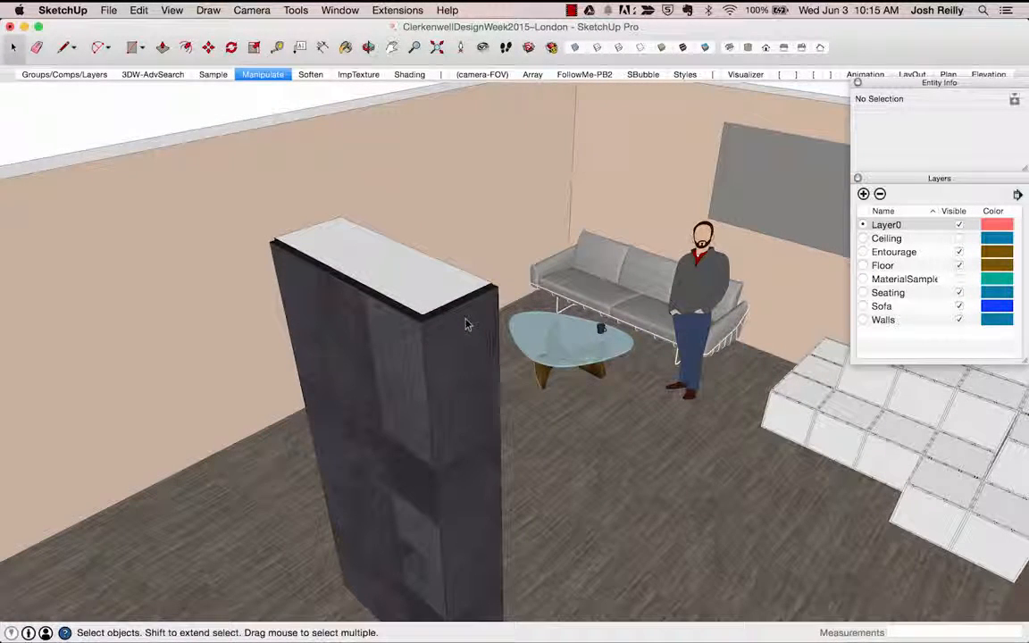
Go to the Soften scene and open the sofa's front-left seat cushion for editing
click(313, 75)
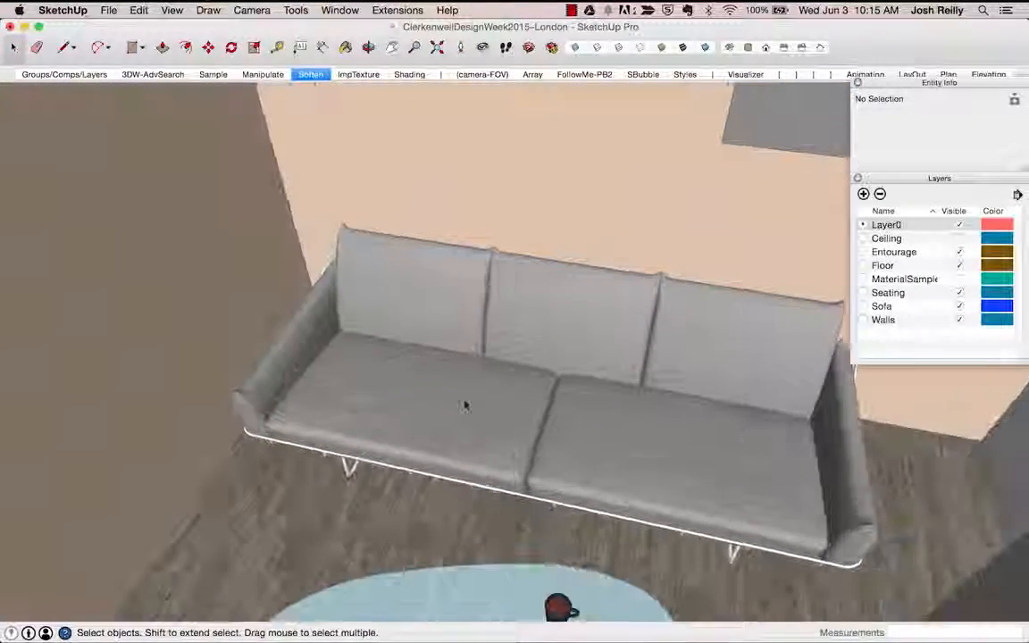
double_click(461, 409)
click(461, 409)
middle_drag(461, 407, 449, 330)
double_click(457, 399)
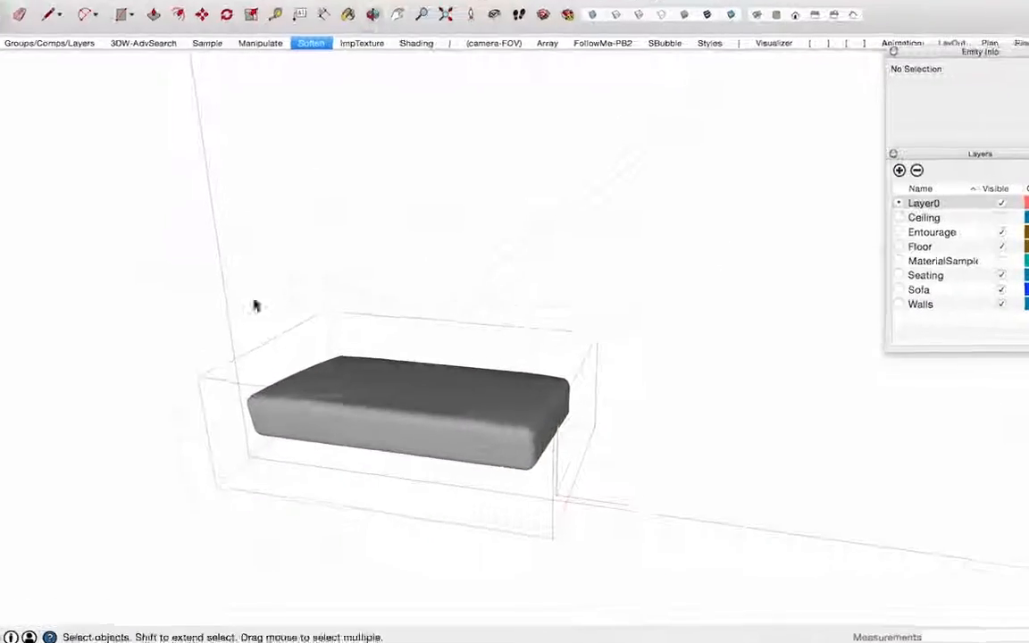
Display the seat cushion's hidden geometry, call up Soften/Smooth Edges for the selected mesh and clear the selection
right_click(433, 331)
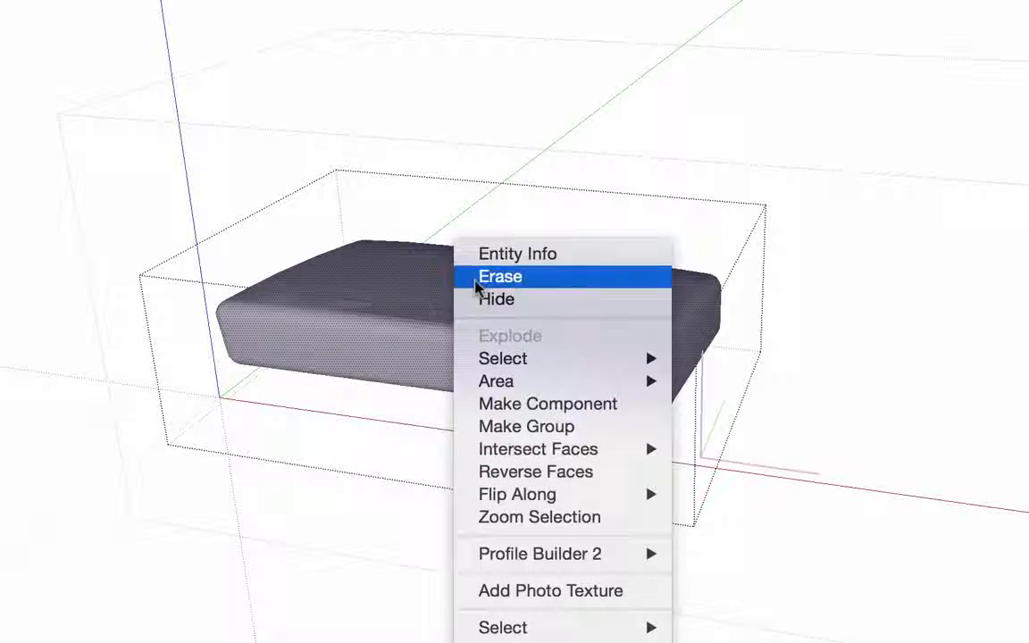
click(572, 473)
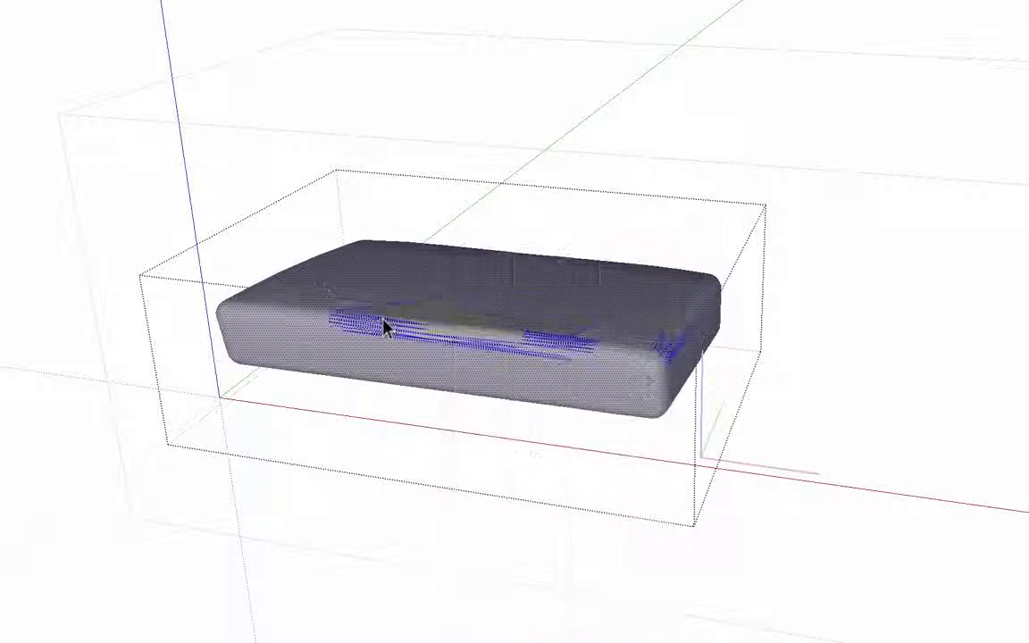
right_click(511, 209)
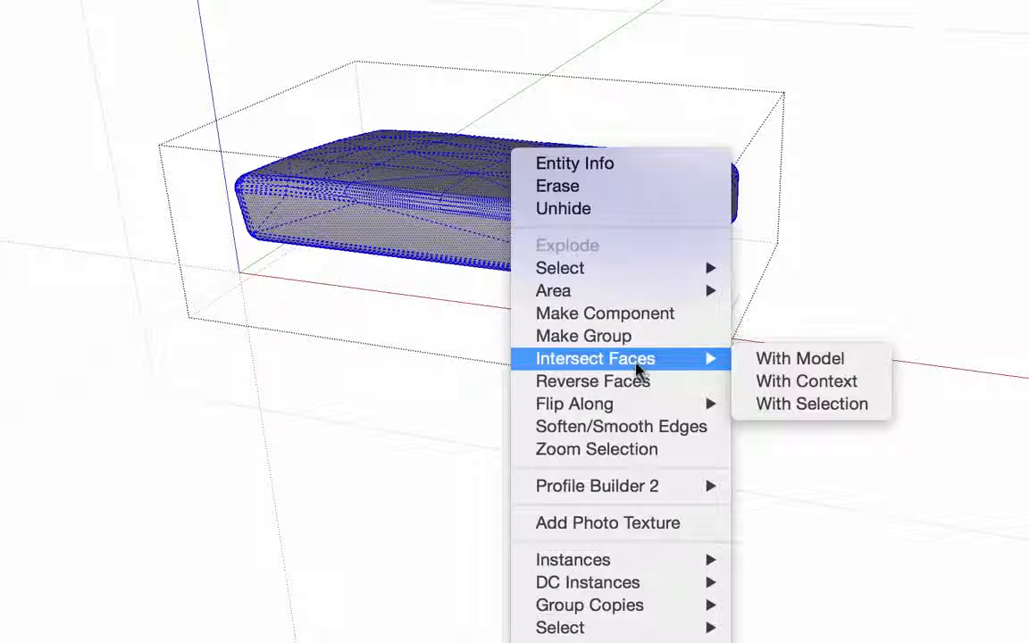
click(628, 429)
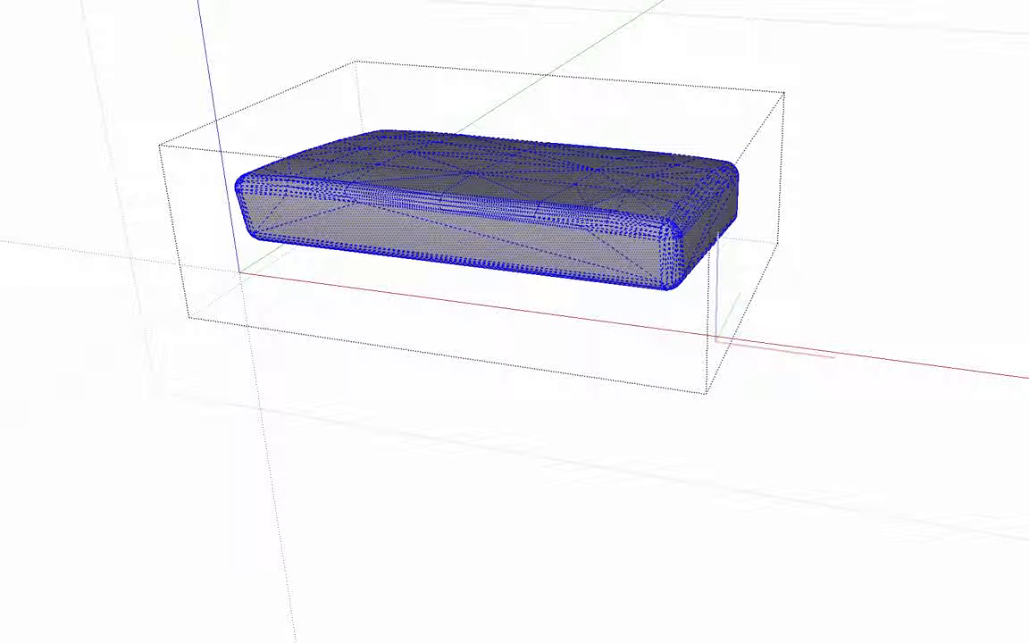
key(ctrl+t)
key(ctrl+z)
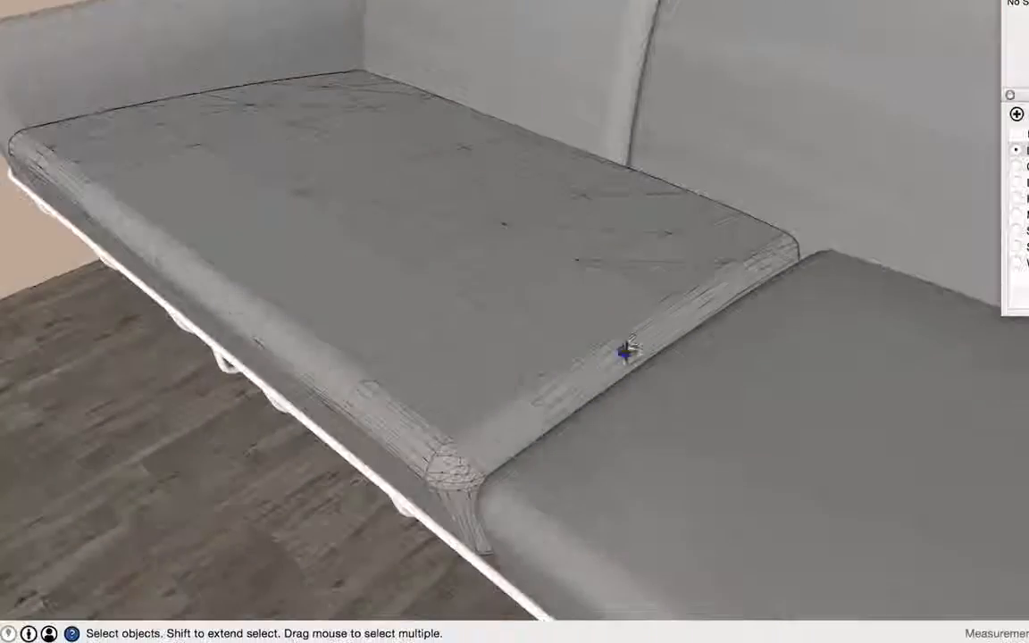
Reopen the seat cushion for editing and activate the Eraser tool at its rounded corner
middle_drag(624, 351, 590, 254)
scroll(589, 255, down, 6)
key(super+z)
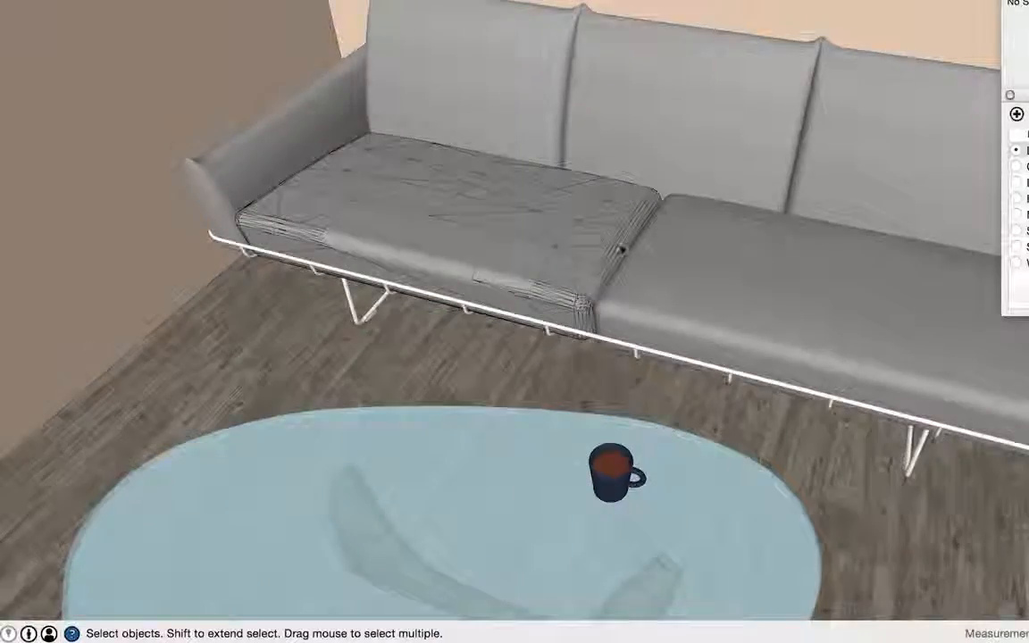
scroll(620, 249, up, 6)
mouse_move(586, 266)
middle_down()
mouse_move(516, 238)
mouse_move(582, 239)
middle_up()
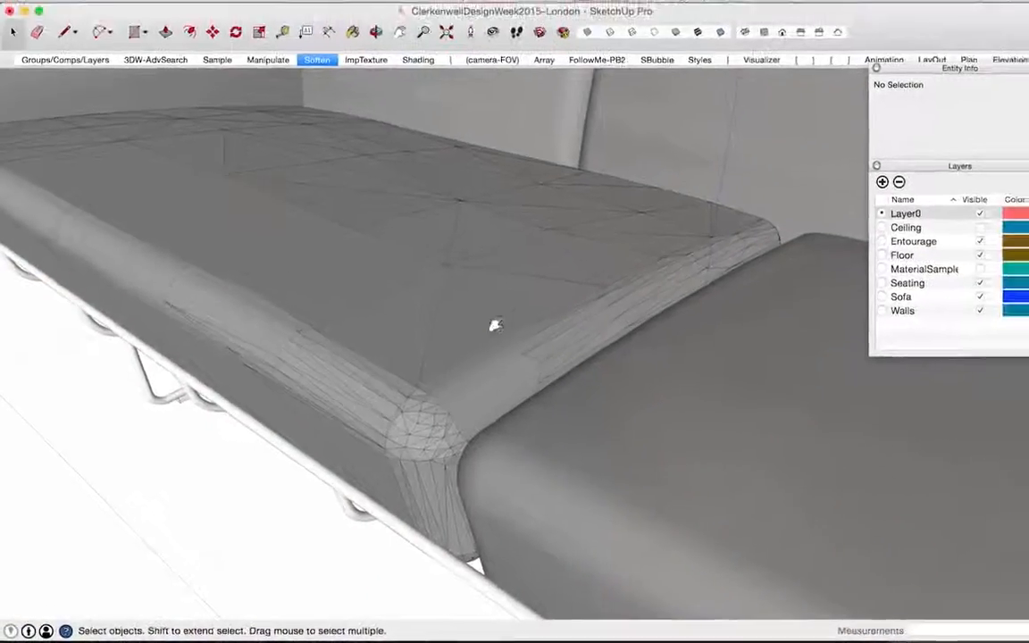
mouse_move(549, 322)
middle_down()
mouse_move(533, 299)
mouse_move(420, 268)
middle_up()
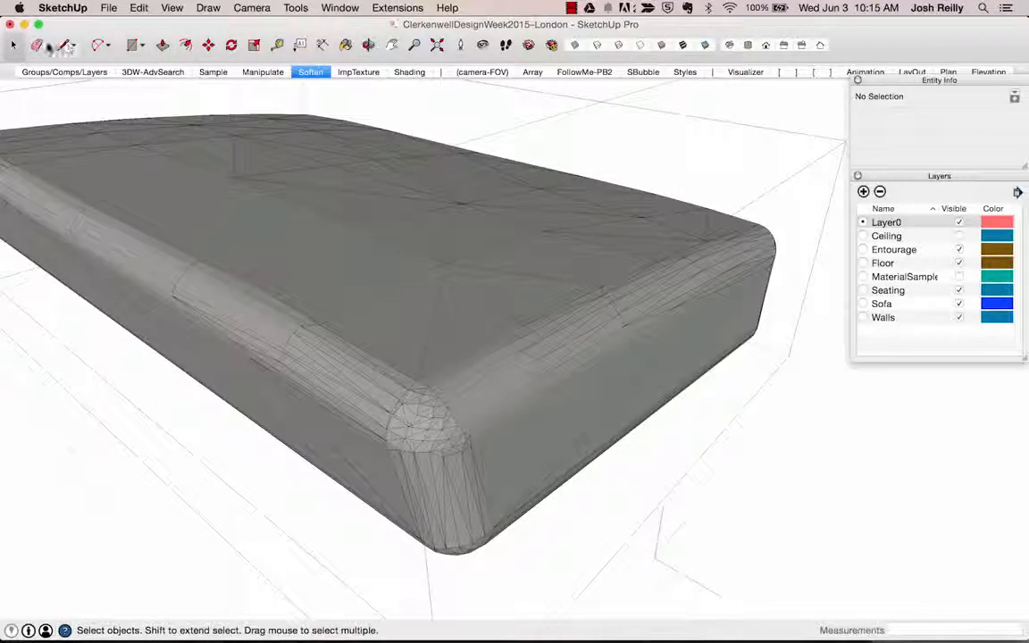
click(37, 45)
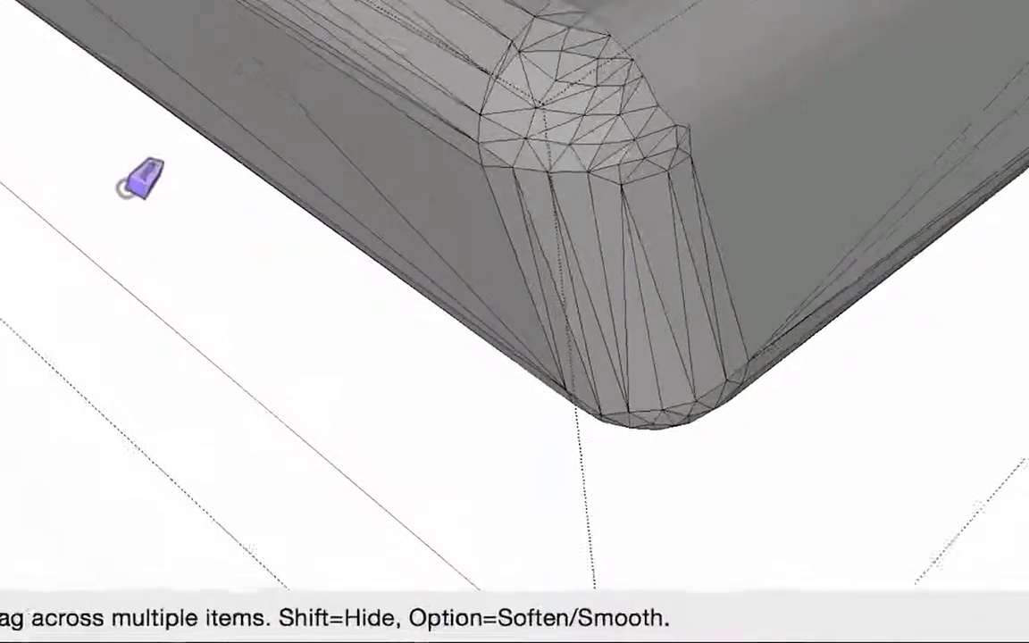
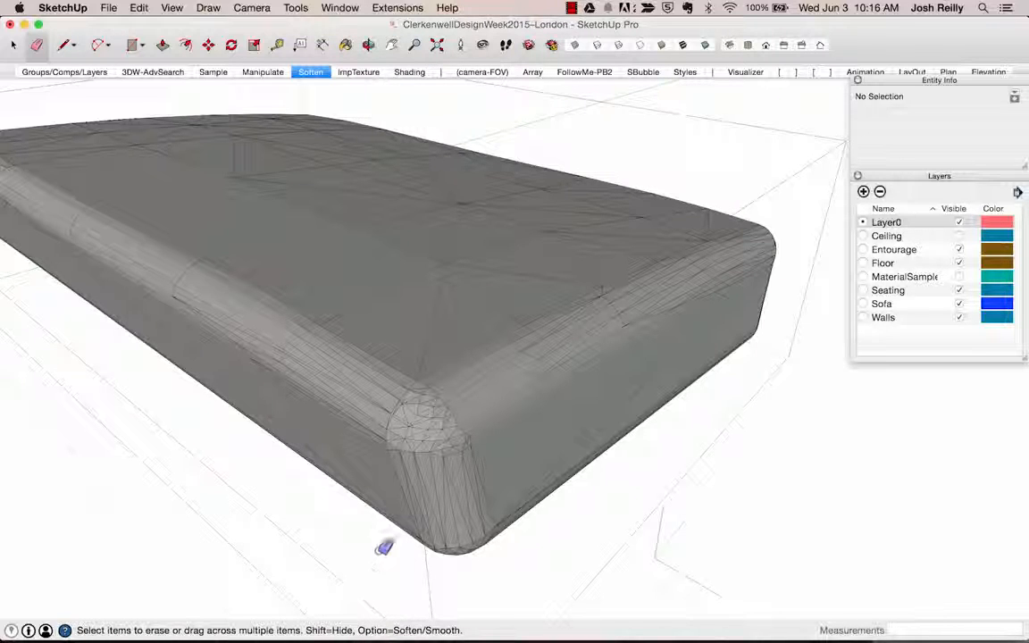
middle_drag(491, 437, 490, 399)
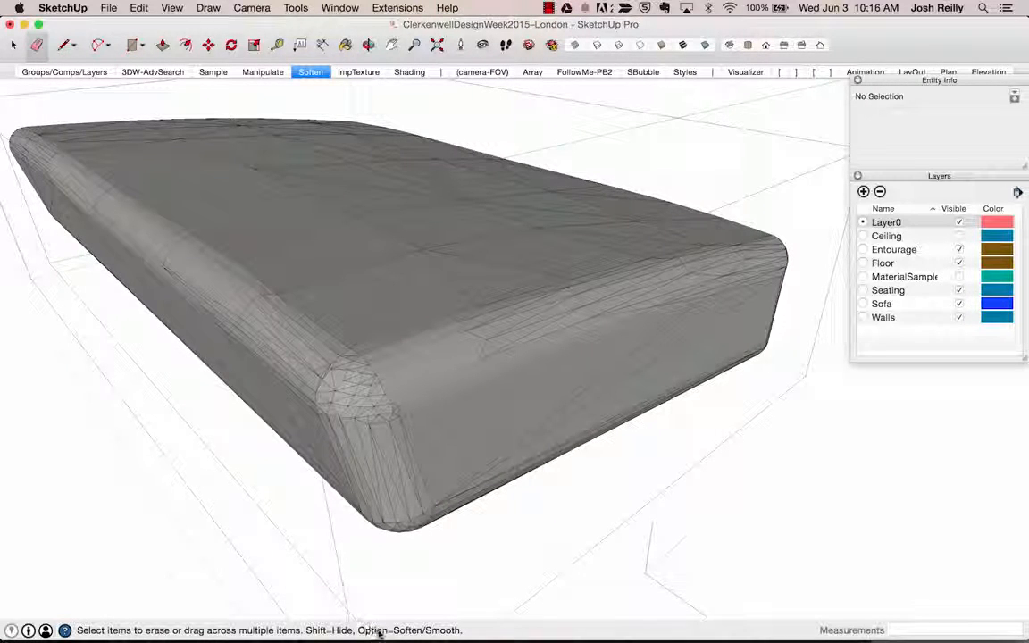
middle_drag(685, 280, 448, 264)
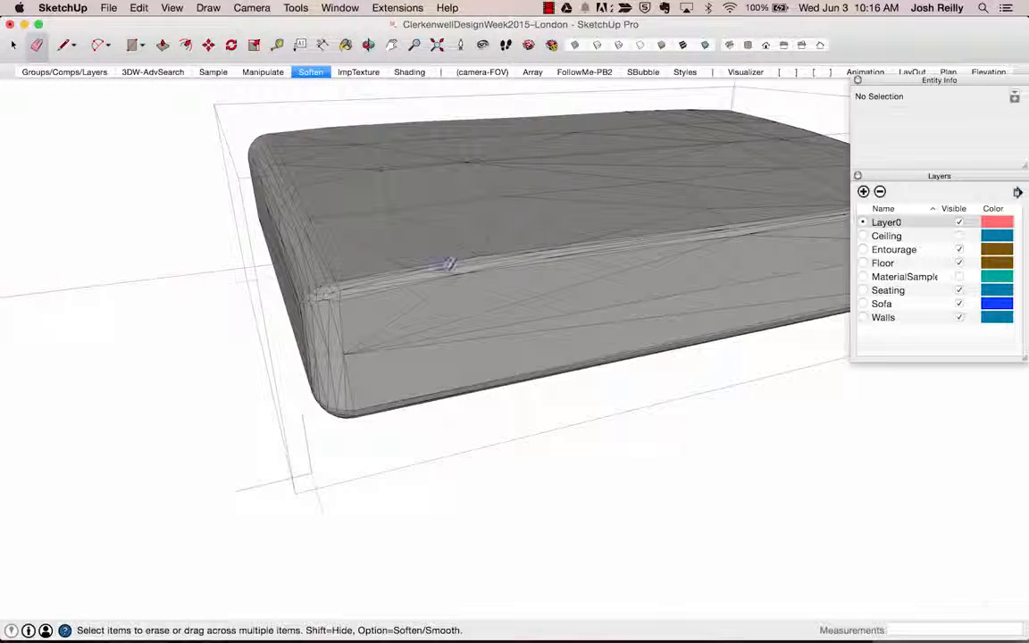
scroll(464, 344, up, 5)
scroll(467, 348, up, 3)
middle_drag(467, 351, 506, 295)
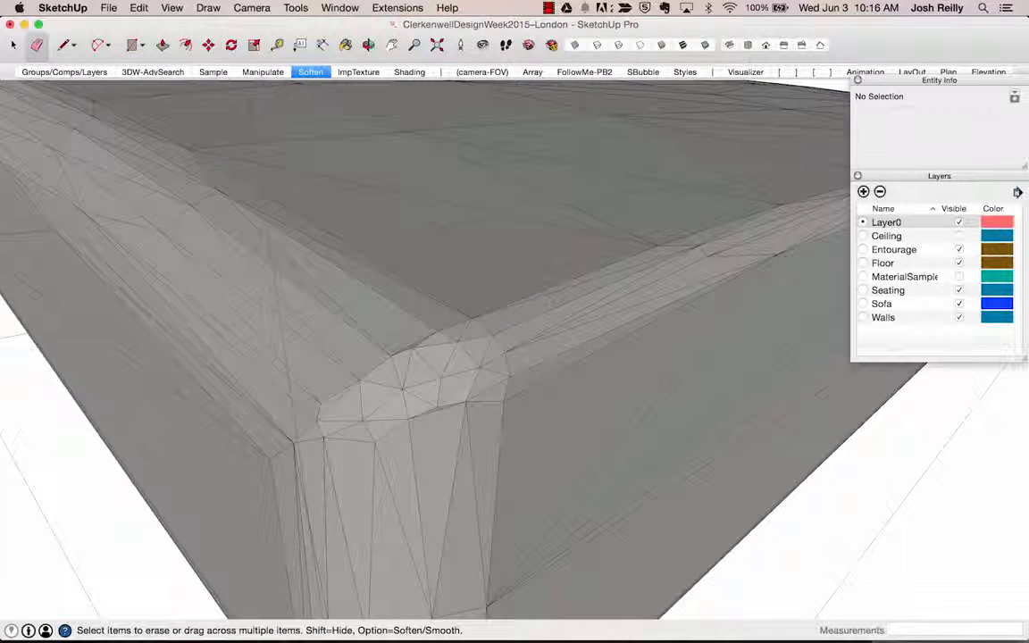
Try erasing edges on the cushion's upper surface beside the rounded corner, and undo the erasure
mouse_move(402, 280)
mouse_down()
mouse_move(357, 306)
mouse_move(352, 327)
mouse_up()
mouse_move(574, 330)
middle_down()
mouse_move(386, 420)
mouse_move(604, 332)
middle_up()
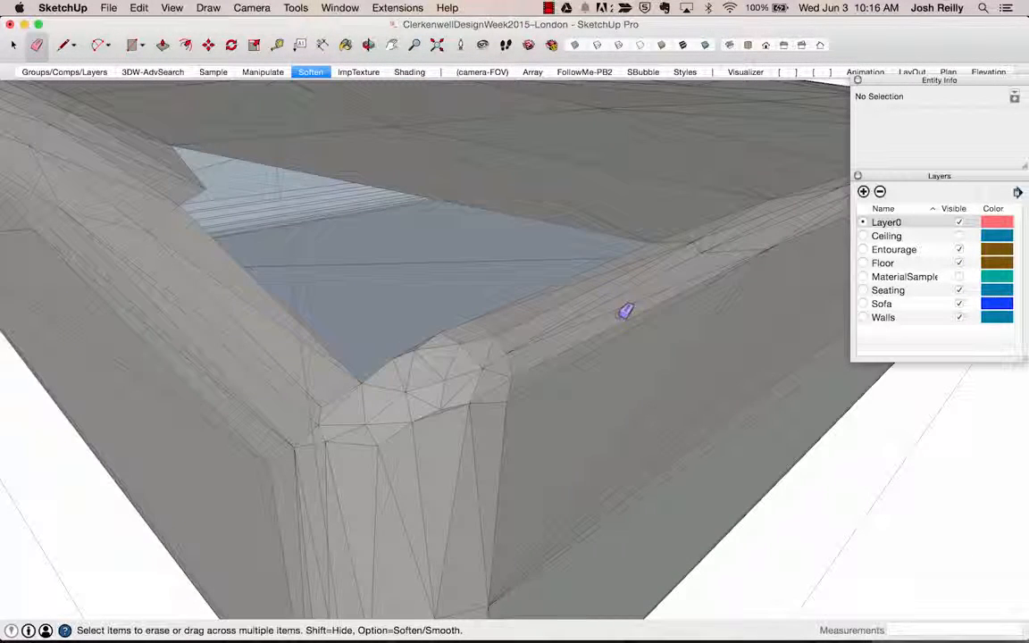
key(super+z)
Soften and smooth the mesh edges along both rounded upper borders meeting at the cushion's corner with the Eraser
mouse_move(567, 279)
middle_down()
mouse_move(487, 310)
mouse_move(536, 313)
middle_up()
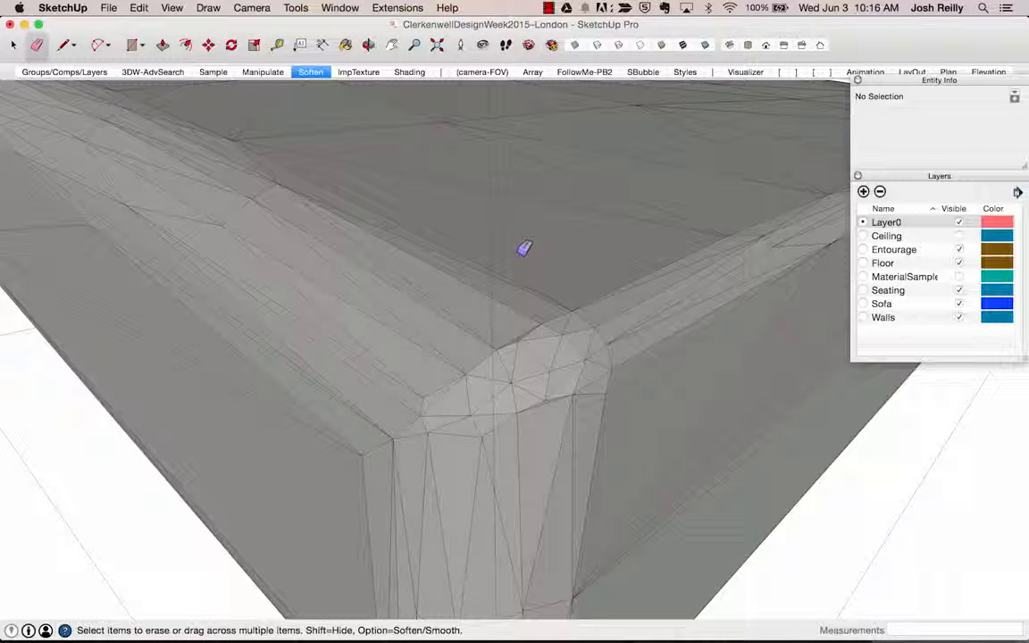
mouse_move(442, 235)
mouse_down()
mouse_move(357, 315)
mouse_move(342, 393)
mouse_up()
mouse_move(506, 333)
middle_down()
mouse_move(233, 212)
mouse_move(517, 292)
mouse_move(527, 277)
middle_up()
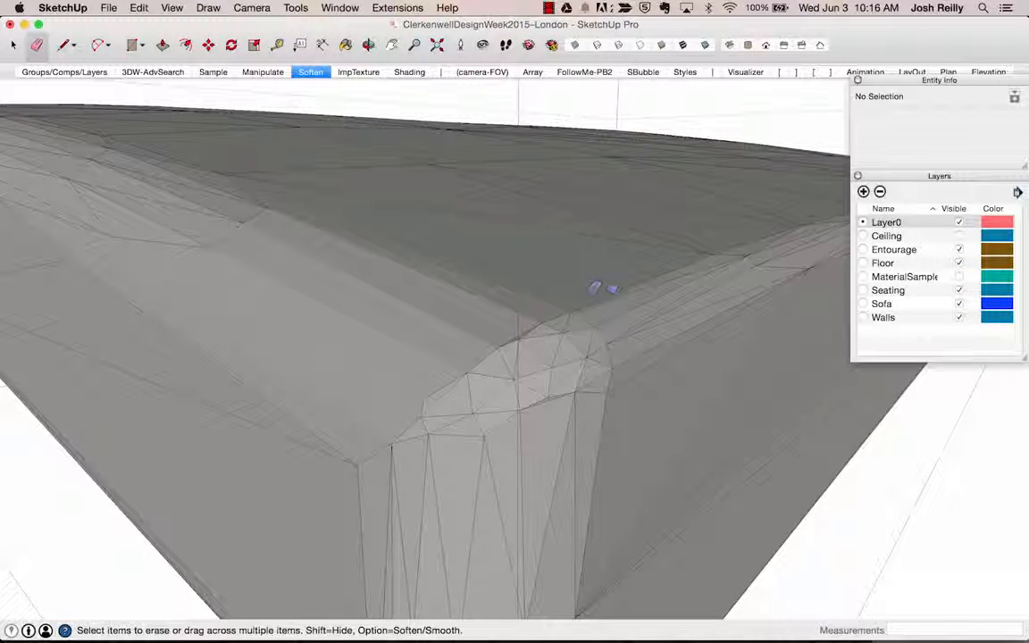
mouse_move(626, 294)
mouse_down()
mouse_move(645, 315)
mouse_move(655, 362)
mouse_up()
mouse_move(655, 363)
middle_down()
mouse_move(580, 351)
mouse_move(442, 378)
mouse_move(447, 363)
mouse_move(500, 332)
mouse_move(460, 329)
mouse_move(516, 365)
middle_up()
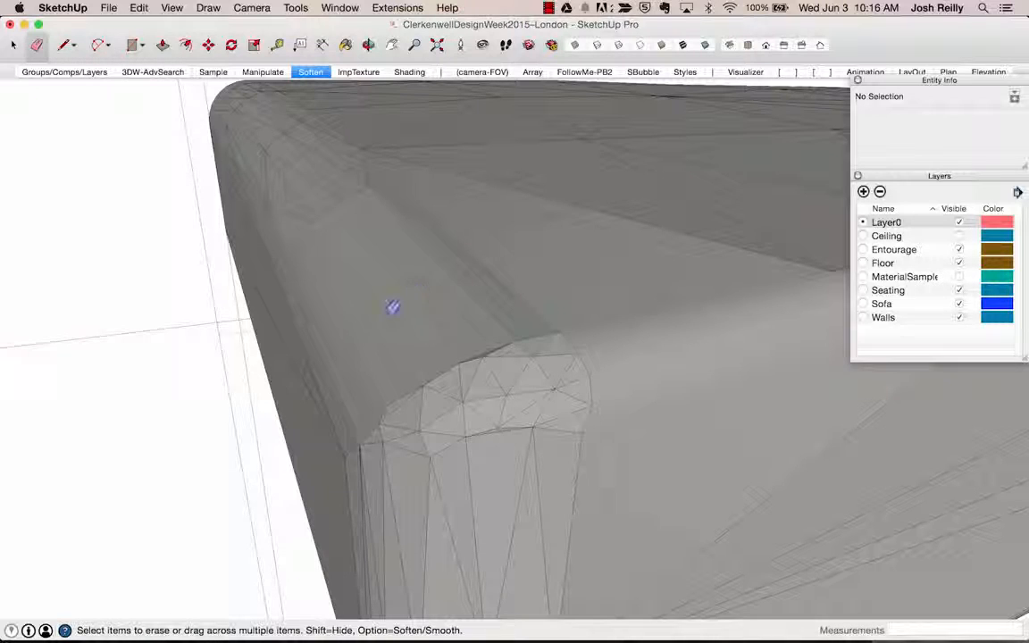
mouse_move(526, 321)
middle_down()
mouse_move(466, 287)
mouse_move(451, 309)
mouse_move(421, 292)
middle_up()
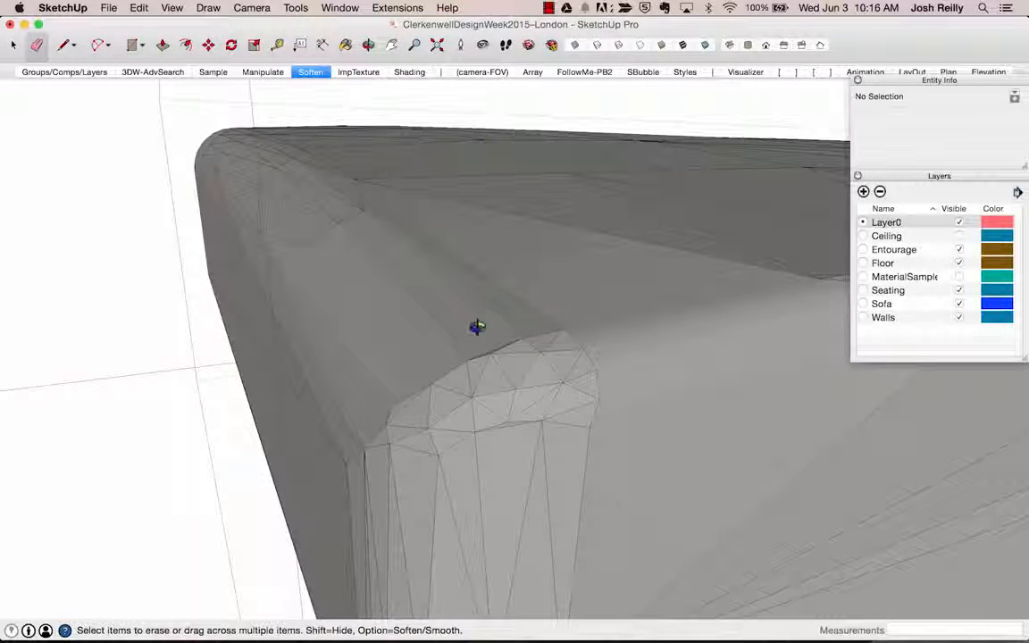
mouse_move(477, 327)
middle_down()
mouse_move(446, 309)
mouse_move(527, 311)
mouse_move(636, 287)
middle_up()
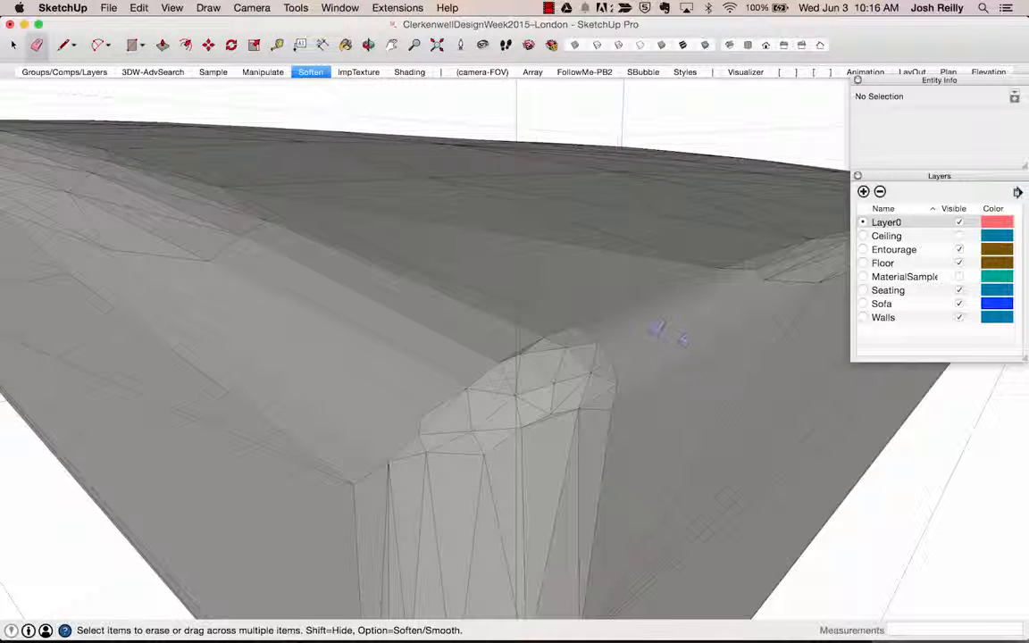
Examine the shading of the softened borders around the cushion's rounded corner from several angles, toggling the hidden geometry display
scroll(652, 331, up, 5)
mouse_move(574, 270)
middle_down()
mouse_move(650, 333)
mouse_move(708, 273)
middle_up()
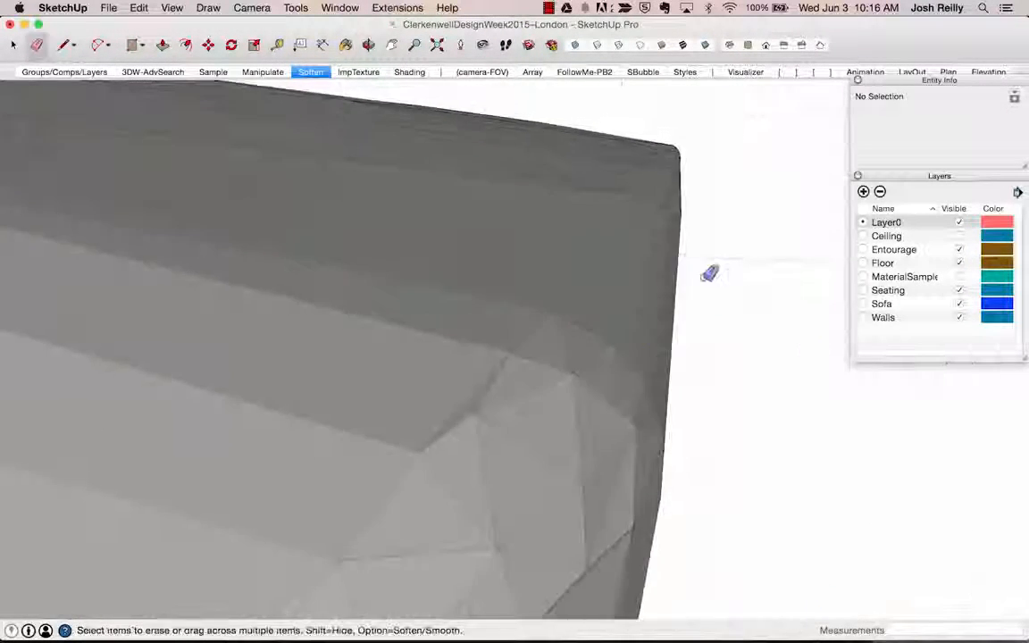
mouse_move(636, 265)
middle_down()
mouse_move(645, 308)
mouse_move(549, 274)
mouse_move(681, 361)
middle_up()
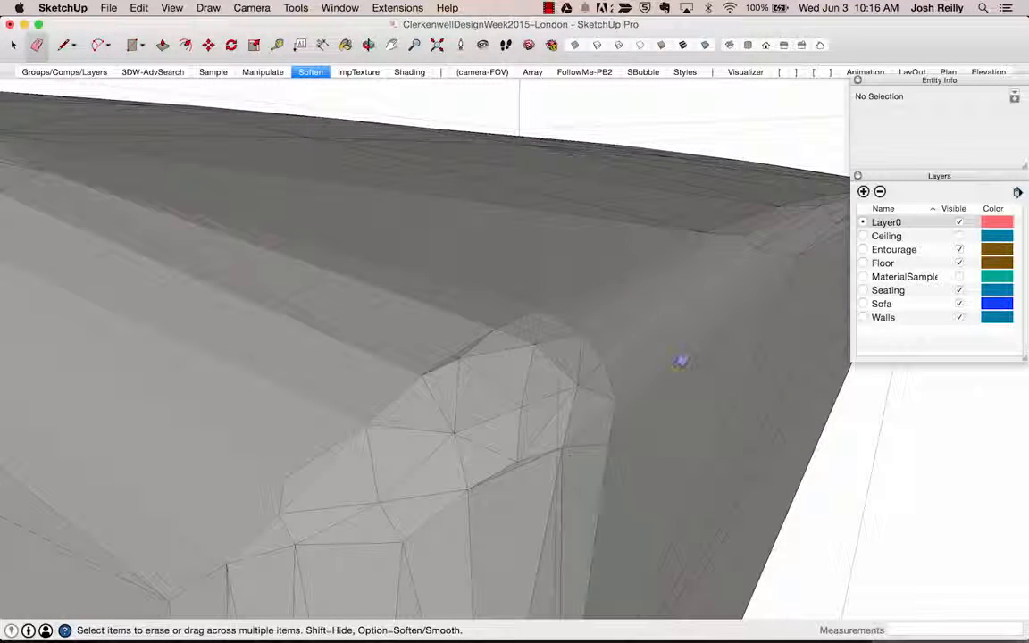
middle_drag(631, 278, 460, 293)
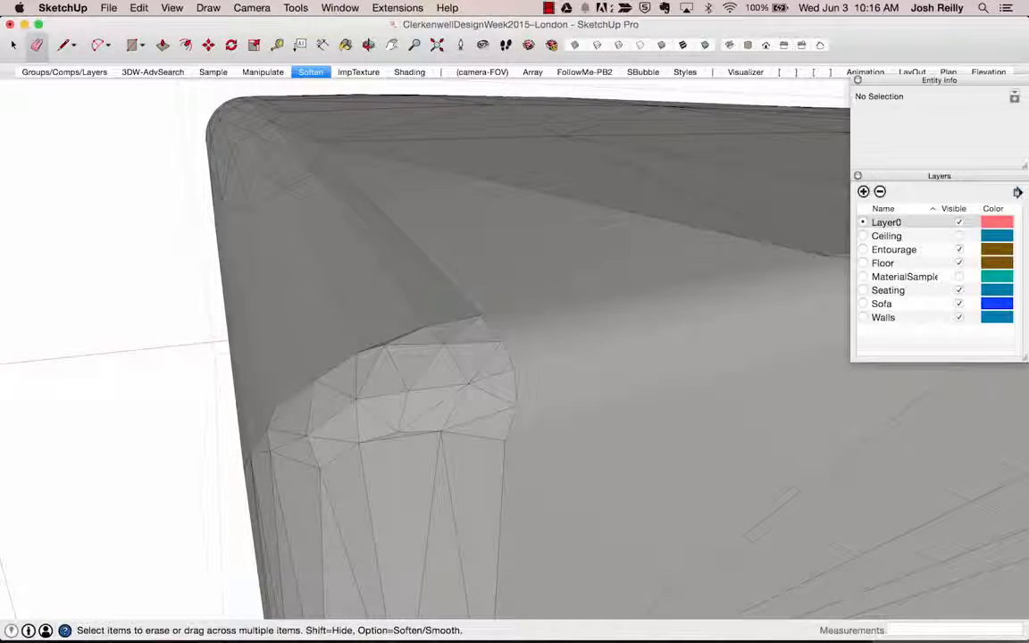
mouse_move(379, 276)
middle_down()
mouse_move(416, 301)
mouse_move(434, 154)
middle_up()
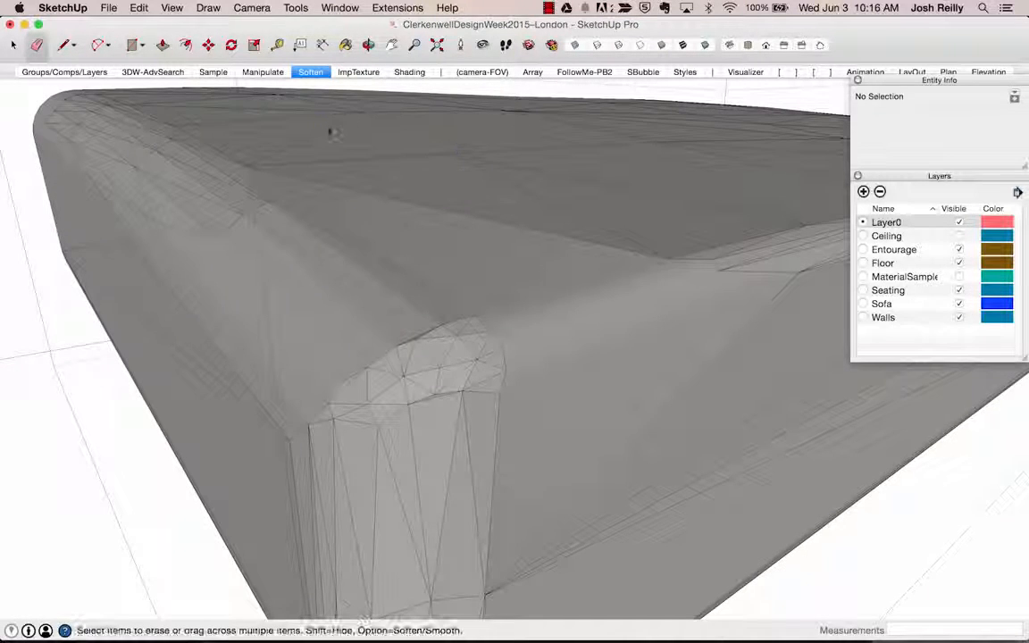
click(172, 8)
click(211, 61)
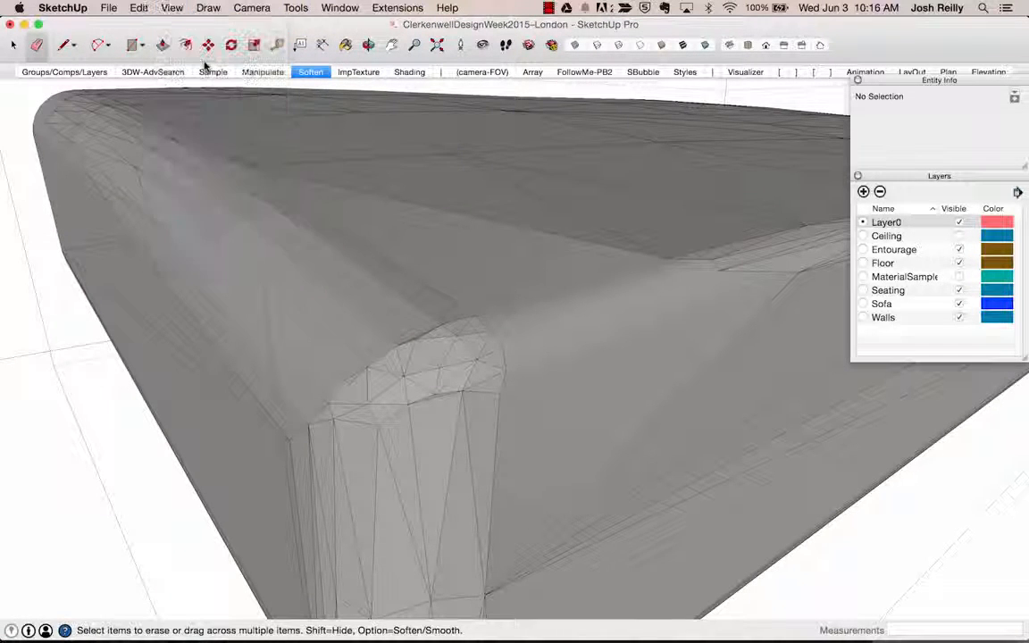
middle_drag(310, 276, 384, 294)
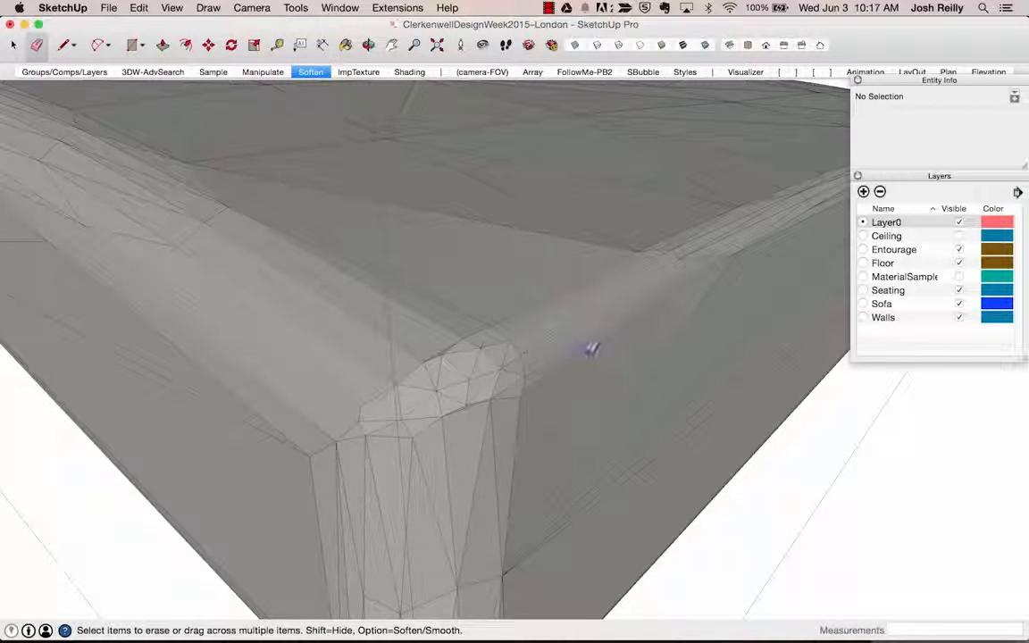
scroll(532, 297, down, 6)
key(space)
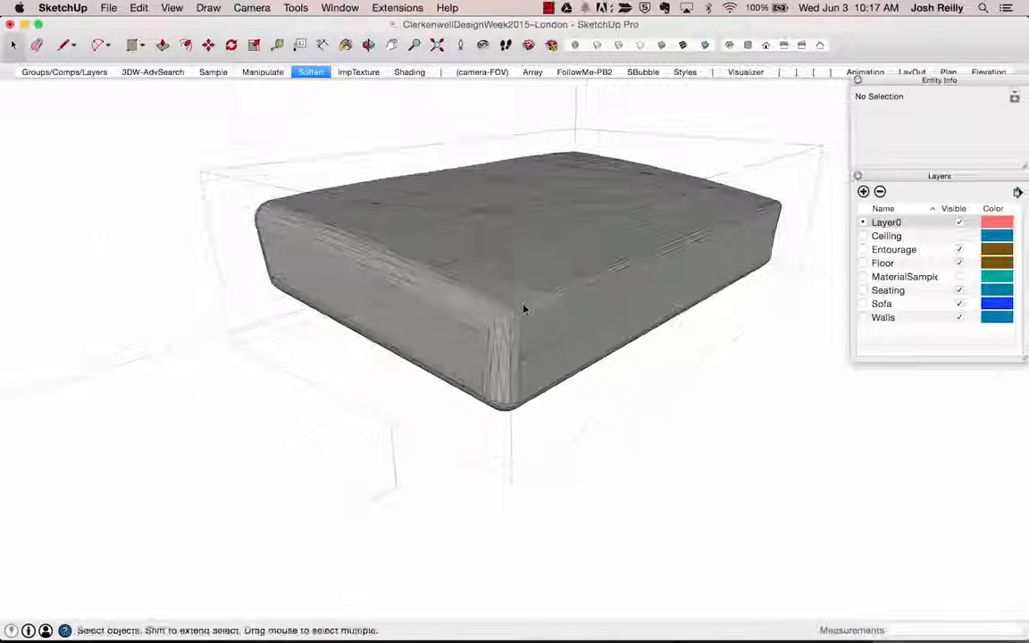
middle_drag(518, 308, 409, 322)
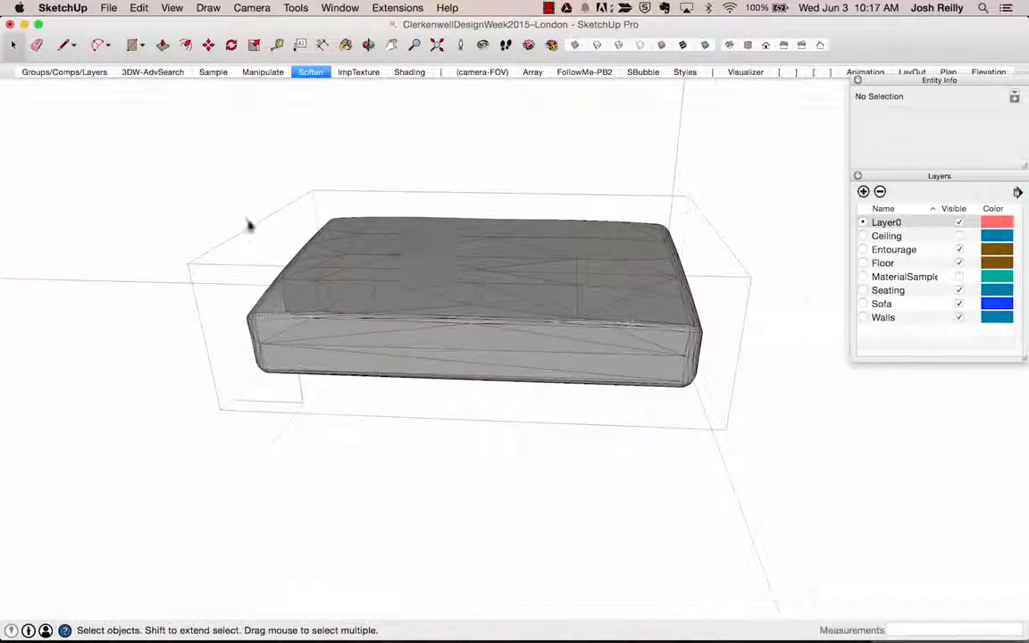
Soften the entire cushion mesh at 59 degrees between normals with Smooth Normals and Soften coplanar enabled, and turn off hidden geometry
triple_click(479, 313)
right_click(397, 227)
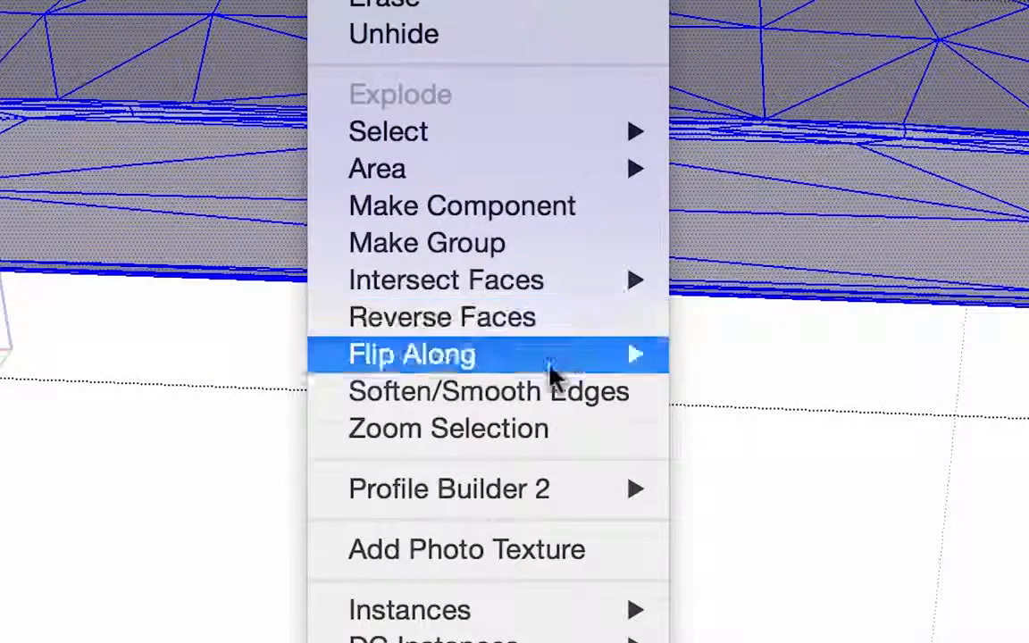
click(527, 407)
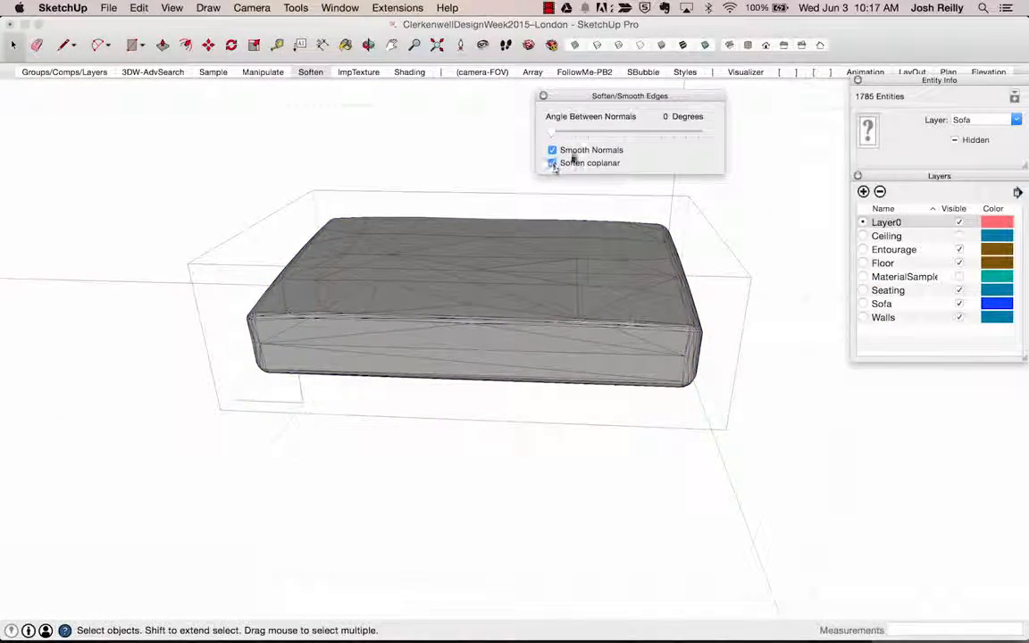
drag(551, 133, 586, 133)
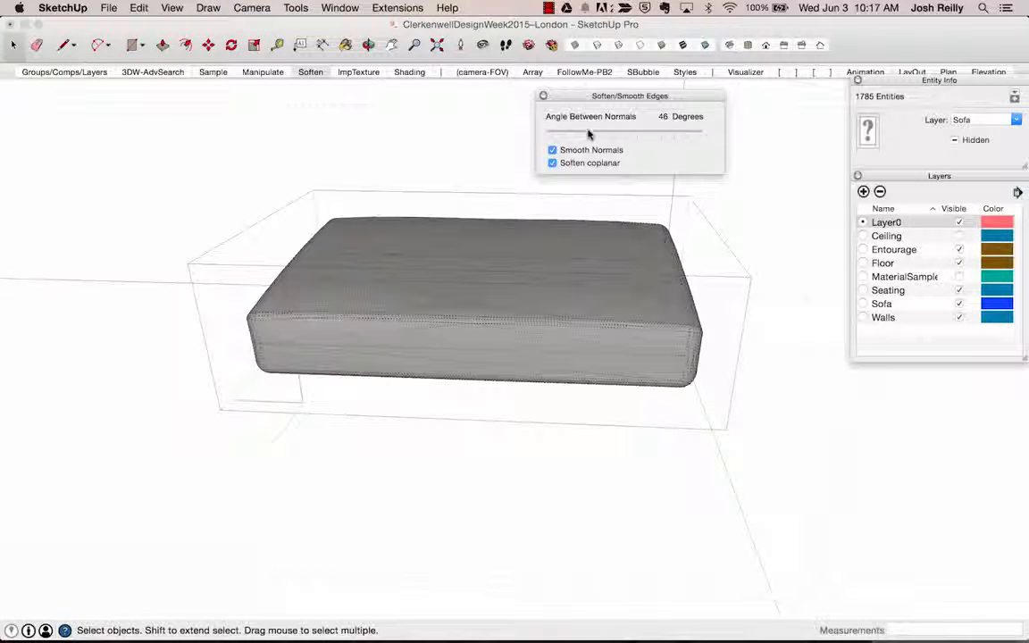
click(173, 7)
click(206, 61)
mouse_move(563, 126)
mouse_down()
mouse_move(571, 131)
mouse_move(547, 132)
mouse_move(597, 133)
mouse_up()
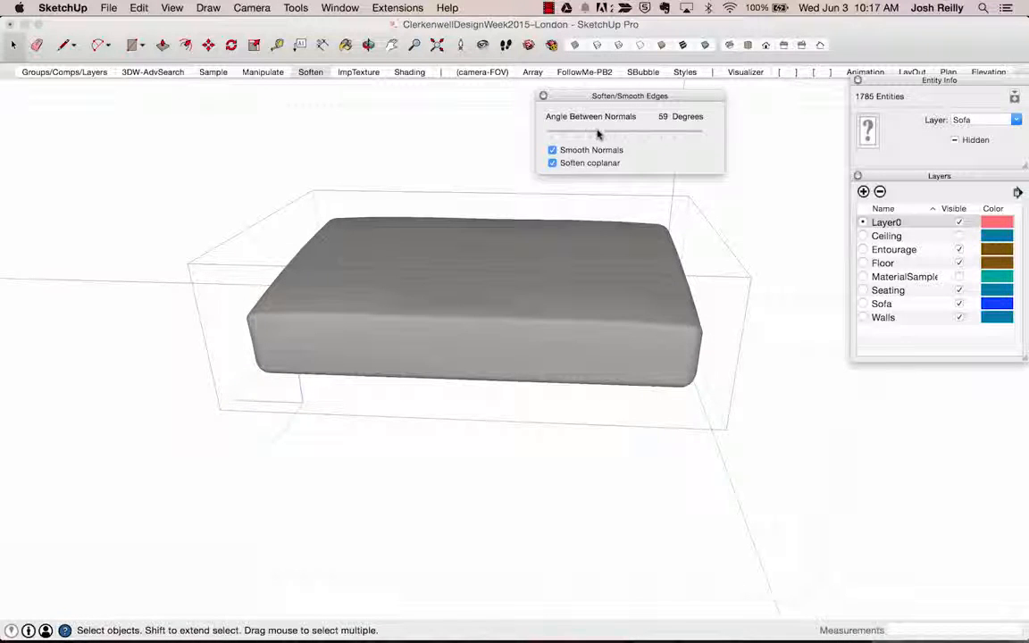
click(543, 96)
key(Escape)
Switch from the sofa to the ImpTexture scene and open the gray rectangular wall panel for editing
middle_drag(588, 262, 337, 302)
middle_drag(571, 299, 197, 328)
middle_drag(696, 259, 259, 299)
middle_drag(631, 288, 608, 280)
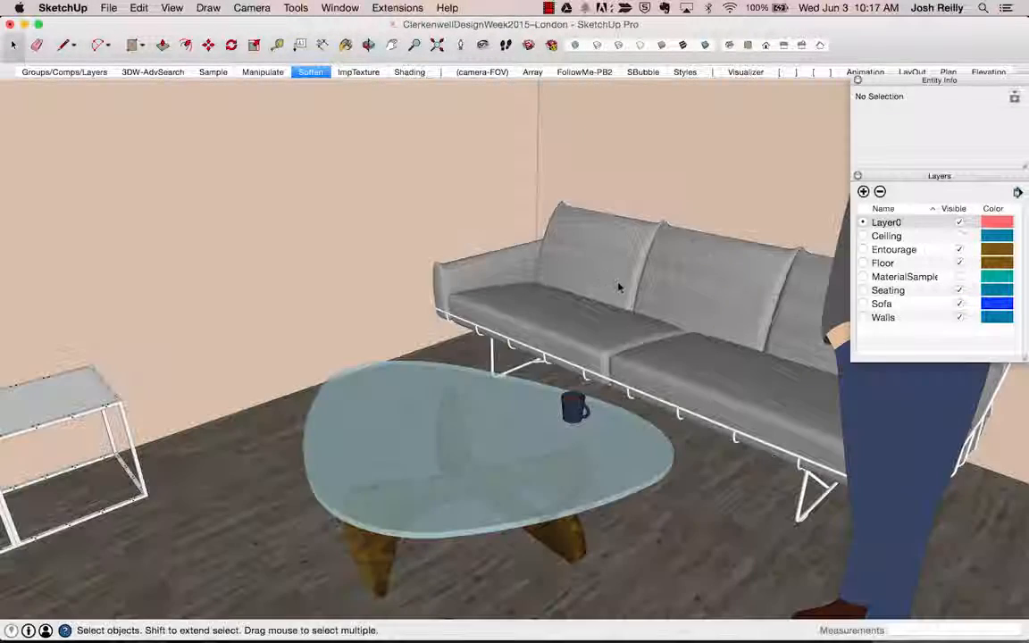
click(373, 78)
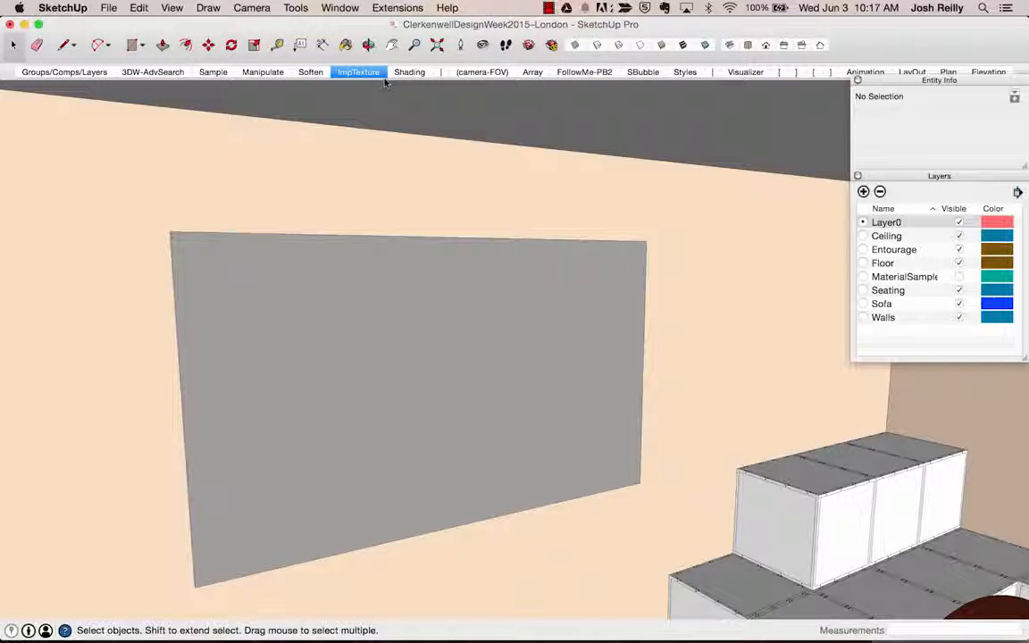
click(109, 8)
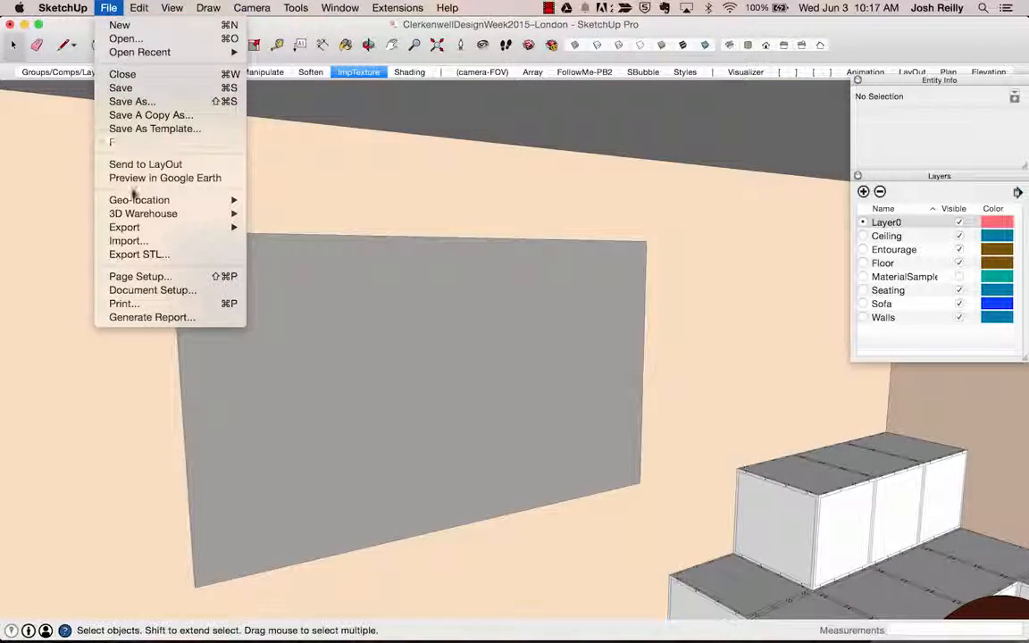
click(369, 314)
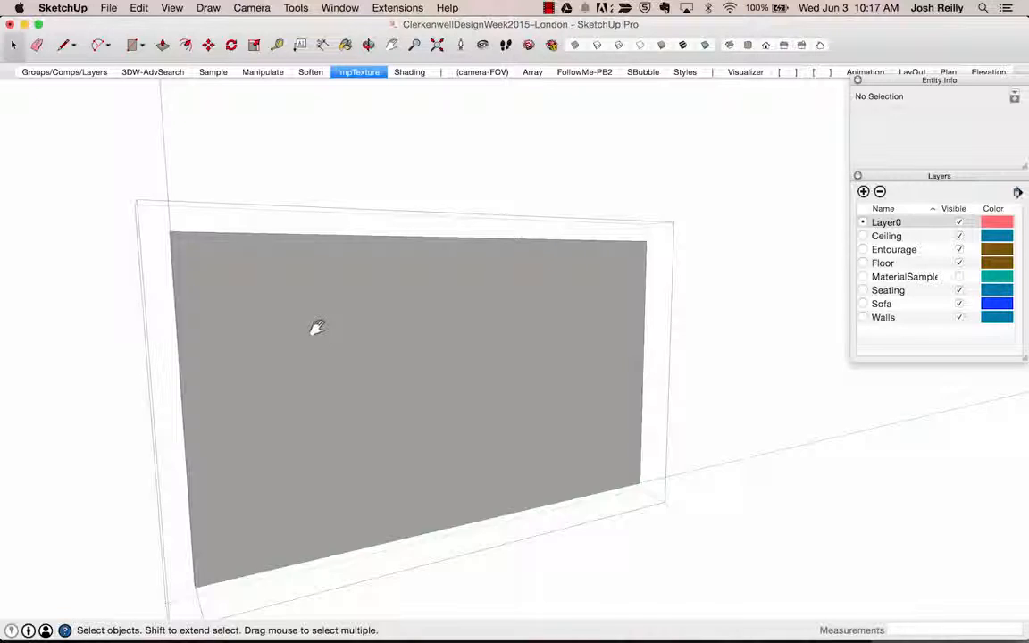
shift+middle_drag(317, 327, 389, 327)
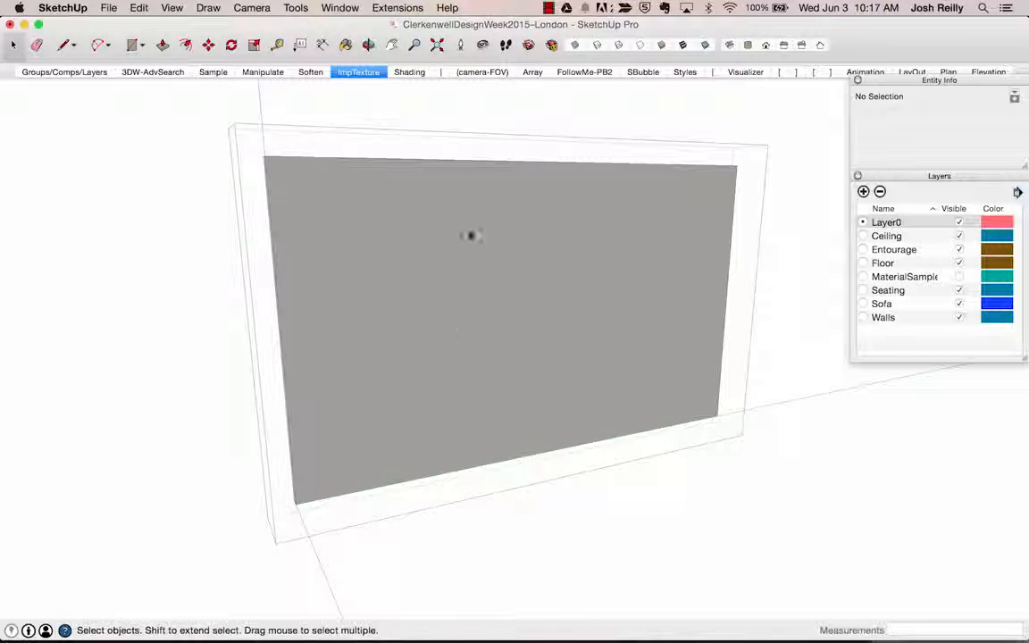
Start an image import and choose CDW-1.jpg from the Desktop for use as a texture
click(108, 8)
mouse_move(138, 7)
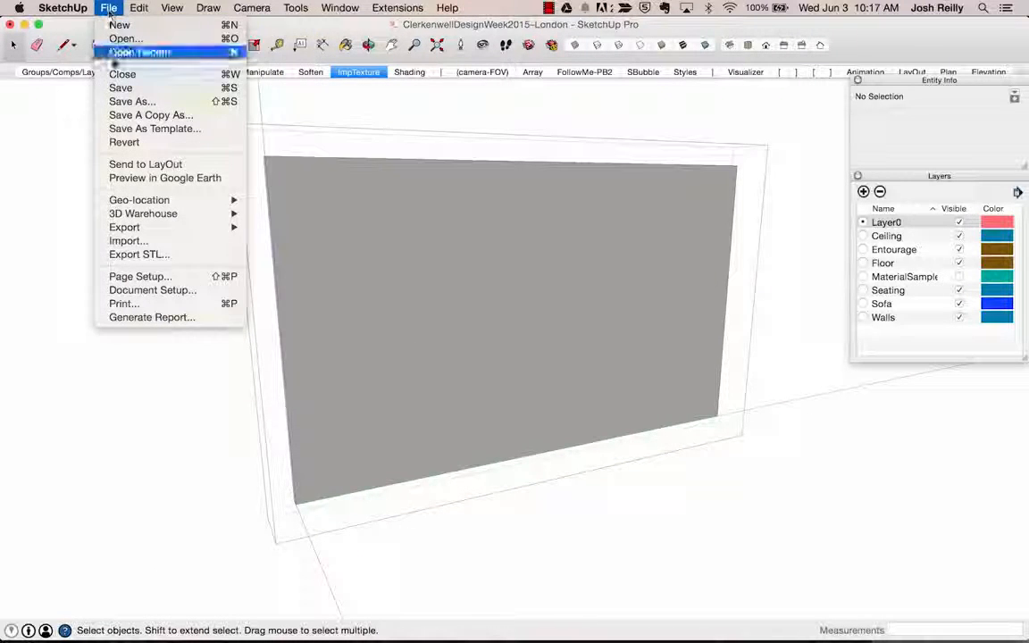
click(125, 242)
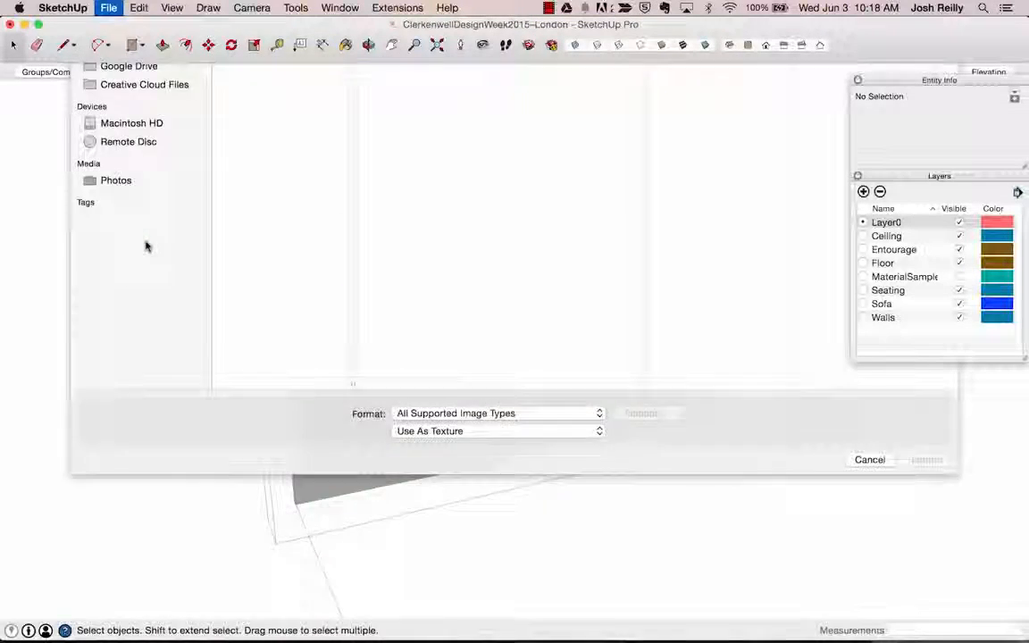
click(255, 126)
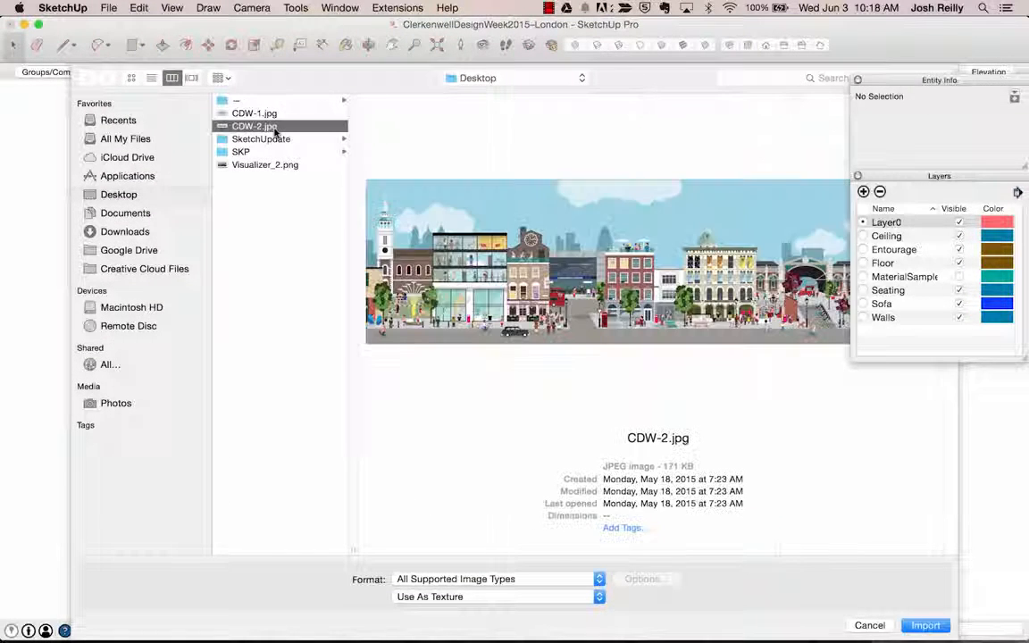
click(276, 116)
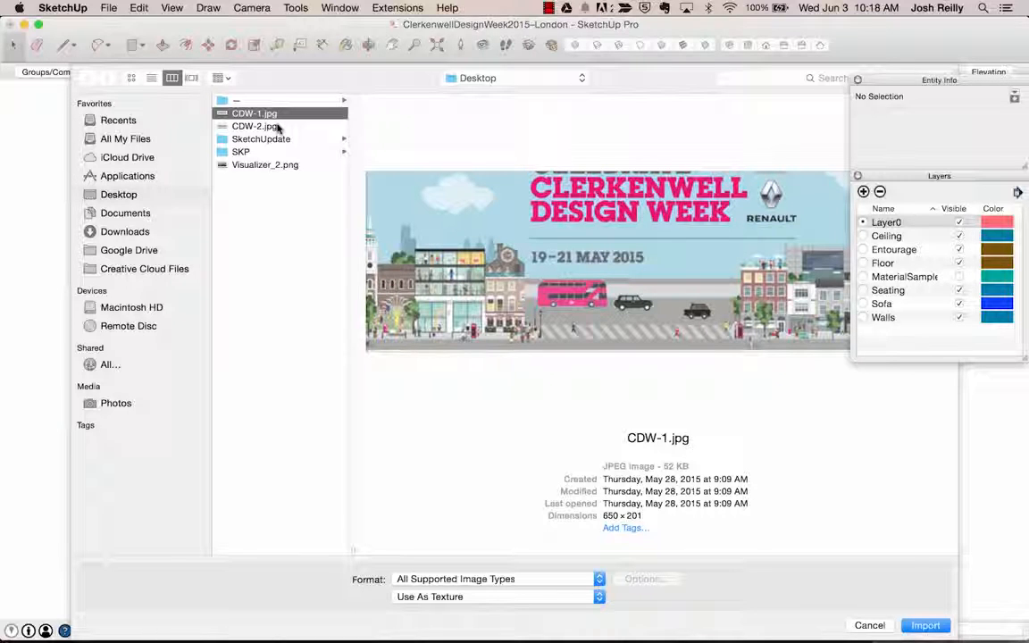
Review the supported import formats, switching to AutoCAD Files and back to All Supported Image Types
click(410, 582)
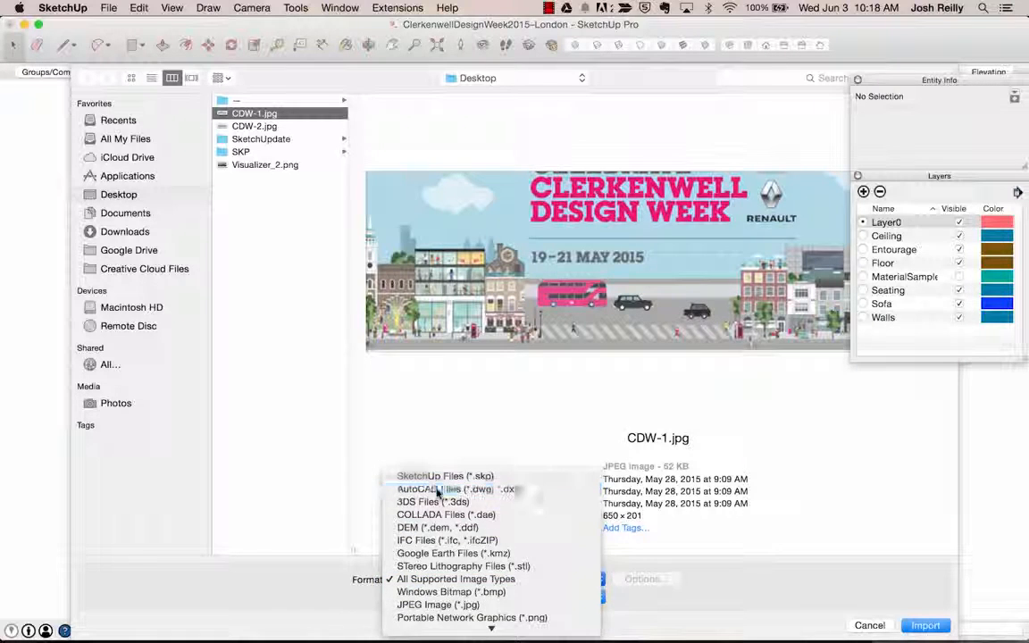
click(436, 422)
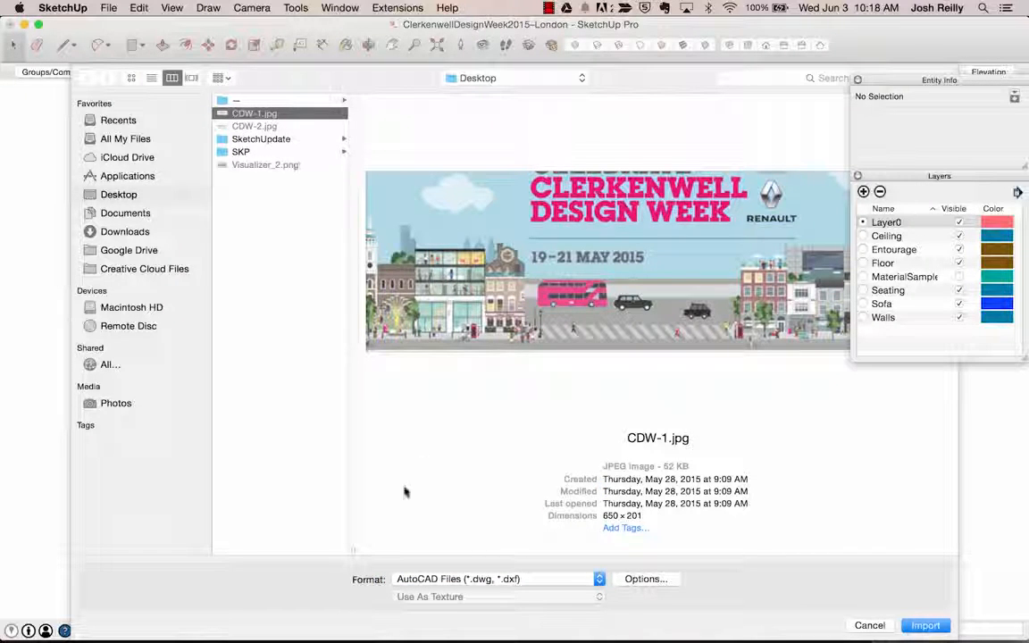
click(432, 580)
scroll(433, 582, down, 5)
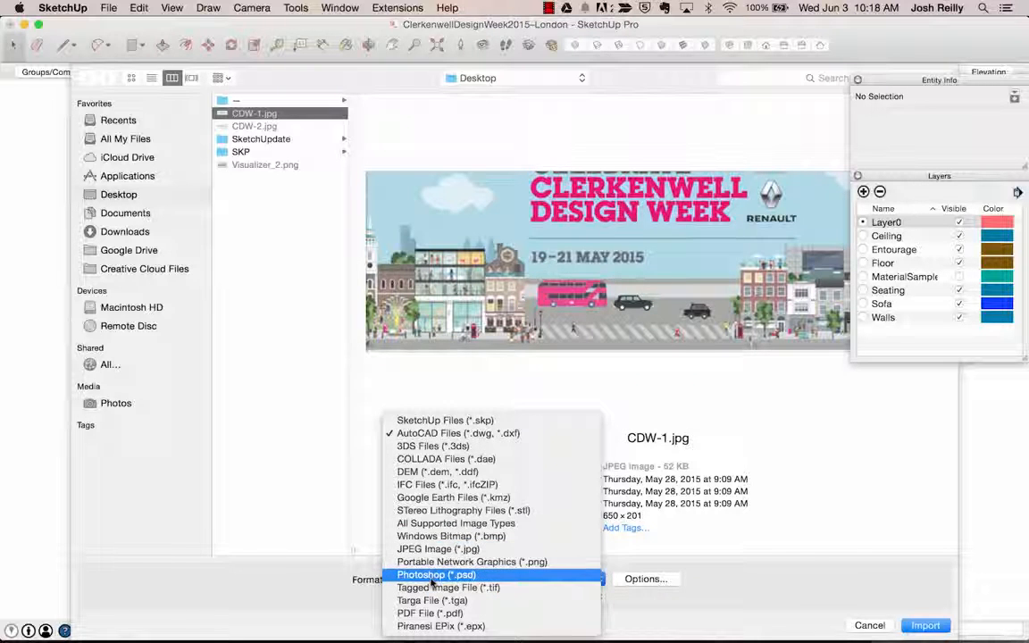
click(445, 523)
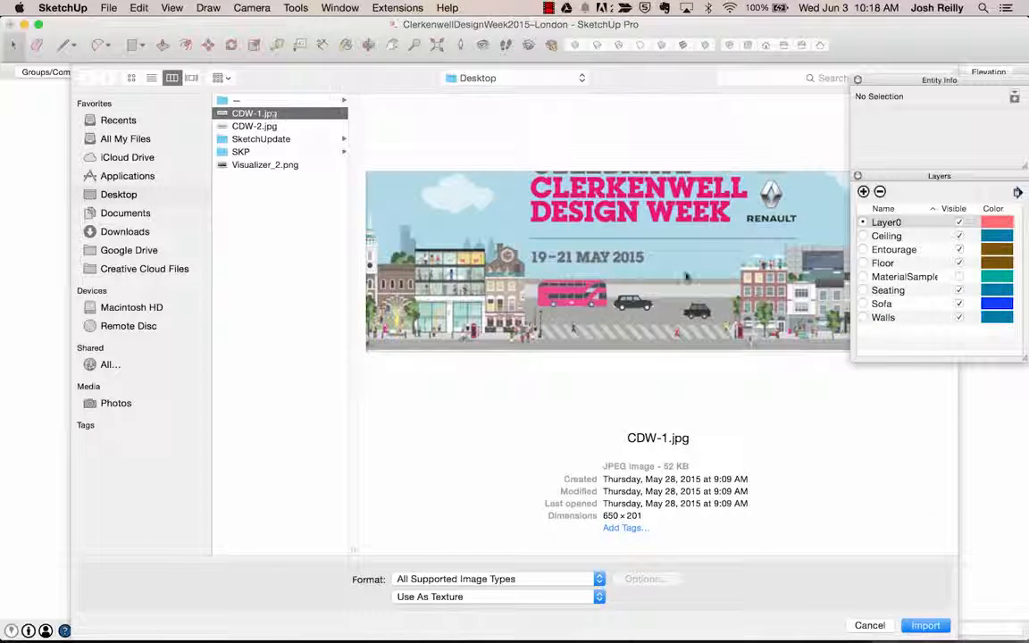
Import CDW-1.jpg and paint it onto the gray panel face, starting at the face's lower corner and sizing it to overfill the panel
click(925, 625)
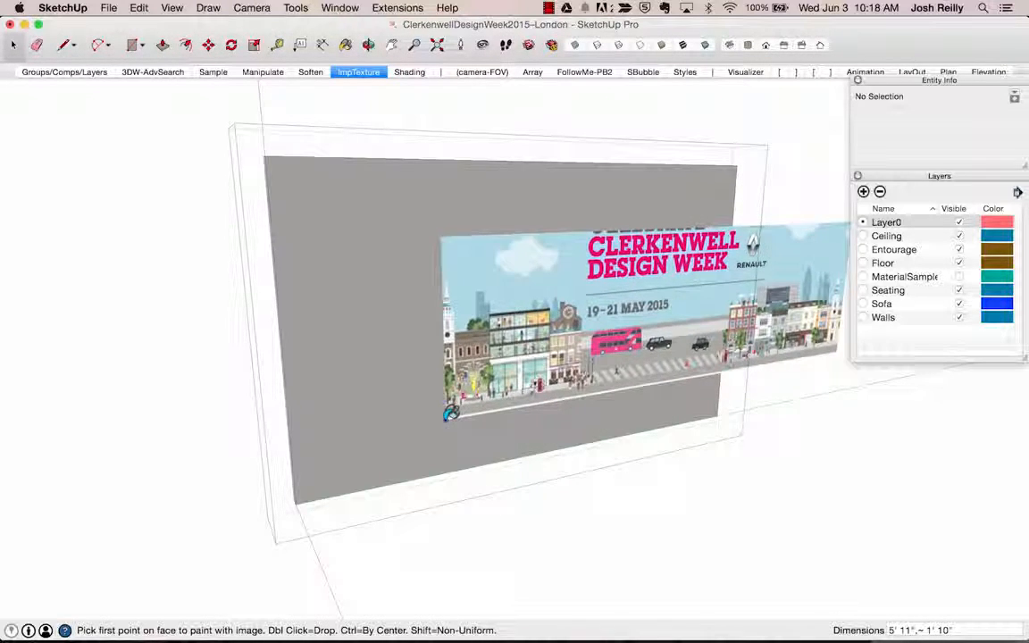
click(300, 497)
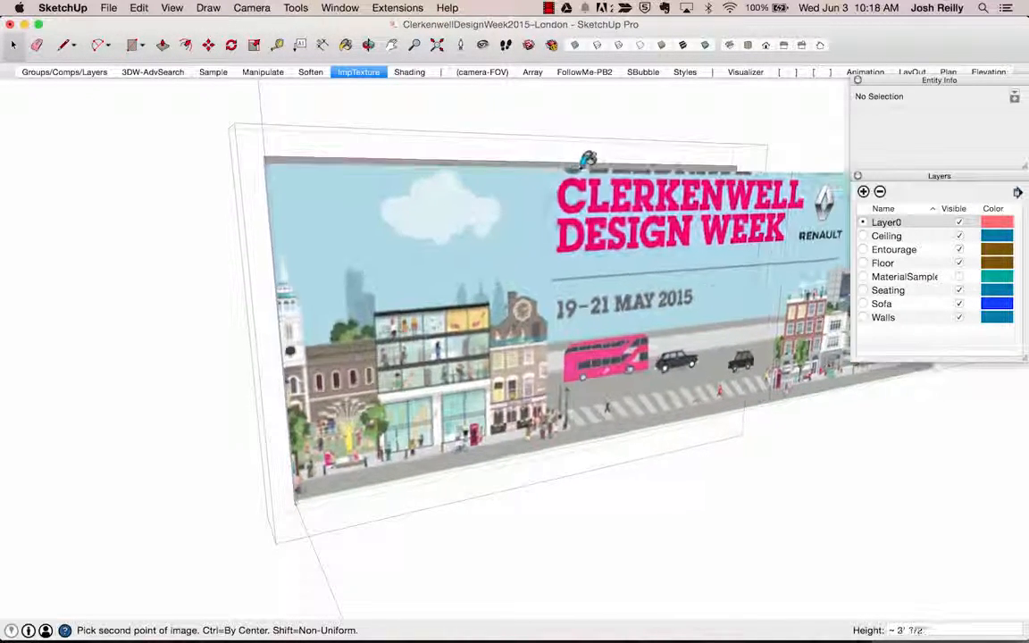
click(616, 208)
Reposition the texture on the panel face so the Clerkenwell Design Week lettering lies within it, and scale the image down slightly
middle_drag(616, 208, 518, 234)
right_click(448, 214)
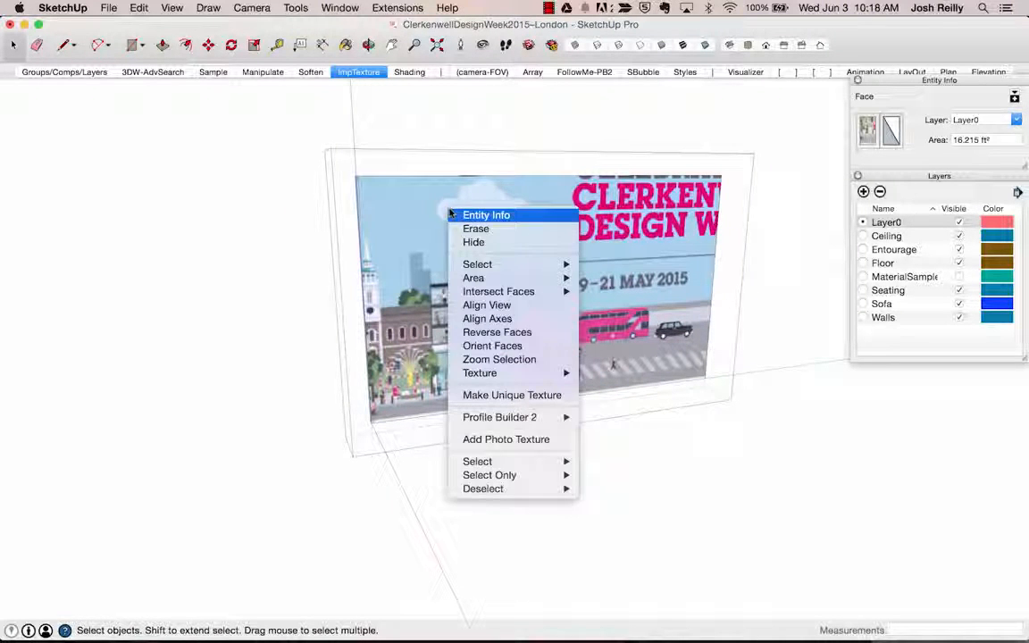
click(603, 375)
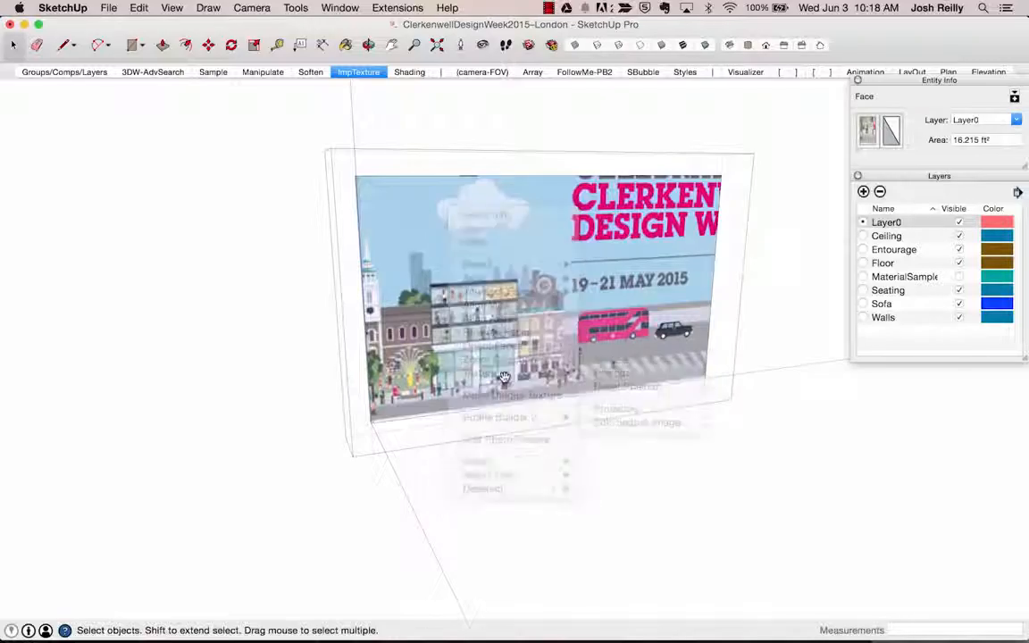
drag(629, 221, 484, 238)
middle_drag(483, 238, 478, 279)
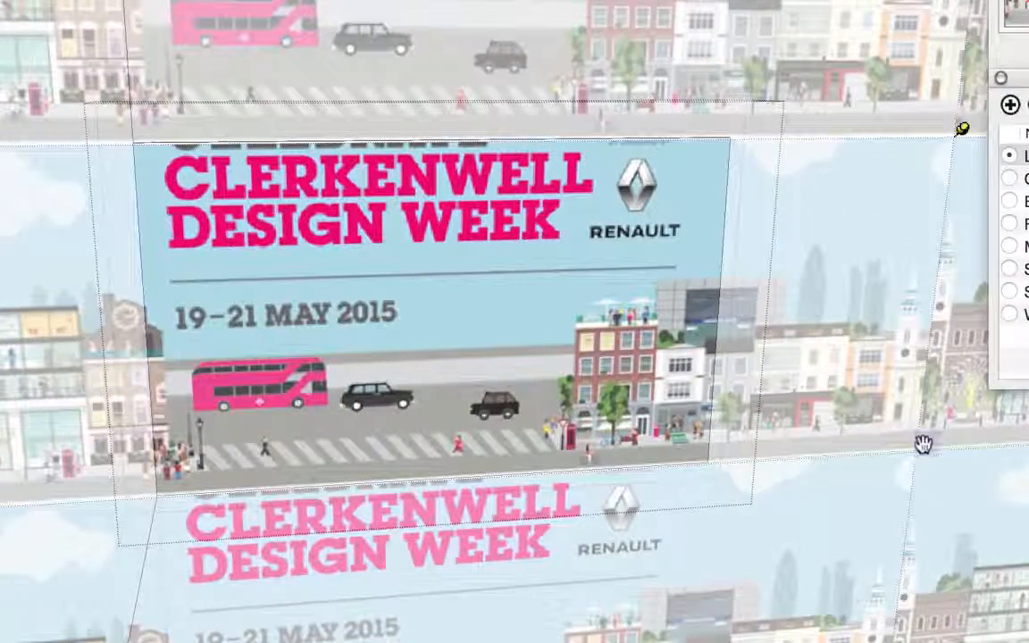
drag(921, 444, 840, 446)
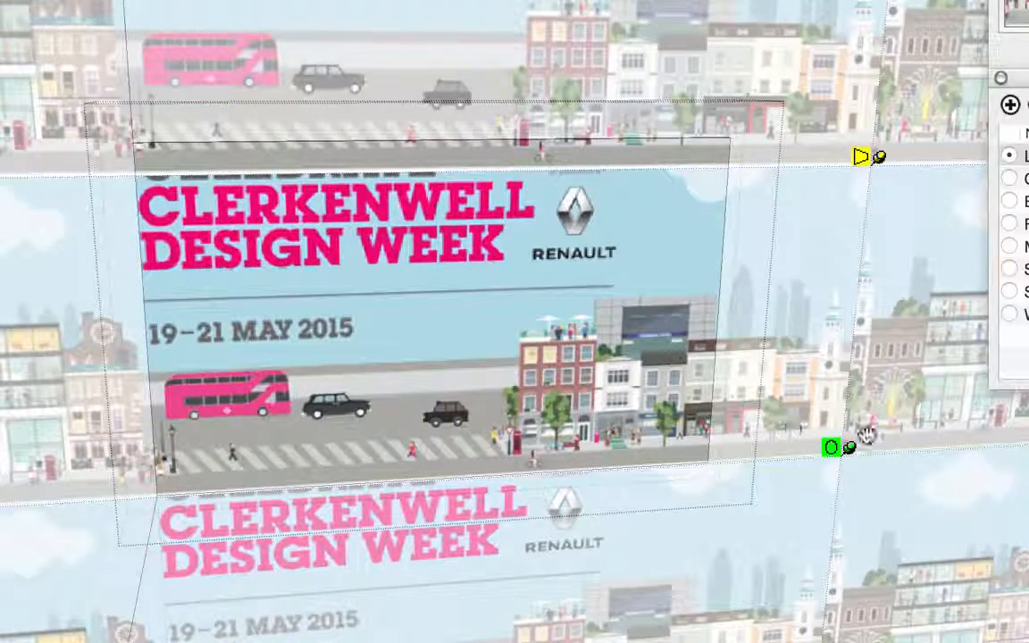
Try distorting the panel's texture with its corner pins so the image's corners match the panel's corners
drag(850, 449, 710, 453)
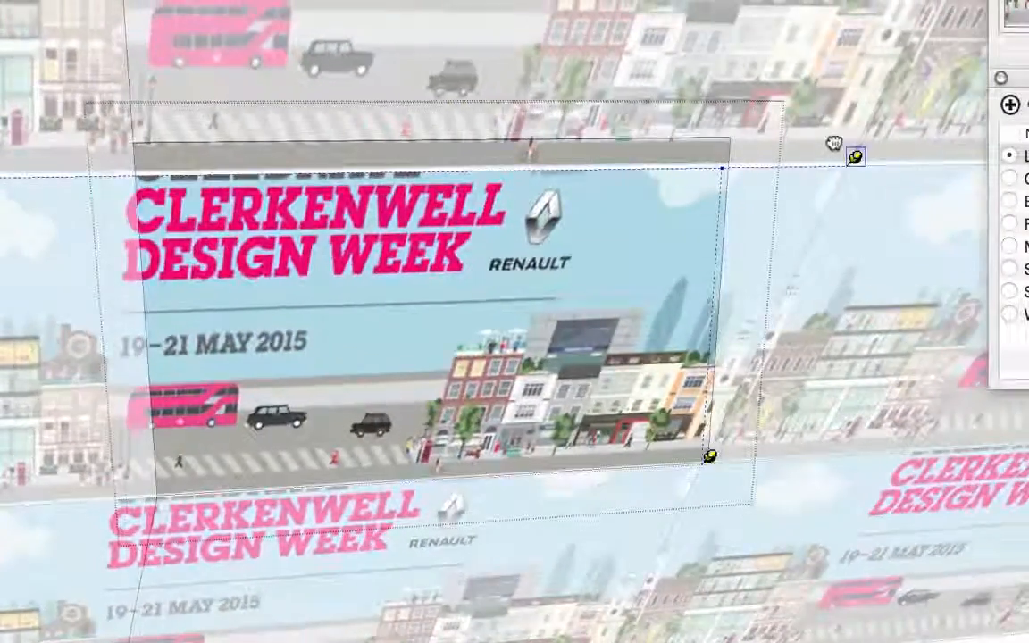
drag(855, 157, 738, 130)
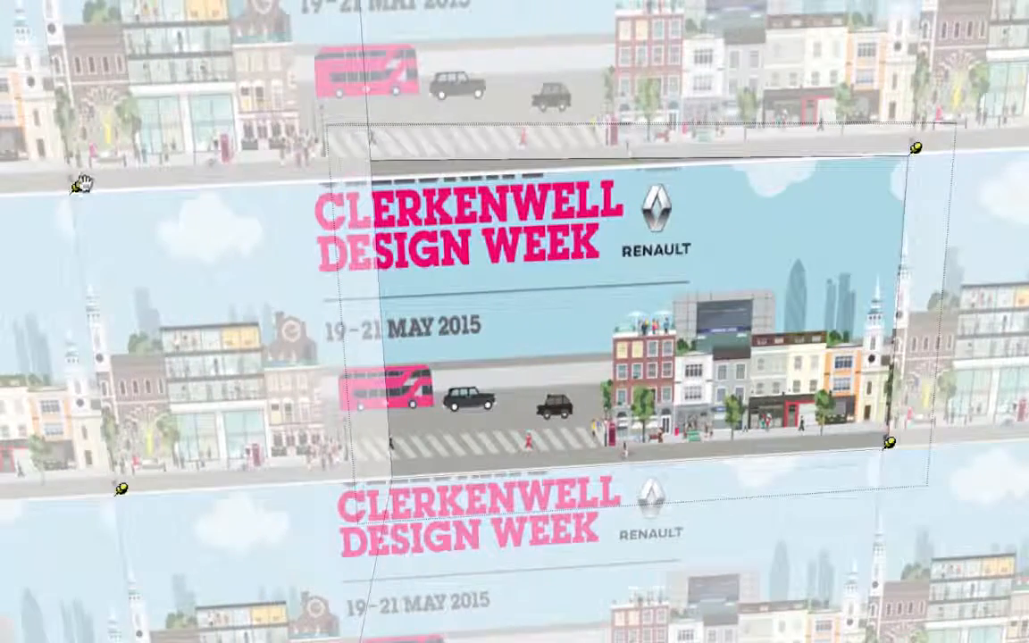
drag(78, 191, 375, 154)
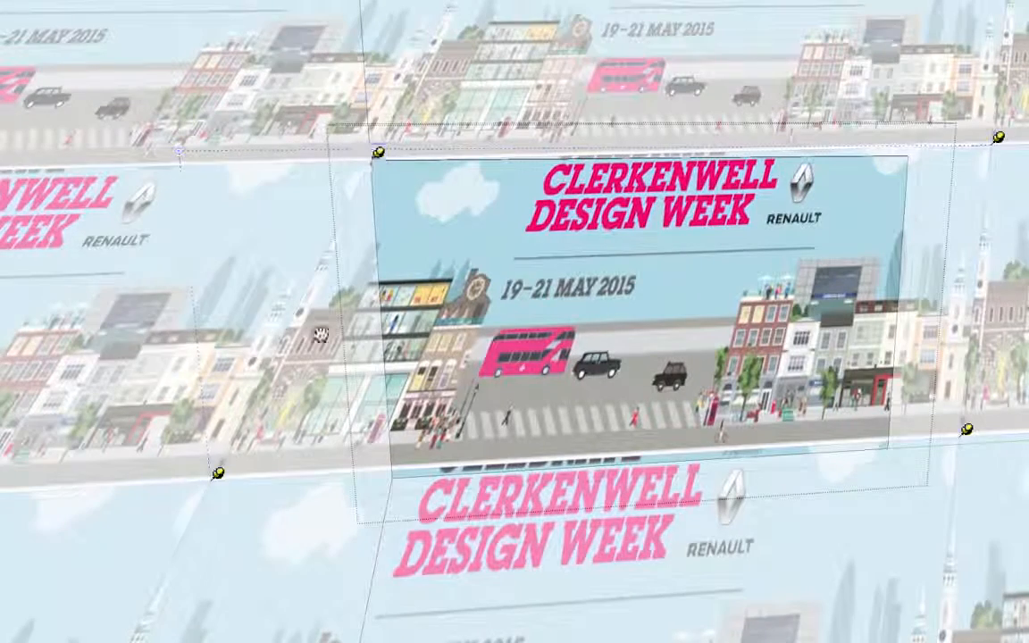
drag(222, 474, 252, 460)
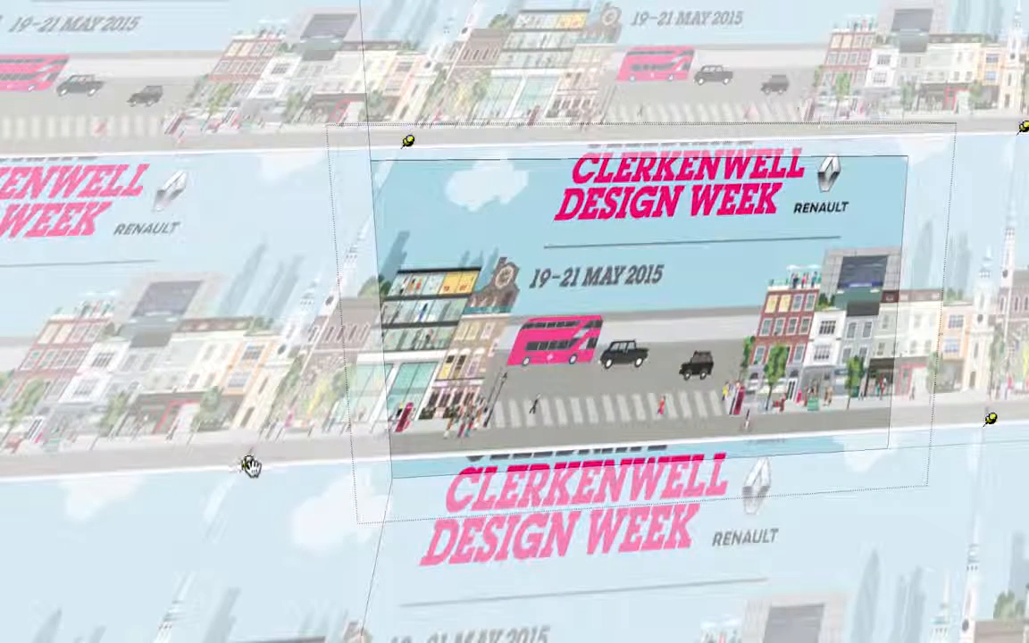
drag(247, 462, 368, 457)
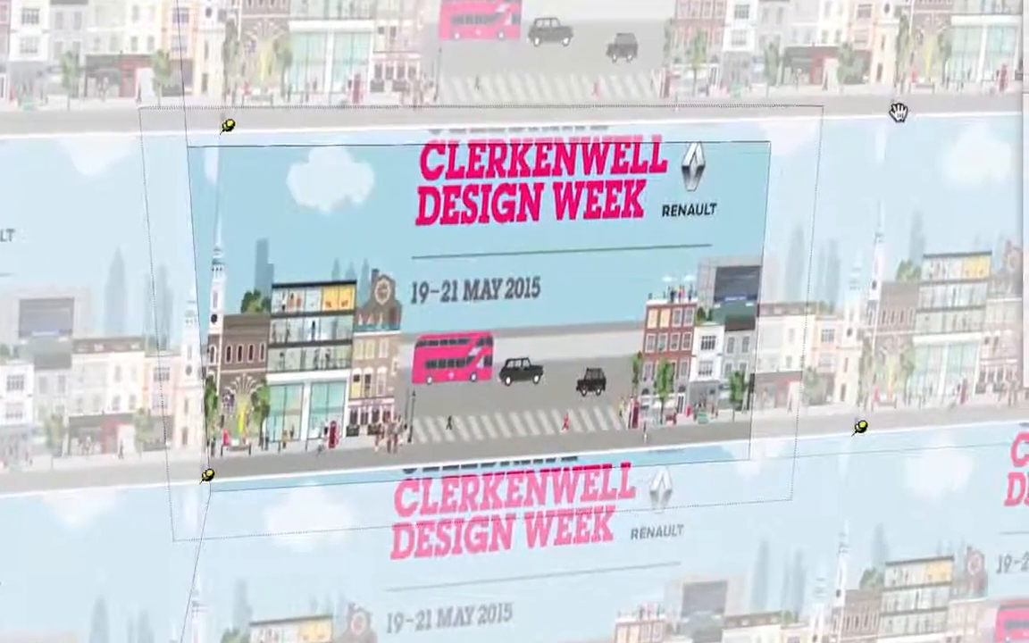
drag(898, 111, 731, 135)
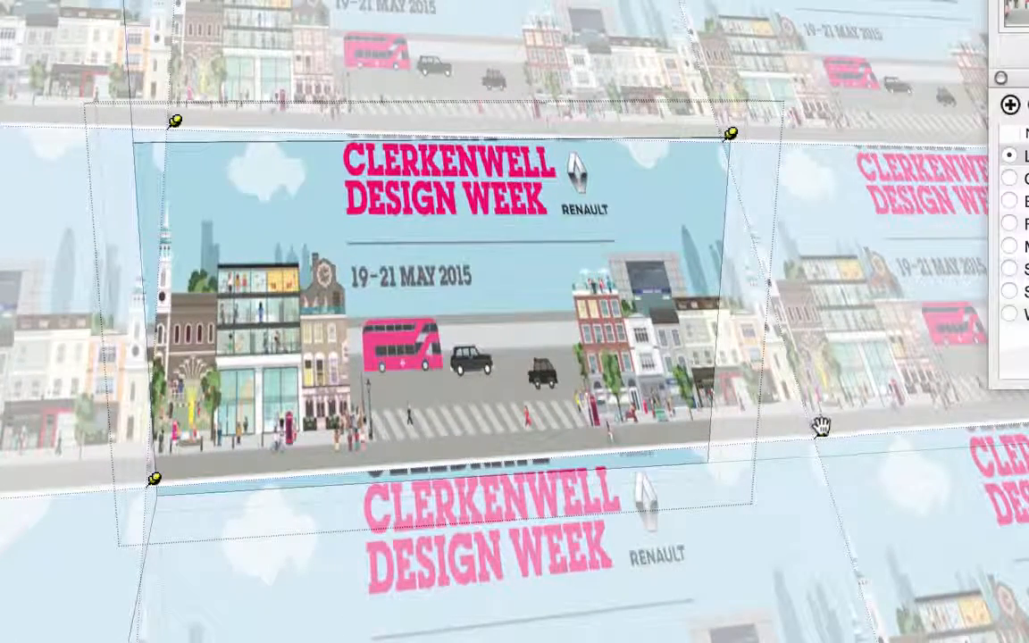
key(Return)
Reposition the texture so the Clerkenwell Design Week lettering, Renault logo and date lie within the panel, and leave the panel's editing context
right_click(401, 283)
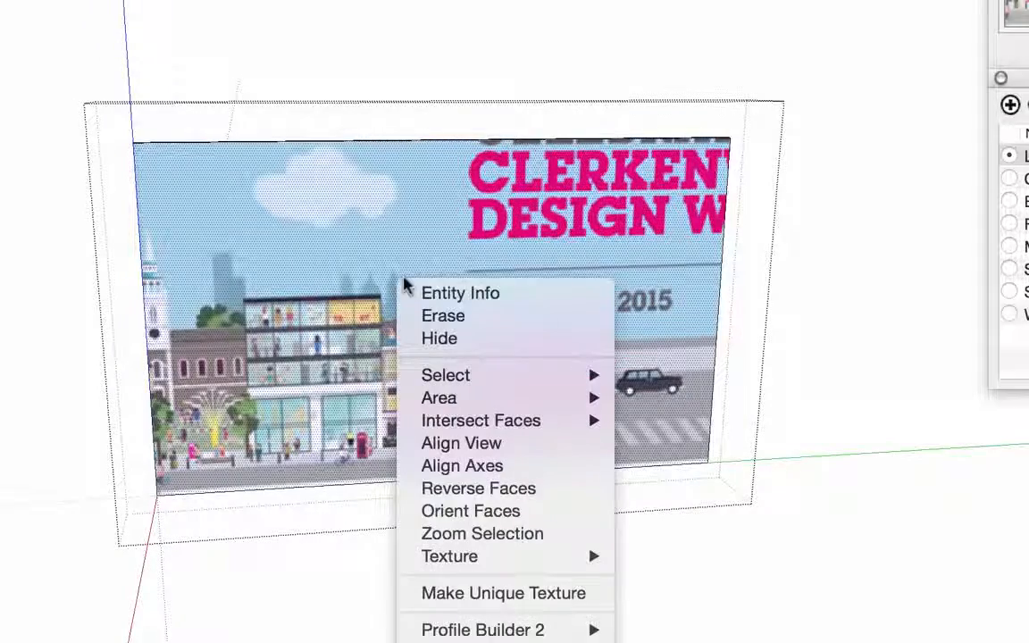
mouse_move(473, 568)
click(671, 556)
drag(599, 238, 290, 238)
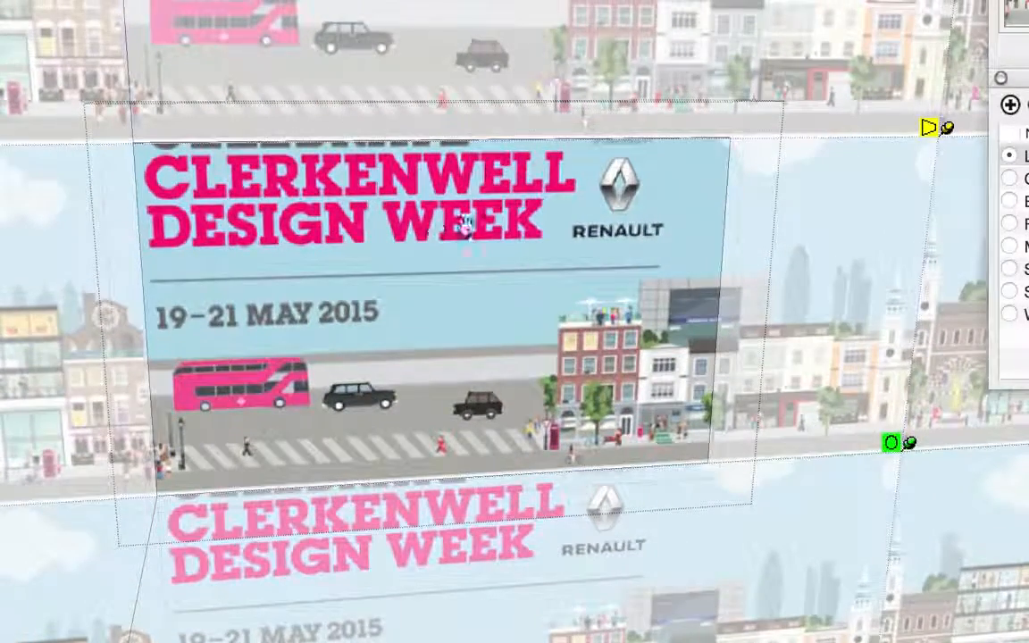
right_click(363, 227)
click(403, 237)
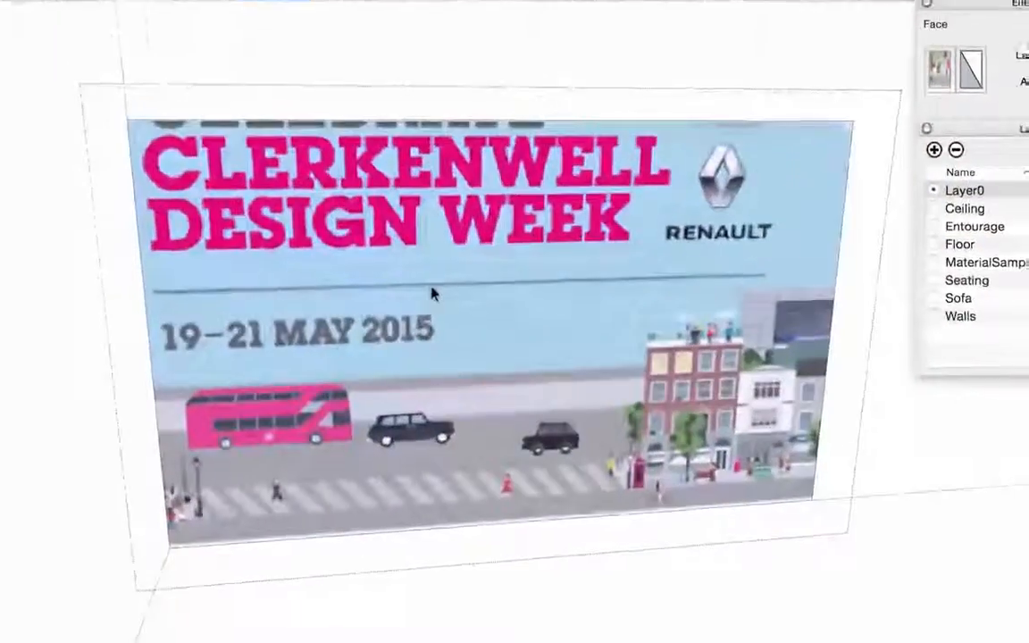
scroll(368, 297, down, 5)
key(Escape)
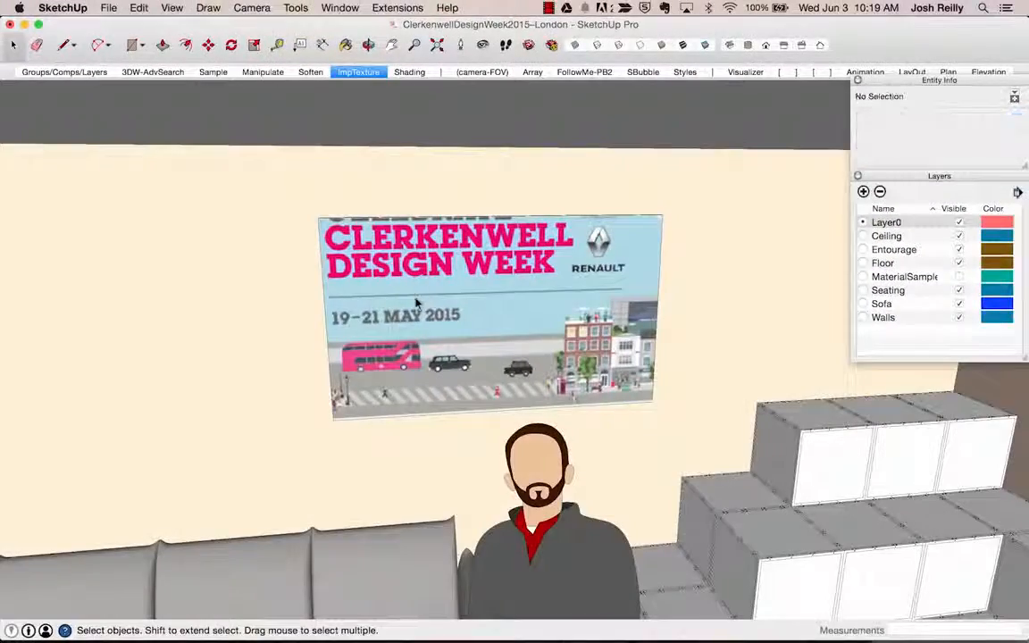
Enter the wall panel, sample the street-scene texture from its other side, and paint it onto the front face
middle_drag(373, 302, 443, 319)
scroll(426, 338, up, 3)
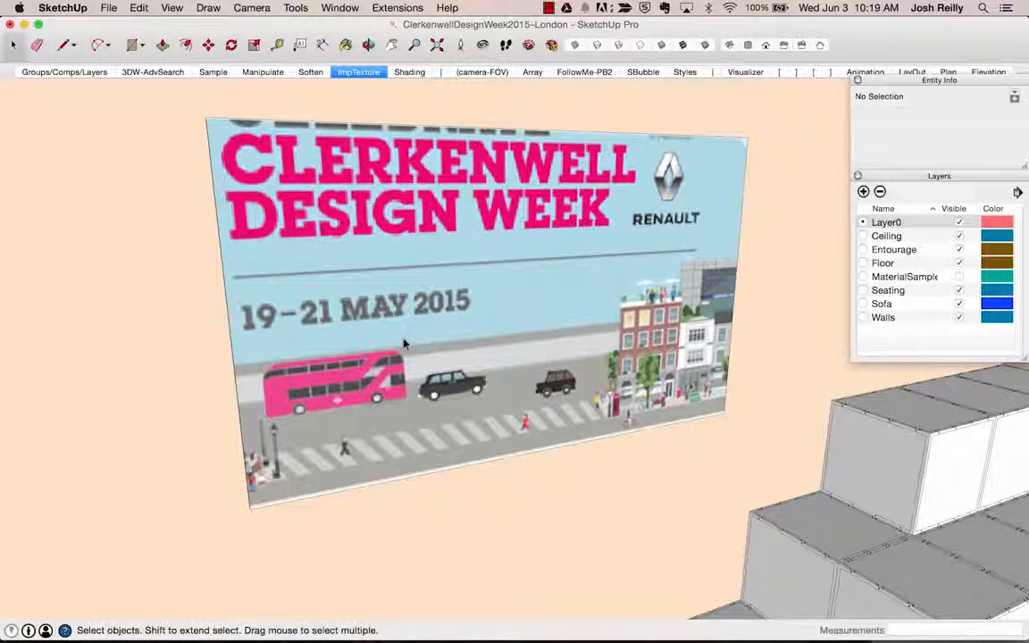
scroll(427, 332, down, 3)
scroll(388, 350, up, 3)
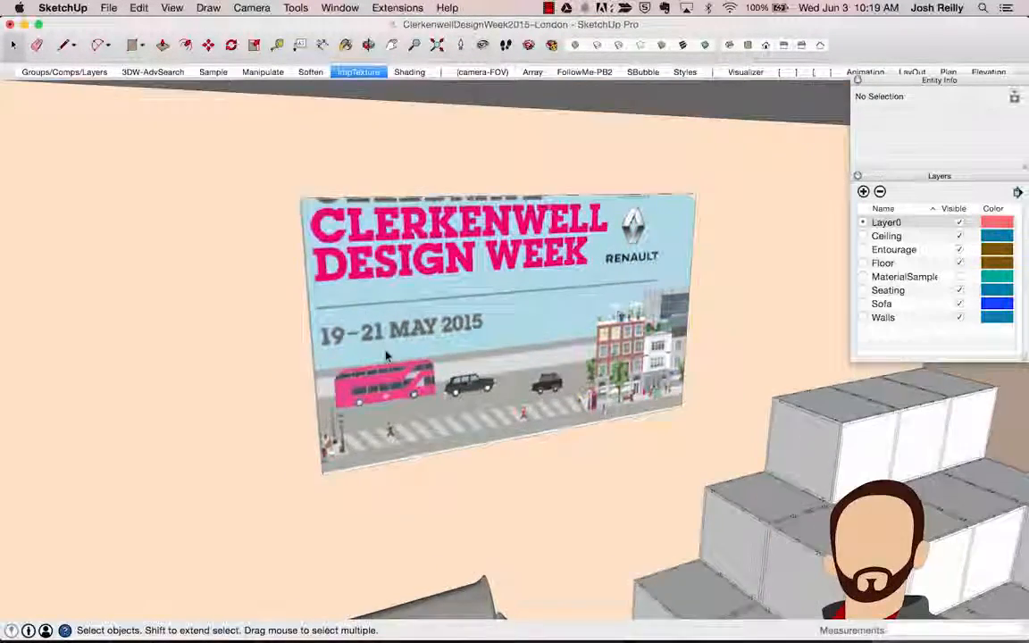
double_click(413, 346)
middle_drag(414, 348, 615, 302)
key(b)
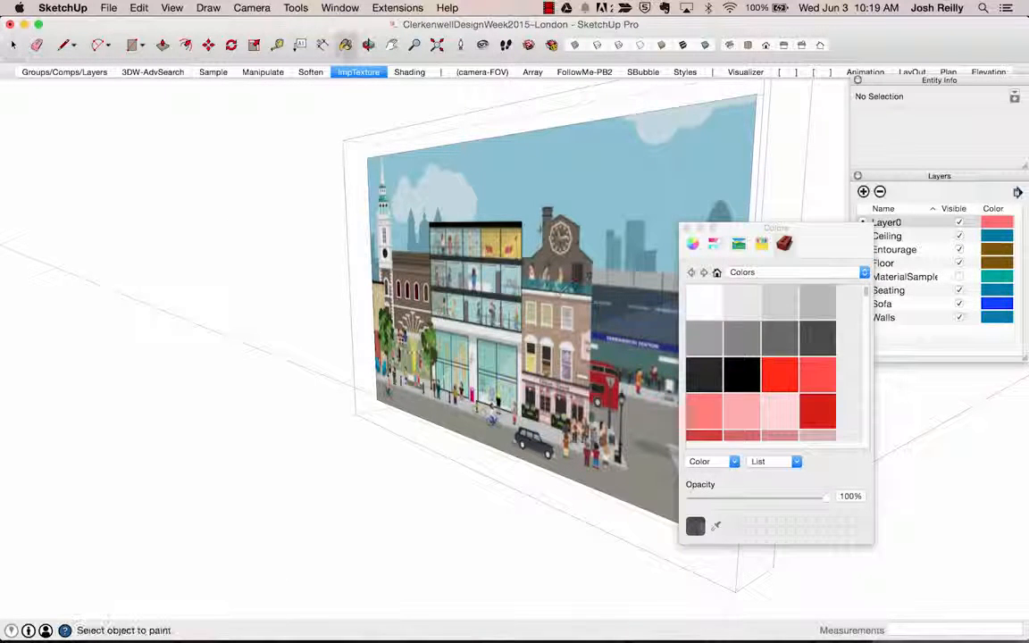
drag(807, 227, 1022, 310)
middle_drag(613, 239, 232, 247)
click(285, 264)
scroll(285, 265, down, 2)
mouse_move(288, 265)
shift+middle_down()
mouse_move(521, 264)
mouse_move(507, 278)
mouse_move(478, 257)
shift+middle_up()
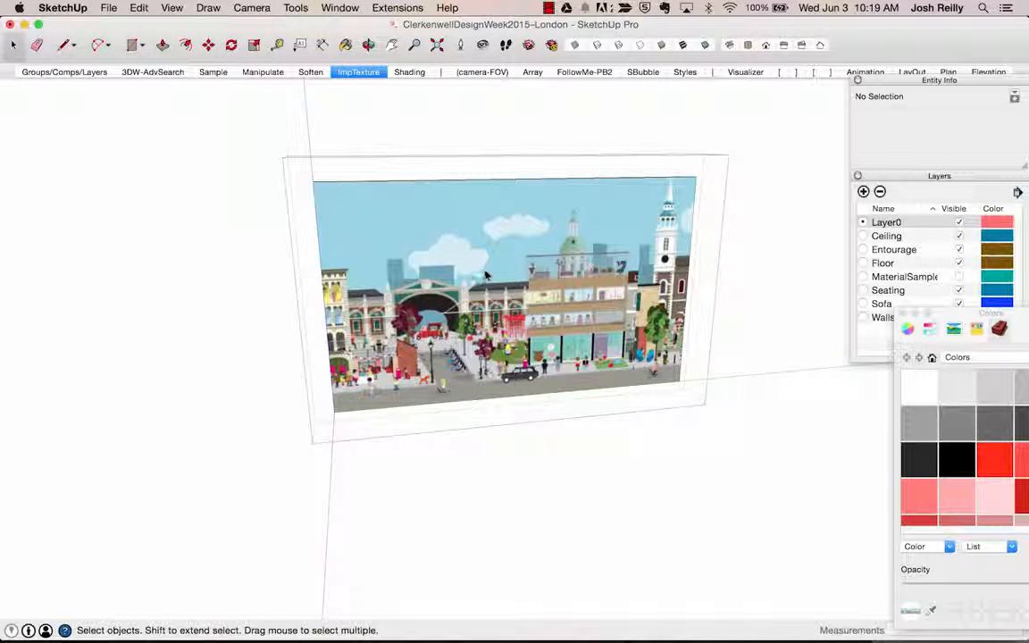
Reposition the street-scene texture so the church tower sits near the panel's edge and the clock building is inside, and leave the panel
right_click(478, 263)
mouse_move(545, 425)
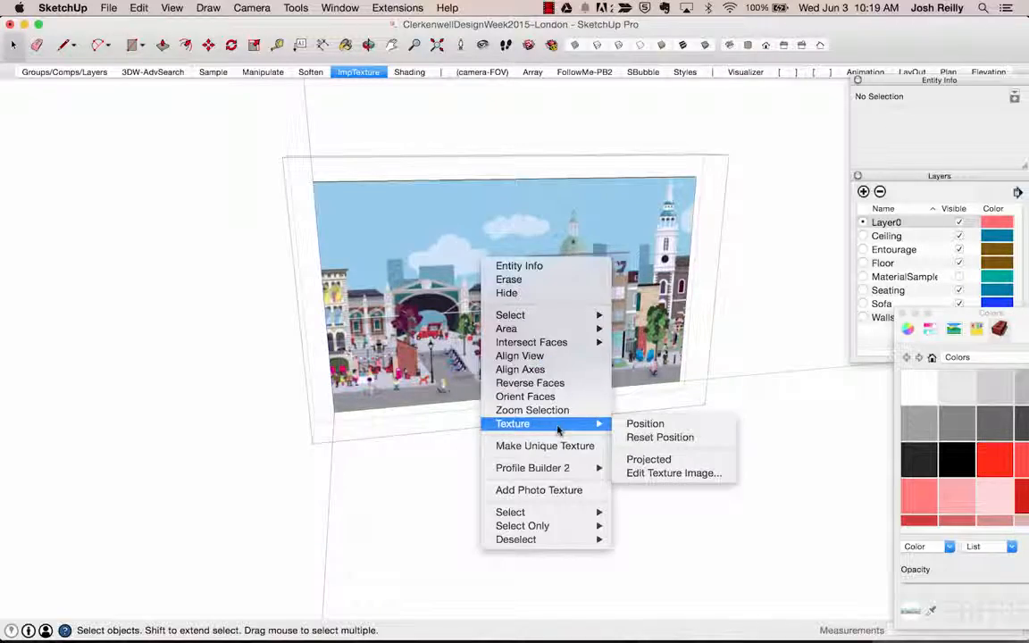
click(645, 423)
drag(576, 273, 253, 282)
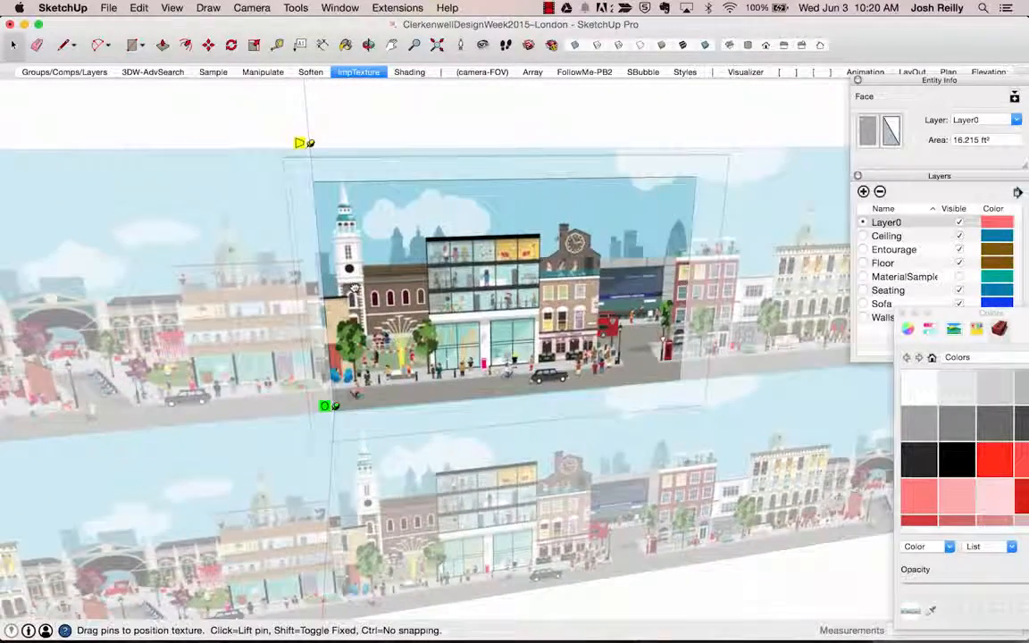
right_click(516, 266)
click(532, 268)
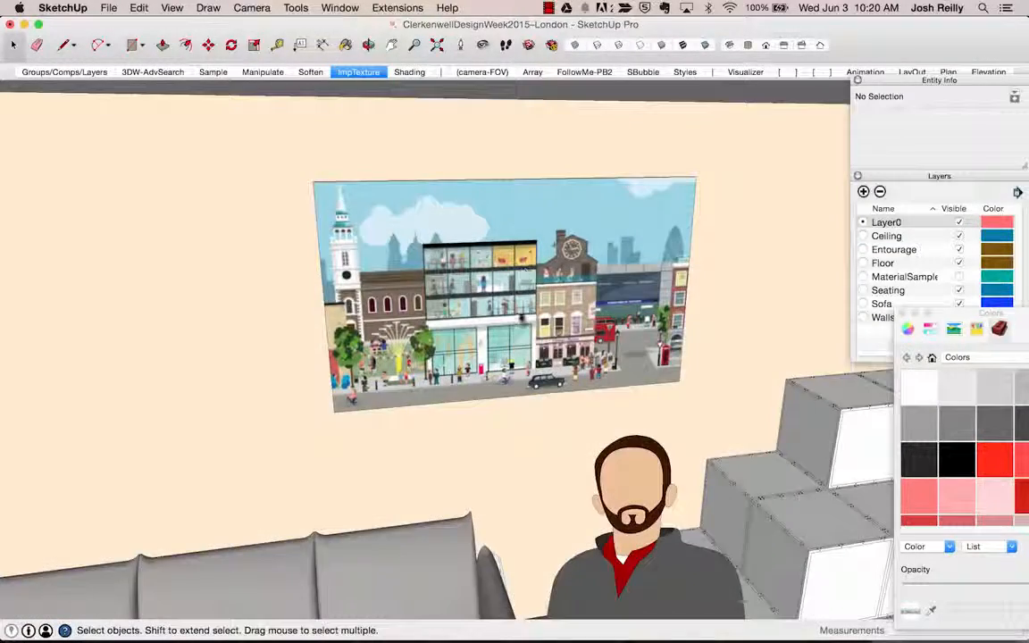
middle_drag(527, 332, 439, 181)
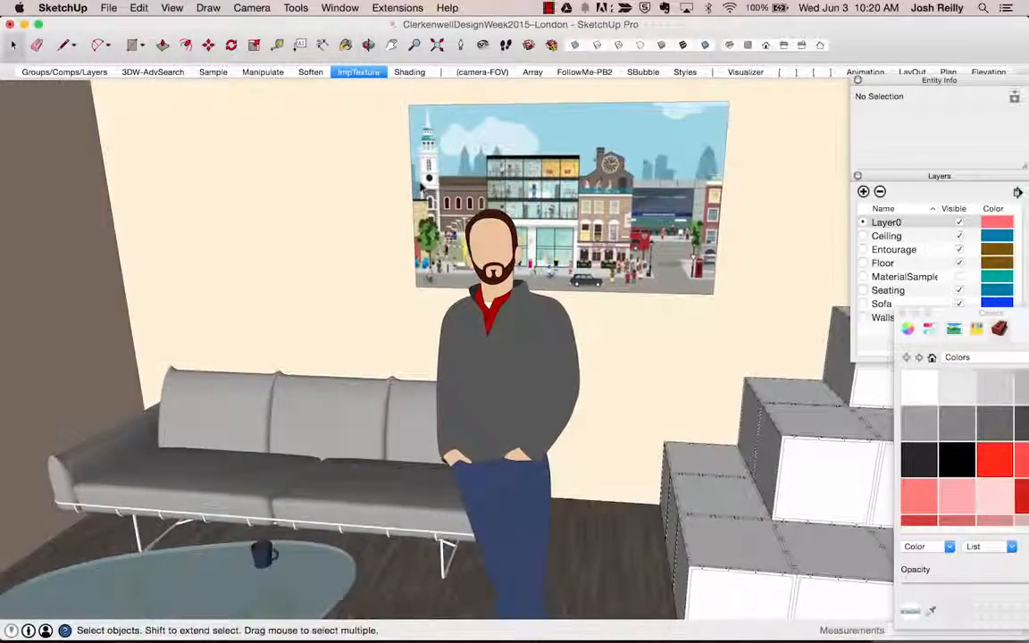
Switch to the Shading scene and set up the expanded Shadow Settings beneath Entity Info, with Layers collapsed and Colors closed
click(408, 72)
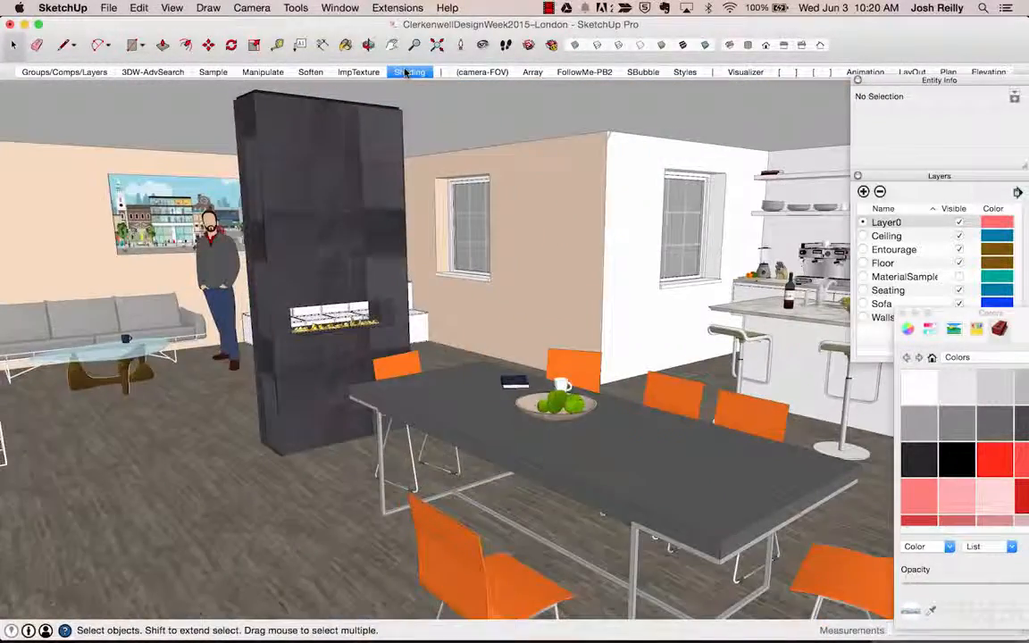
click(903, 314)
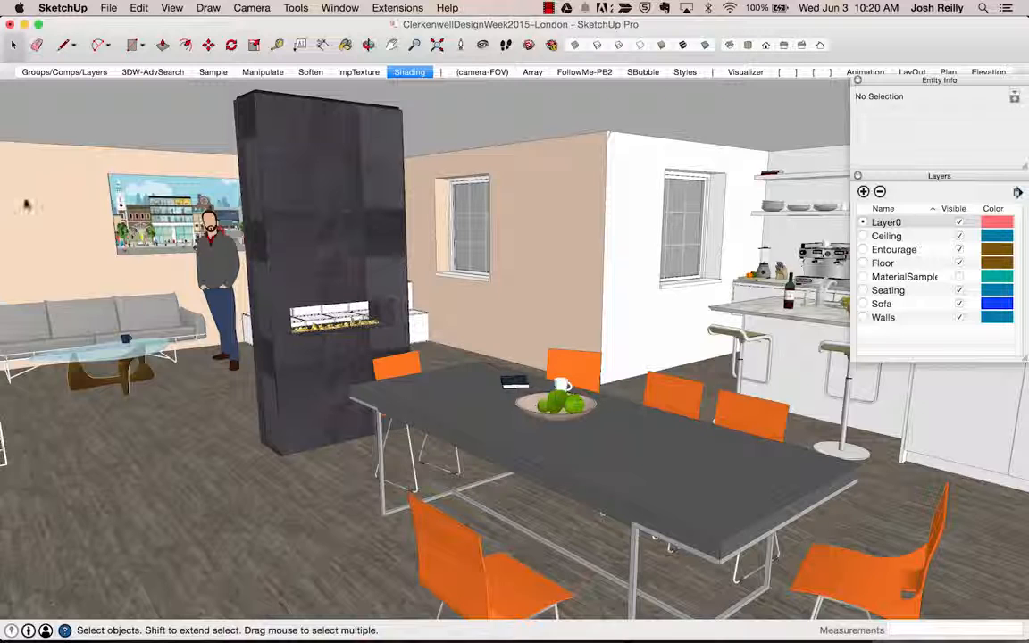
click(340, 8)
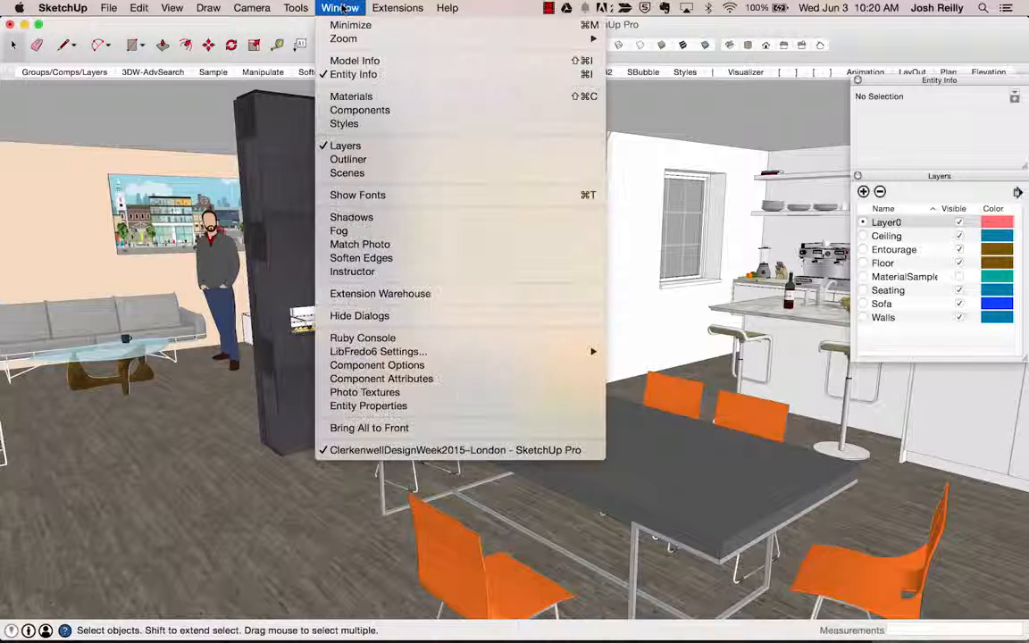
click(362, 218)
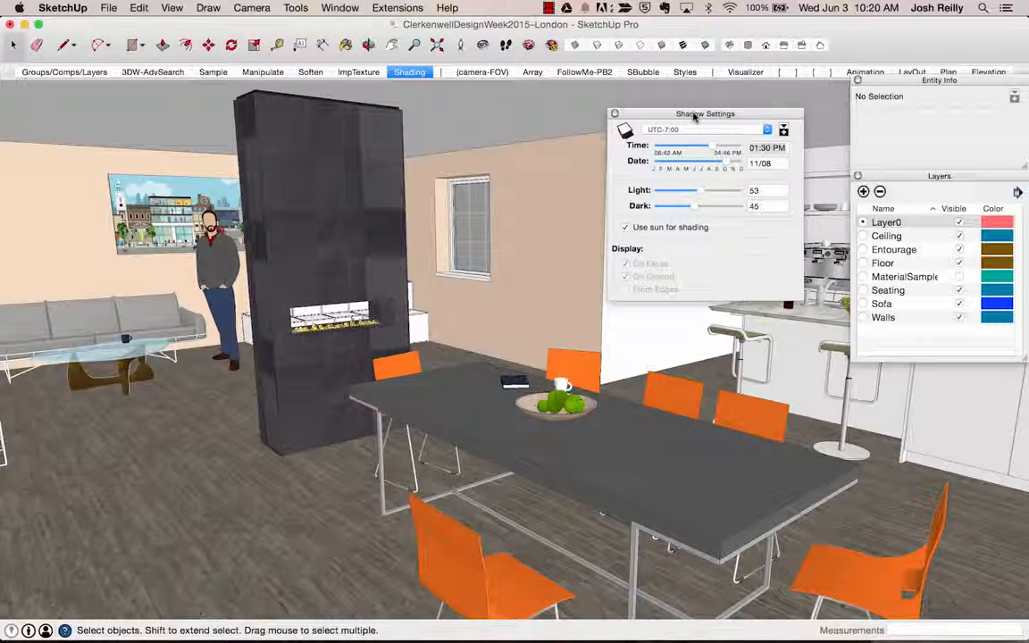
drag(694, 116, 850, 351)
click(858, 176)
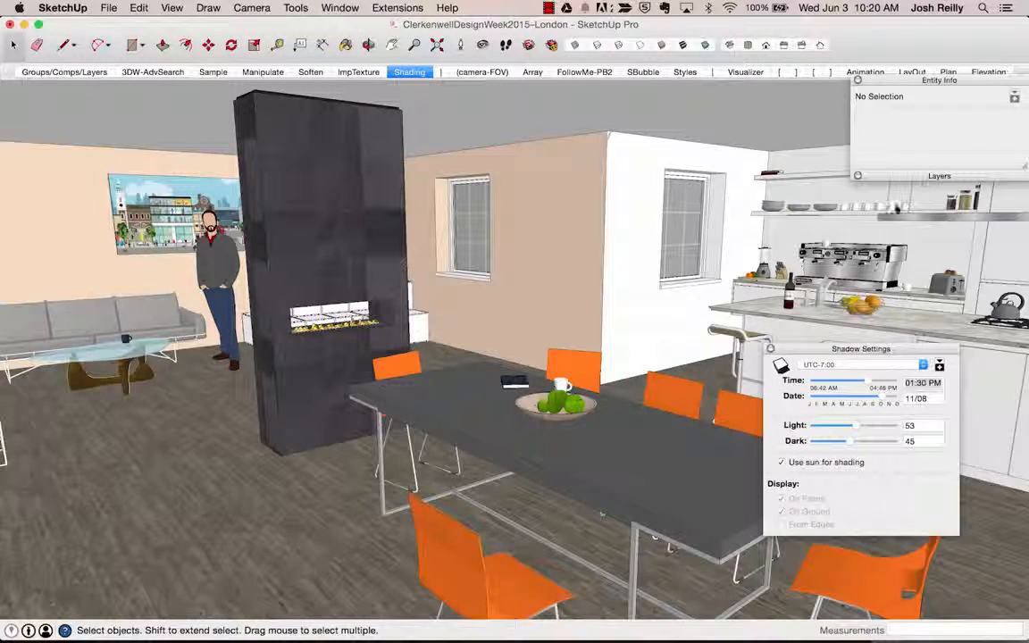
drag(850, 352, 915, 95)
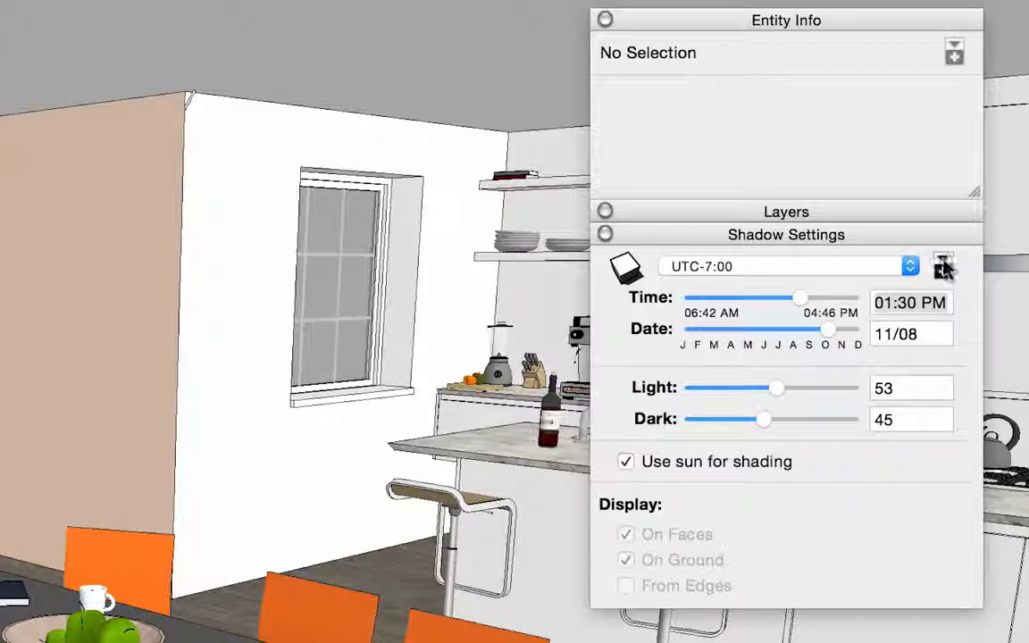
click(944, 267)
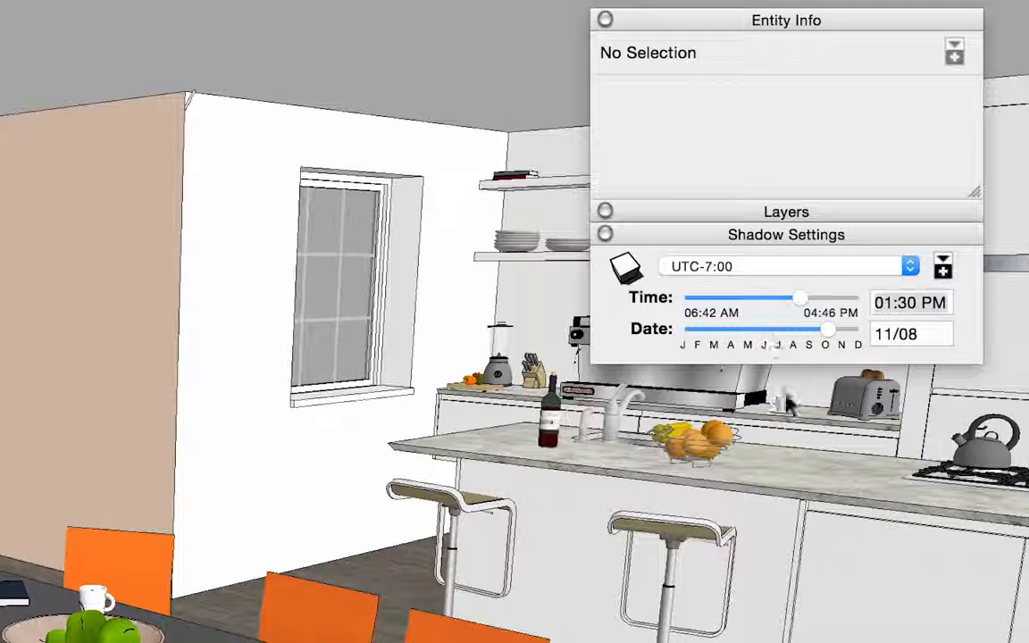
click(944, 267)
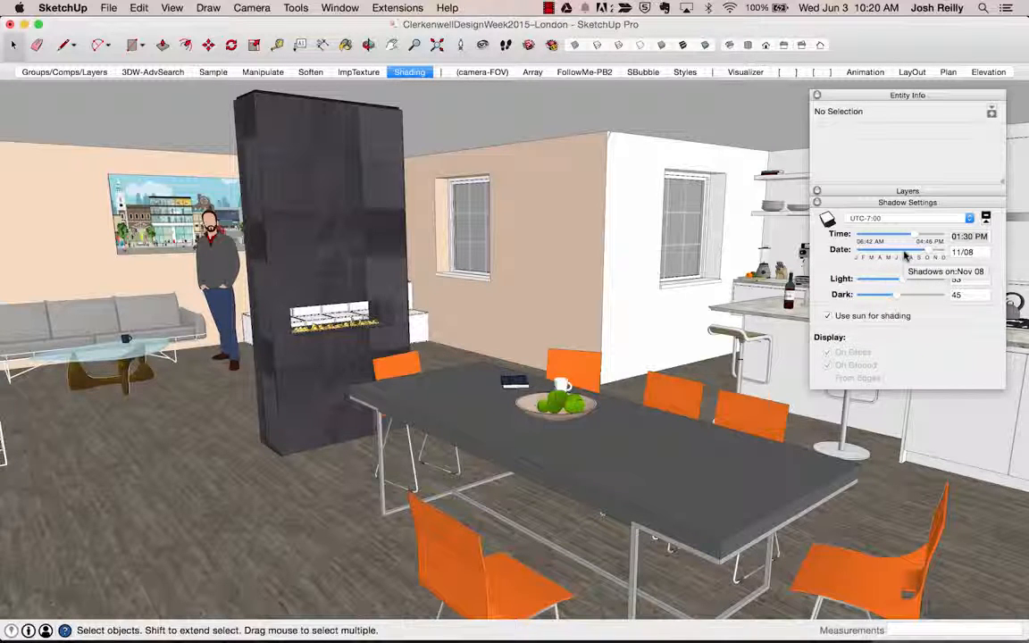
Try adjusting the shadow and light settings in the "|" separator scene, and return to the Shading scene
click(443, 72)
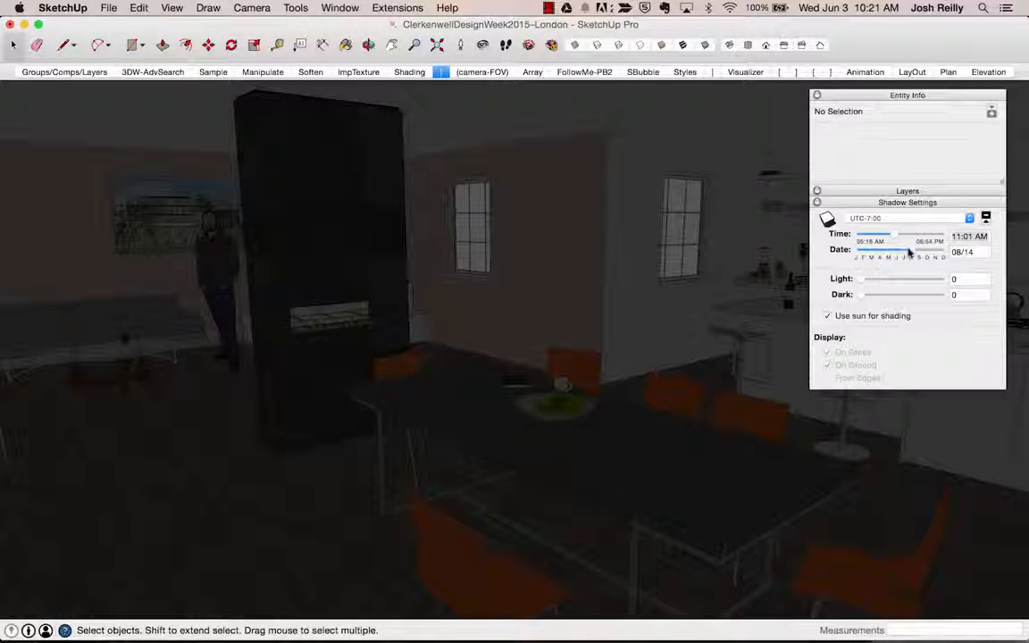
mouse_move(864, 280)
mouse_down()
mouse_move(883, 280)
mouse_move(886, 301)
mouse_move(879, 296)
mouse_move(897, 280)
mouse_move(902, 251)
mouse_up()
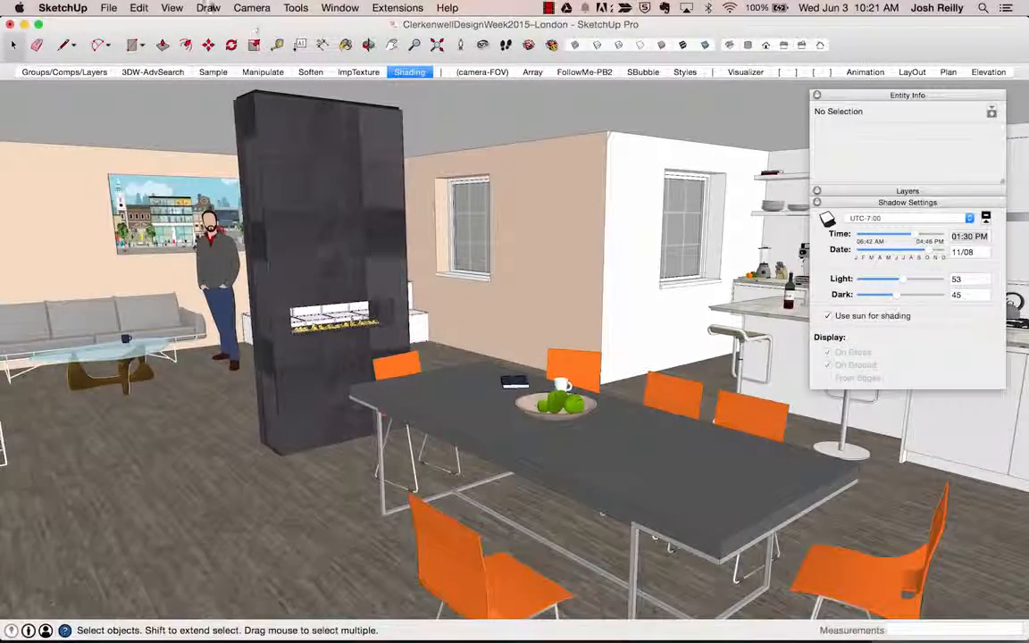
Toggle the model's shadows on and off to compare the shading, leaving the shadows off
click(172, 8)
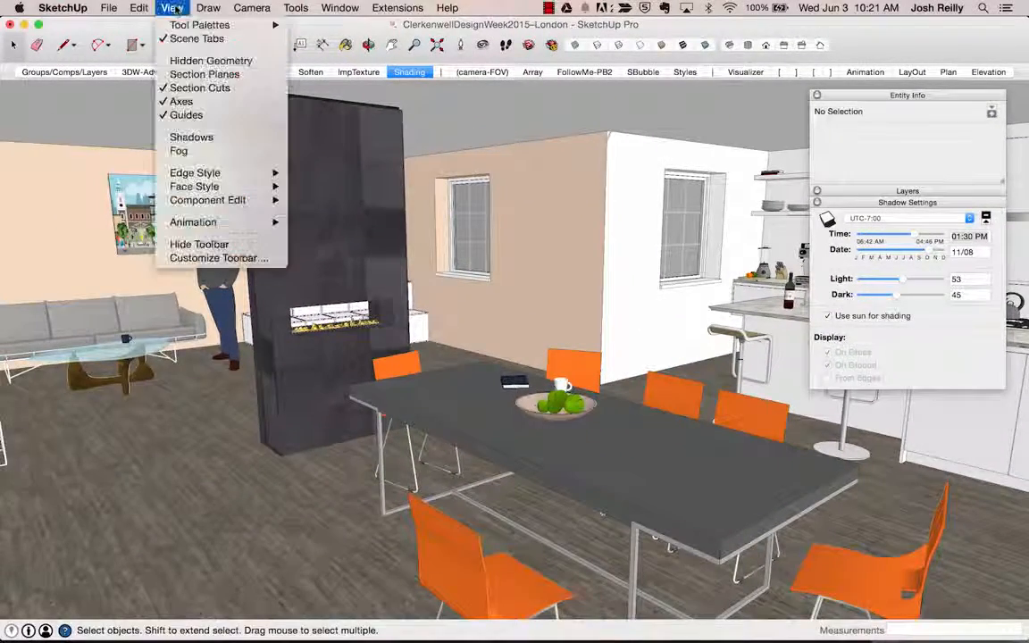
click(196, 141)
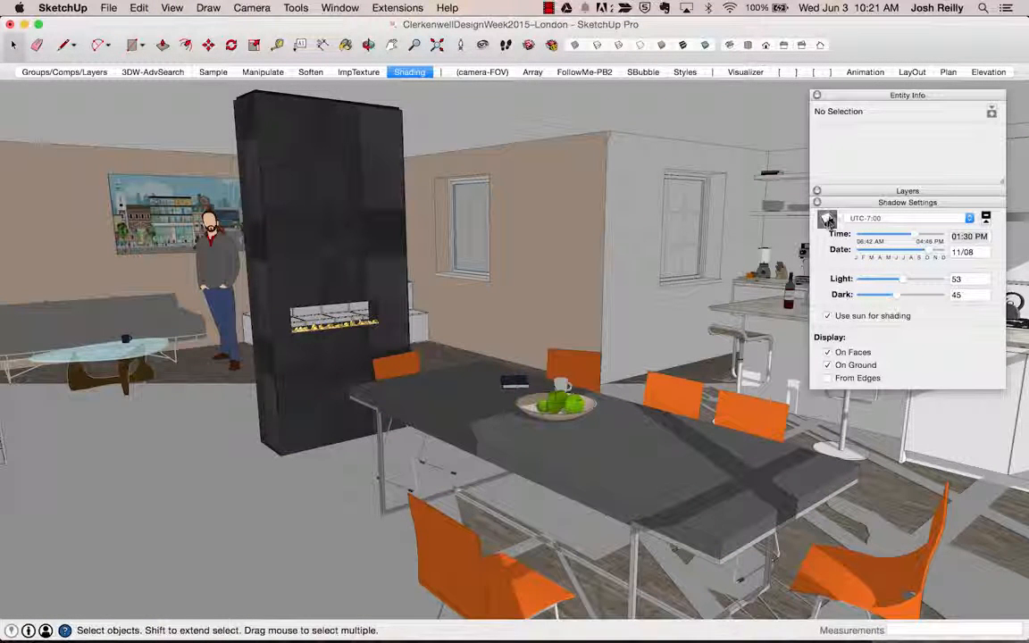
click(172, 8)
click(174, 9)
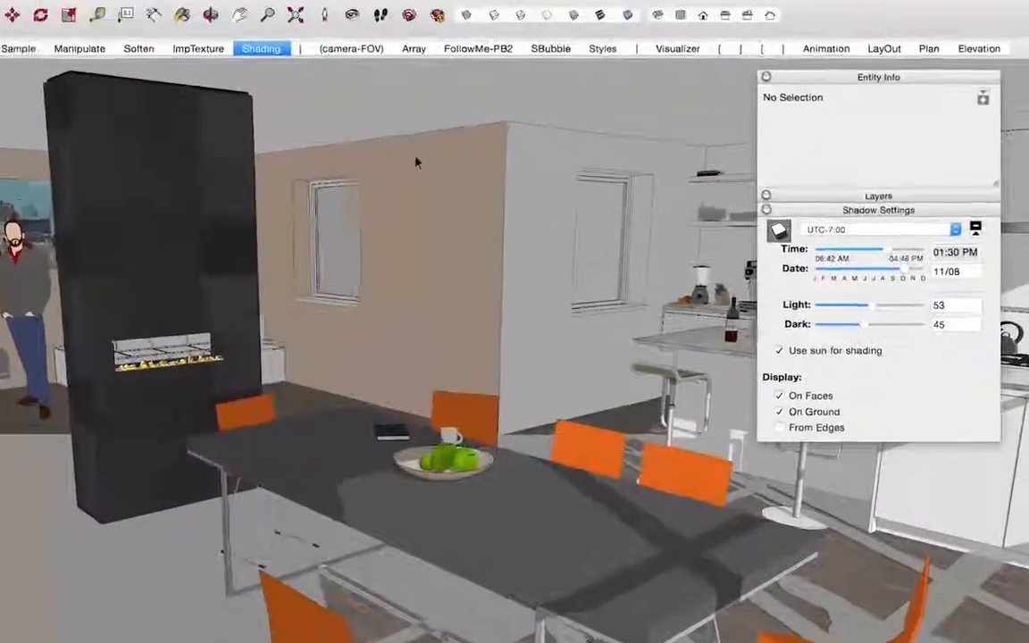
click(716, 246)
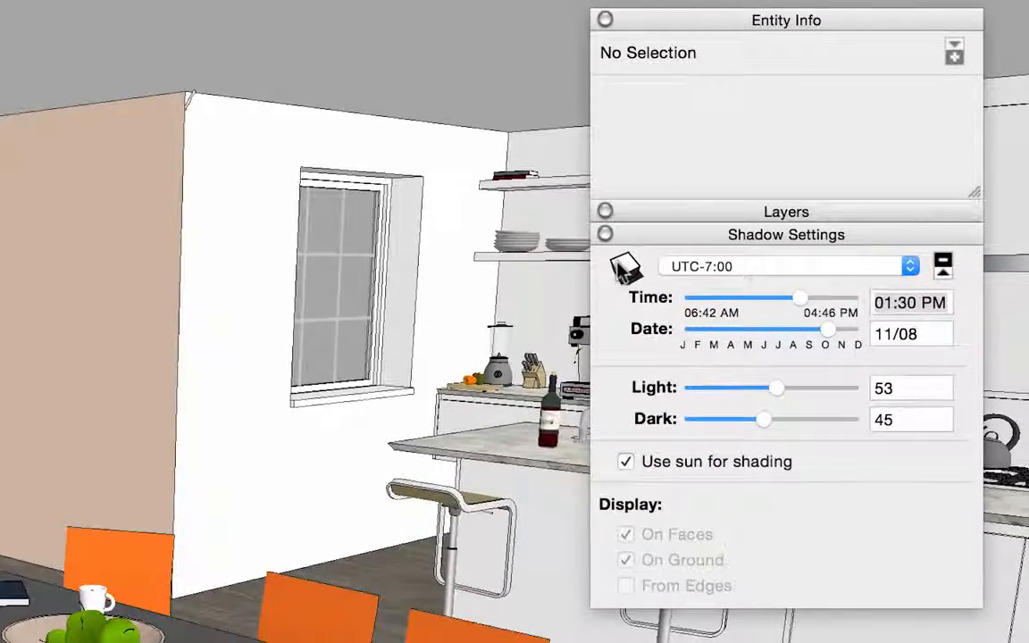
click(624, 266)
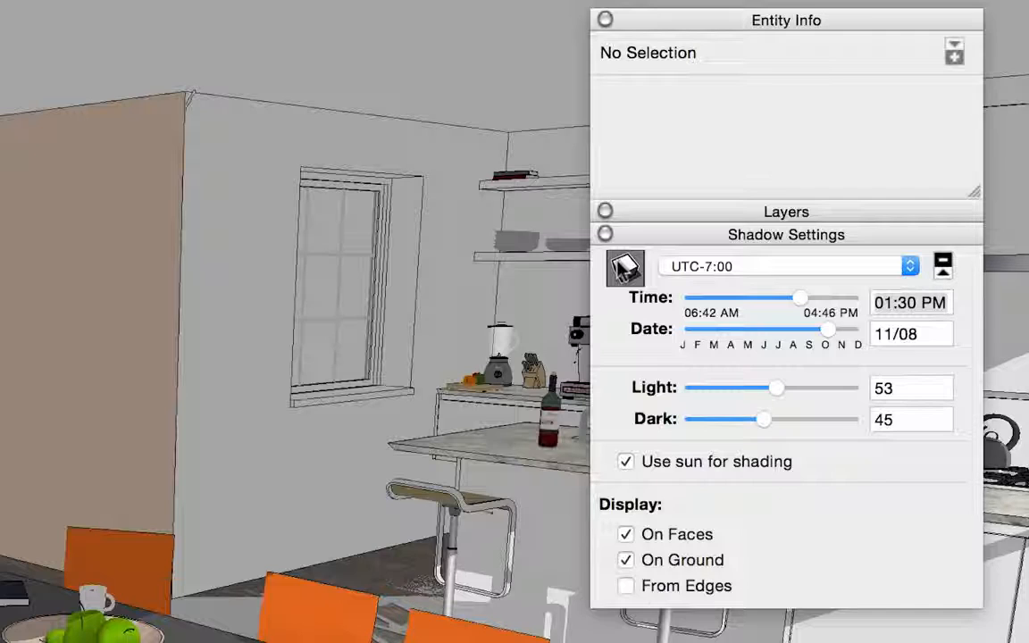
click(625, 266)
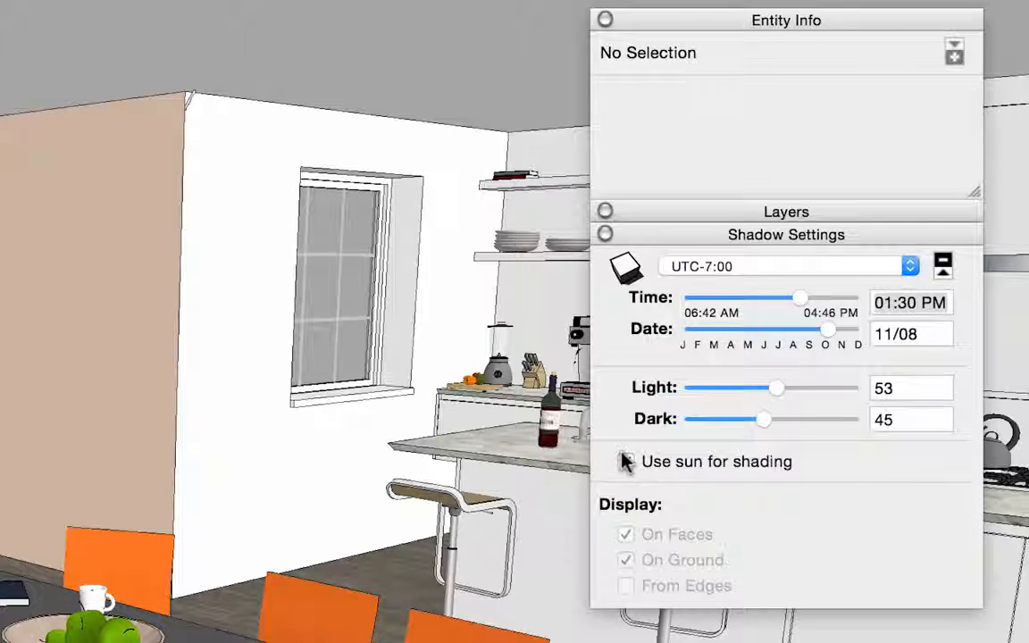
Try the shading without the sun option, with Light at 66, Dark at 23 and the shadow date at 08/20
mouse_move(830, 331)
mouse_down()
mouse_move(777, 333)
mouse_move(799, 335)
mouse_up()
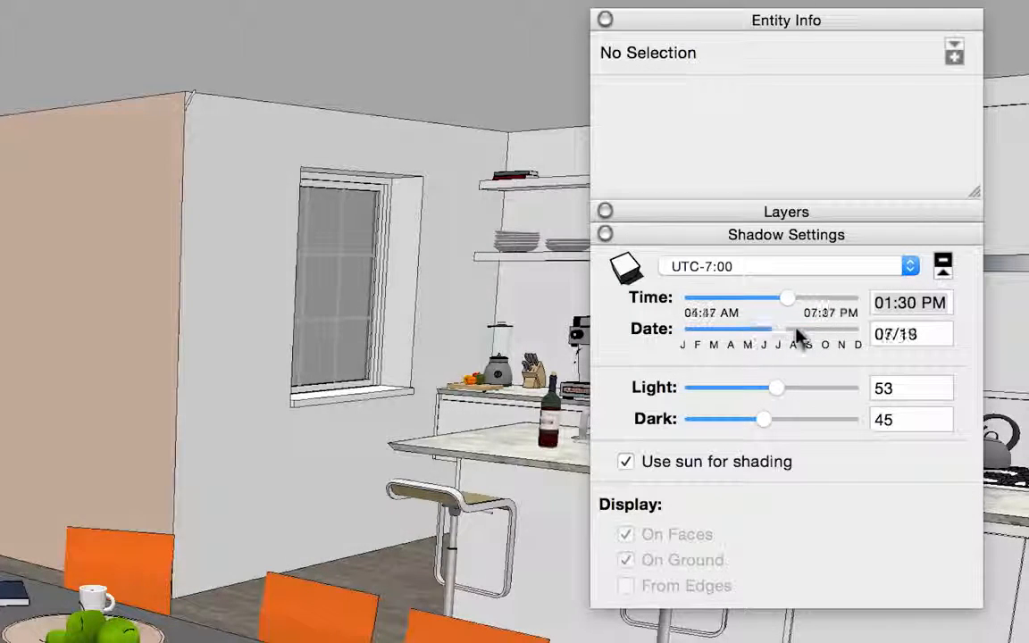
mouse_move(777, 387)
mouse_down()
mouse_move(731, 391)
mouse_move(758, 390)
mouse_up()
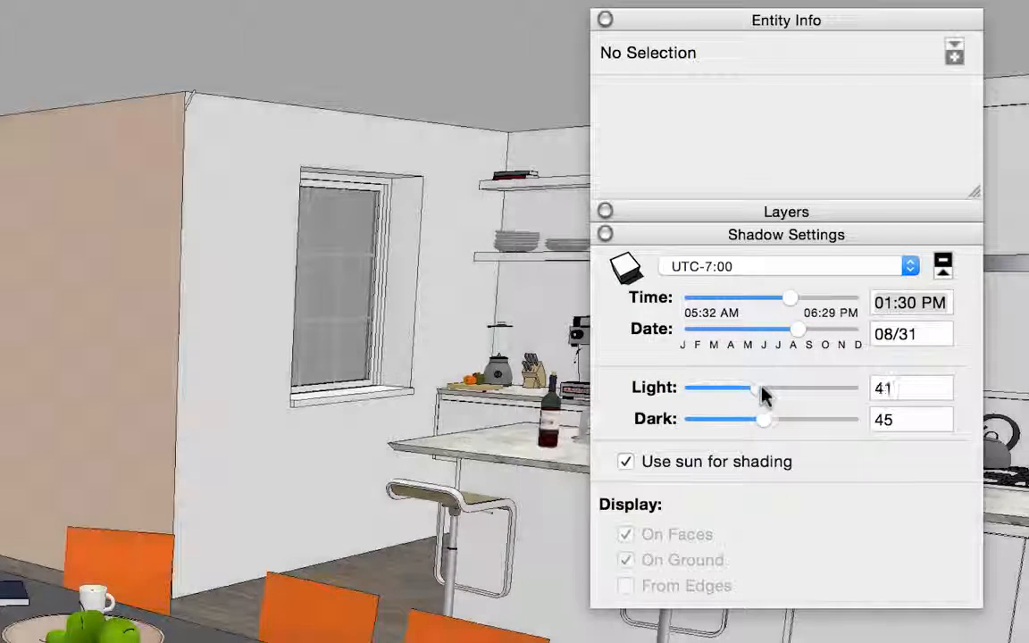
click(627, 462)
drag(758, 393, 797, 388)
drag(767, 427, 731, 420)
mouse_move(804, 333)
mouse_down()
mouse_move(737, 333)
mouse_move(817, 294)
mouse_move(781, 322)
mouse_move(796, 337)
mouse_up()
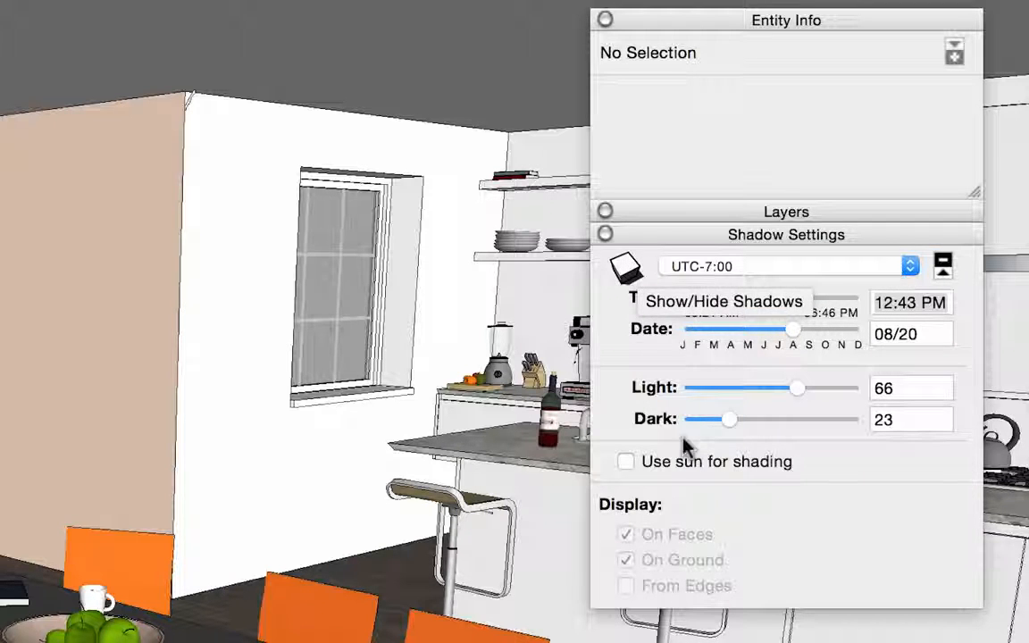
Enable Use sun for shading and try different sun positions, ending at 01:11 PM on 08/31 with Light at 45
click(626, 462)
mouse_move(786, 304)
mouse_down()
mouse_move(801, 294)
mouse_move(761, 335)
mouse_move(826, 300)
mouse_up()
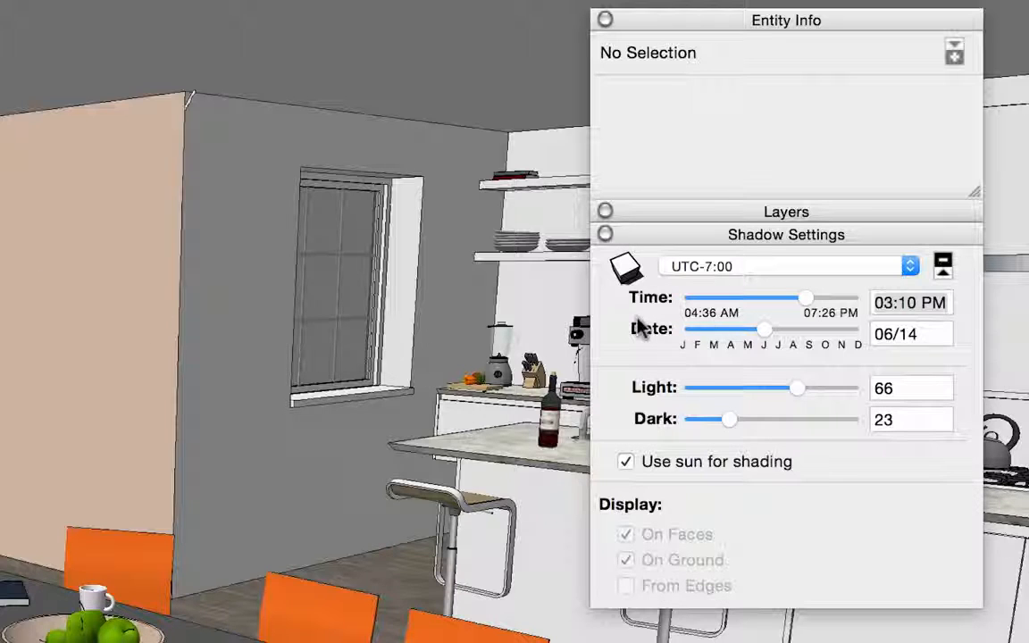
mouse_move(764, 332)
mouse_down()
mouse_move(779, 334)
mouse_move(761, 332)
mouse_up()
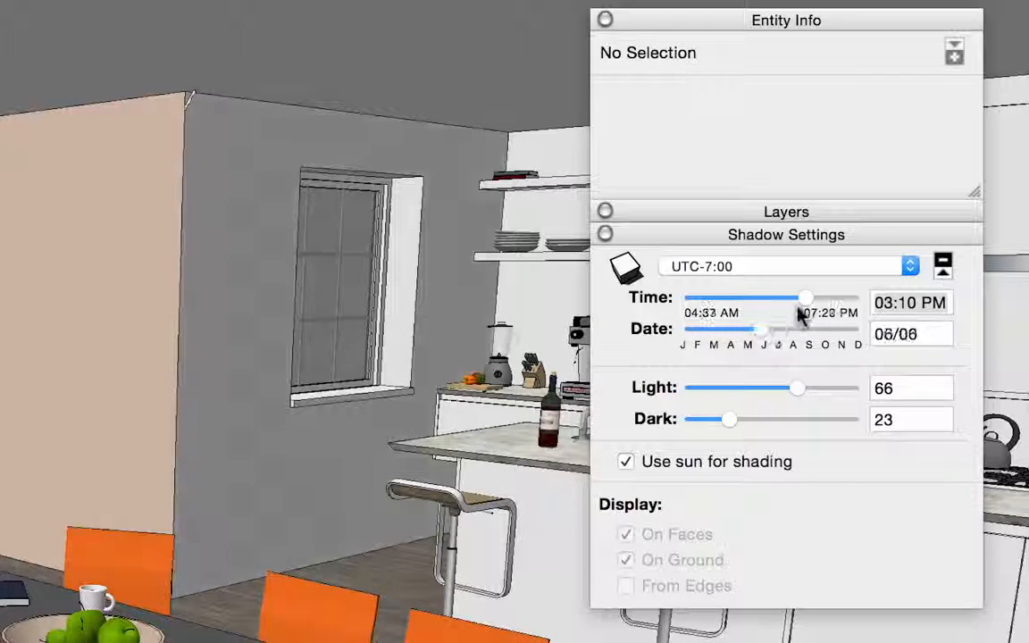
mouse_move(804, 302)
mouse_down()
mouse_move(749, 301)
mouse_move(795, 301)
mouse_move(755, 300)
mouse_move(785, 298)
mouse_move(772, 332)
mouse_up()
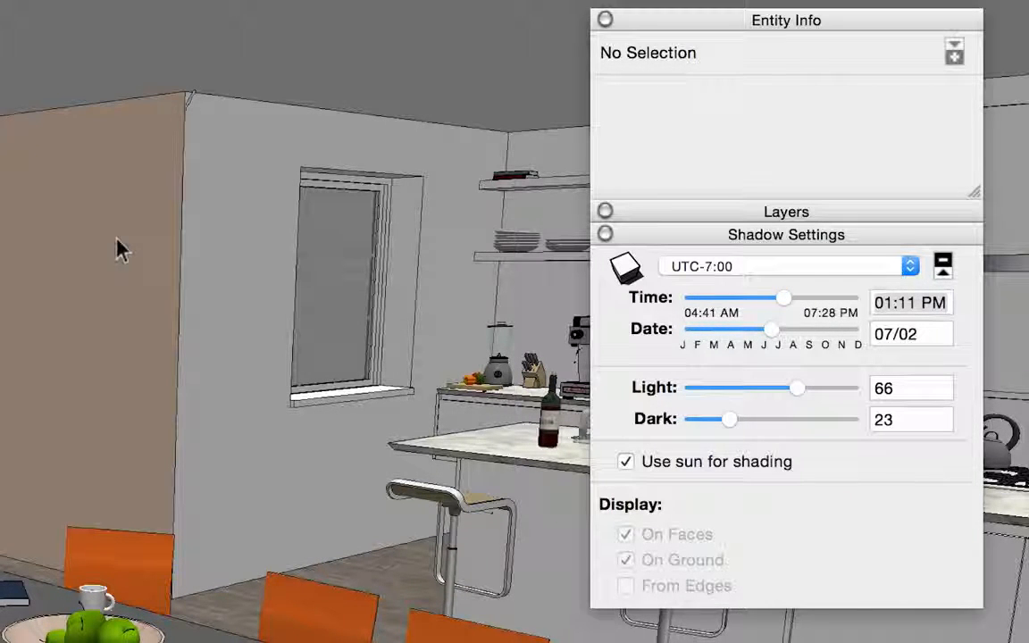
drag(772, 331, 798, 335)
drag(797, 388, 764, 390)
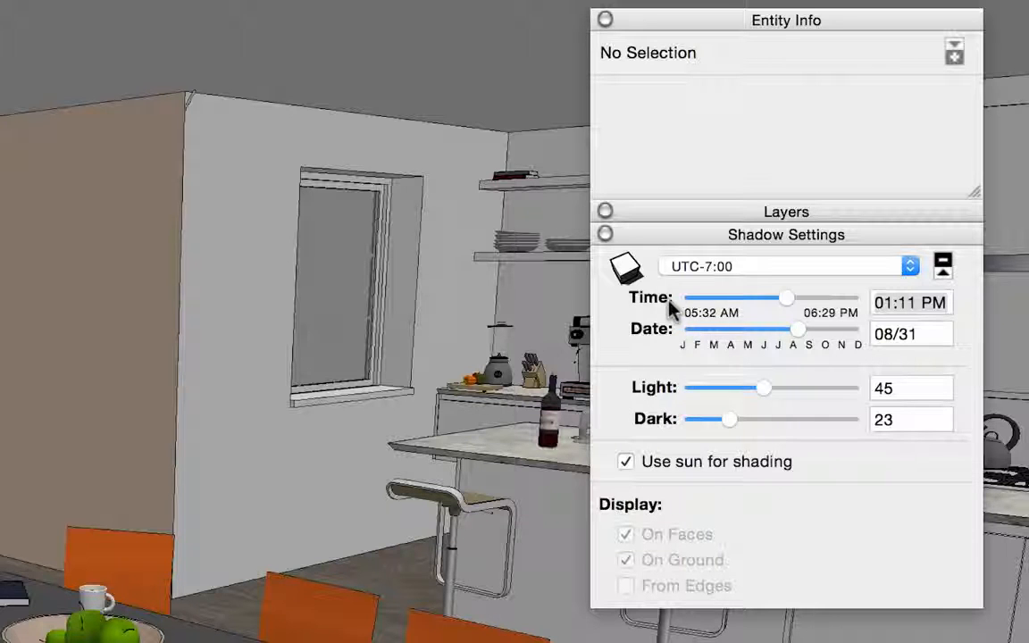
Set the shadow time to 10:55 AM, the date to 07/24, Light to 67 and Dark to 48
mouse_move(782, 304)
mouse_down()
mouse_move(740, 305)
mouse_move(760, 304)
mouse_move(768, 334)
mouse_move(753, 335)
mouse_move(783, 335)
mouse_up()
drag(765, 390, 783, 393)
drag(728, 422, 757, 429)
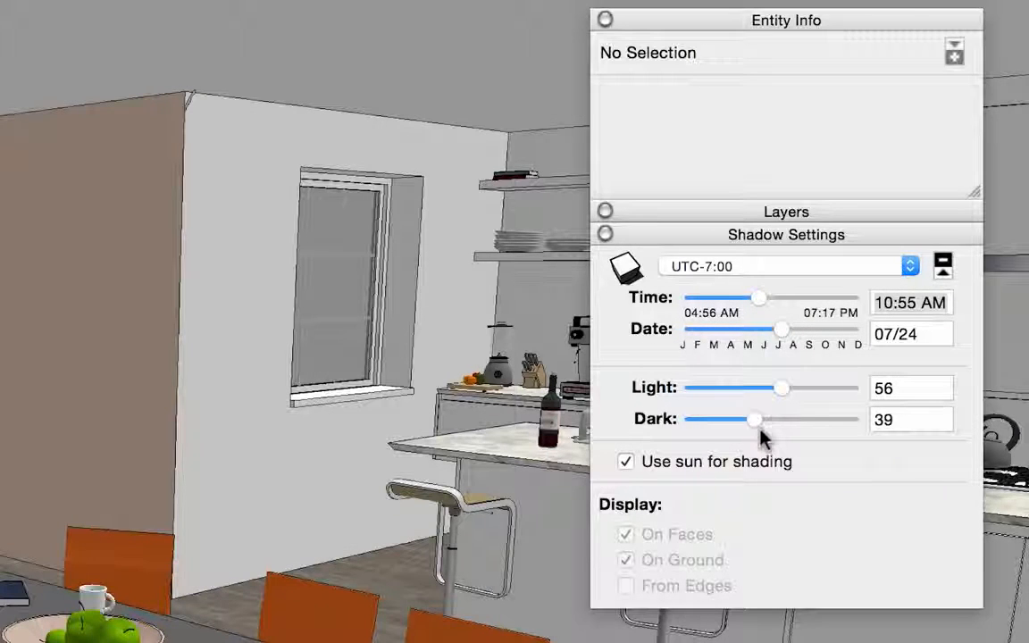
click(796, 391)
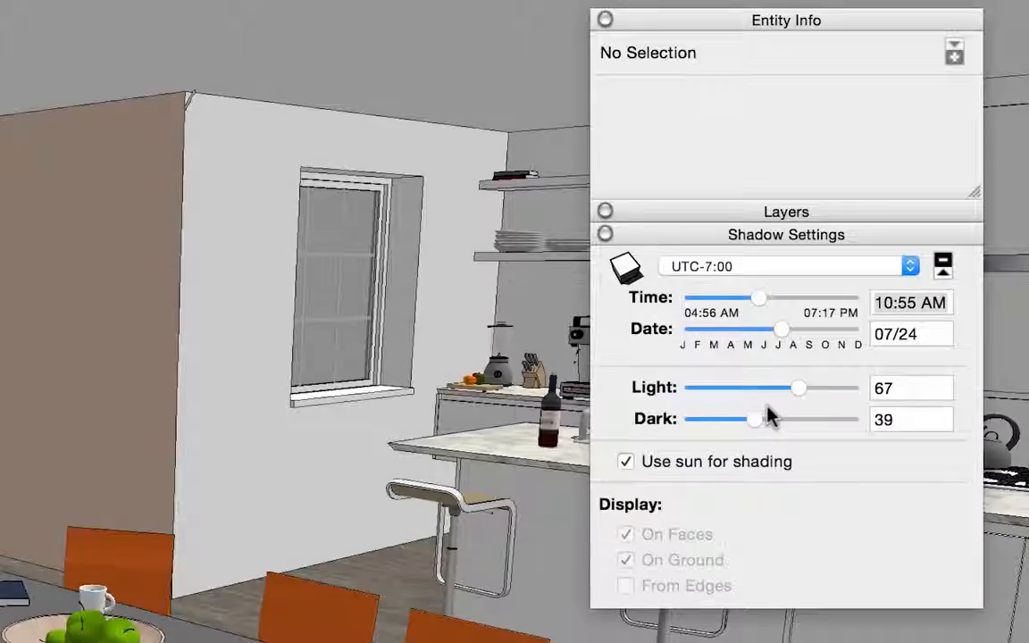
drag(758, 425, 772, 427)
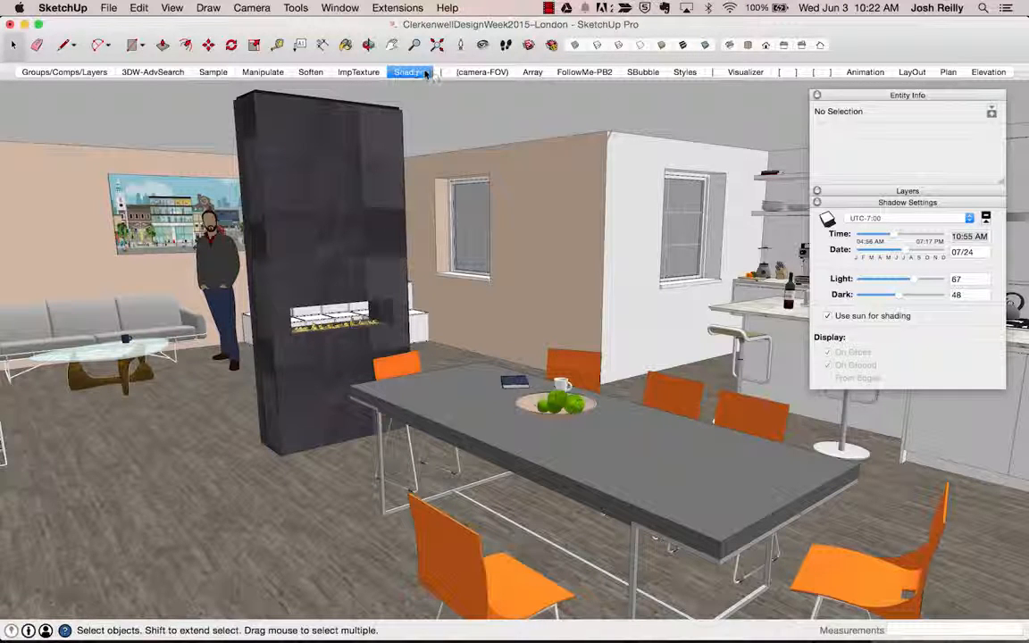
Set the shadow date to 08/21 and update the Shading scene with the current shadow settings
drag(902, 253, 908, 254)
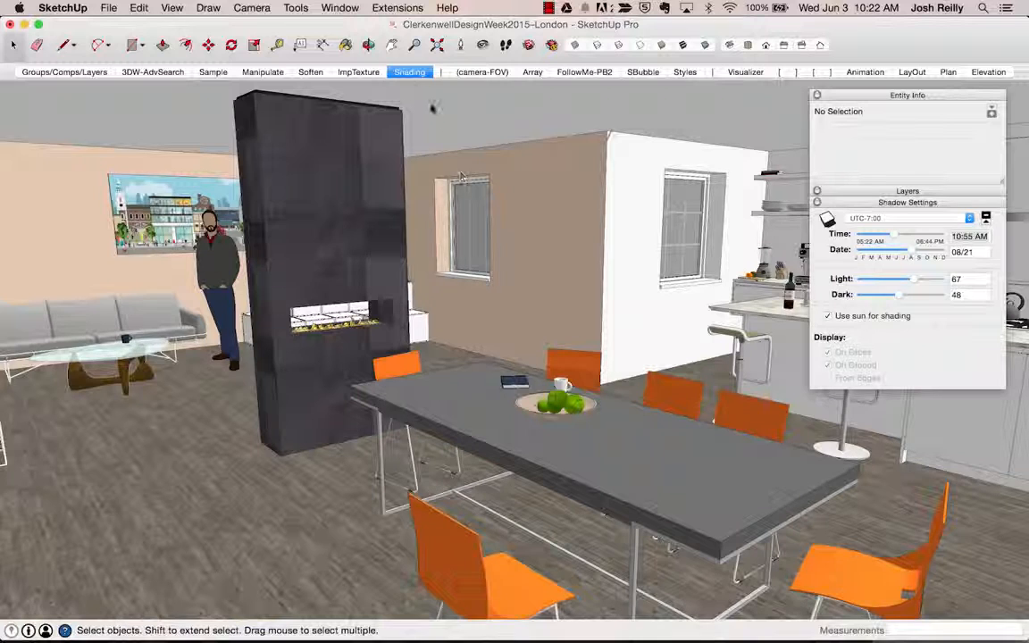
click(409, 74)
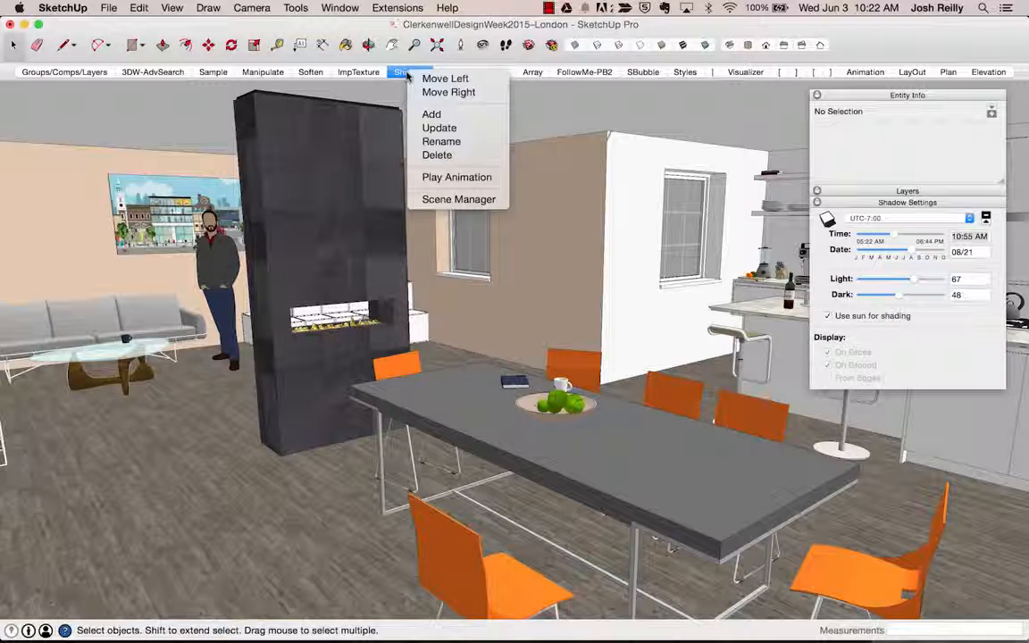
click(451, 130)
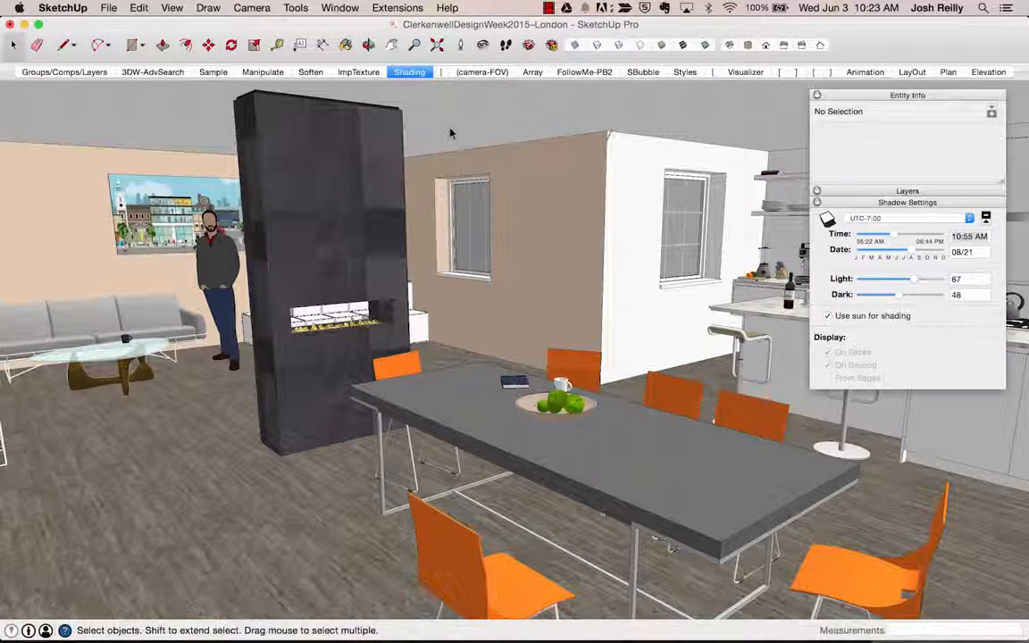
Update the "|" scene after Shading with Light at 46 and Dark at 54, and compare it with the Shading scene
click(441, 72)
drag(863, 280, 905, 299)
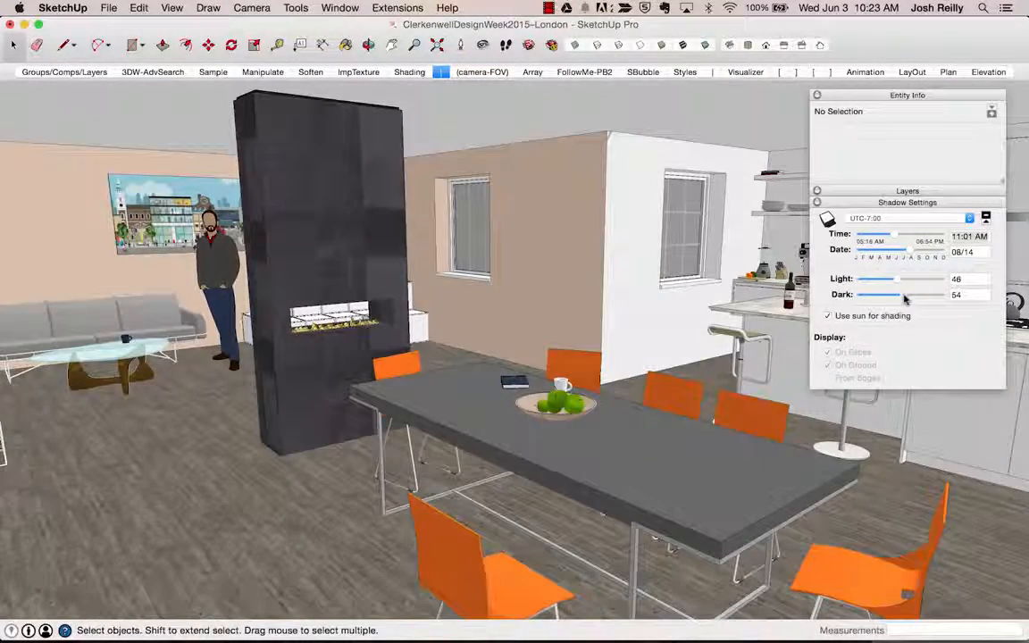
right_click(444, 72)
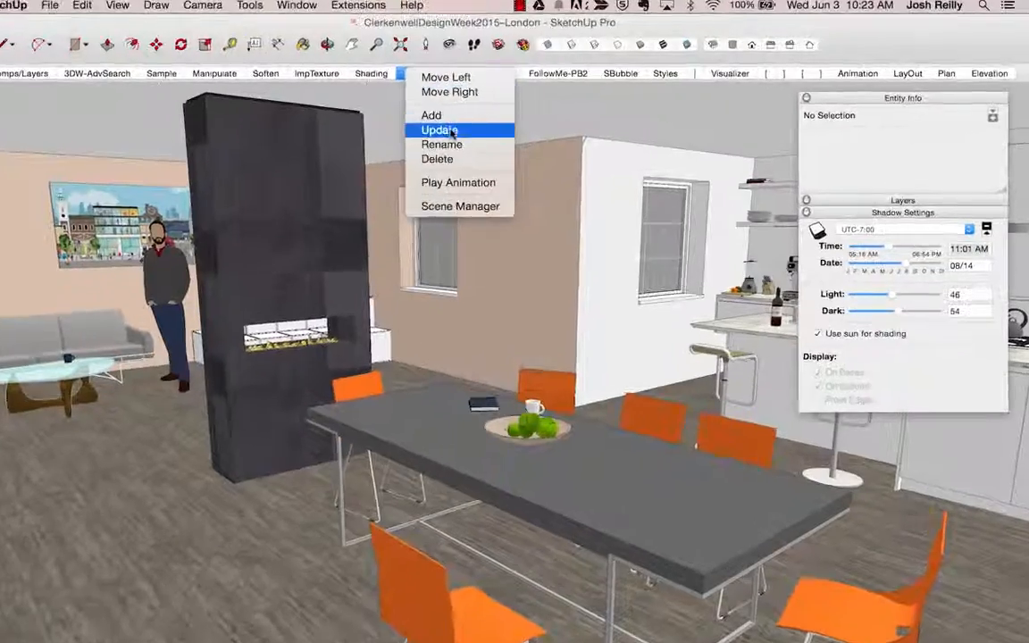
click(471, 124)
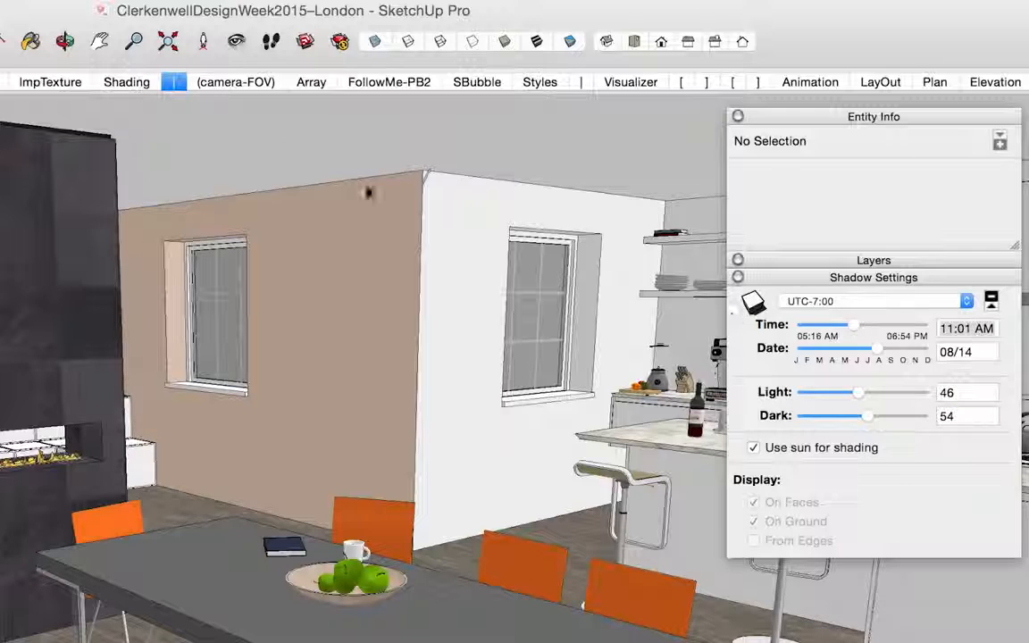
click(126, 83)
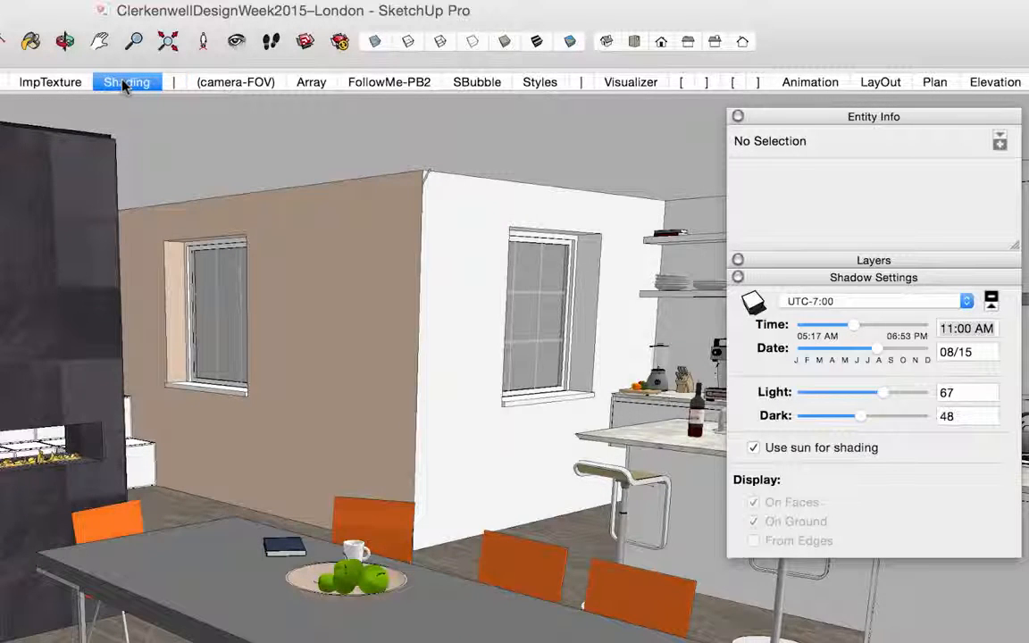
click(180, 86)
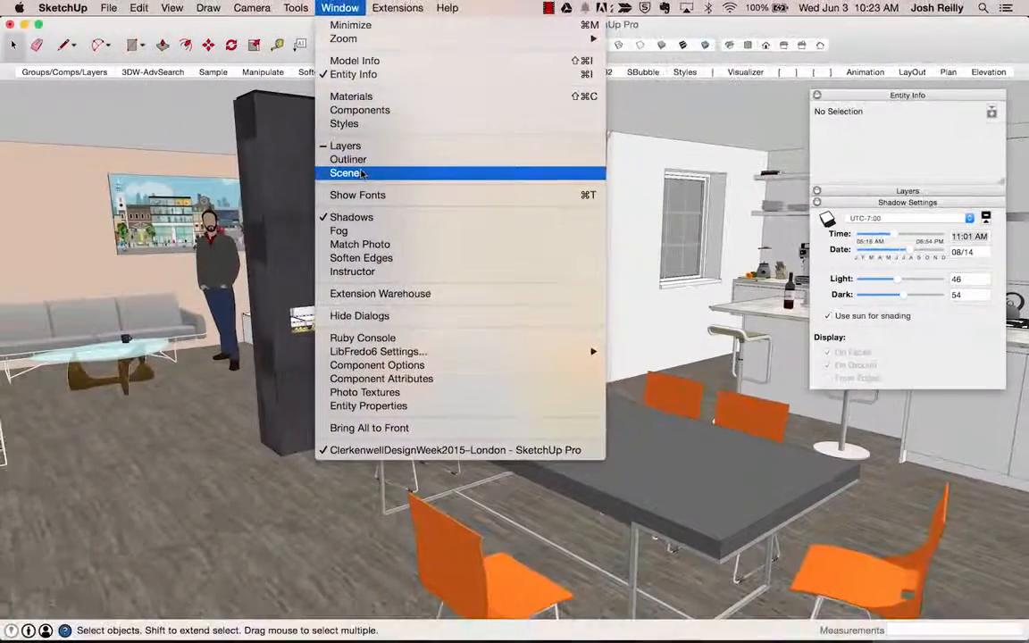
Review the Scenes list, close it and activate the (camera-FOV) scene
click(302, 181)
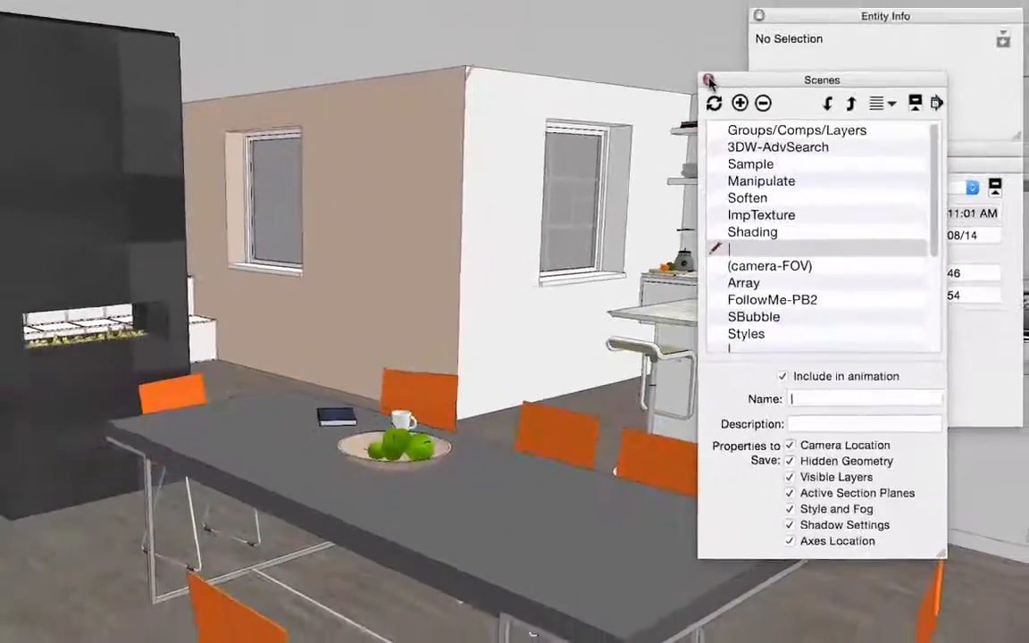
click(708, 81)
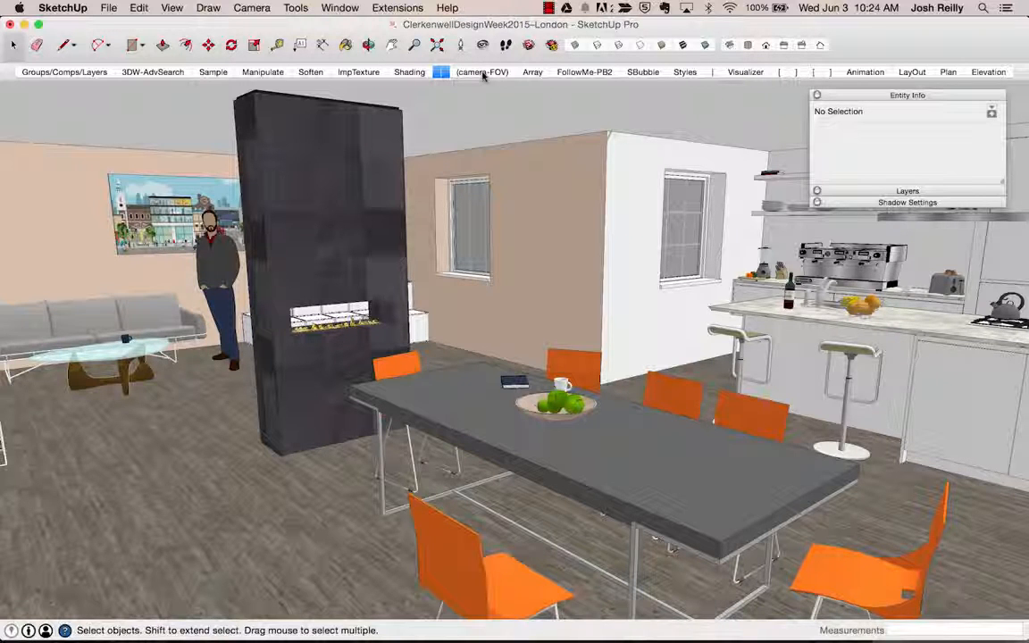
click(482, 72)
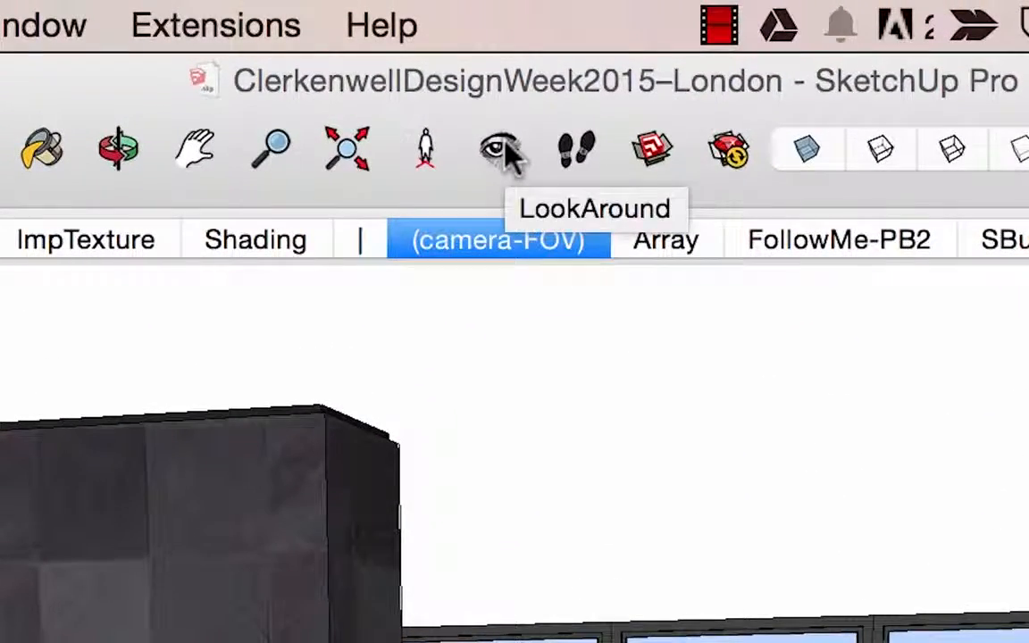
Look around the interior from the scene's camera position, then orbit up to view the room over its brown wall
click(506, 154)
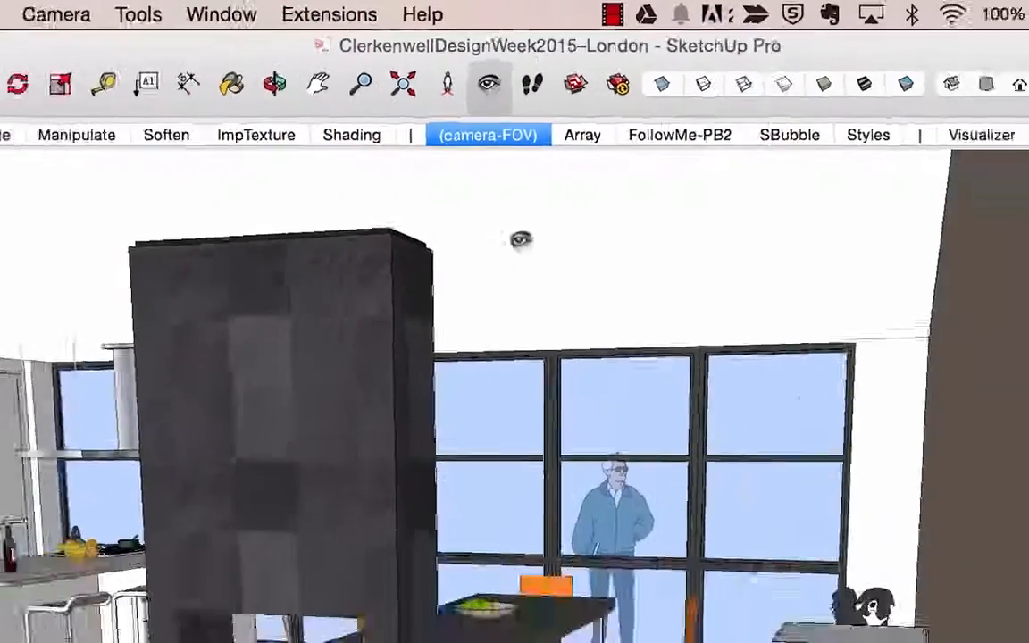
drag(520, 240, 538, 613)
drag(509, 328, 651, 210)
middle_drag(654, 198, 725, 239)
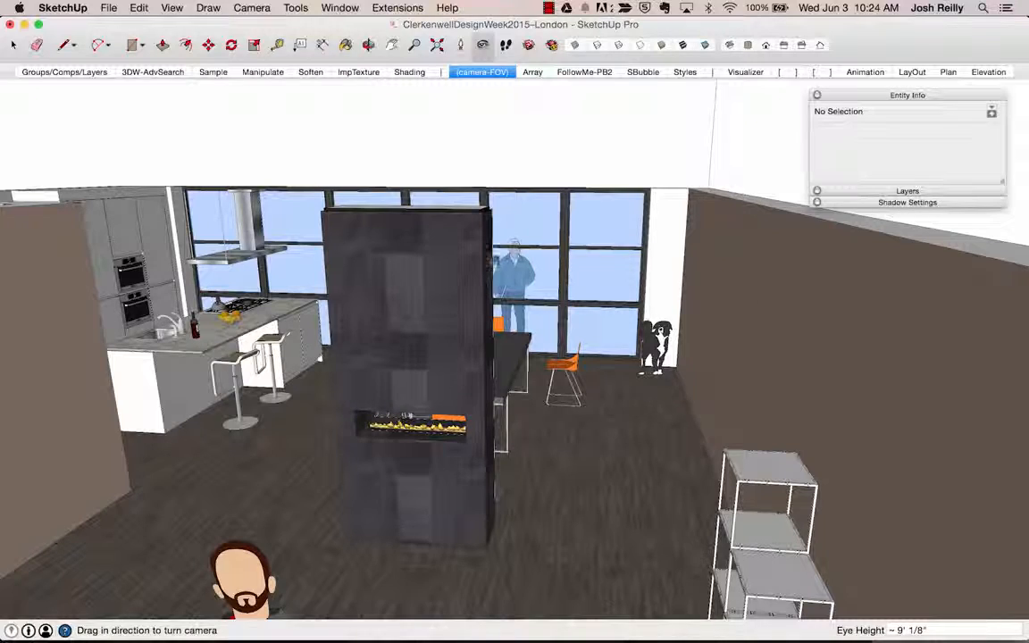
middle_drag(562, 308, 558, 162)
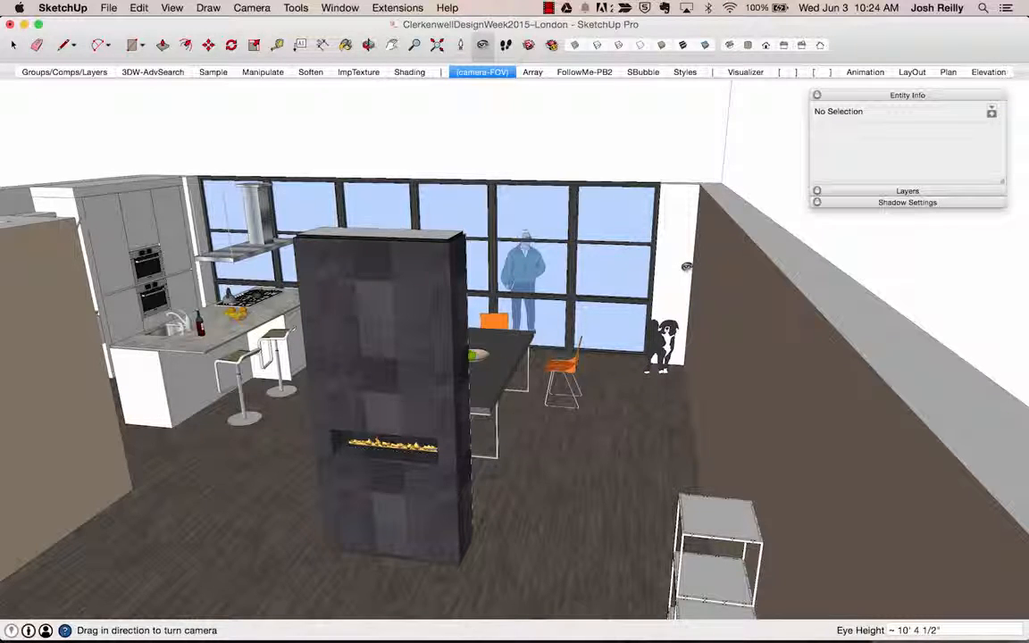
middle_drag(706, 277, 514, 300)
key(space)
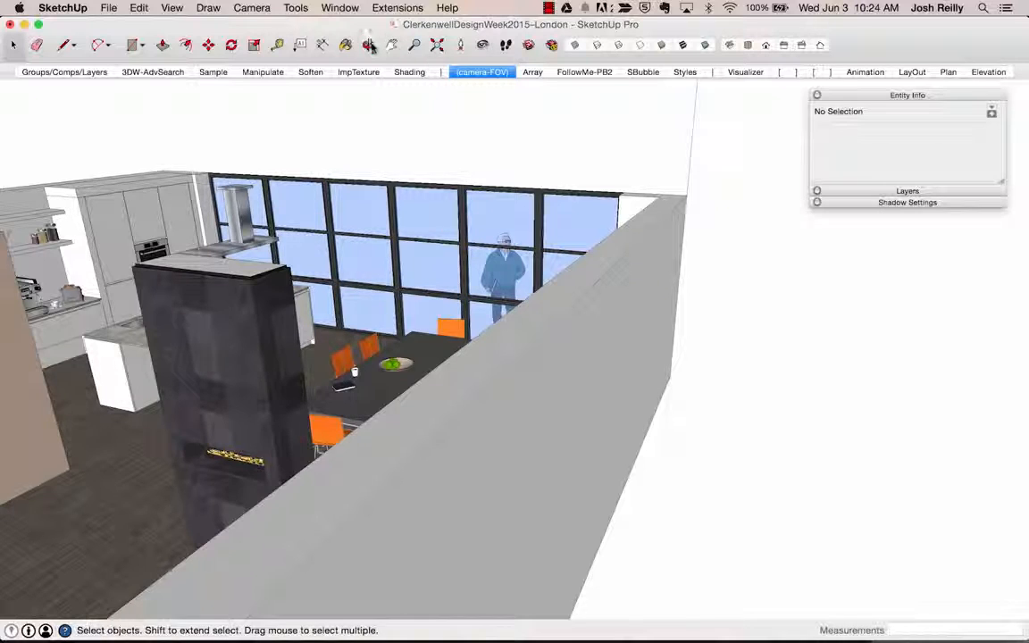
Orbit the model slightly with the Orbit tool to view the dining area over the wall
click(369, 45)
mouse_move(460, 138)
mouse_down()
mouse_move(444, 105)
mouse_move(477, 142)
mouse_up()
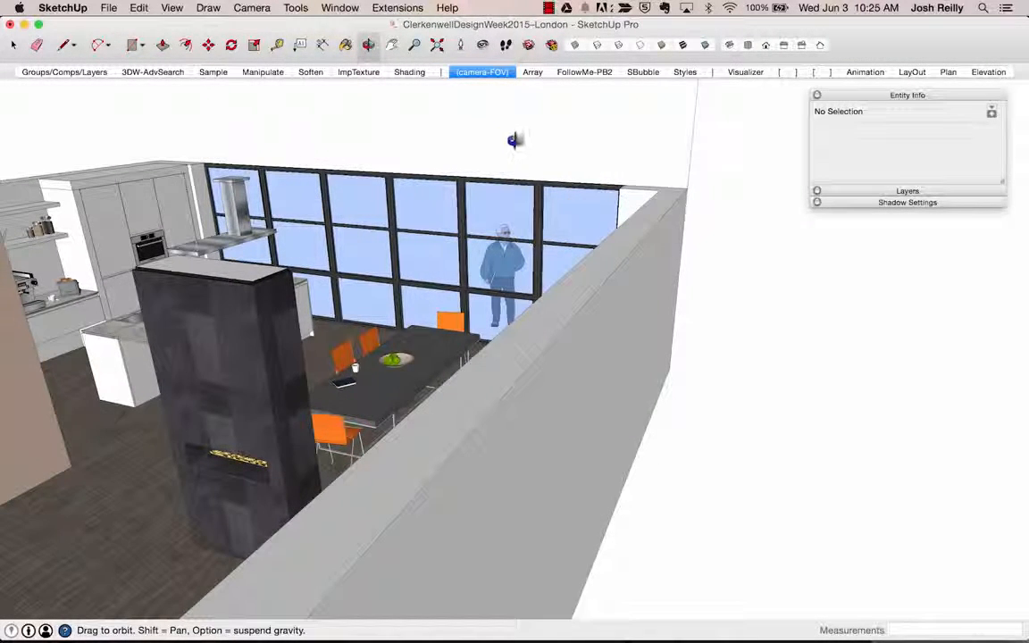
key(space)
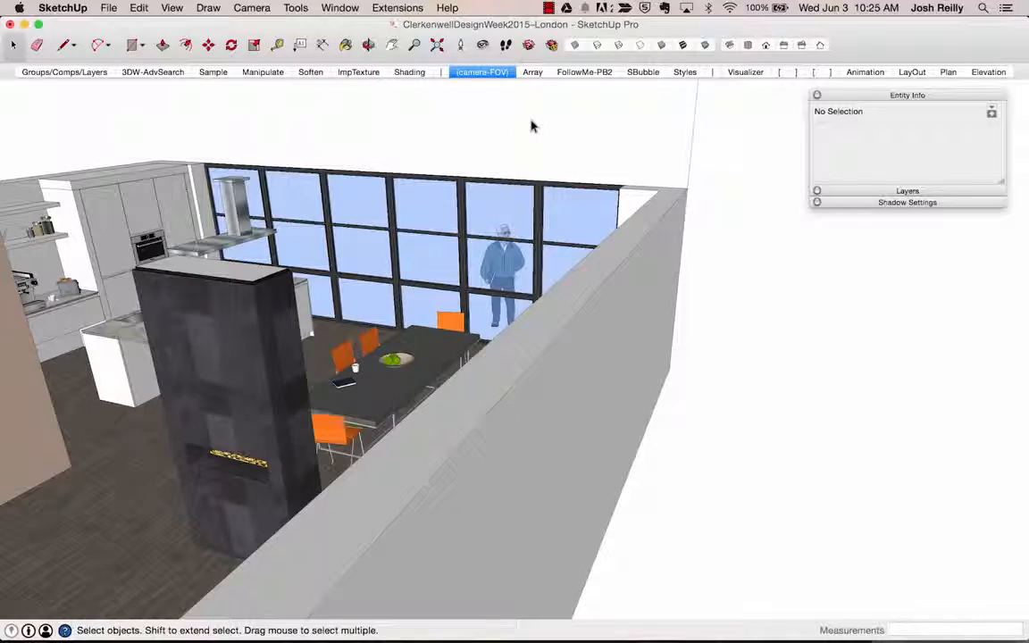
key(o)
mouse_move(531, 121)
mouse_down()
mouse_move(498, 128)
mouse_move(538, 133)
mouse_move(518, 137)
mouse_move(528, 142)
mouse_up()
key(space)
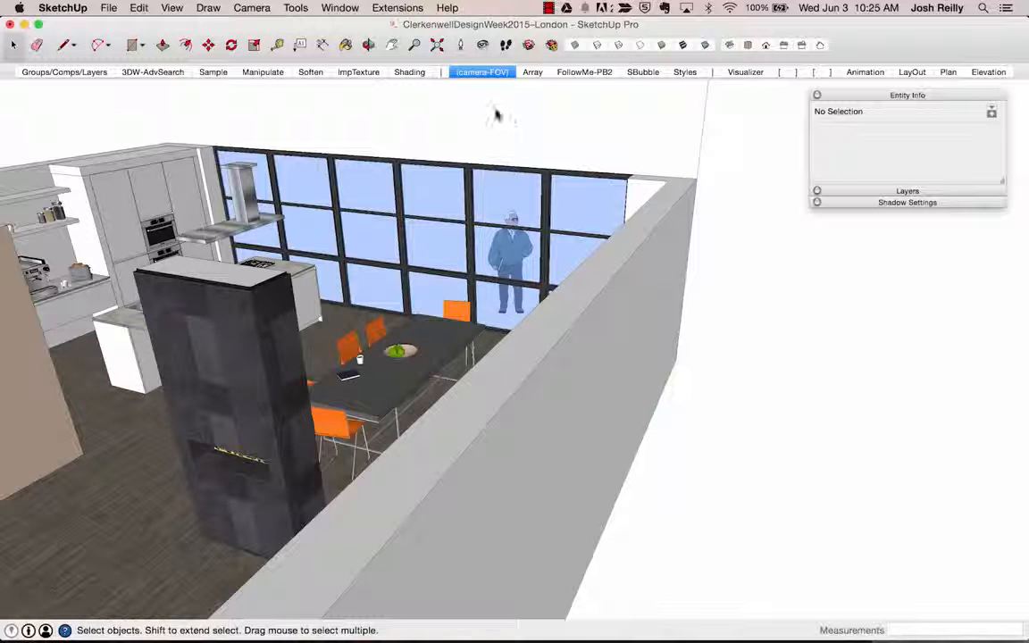
Draw a line rising from the top of the brown wall and orbit to check its true direction
key(l)
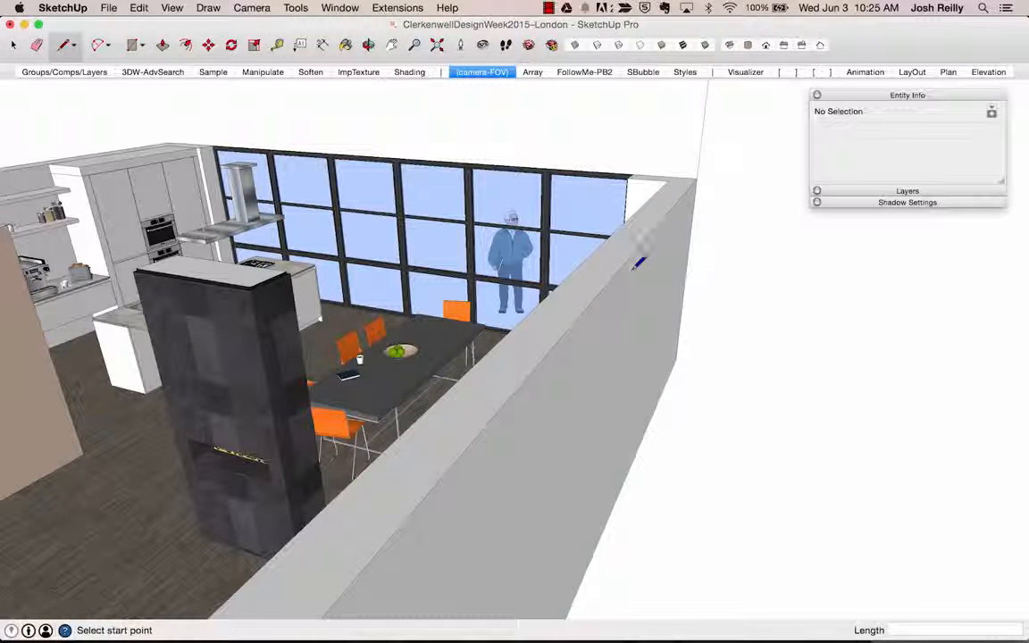
middle_drag(574, 314, 703, 279)
scroll(618, 318, up, 3)
click(695, 282)
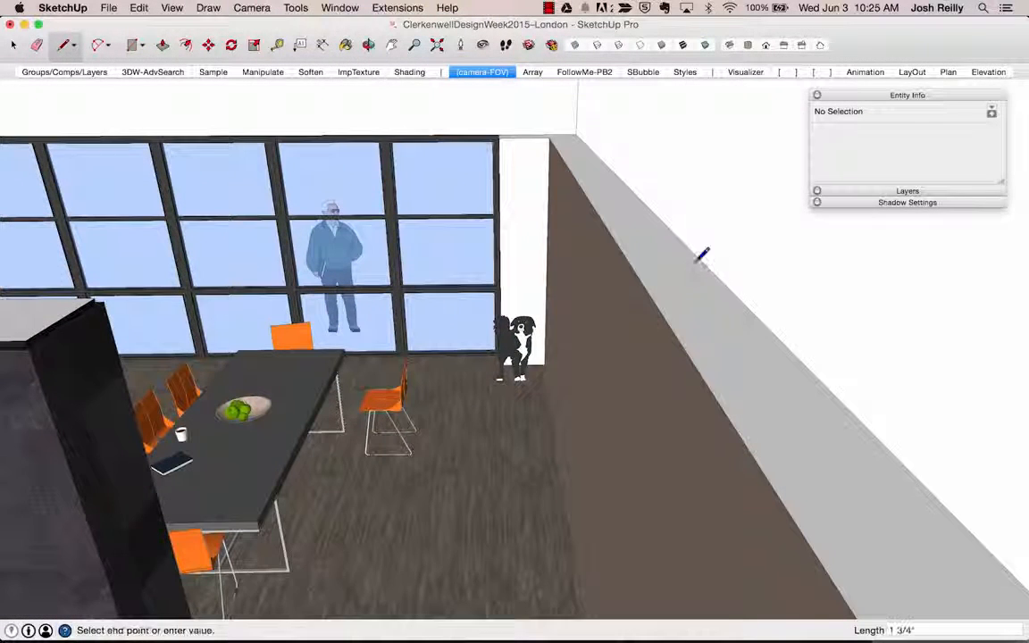
click(703, 164)
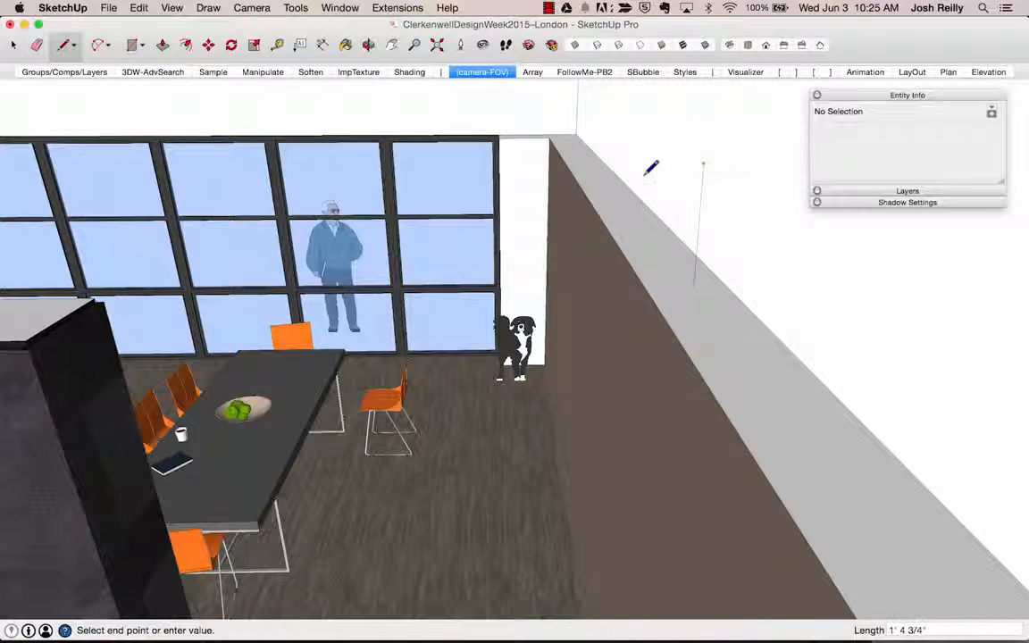
click(373, 46)
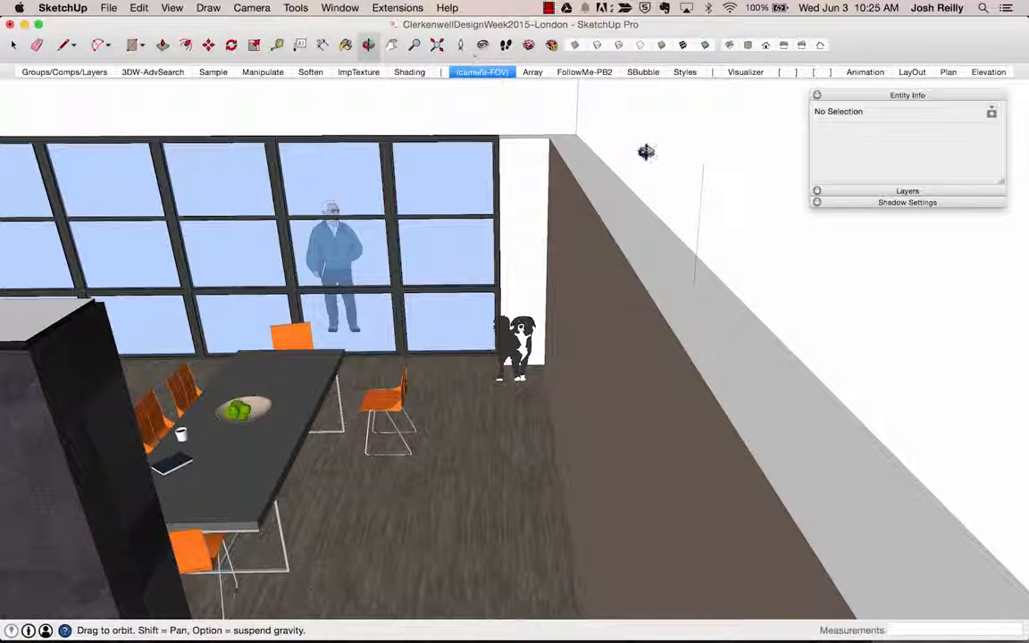
drag(719, 163, 656, 175)
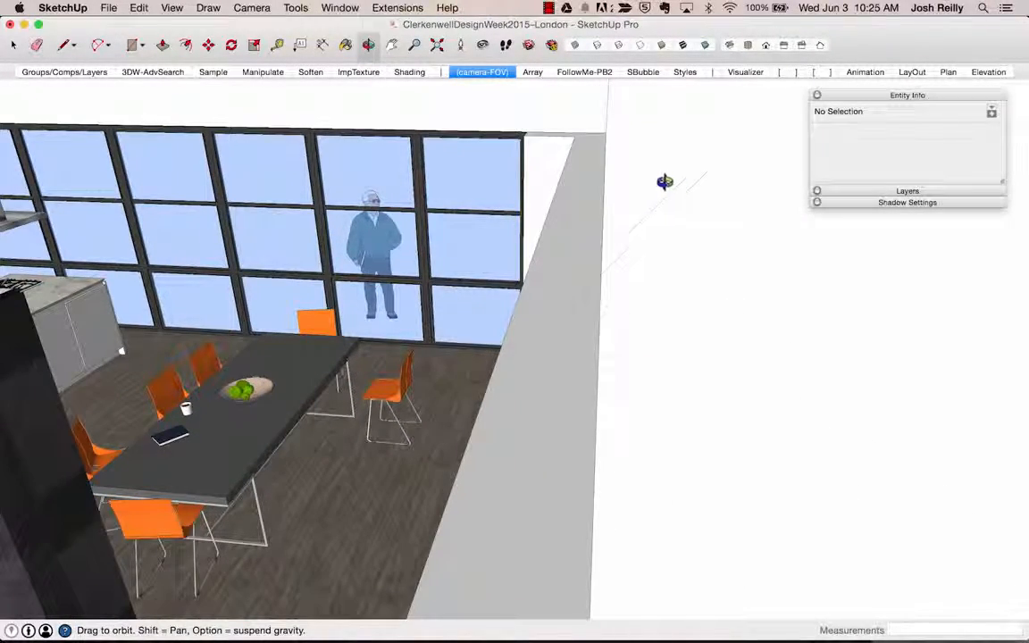
Orbit back and draw a test line upward from the wall's top face near the dog
key(space)
key(l)
key(o)
drag(590, 252, 655, 231)
key(l)
click(665, 277)
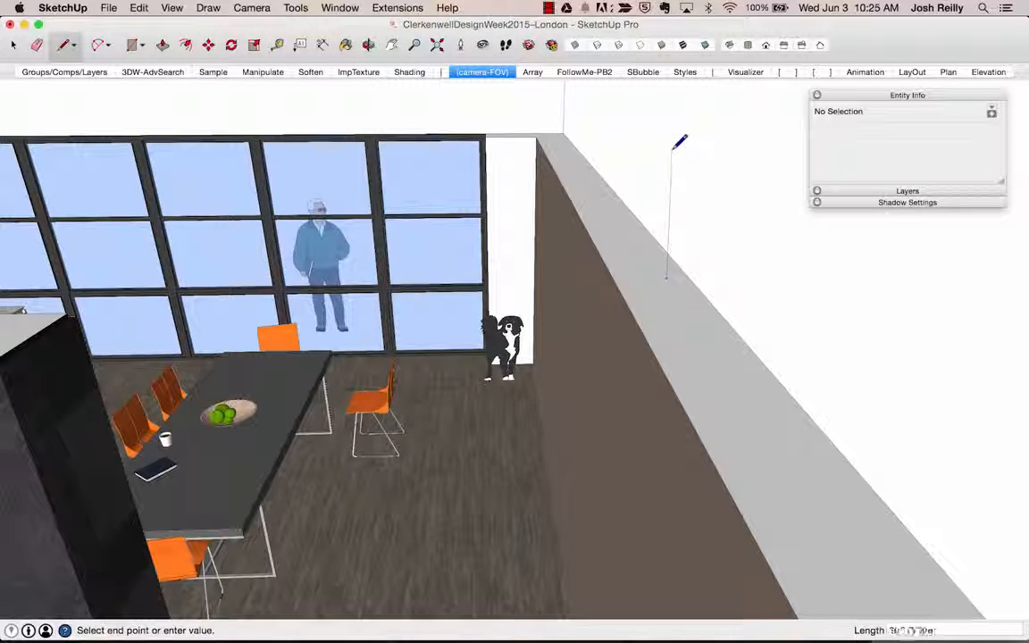
click(677, 176)
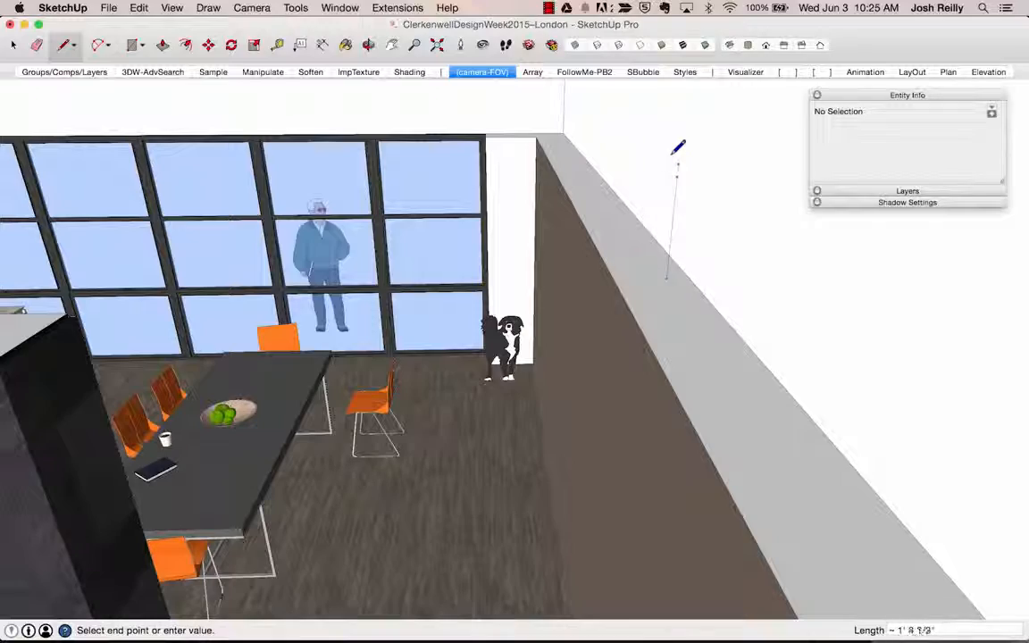
Inspect the test line from other angles and delete it from above the wall
middle_drag(677, 269, 602, 292)
middle_drag(694, 257, 726, 287)
key(space)
drag(749, 183, 742, 190)
key(Delete)
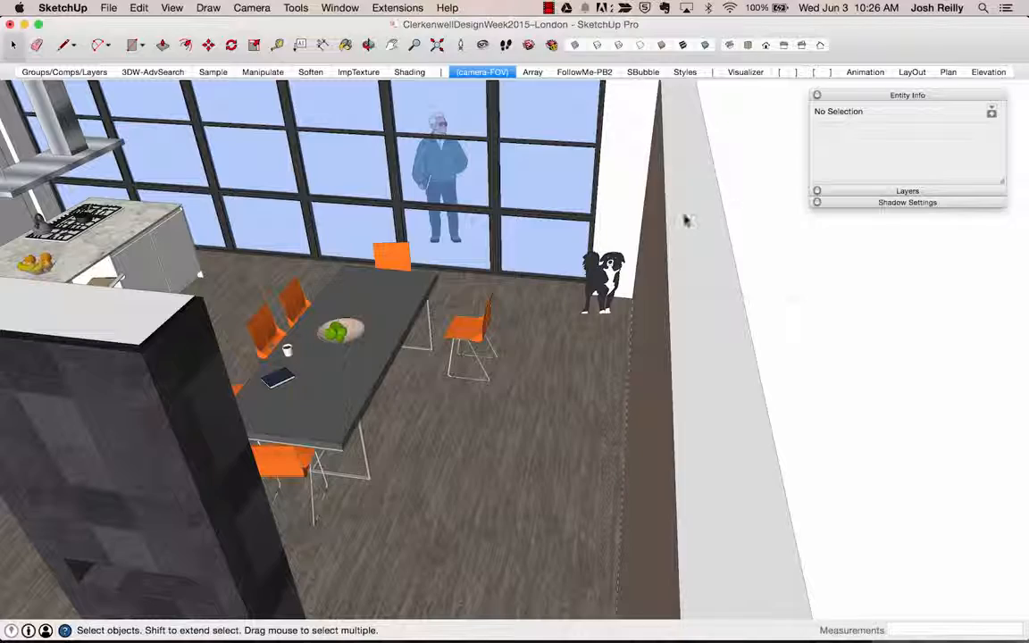
View the whole interior from above around the fireplace and restore the (camera-FOV) scene view
scroll(664, 228, down, 8)
middle_drag(658, 232, 530, 285)
scroll(487, 259, up, 5)
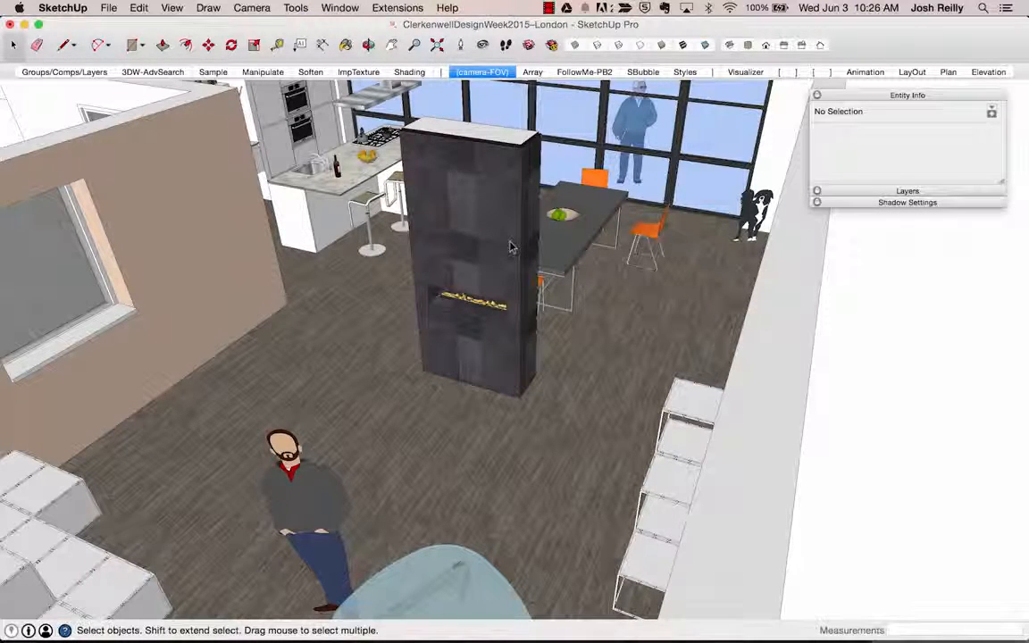
middle_drag(511, 248, 565, 258)
click(471, 73)
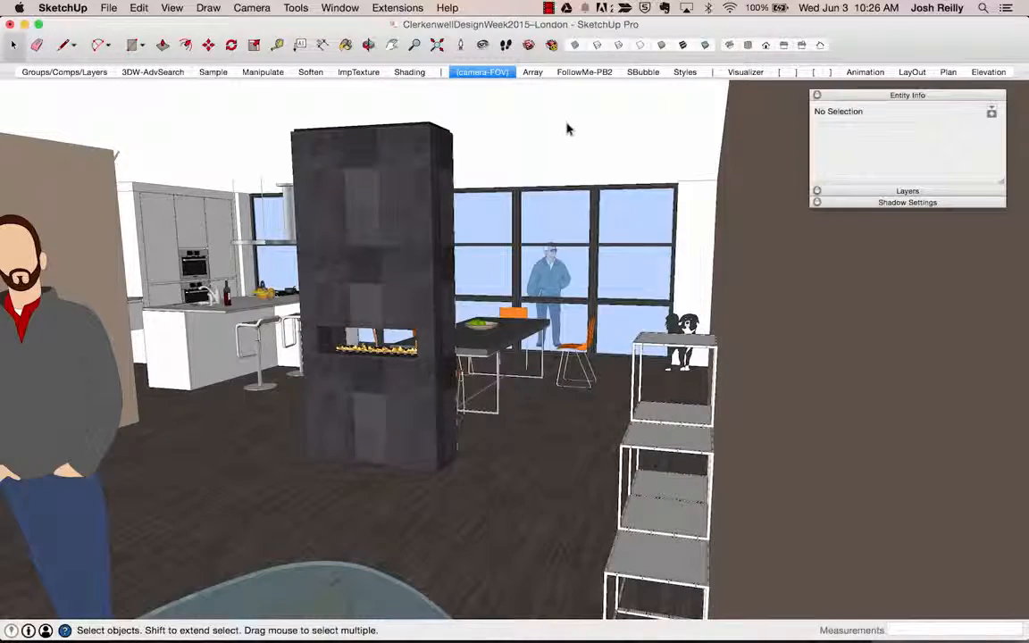
Position the camera beside the dog near the windows, aim it into the room and set the eye height to 5'6"
middle_drag(616, 214, 442, 228)
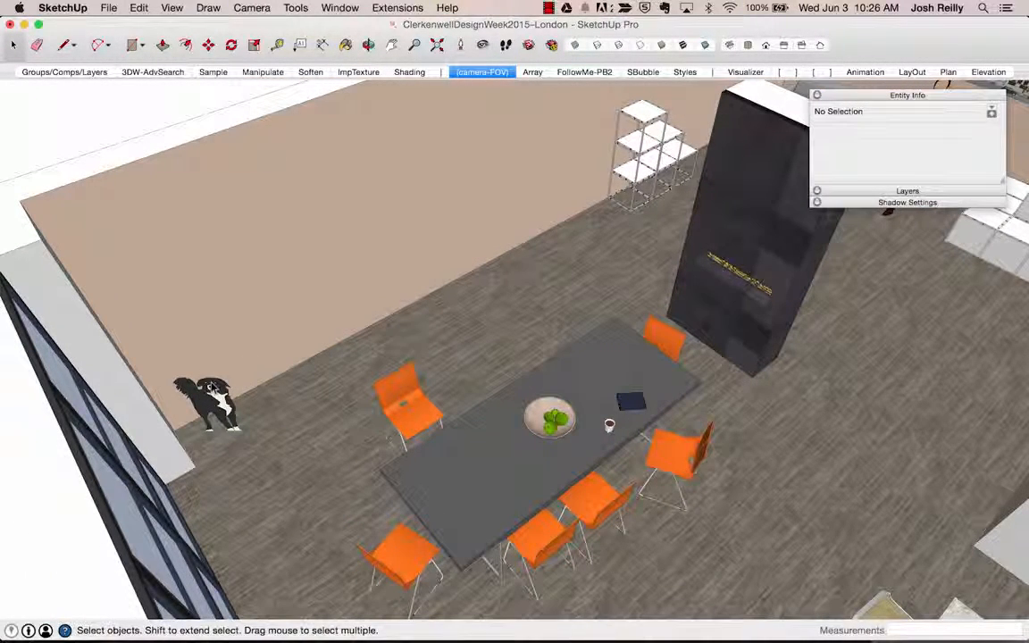
click(462, 47)
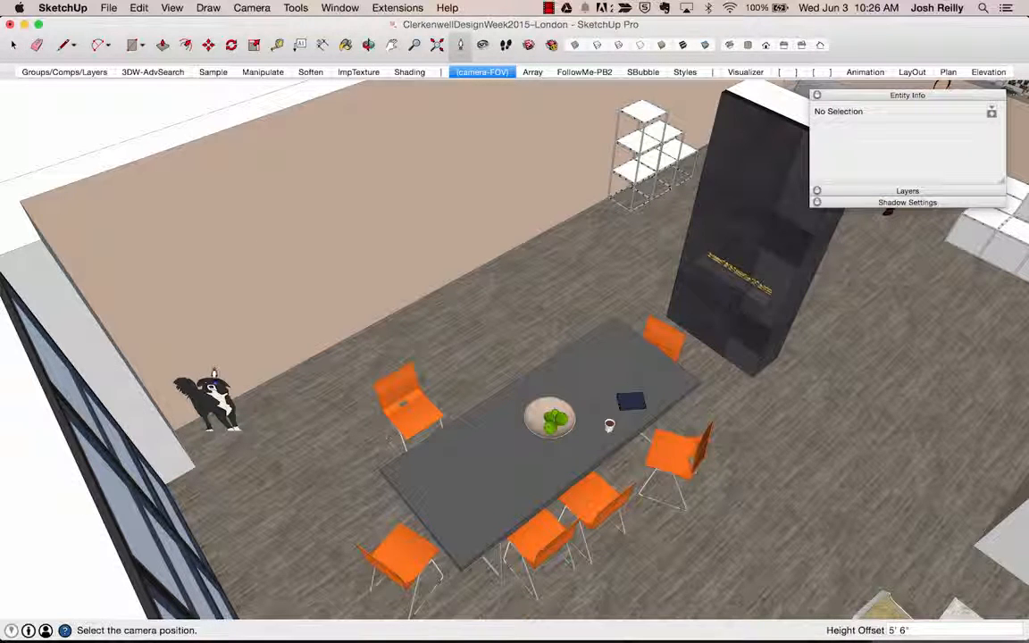
drag(214, 375, 379, 310)
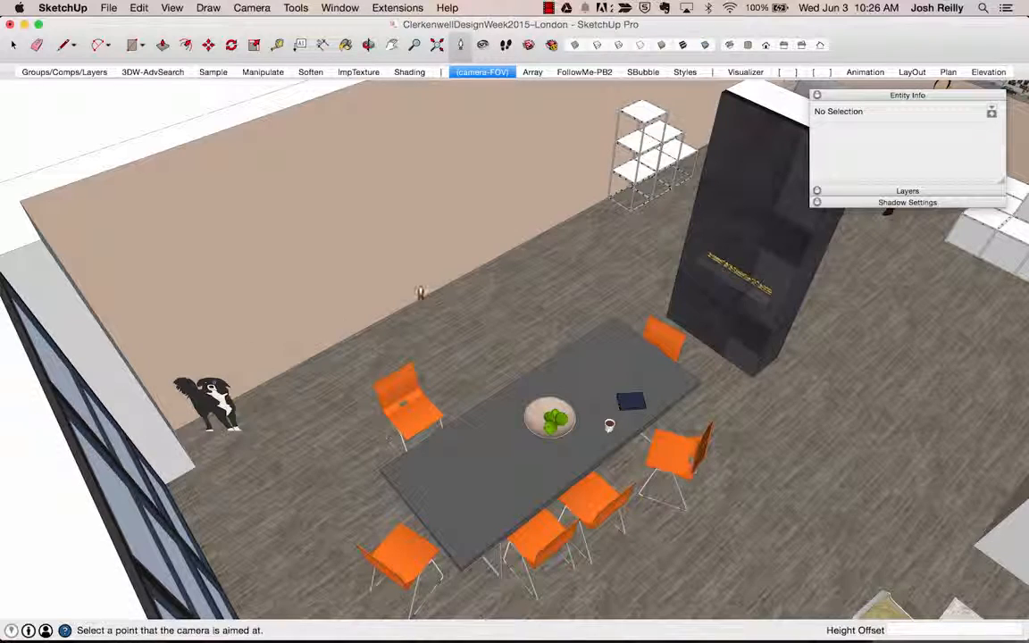
drag(565, 225, 725, 268)
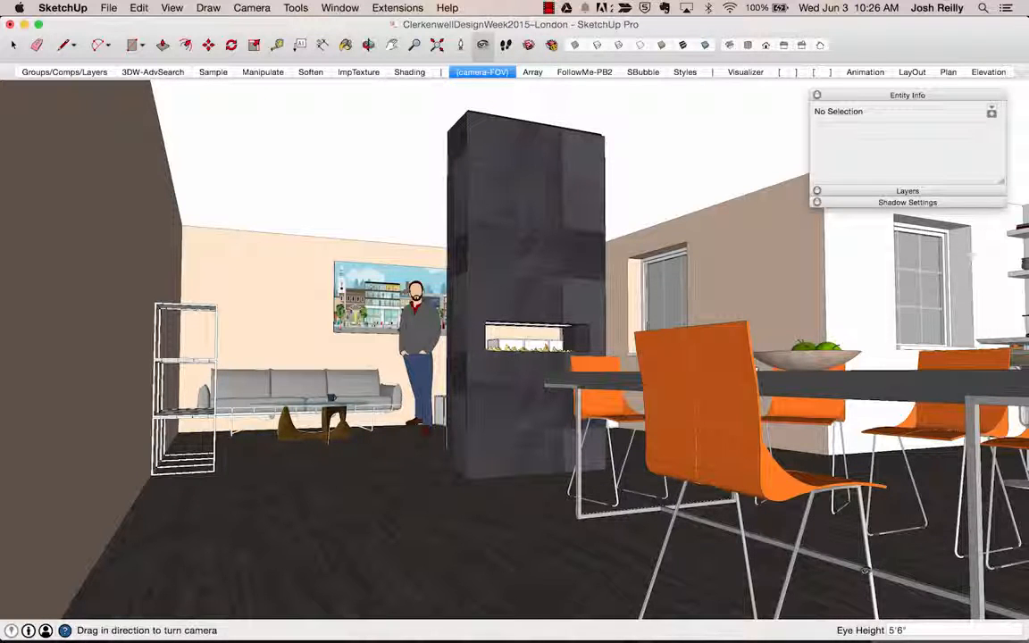
key(Return)
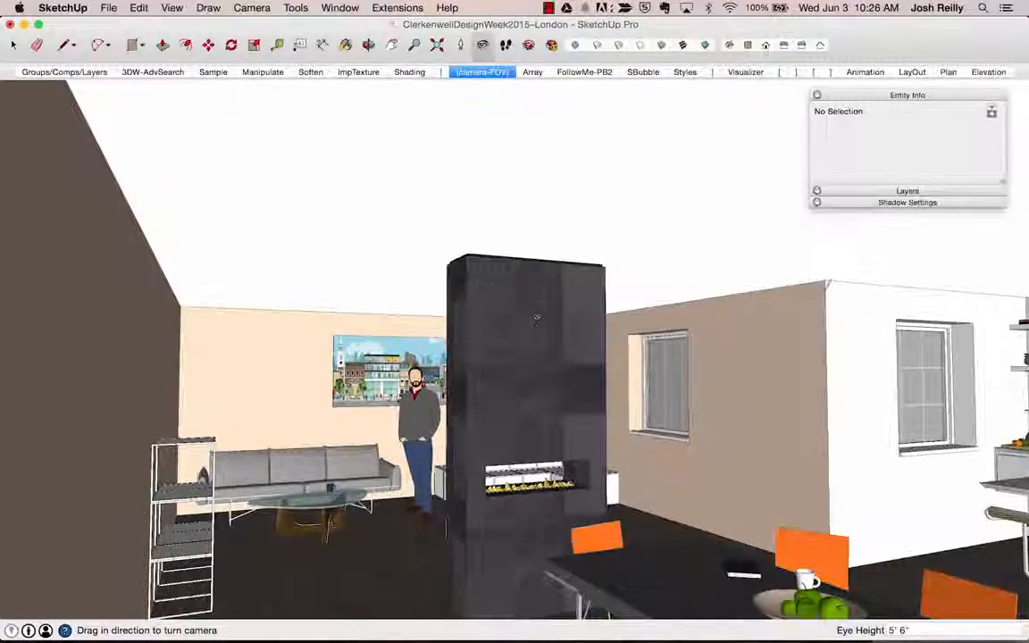
Look around from the new camera position and walk through the room toward the sofa and back to the windows
drag(538, 316, 256, 337)
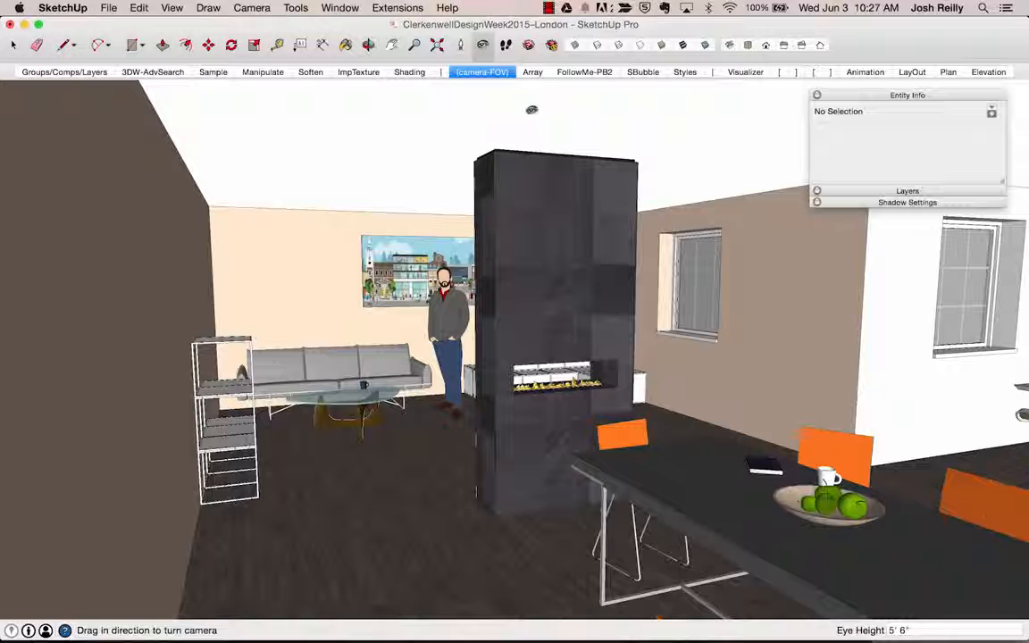
click(506, 45)
mouse_move(372, 189)
mouse_down()
mouse_move(361, 166)
mouse_move(341, 156)
mouse_move(344, 88)
mouse_move(373, 182)
mouse_move(361, 191)
mouse_up()
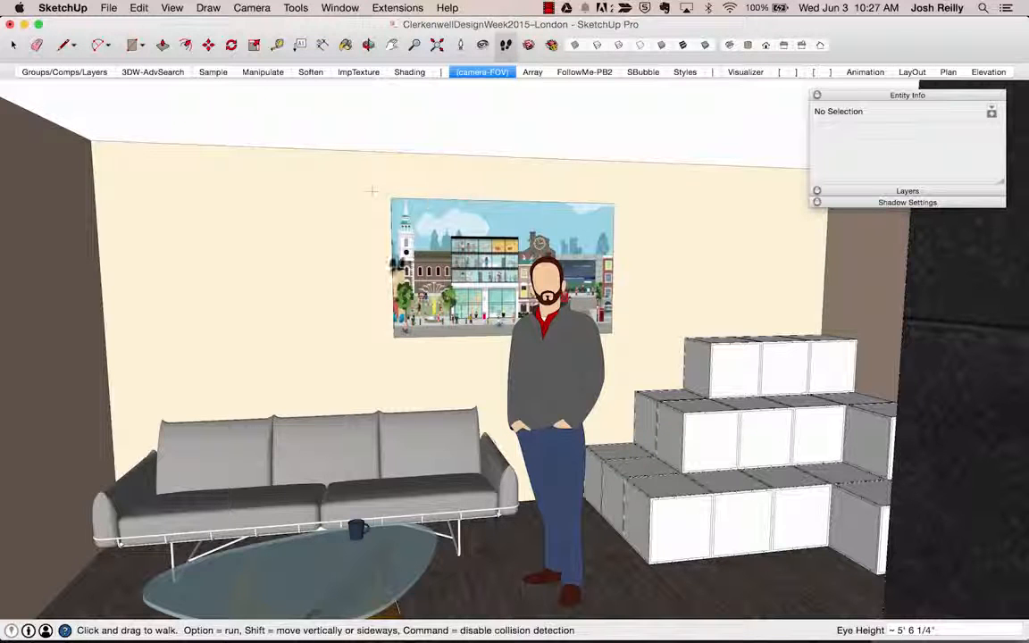
drag(228, 338, 3, 464)
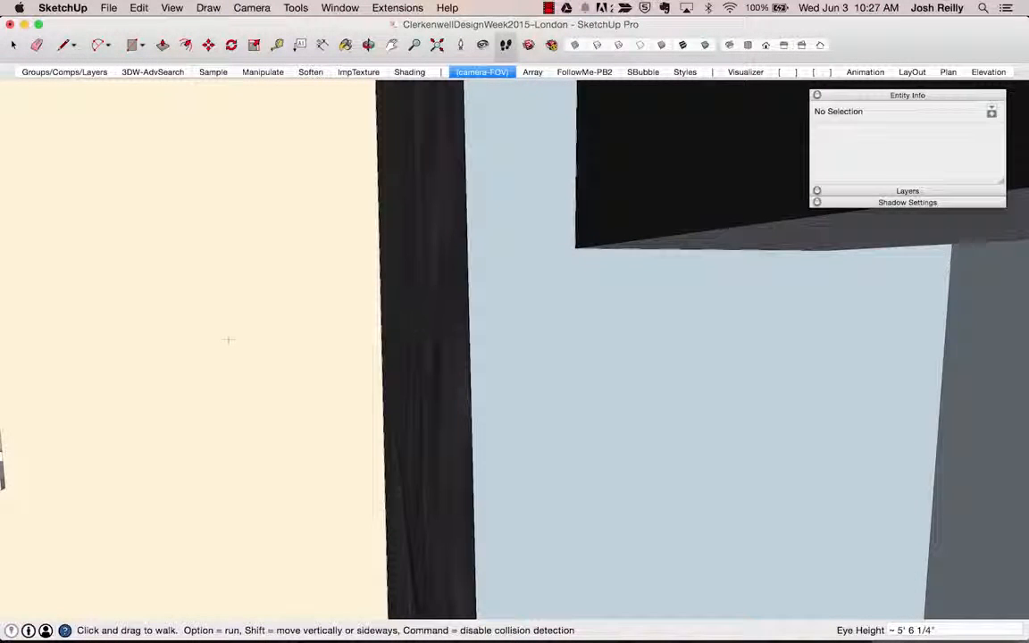
drag(406, 334, 446, 96)
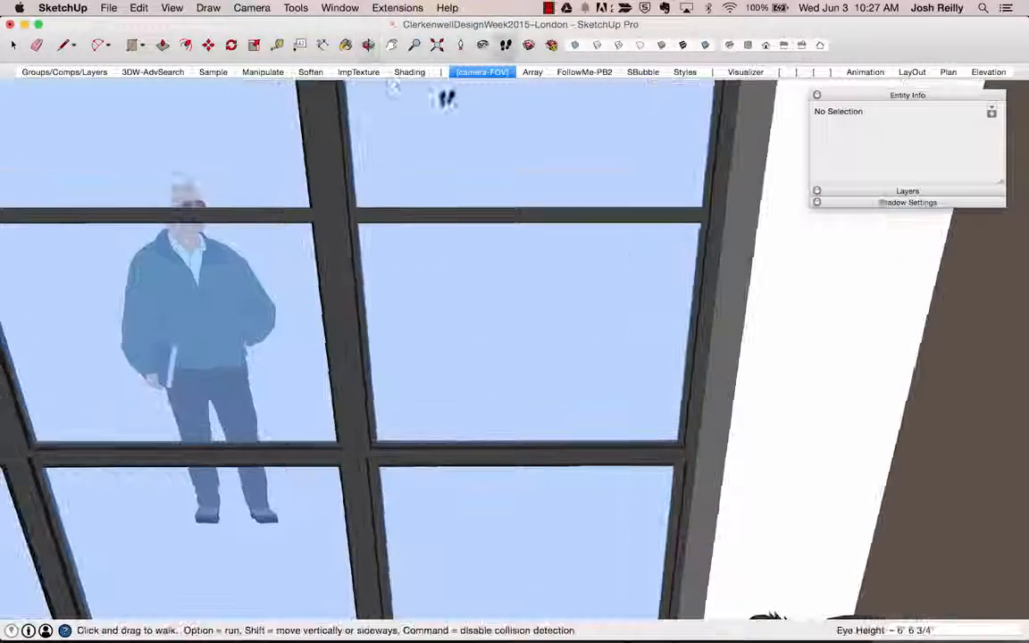
Turn the camera from the windows back to the fireplace and walk until the dining table and living area are in view
click(482, 48)
drag(411, 290, 134, 308)
drag(659, 292, 116, 264)
drag(556, 260, 579, 221)
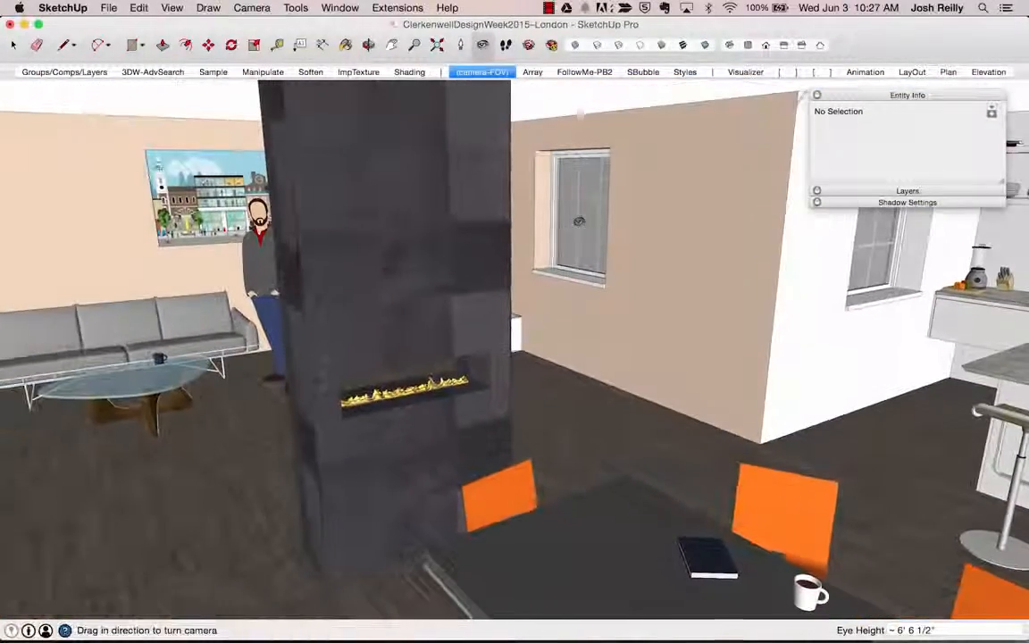
drag(556, 263, 563, 302)
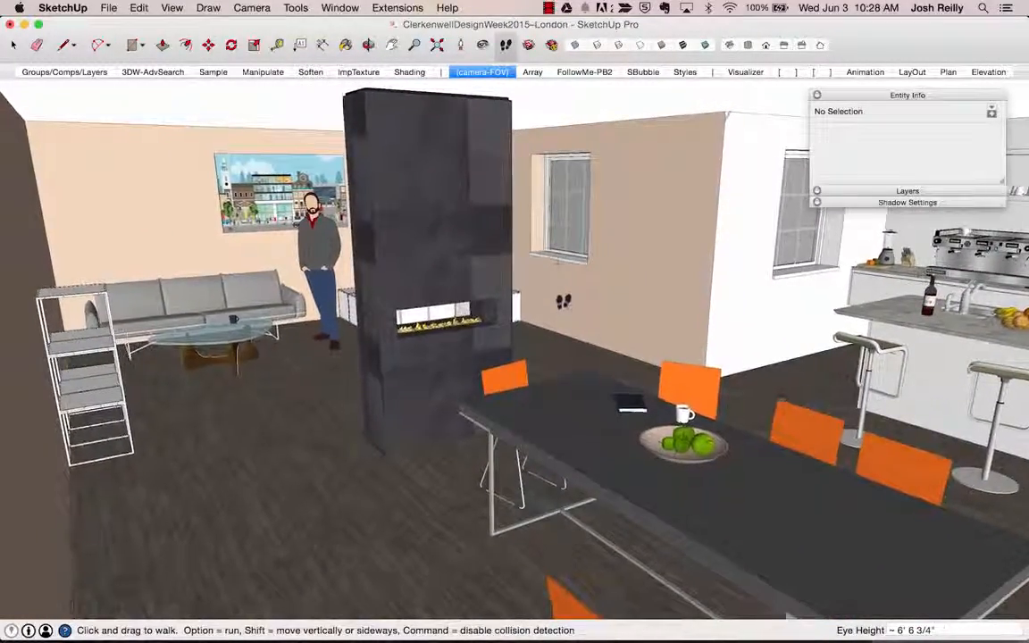
Look around toward the fireplace and reset the camera's eye height to 5'6"
click(483, 45)
drag(542, 223, 535, 287)
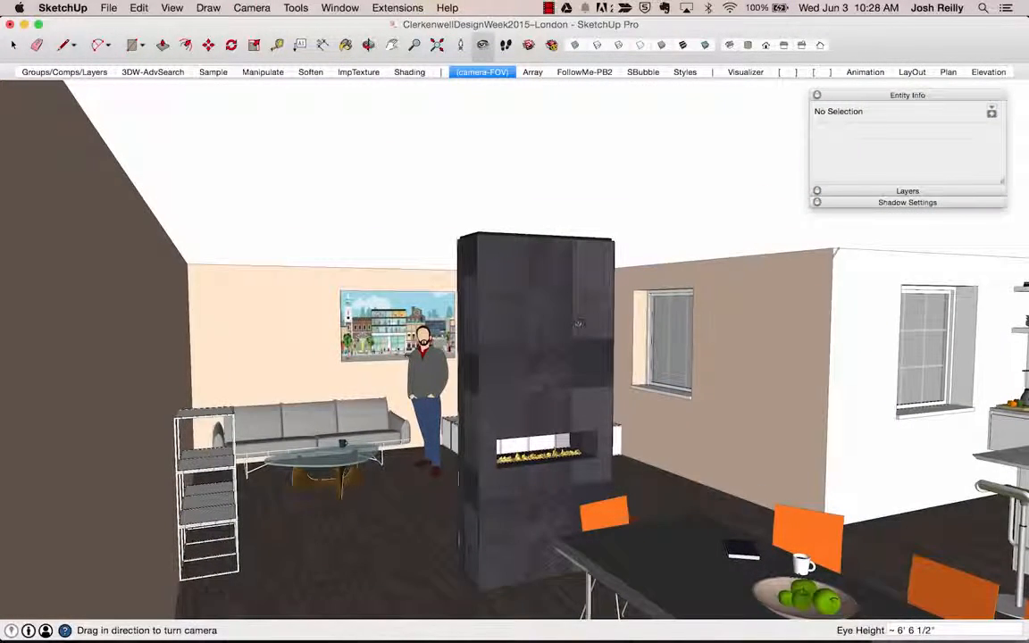
mouse_move(572, 323)
mouse_down()
mouse_move(589, 330)
mouse_move(564, 336)
mouse_up()
text(5'6)
key(Return)
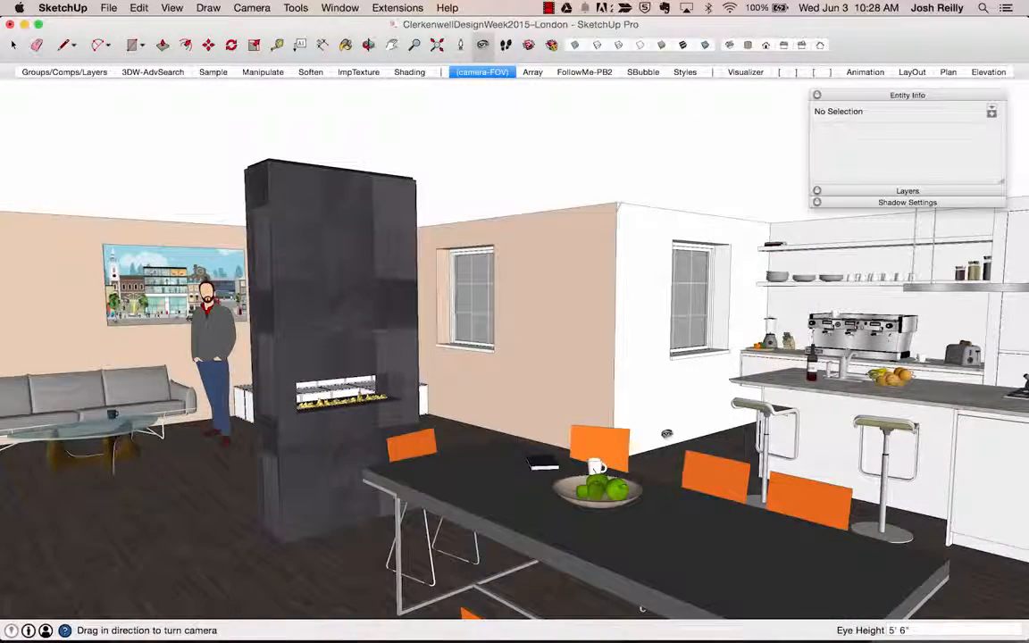
Turn the camera toward the kitchen and adjust the field of view to about 47 degrees
drag(520, 398, 696, 390)
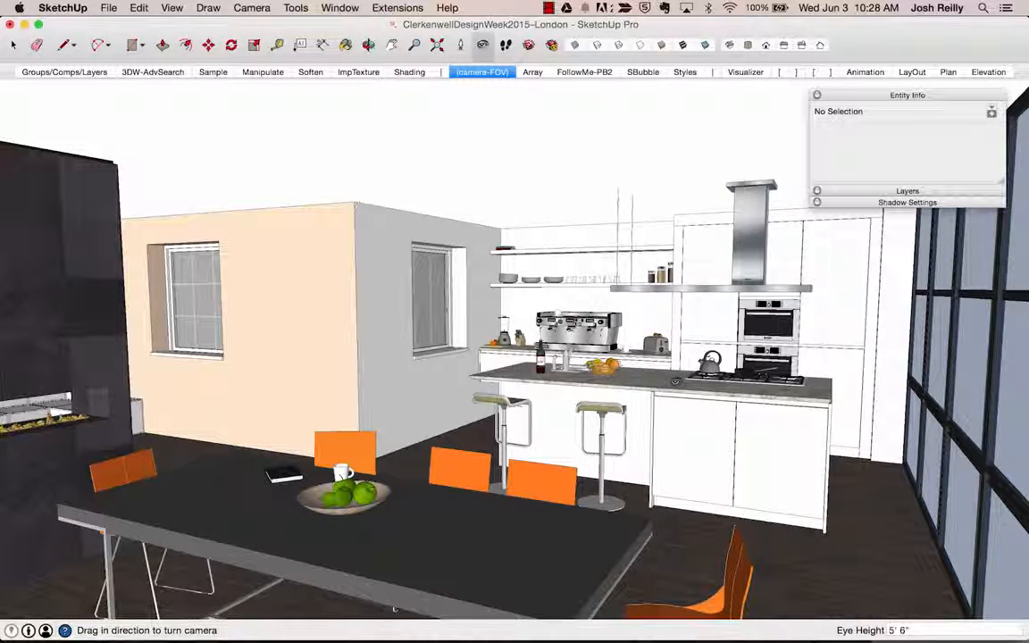
click(252, 8)
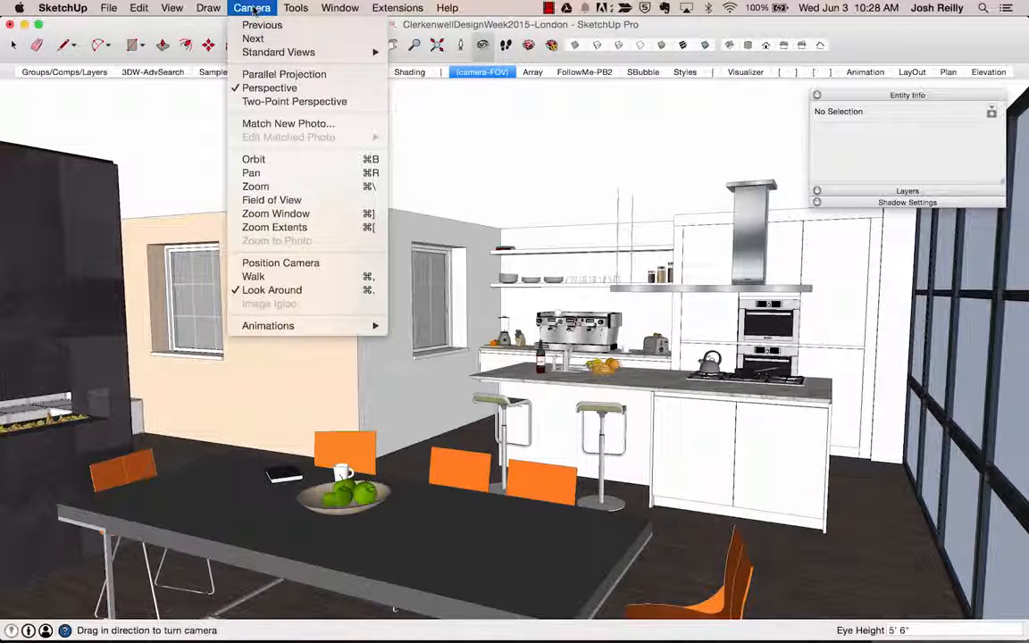
click(271, 200)
drag(382, 281, 438, 320)
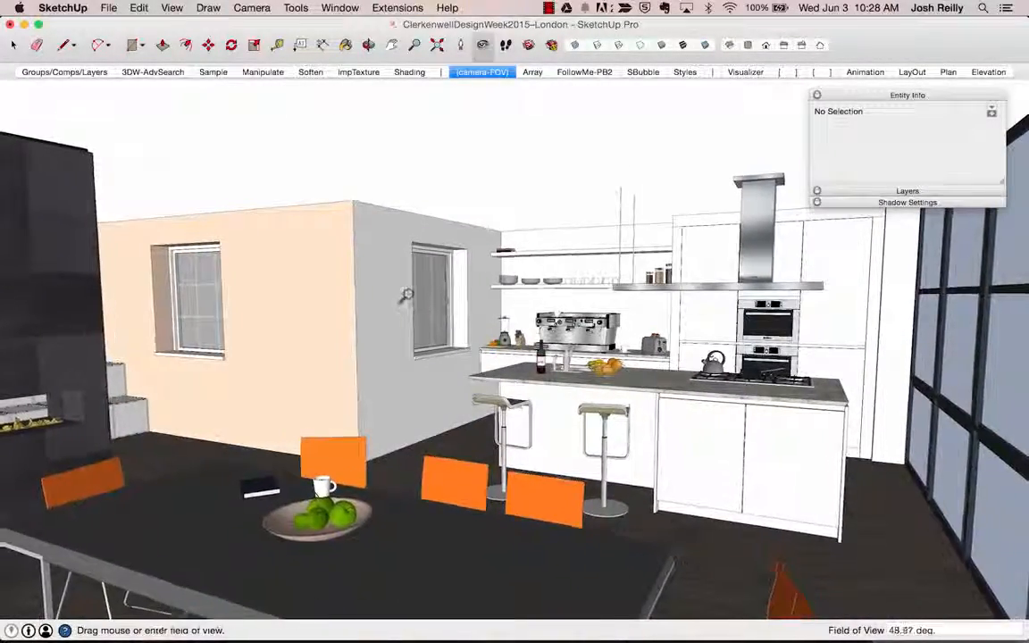
drag(373, 272, 366, 268)
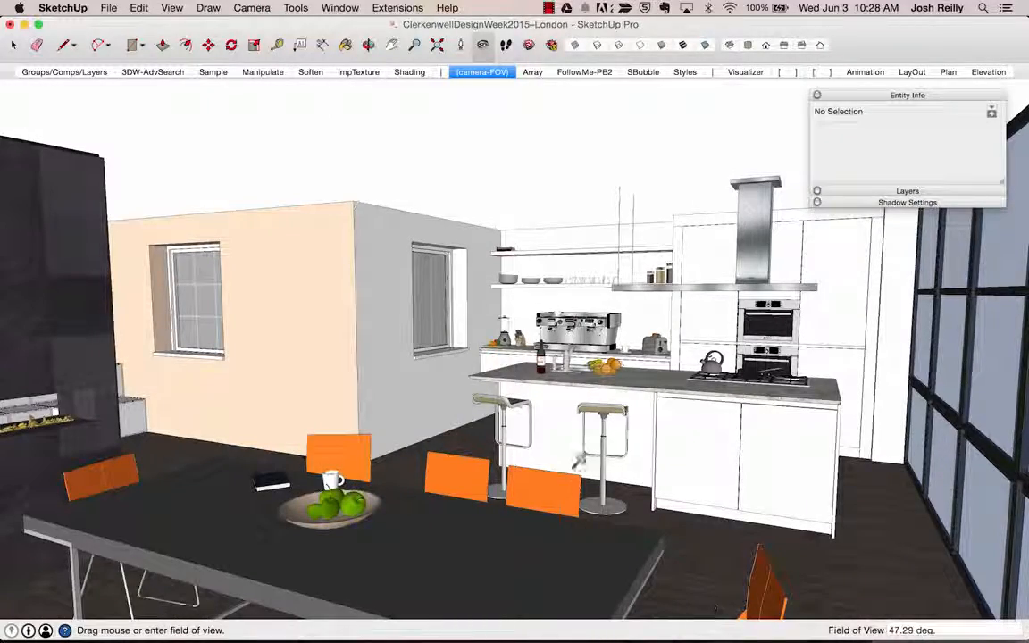
Zoom in on the kitchen and dining table, narrow the field of view to about 36 degrees and reset it to 45 degrees
scroll(565, 454, up, 5)
scroll(514, 330, up, 3)
drag(515, 329, 441, 257)
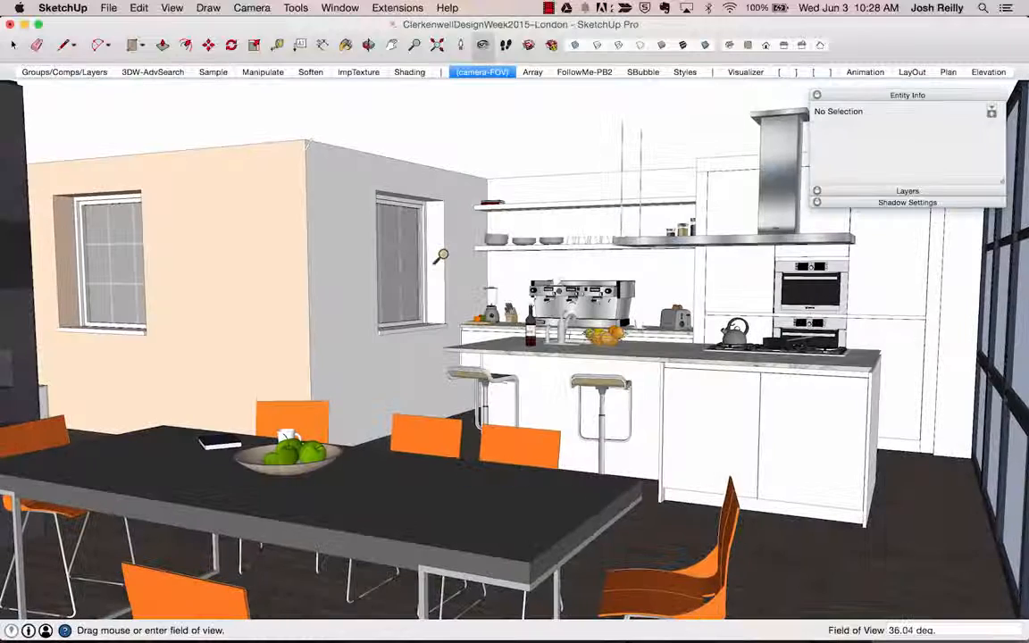
key(Return)
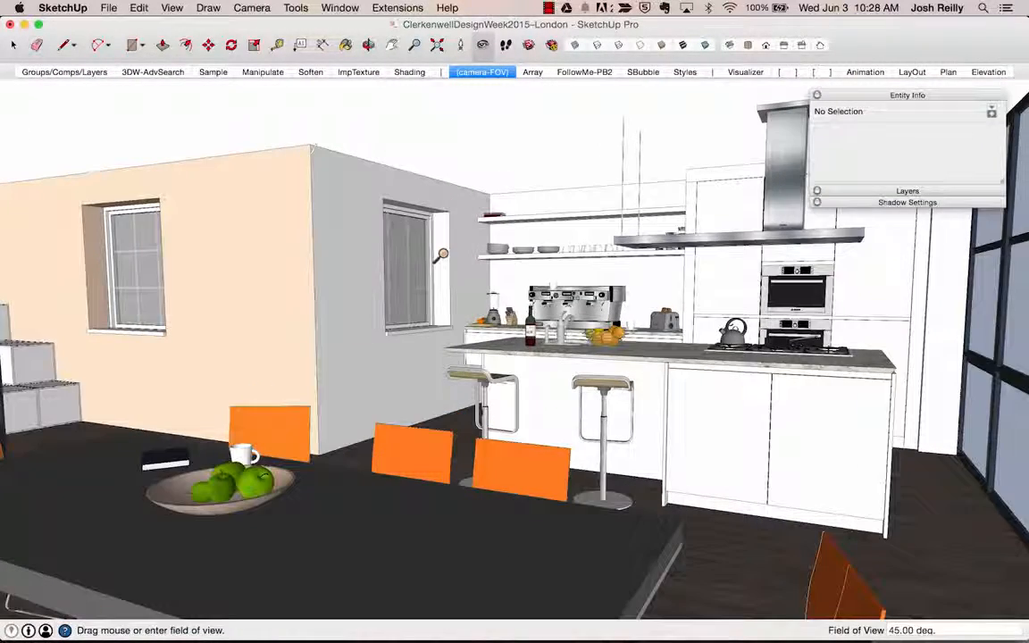
text(35)
key(Return)
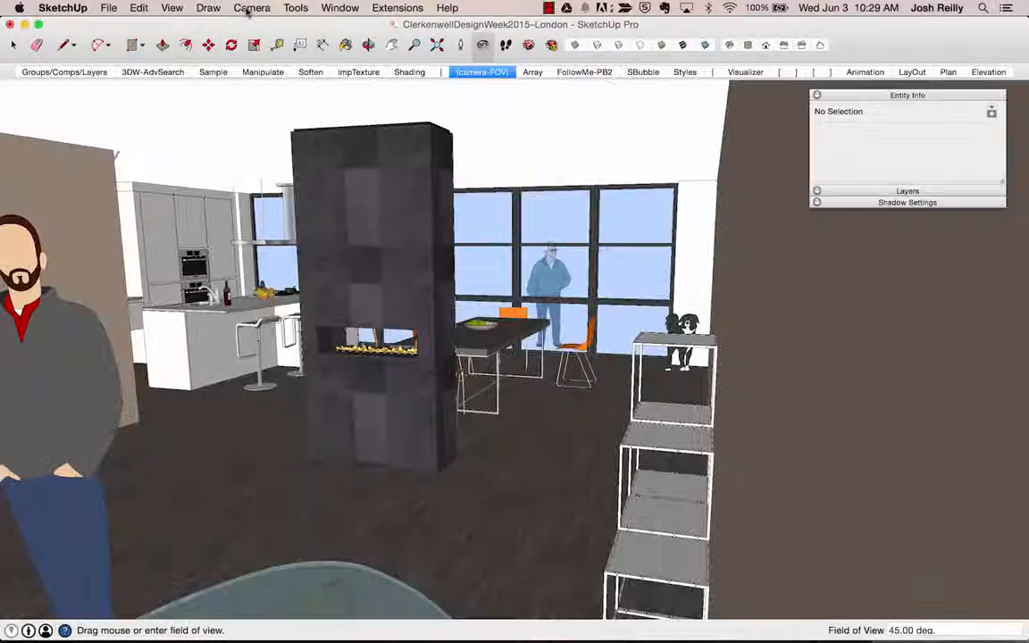
Widen the field of view to about 65 degrees in the fireplace view
click(248, 8)
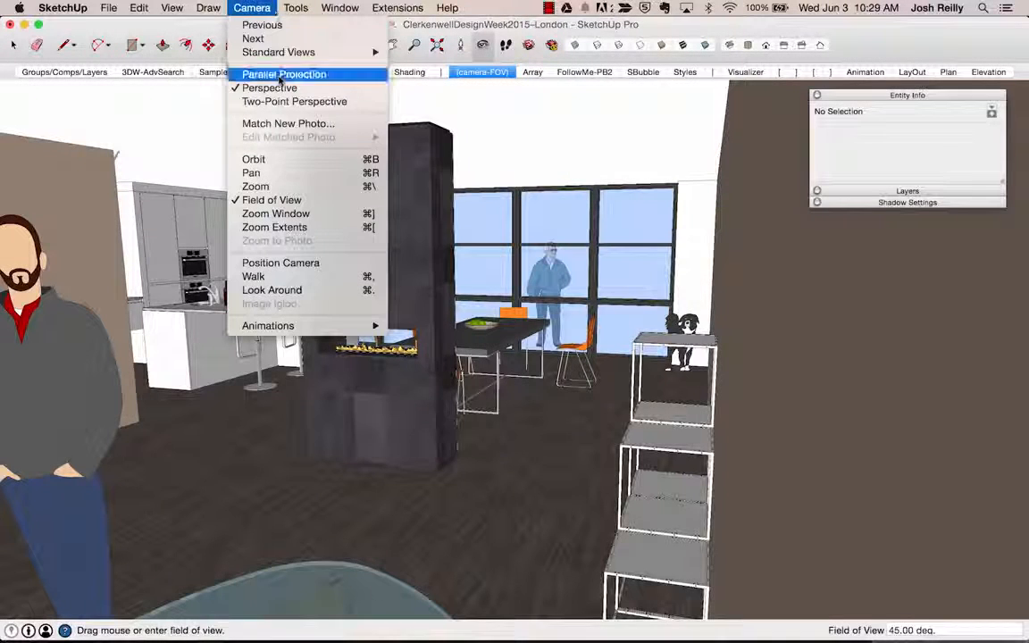
click(263, 200)
drag(440, 312, 543, 398)
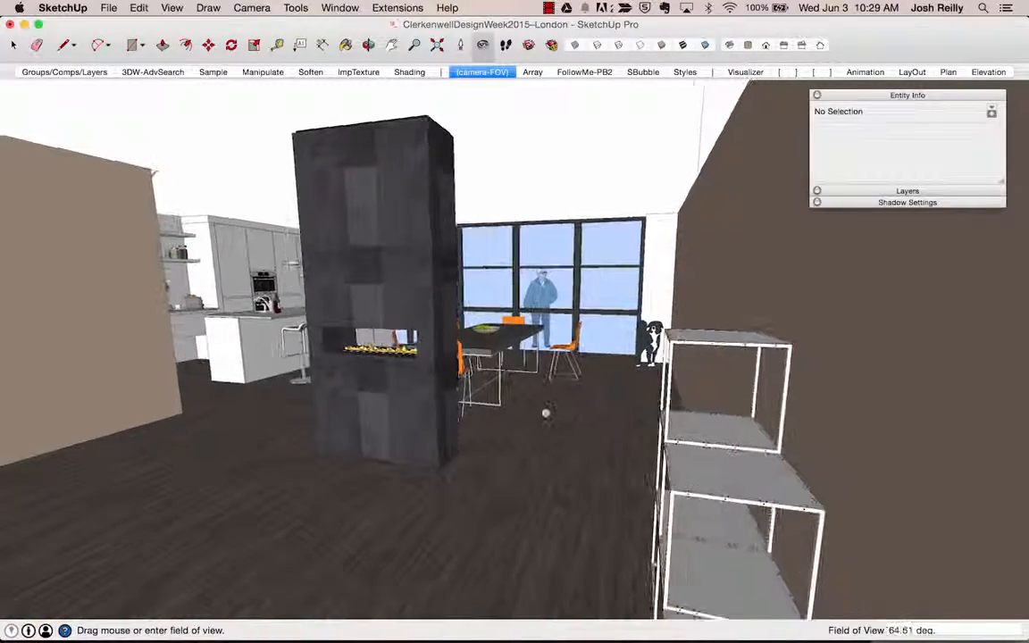
Switch to the Array scene and copy the single orange chair on the dog's side of the table about 2' 1 1/8" along it
click(532, 71)
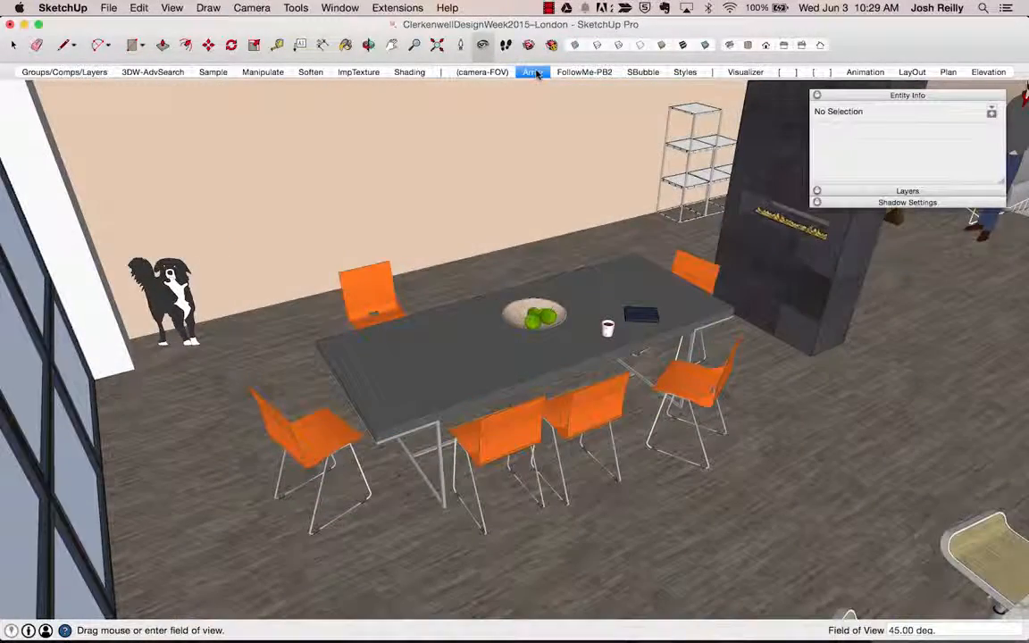
middle_drag(536, 220, 421, 349)
key(space)
click(386, 319)
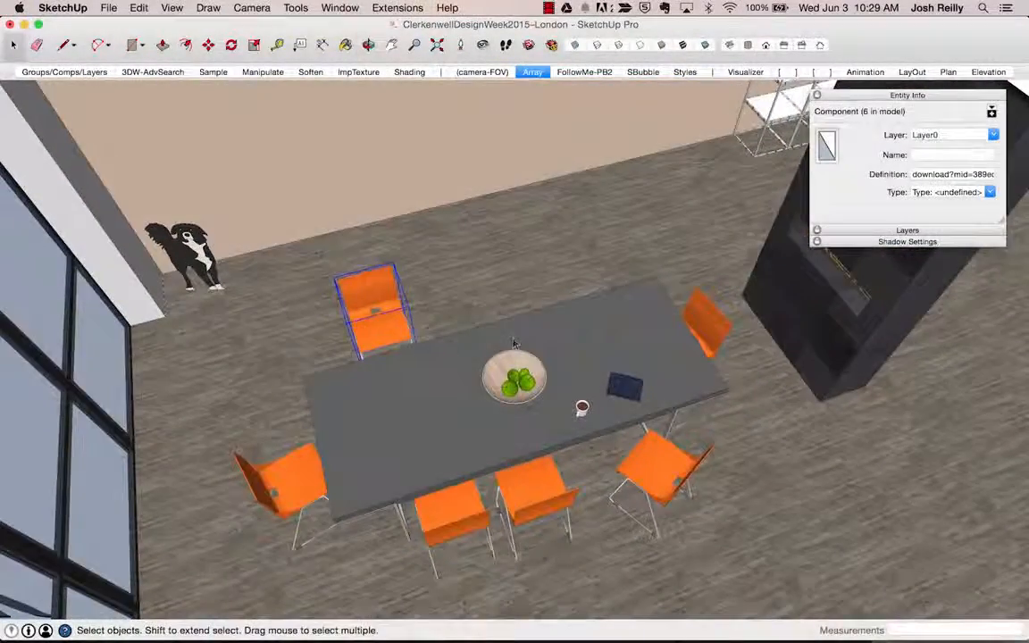
scroll(392, 315, up, 3)
scroll(391, 315, up, 2)
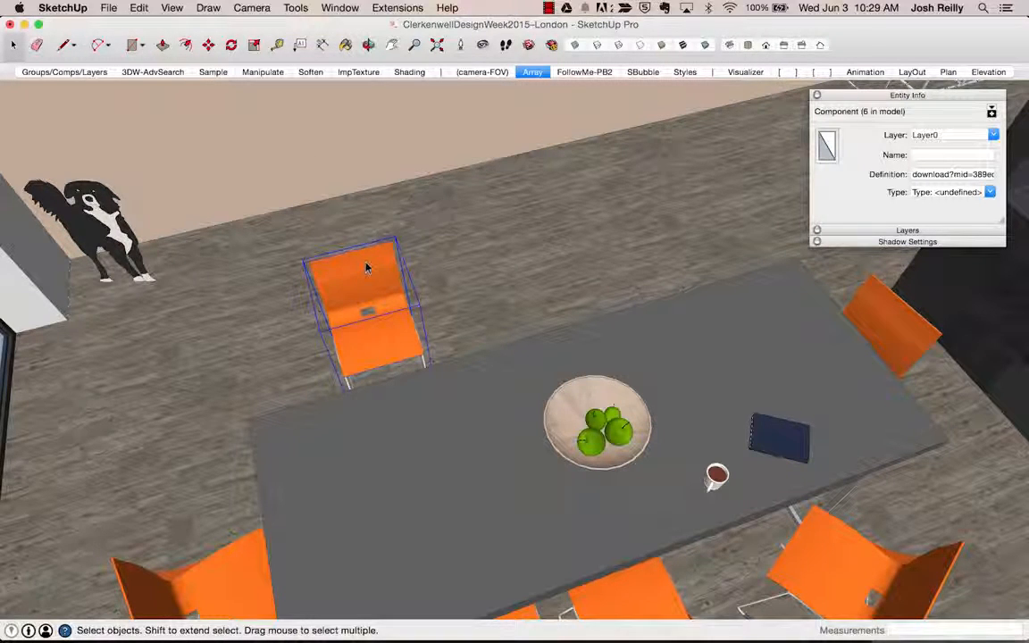
click(207, 44)
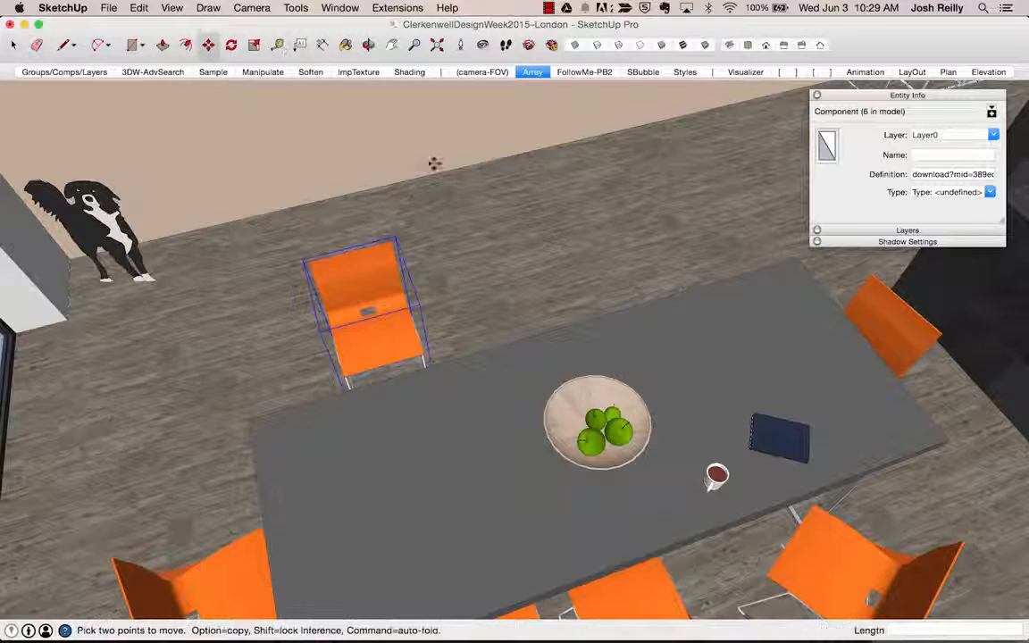
click(373, 259)
click(490, 230)
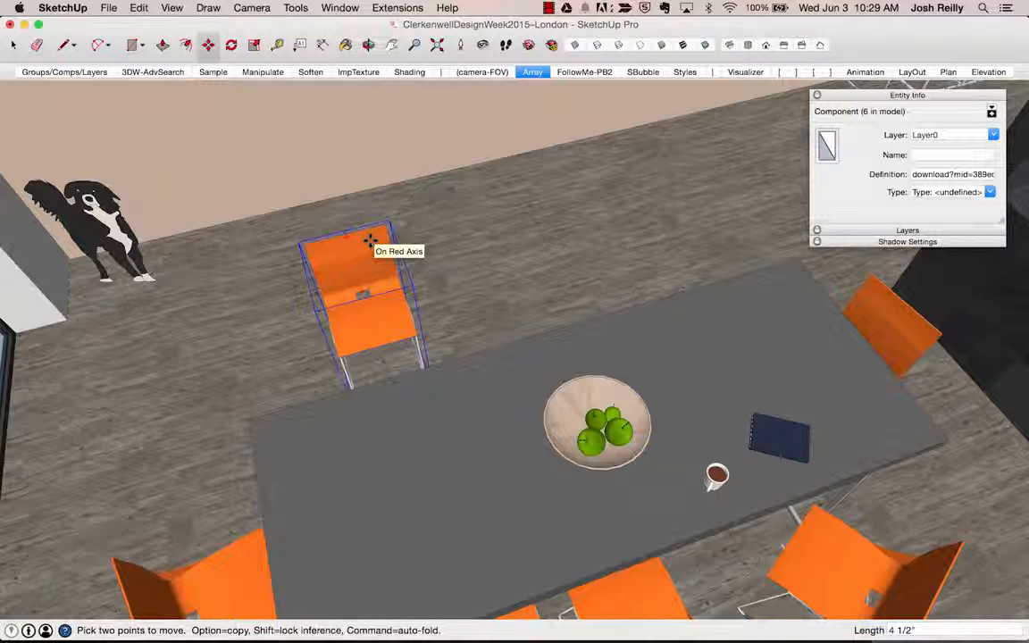
key(alt)
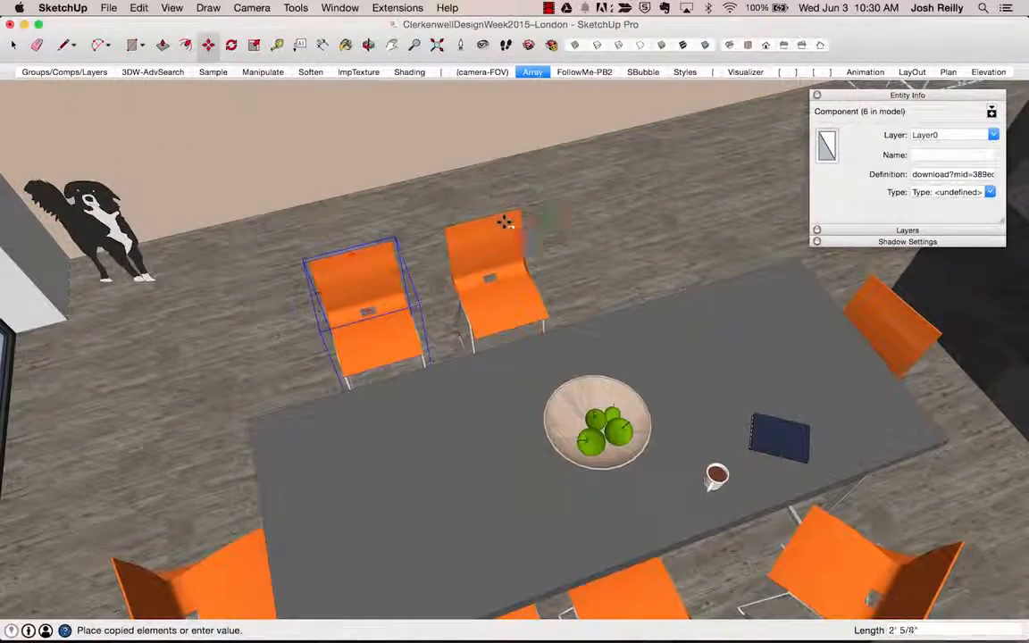
click(503, 223)
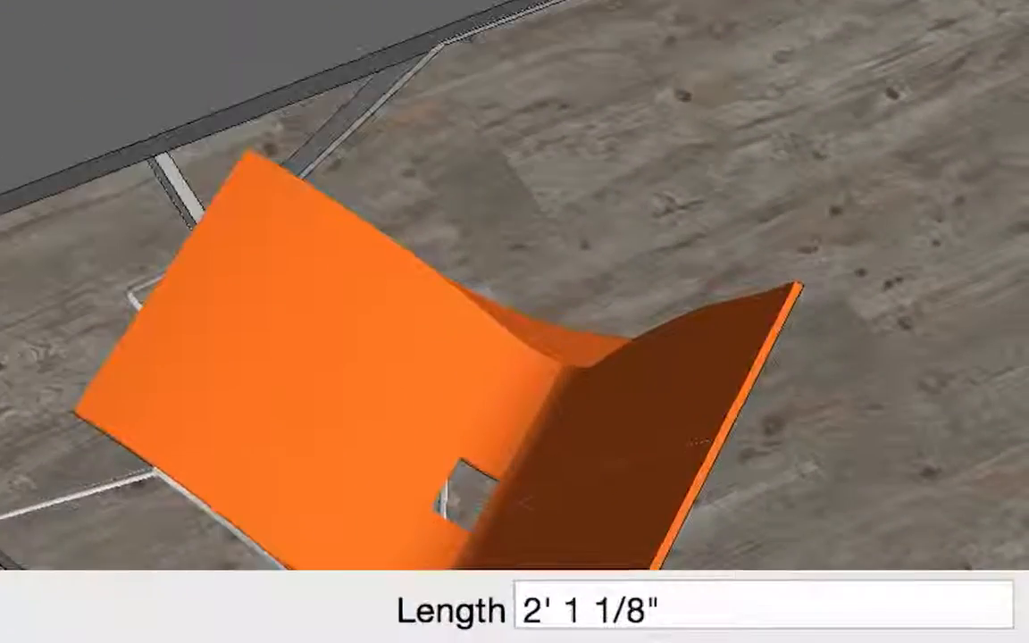
Array the chair copy as 4x, clear the selection and revise the array to 2x
text(4x)
key(Return)
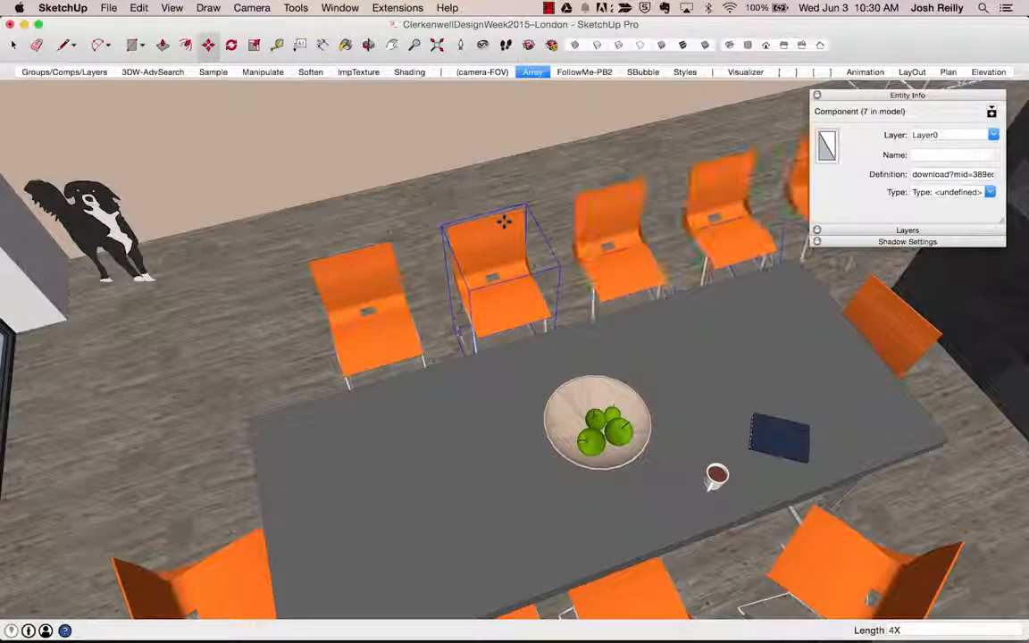
key(shift+super+a)
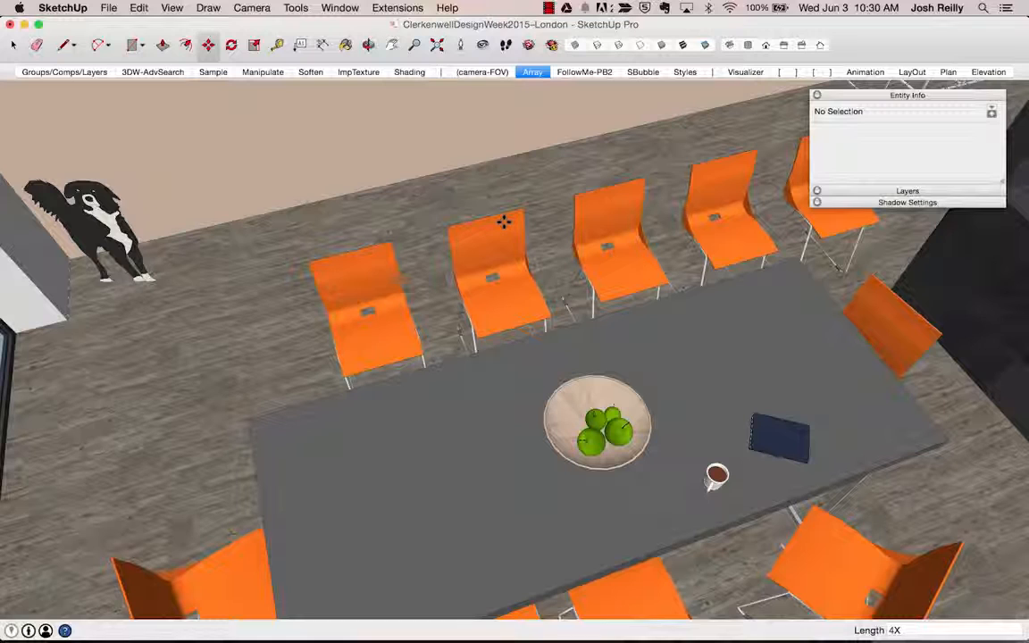
text(2x)
key(Return)
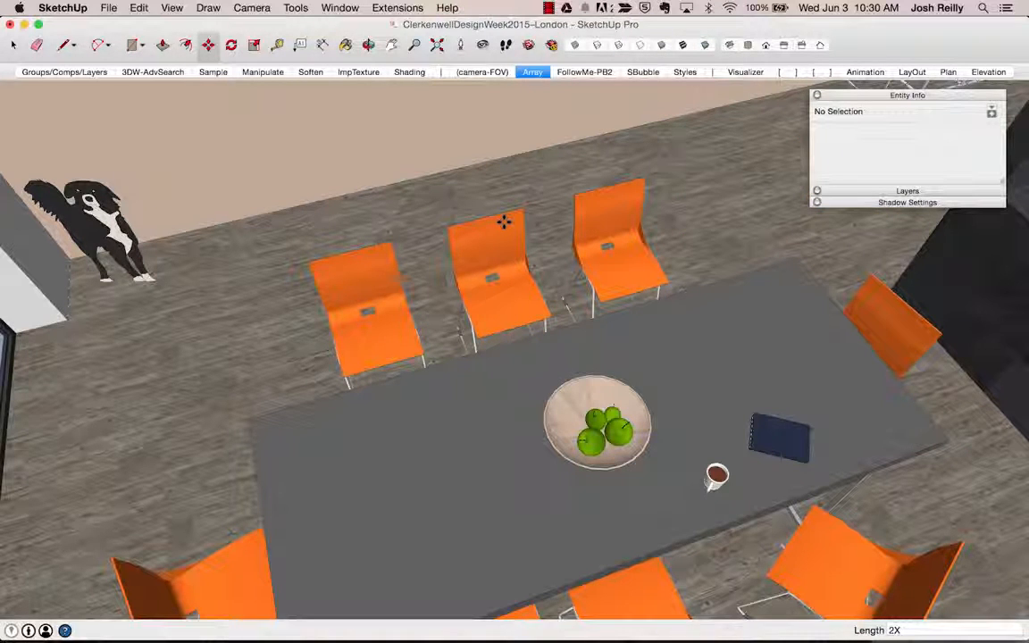
Copy the bar stool nearest the cooktop from the kitchen island to the empty area outside the windows
scroll(432, 285, down, 5)
middle_drag(437, 292, 921, 352)
scroll(471, 322, up, 3)
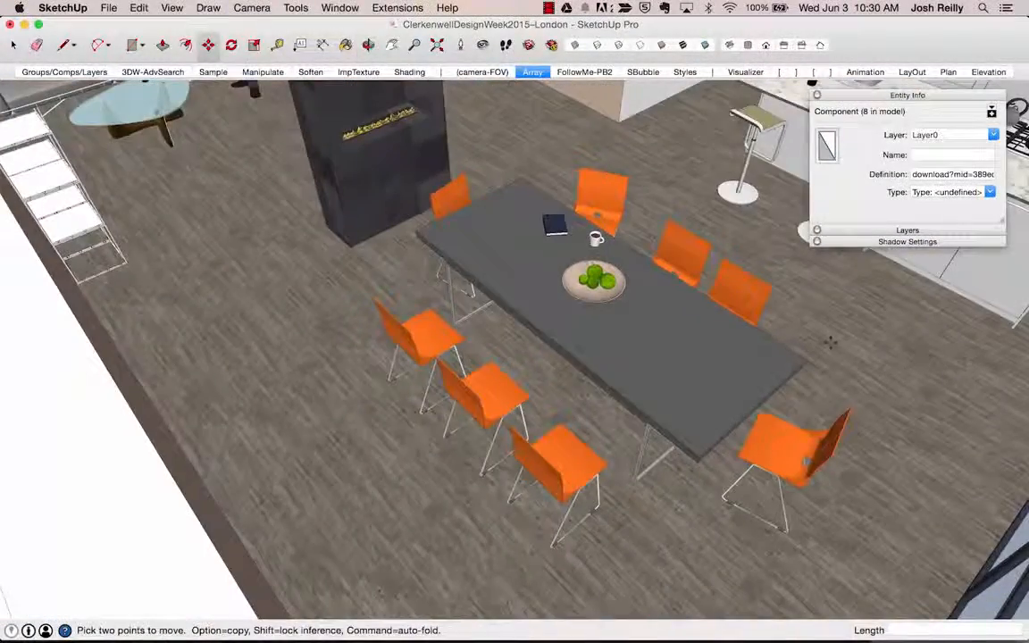
middle_drag(539, 340, 541, 290)
middle_drag(548, 263, 317, 431)
key(space)
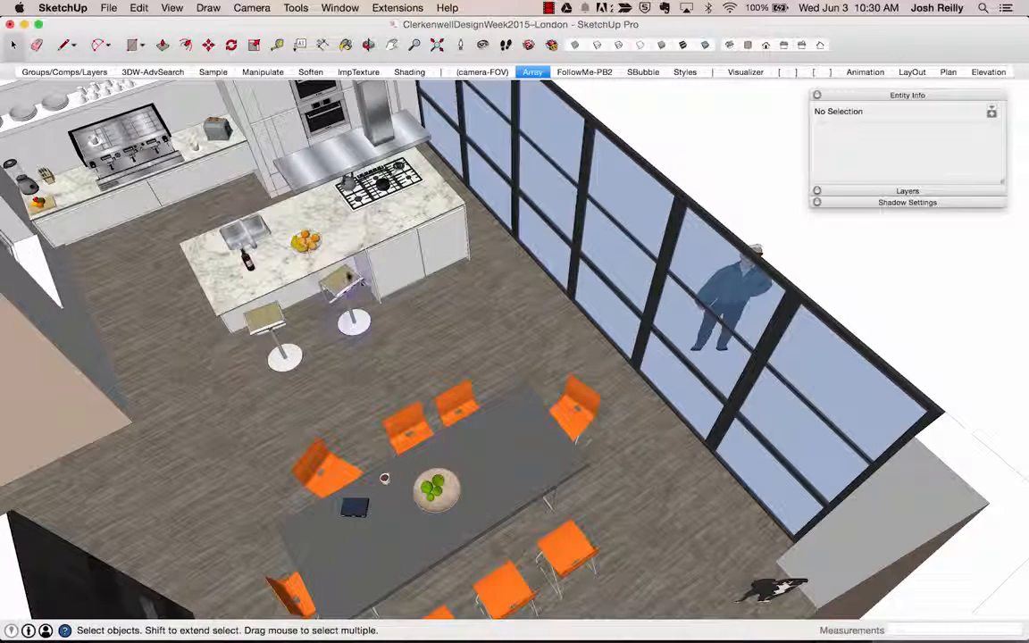
click(344, 284)
key(m)
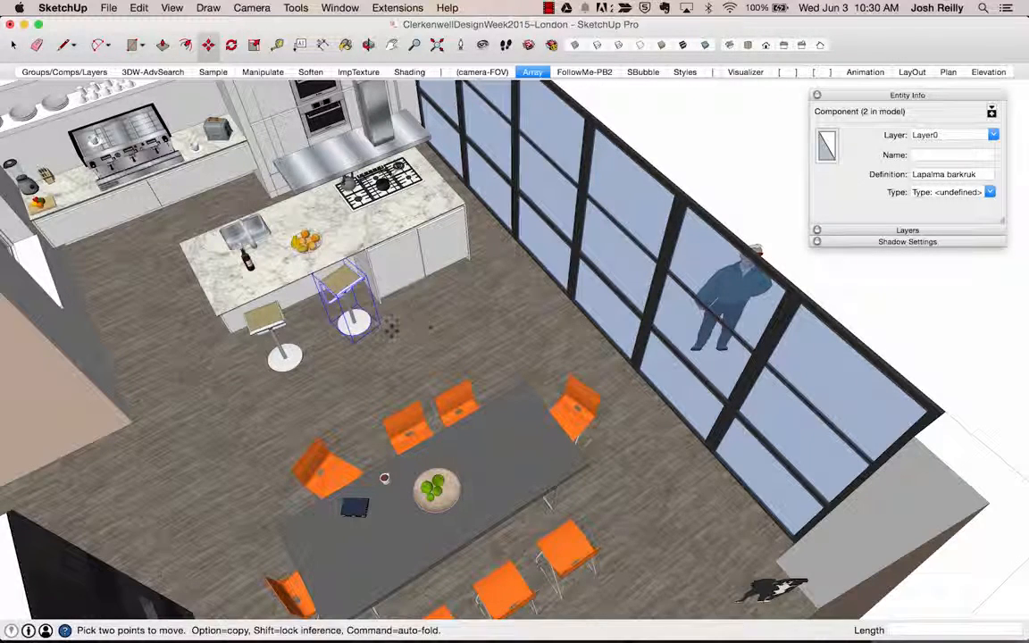
key(alt)
click(378, 363)
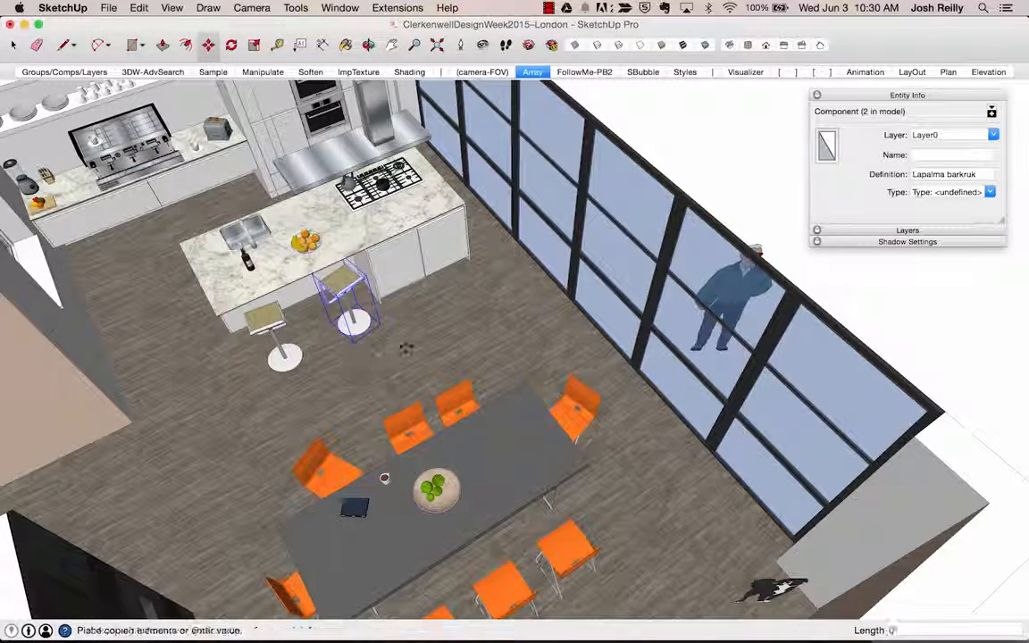
shift+middle_drag(581, 258, 413, 336)
click(524, 282)
middle_drag(286, 268, 372, 329)
key(space)
click(370, 331)
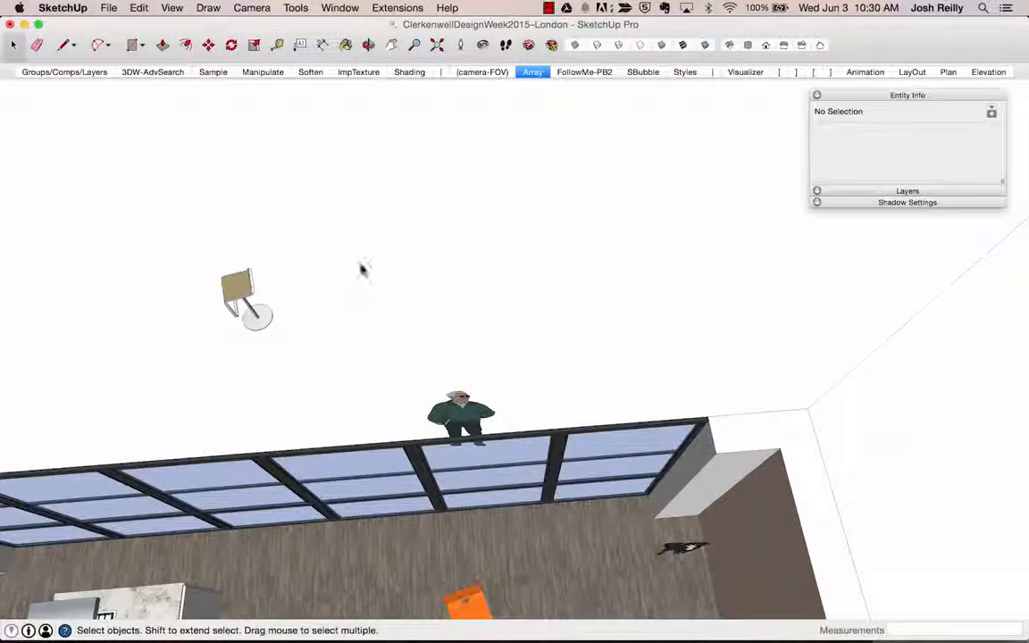
Make a rotated copy of the outside bar stool about 18.6 degrees around a horizontal-plane center point beside it
shift+middle_drag(361, 253, 337, 326)
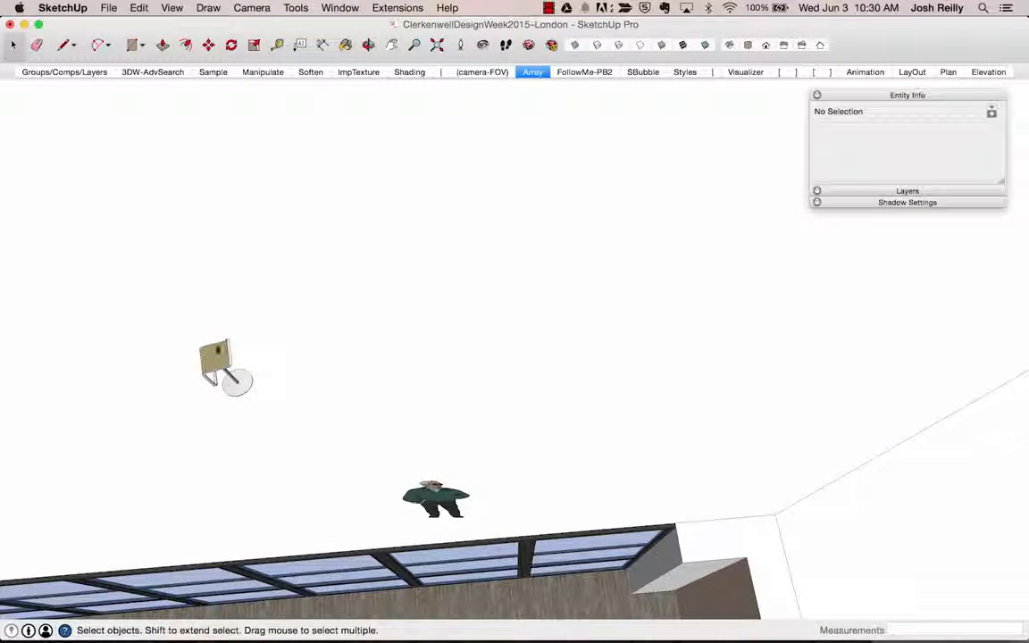
click(217, 359)
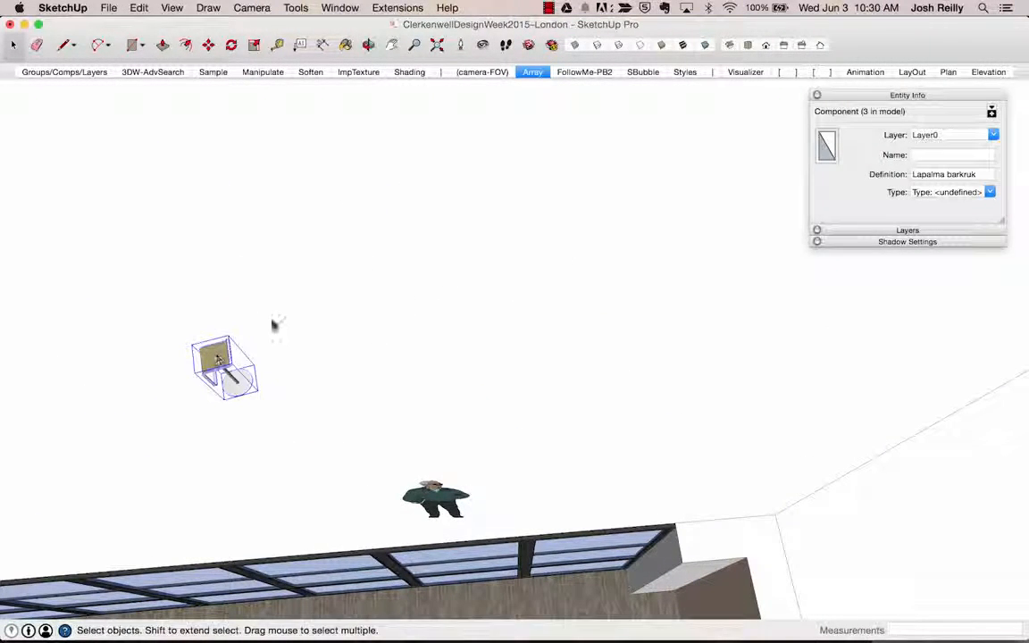
click(231, 44)
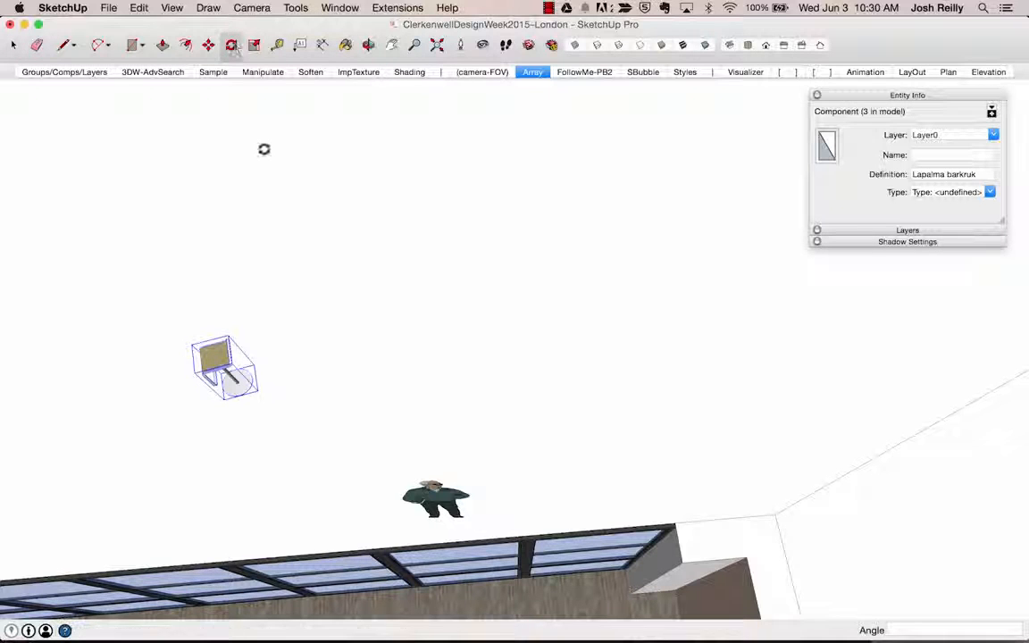
middle_drag(337, 363, 423, 326)
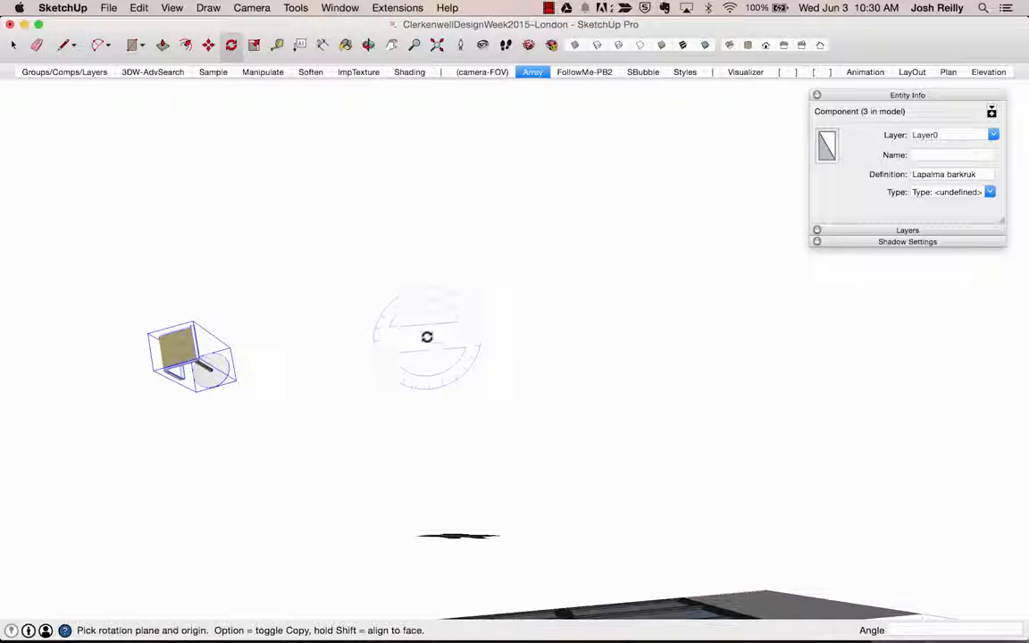
click(427, 337)
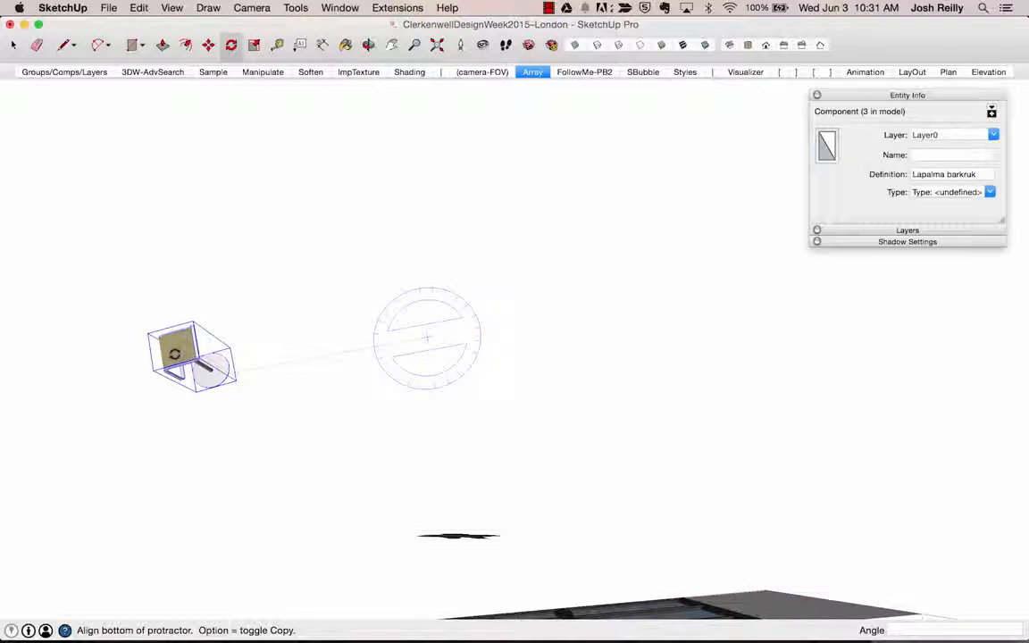
click(175, 353)
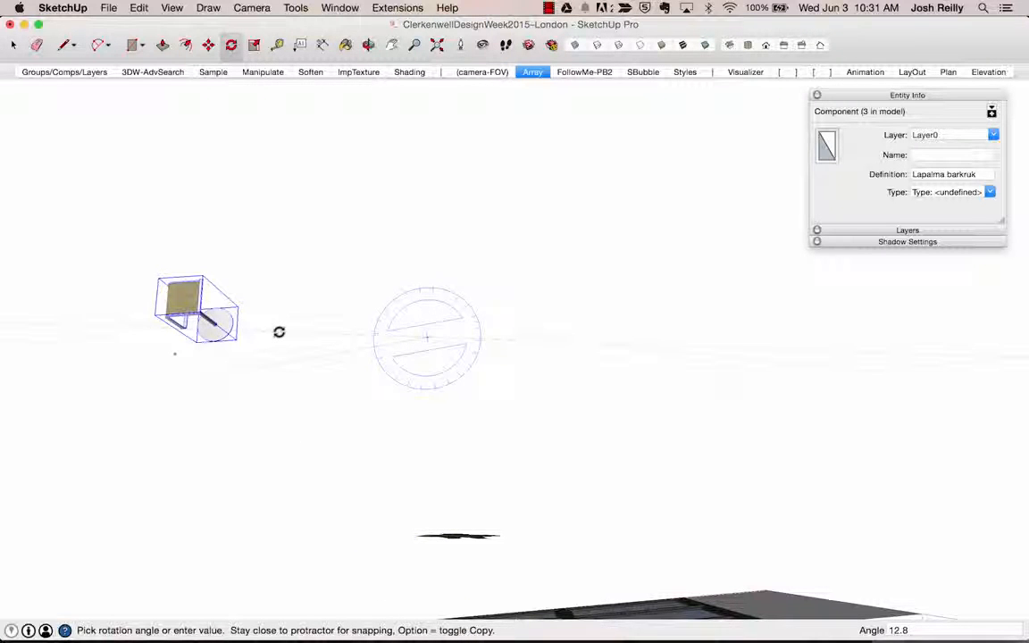
key(alt)
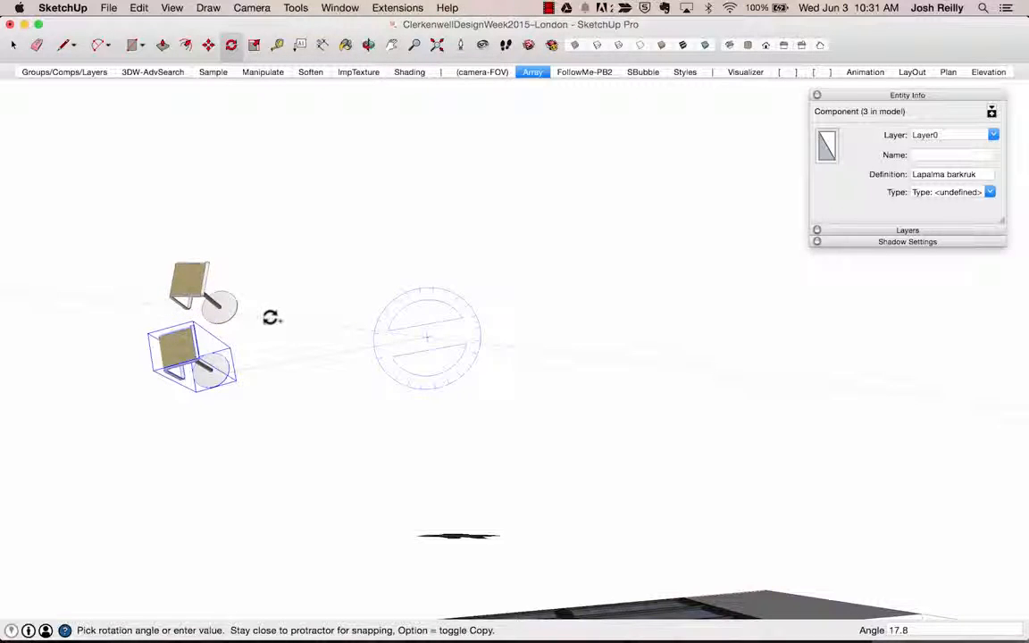
click(271, 317)
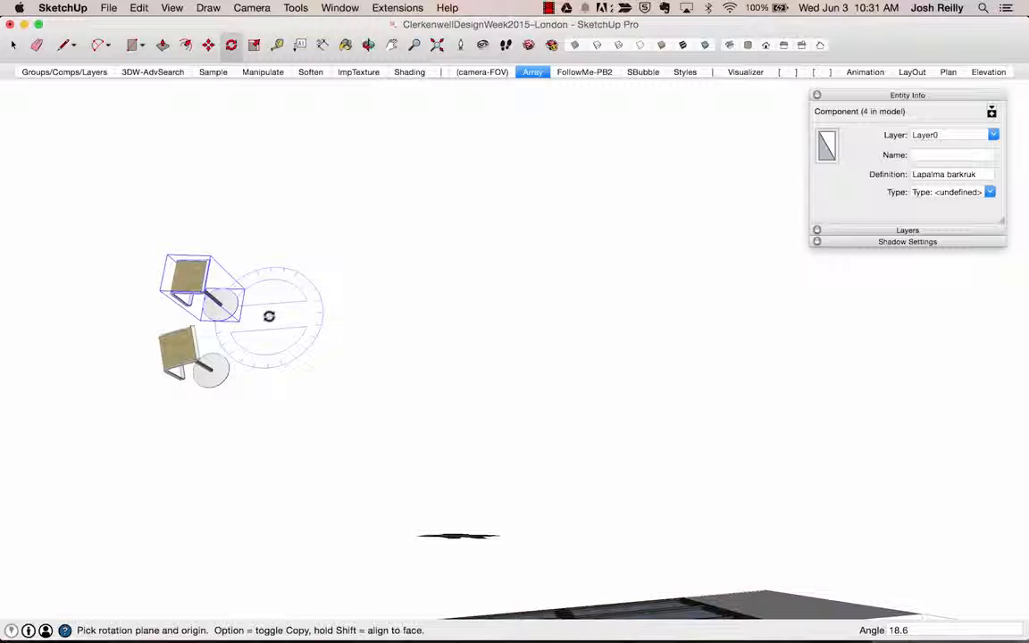
Try circular arrays of 4x and 12x with the rotated stool copy, and undo the stool copies
text(4x)
key(Return)
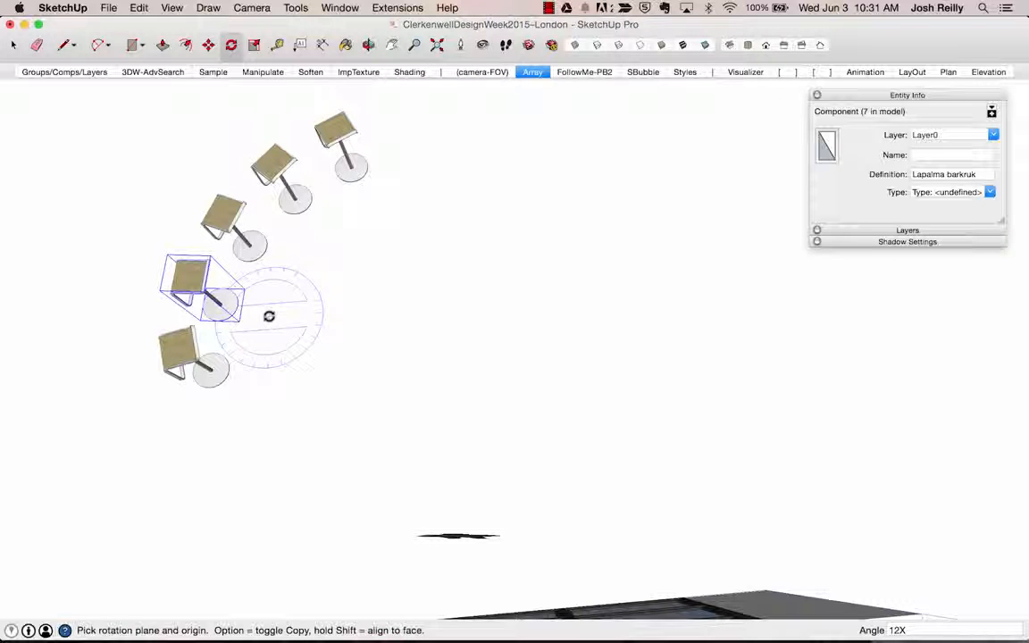
key(Return)
key(space)
middle_drag(314, 328, 338, 301)
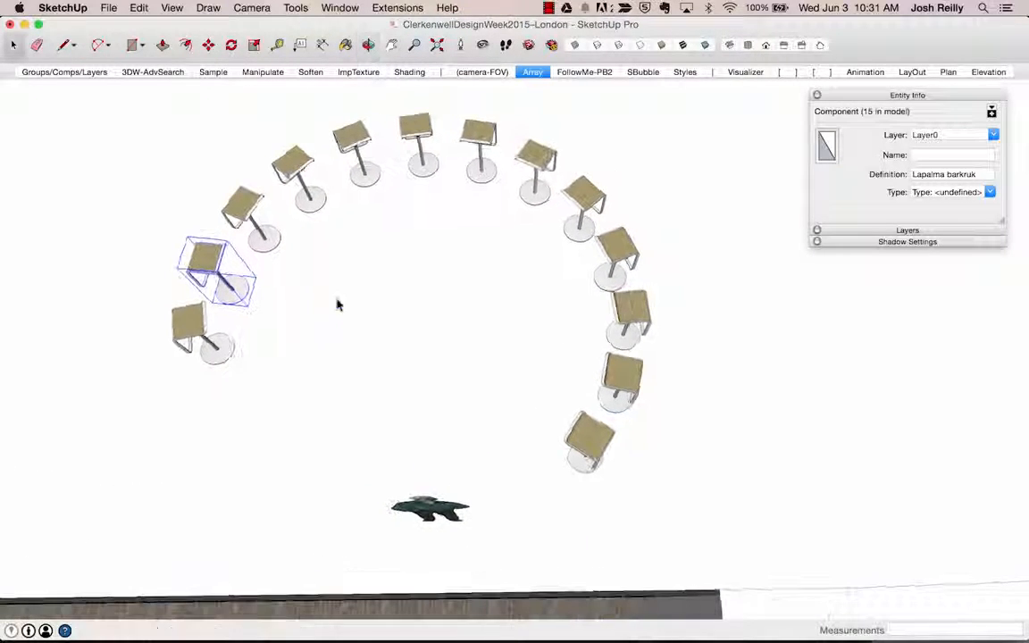
key(super+z)
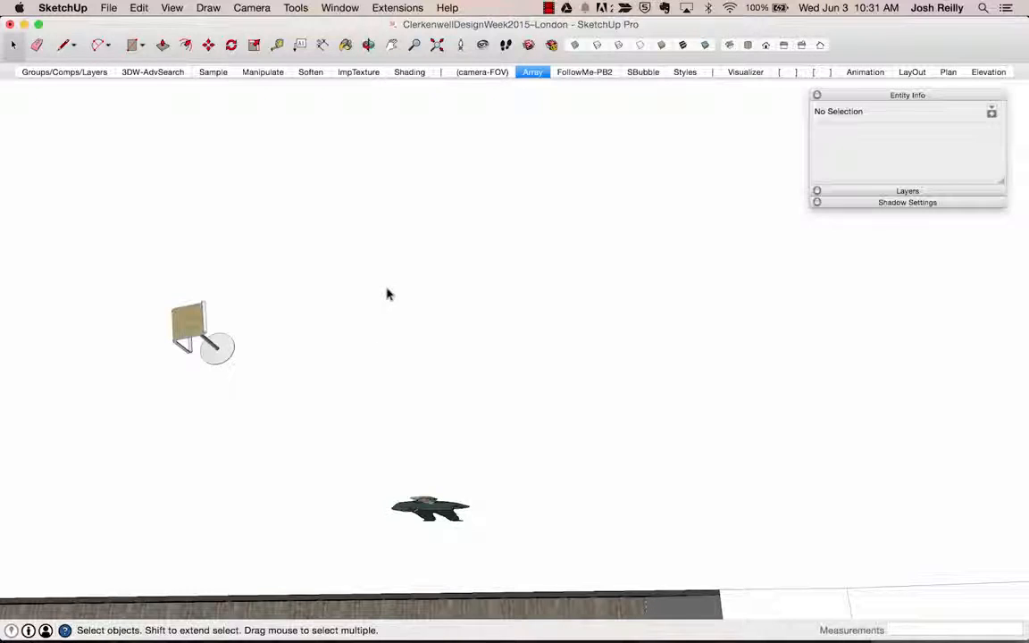
Make a copy of the outside bar stool rotated 180 degrees around a horizontal-plane center point beside it
middle_drag(379, 297, 355, 323)
click(178, 322)
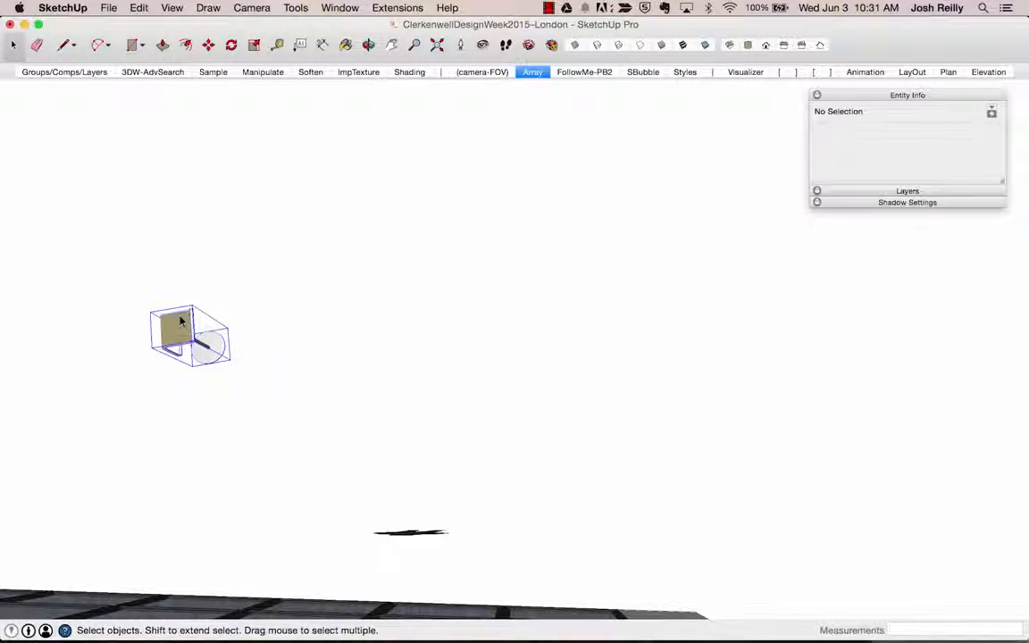
click(230, 45)
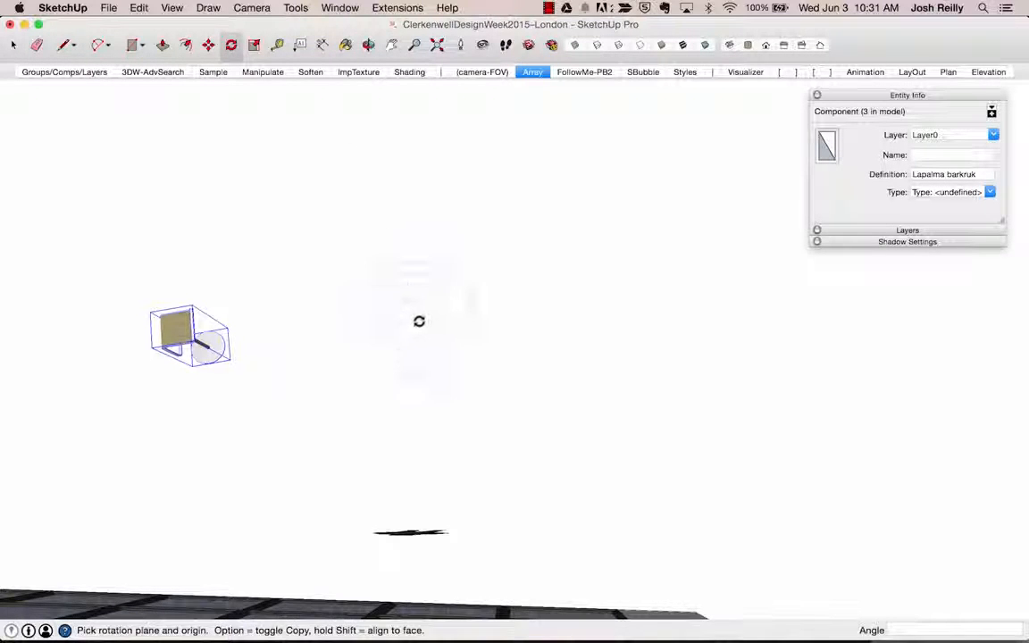
click(167, 327)
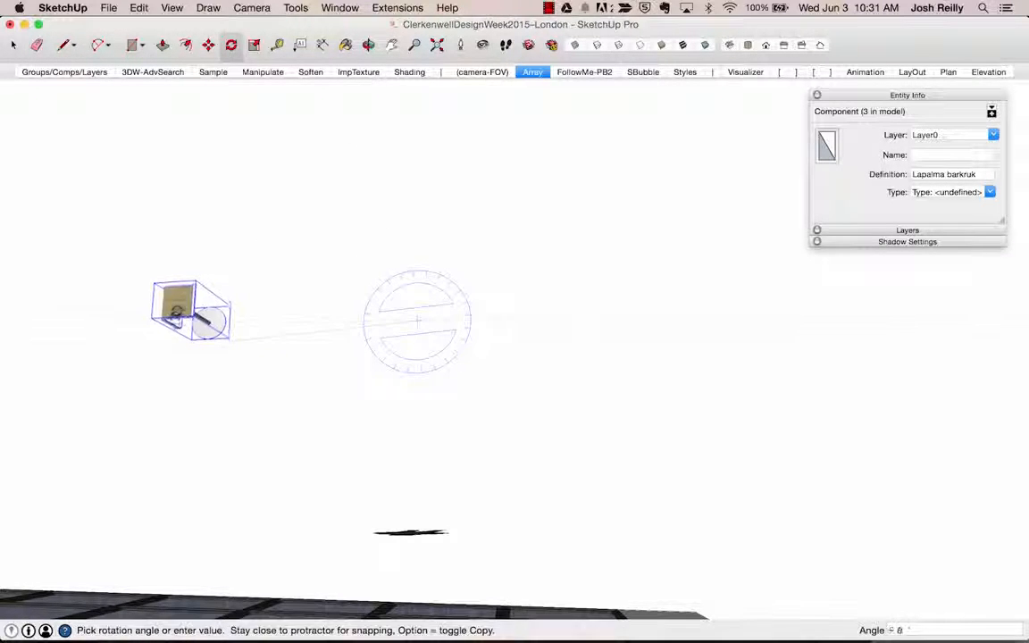
key(alt)
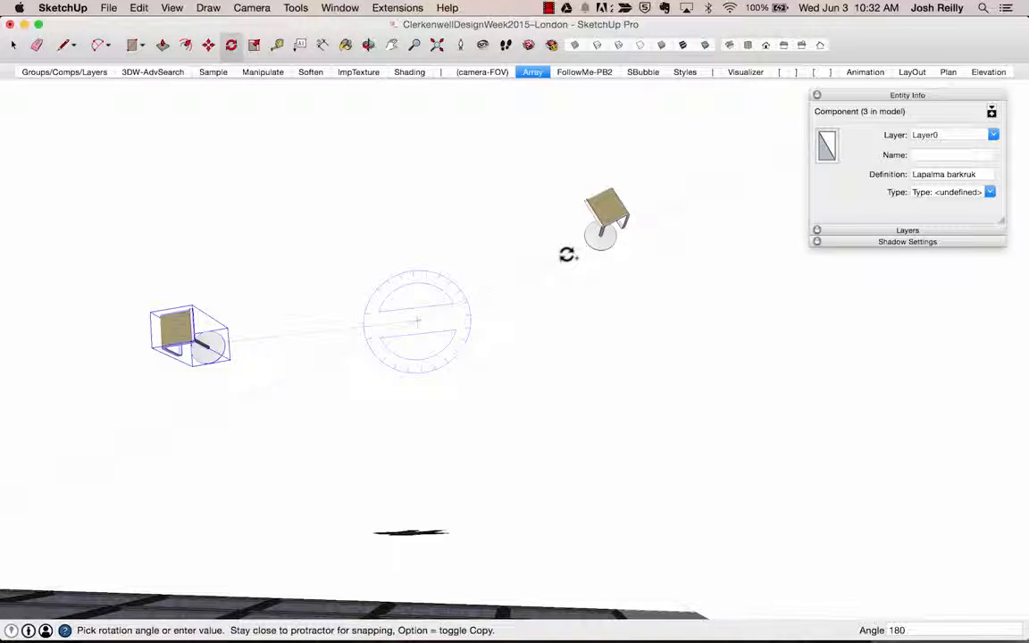
click(567, 255)
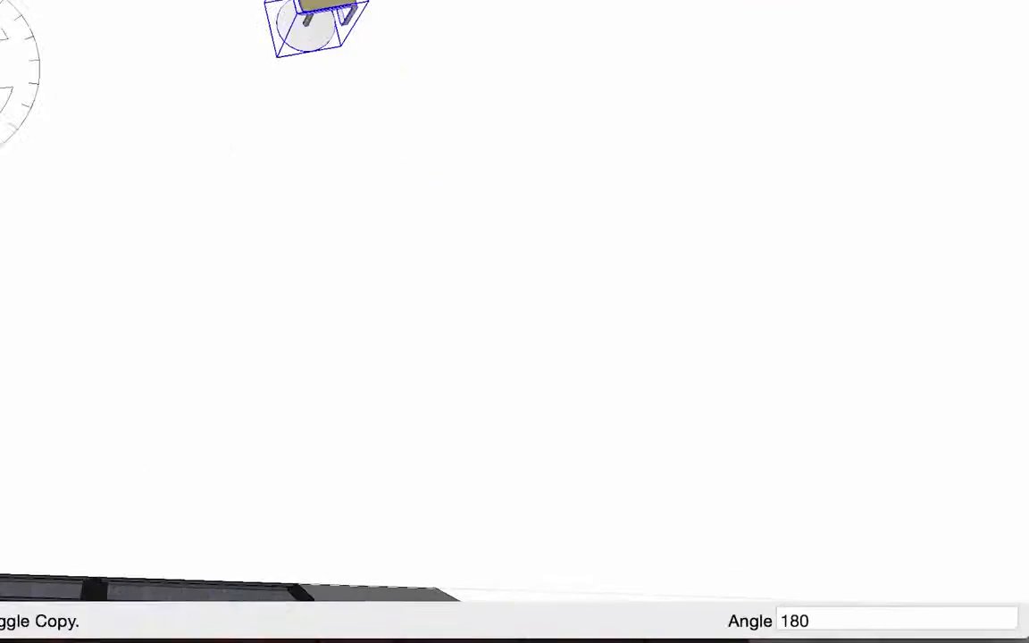
Divide the half circle between the two stools into a 6/ array, then revise the division and finish with 8/
text(6/)
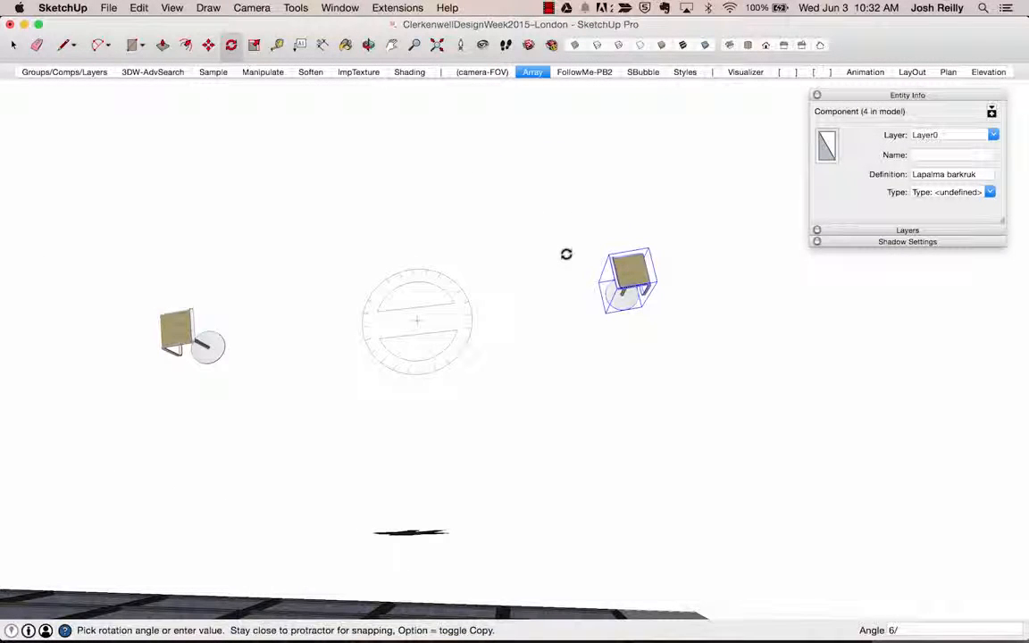
key(Return)
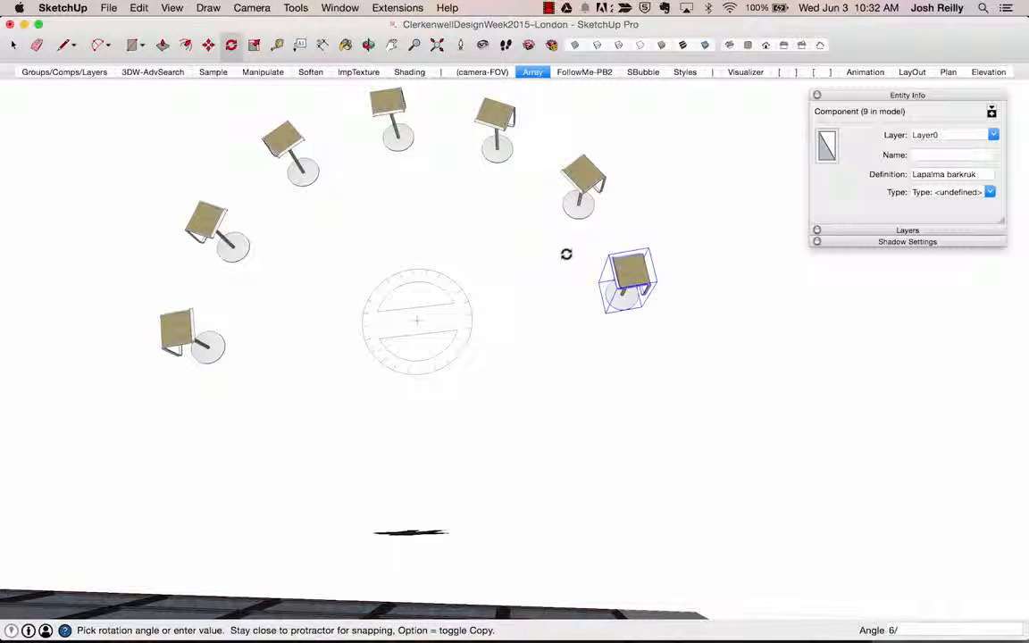
key(Escape)
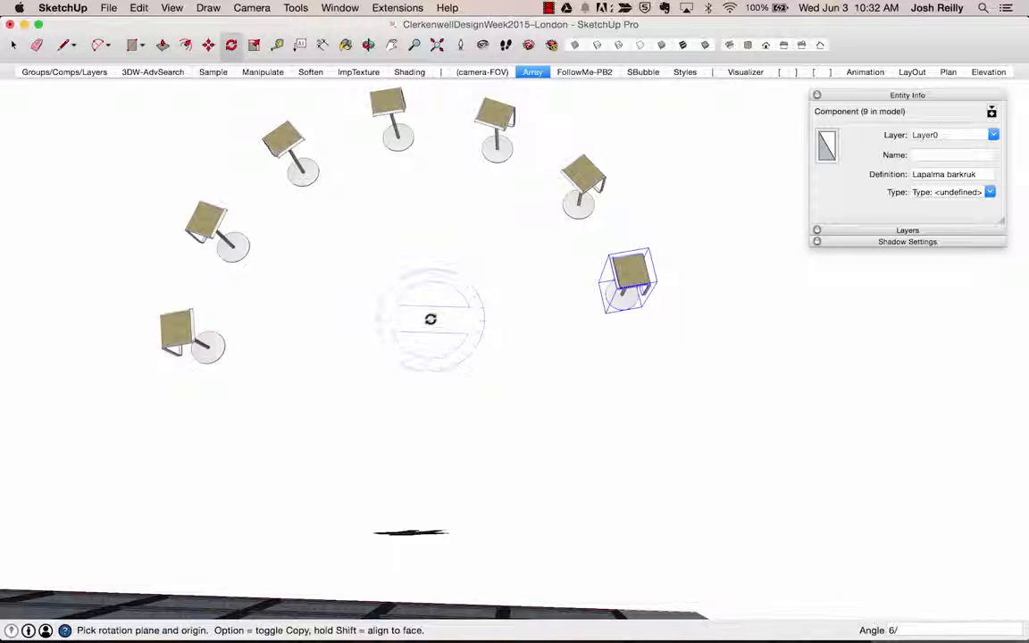
text(/)
key(Return)
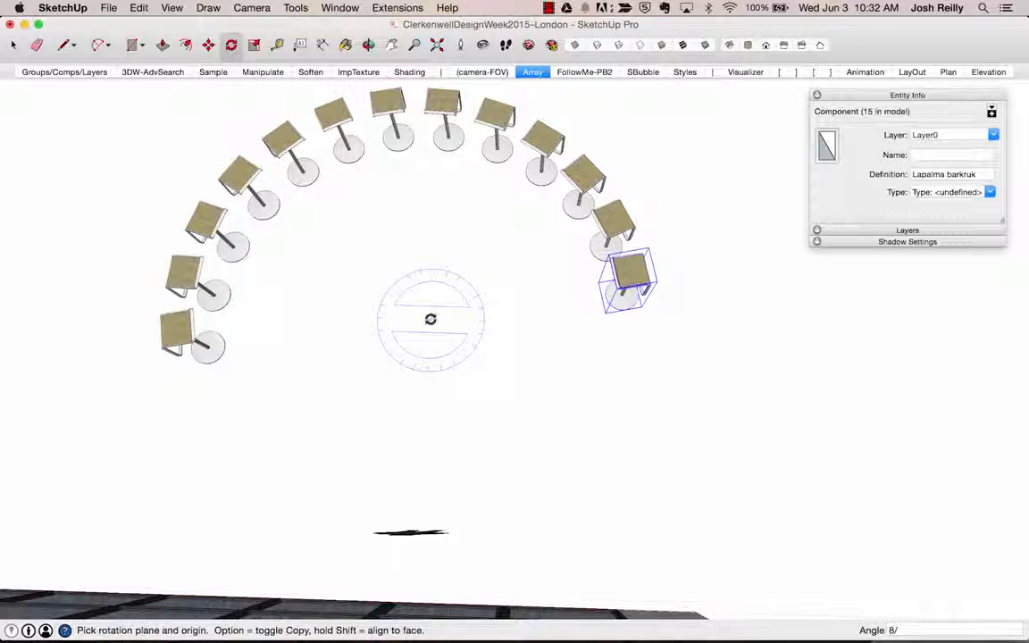
key(Return)
key(space)
Rotate one of the arc's front bar stools in place using the Move tool's rotation grips
middle_drag(443, 289, 447, 345)
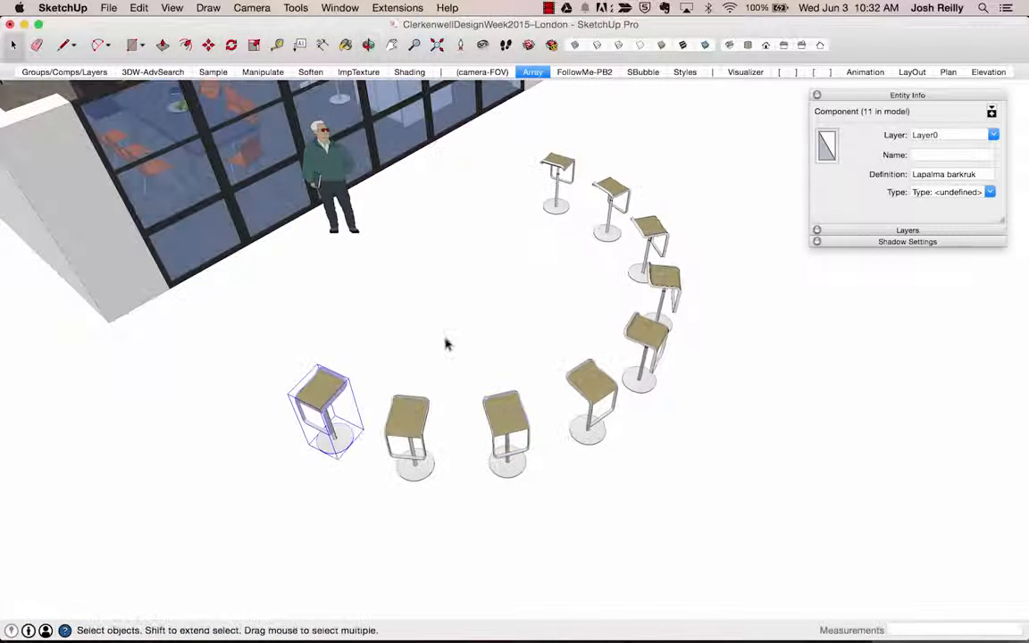
scroll(593, 403, up, 5)
middle_drag(555, 384, 455, 355)
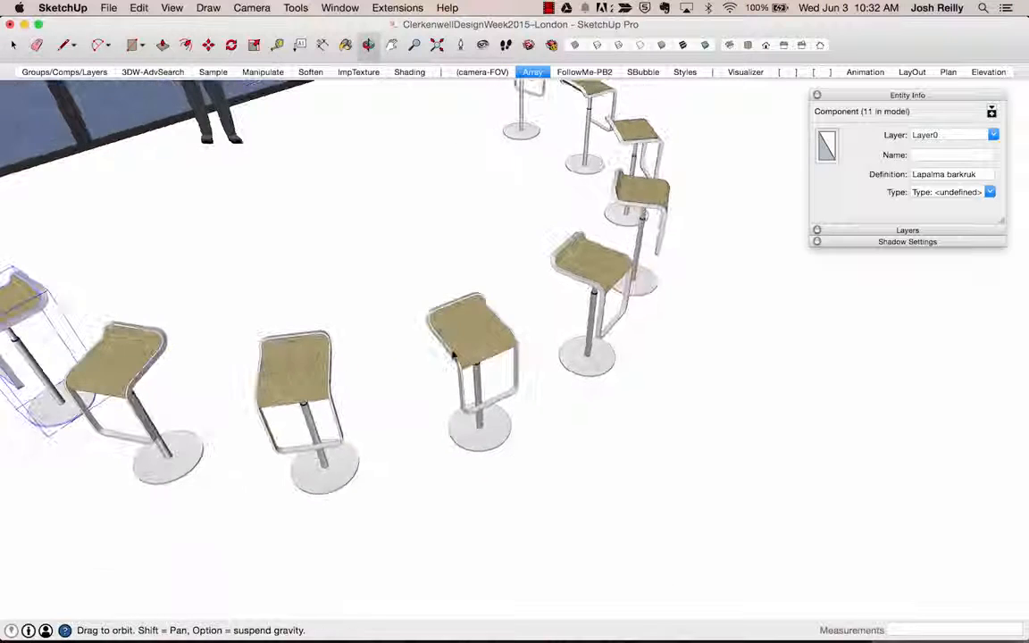
click(480, 334)
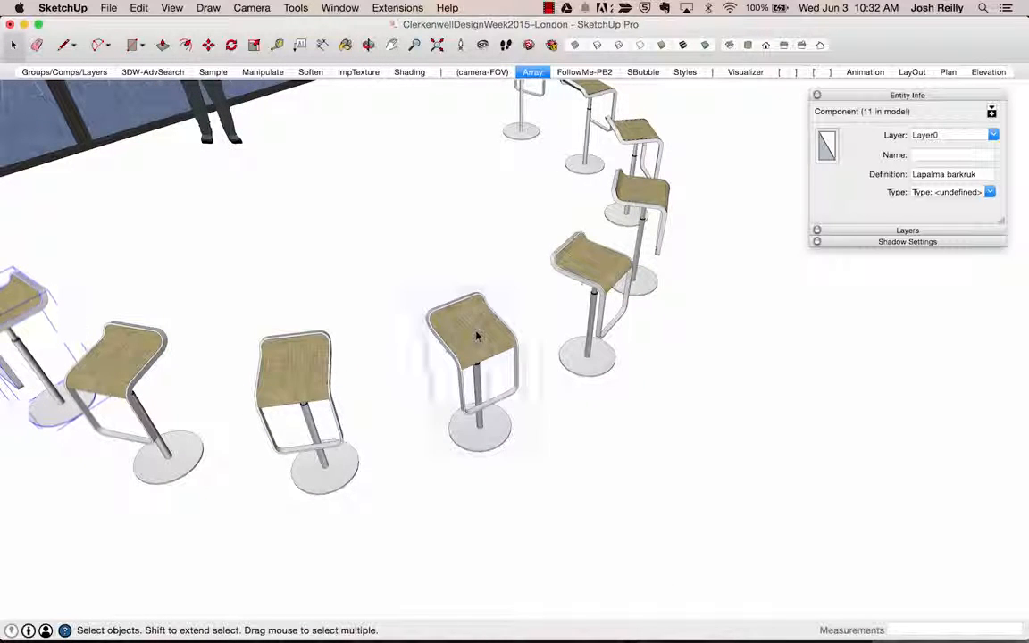
click(207, 45)
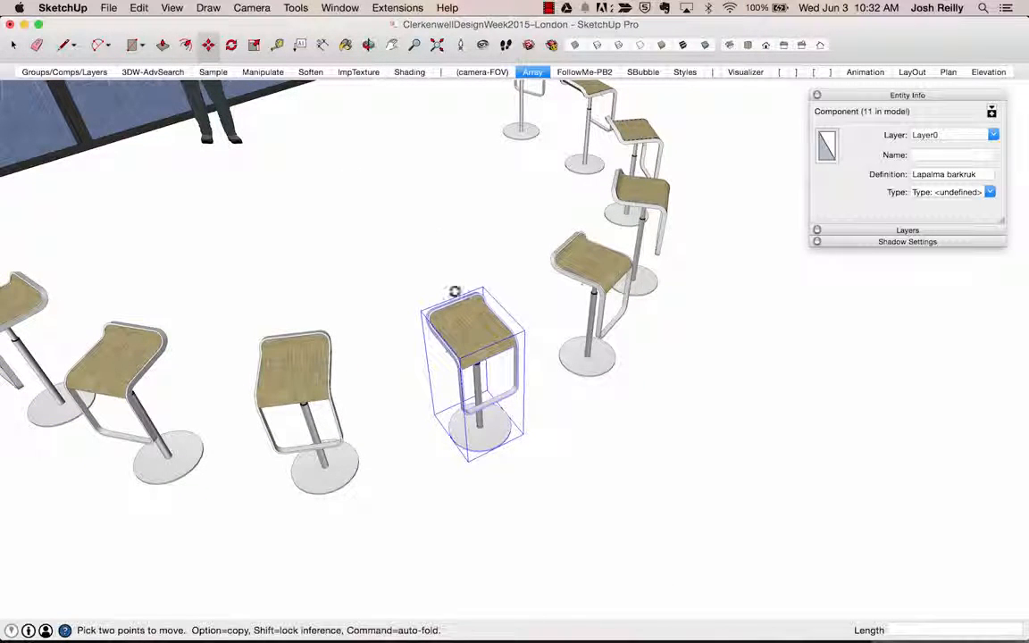
scroll(470, 340, up, 3)
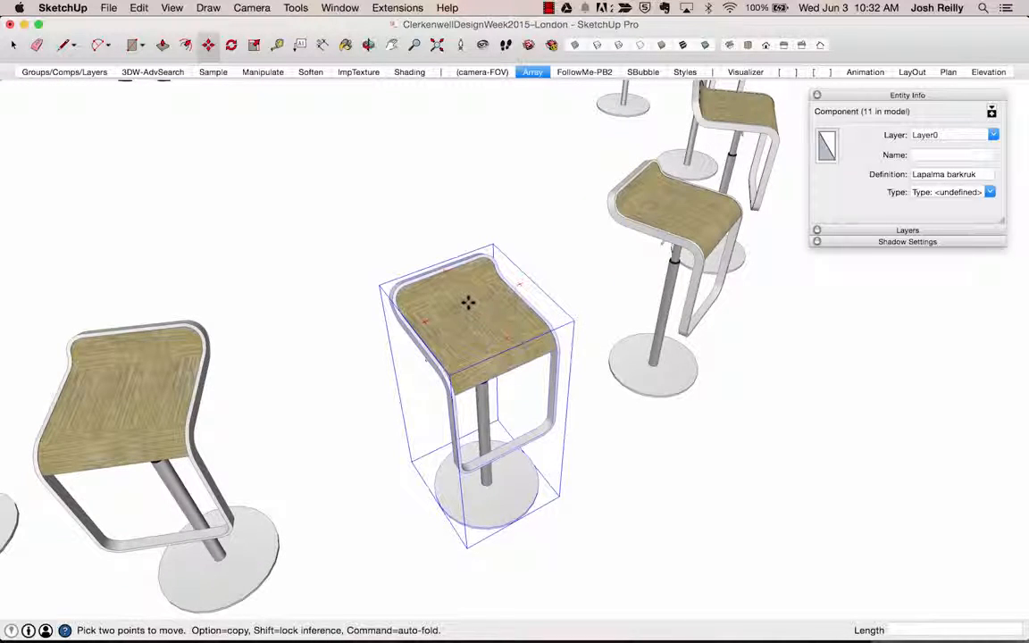
click(520, 286)
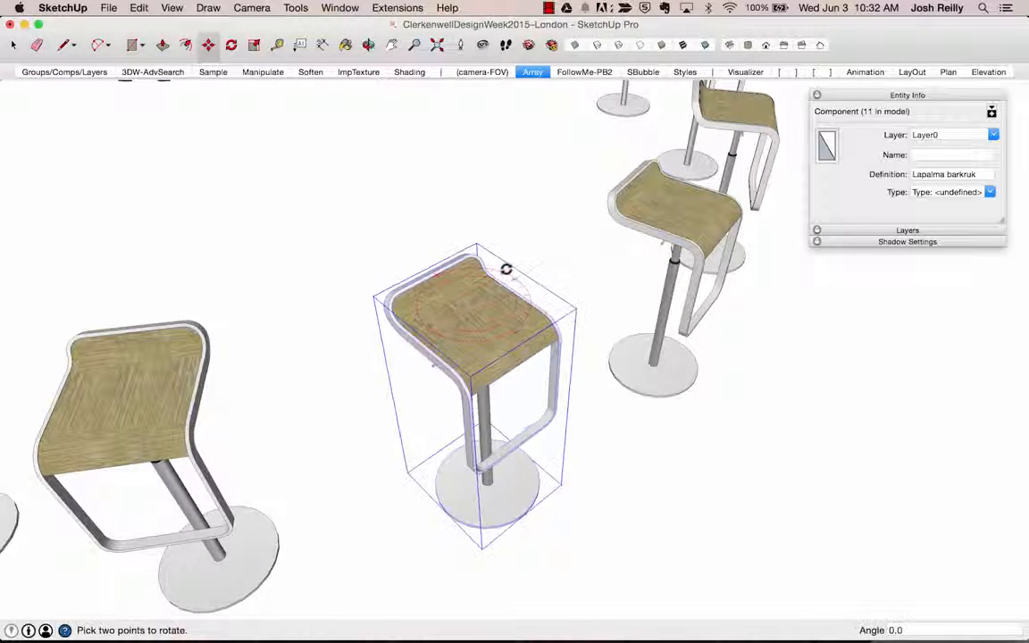
click(402, 335)
Rotate a bar stool in the arc 195 degrees about the center of its base from below, and clear the selection
scroll(479, 326, down, 3)
middle_drag(477, 323, 347, 316)
mouse_move(565, 246)
middle_down()
mouse_move(497, 276)
mouse_move(384, 287)
middle_up()
mouse_move(548, 278)
middle_down()
mouse_move(555, 322)
mouse_move(523, 259)
mouse_move(575, 292)
mouse_move(490, 292)
middle_up()
key(space)
scroll(576, 308, up, 3)
click(573, 304)
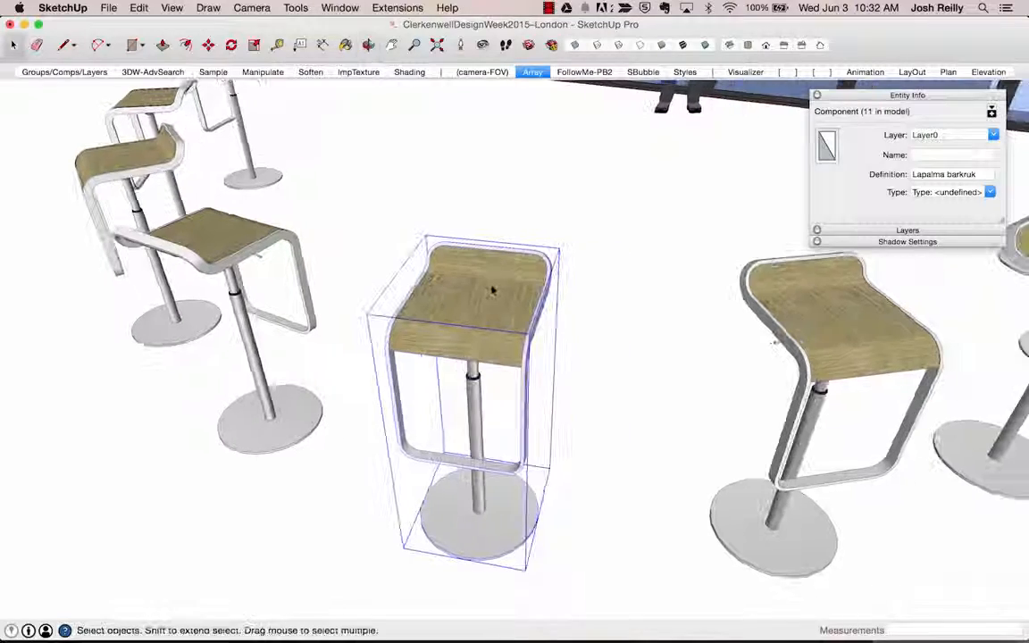
click(231, 45)
middle_drag(471, 290, 481, 309)
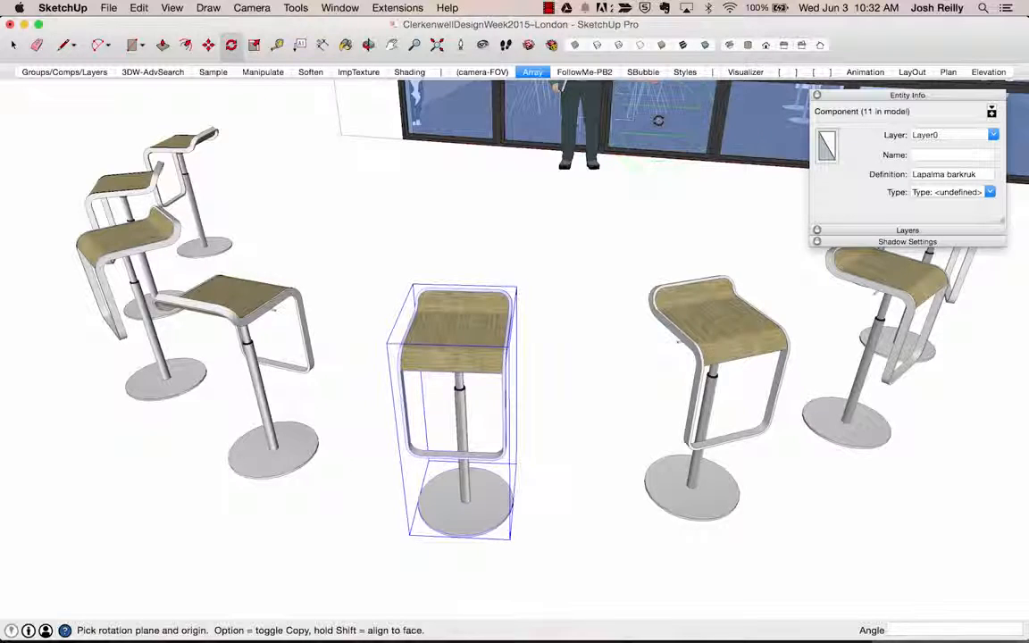
middle_drag(659, 121, 626, 165)
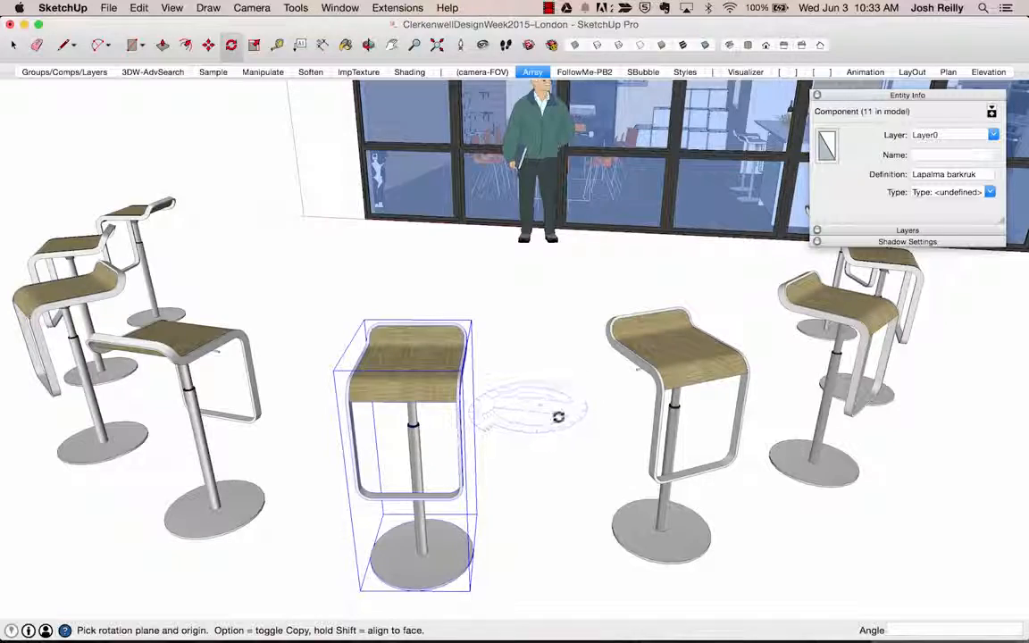
key(o)
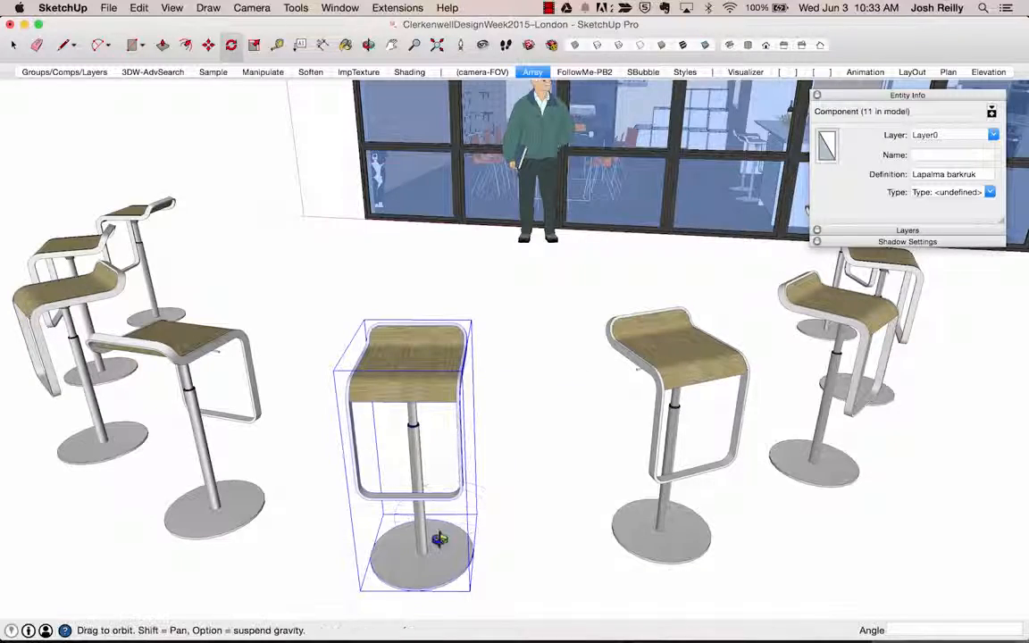
drag(426, 542, 444, 530)
middle_drag(445, 530, 379, 222)
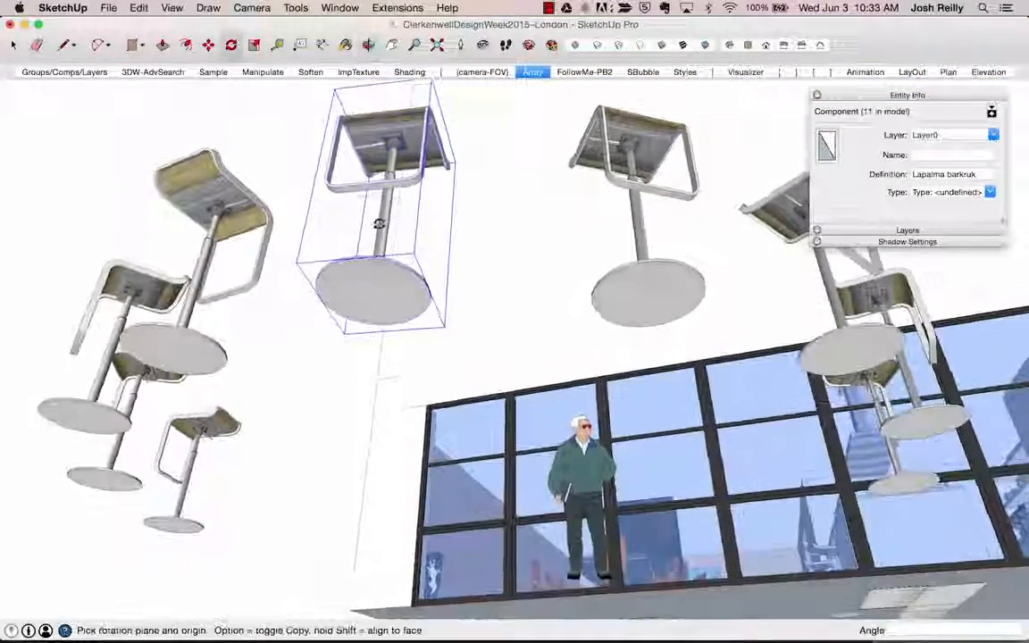
scroll(368, 267, up, 4)
middle_drag(368, 267, 414, 305)
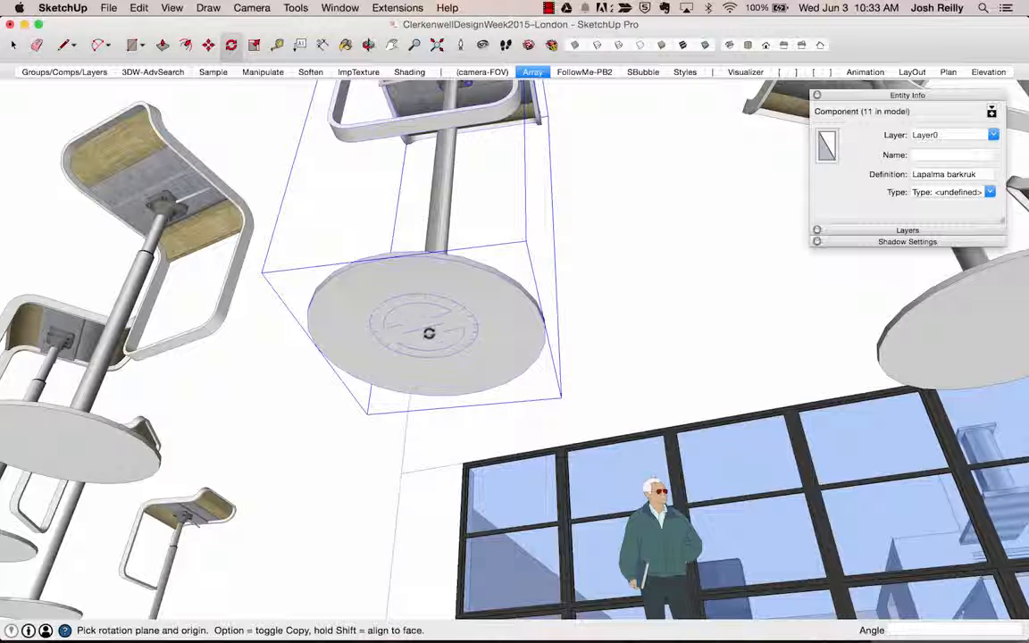
click(430, 334)
scroll(489, 323, down, 5)
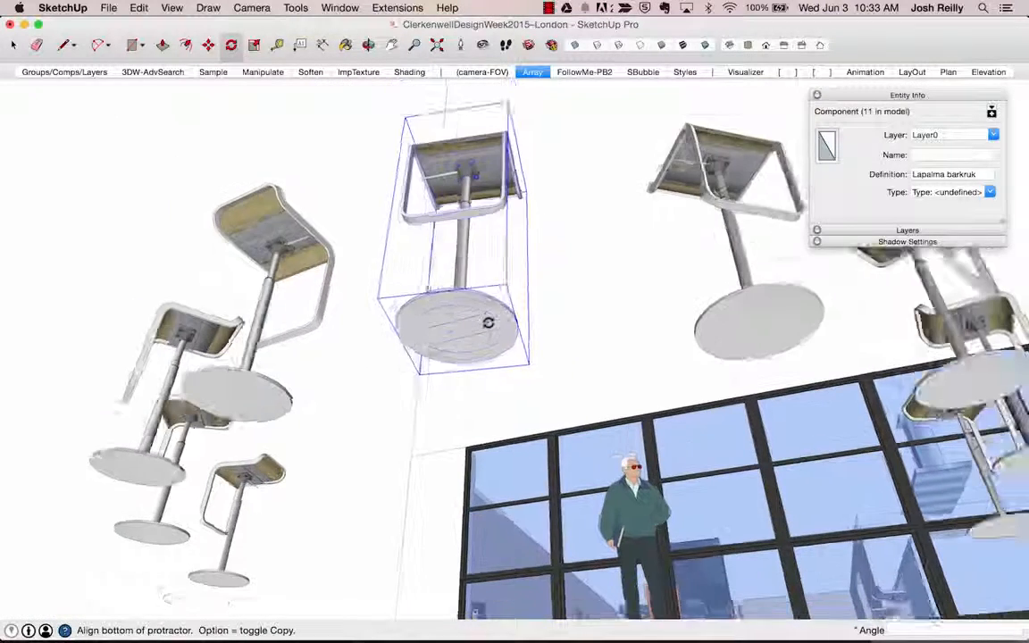
click(489, 323)
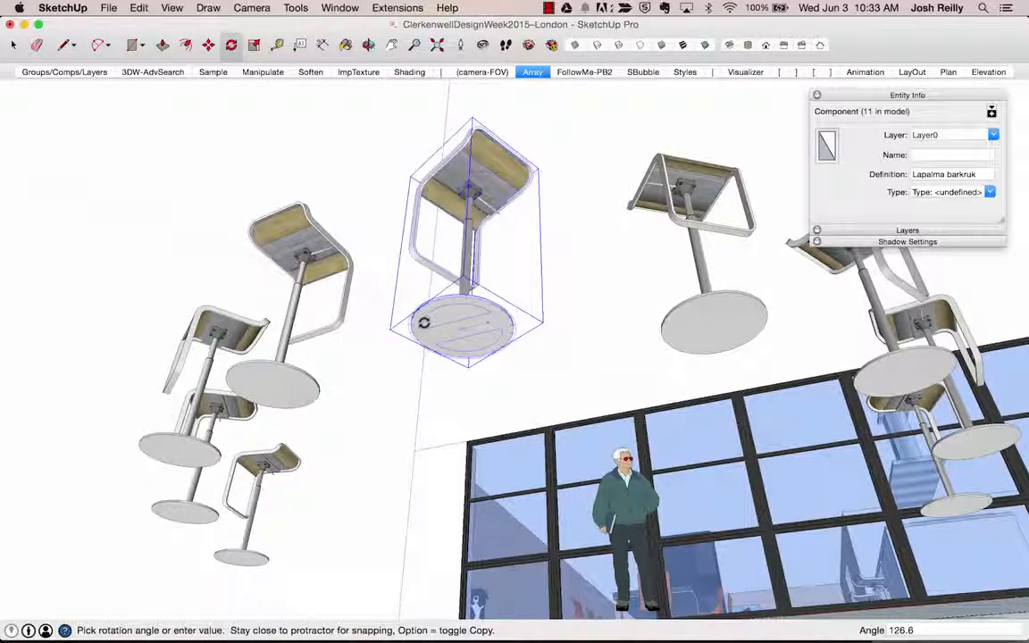
click(421, 345)
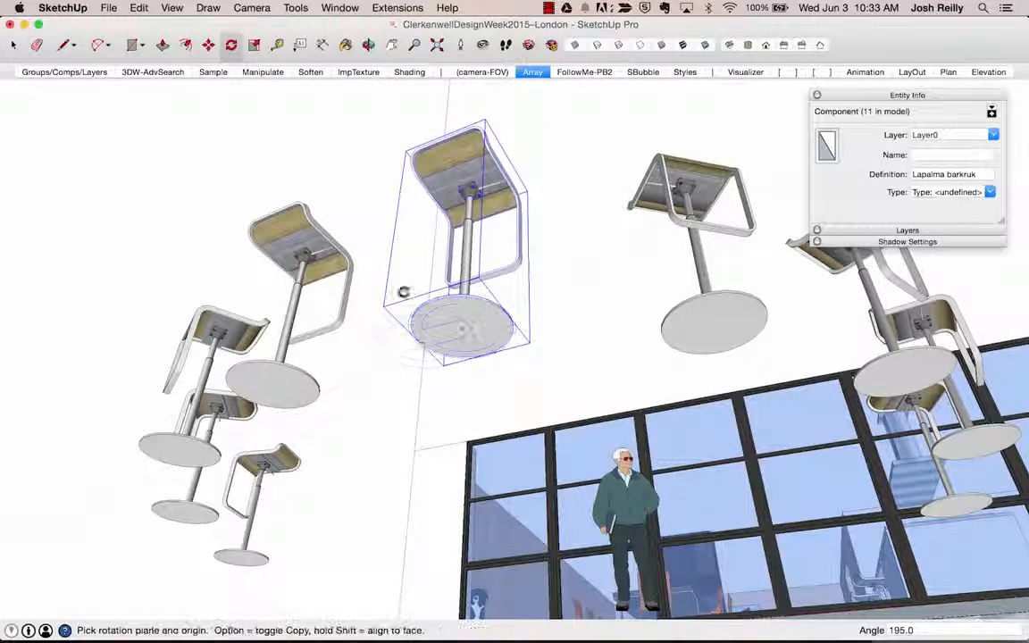
key(space)
click(384, 229)
Return to an overview of the loft and the stool arc, and switch to the FollowMe-PB2 scene
middle_drag(416, 204, 604, 312)
scroll(603, 313, down, 5)
middle_drag(576, 368, 601, 393)
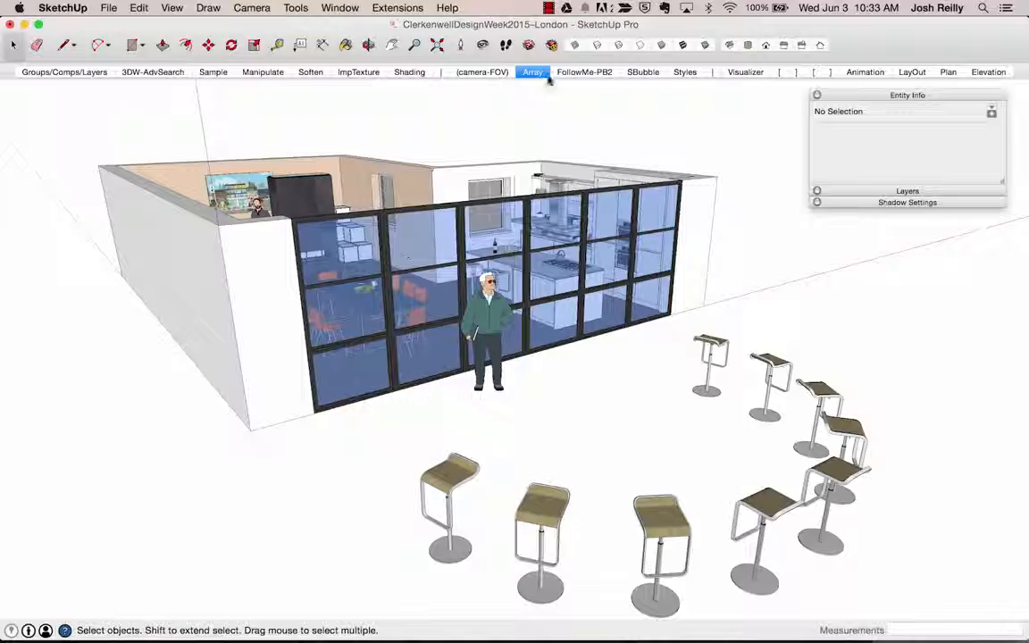
click(579, 72)
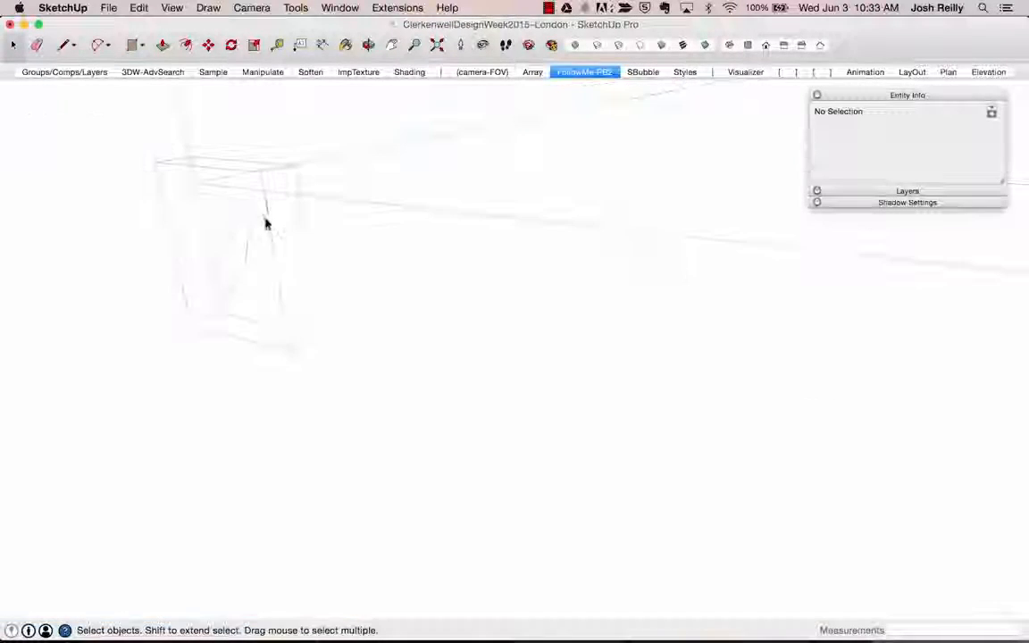
Try Push/Pull on the crown molding profile, pulling it out about 5 1/8" and pushing it back to 1/4"
key(p)
click(259, 213)
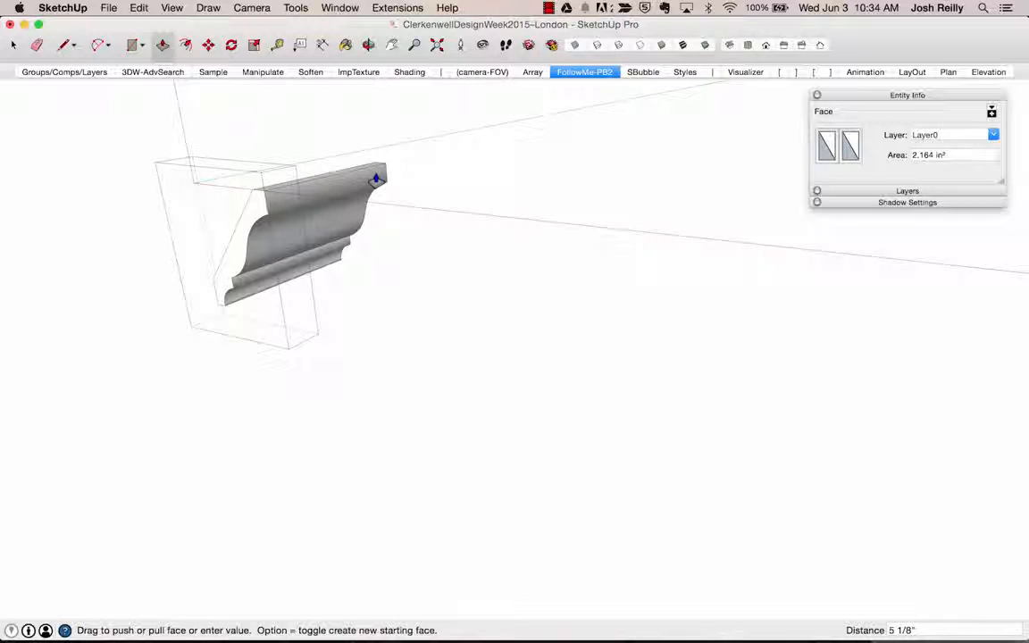
drag(376, 178, 256, 204)
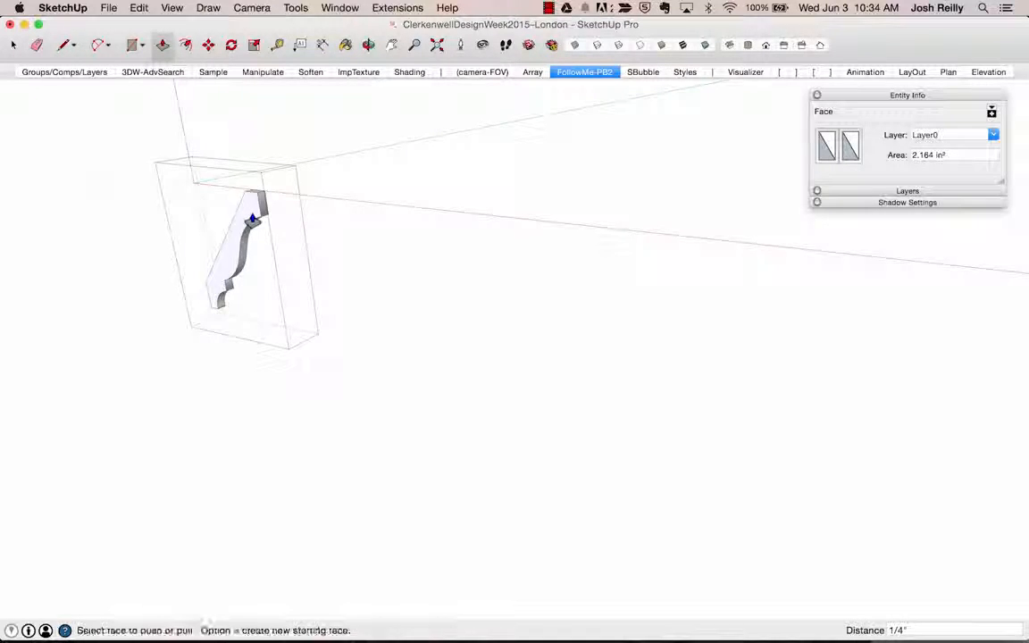
key(space)
Hide the rest of the model around the molding component being edited, and show it again
scroll(249, 206, down, 2)
middle_drag(249, 201, 353, 306)
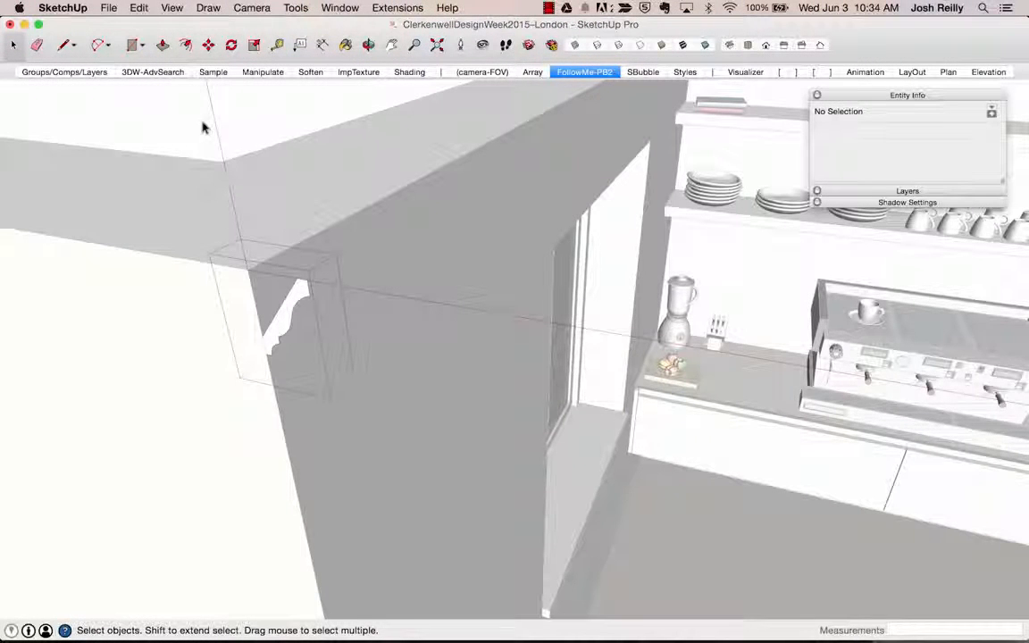
click(172, 7)
mouse_move(208, 7)
mouse_move(172, 7)
mouse_move(255, 200)
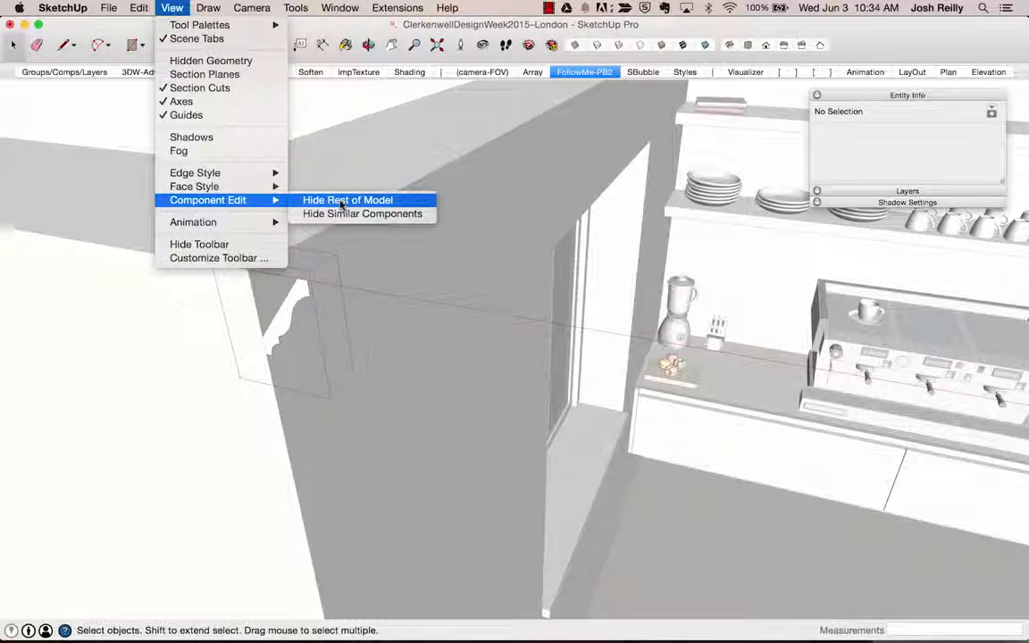
click(340, 202)
click(165, 7)
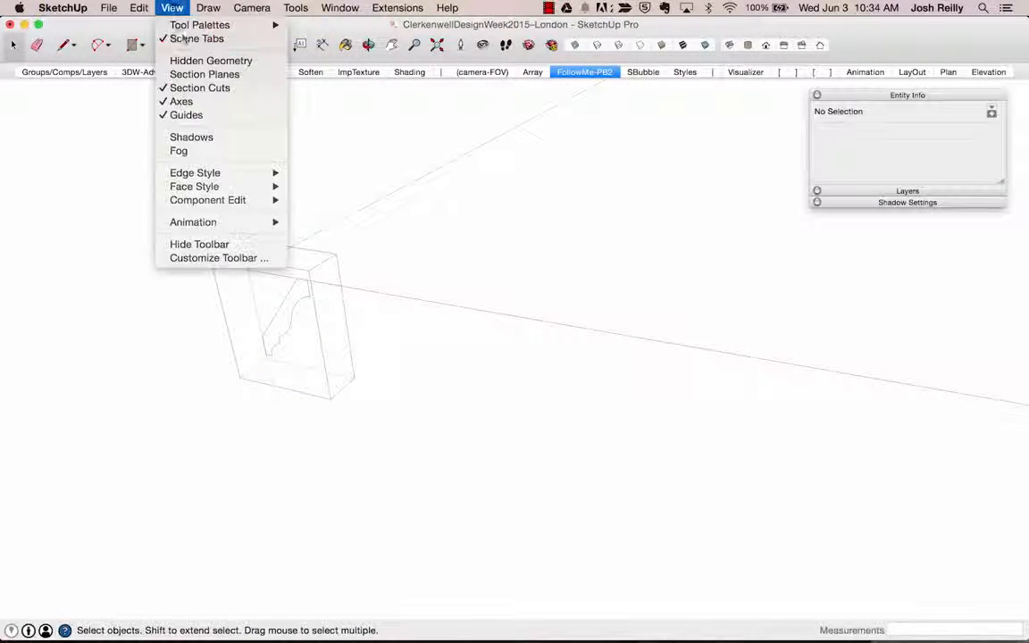
mouse_move(268, 200)
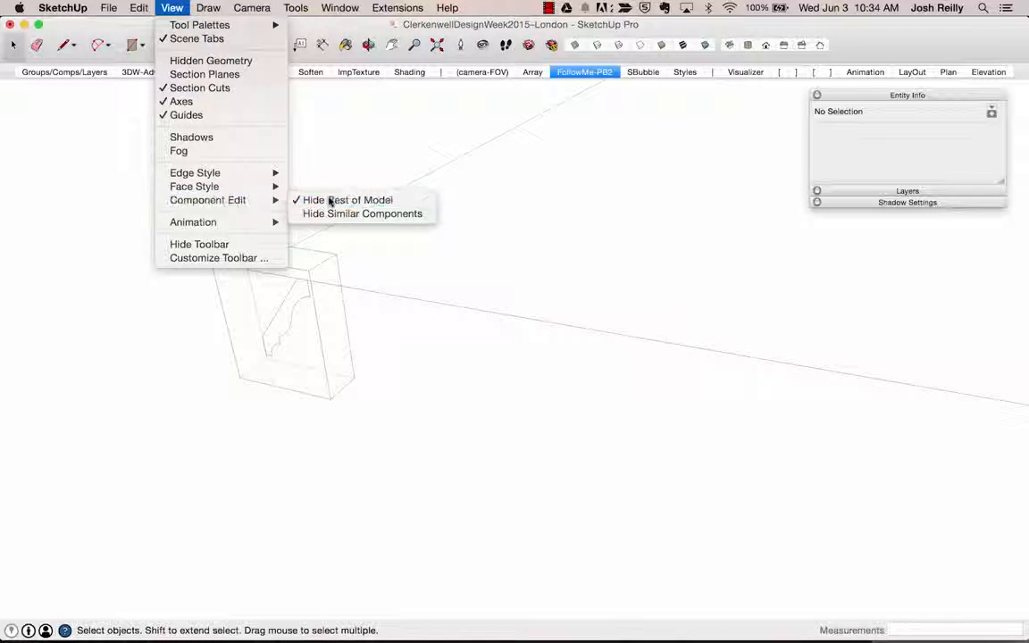
click(330, 202)
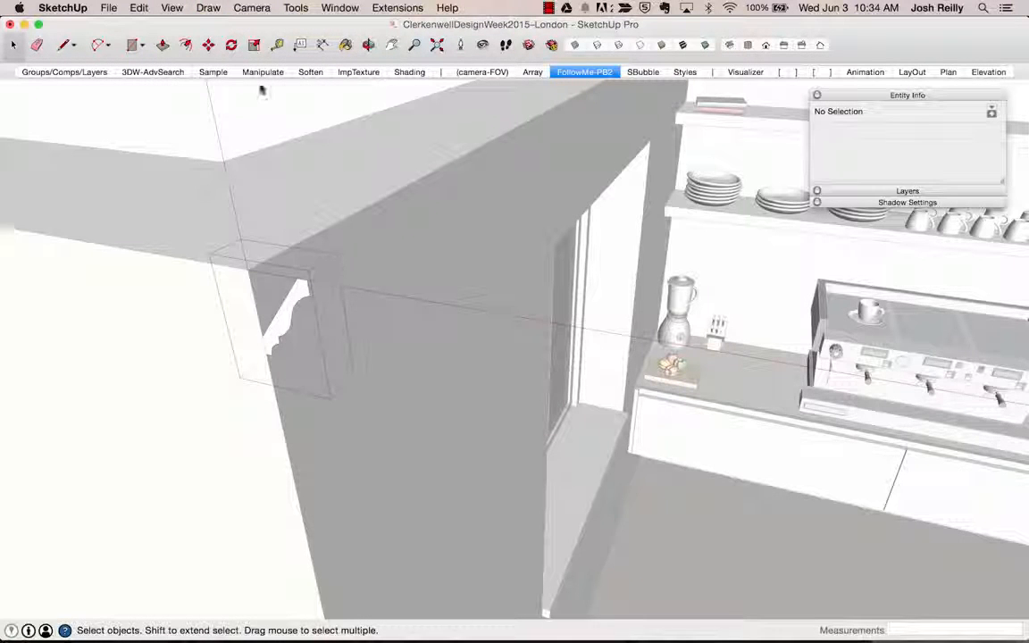
Toggle Hide Rest of Model several times for the molding component, ending with the surrounding model shown
click(172, 7)
mouse_move(259, 201)
click(319, 202)
key(i)
key(i)
key(i)
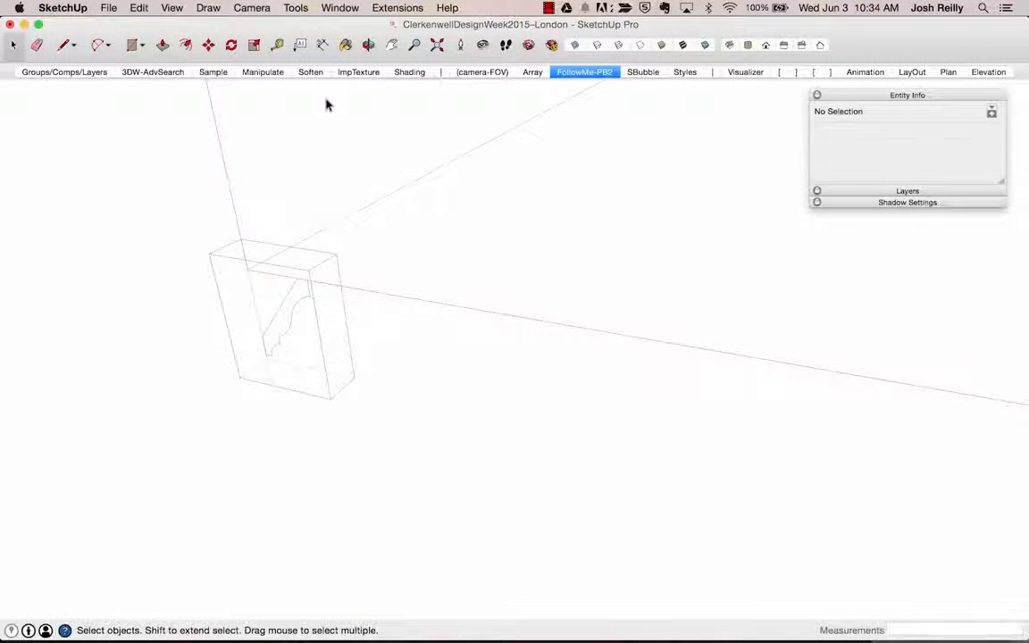
key(i)
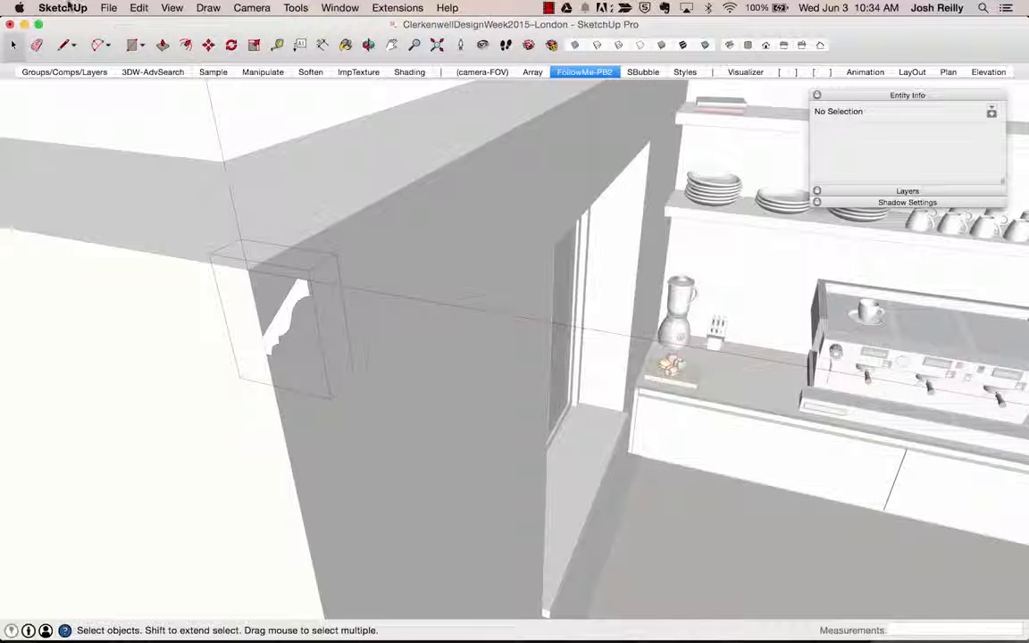
Look up the shortcut assigned to Hide Rest of Model in the preferences, filtering the functions by "HIDE REST"
click(69, 7)
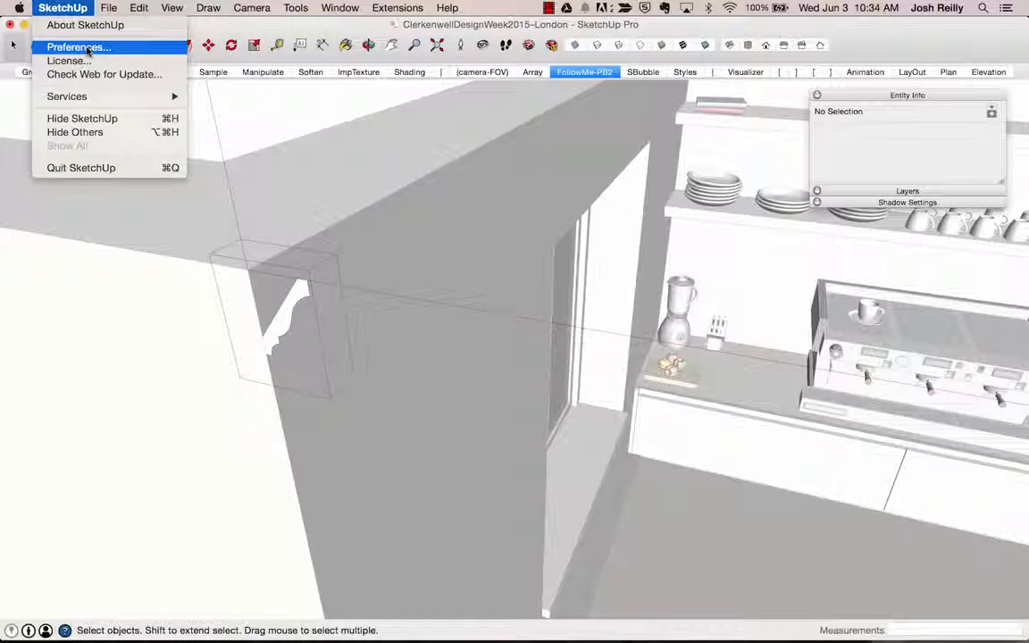
click(79, 47)
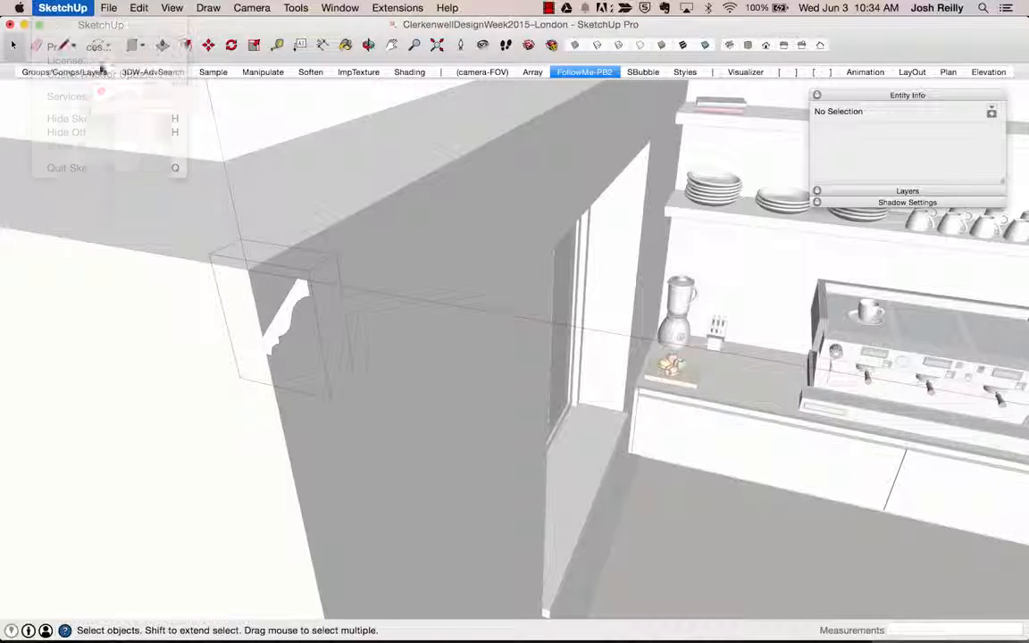
click(133, 183)
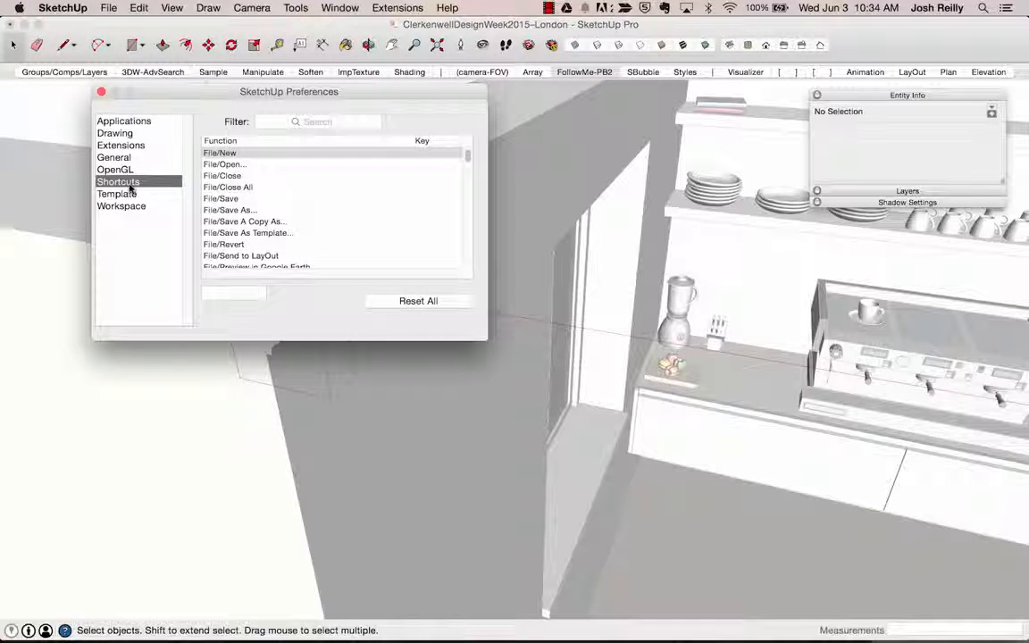
click(328, 122)
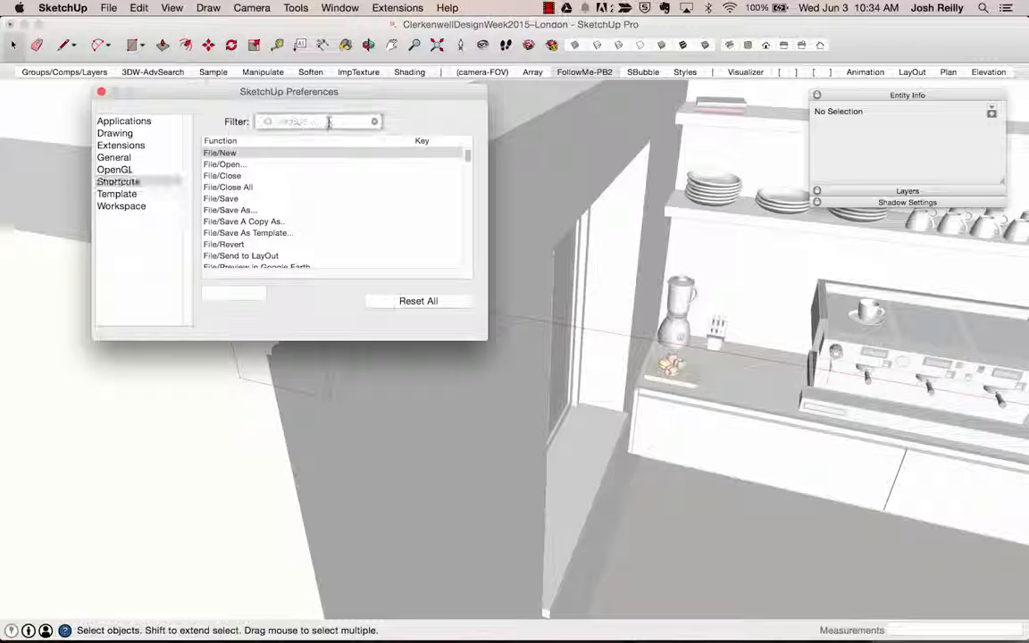
text(HIDE)
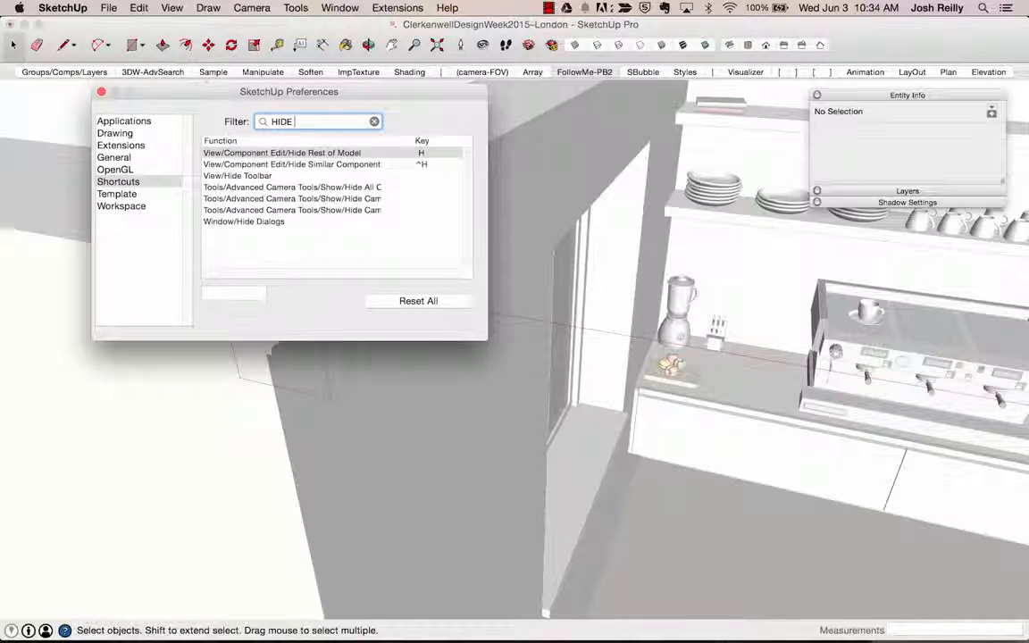
text( REST)
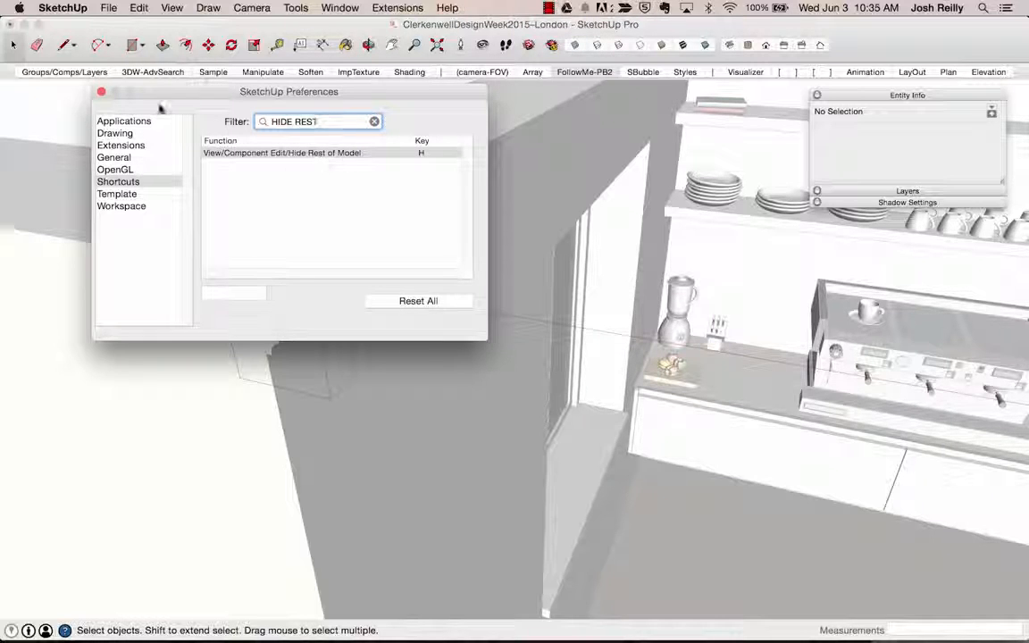
click(235, 292)
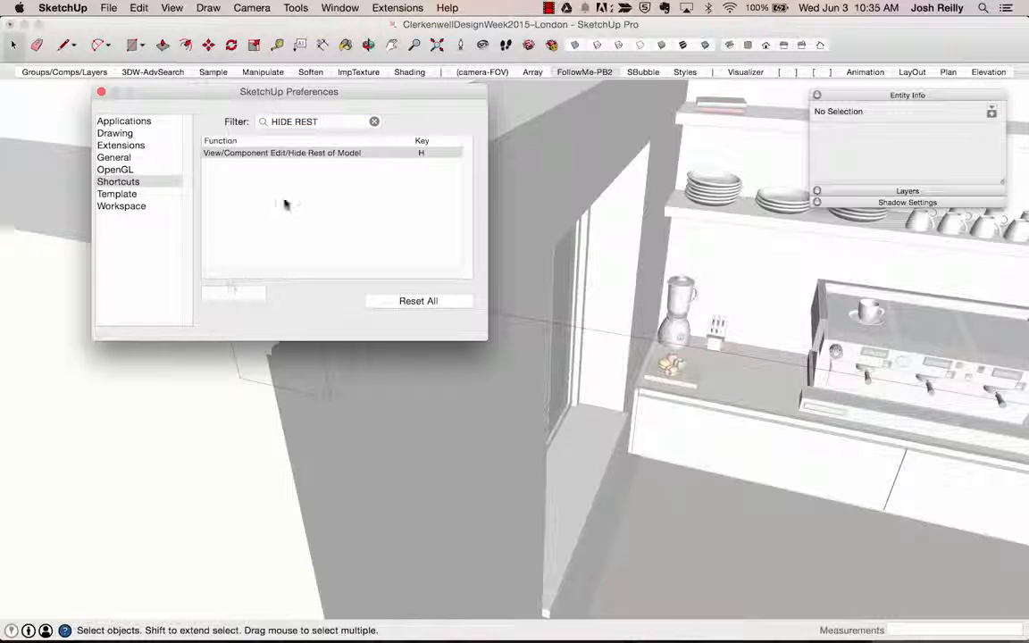
click(101, 91)
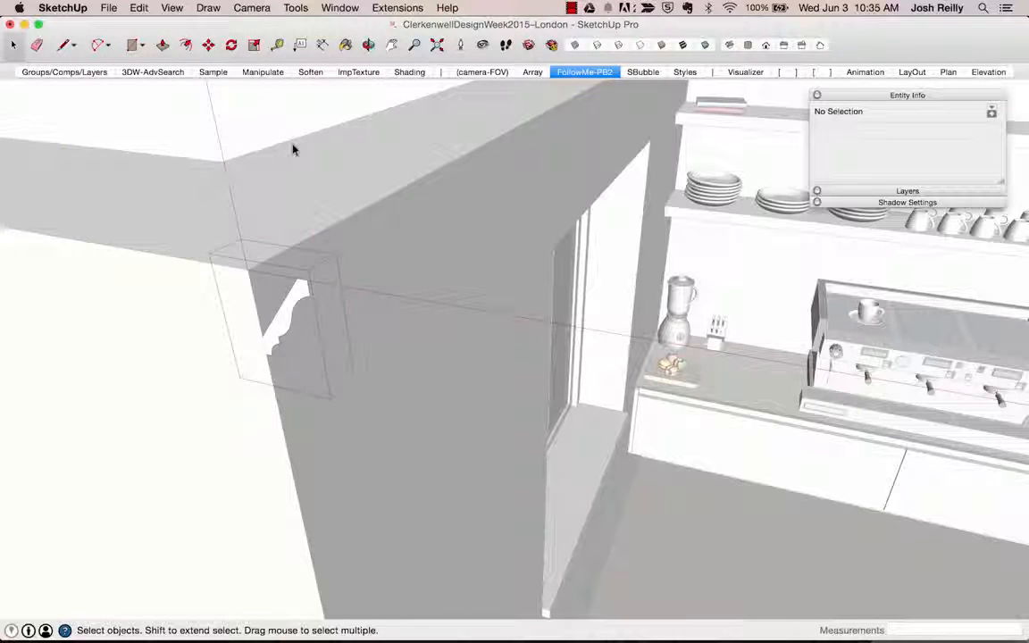
Compare the molding profile at the wall corner with its surroundings hidden and shown, viewing it from several angles
key(i)
key(i)
key(i)
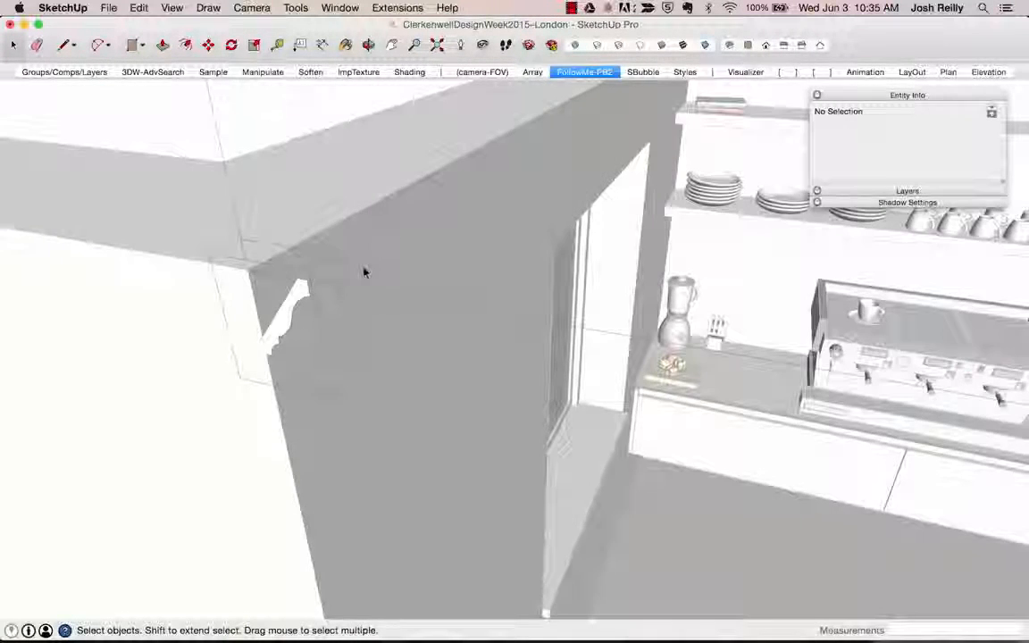
middle_drag(364, 271, 283, 276)
key(i)
key(i)
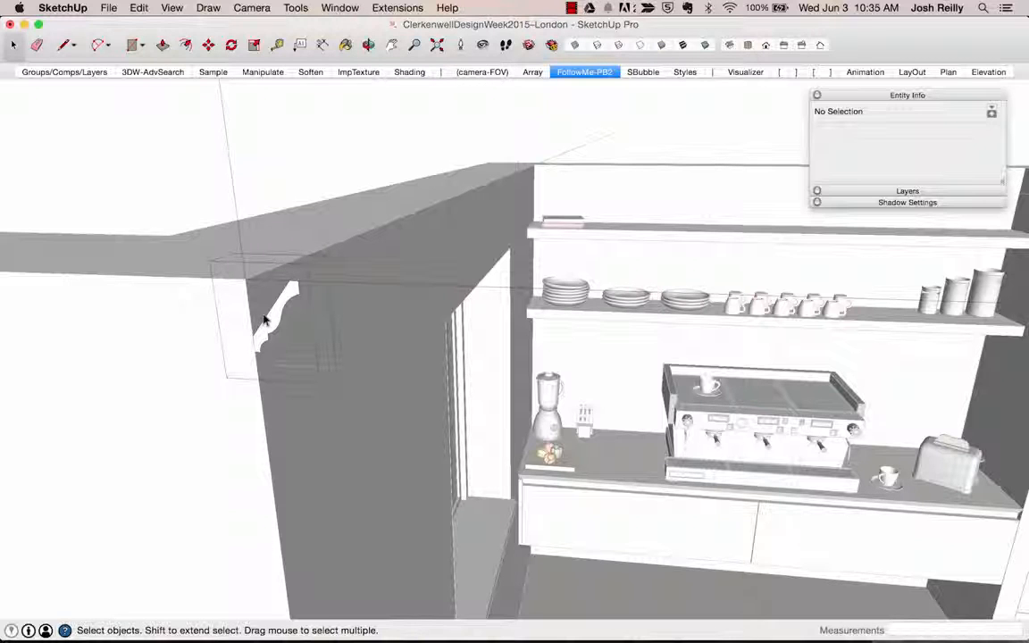
key(i)
mouse_move(290, 315)
middle_down()
mouse_move(202, 321)
mouse_move(246, 311)
mouse_move(293, 318)
middle_up()
key(i)
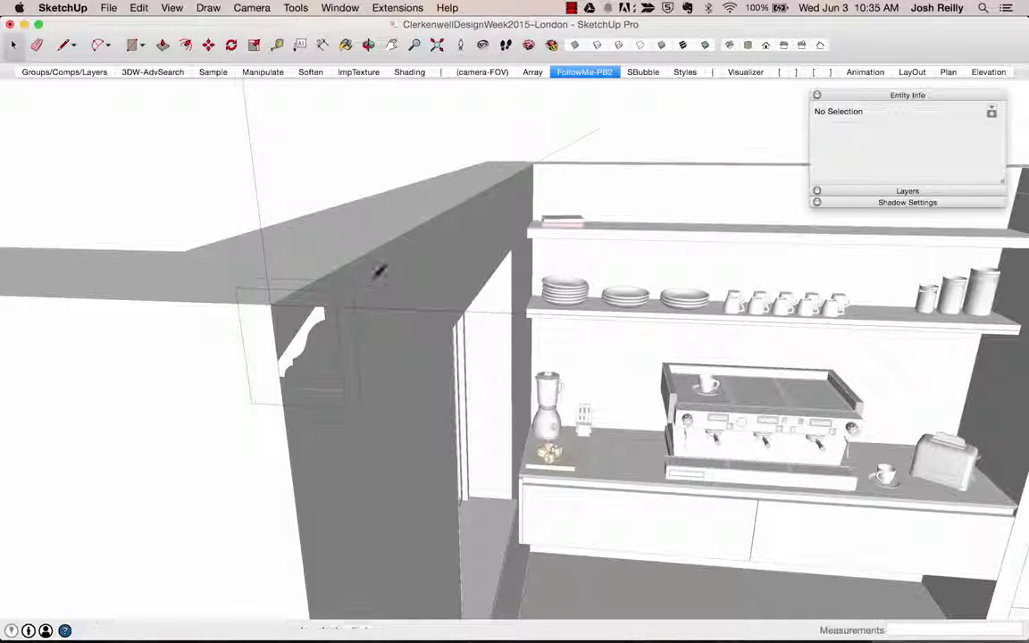
Draw the molding path with the Line tool from the wall corner above the profile, along the wall and cabinet tops, to the glazed partition
key(l)
click(275, 300)
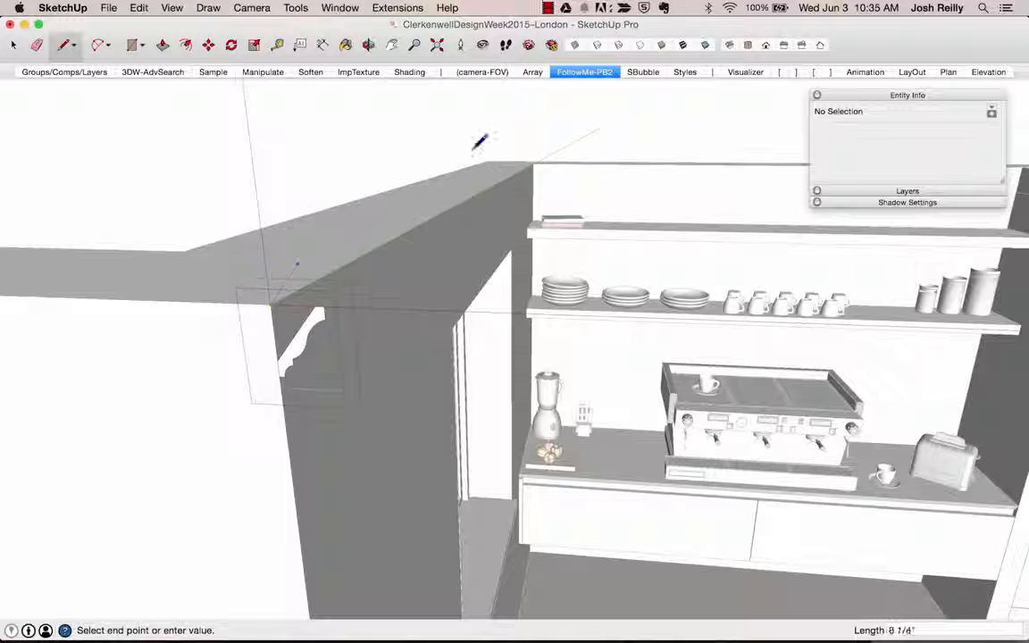
middle_drag(535, 154, 462, 174)
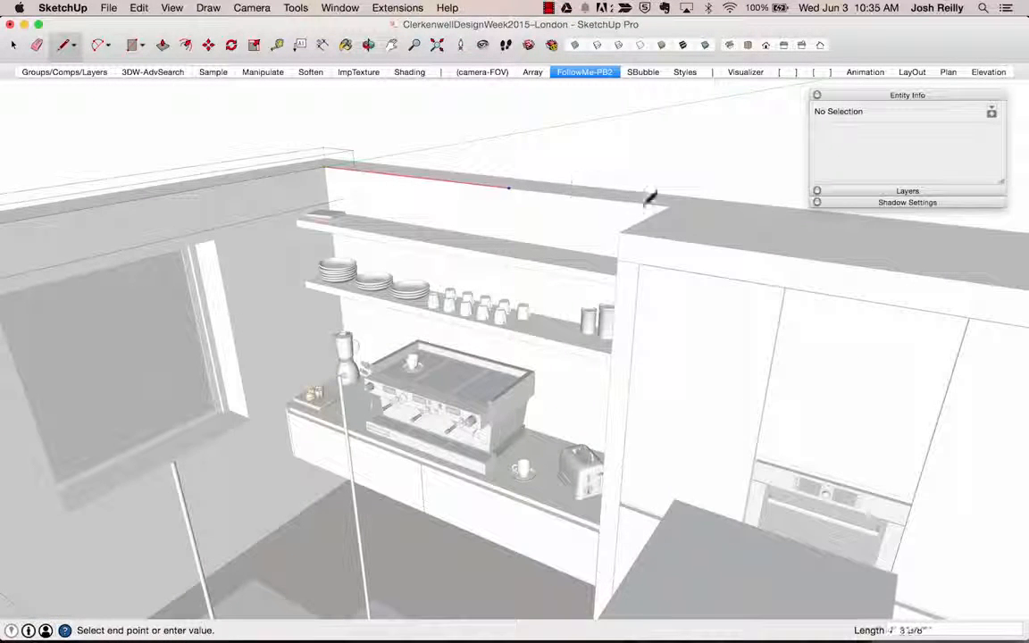
middle_drag(680, 237, 514, 206)
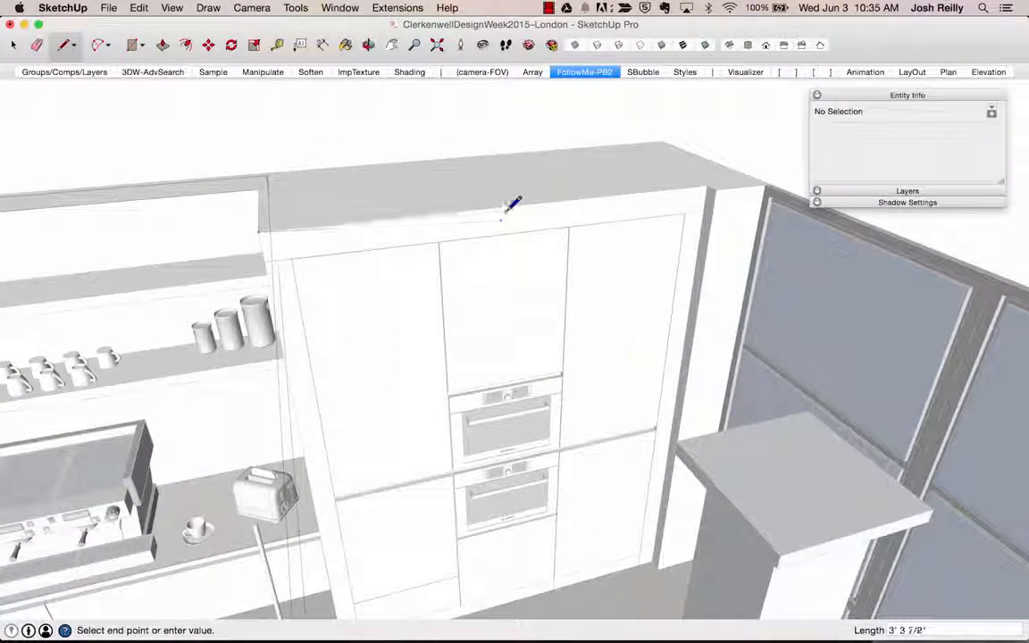
click(722, 182)
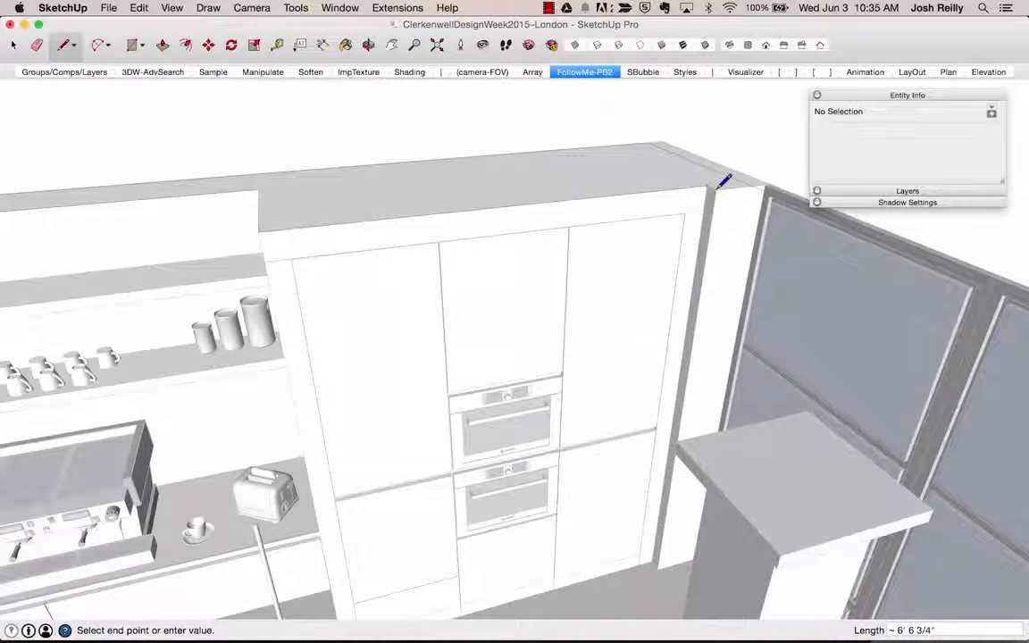
middle_drag(765, 179, 645, 157)
key(space)
Hide the surrounding model to inspect the drawn molding path, and show the surroundings again
key(i)
middle_drag(308, 254, 106, 421)
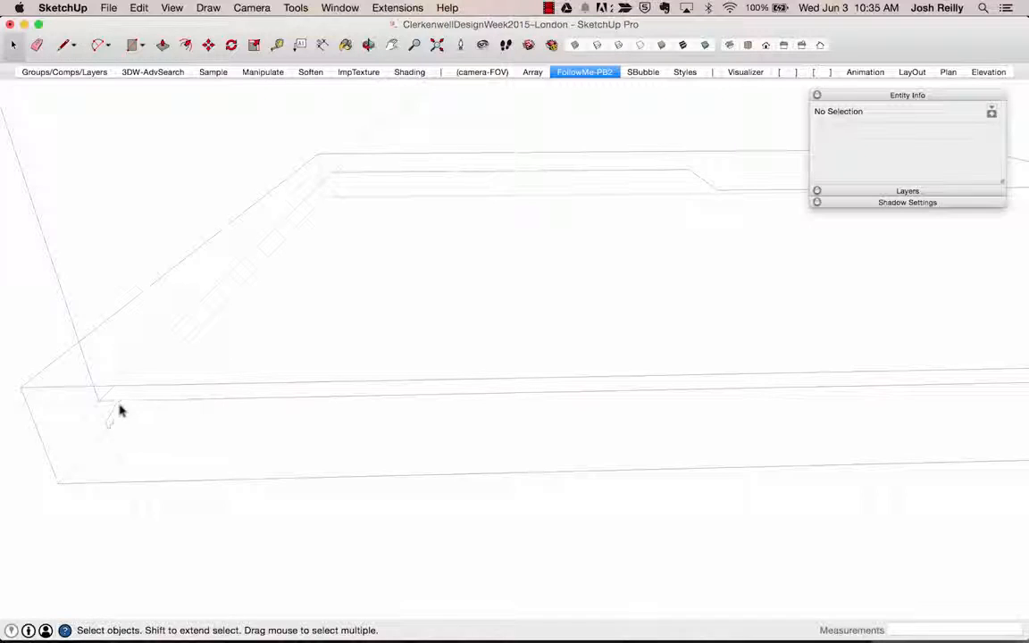
middle_drag(156, 377, 308, 237)
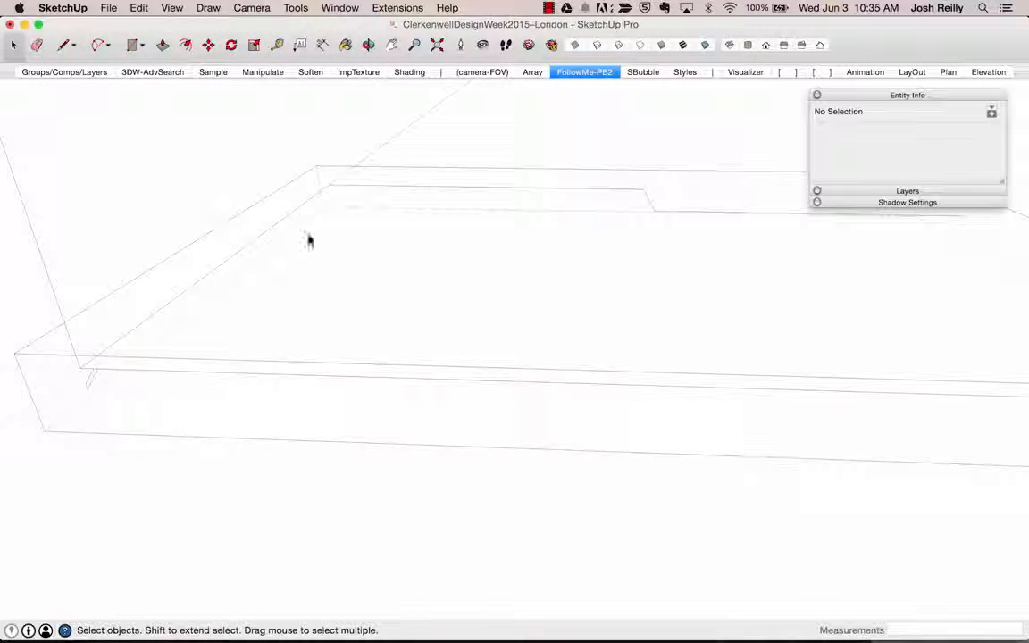
middle_drag(243, 286, 264, 255)
scroll(166, 261, up, 4)
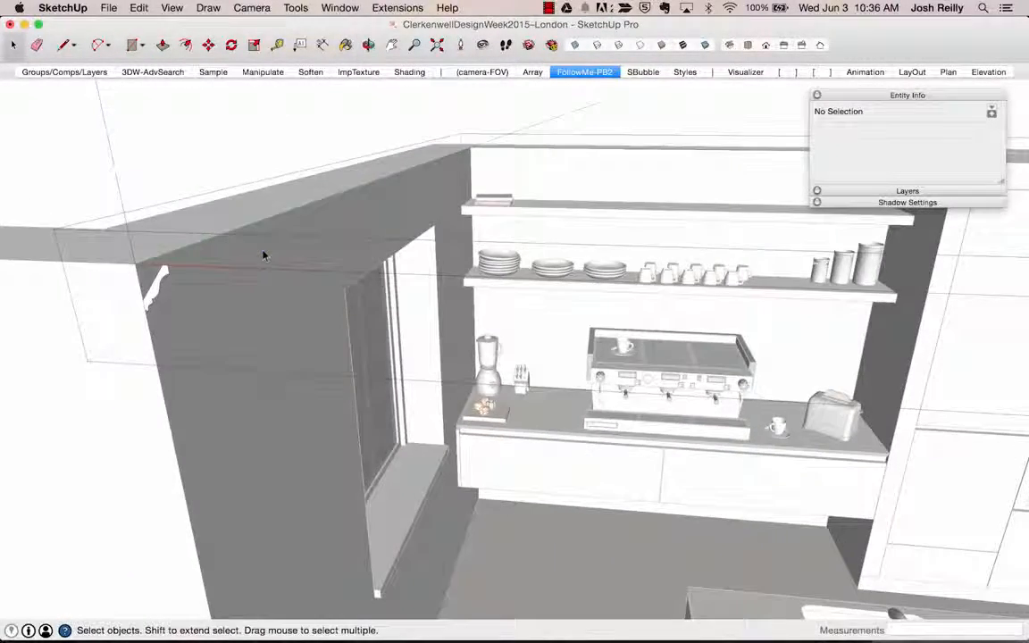
Hide the rest of the model and select all connected edges of the molding path
key(shift+h)
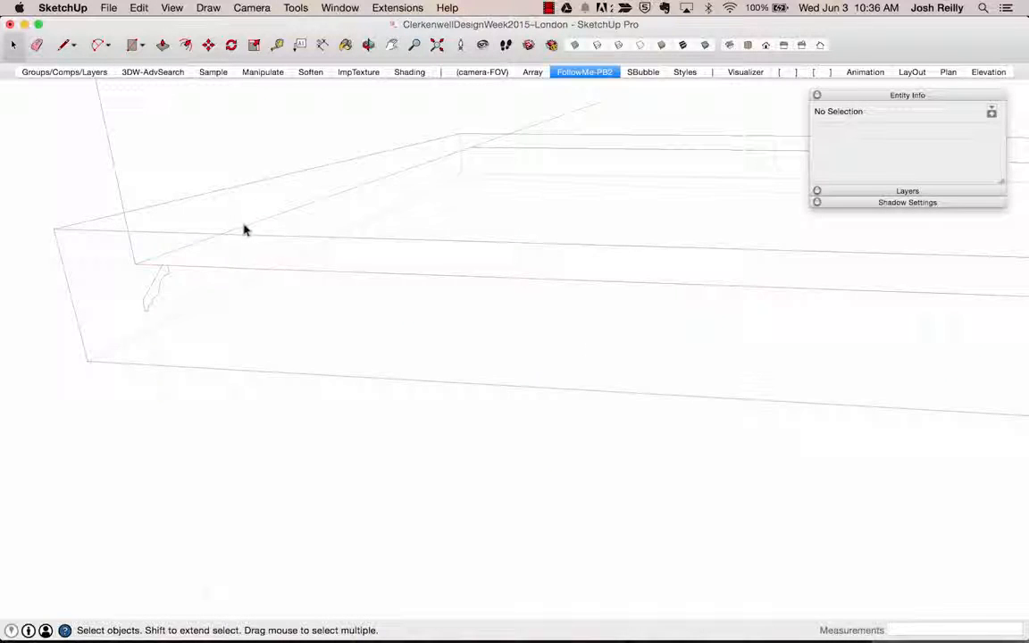
click(158, 284)
click(158, 284)
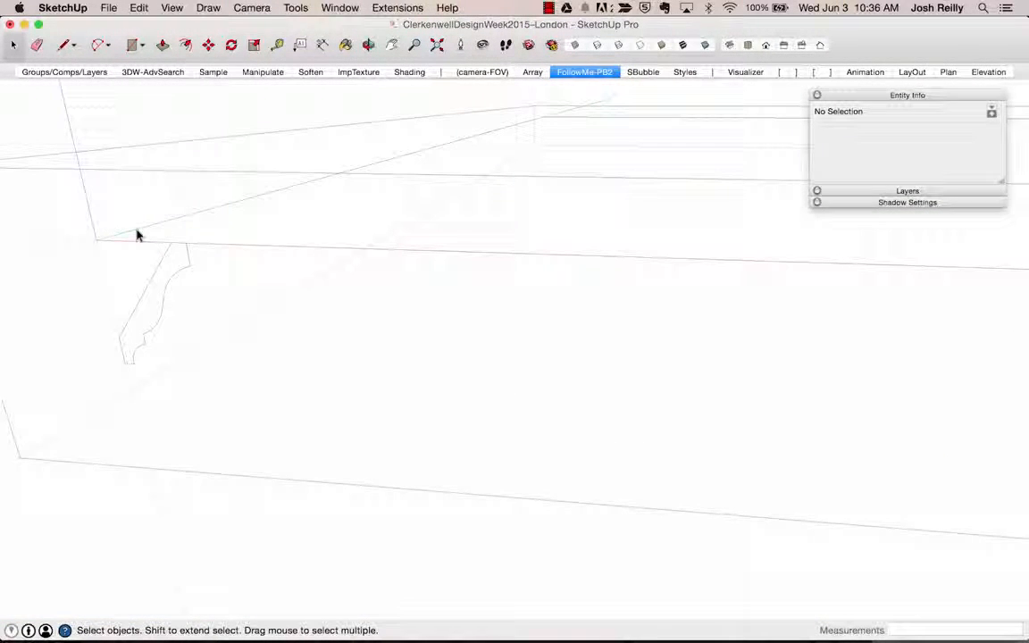
triple_click(138, 232)
scroll(151, 257, down, 5)
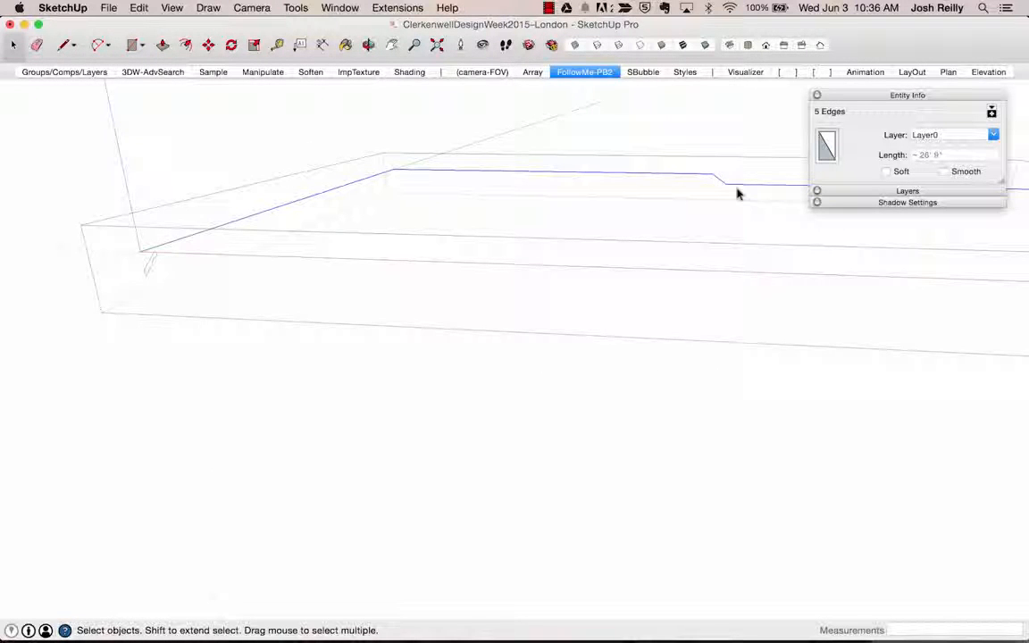
scroll(154, 262, up, 3)
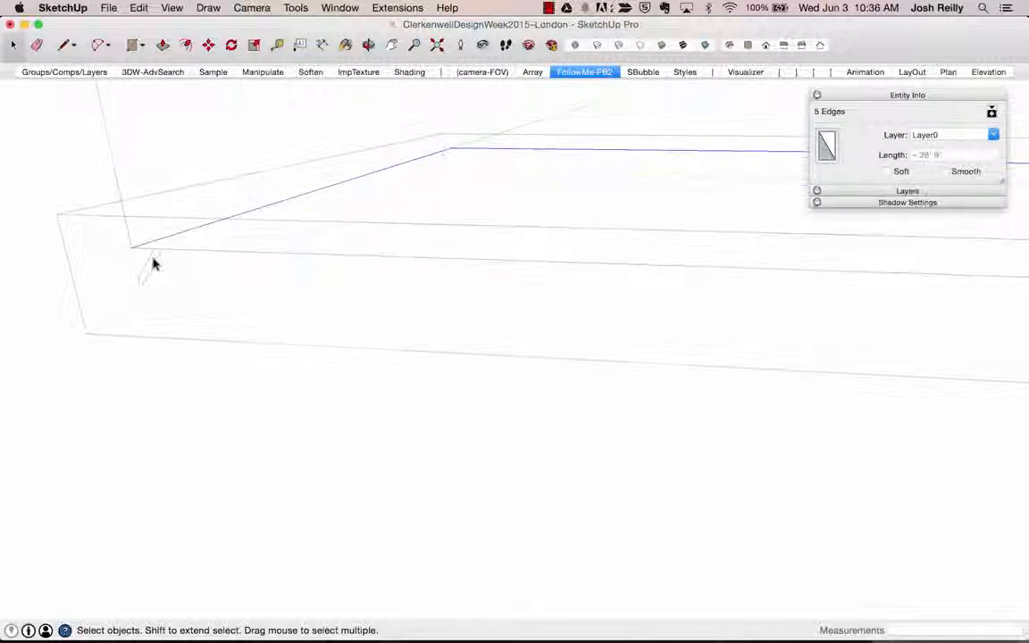
Extrude the molding profile along the selected path with Follow Me, and leave the component to view the crown molding
click(297, 9)
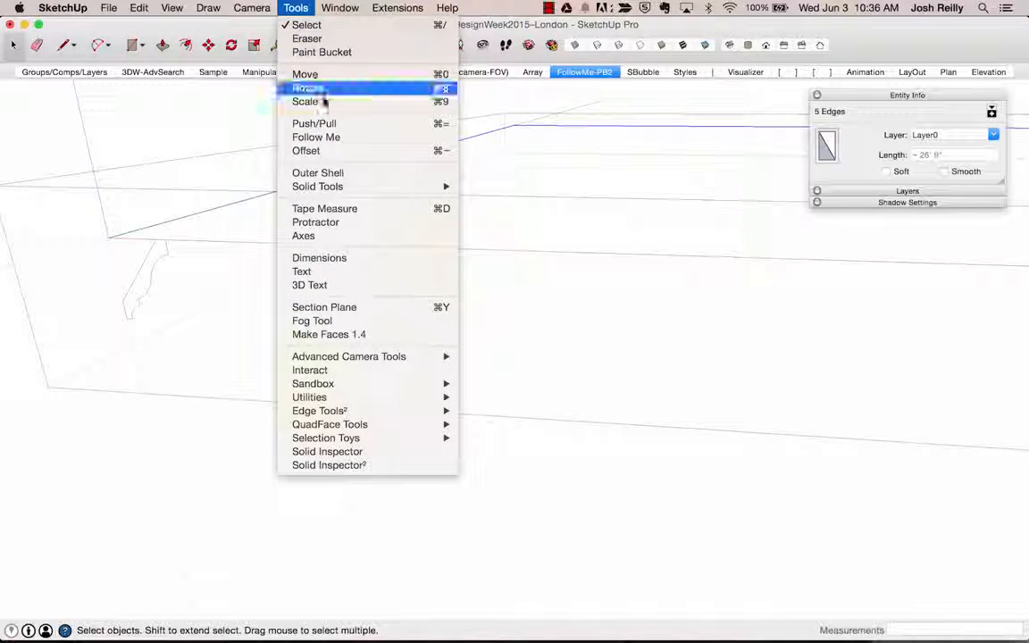
click(329, 138)
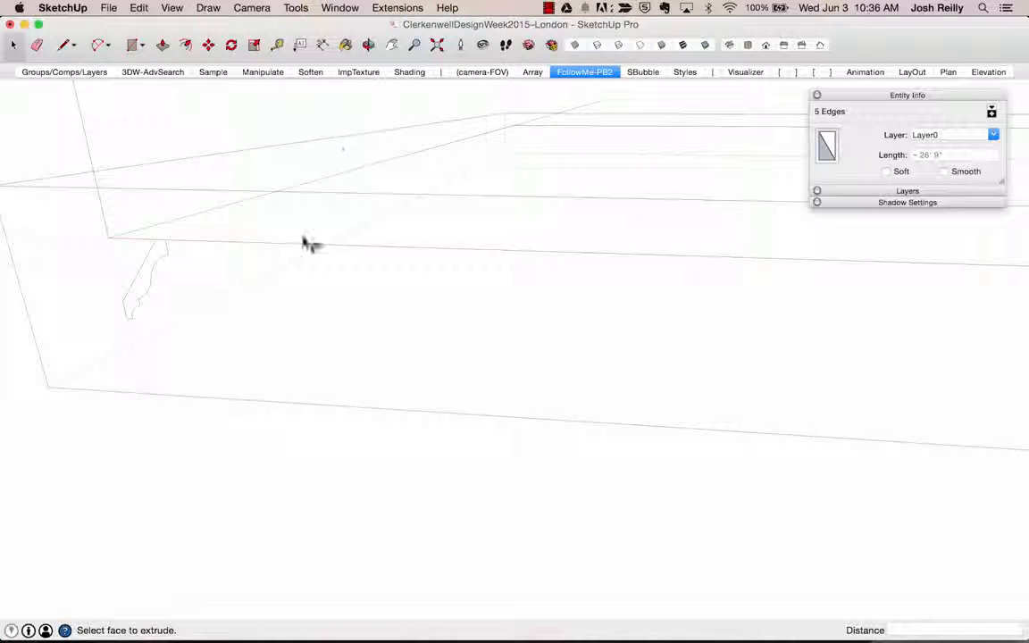
click(163, 256)
middle_drag(226, 231, 335, 170)
scroll(410, 238, up, 5)
key(space)
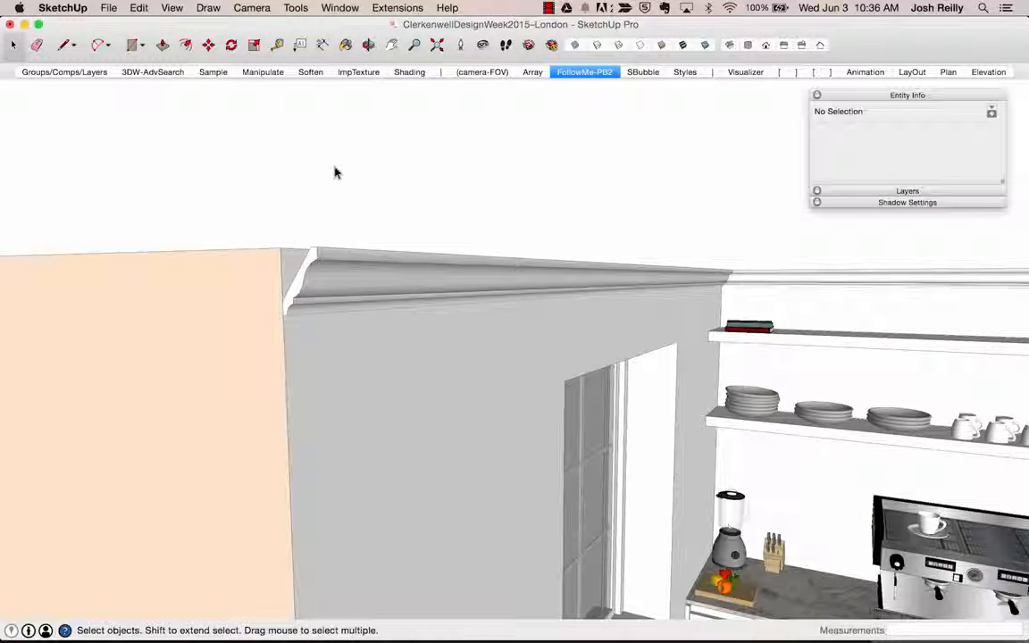
middle_drag(468, 262, 600, 291)
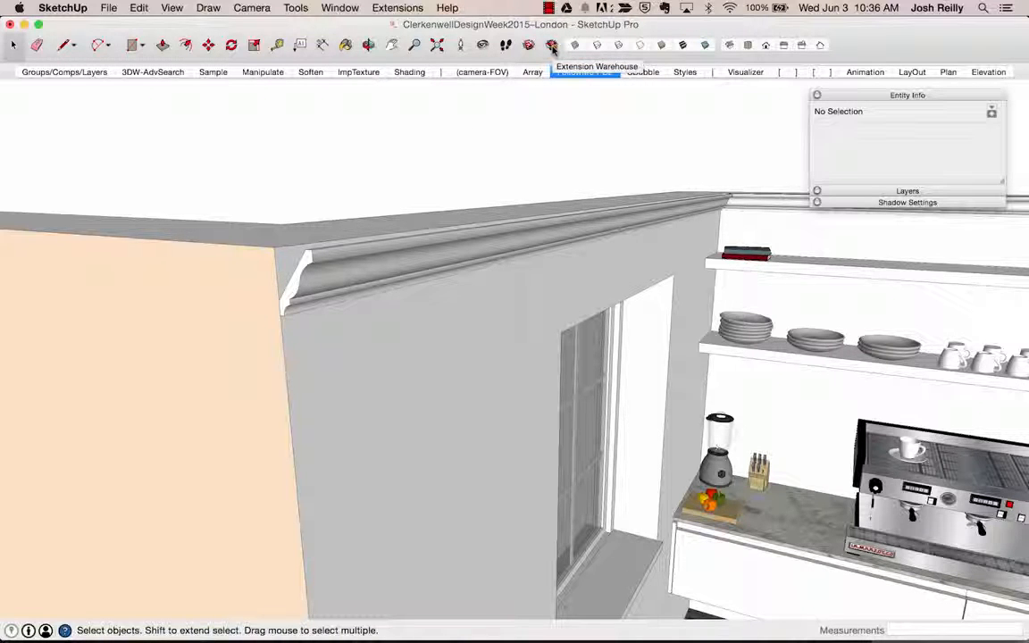
Open the Extension Warehouse and search for "profile builder"
click(356, 8)
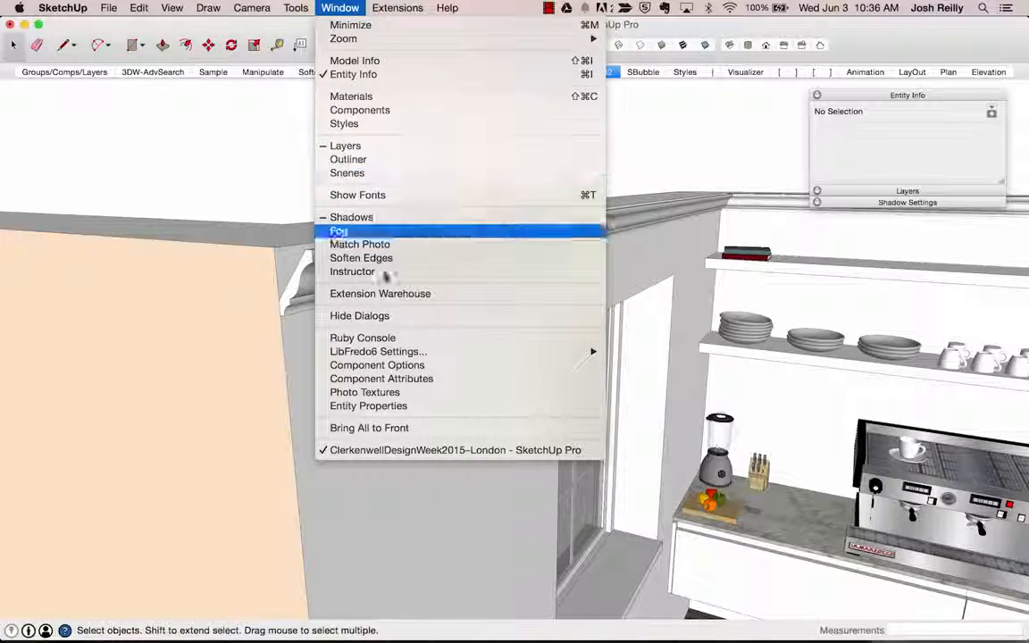
click(386, 295)
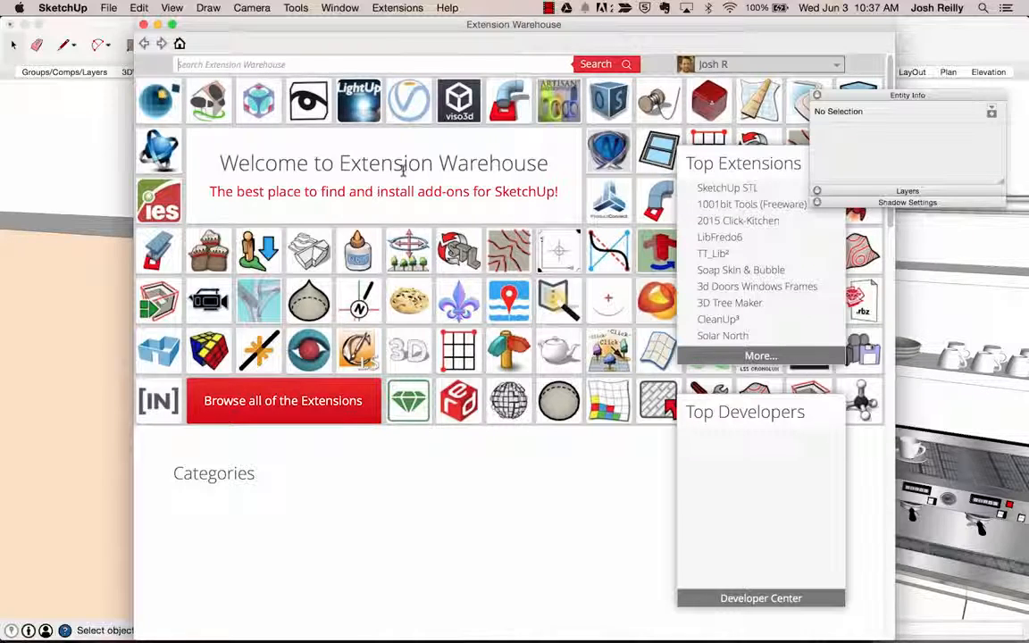
scroll(452, 420, down, 4)
scroll(491, 356, up, 4)
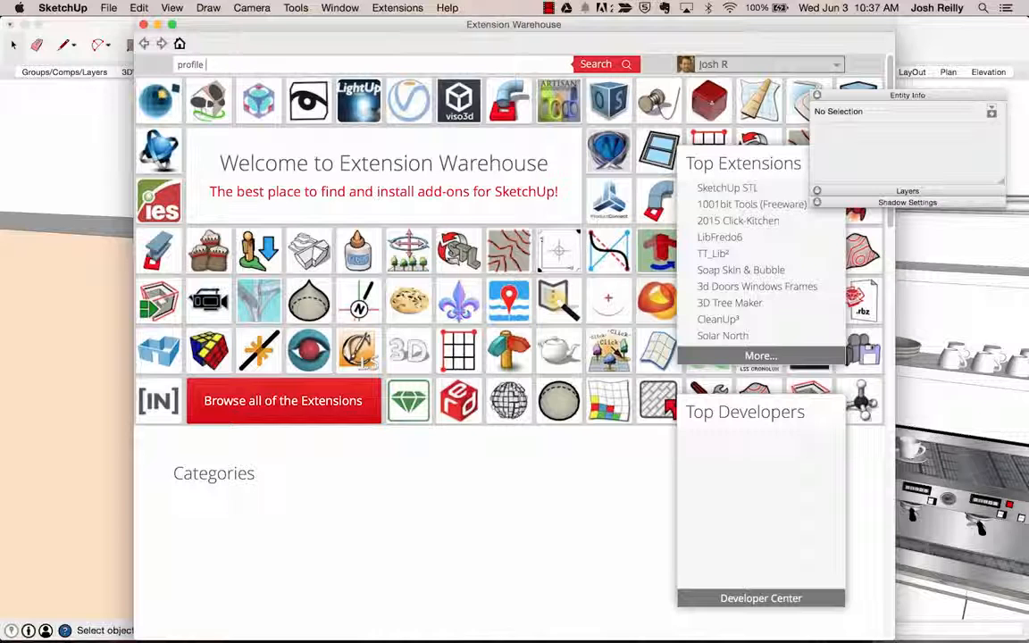
text(er)
key(Return)
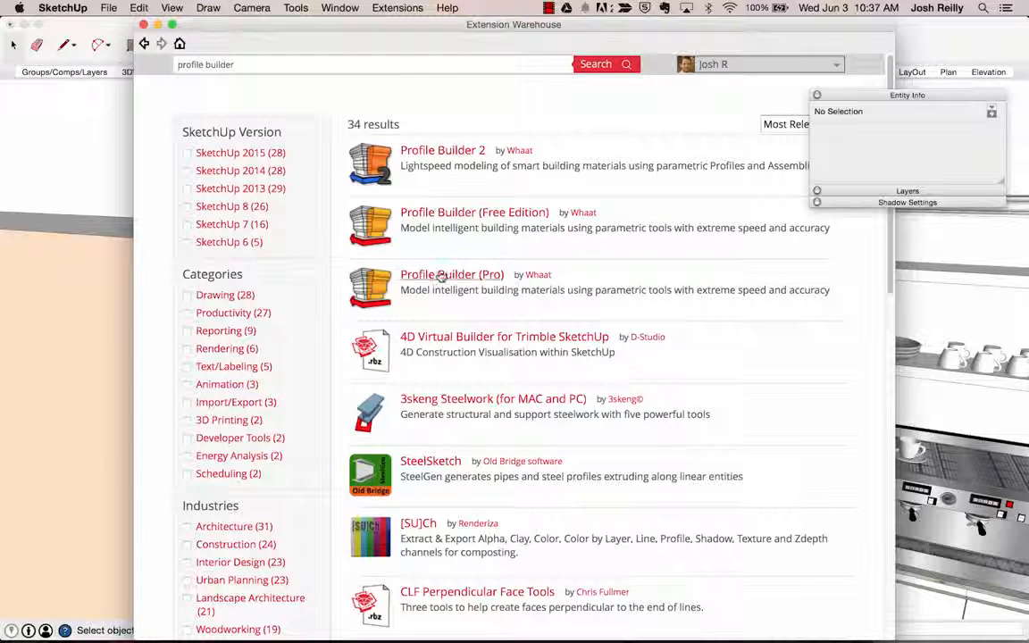
Review the Profile Builder 2 extension page and close the Extension Warehouse
click(461, 157)
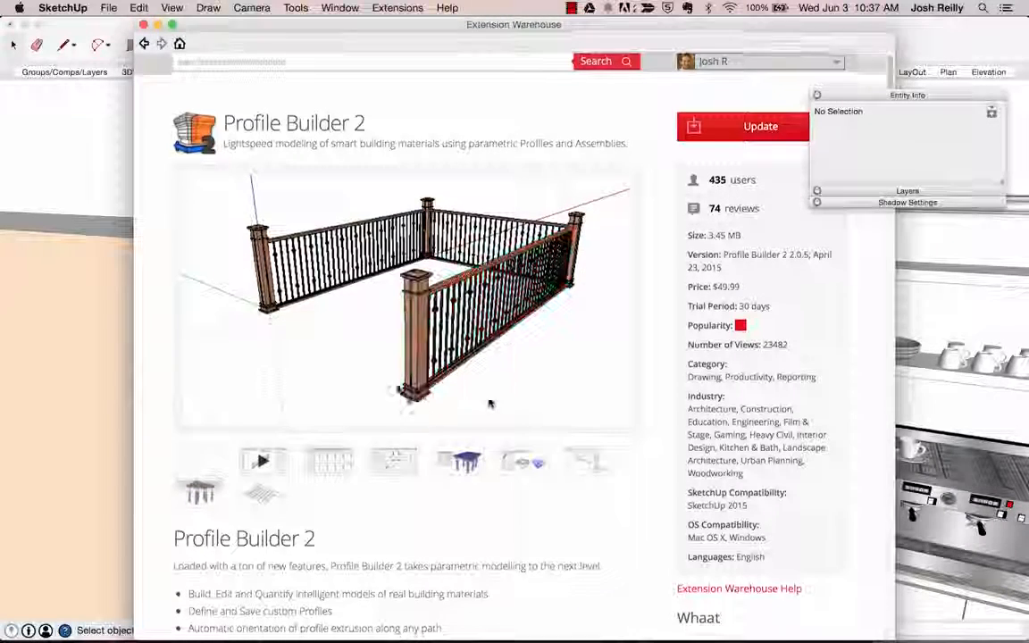
scroll(489, 403, down, 3)
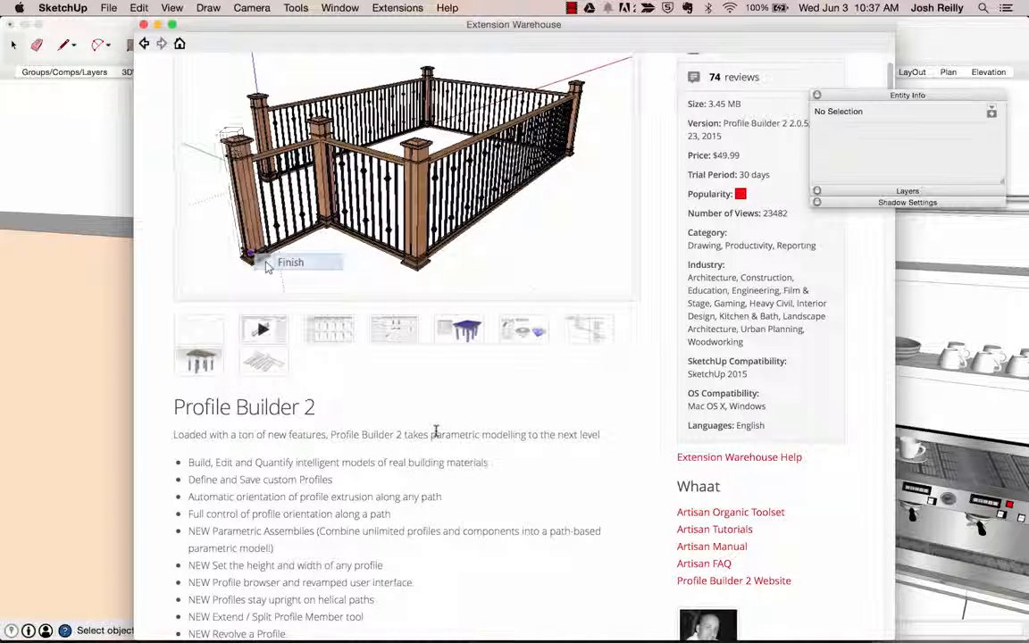
scroll(421, 313, up, 1)
scroll(421, 314, up, 3)
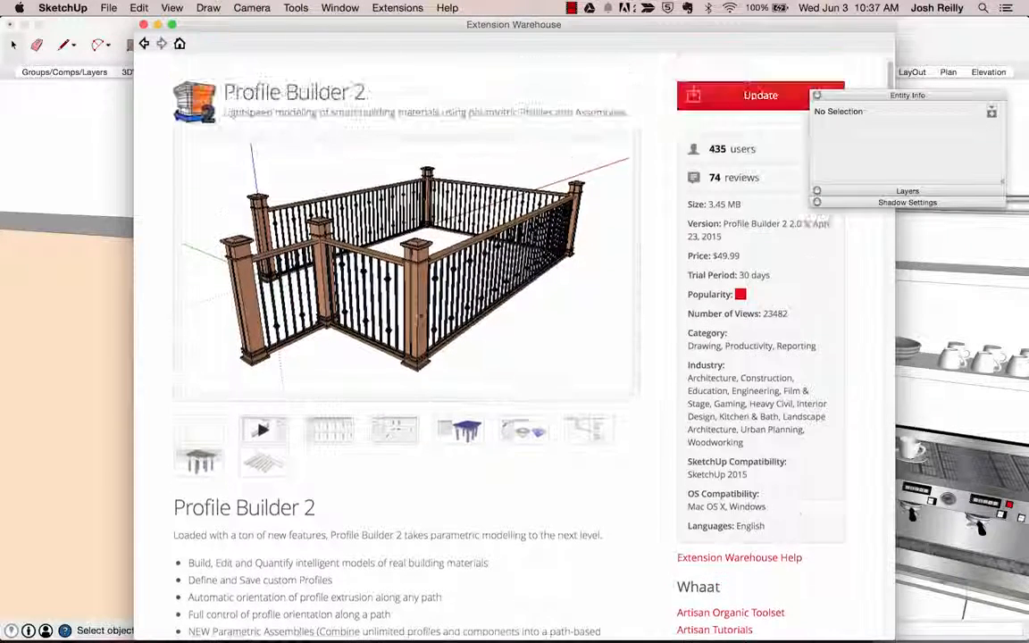
click(144, 24)
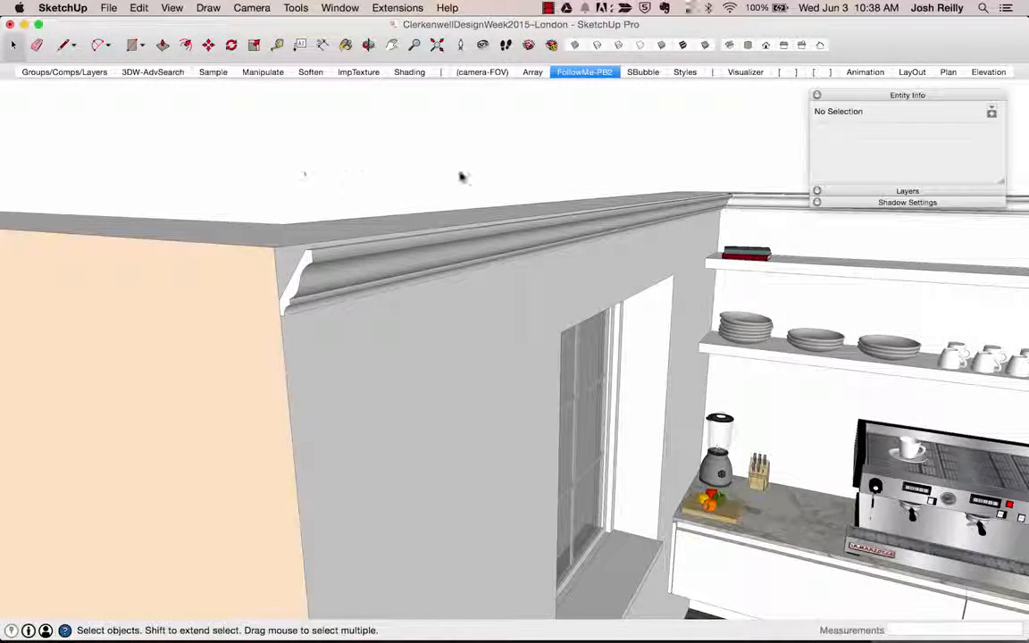
View the kitchen and its crown molding from outside the glazed partition
scroll(477, 276, down, 10)
scroll(569, 277, down, 2)
middle_drag(568, 278, 365, 301)
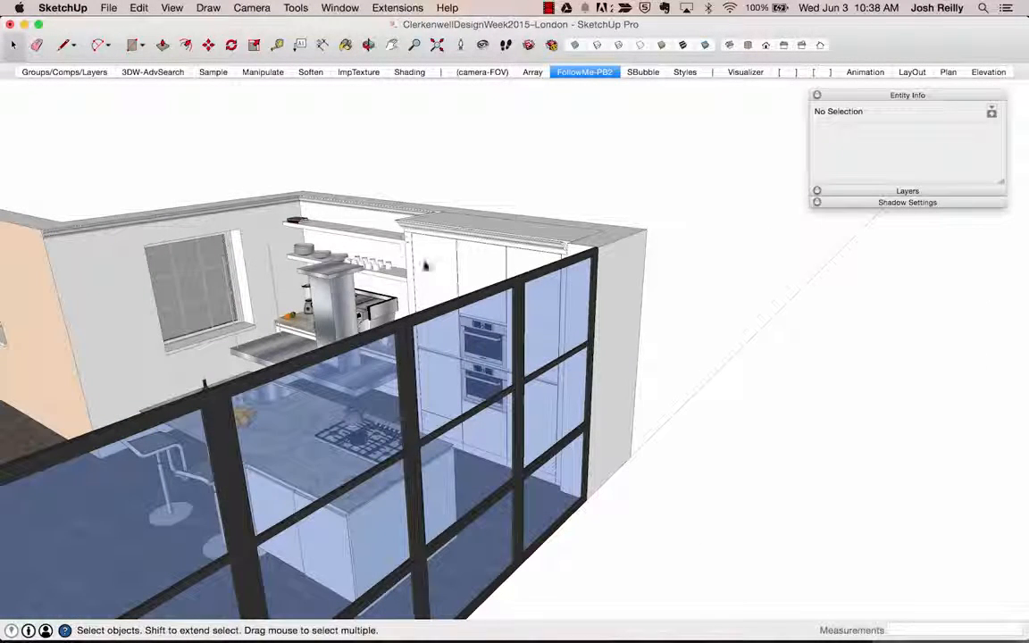
Open the Profile Builder 2 profile dialog and place it clear of the kitchen model
click(399, 8)
mouse_move(432, 93)
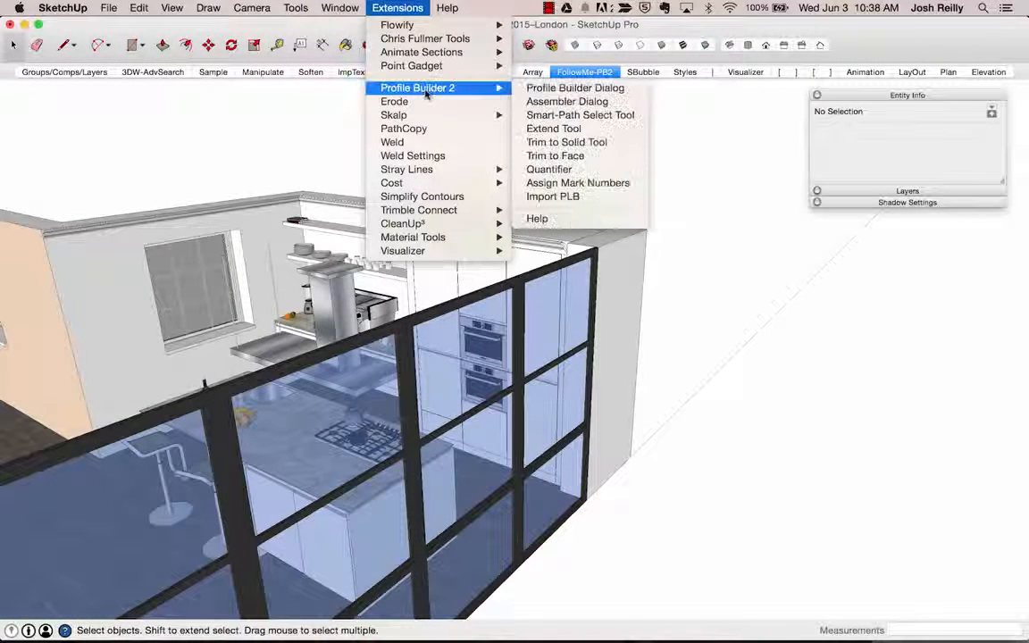
click(579, 88)
drag(266, 101, 962, 138)
Delete the stray geometry on the open ground outside the glazed partition
scroll(554, 306, up, 4)
middle_drag(554, 305, 345, 294)
scroll(336, 239, down, 5)
drag(345, 292, 646, 517)
key(Delete)
middle_drag(453, 319, 391, 261)
scroll(390, 261, up, 5)
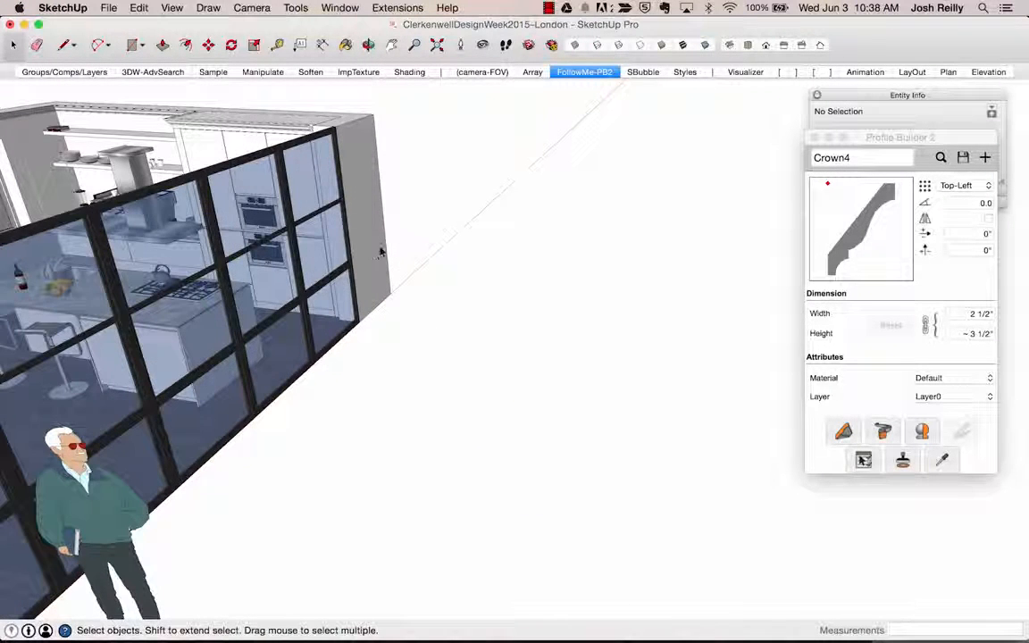
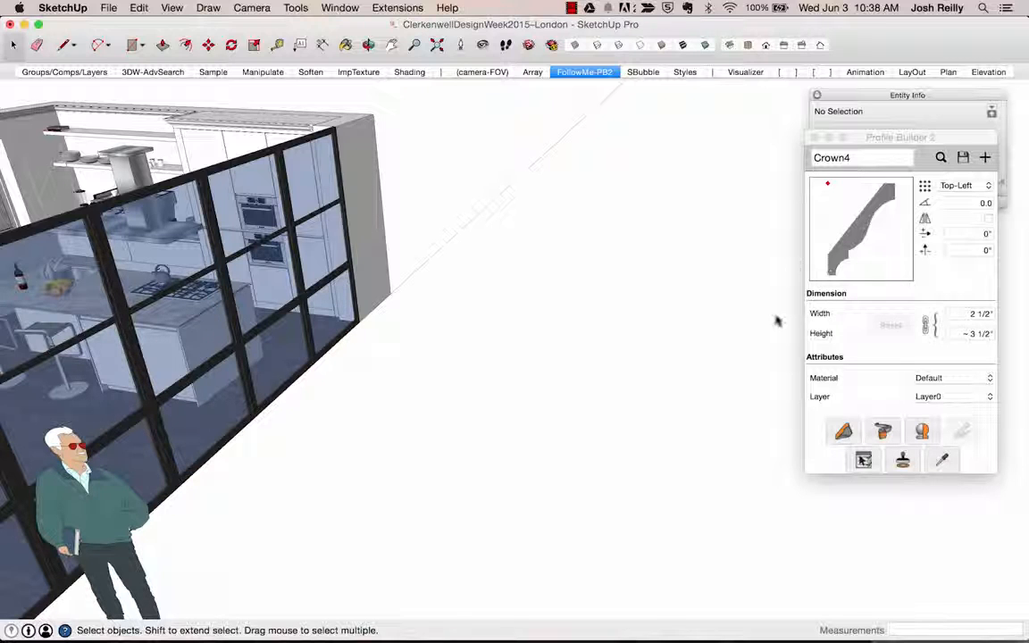
Load the BrickSkirt36x2 profile and build a brick wall of four connected segments on the open ground outside the glazed partition
click(943, 158)
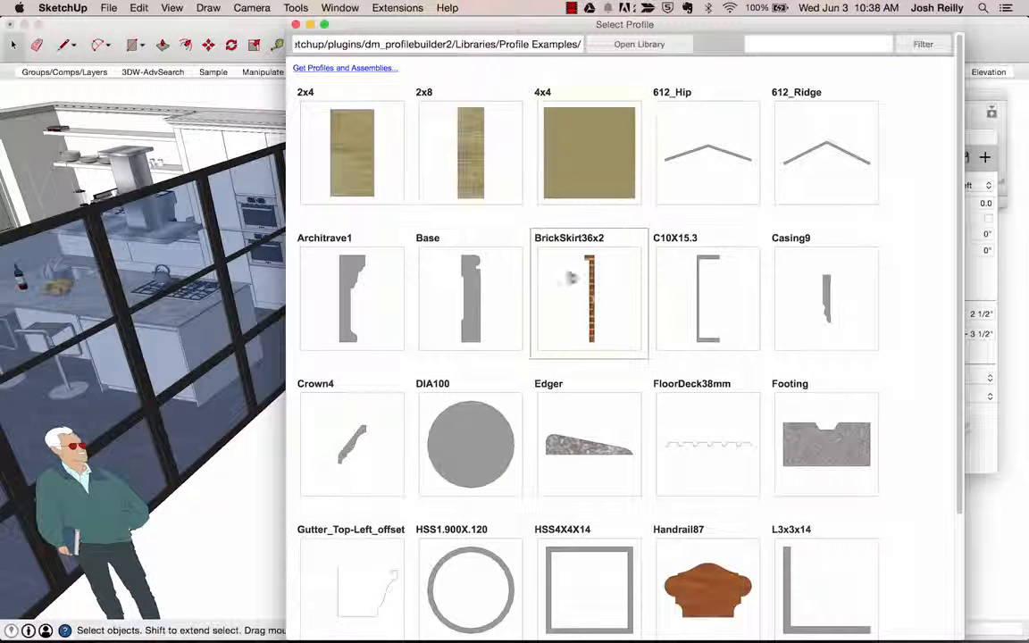
click(579, 311)
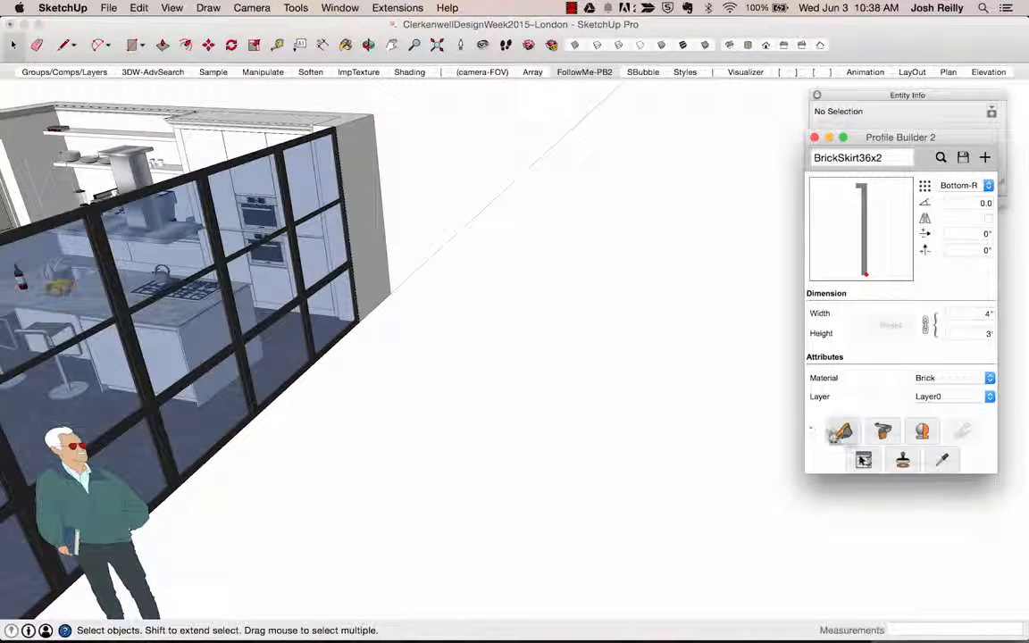
click(840, 432)
click(457, 309)
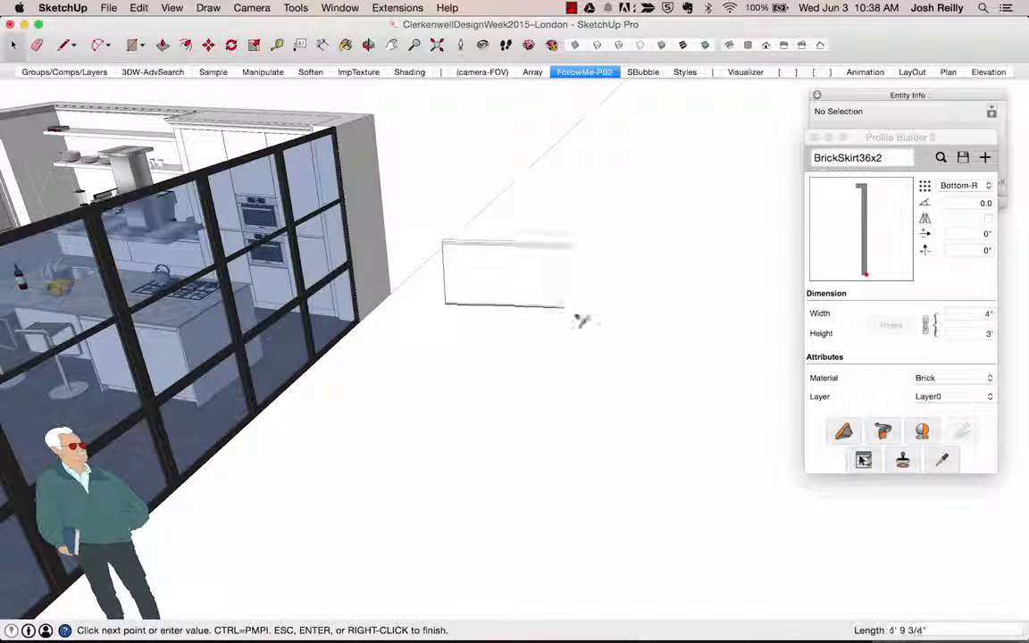
click(599, 321)
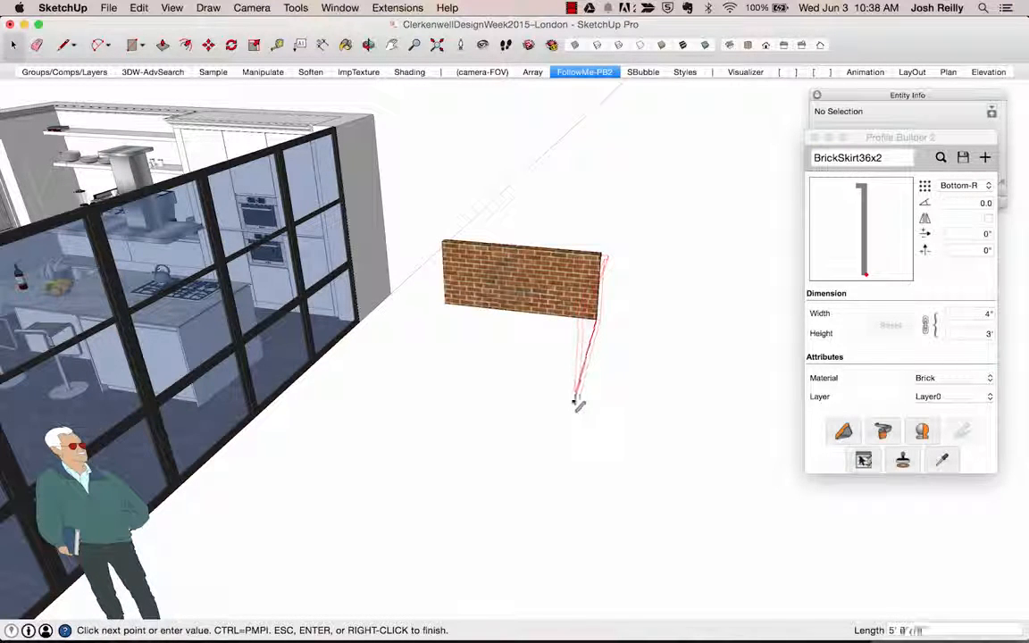
click(575, 395)
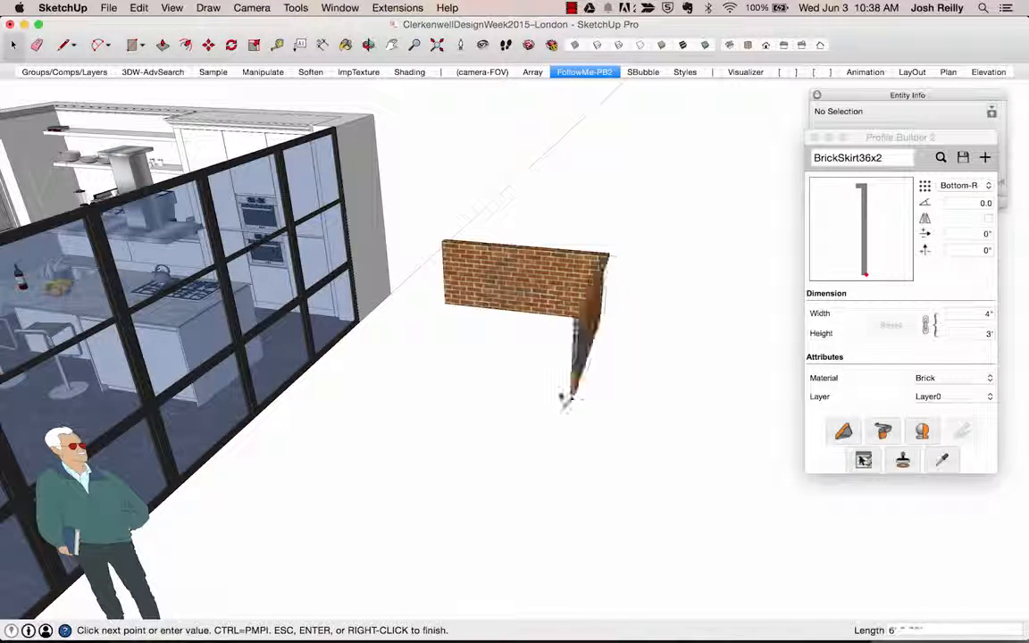
click(482, 393)
click(463, 429)
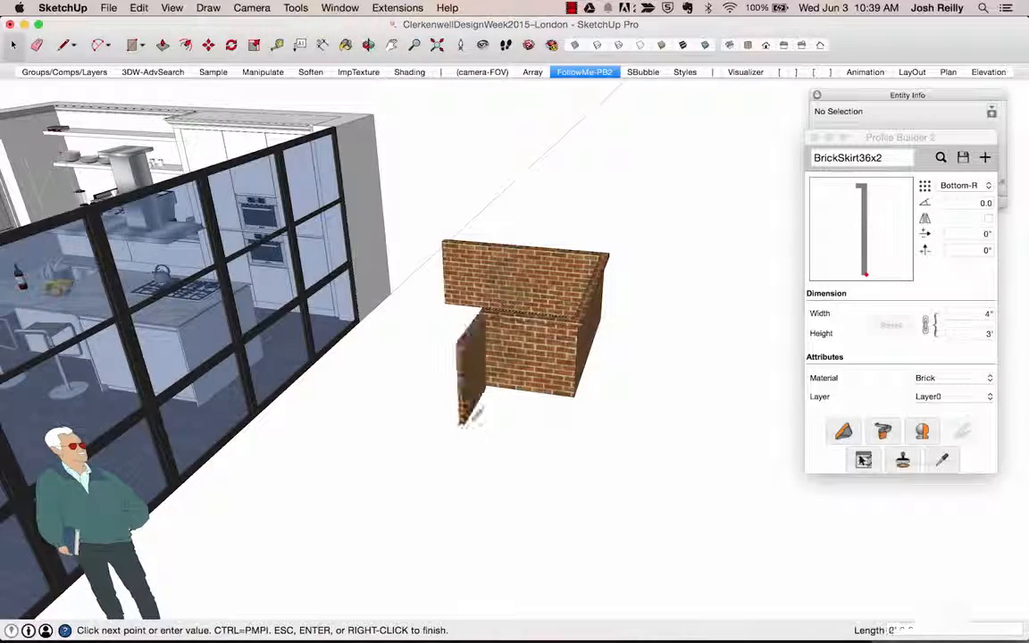
scroll(464, 365, up, 5)
key(Escape)
Delete the sample brick wall outside the glazed partition
scroll(470, 378, up, 3)
mouse_move(489, 320)
middle_down()
mouse_move(510, 238)
mouse_move(506, 322)
middle_up()
scroll(506, 322, down, 3)
middle_drag(482, 283, 617, 340)
click(625, 338)
key(Delete)
Remove the existing crown molding from the kitchen walls and tall cabinets
scroll(151, 211, down, 5)
middle_drag(153, 213, 203, 223)
scroll(180, 204, up, 3)
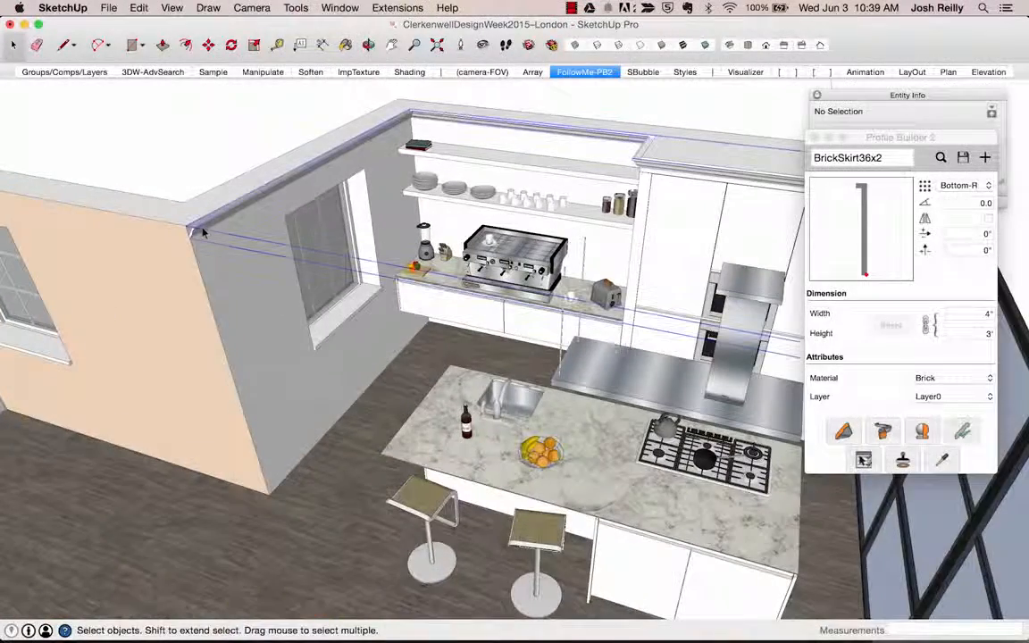
scroll(187, 214, up, 4)
scroll(196, 236, up, 3)
mouse_move(361, 216)
middle_down()
mouse_move(303, 262)
mouse_move(379, 208)
middle_up()
Load the Crown4 profile from the Profile Builder library
click(940, 159)
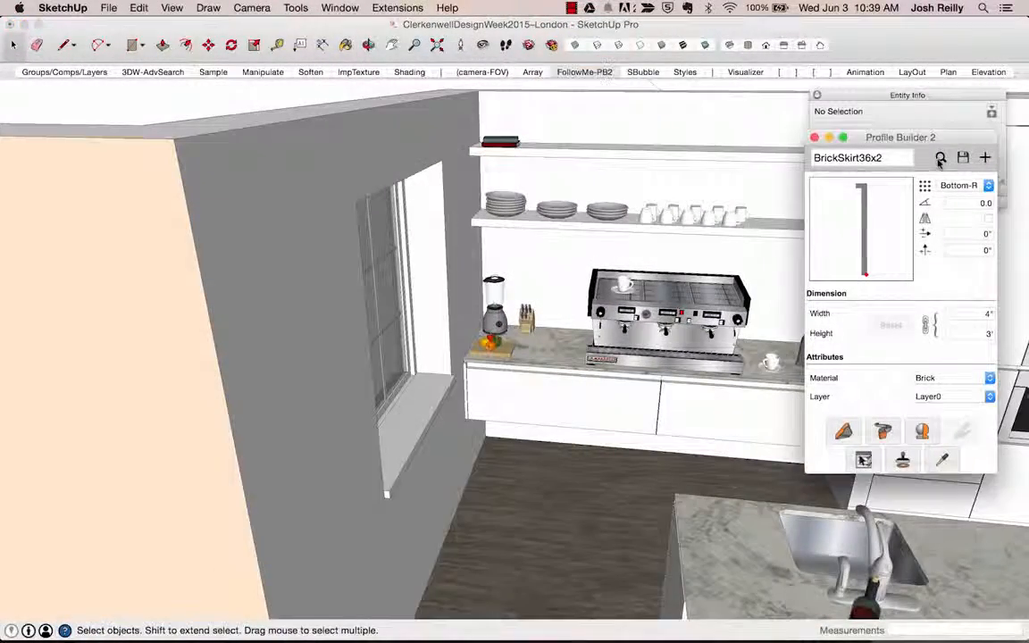
click(940, 159)
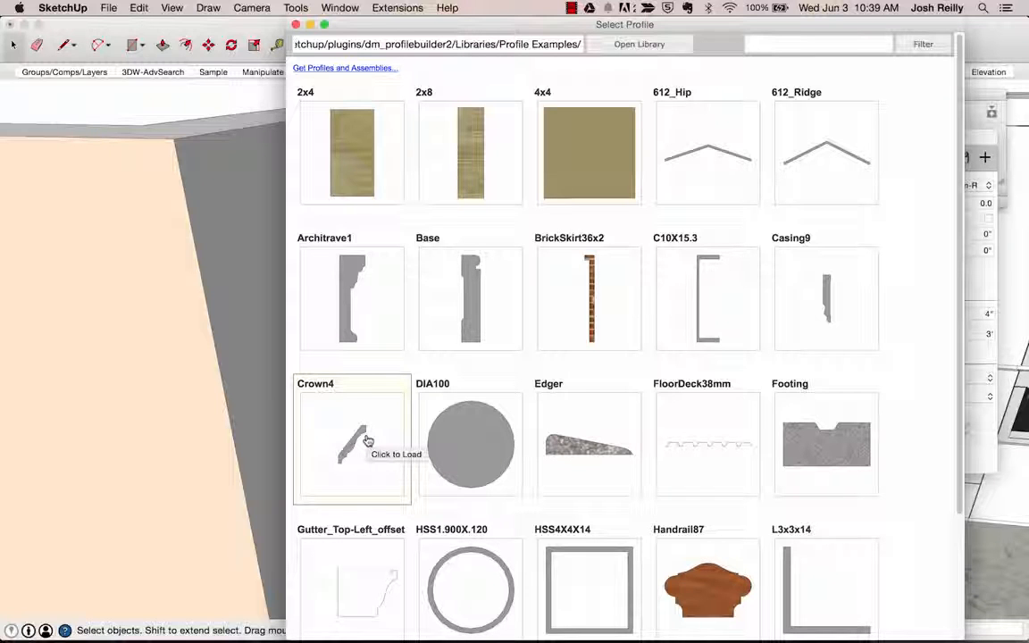
click(363, 433)
Build Crown4 molding from the outer wall corner along the window wall, the shelf wall and around the tall cabinet's upper edge
middle_drag(363, 433, 738, 409)
click(843, 432)
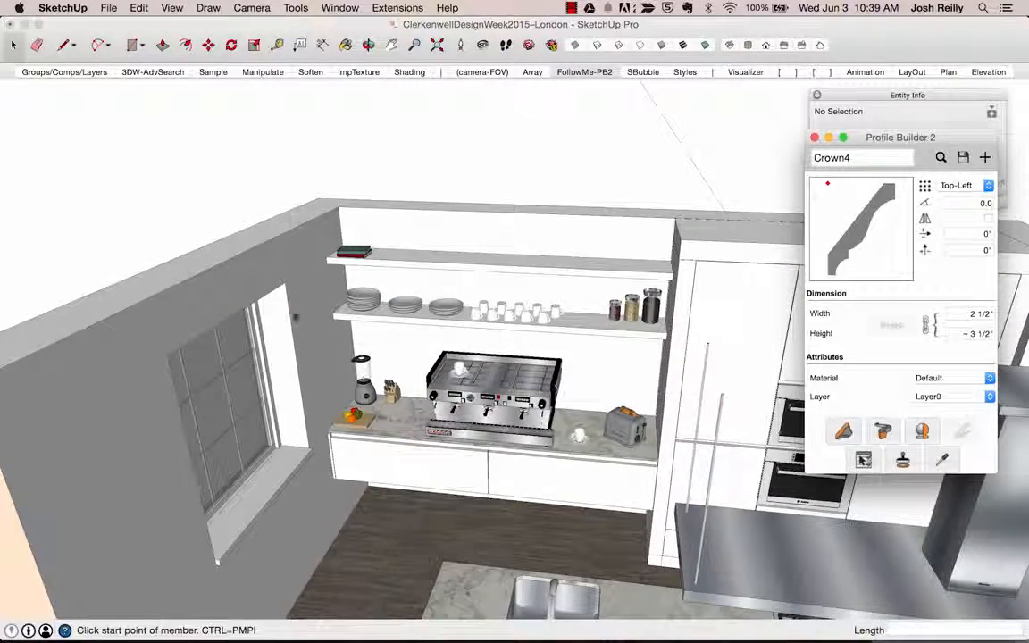
shift+middle_drag(150, 269, 255, 269)
click(178, 376)
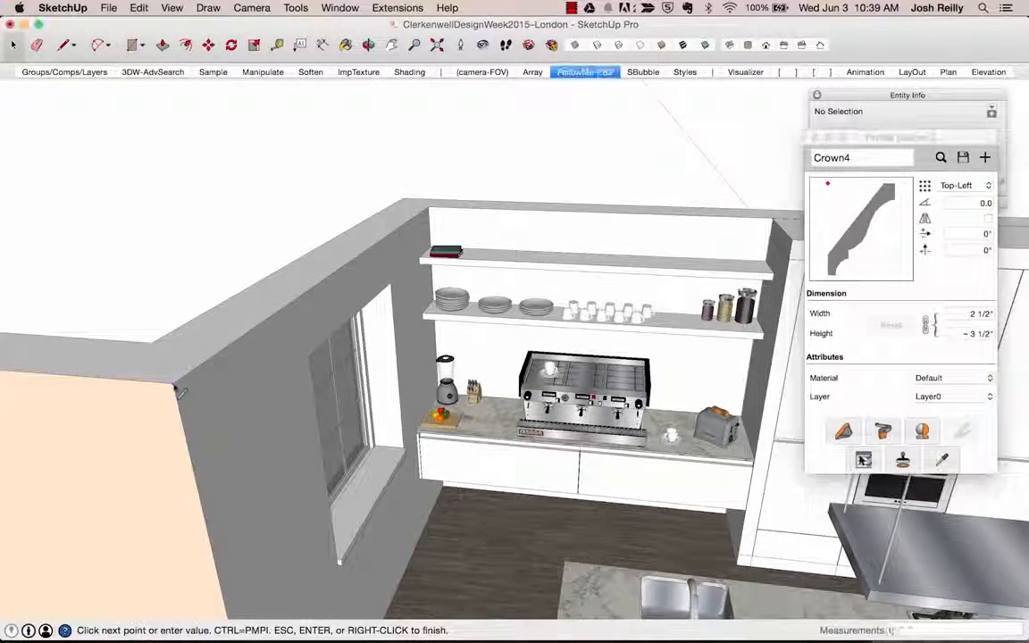
click(432, 212)
middle_drag(571, 217, 418, 225)
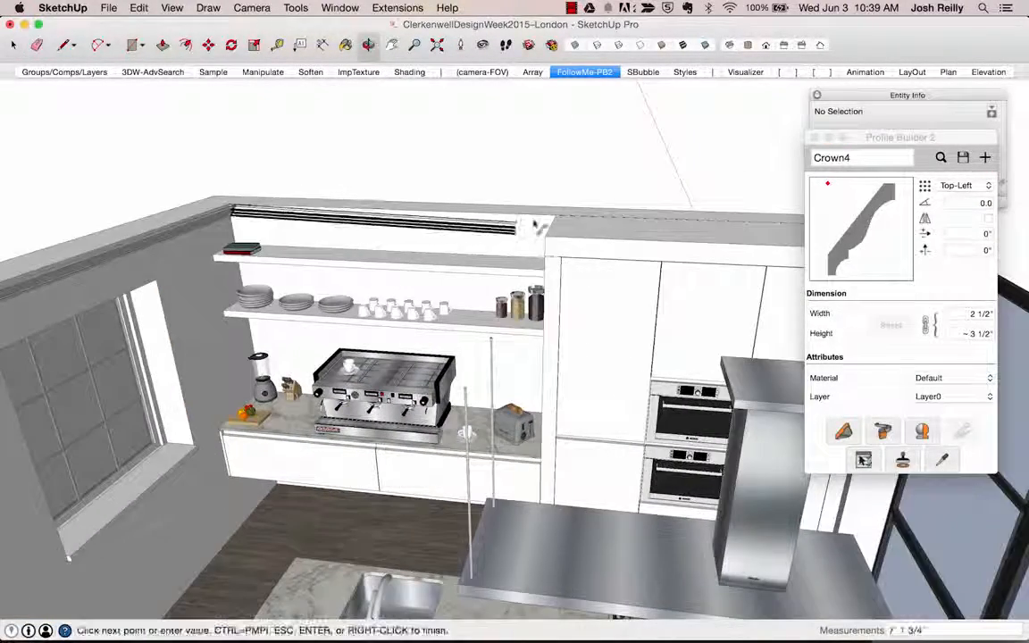
click(553, 224)
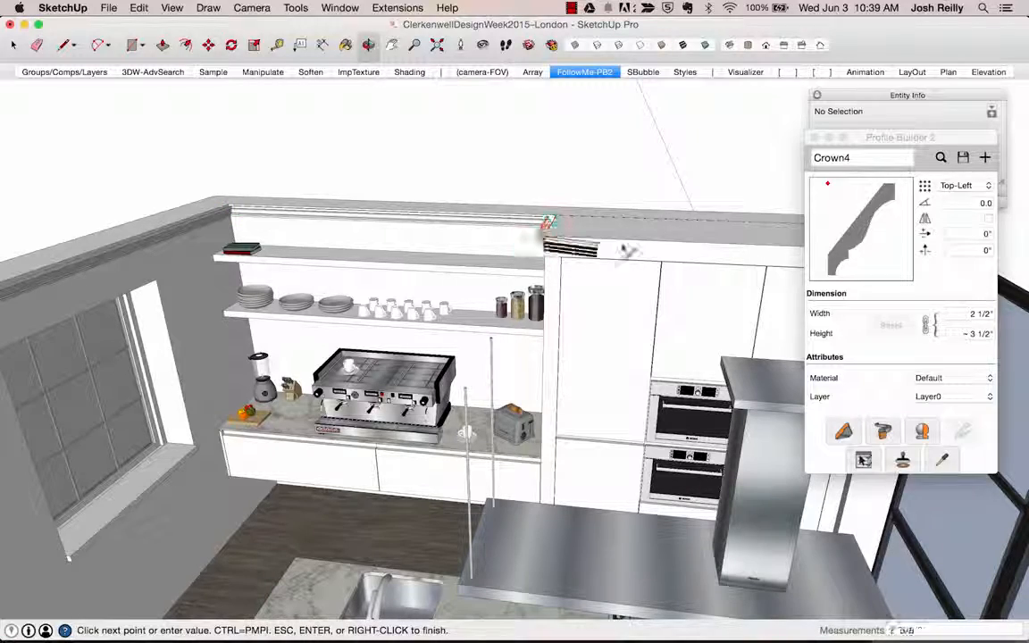
click(685, 245)
key(Return)
Inspect the new crown molding around the kitchen and close the Profile Builder 2 dialog
scroll(530, 232, up, 8)
middle_drag(579, 268, 161, 263)
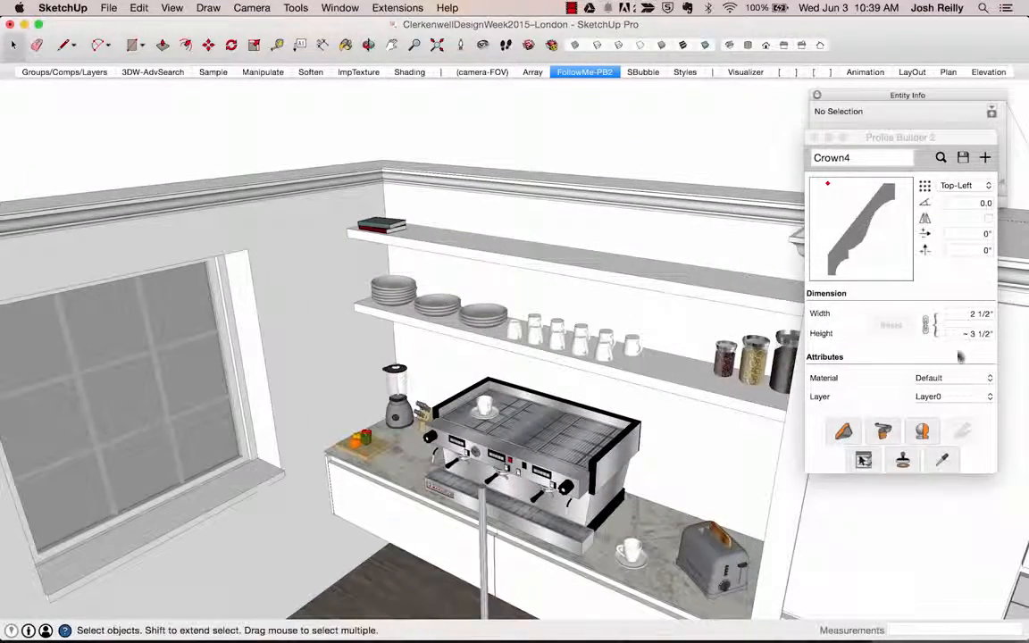
middle_drag(328, 213, 475, 248)
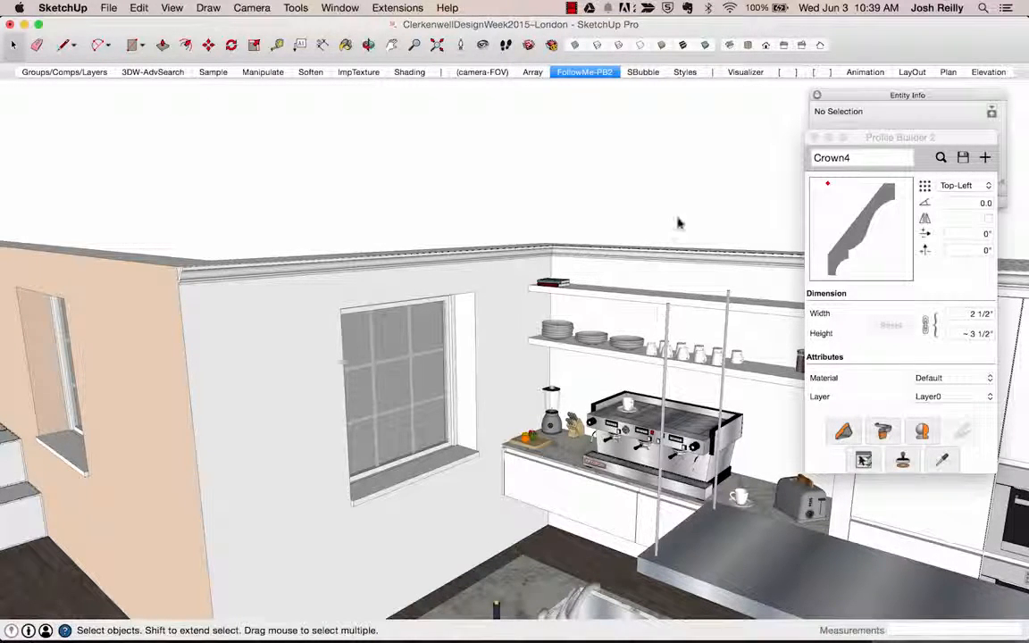
click(815, 140)
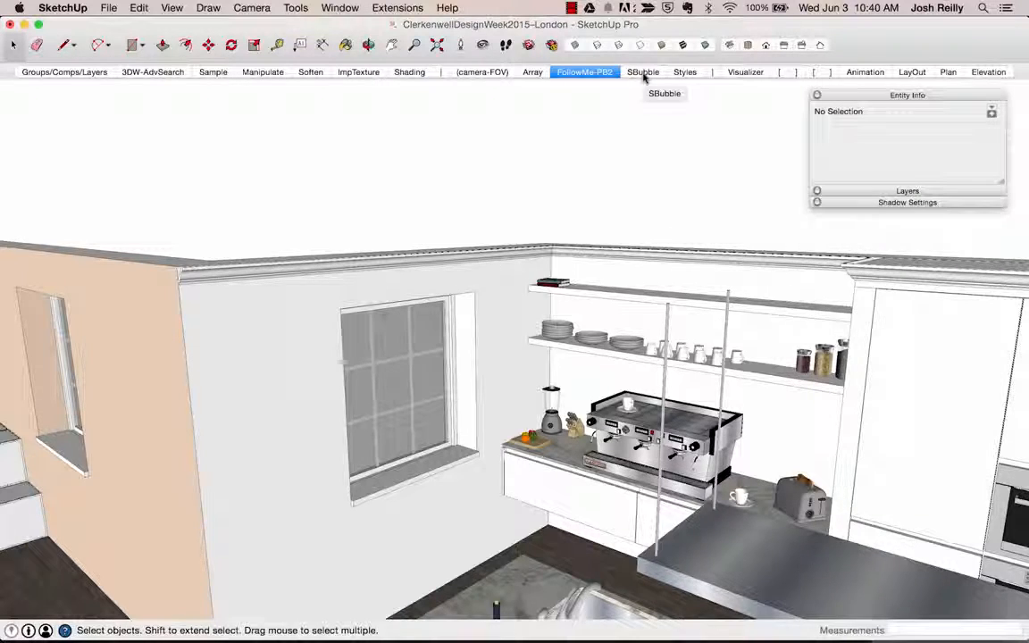
Switch to the SBubble scene and draw a closed triangle on the ground outside the loft near the recessed window walls
click(643, 73)
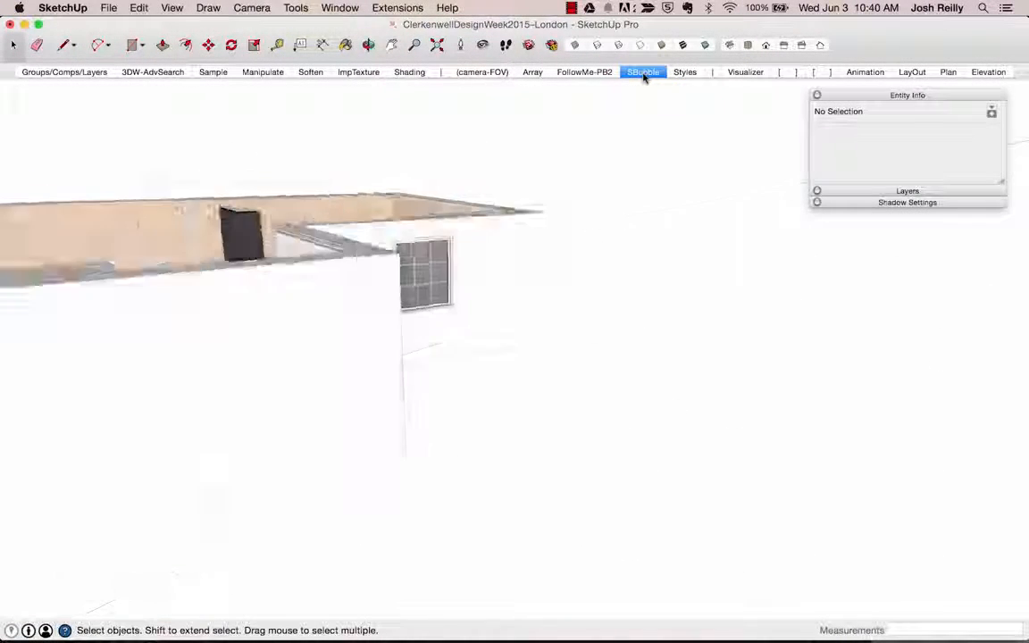
key(o)
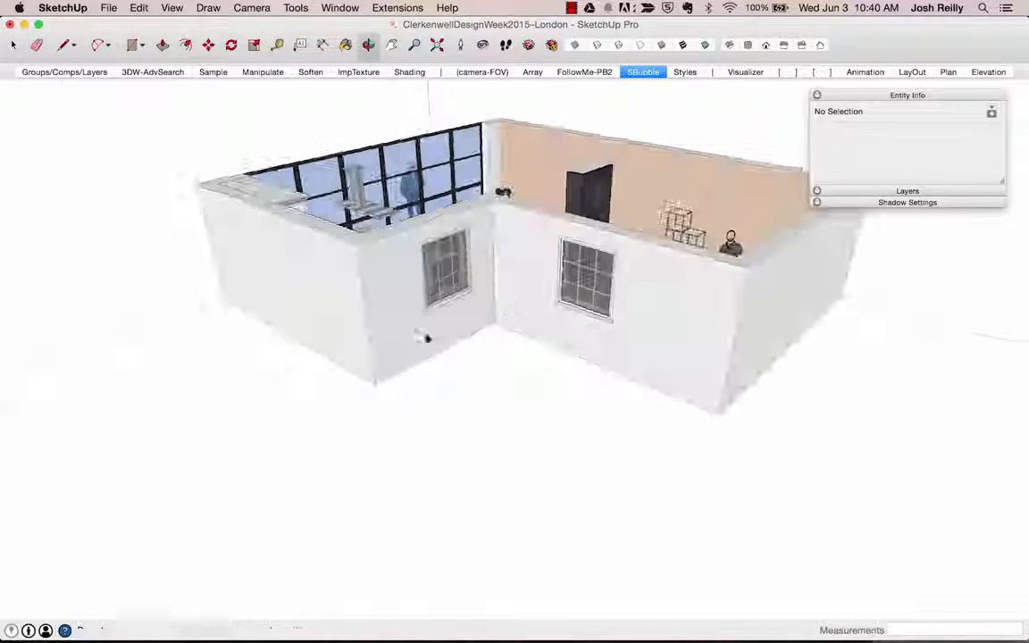
drag(501, 292, 379, 277)
key(space)
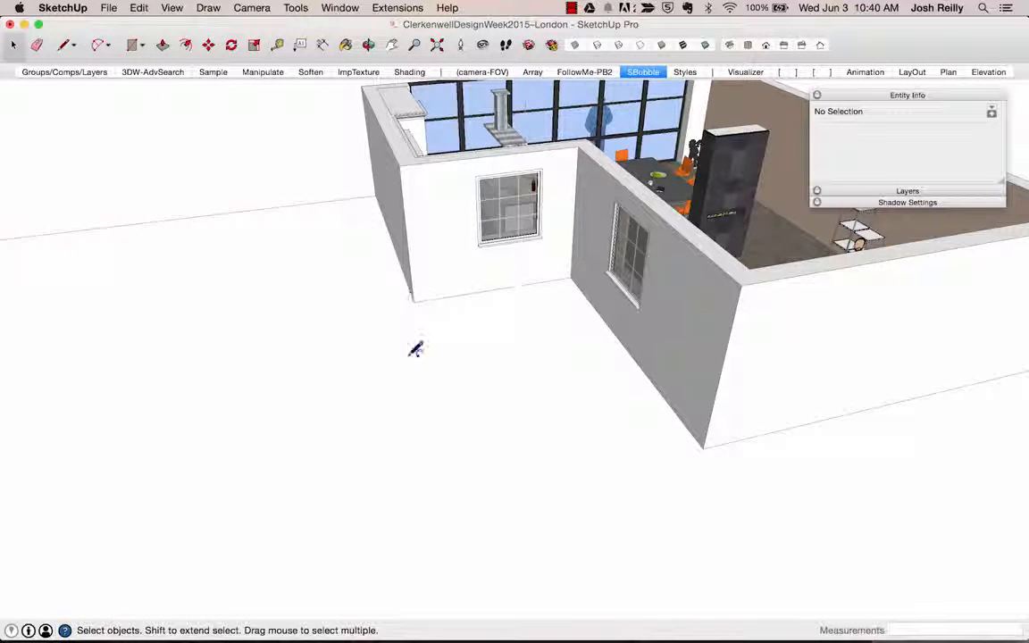
key(c)
key(l)
click(332, 366)
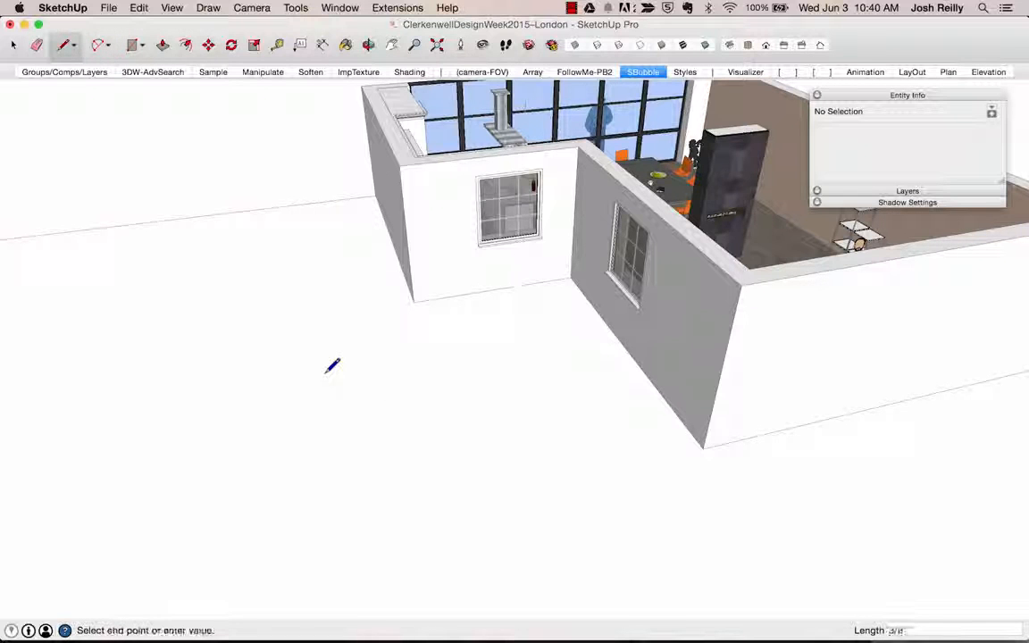
click(558, 381)
click(160, 564)
click(282, 371)
Extrude the triangle upward with Push/Pull to the height of the loft walls
key(p)
click(286, 417)
click(353, 349)
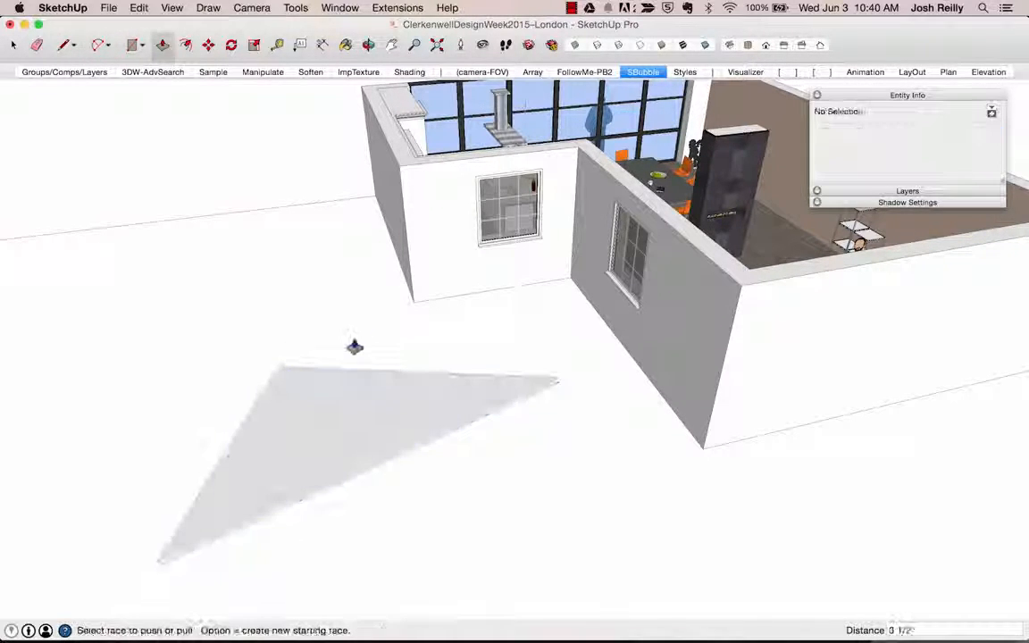
click(491, 391)
middle_drag(486, 375, 428, 282)
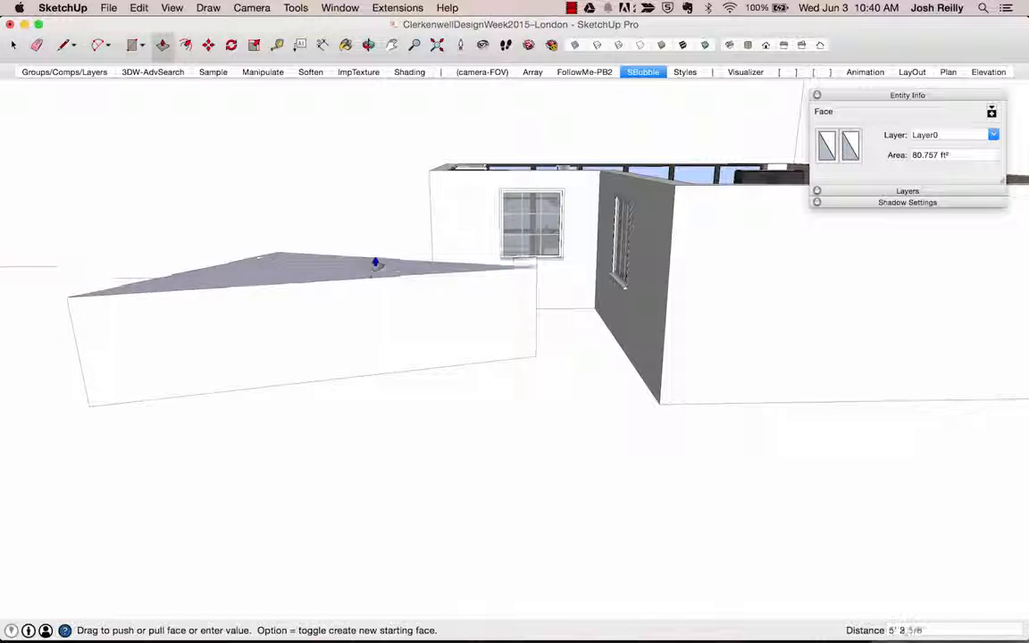
click(673, 192)
Draw a downward-bulging two-point arc between the upper corners of the triangular prism's long side face
middle_drag(673, 192, 498, 244)
key(a)
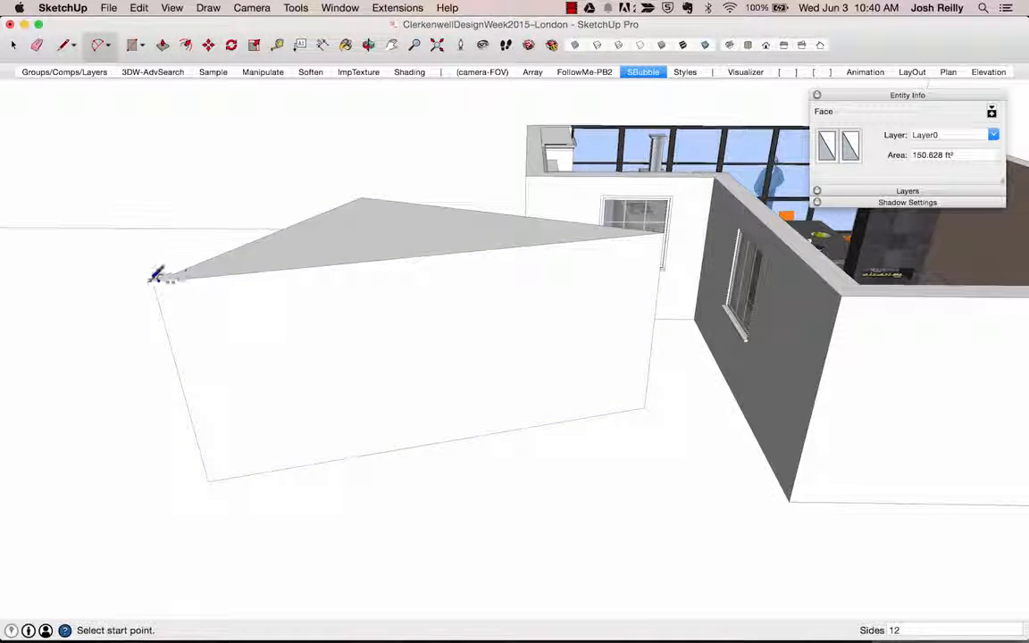
click(154, 281)
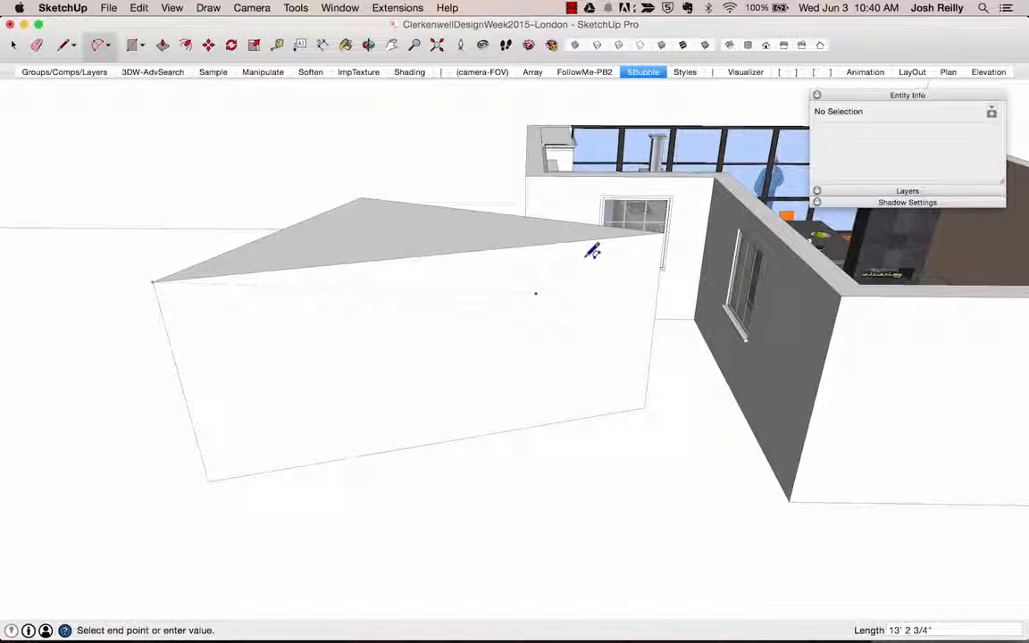
click(665, 230)
click(446, 297)
middle_drag(446, 296, 451, 193)
click(481, 216)
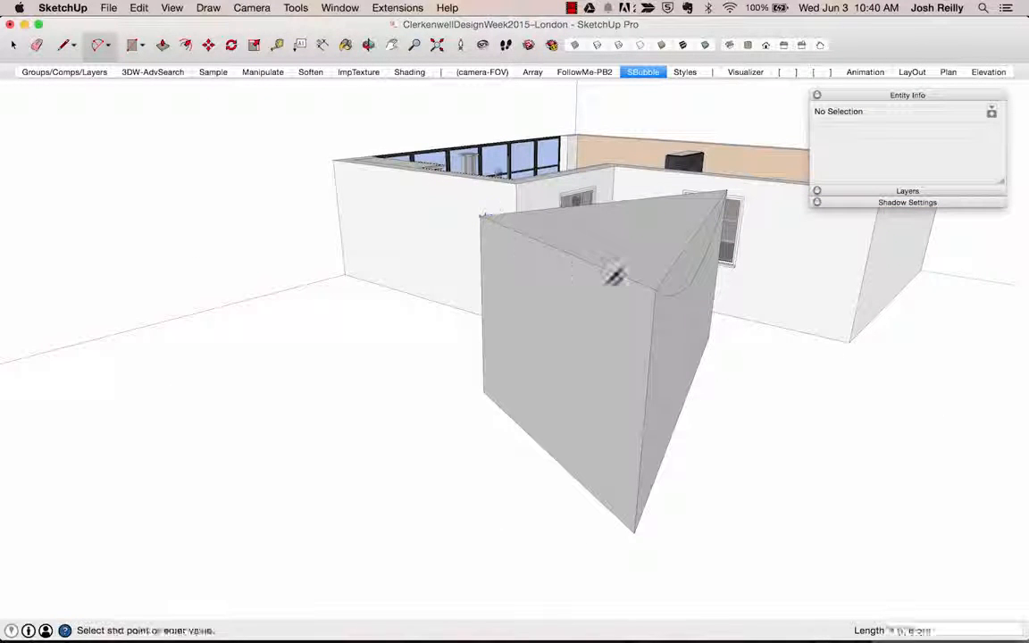
click(658, 287)
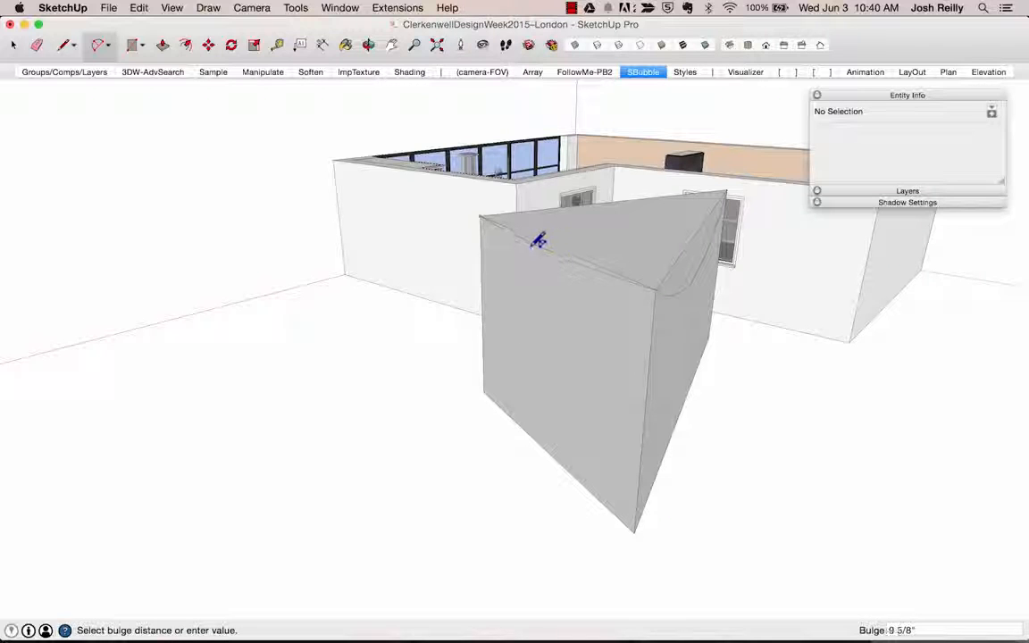
click(463, 238)
mouse_move(558, 276)
middle_down()
mouse_move(367, 115)
mouse_move(340, 125)
mouse_move(447, 166)
mouse_move(544, 182)
mouse_move(592, 227)
mouse_move(605, 217)
mouse_move(558, 294)
mouse_move(554, 265)
middle_up()
Draw an arc between the upper corners of the prism's second side face, bulging down about 2' 3"
click(448, 255)
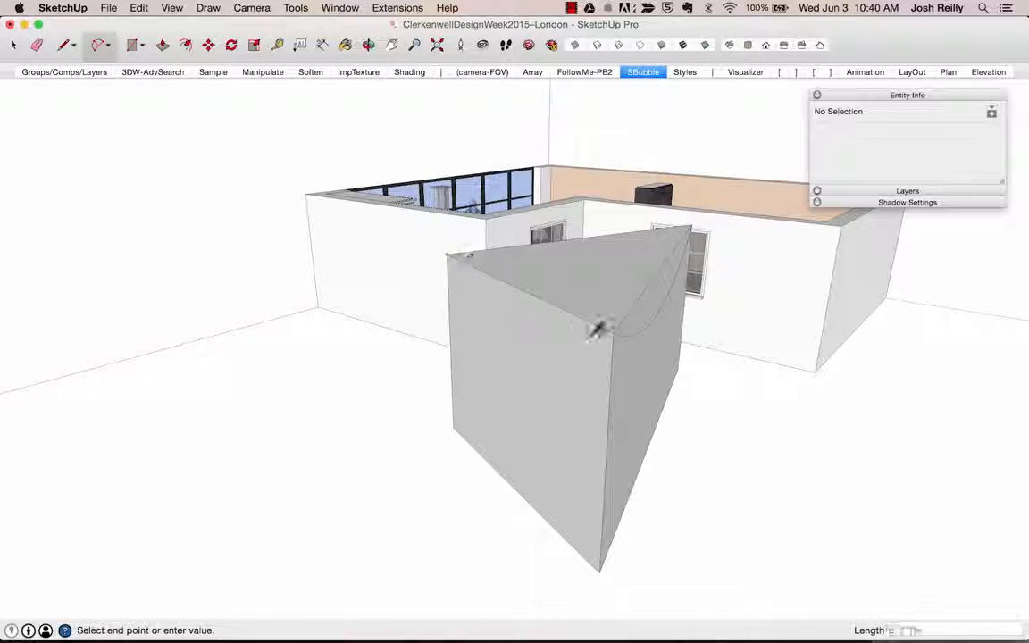
click(615, 330)
middle_drag(568, 351, 721, 342)
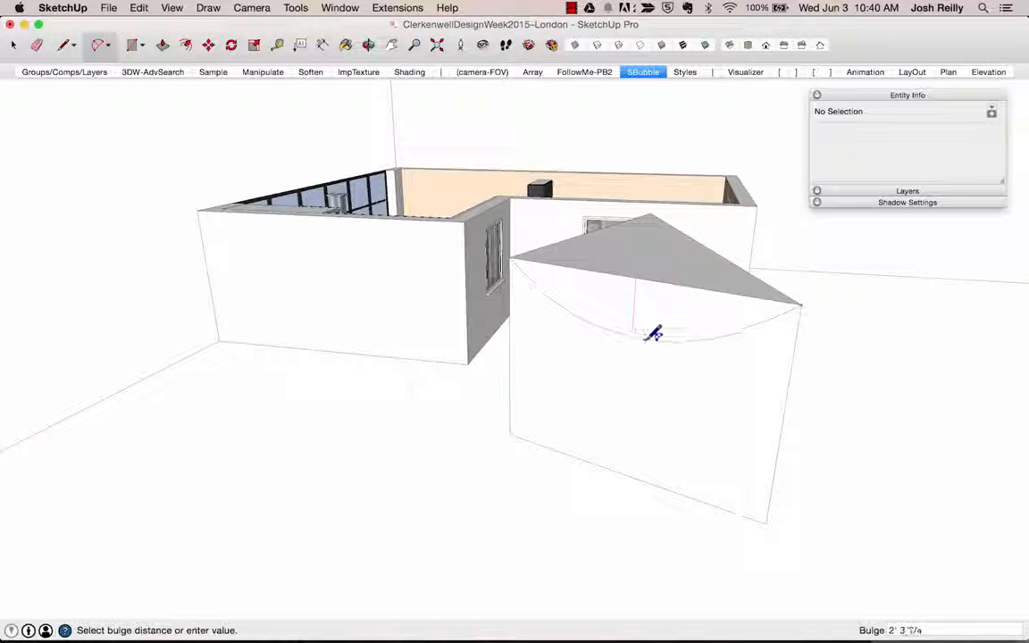
click(652, 328)
Draw an arc between the upper corners of the prism's third side face, bulging down about 1' 11"
middle_drag(620, 294, 929, 338)
click(655, 287)
click(495, 239)
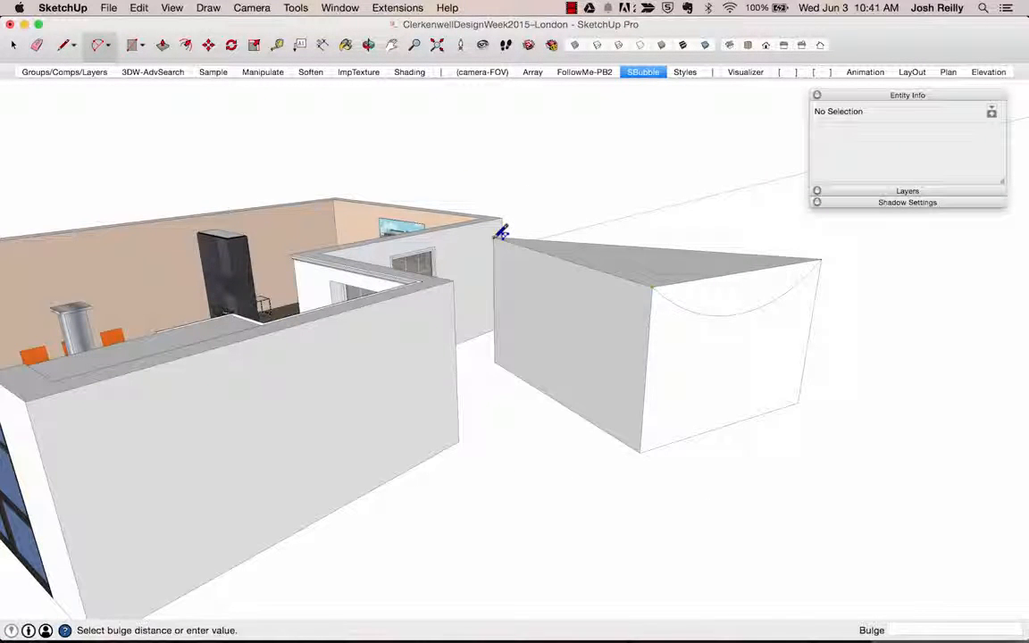
middle_drag(580, 284, 482, 309)
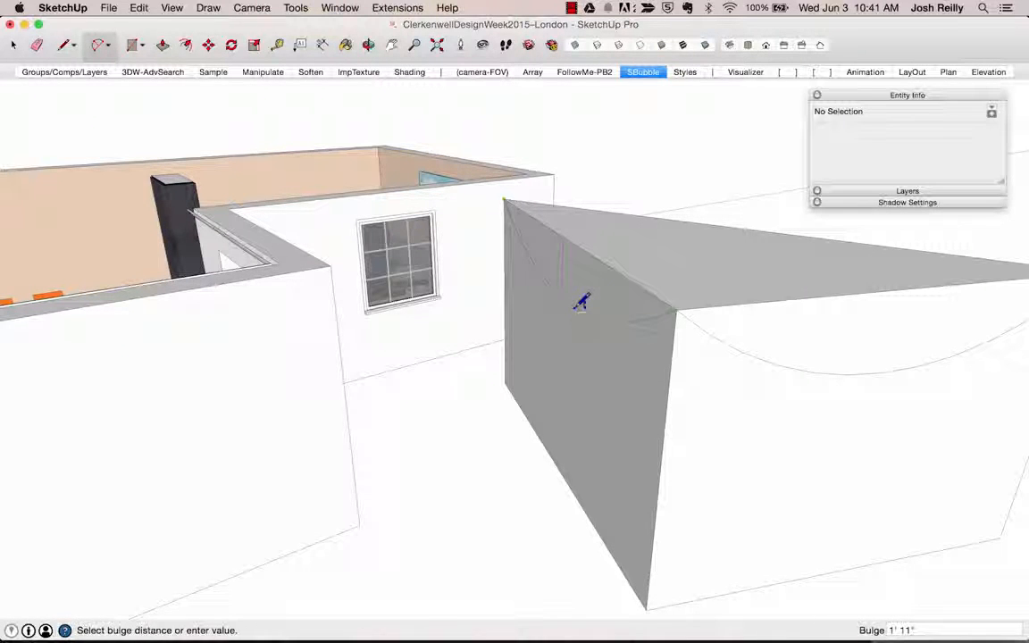
click(581, 299)
Erase the triangular prism's straight edges and faces, keeping only the three connected arcs
key(e)
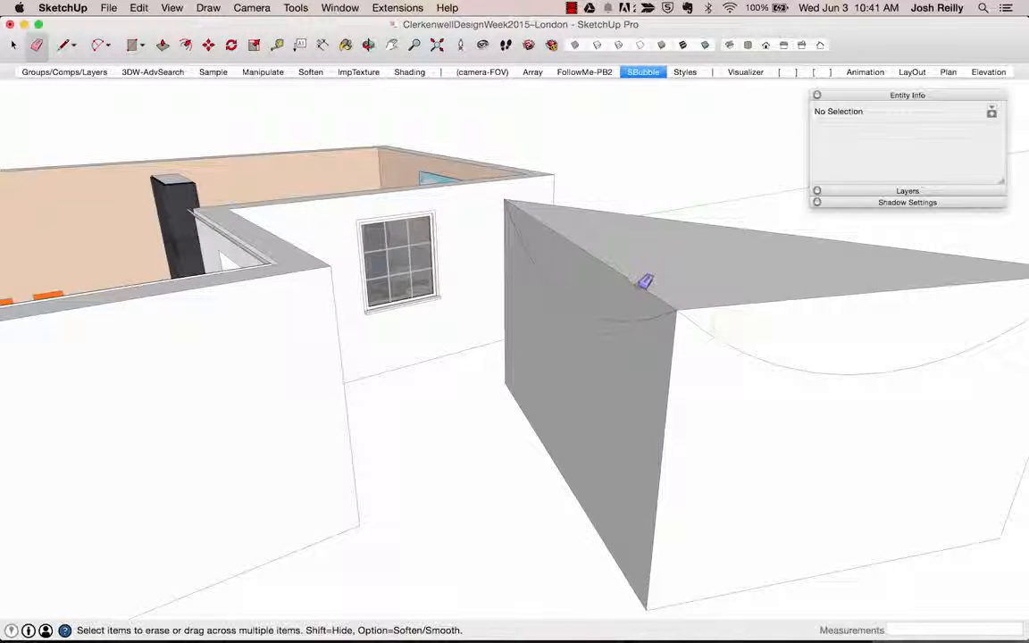
click(650, 295)
click(686, 225)
drag(506, 371, 534, 430)
drag(646, 421, 672, 450)
scroll(827, 330, down, 3)
mouse_move(827, 330)
middle_down()
mouse_move(544, 318)
mouse_move(487, 337)
middle_up()
scroll(500, 329, up, 1)
click(511, 322)
mouse_move(732, 437)
mouse_down()
mouse_move(640, 523)
mouse_move(611, 511)
mouse_up()
mouse_move(591, 337)
middle_down()
mouse_move(669, 349)
mouse_move(455, 342)
mouse_move(393, 227)
mouse_move(459, 244)
mouse_move(247, 237)
mouse_move(321, 258)
mouse_move(362, 347)
middle_up()
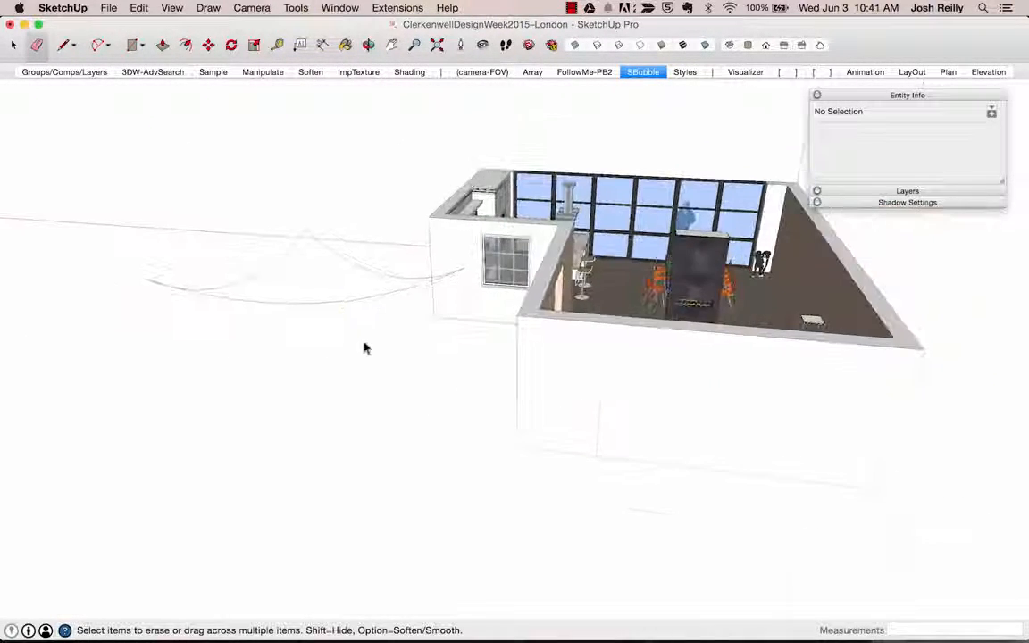
key(space)
drag(287, 235, 286, 234)
key(m)
click(408, 427)
click(295, 419)
key(space)
middle_drag(467, 287, 535, 237)
click(422, 296)
middle_drag(423, 297, 346, 285)
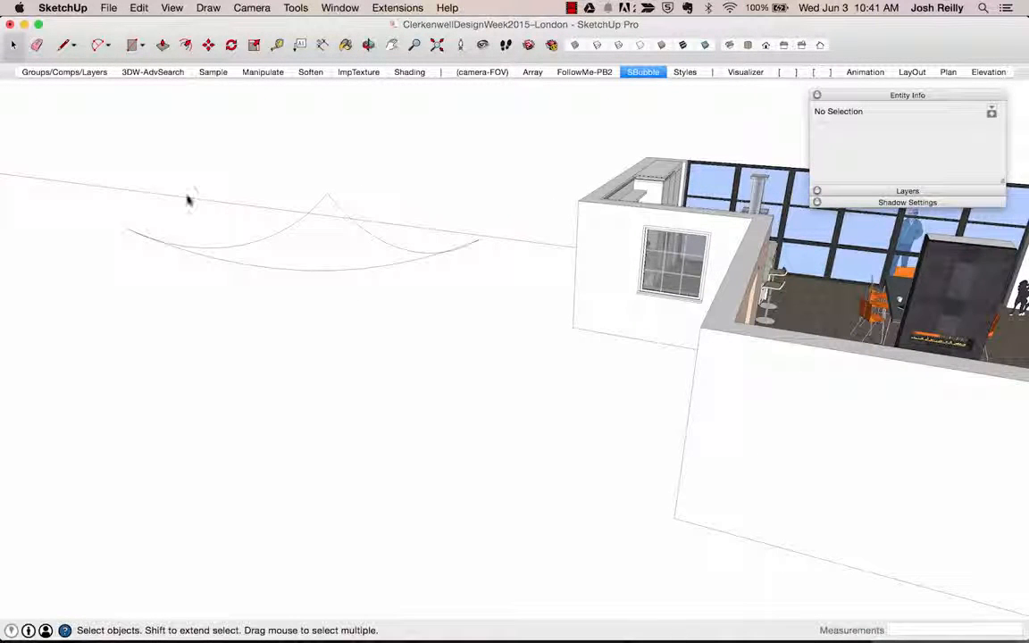
Show the Soap Bubble tool palette
click(172, 8)
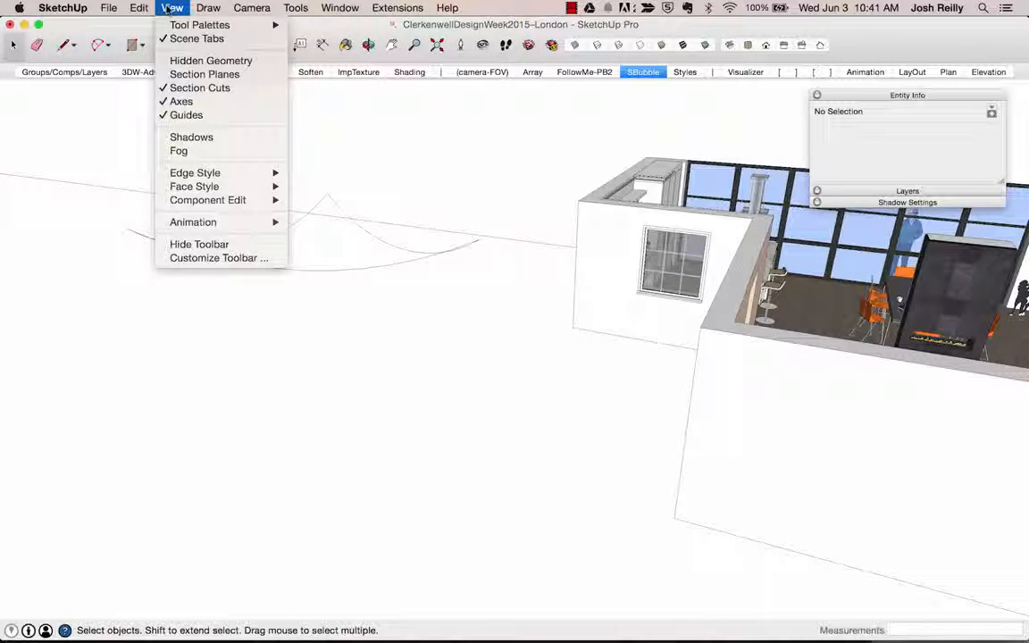
mouse_move(179, 27)
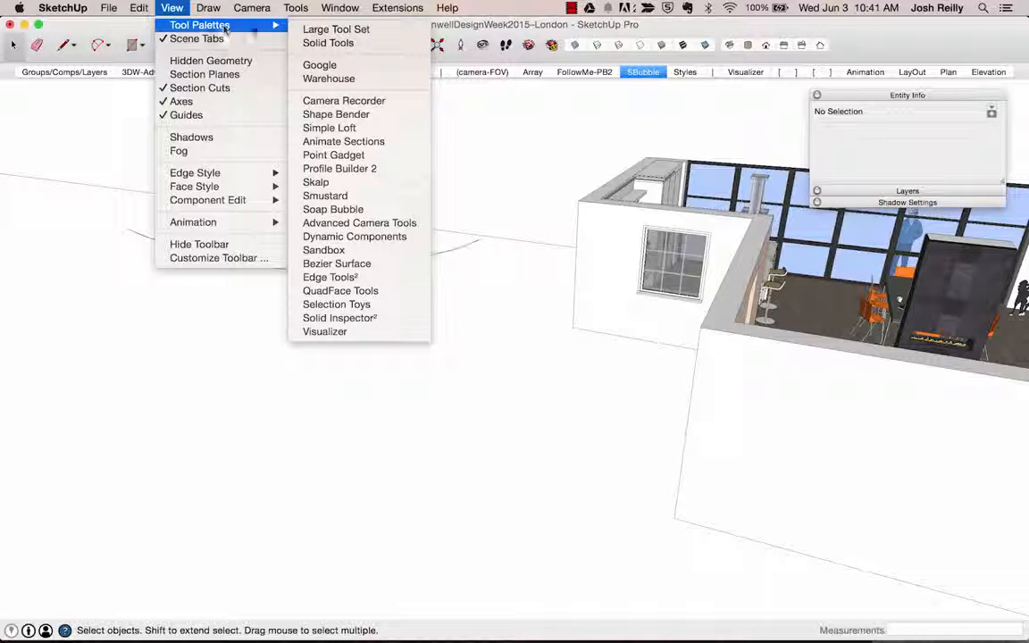
click(331, 209)
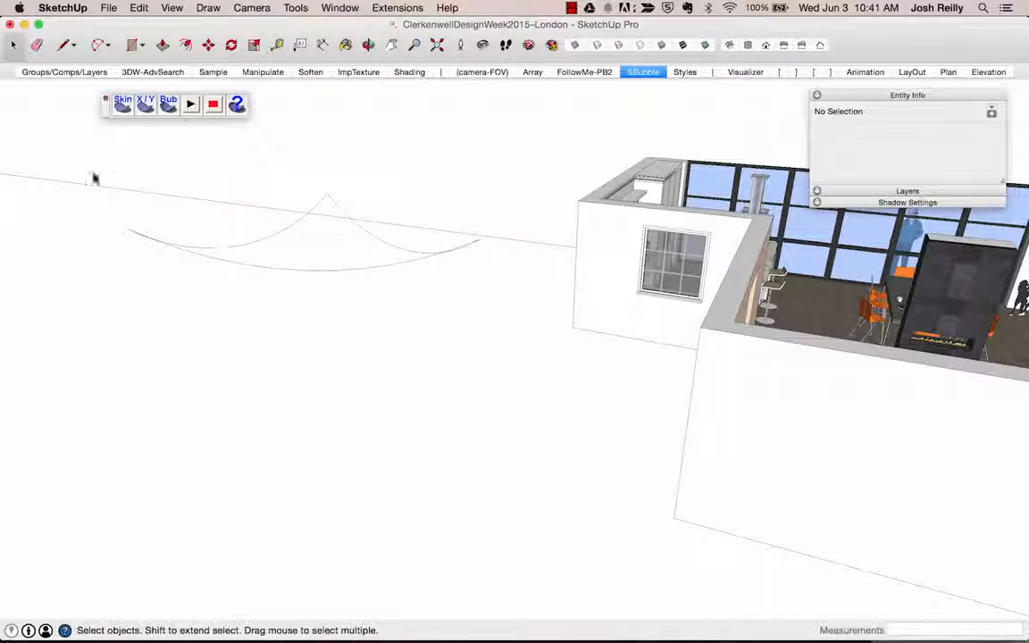
Generate a Soap Bubble skin spanning the three connected arcs, with the net division set to 20
drag(52, 153, 496, 300)
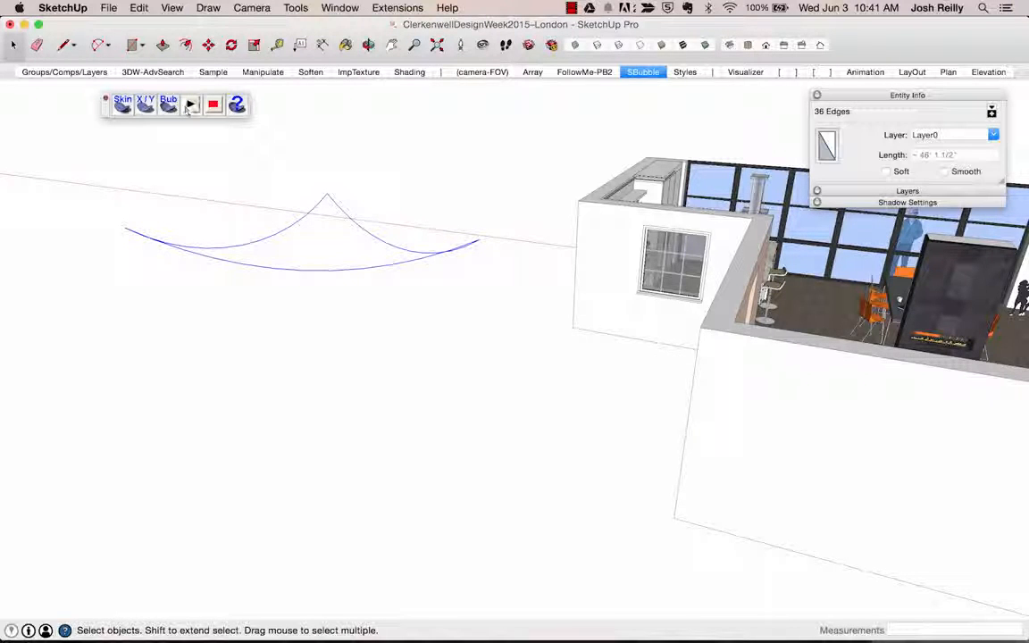
click(124, 106)
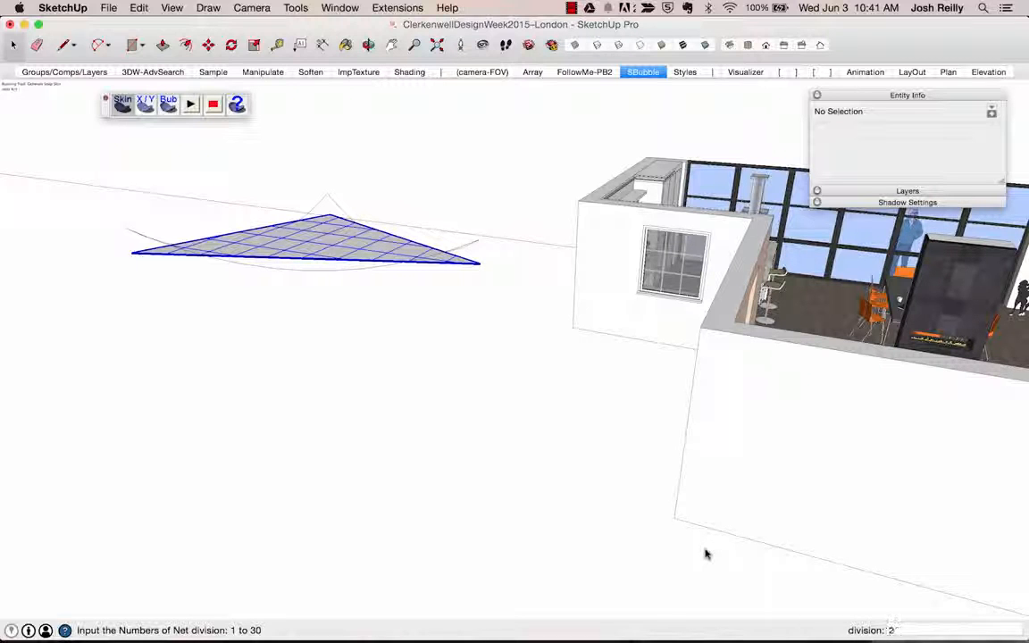
key(Return)
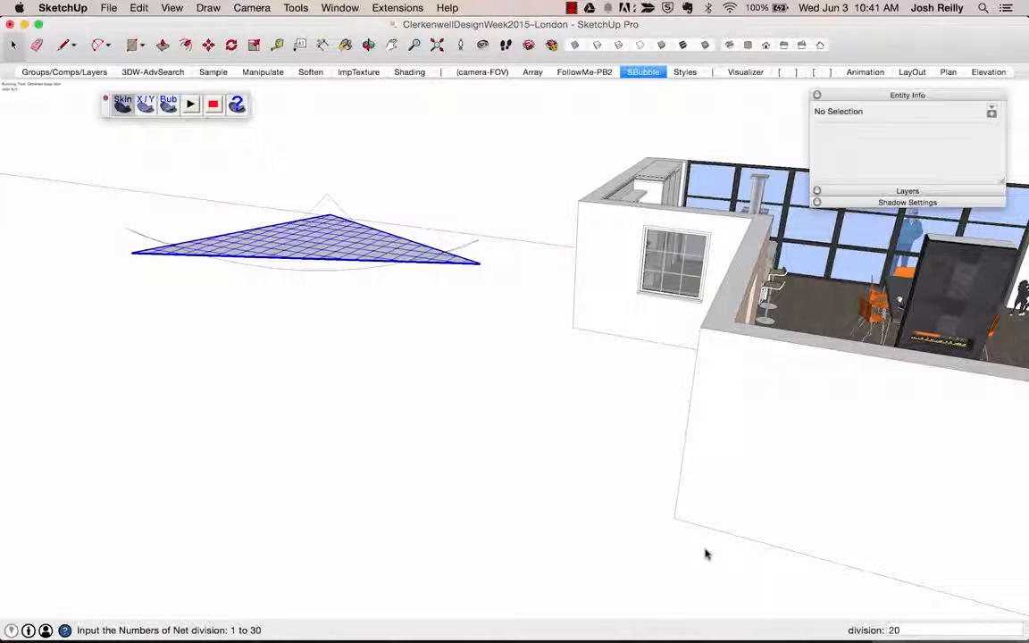
click(314, 238)
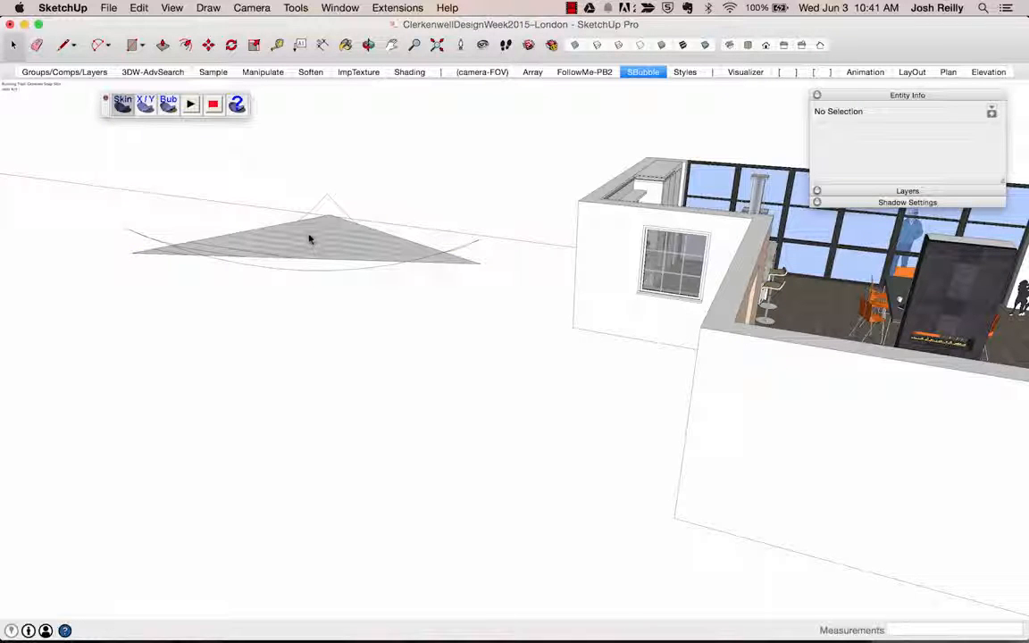
scroll(269, 246, up, 5)
shift+middle_drag(232, 247, 312, 290)
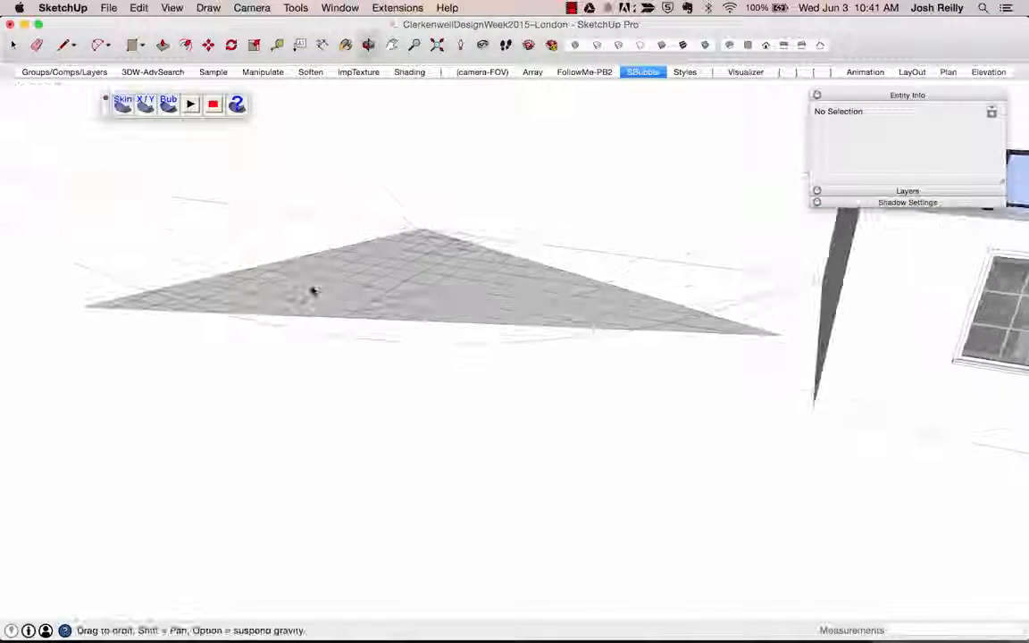
click(424, 280)
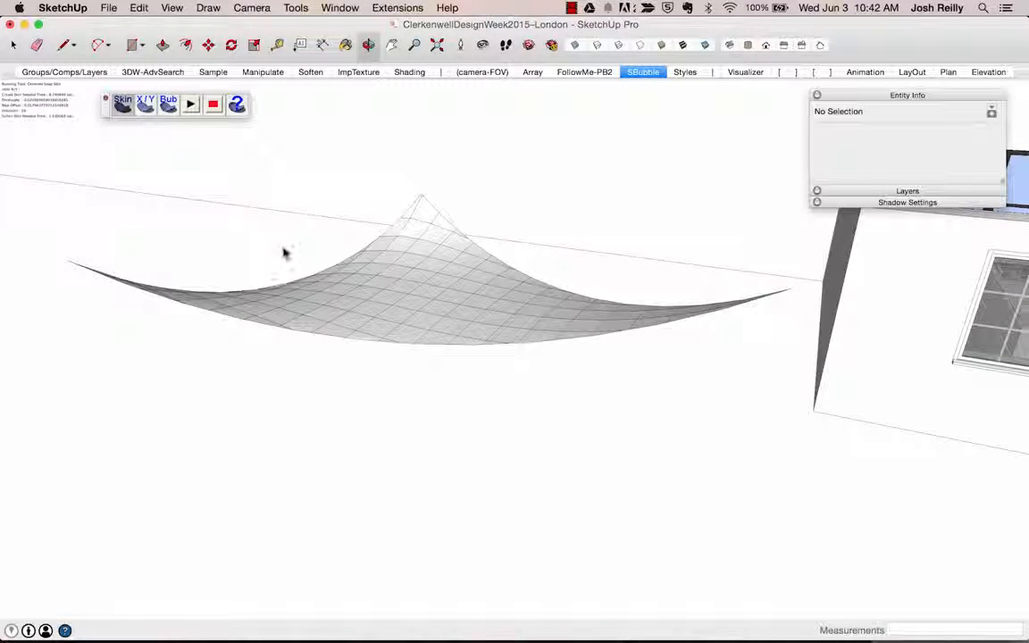
Inflate the skin with the Soap Bubble tool at a pressure of 100, and change the pressure to -40
middle_drag(386, 305, 513, 313)
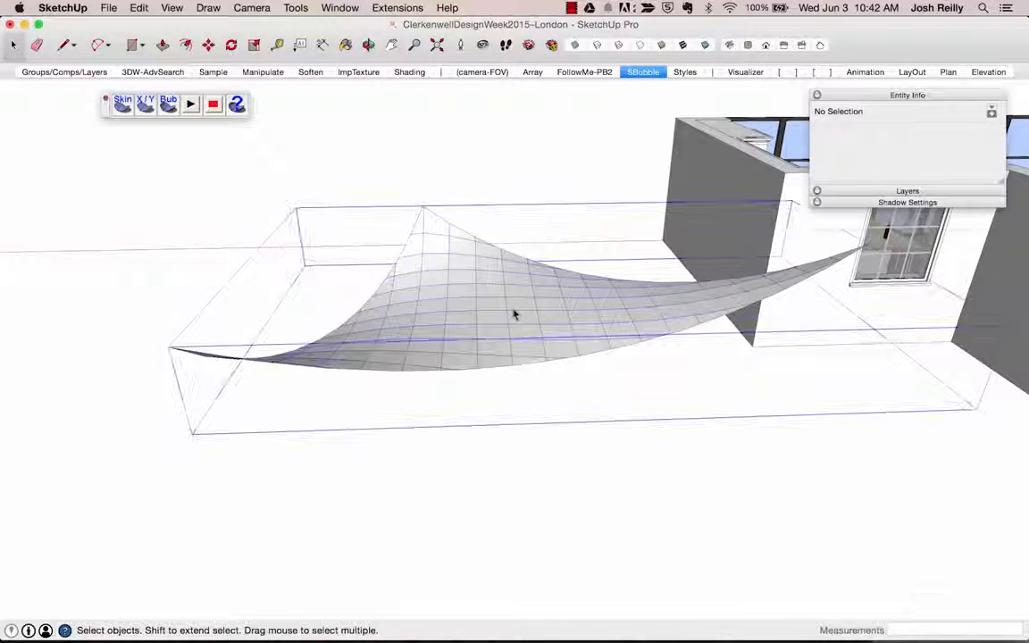
click(514, 314)
click(168, 104)
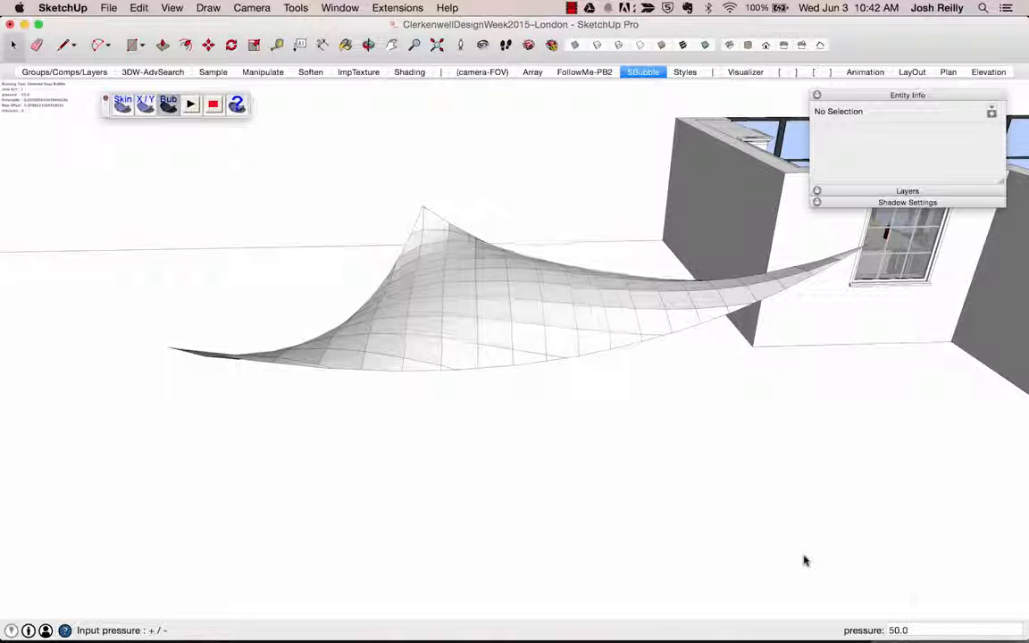
text(100)
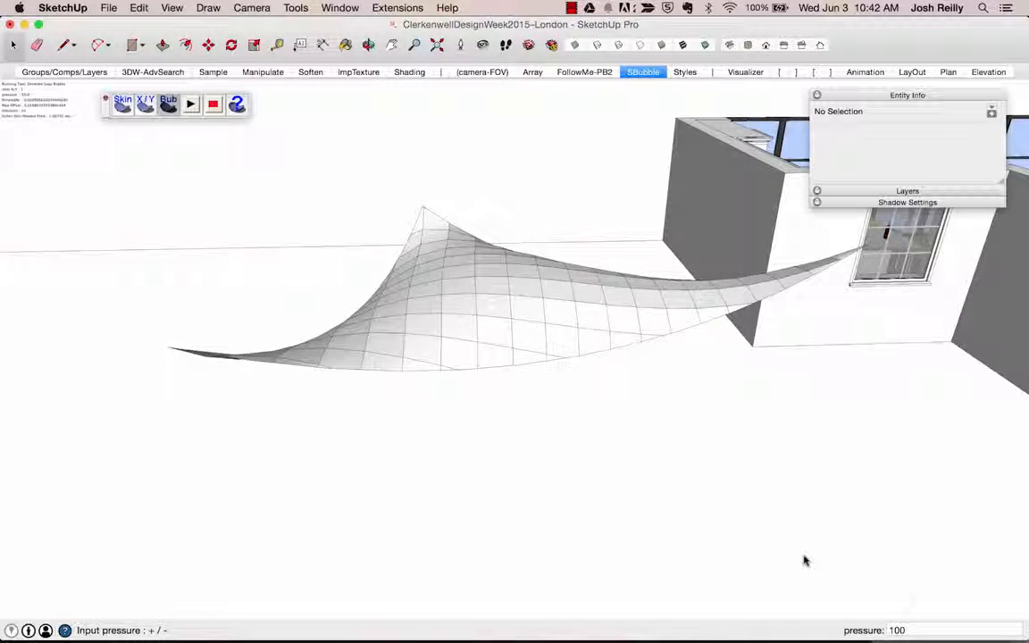
key(Return)
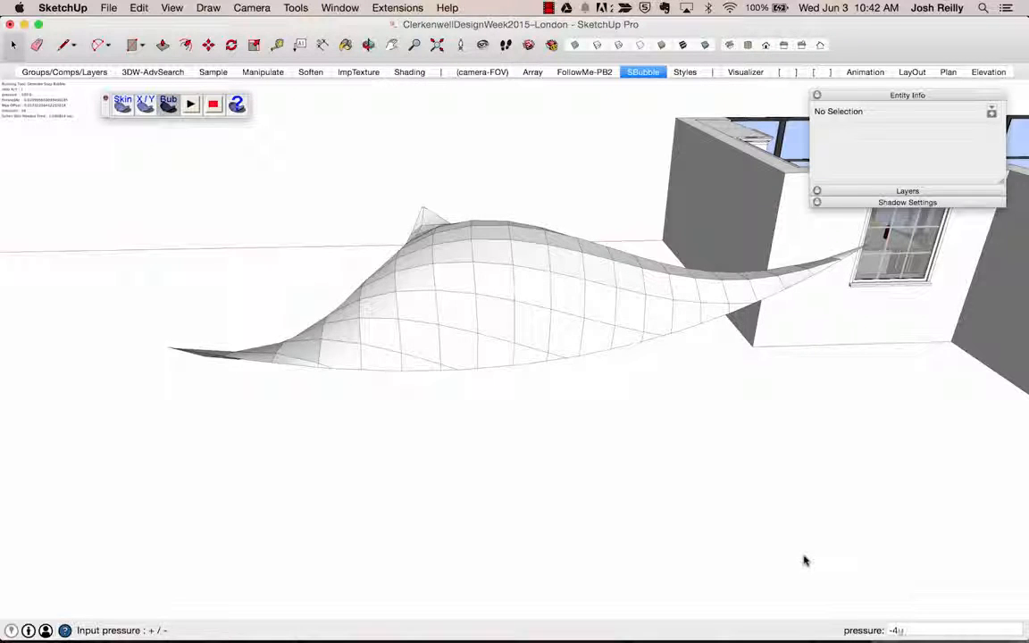
key(Return)
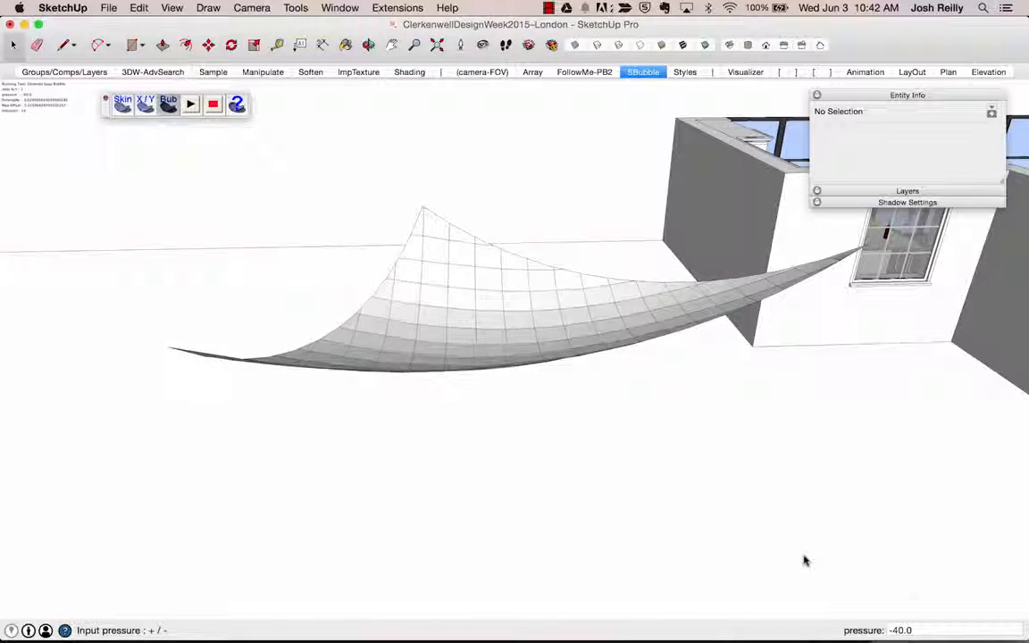
key(space)
key(o)
drag(482, 335, 398, 314)
key(space)
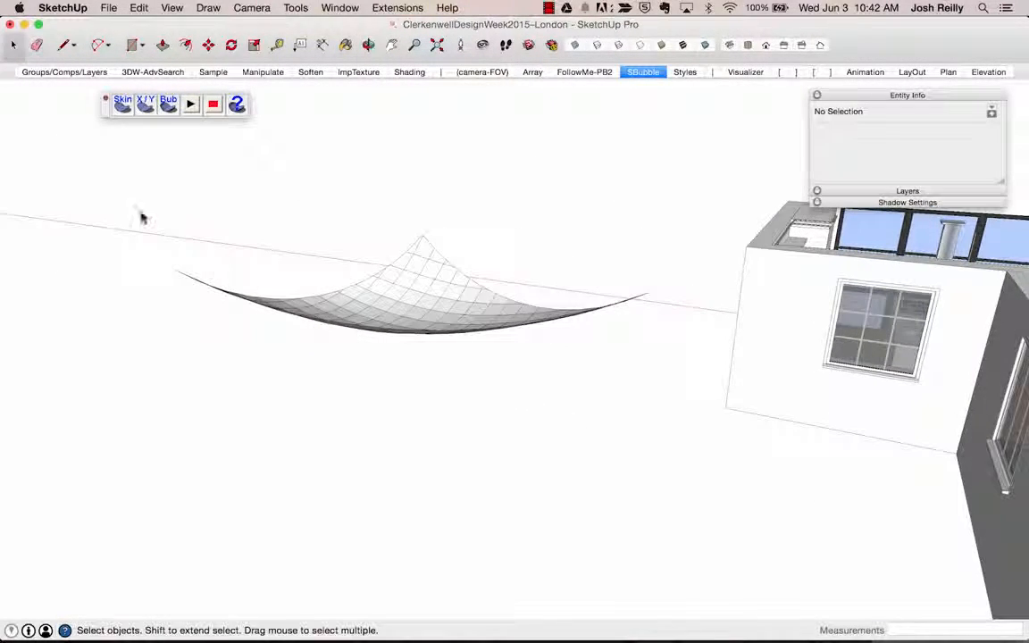
Delete the soap bubble surface and close the Soap Bubble tool palette
click(549, 312)
key(Delete)
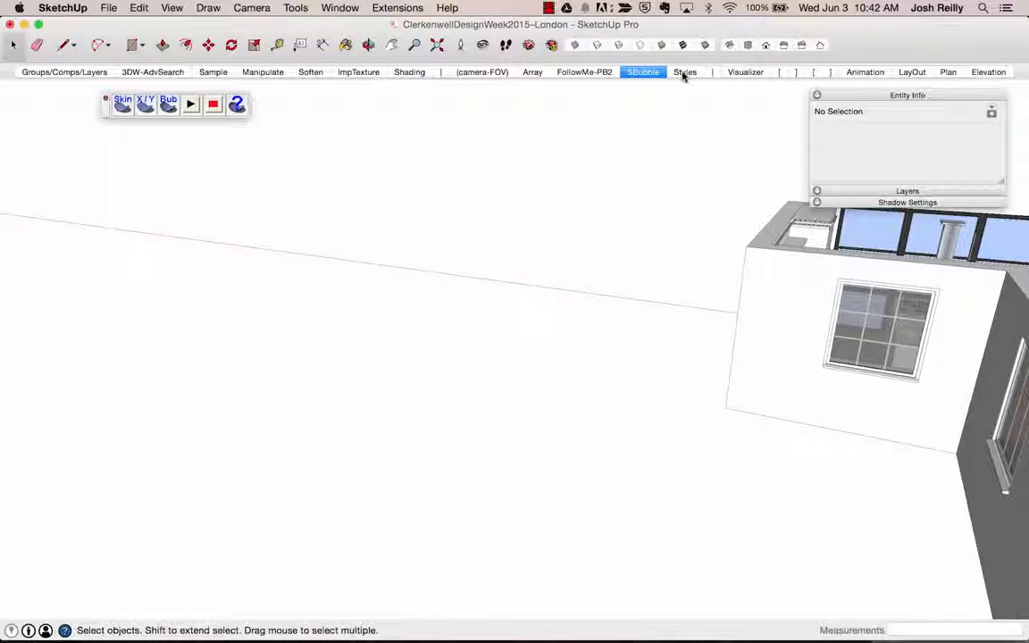
click(104, 97)
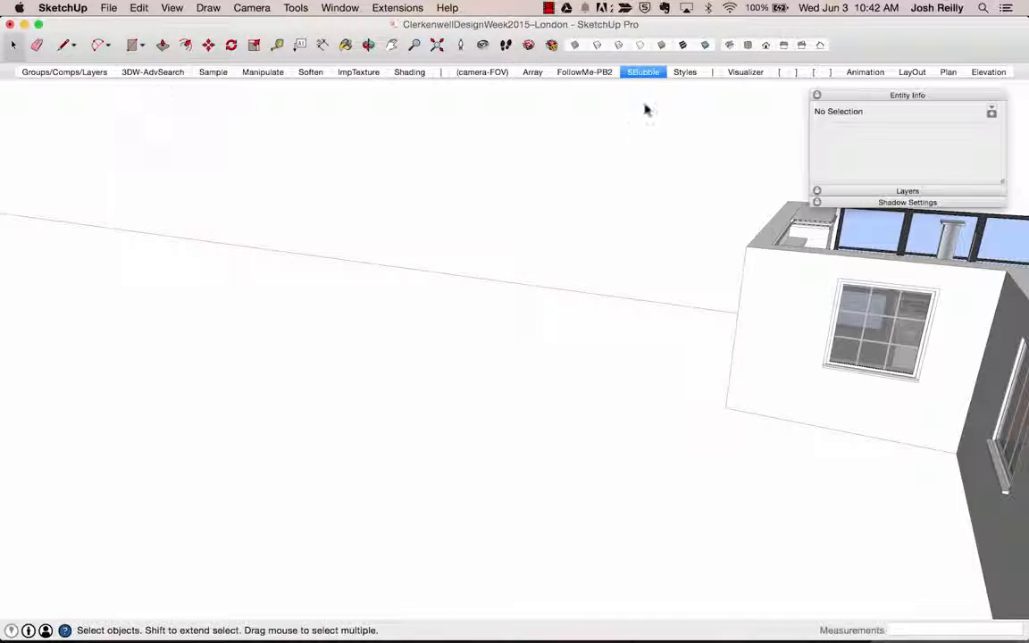
Activate the Styles scene and open the Styles window
click(685, 73)
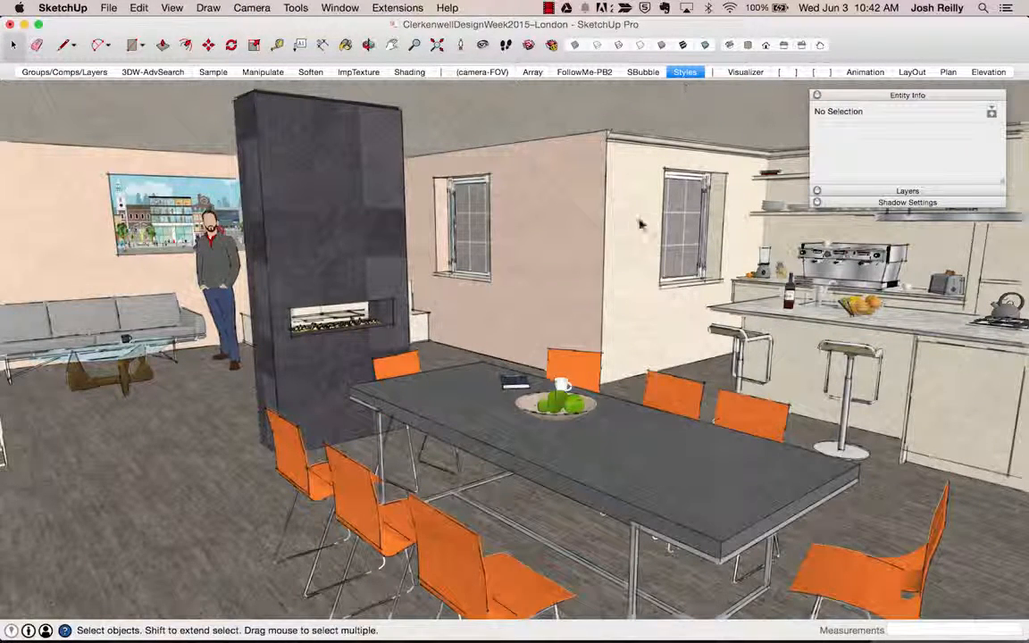
click(687, 73)
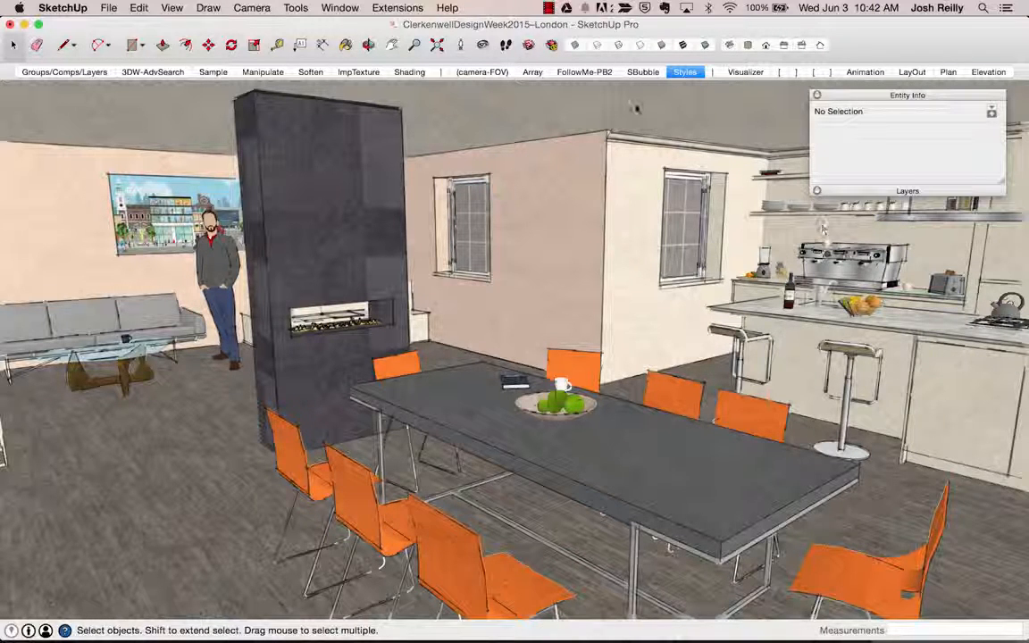
click(341, 8)
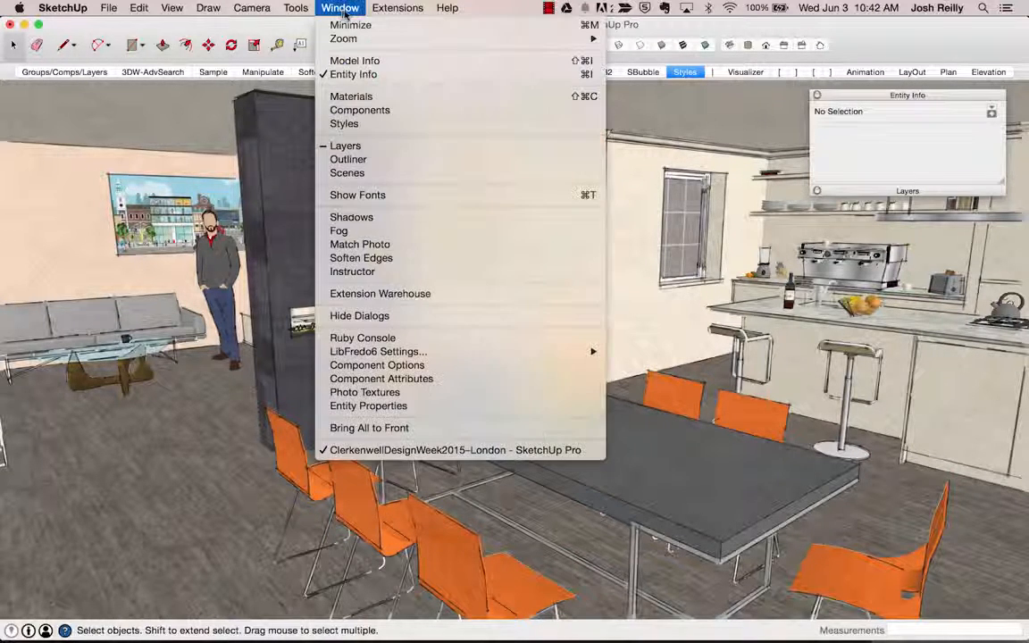
click(357, 124)
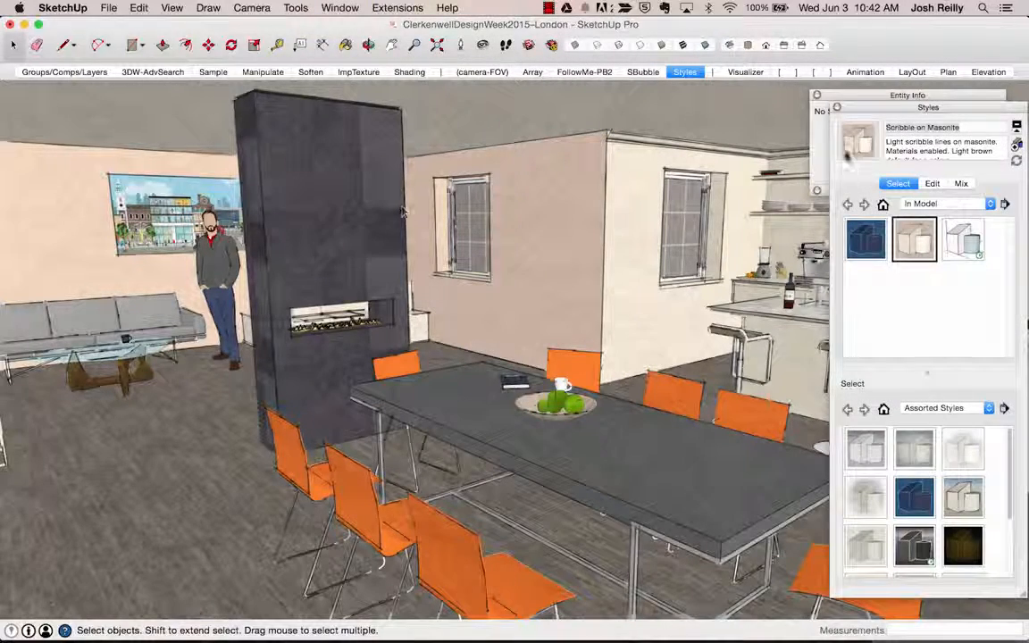
Toggle the Styles window's secondary selection pane and dock the window beneath Layers
drag(763, 92, 567, 85)
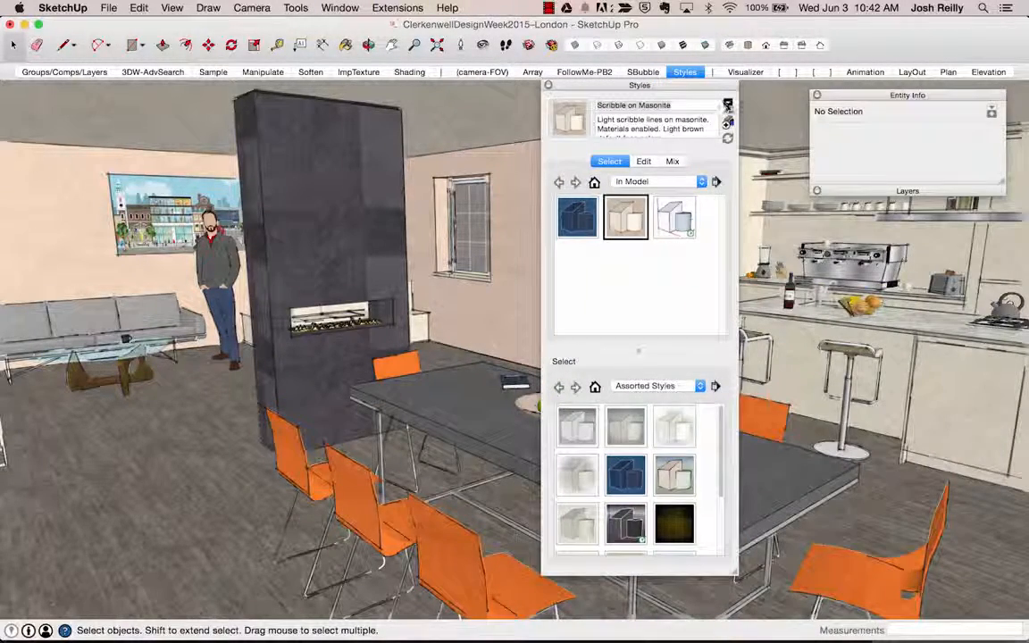
click(728, 107)
click(728, 106)
click(728, 106)
click(728, 107)
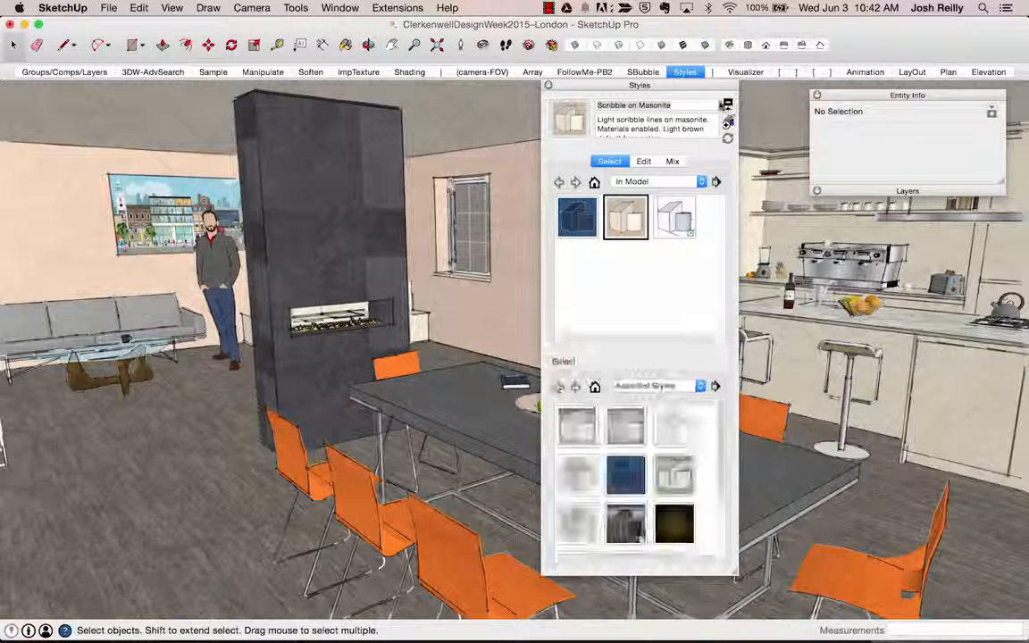
drag(679, 87, 944, 209)
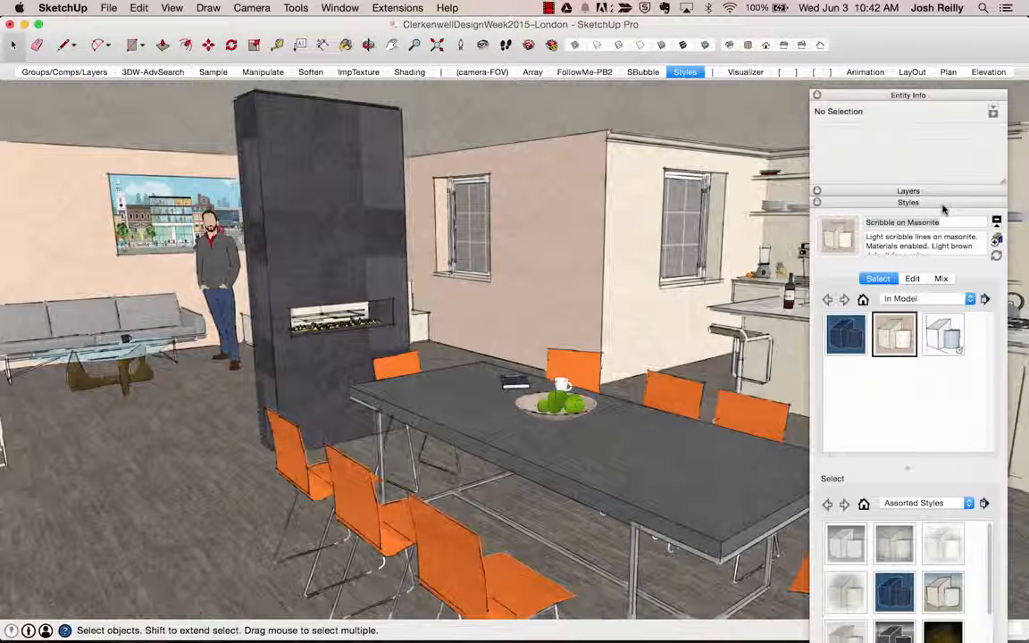
Show the Assorted Styles collection without the secondary pane and apply the Scribble on Masonite style to the model
click(901, 300)
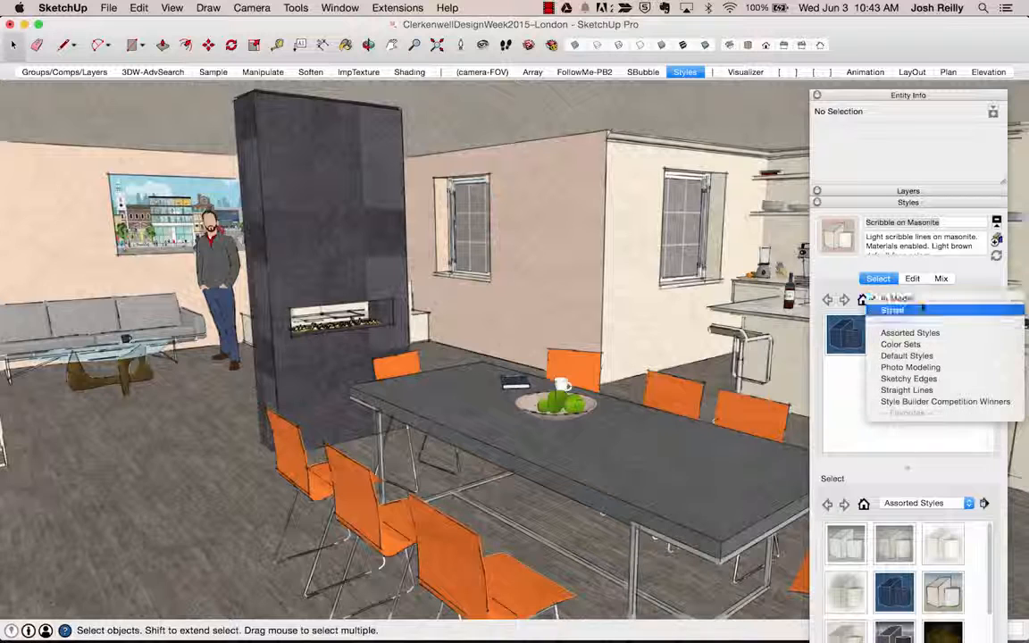
click(915, 335)
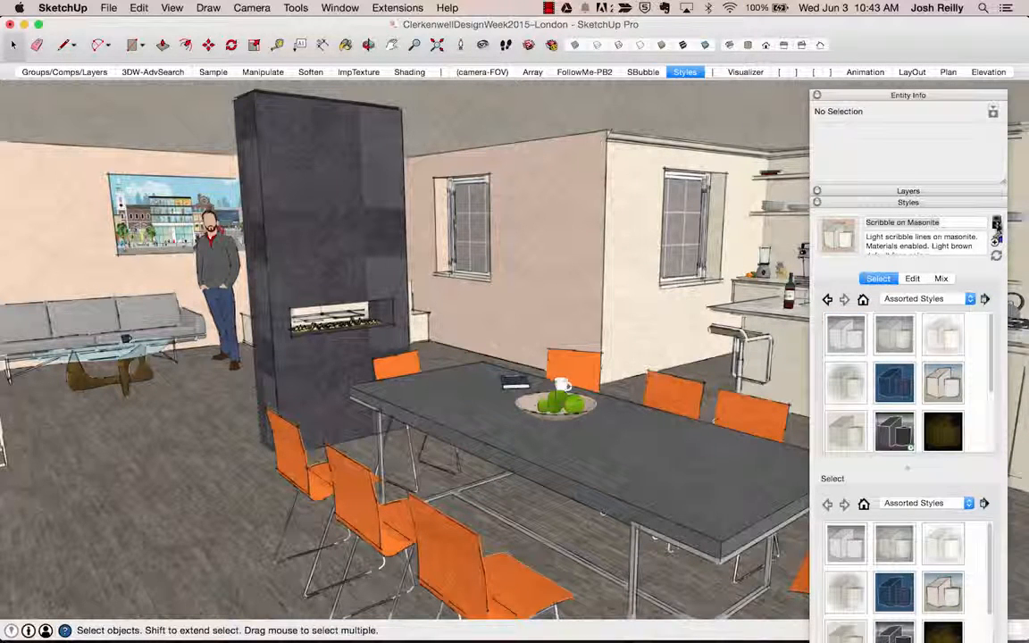
click(996, 223)
click(886, 484)
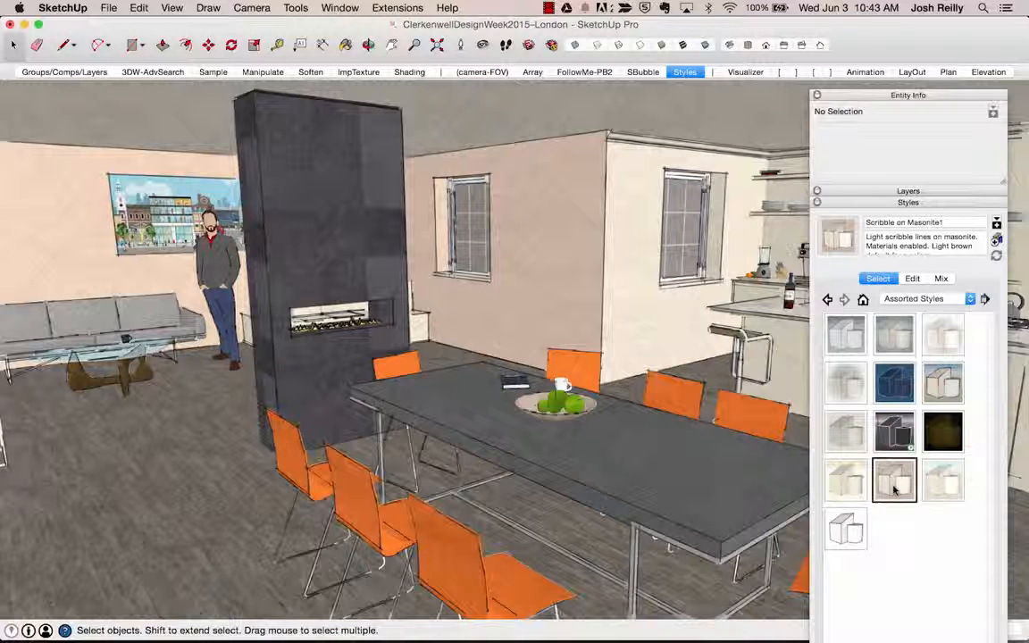
Apply the Pencil on Tracing Paper style to the model and list the Default Styles collection
click(846, 483)
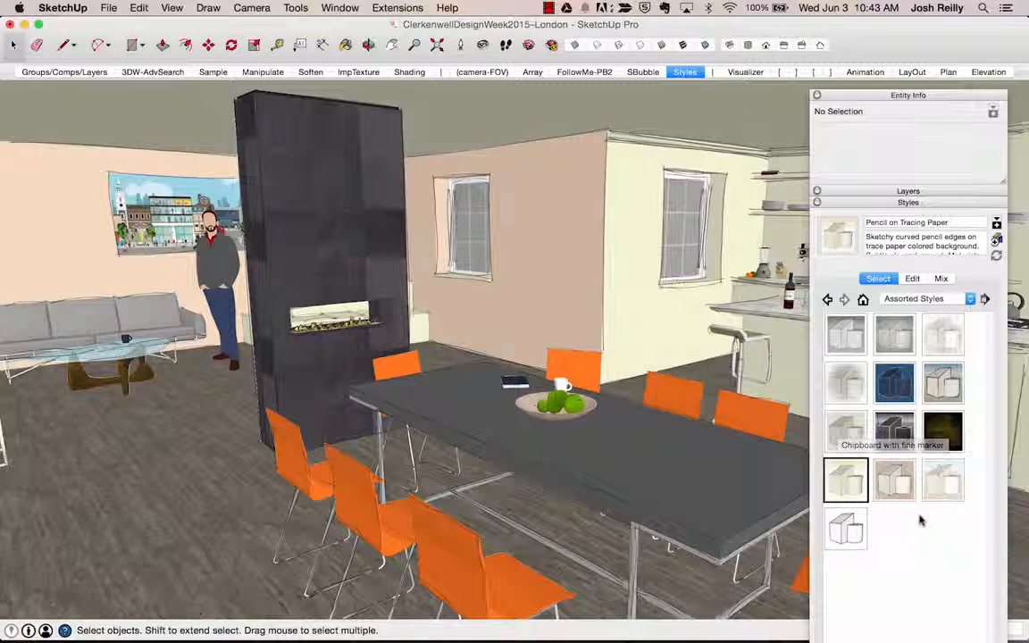
click(920, 298)
click(914, 320)
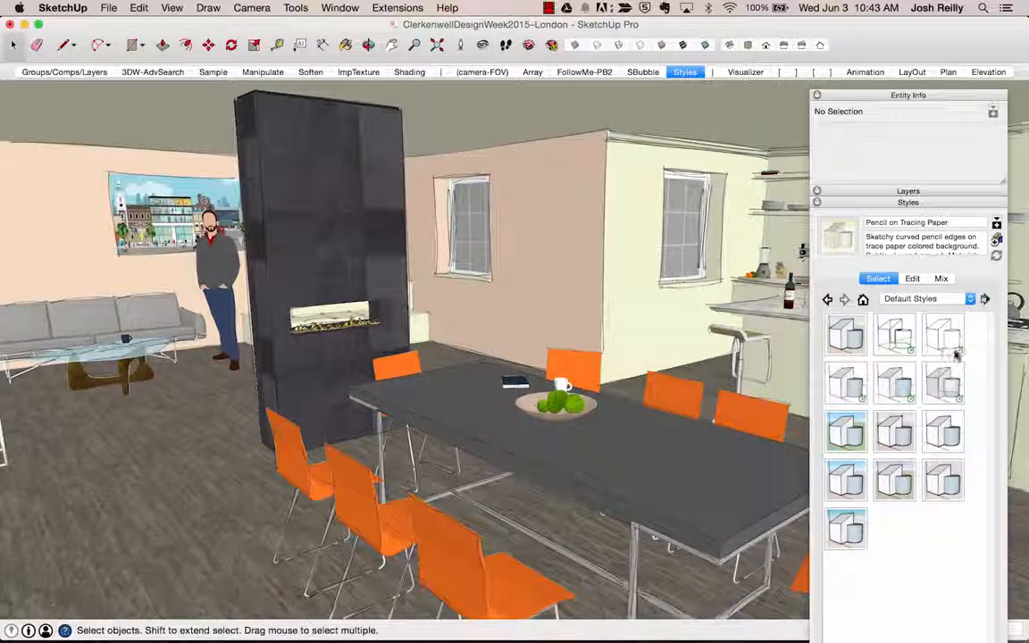
Activate the scene with the Blueprint style and go through its edge, face, background, modeling and Mix settings
click(715, 74)
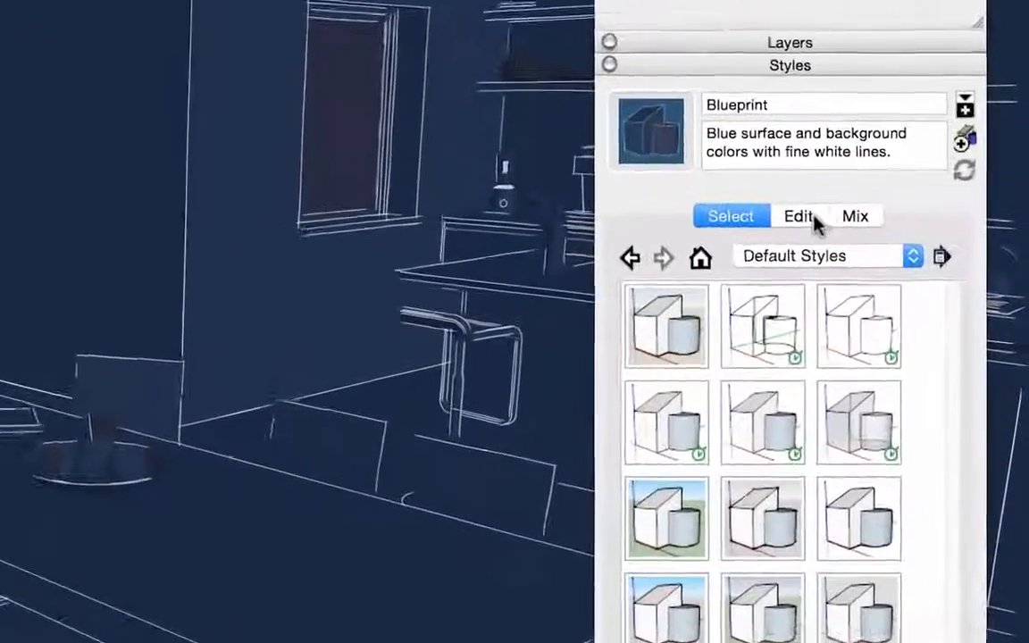
click(912, 278)
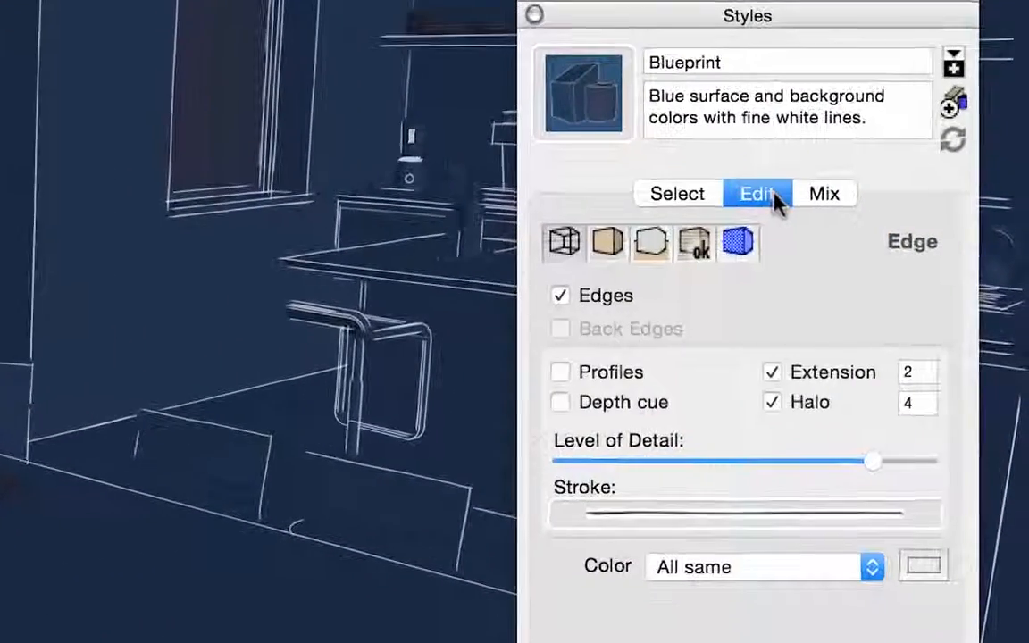
click(608, 242)
click(652, 243)
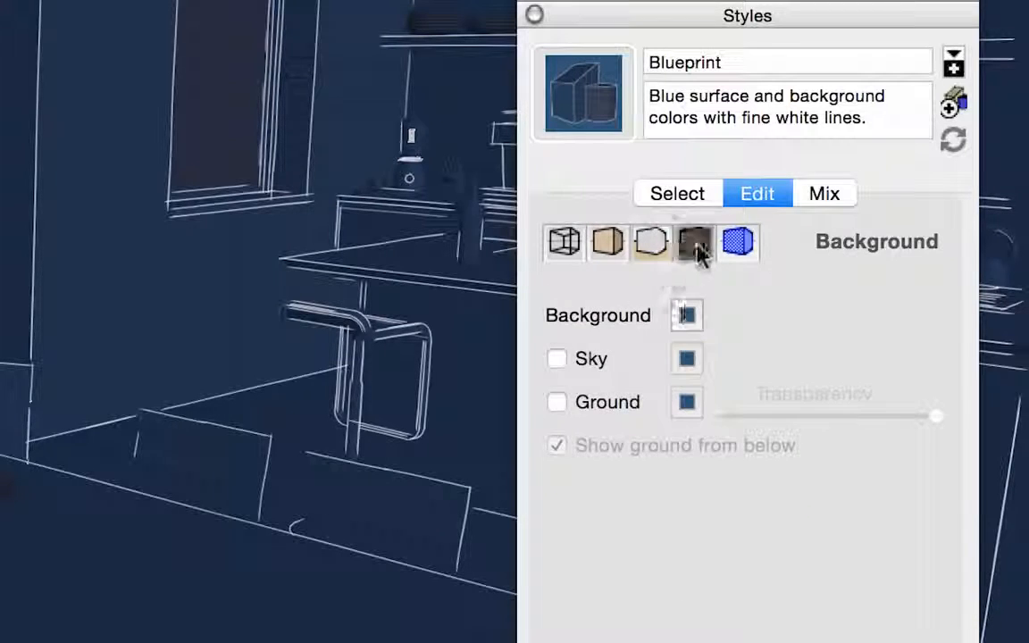
click(697, 246)
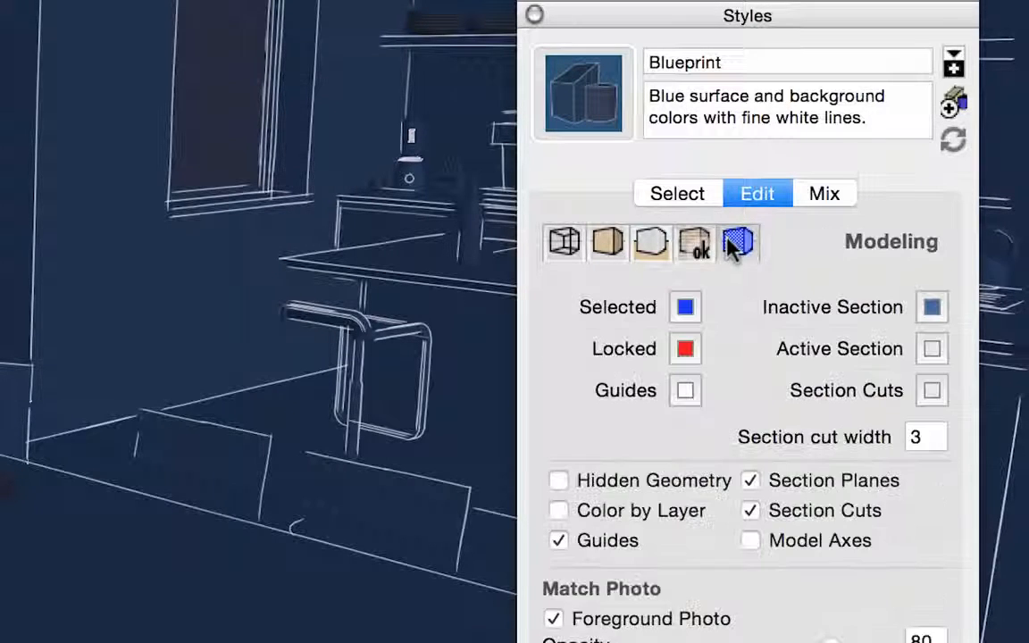
click(650, 244)
click(608, 241)
click(824, 194)
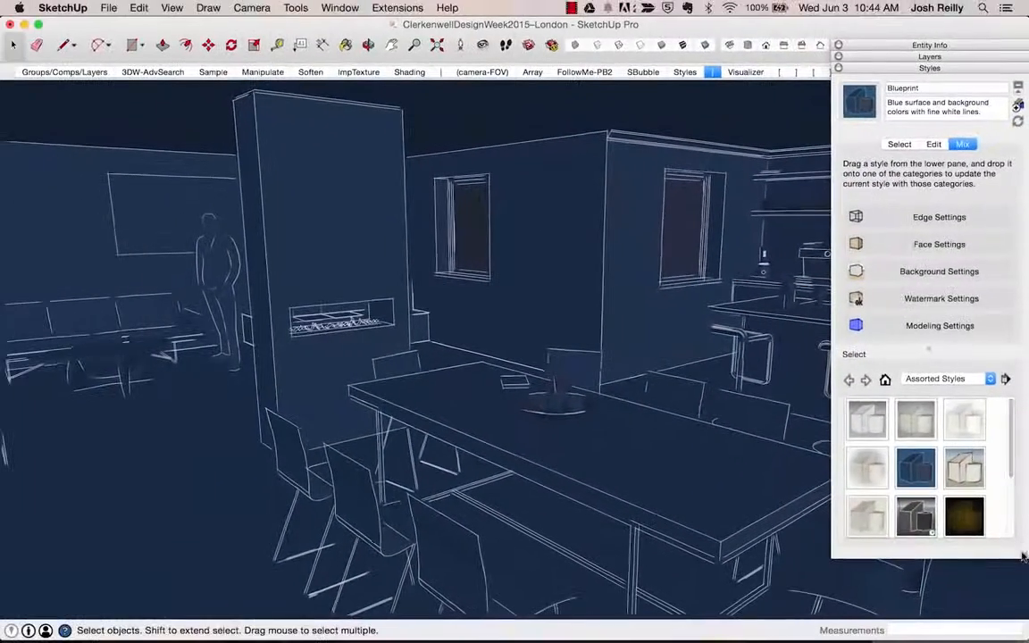
Enlarge the Styles window and mix the edge settings of a bold black-line Sketchy Edges style into the Blueprint style
drag(1023, 605, 1024, 642)
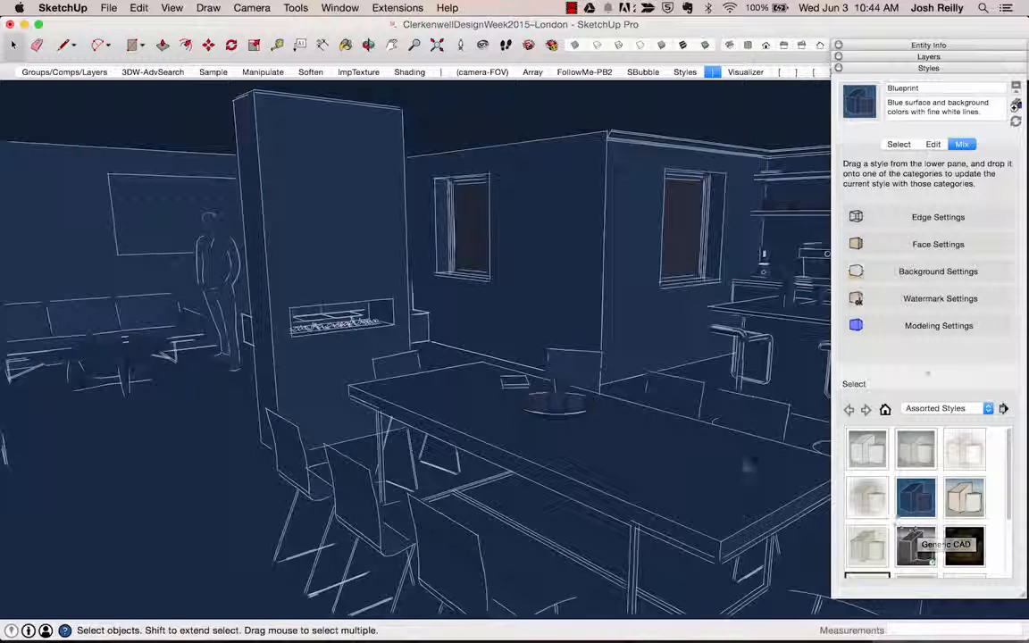
click(934, 408)
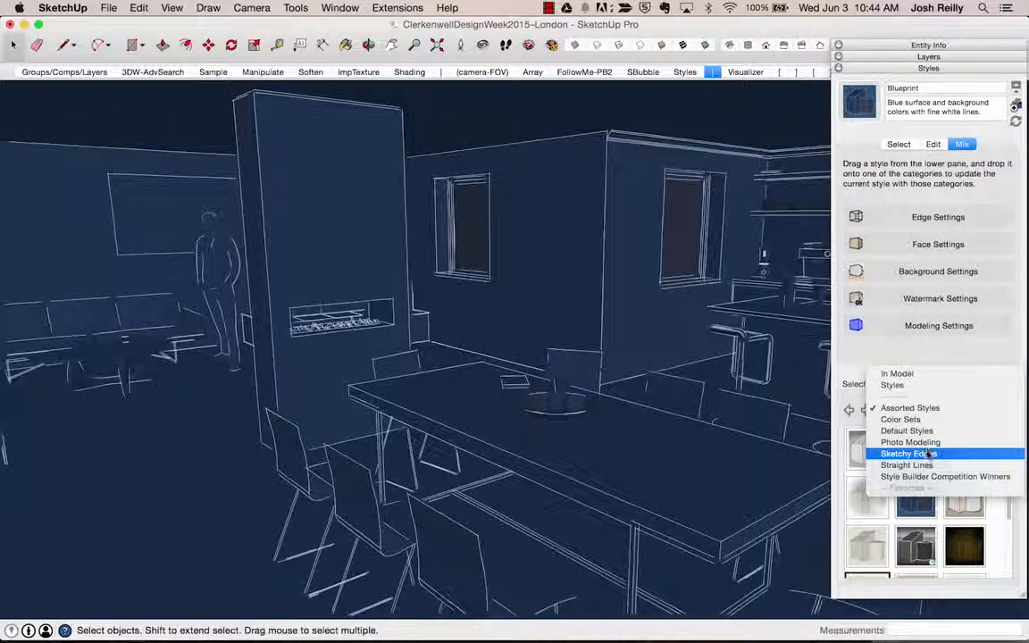
click(928, 455)
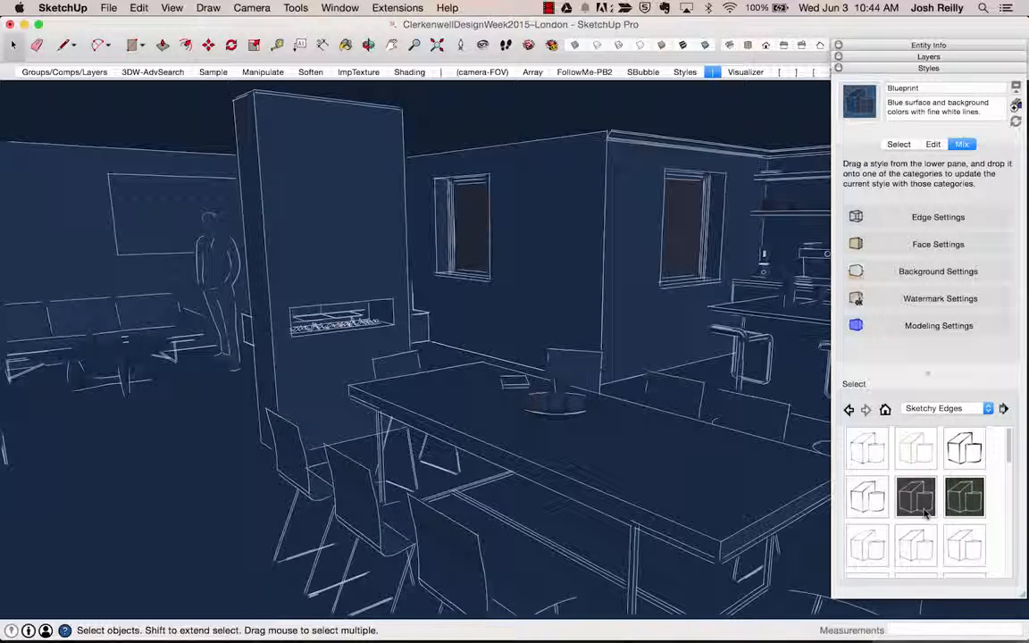
scroll(941, 533, down, 2)
scroll(947, 527, down, 1)
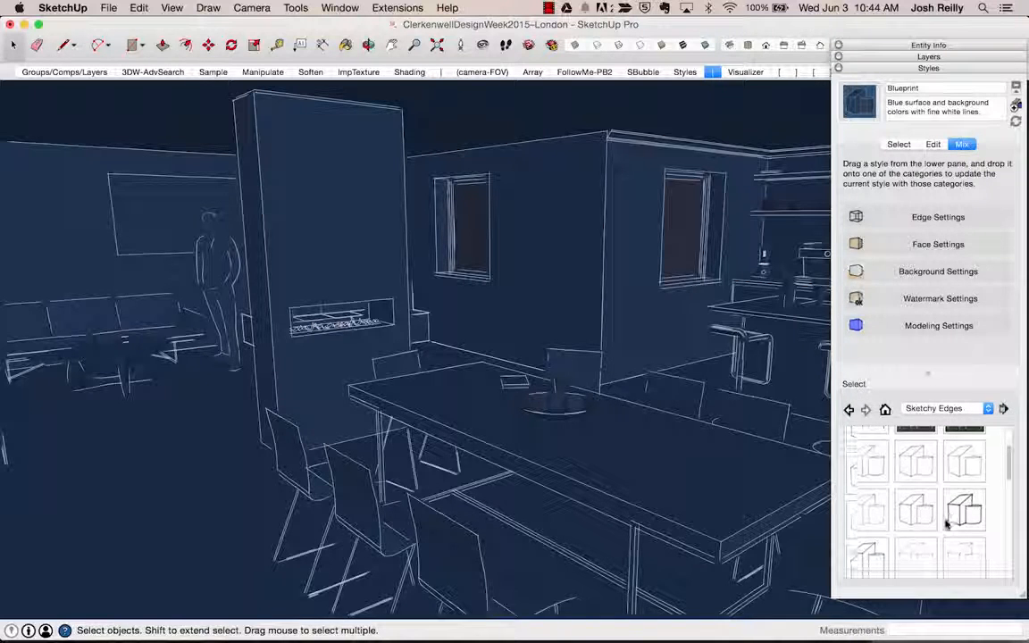
mouse_move(972, 511)
mouse_down()
mouse_move(982, 268)
mouse_move(965, 230)
mouse_move(912, 216)
mouse_move(842, 286)
mouse_move(924, 282)
mouse_up()
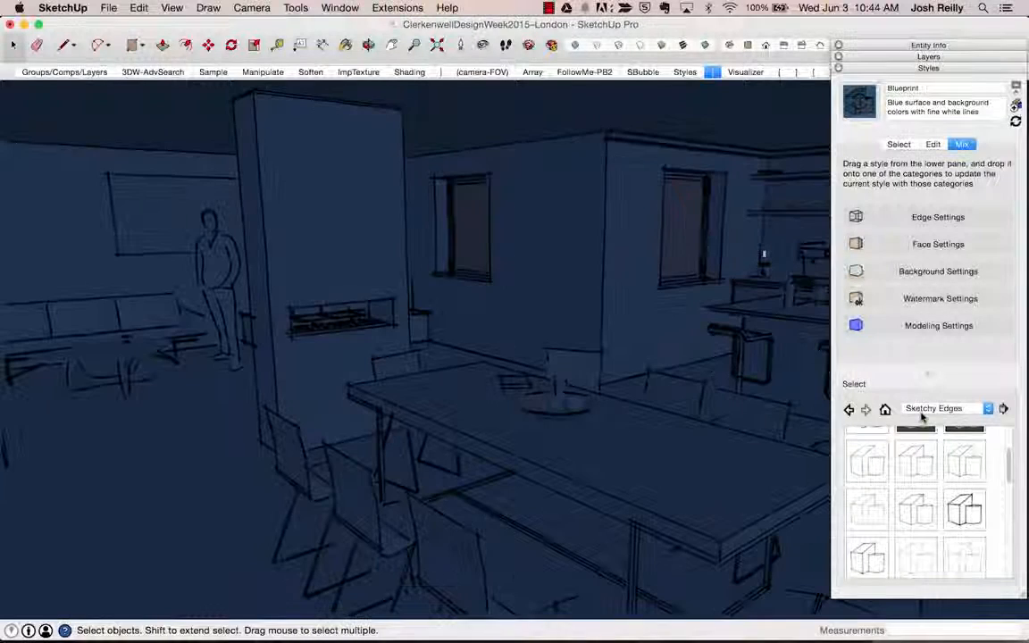
Mix the watermark settings of the brown-toned style in the Assorted Styles collection into the Blueprint style
click(934, 408)
click(907, 363)
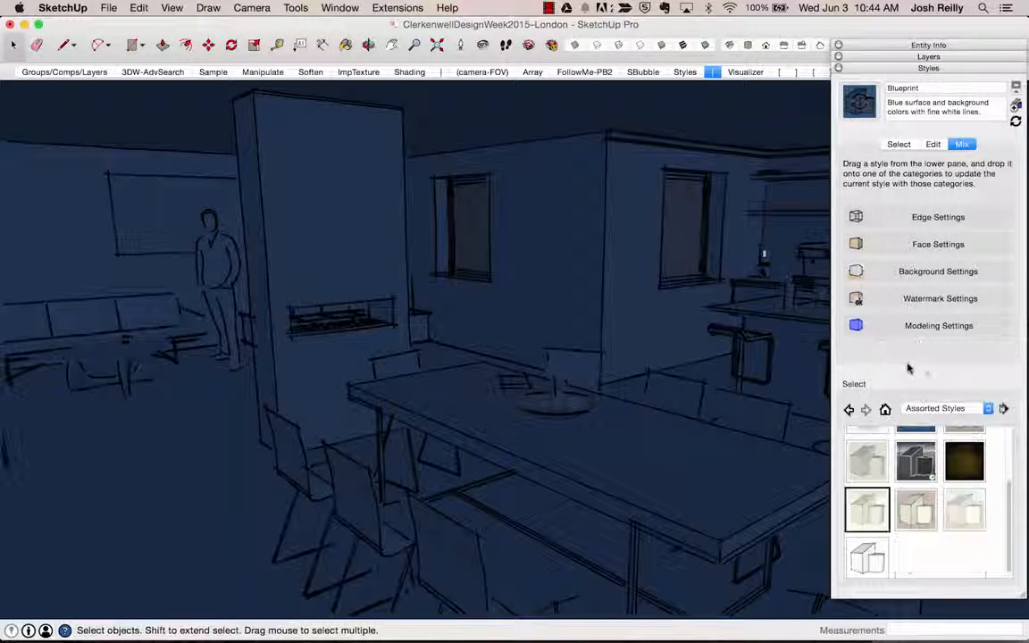
scroll(893, 473, up, 1)
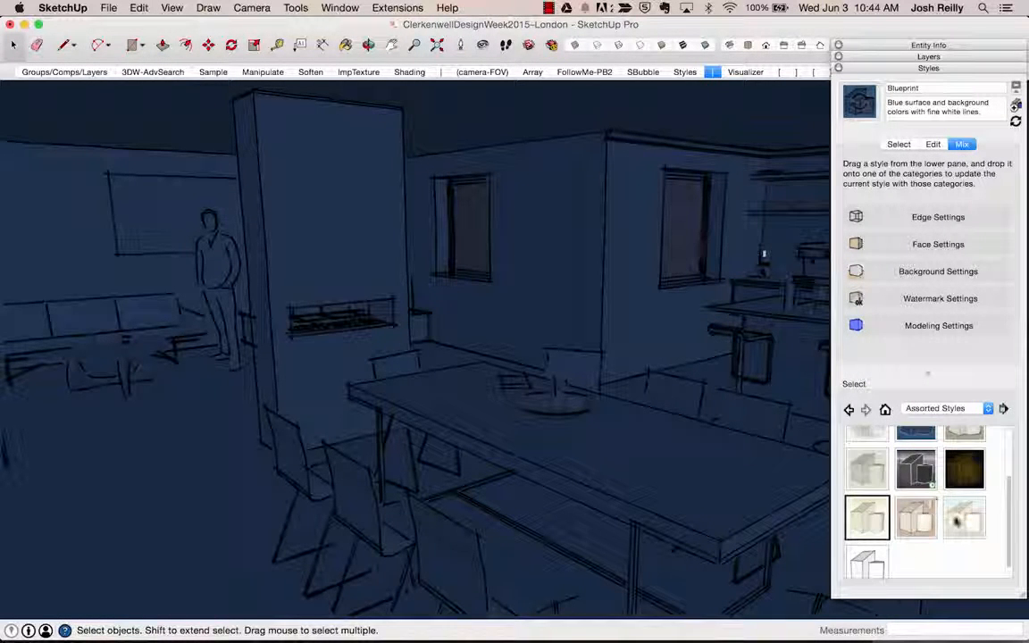
drag(920, 523, 940, 305)
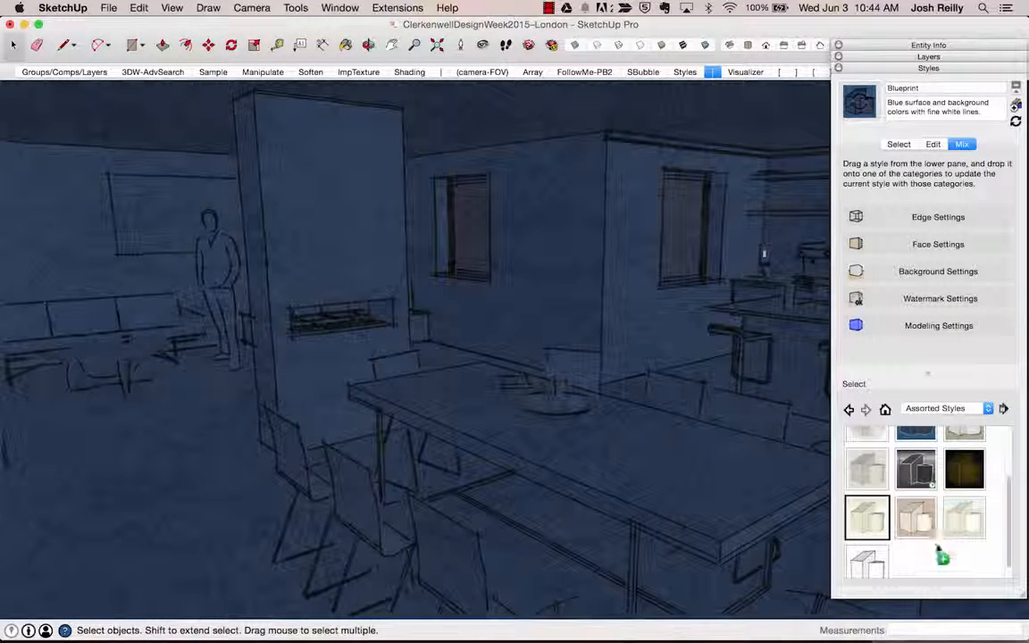
Mix the face settings of the first Assorted Styles style into Blueprint, then update the style and the active scene
scroll(938, 531, up, 3)
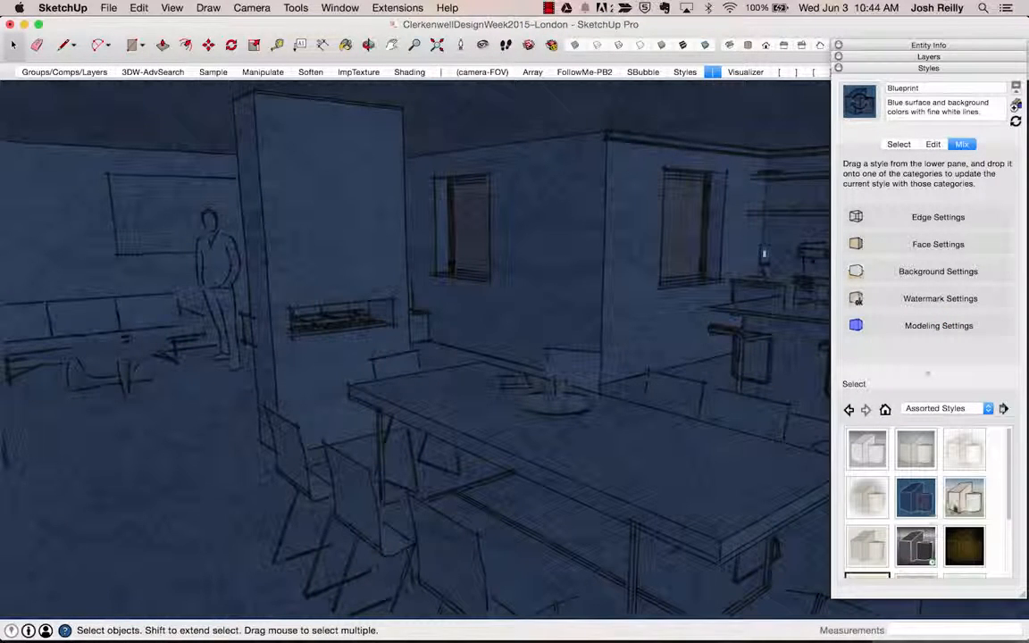
drag(869, 449, 935, 247)
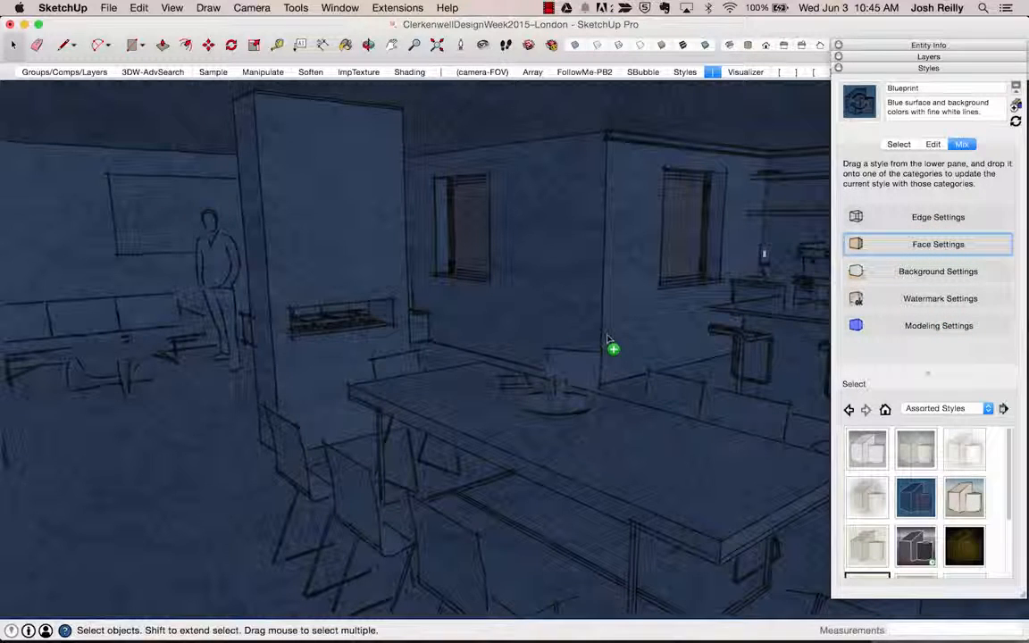
click(862, 104)
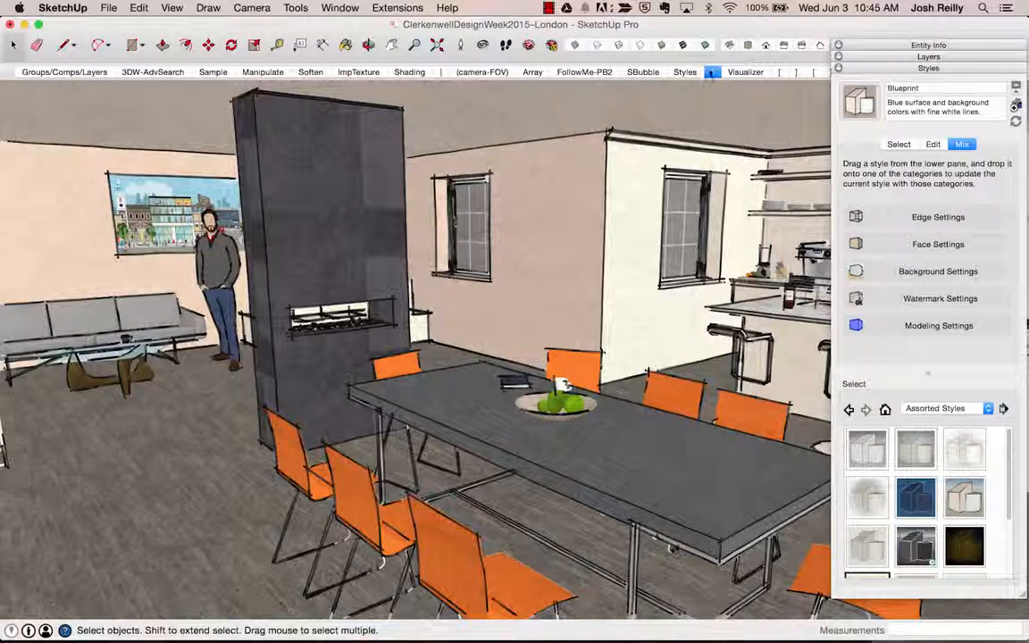
right_click(712, 73)
click(751, 125)
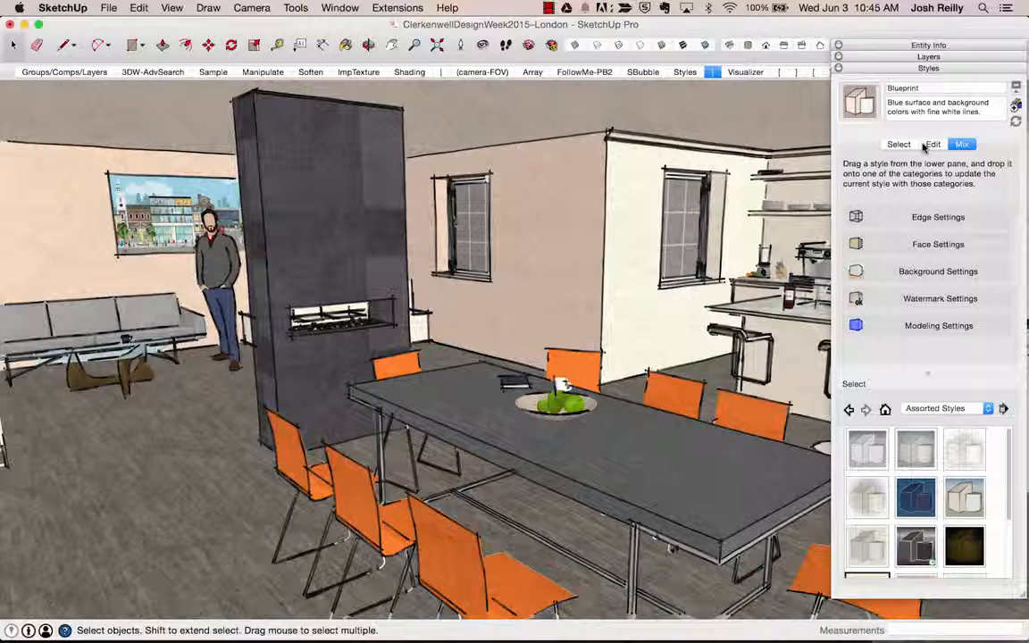
Collapse the Styles window and activate the Visualizer scene
click(928, 68)
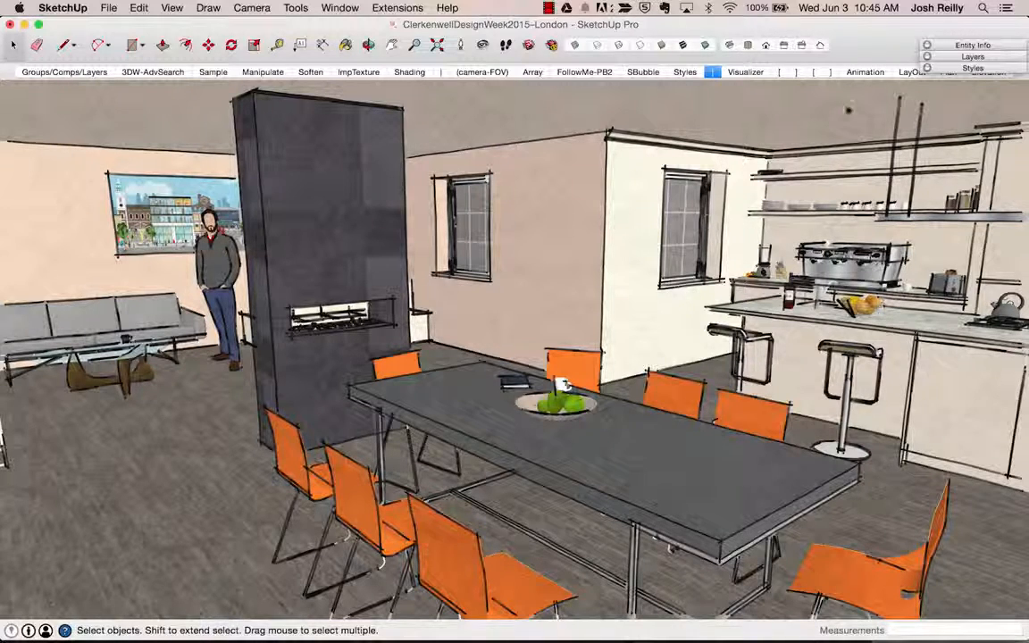
click(746, 72)
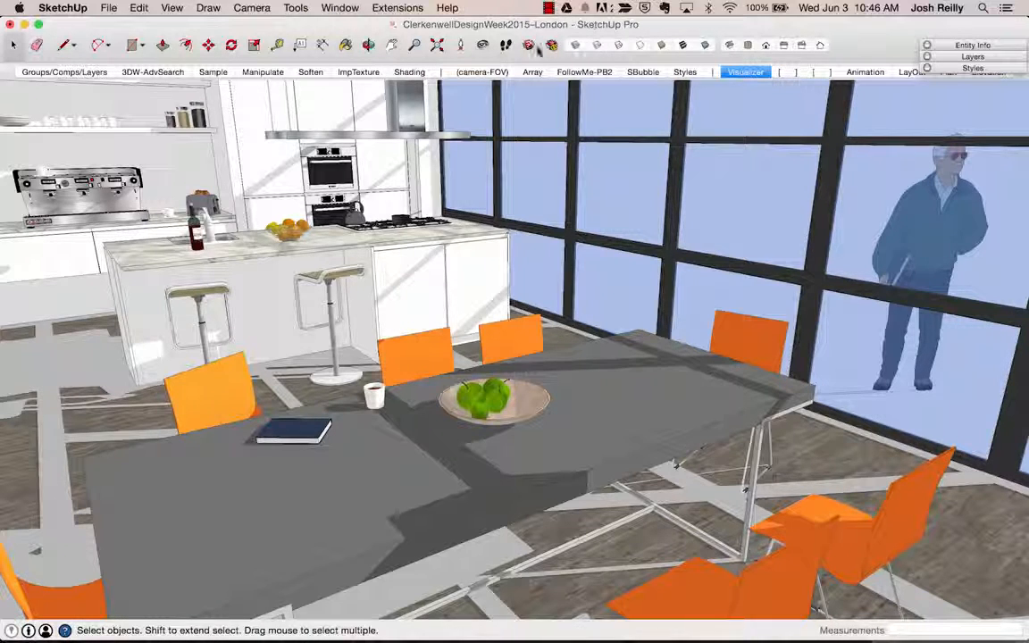
Search the Extension Warehouse for "visualizer", view the Visualizer for SketchUp page and close the warehouse
click(493, 43)
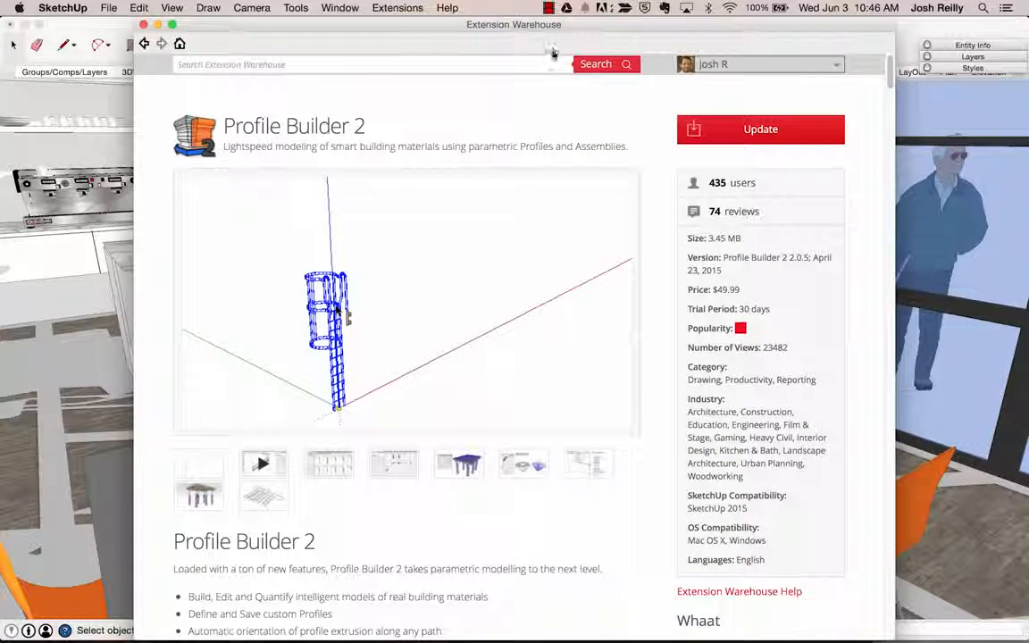
click(368, 64)
text(visualizer)
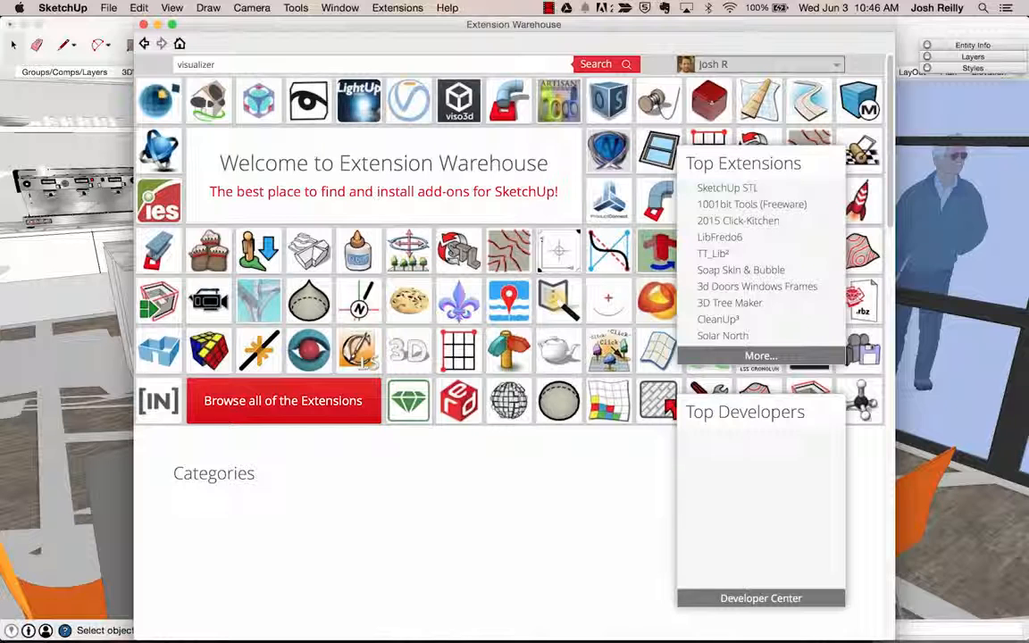
key(Return)
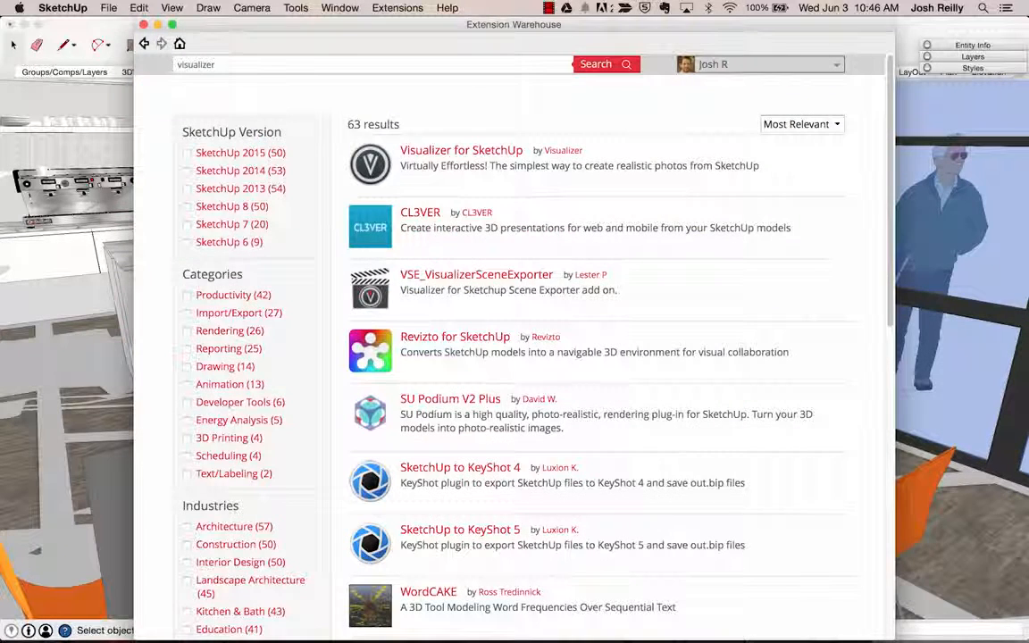
click(465, 154)
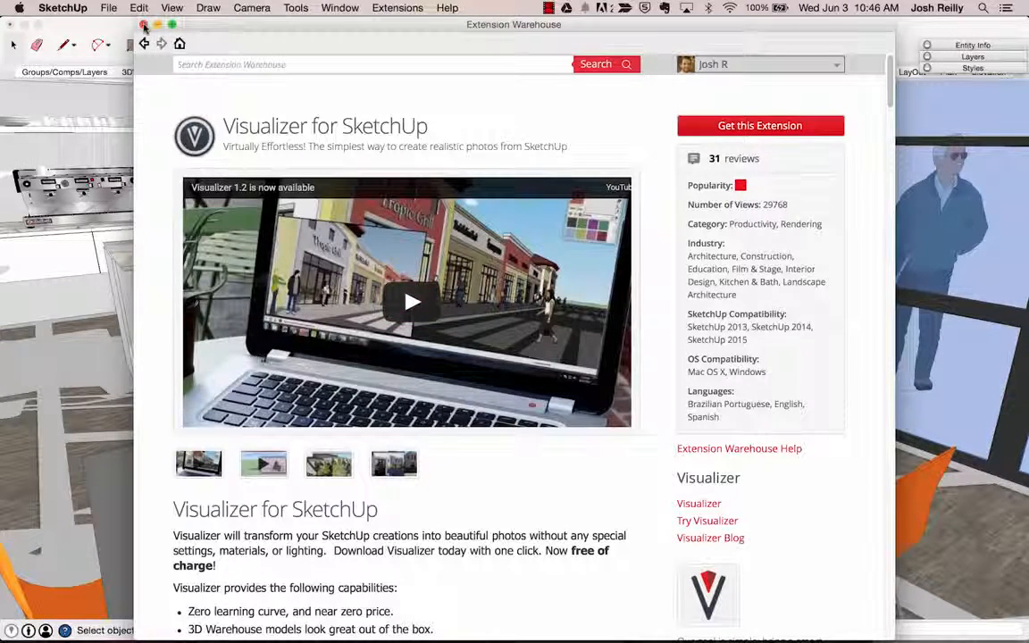
click(144, 25)
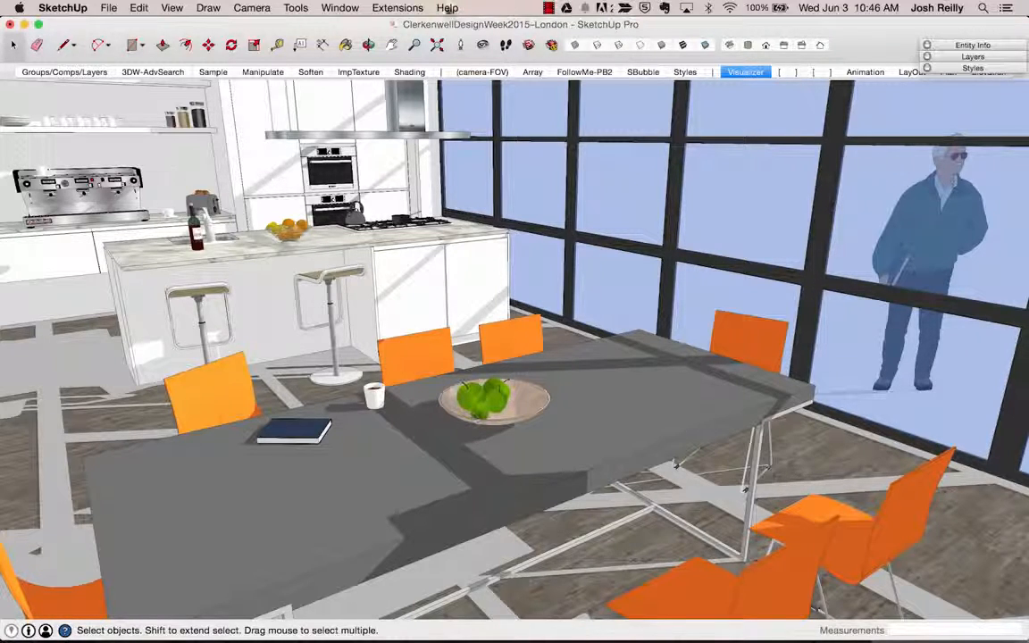
Start the Visualizer extension to render the kitchen and dining view, and zoom in on the table
click(398, 8)
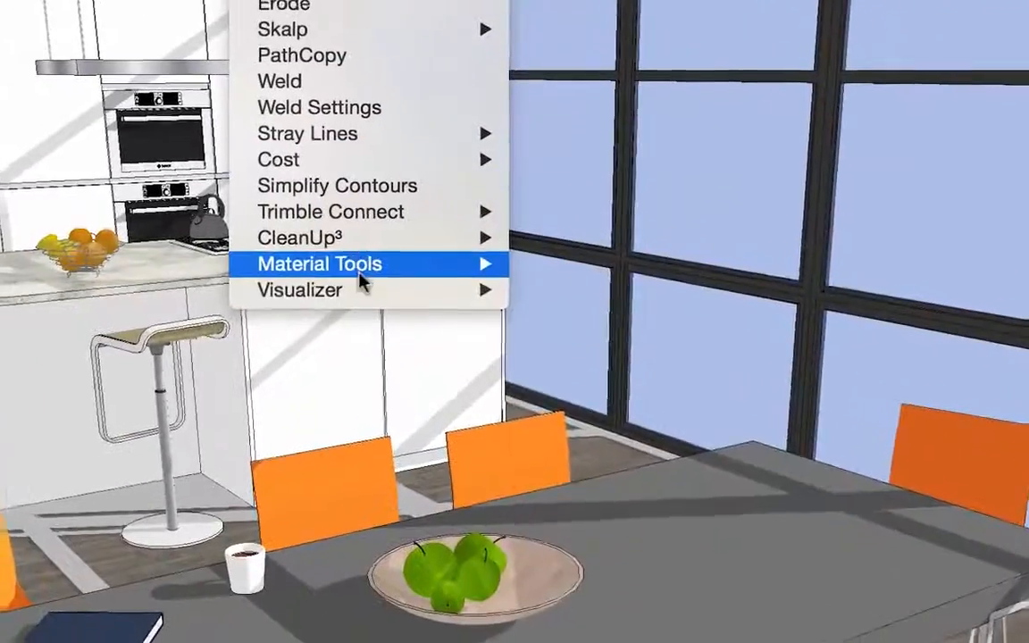
mouse_move(431, 258)
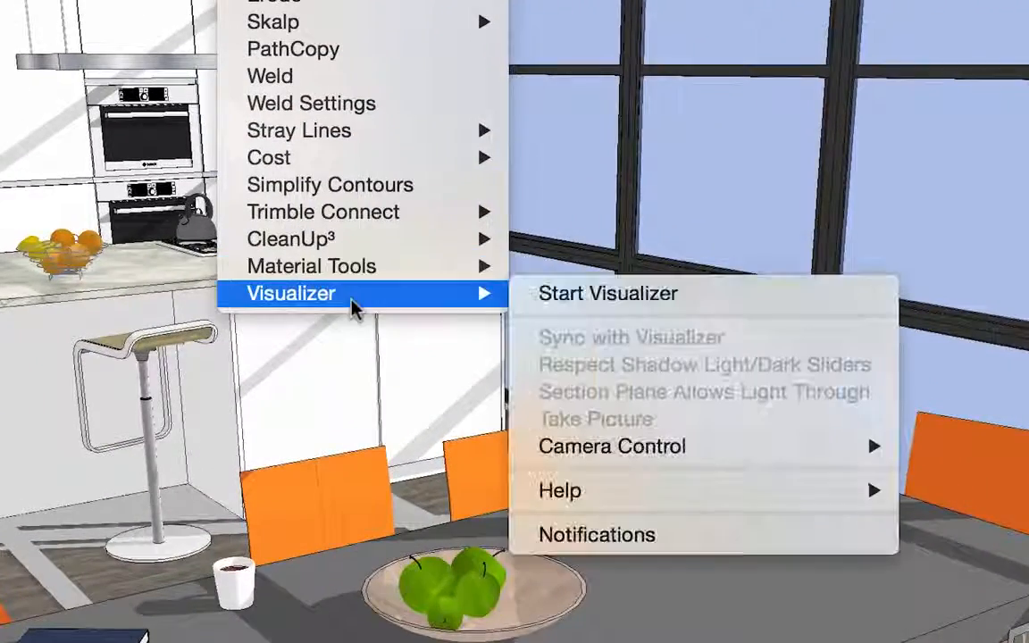
click(612, 294)
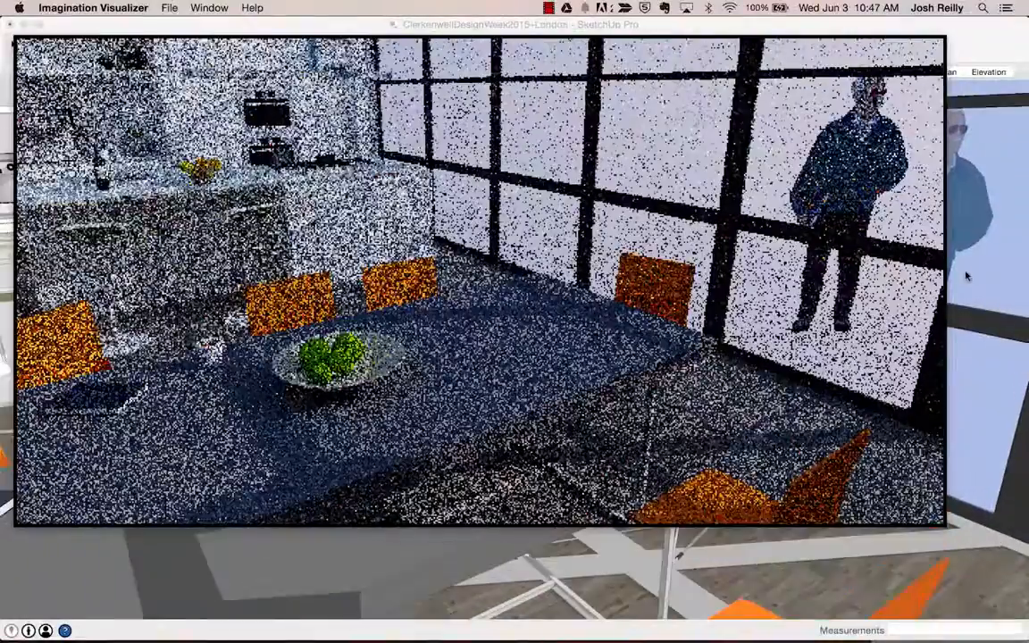
scroll(686, 230, up, 3)
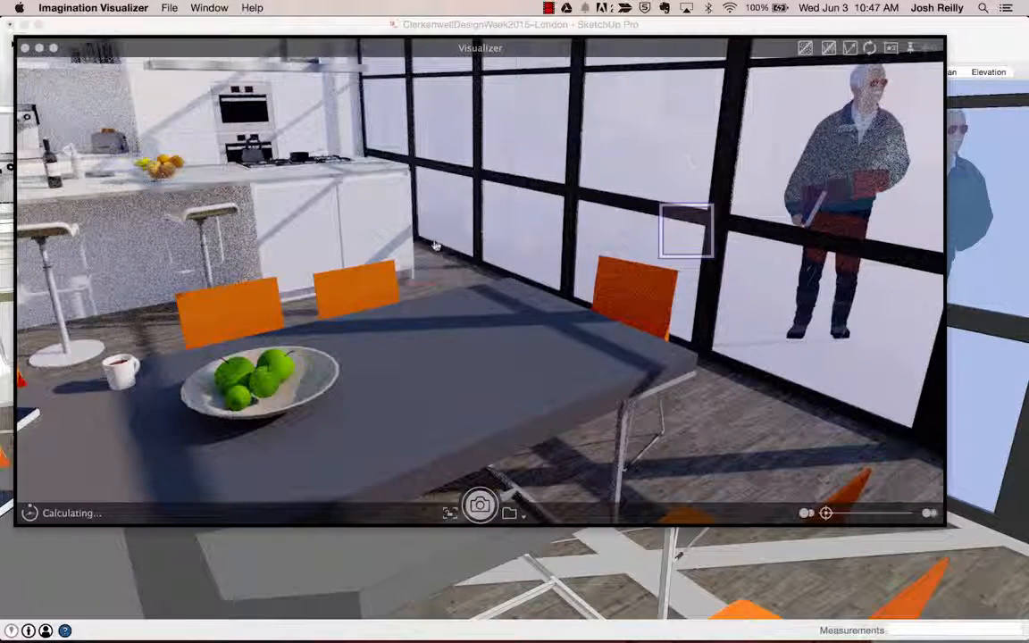
Switch to Preview to examine the finished render Visualizer_2.png, and close the image
key(super+Tab)
key(super+Tab)
key(super+Tab)
key(super+Tab)
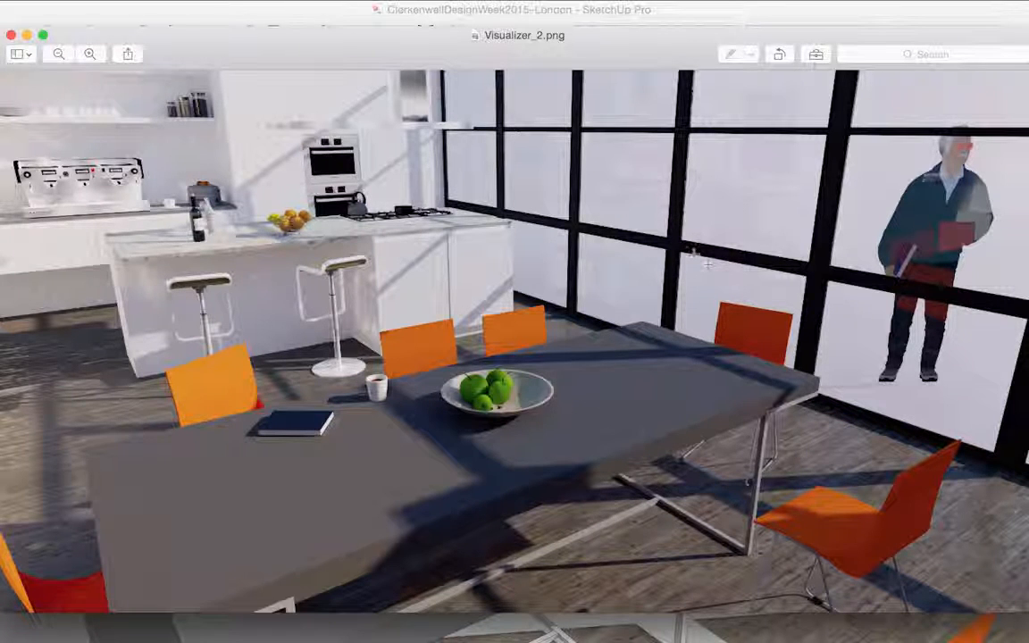
click(19, 39)
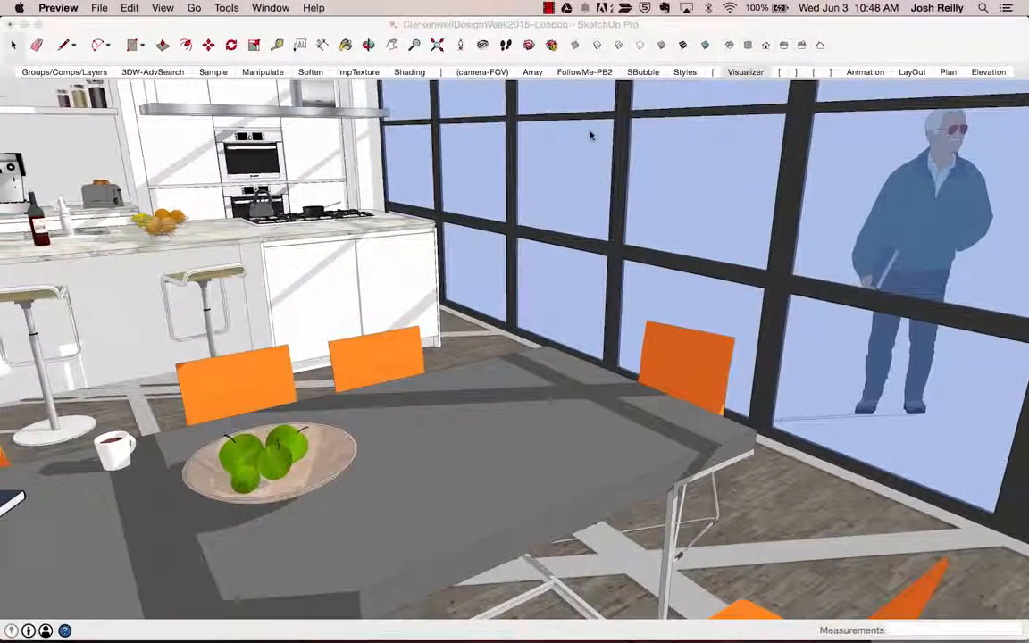
Go through the four exterior scenes that follow Visualizer to compare the loft with its walls and its window wall cut away
click(775, 72)
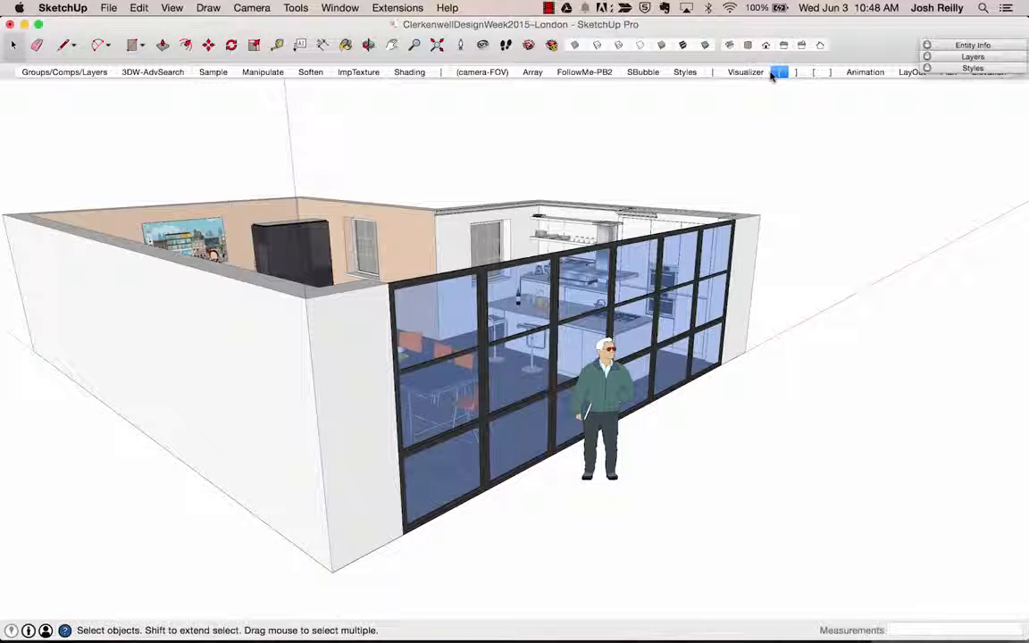
click(795, 74)
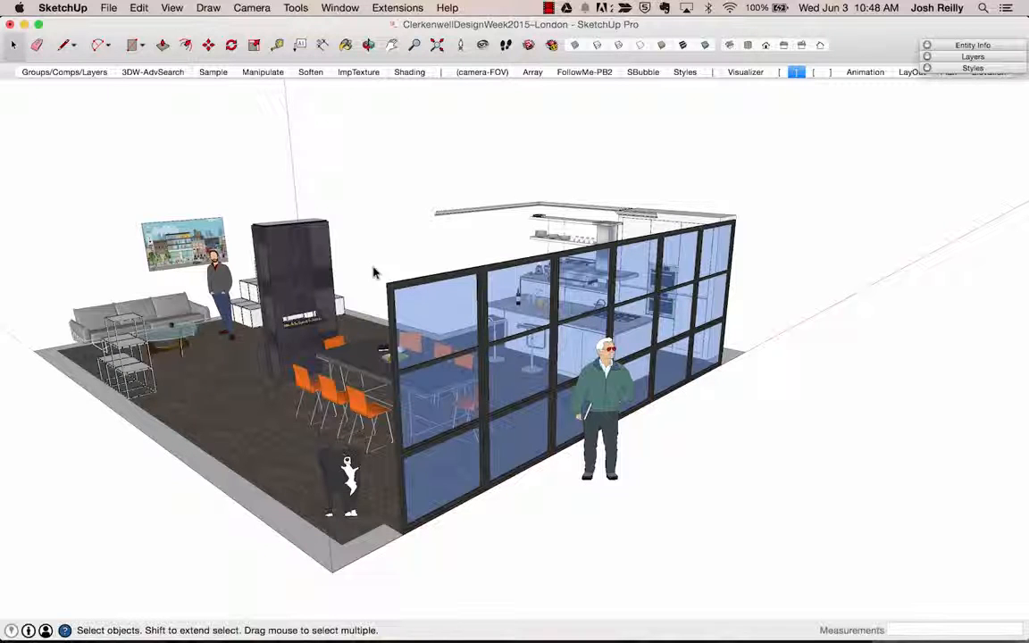
click(813, 72)
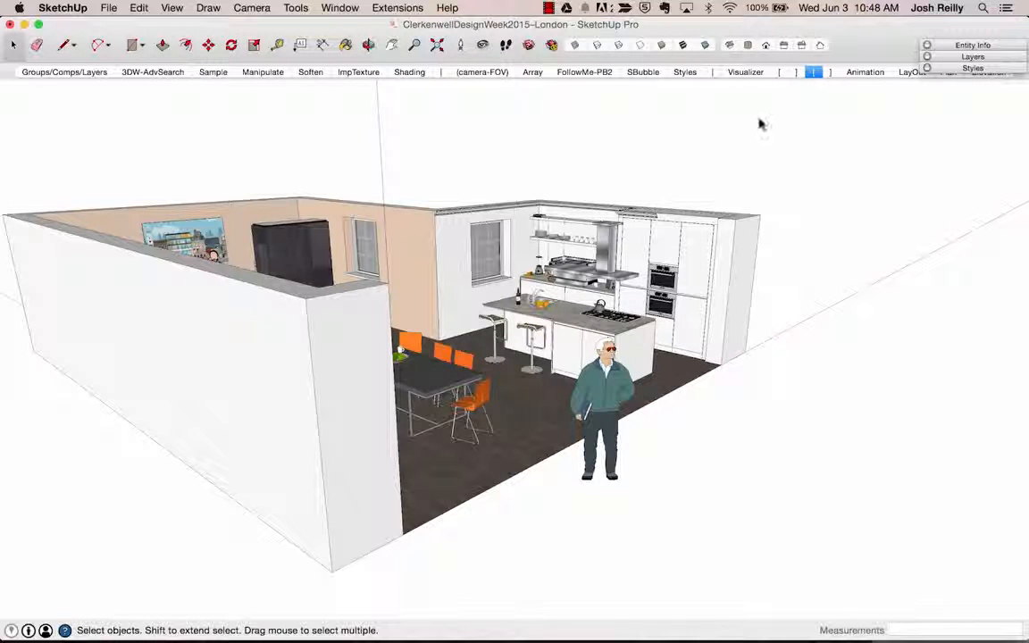
click(830, 74)
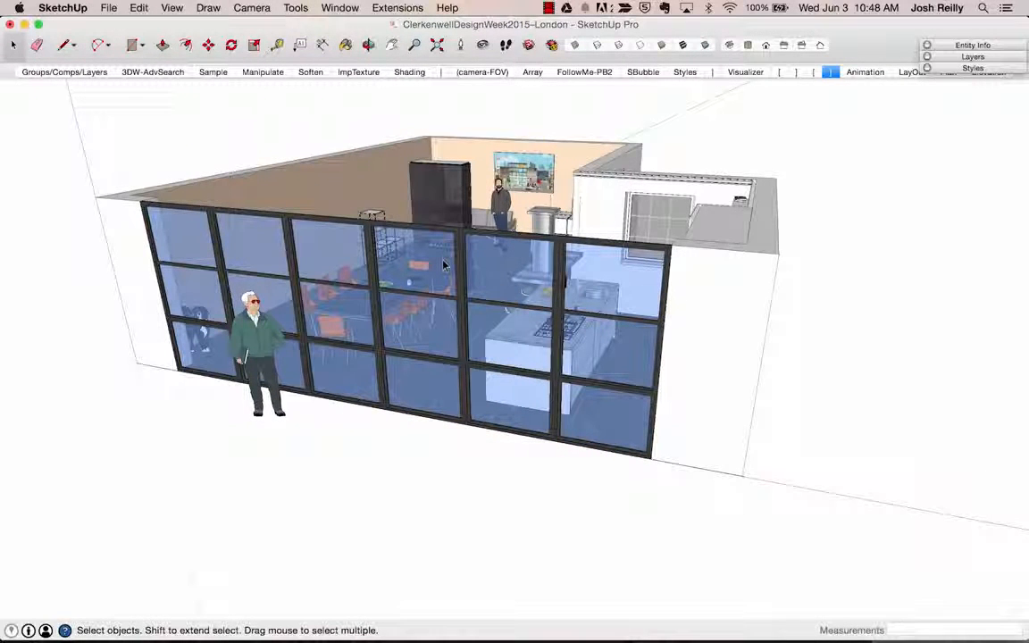
Show the section planes, open the window wall group for editing and check the Active Cut option of its second section plane
click(171, 8)
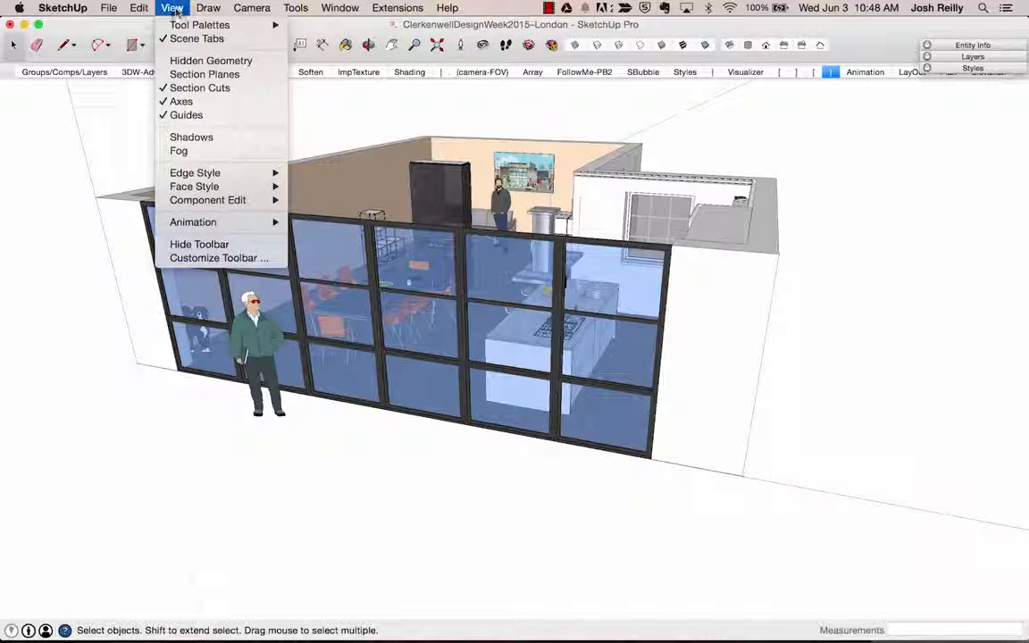
click(216, 75)
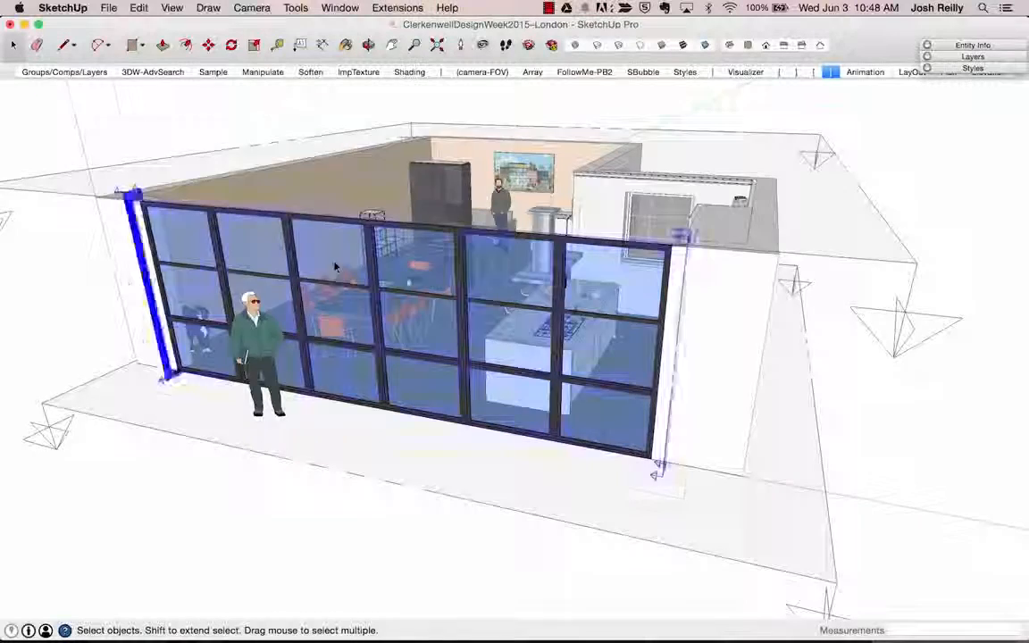
double_click(253, 280)
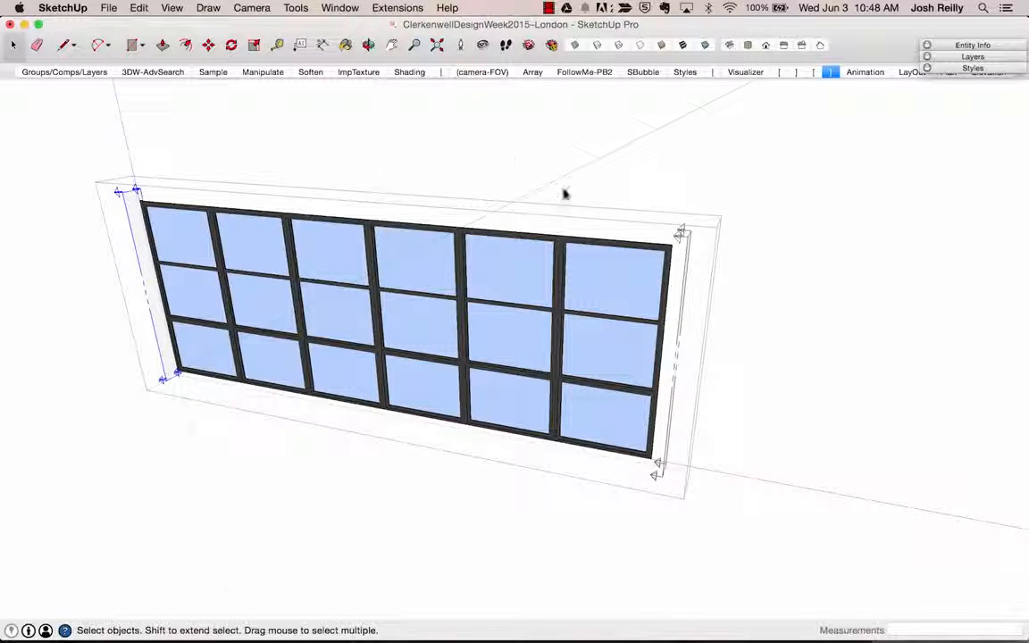
click(679, 268)
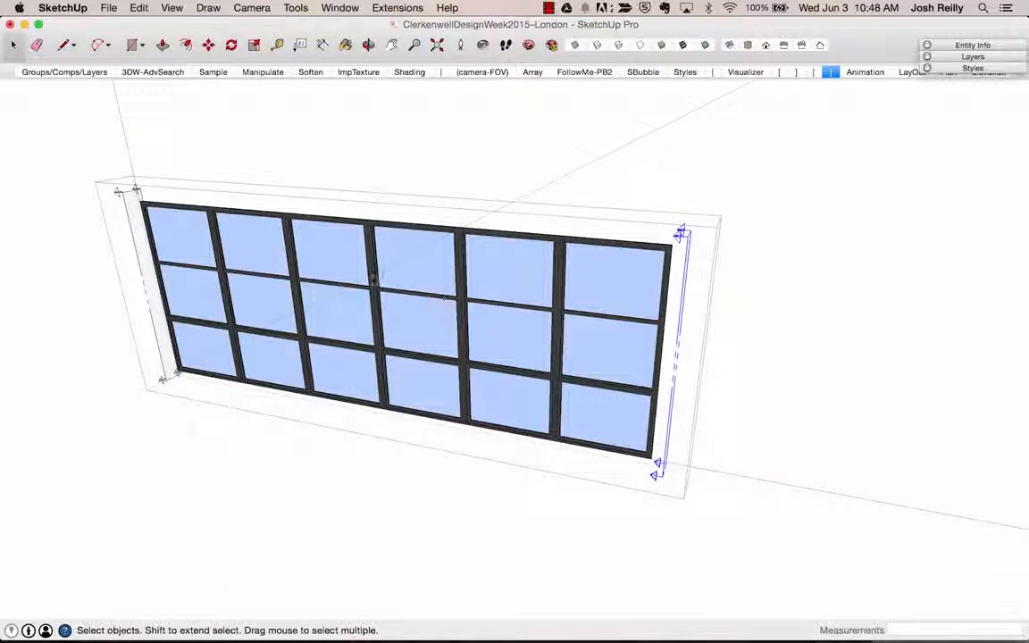
right_click(698, 238)
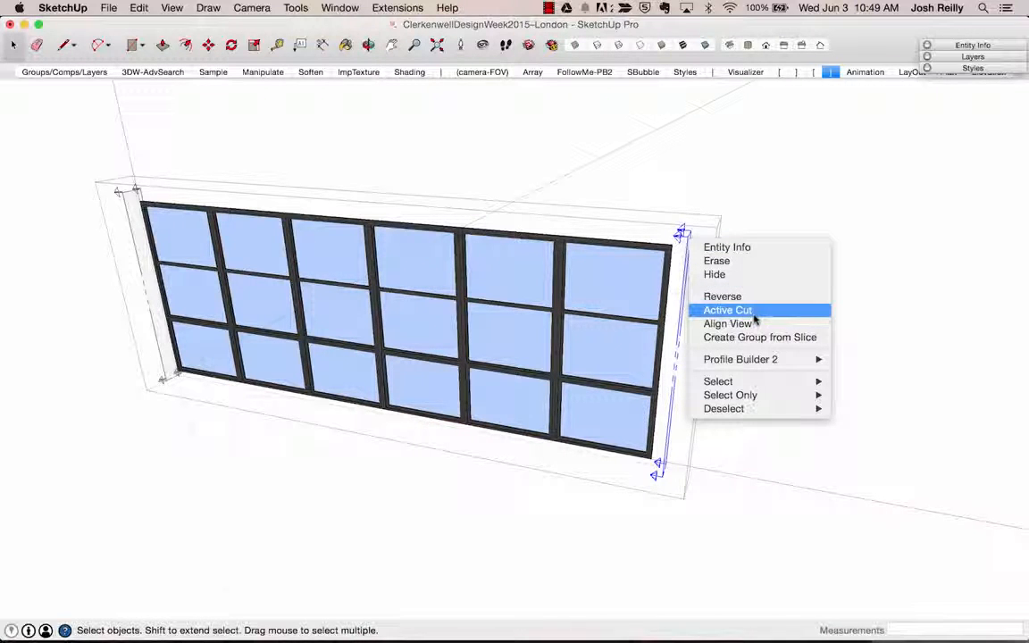
click(666, 233)
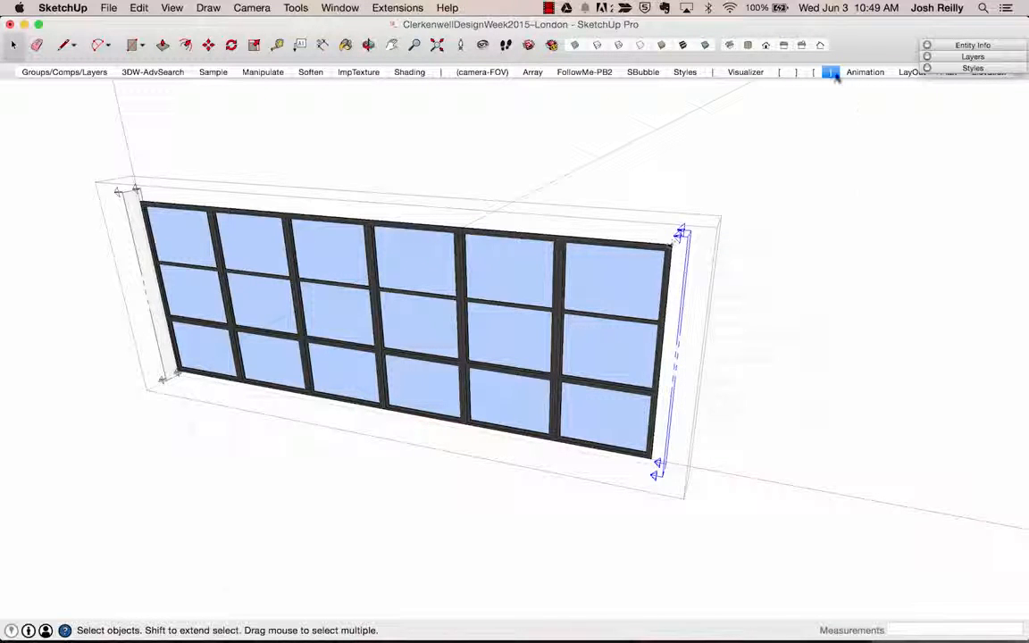
Leave the window wall group and hide the section planes in the loft model
click(802, 131)
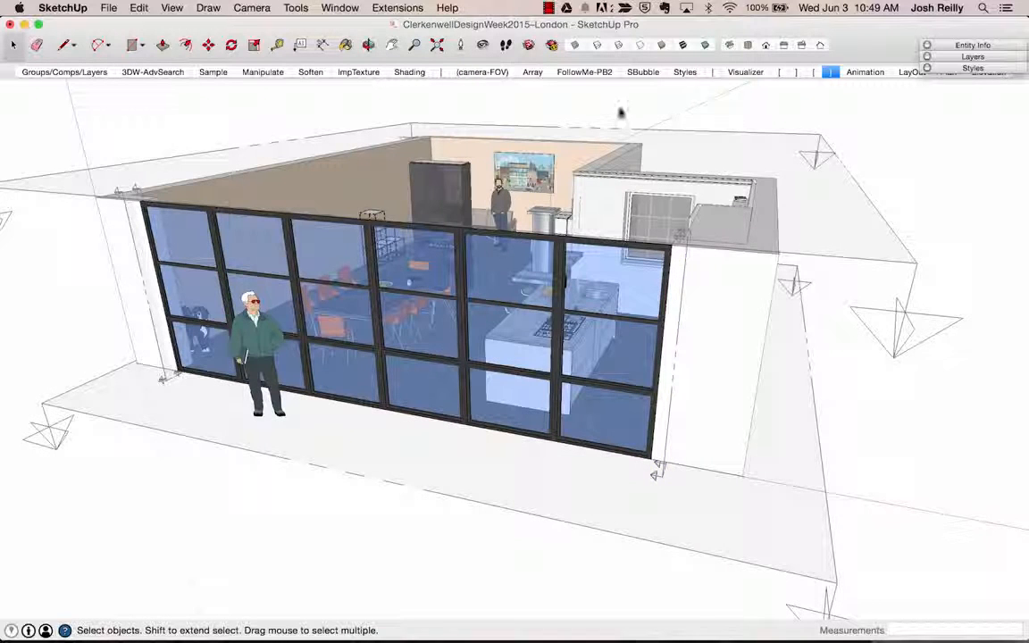
click(171, 8)
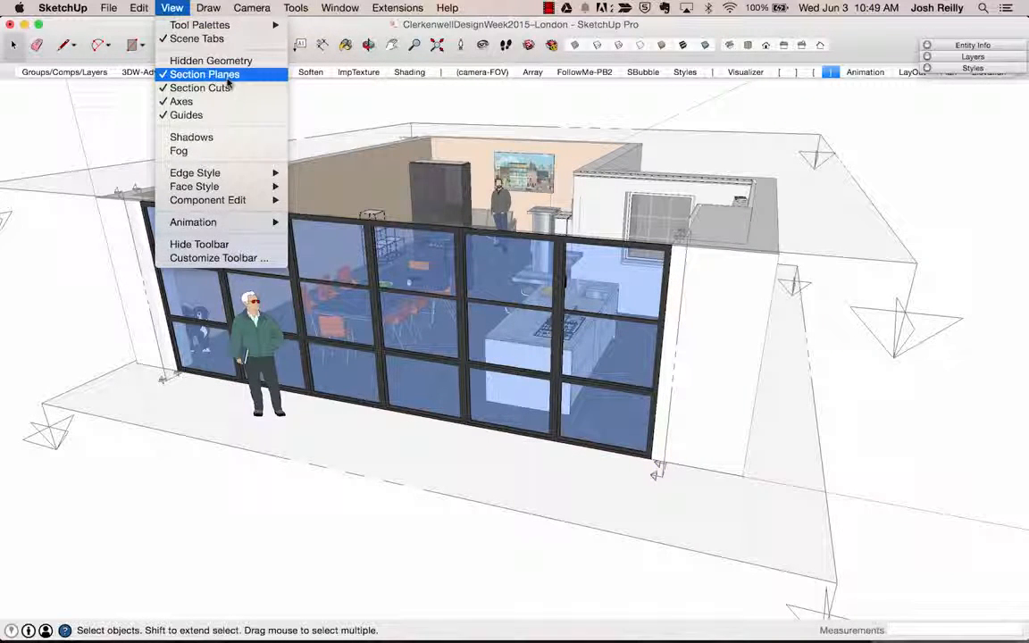
click(216, 75)
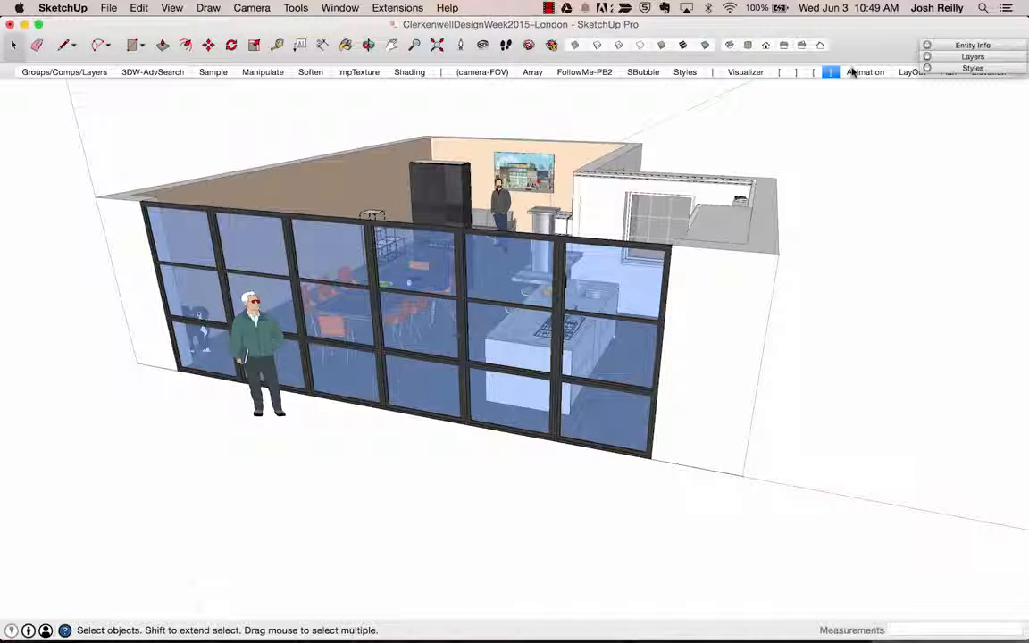
Recall the first exterior scene after Visualizer, play the scene animation to preview the transitions, and return to that first scene
click(778, 72)
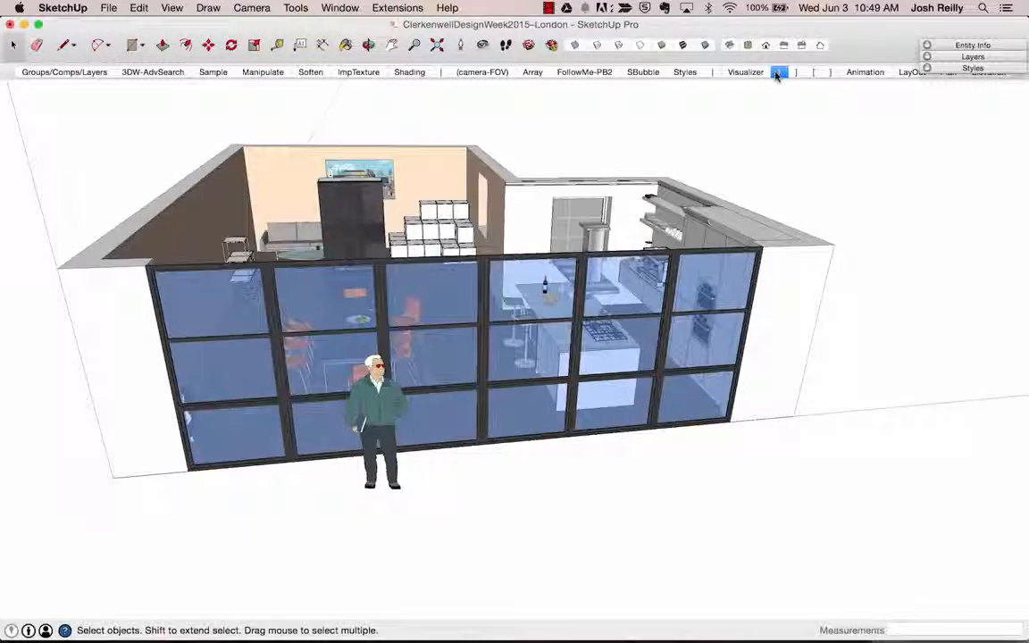
right_click(778, 74)
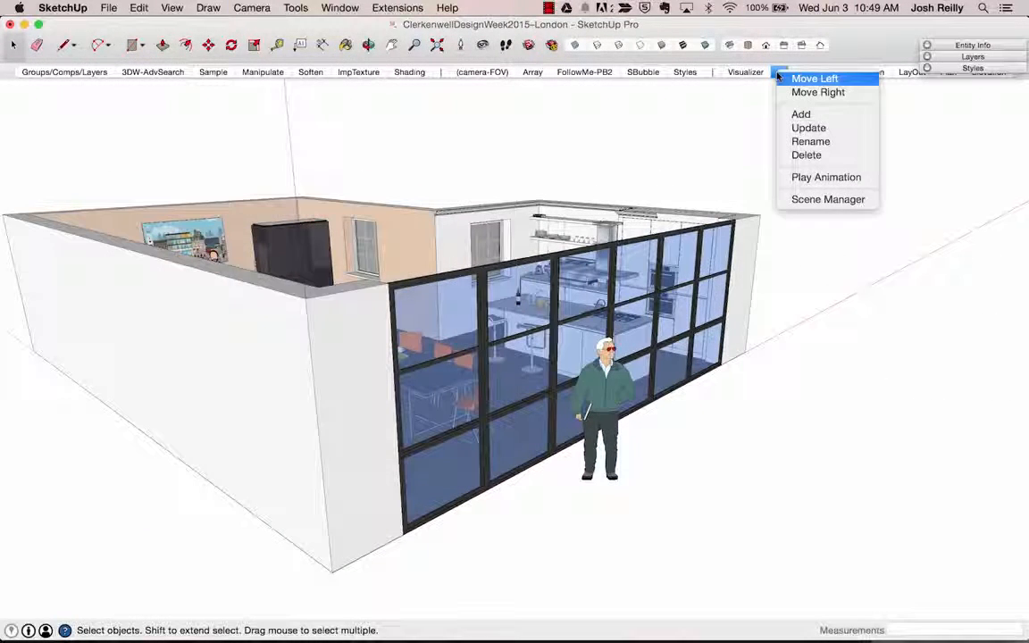
click(820, 177)
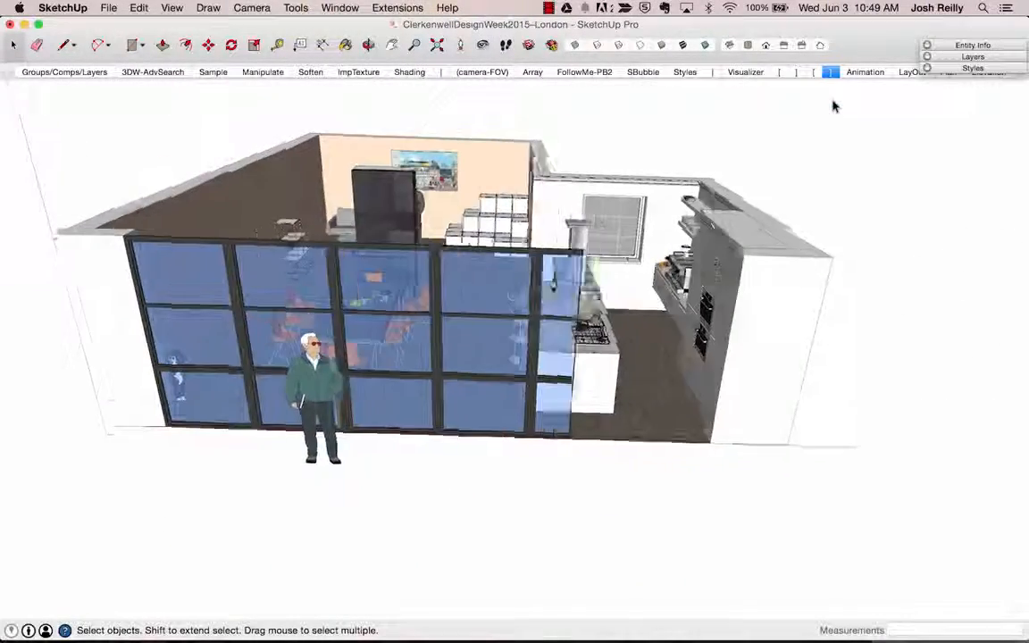
click(782, 73)
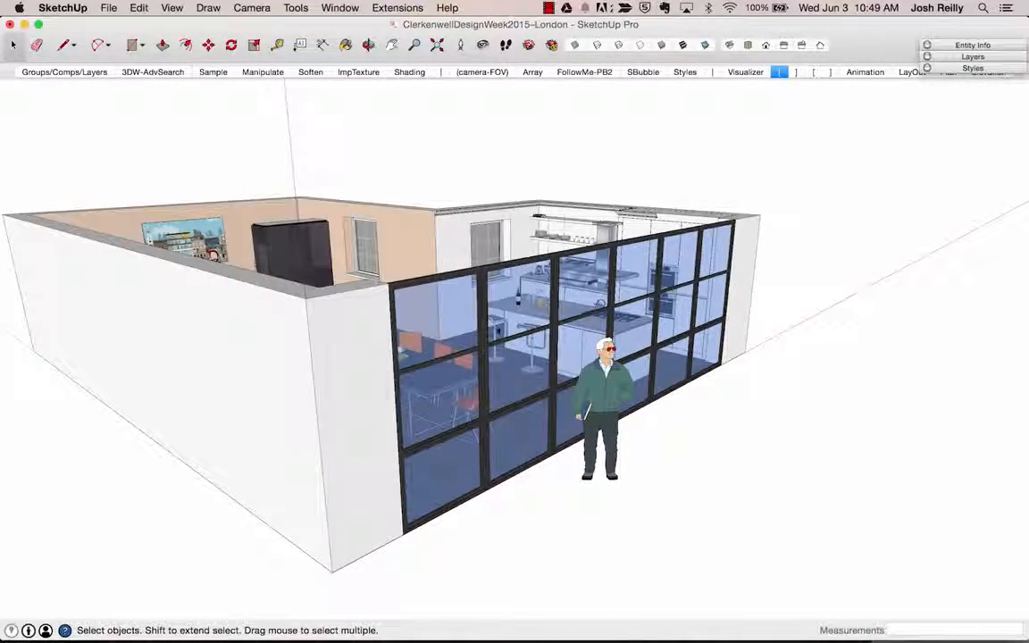
Check the scene transition and slide delay times in the model's Animation settings, and close the settings
click(339, 8)
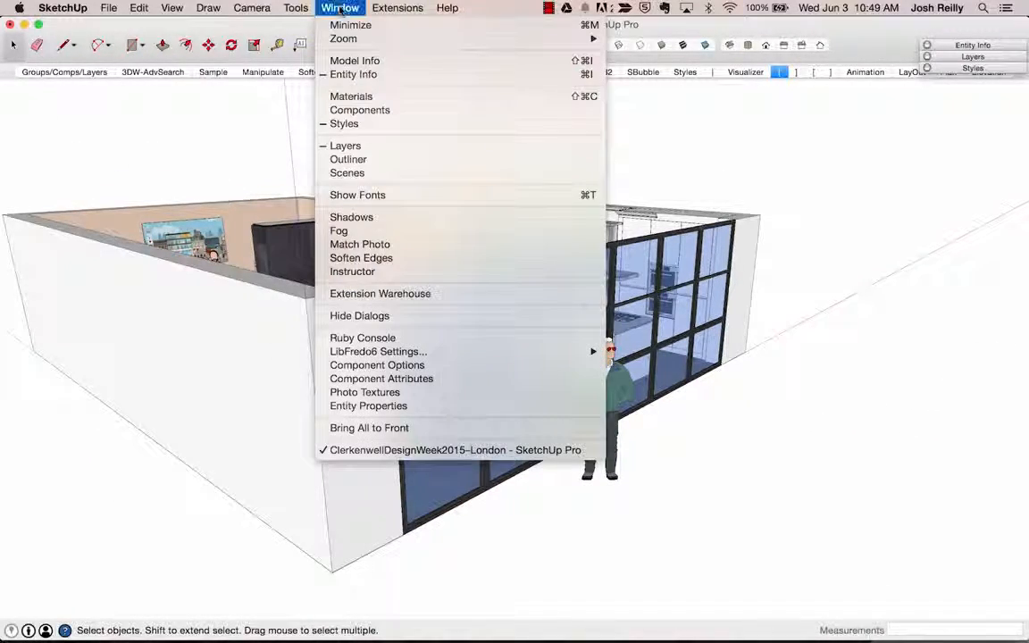
click(355, 61)
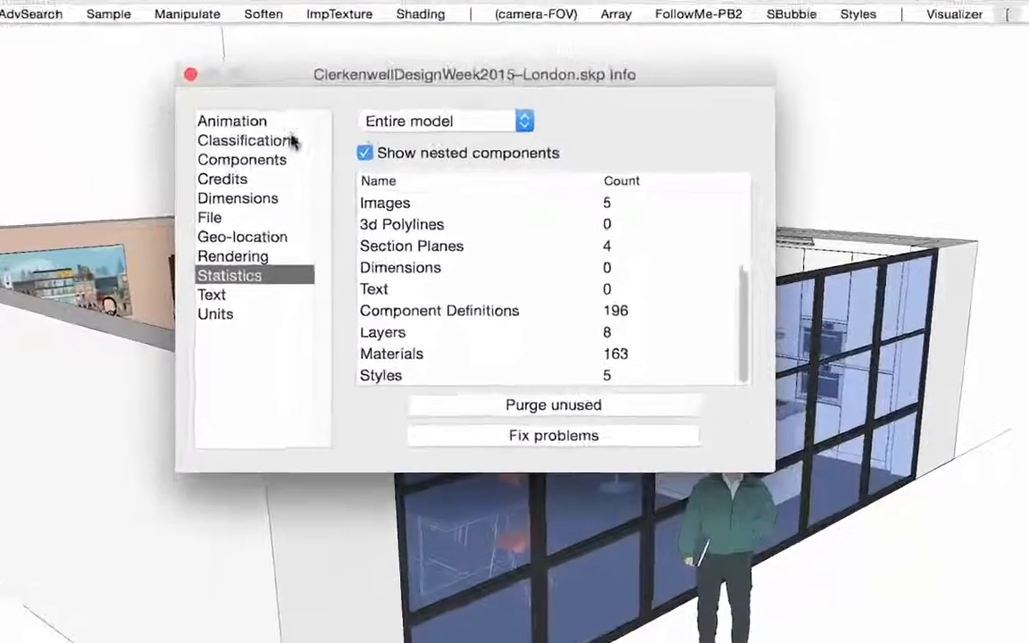
click(234, 122)
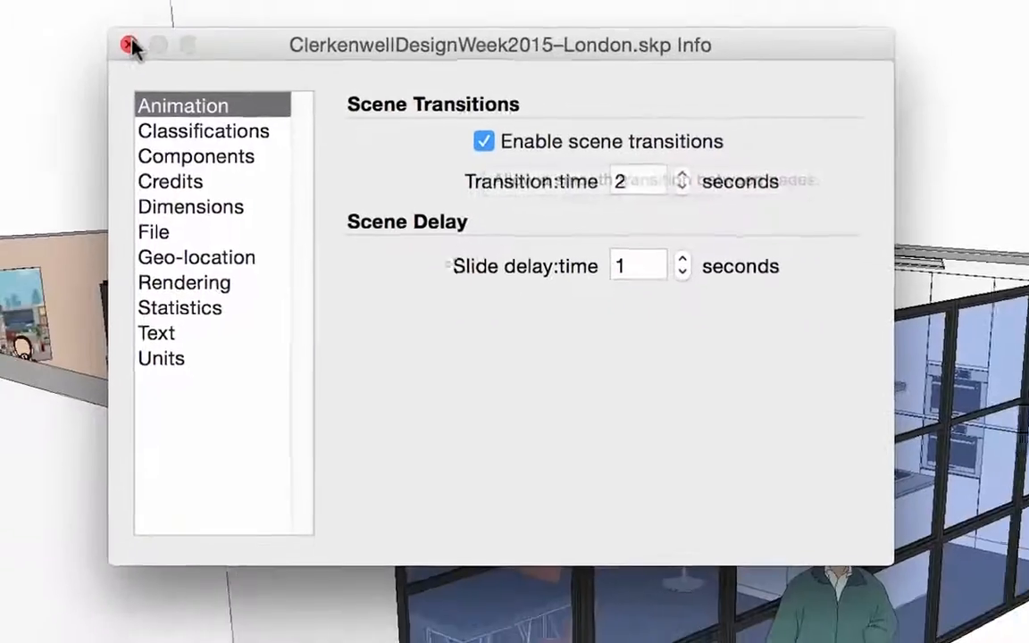
click(79, 20)
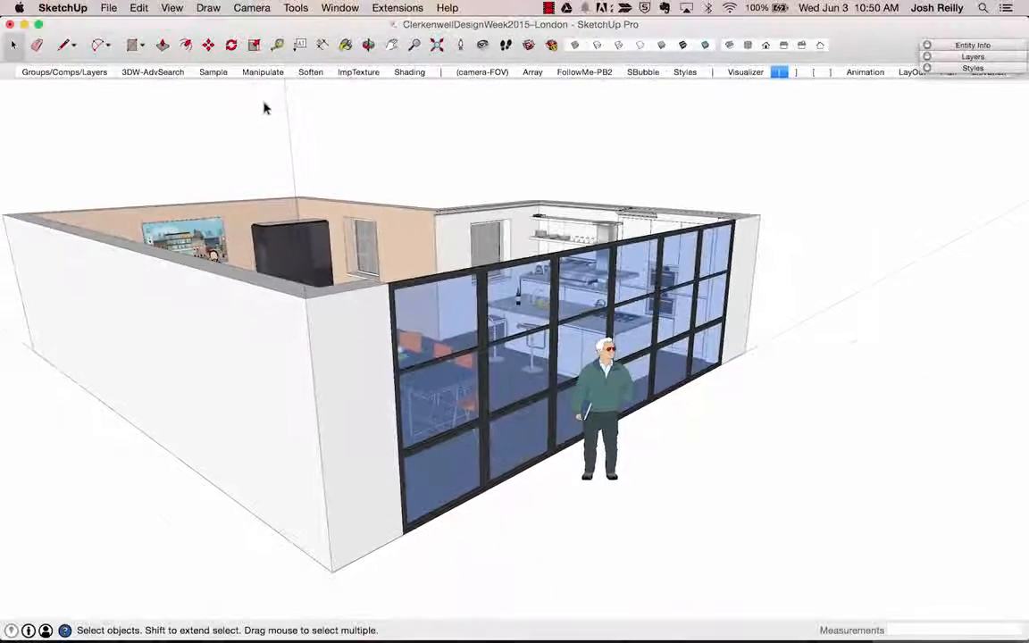
Review the available formats and the H.264 (*.mp4) options for exporting the scene animation as video, and cancel without exporting
click(108, 8)
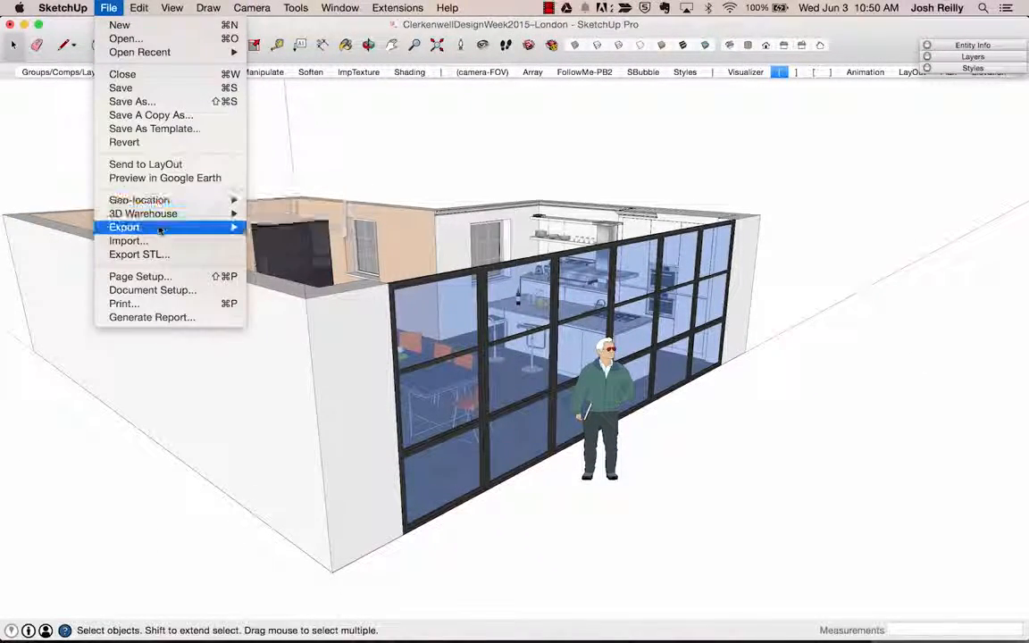
mouse_move(161, 230)
click(288, 268)
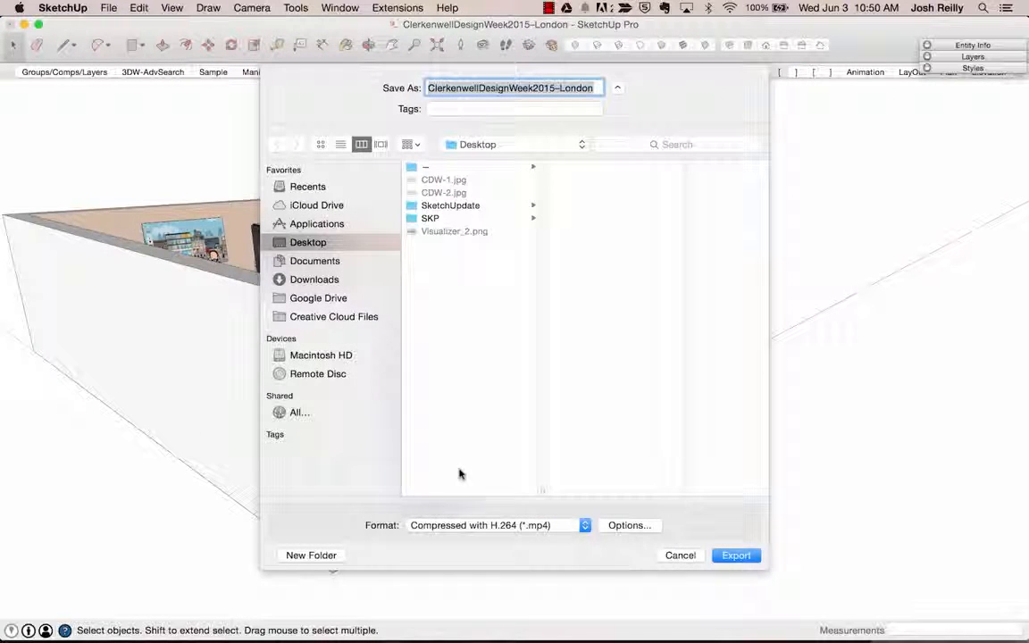
click(433, 526)
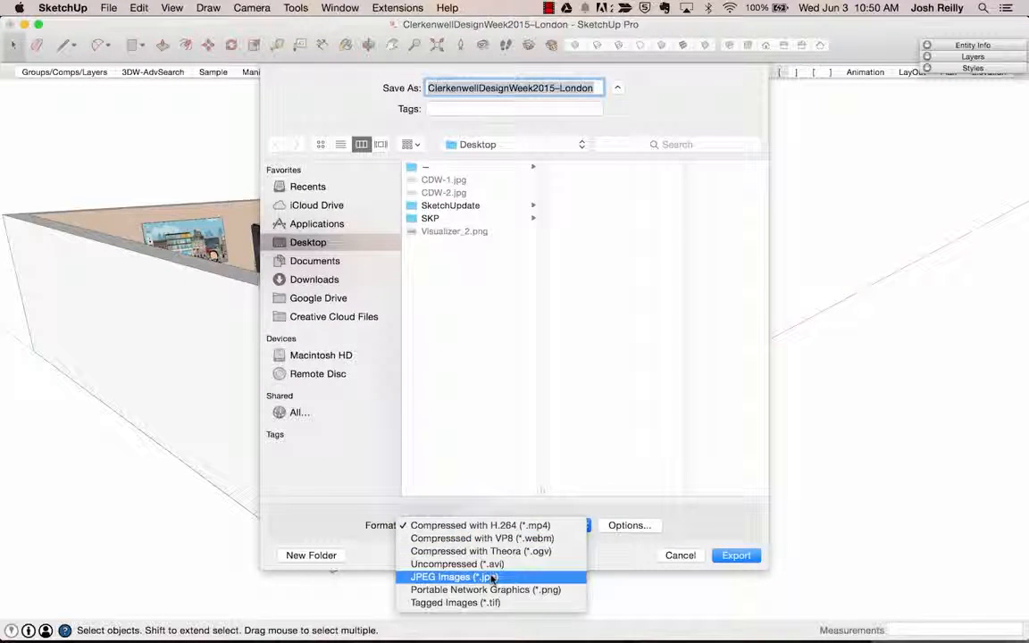
click(531, 526)
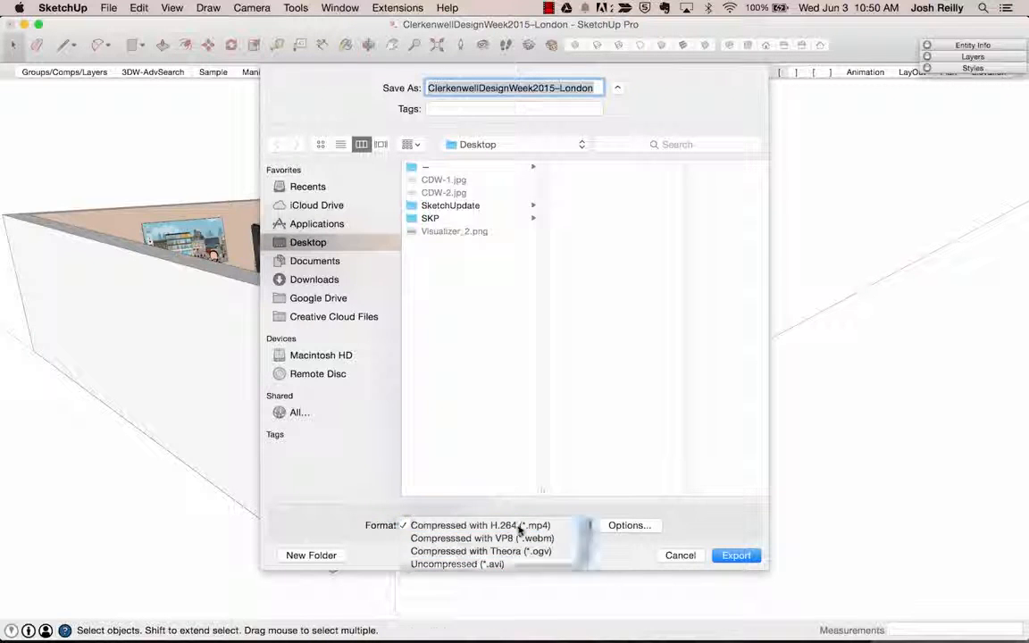
click(626, 527)
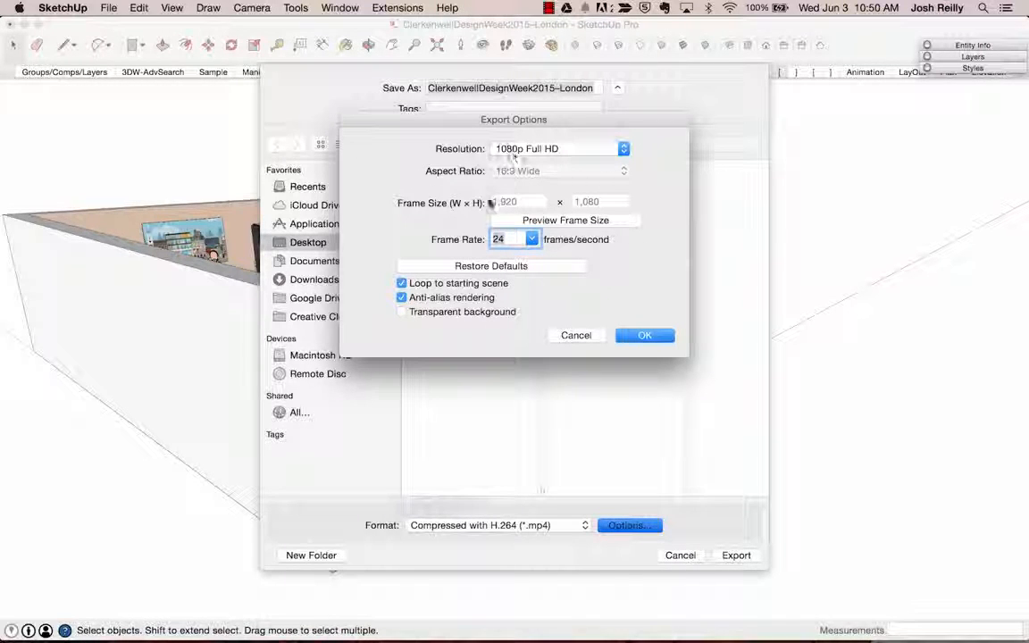
click(577, 335)
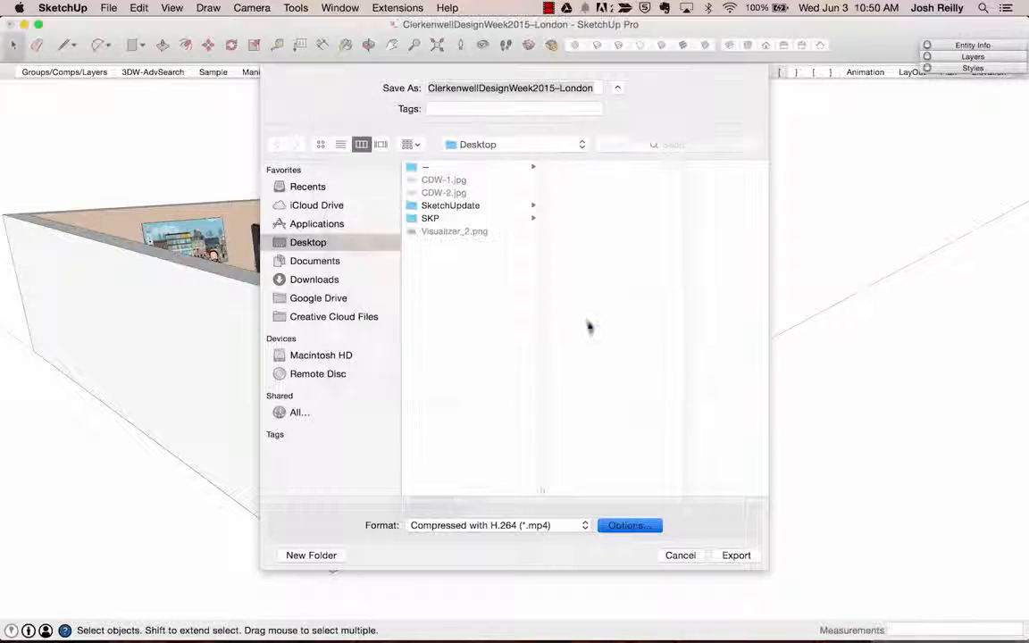
click(679, 555)
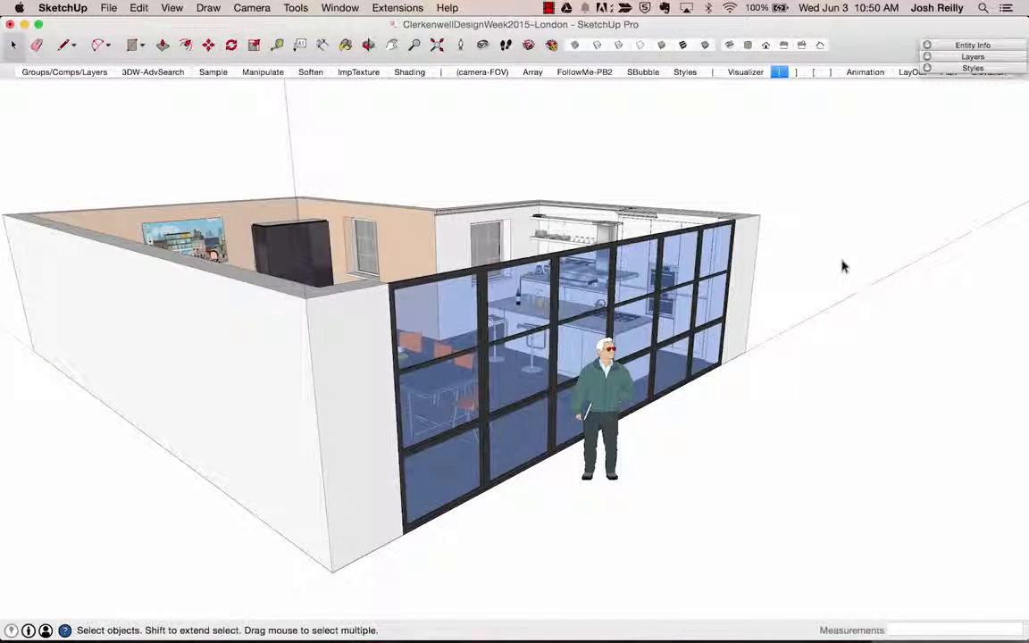
Go through the Animation, LayOut, Plan and Elevation scenes, and return to the Plan scene
click(863, 73)
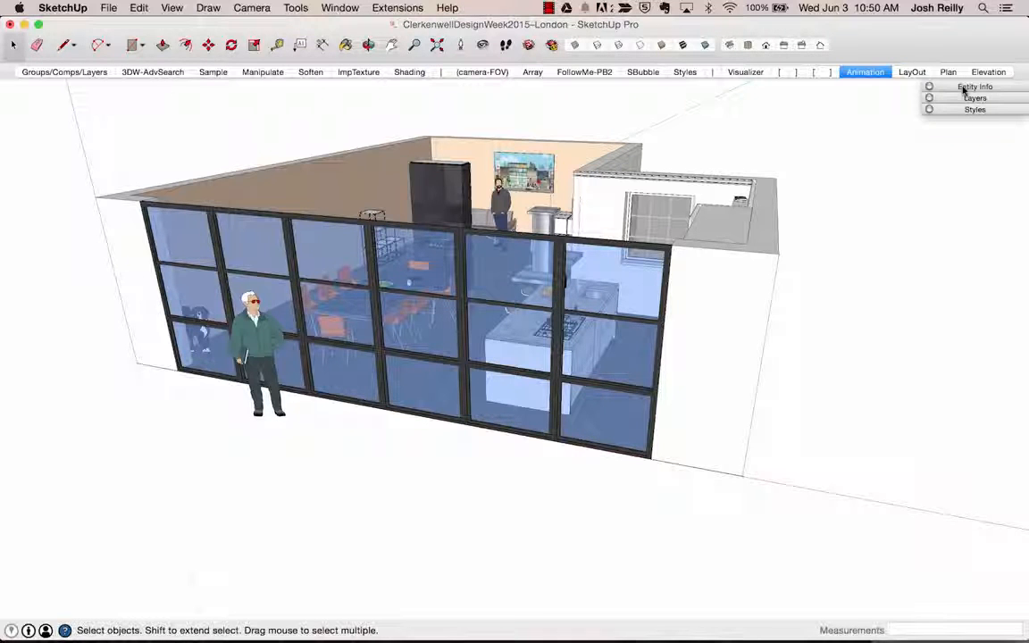
click(912, 71)
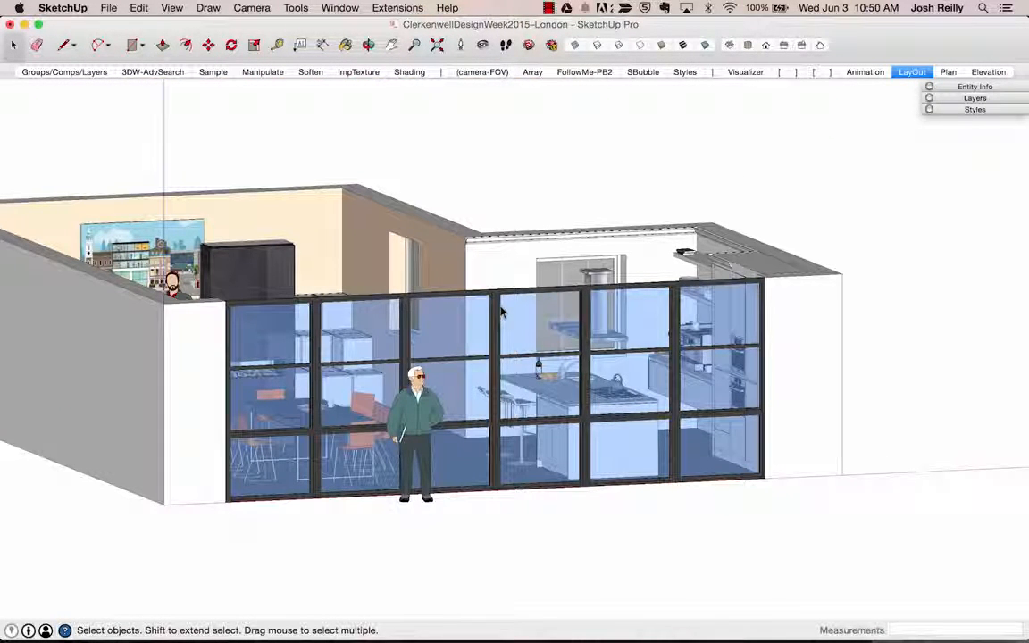
click(949, 72)
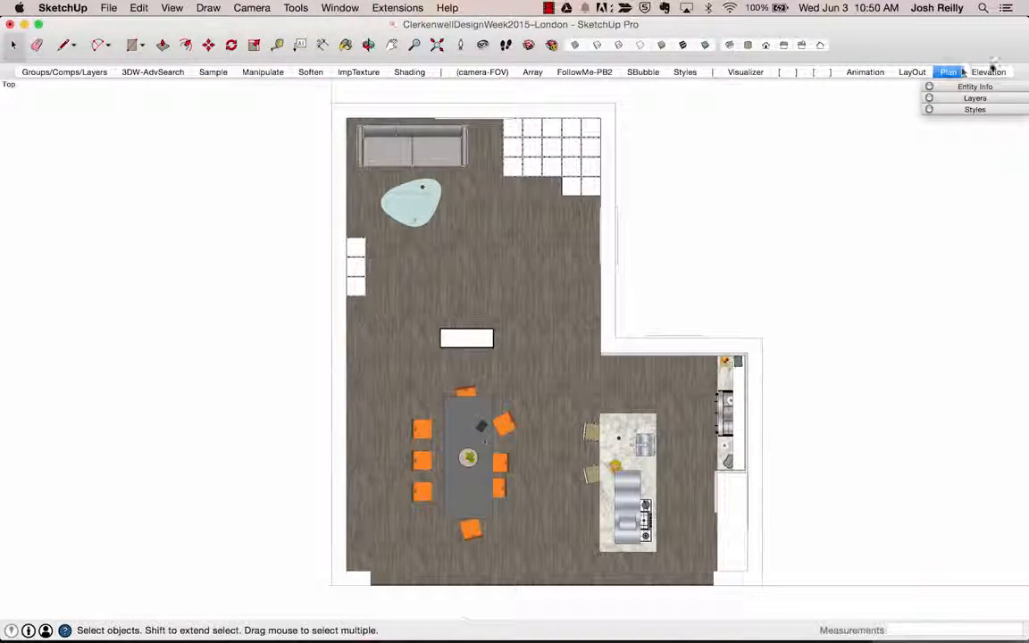
click(987, 72)
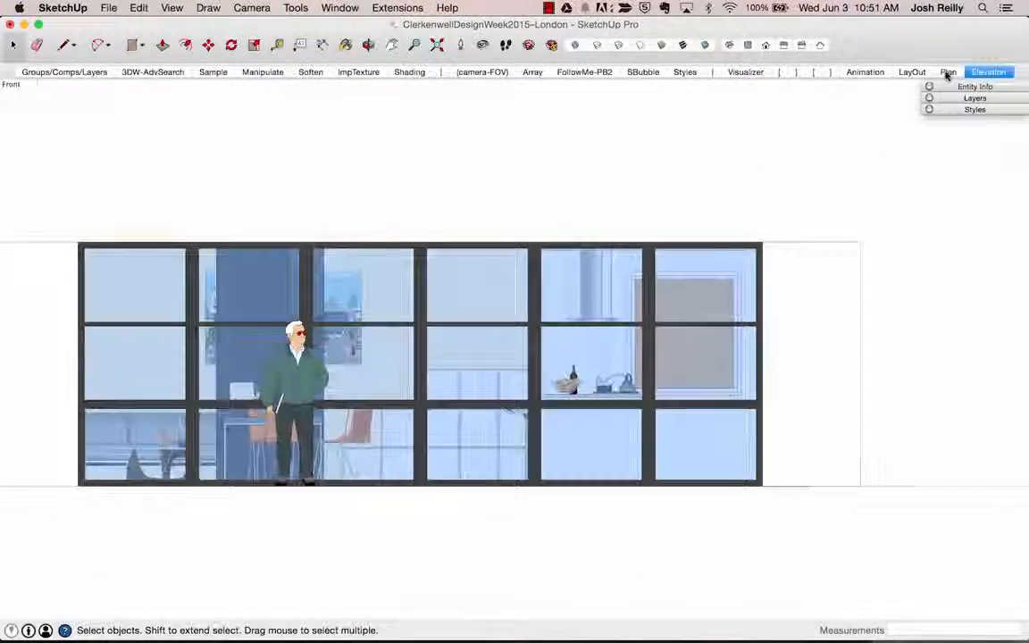
click(948, 72)
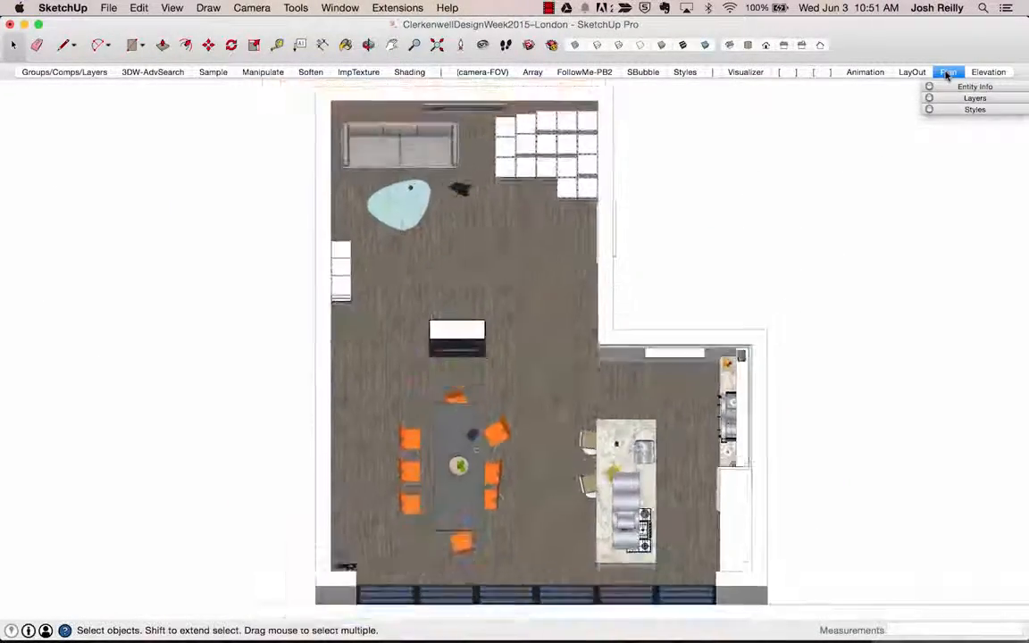
Switch the Plan scene's camera to Perspective to compare the views, and set it back to Parallel Projection
click(254, 8)
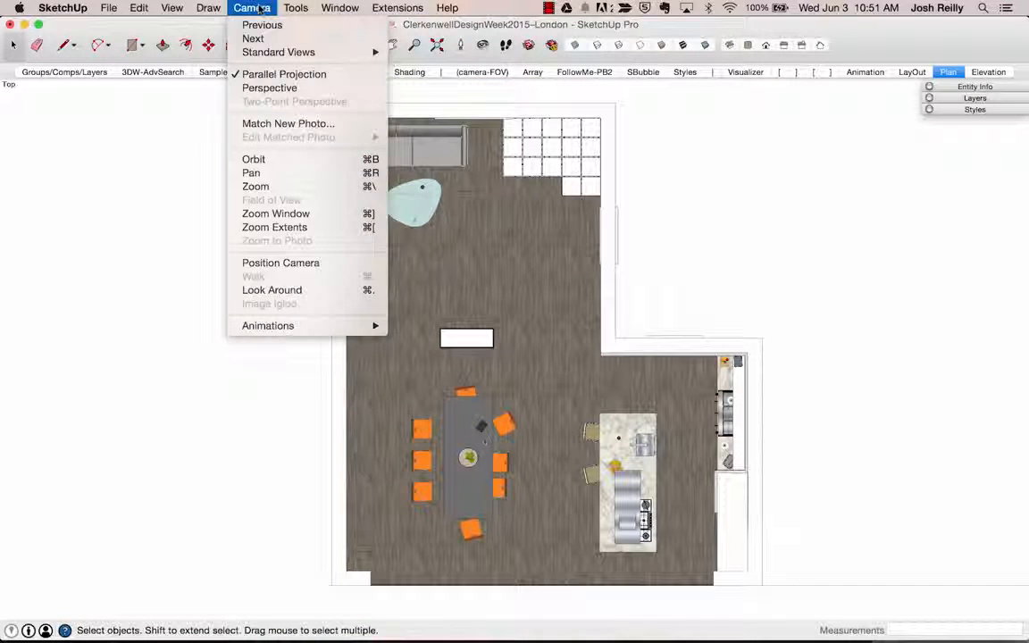
click(270, 88)
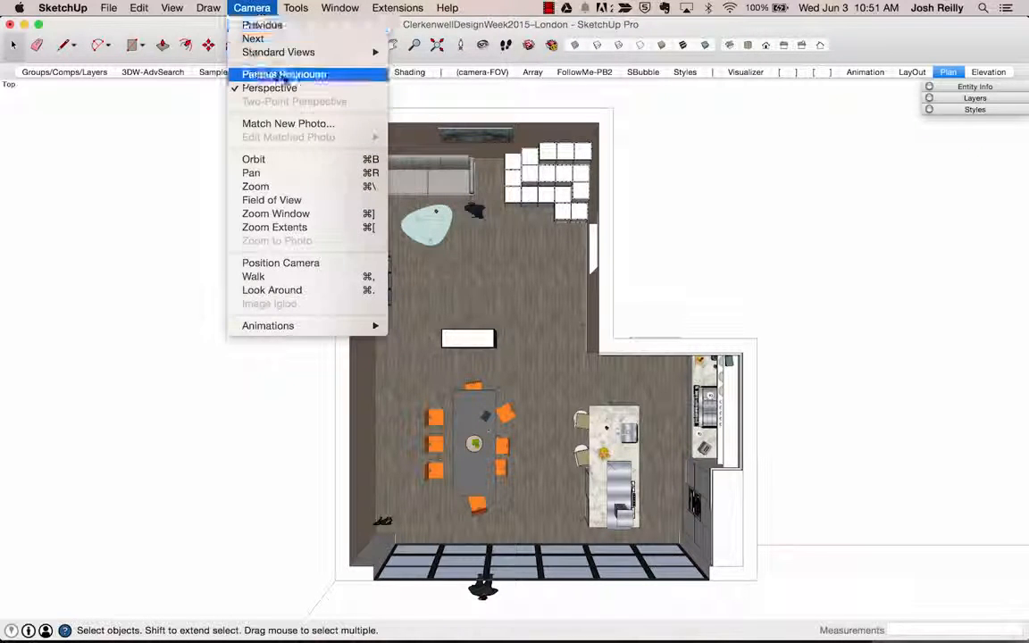
click(272, 74)
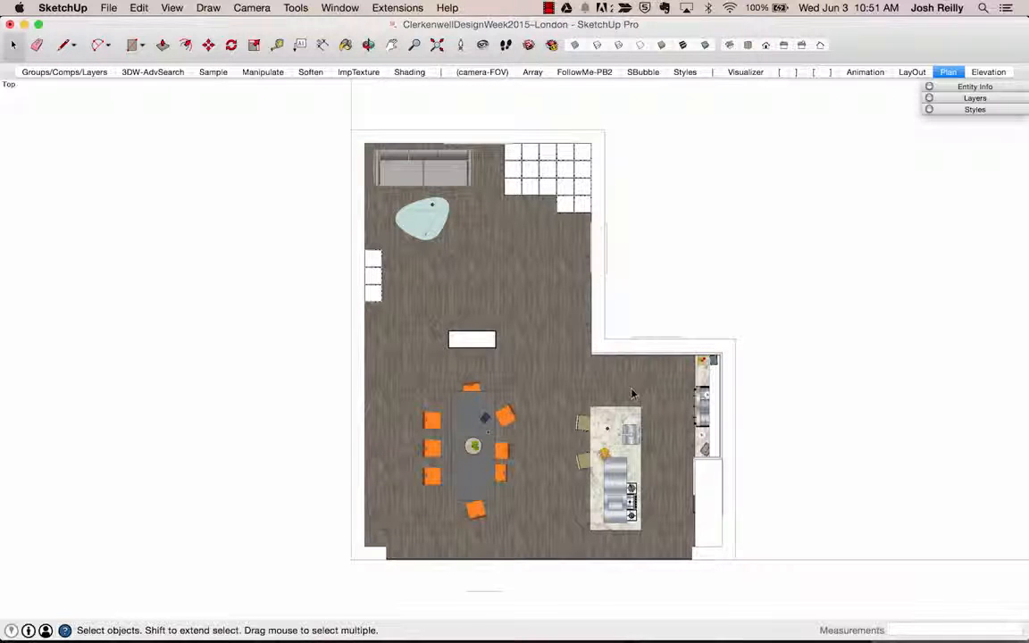
Recall the Elevation scene and go through the top, front, right, back and left standard views of the loft
click(1001, 71)
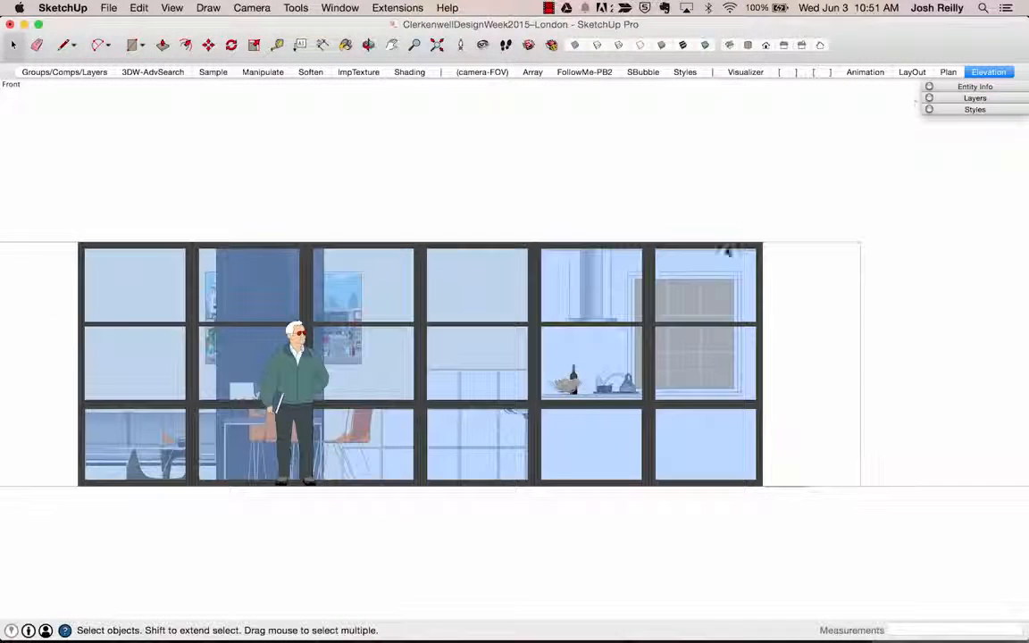
click(749, 45)
click(768, 46)
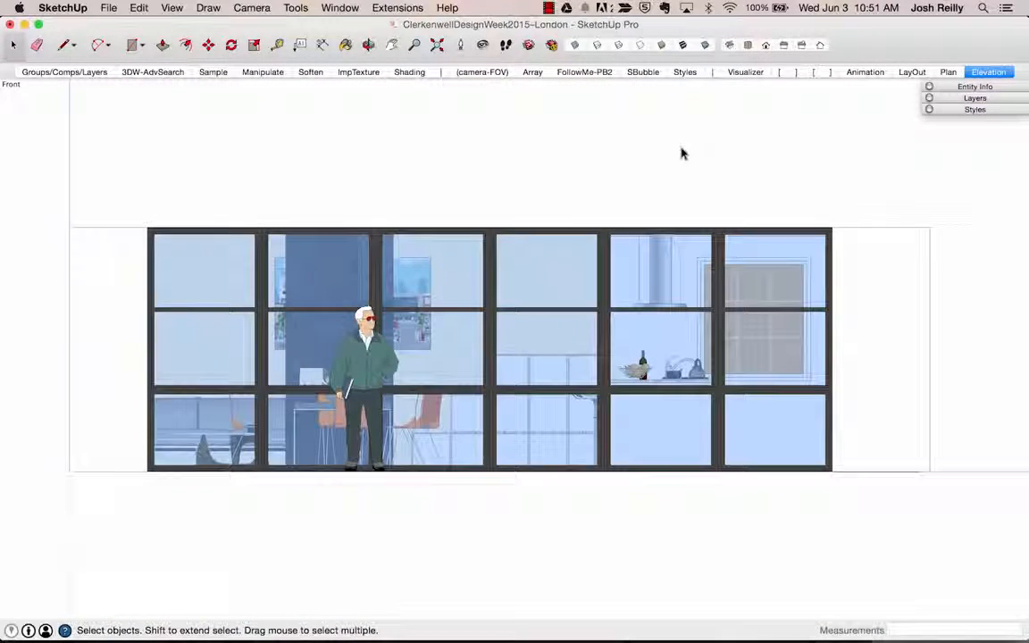
click(783, 45)
click(802, 45)
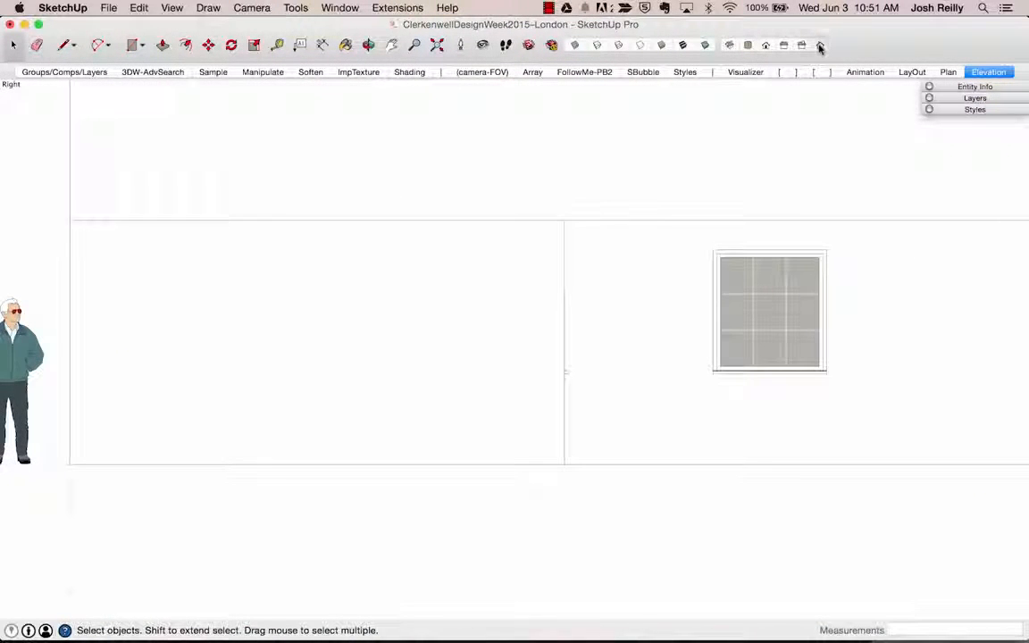
click(820, 45)
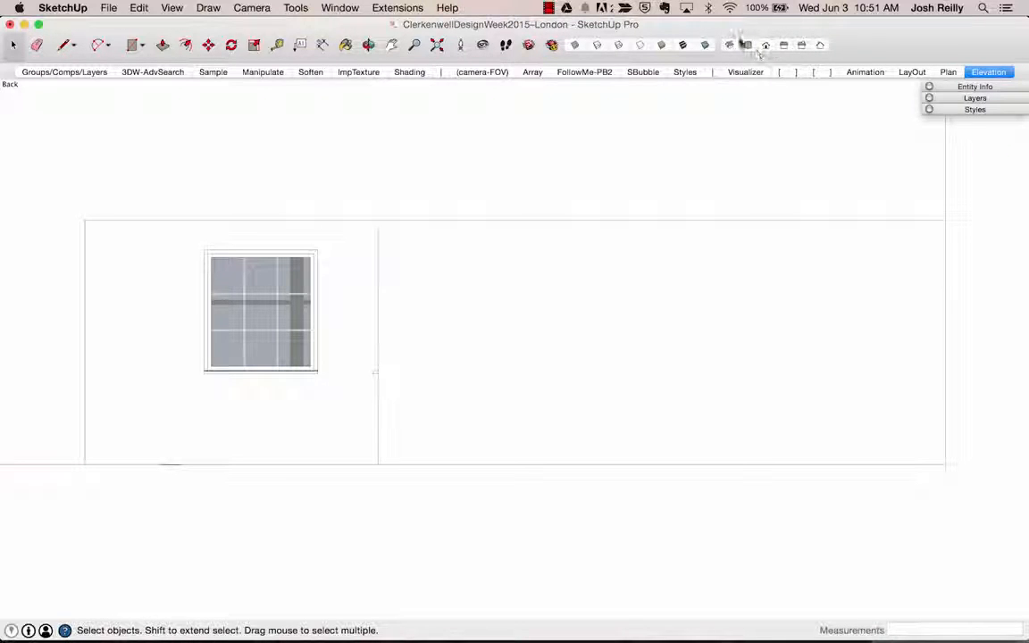
Align the view to the long outer side wall's face with Align View, and leave the wall group
middle_drag(714, 287, 636, 323)
right_click(545, 328)
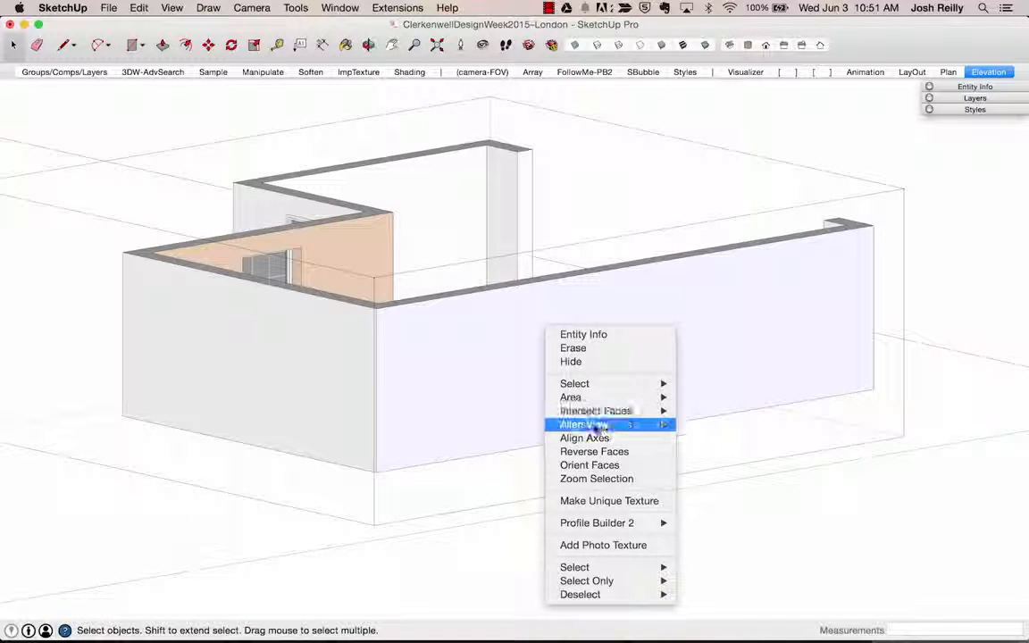
click(601, 427)
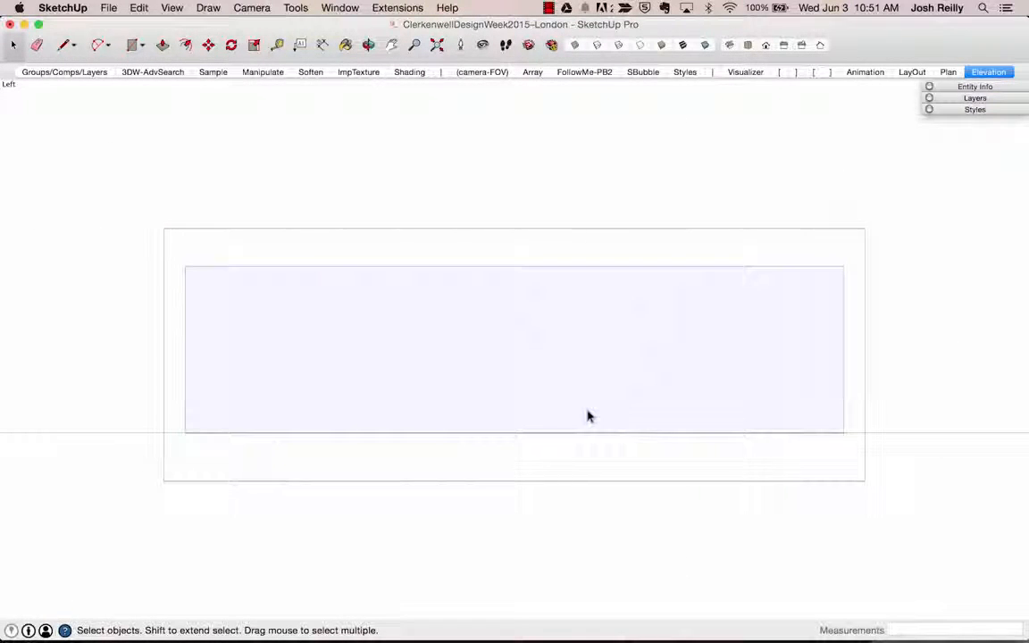
key(Escape)
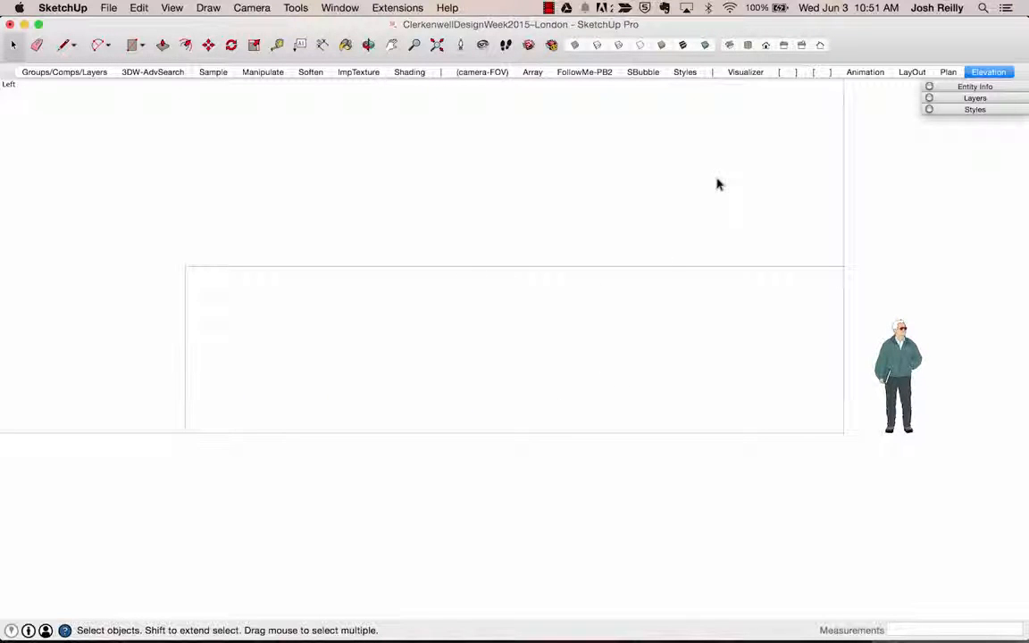
Recall the Animation scene and save the loft model for sending to LayOut
click(865, 75)
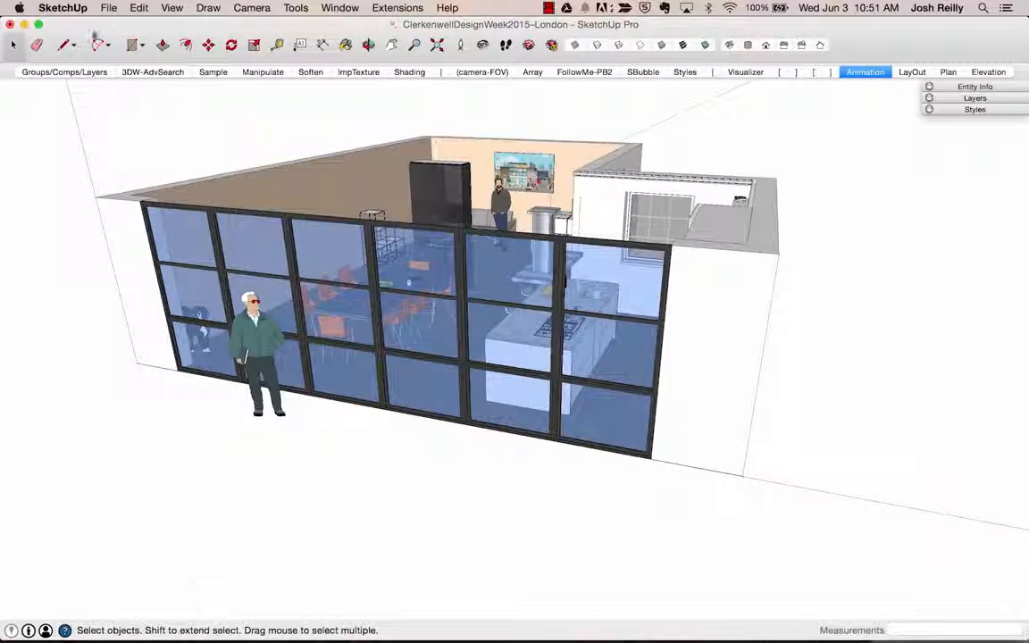
click(108, 8)
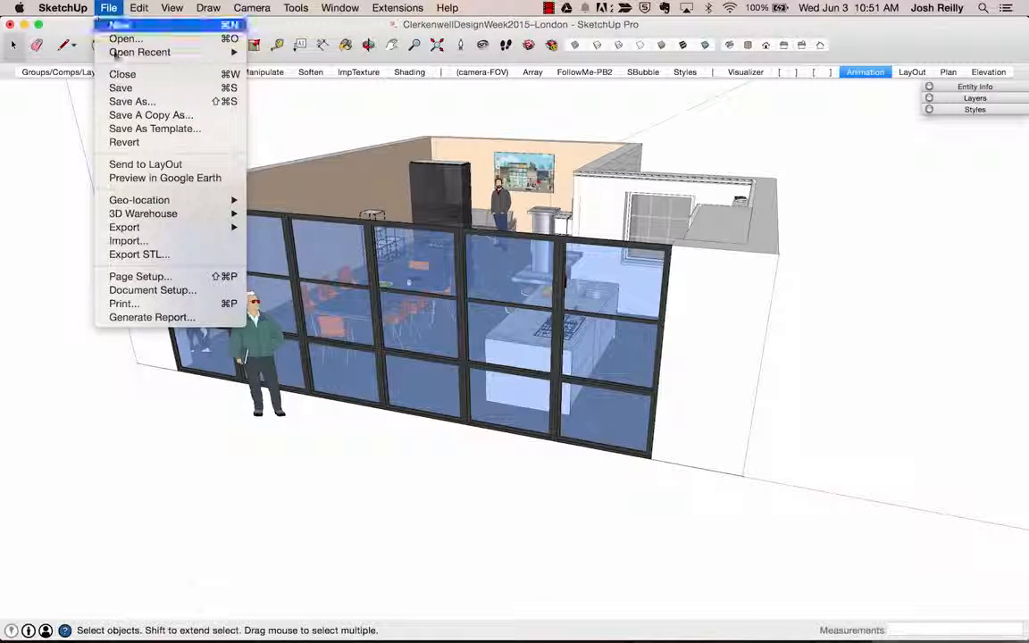
click(143, 165)
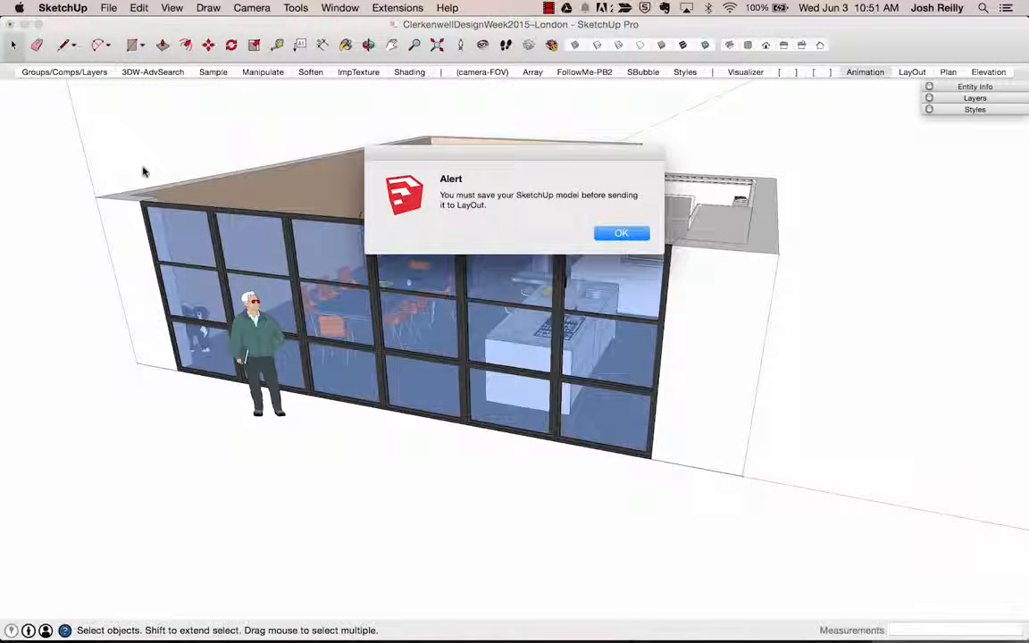
click(622, 234)
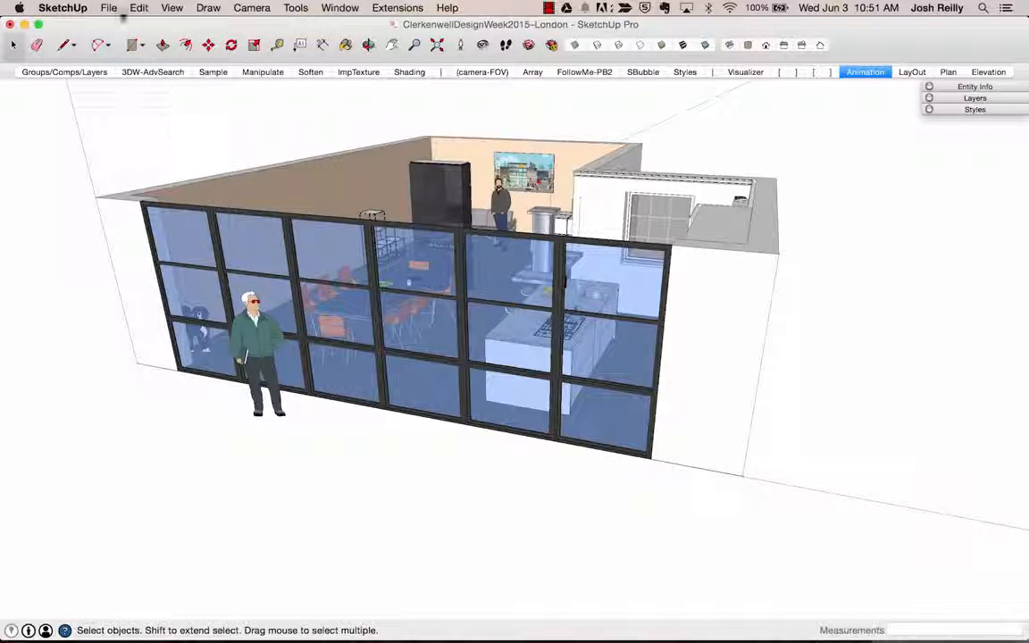
click(108, 8)
click(125, 89)
Set the auto-save interval to 5 minutes in the General preferences
click(339, 7)
mouse_move(63, 7)
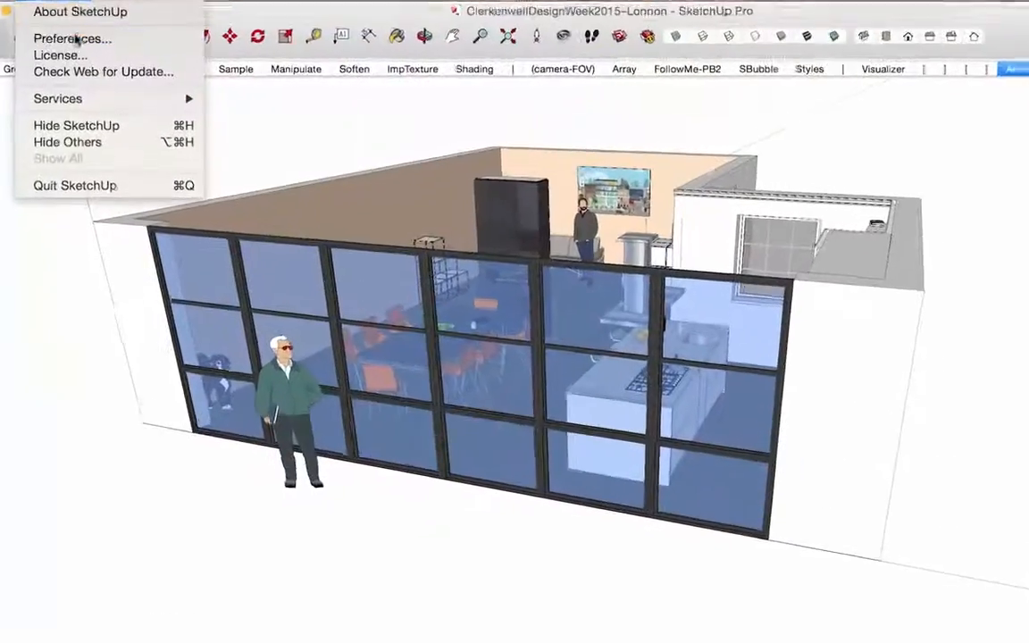
click(78, 44)
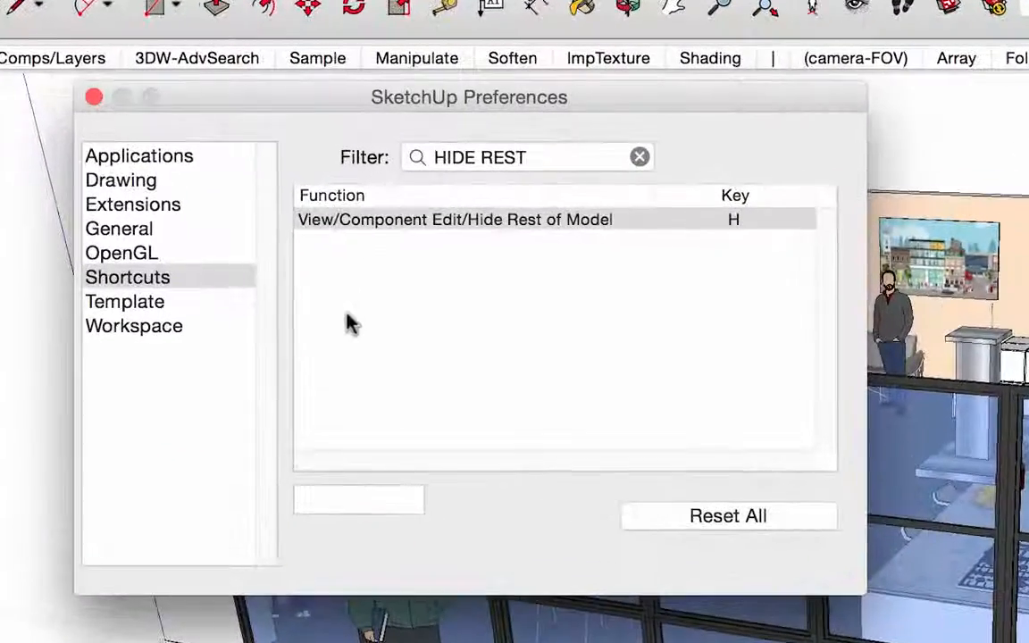
click(152, 230)
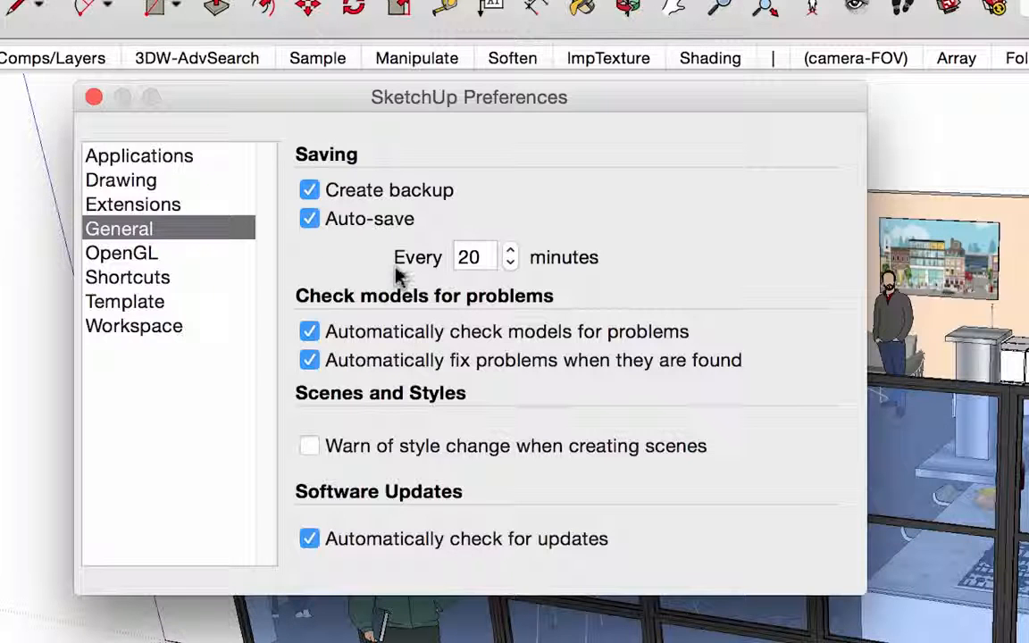
click(510, 263)
click(510, 263)
click(510, 263)
click(511, 262)
click(510, 263)
click(510, 263)
double_click(479, 256)
text(5)
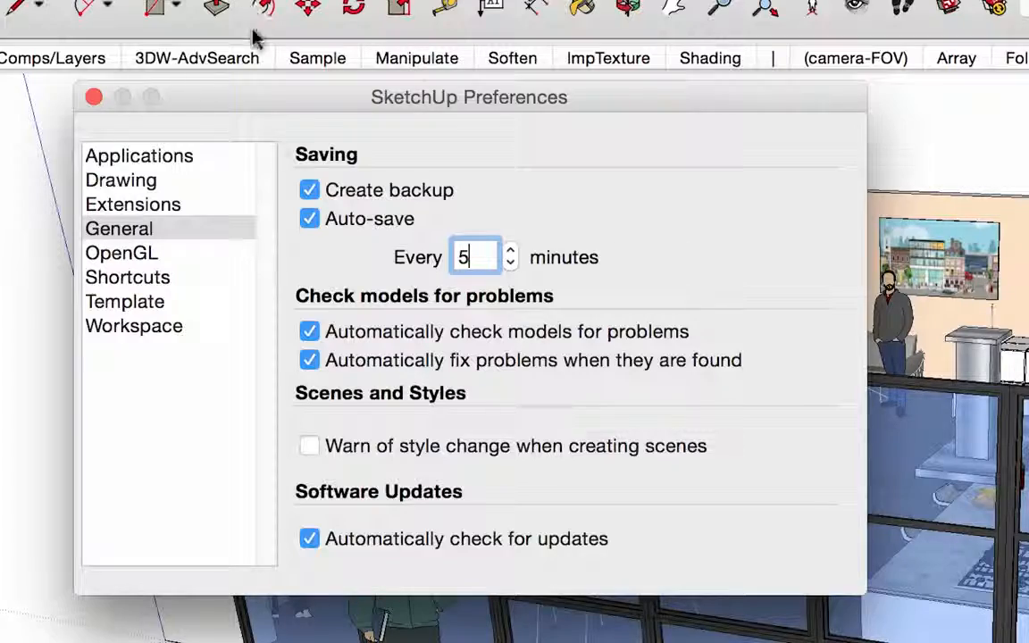
click(94, 97)
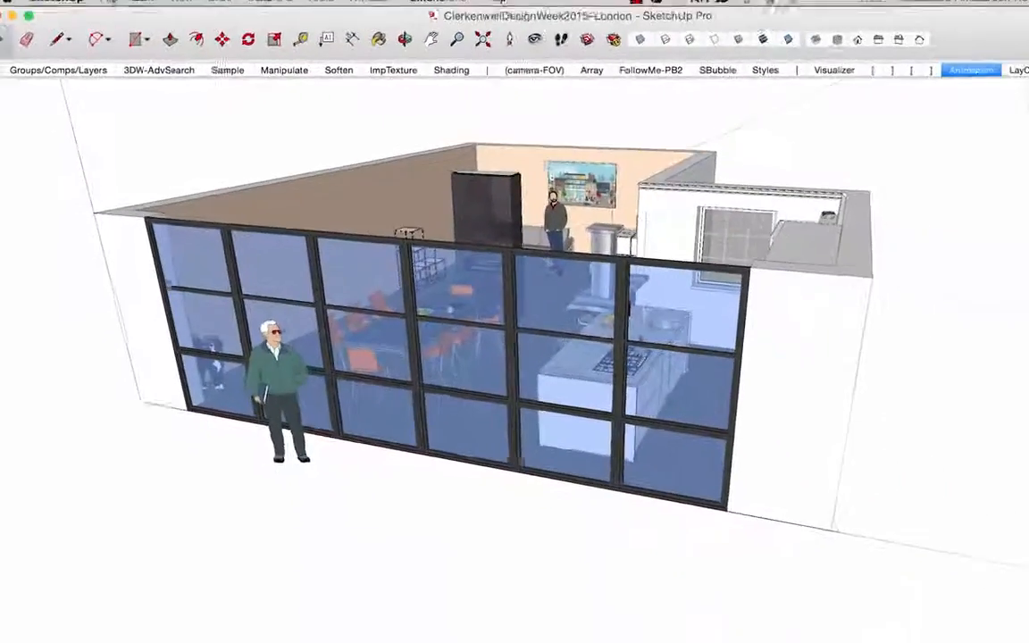
Send the model to LayOut and create the document from the Rounded titleblock template ARCH D Landscape
click(107, 0)
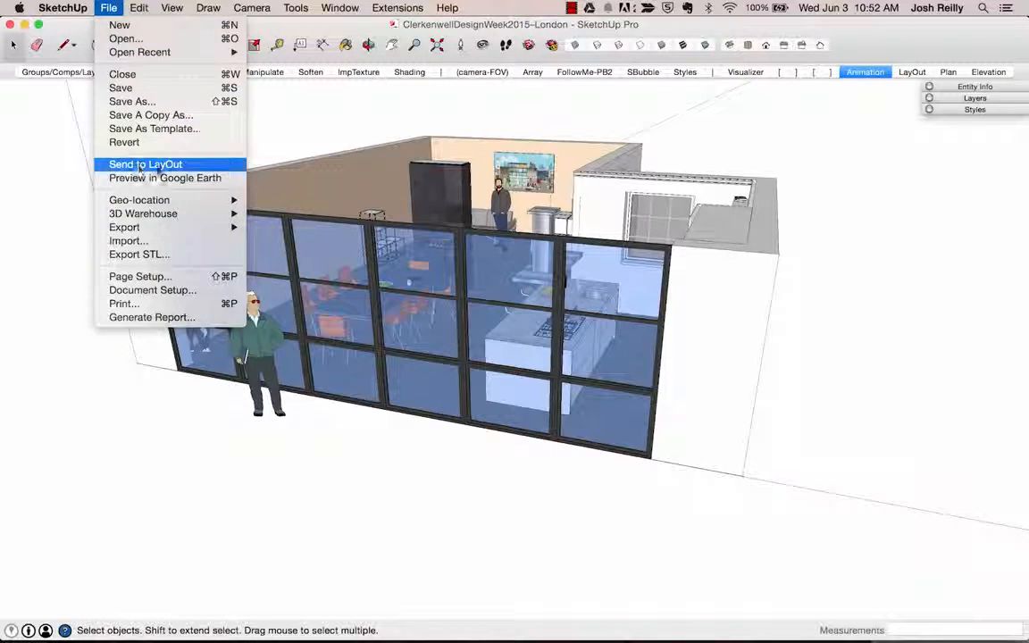
click(143, 164)
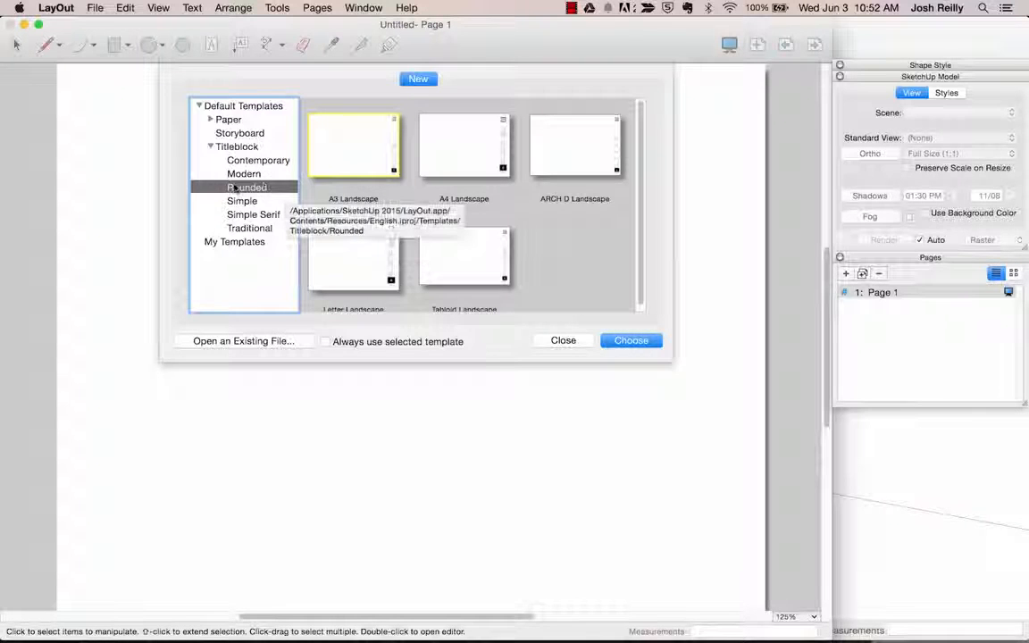
click(603, 144)
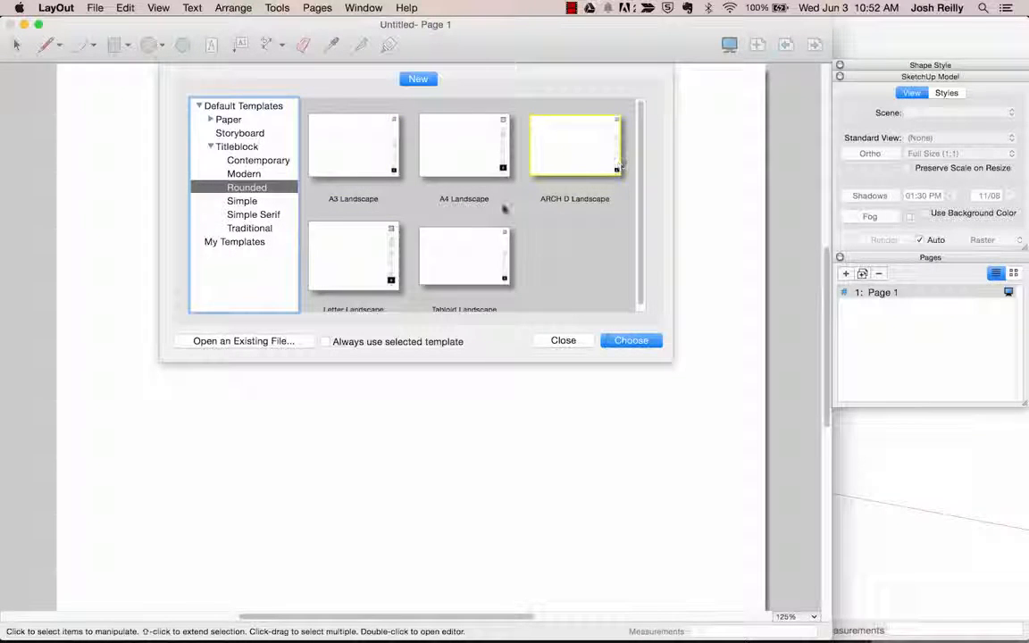
click(211, 147)
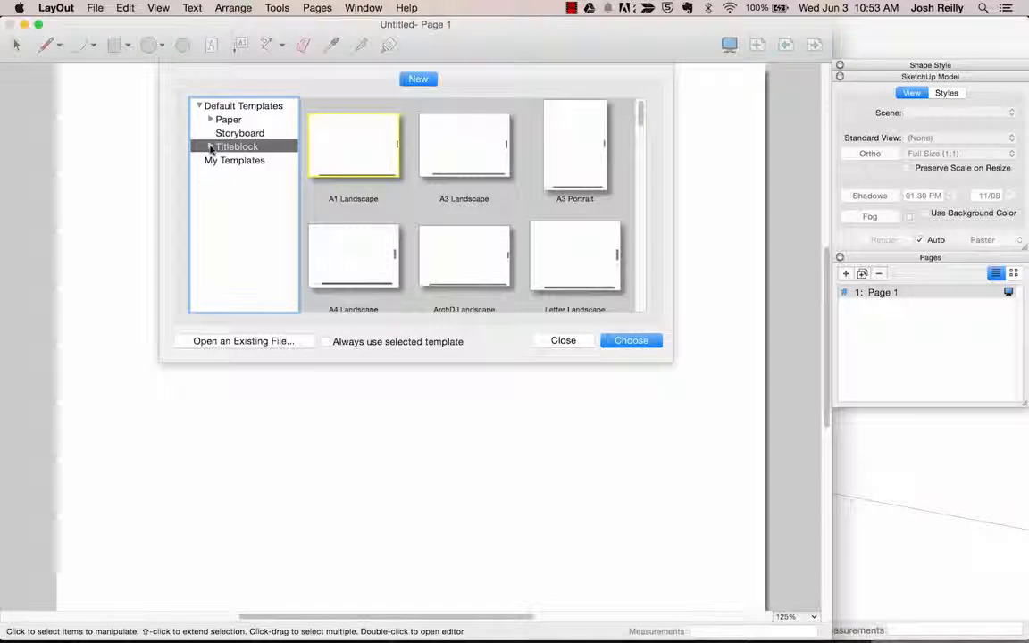
click(211, 146)
click(247, 188)
click(576, 143)
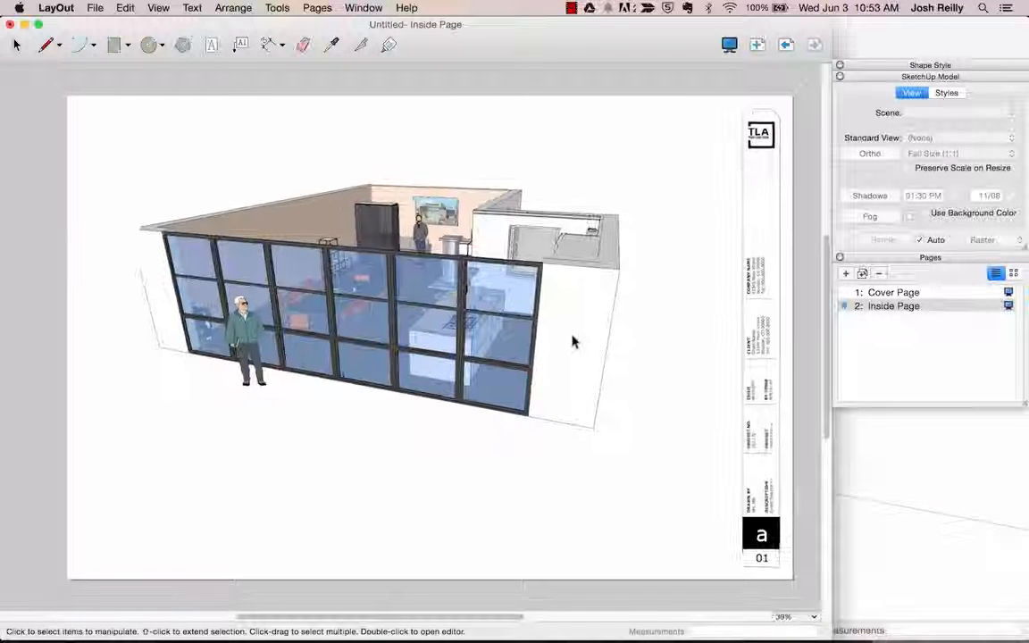
Set the model viewport on the inside page to show the Plan scene
click(490, 297)
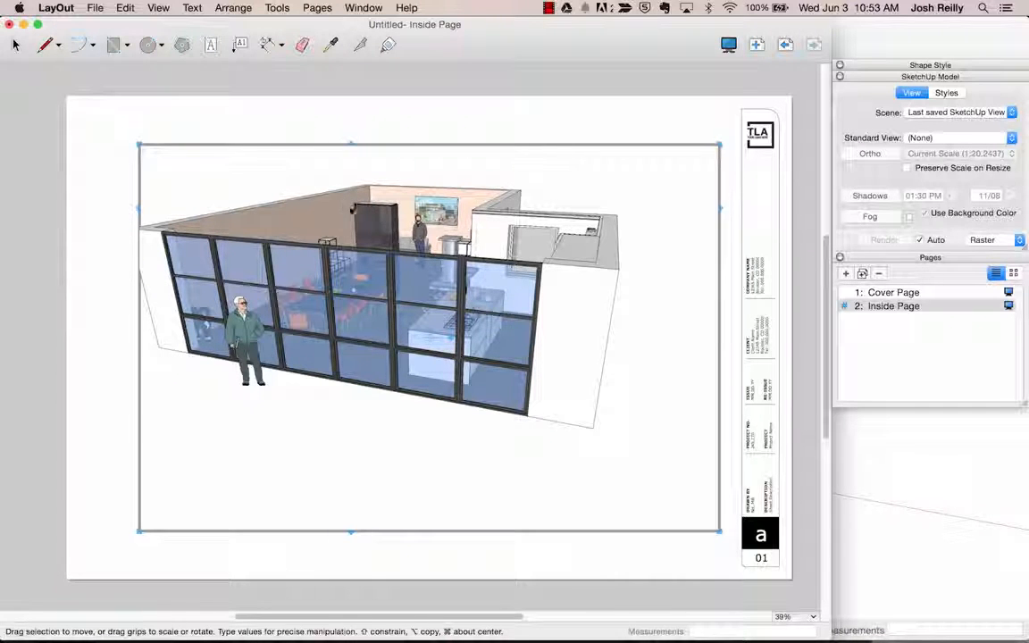
right_click(353, 205)
mouse_move(432, 439)
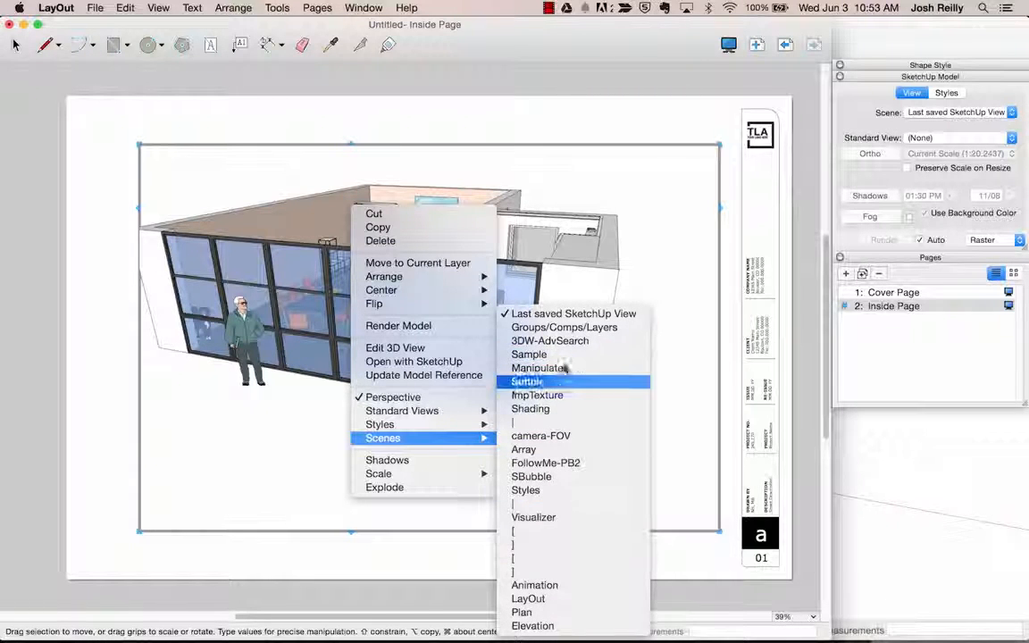
click(564, 614)
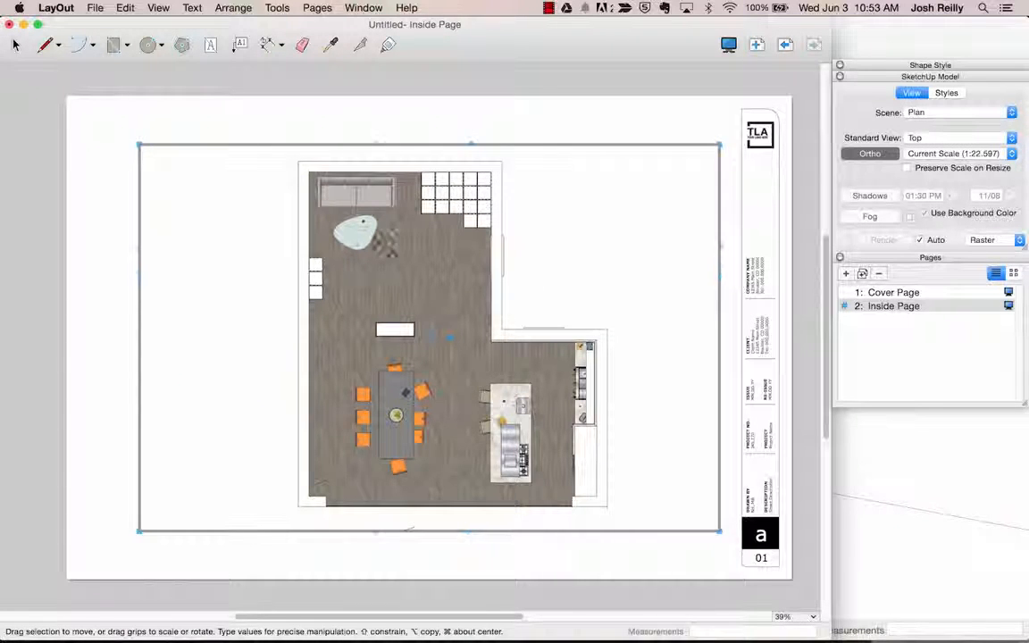
Try the scale 3/4" = 1'-0" (1:16) on the plan viewport
right_click(363, 189)
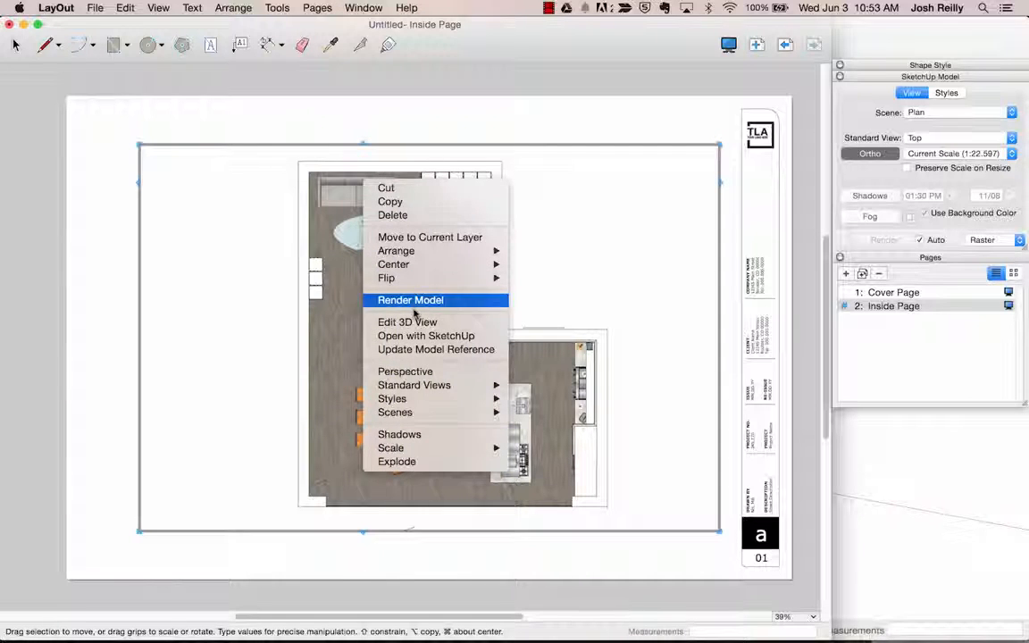
mouse_move(398, 448)
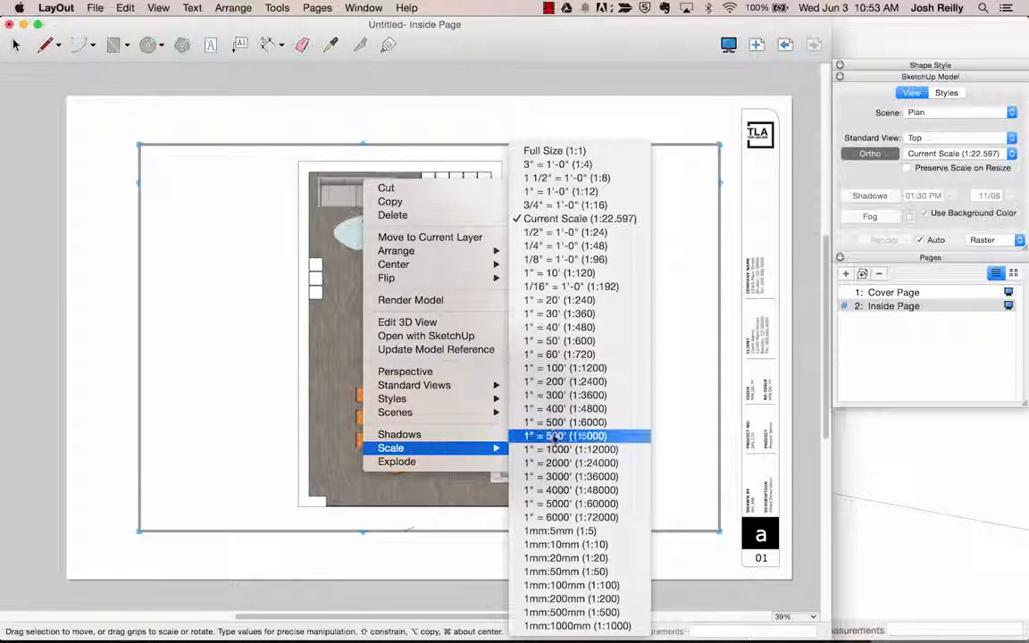
click(542, 205)
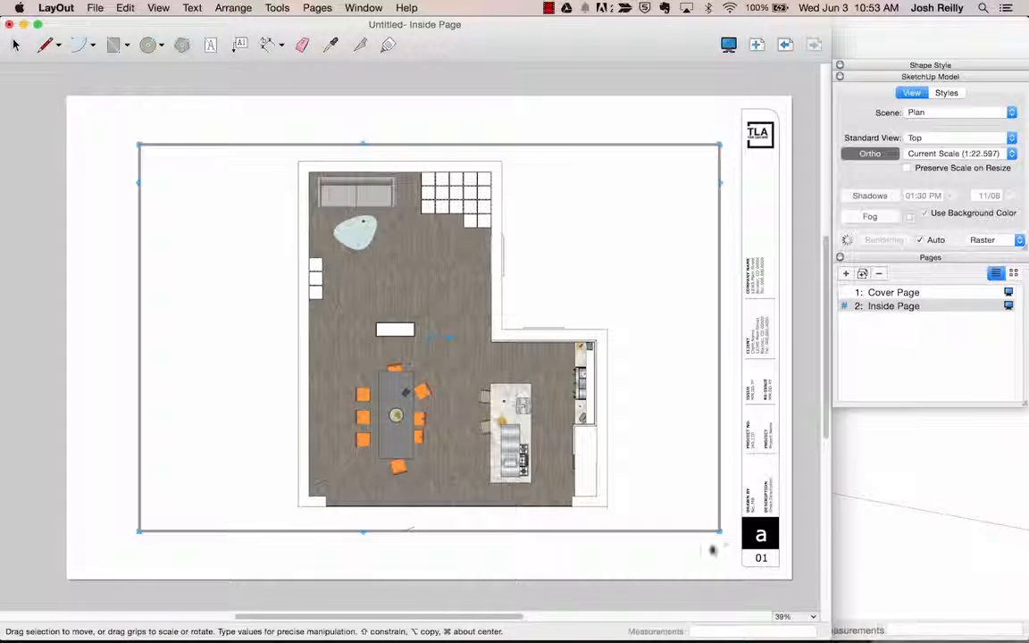
Set the plan viewport's scale to 1/4" = 1'-0" (1:48)
right_click(398, 205)
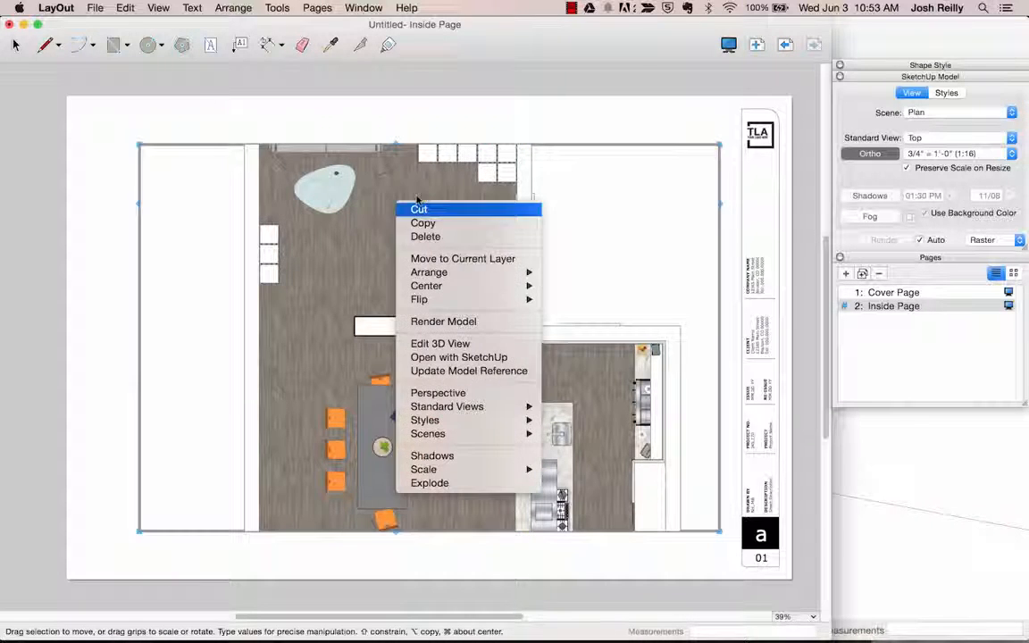
mouse_move(460, 470)
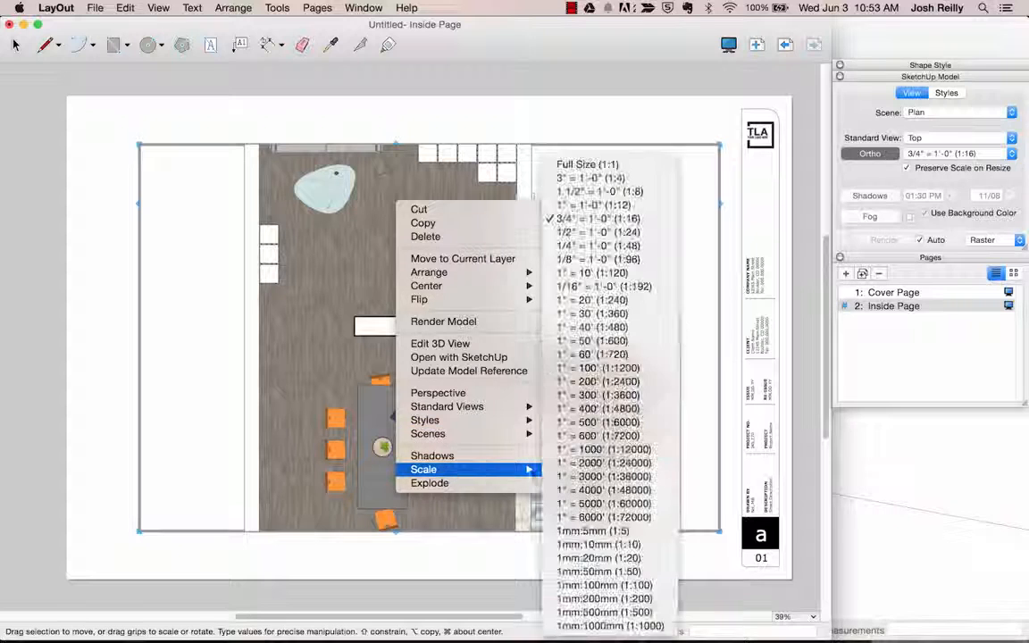
click(587, 251)
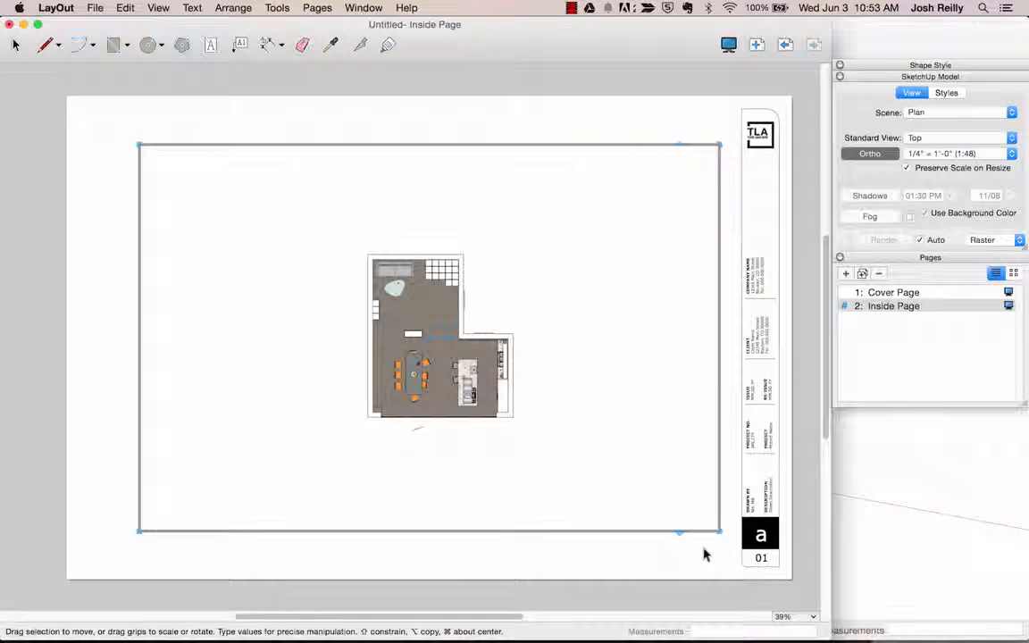
Crop the viewport frame closely around the floor plan, and arrange it and a copy side by side on the page
drag(720, 531, 563, 440)
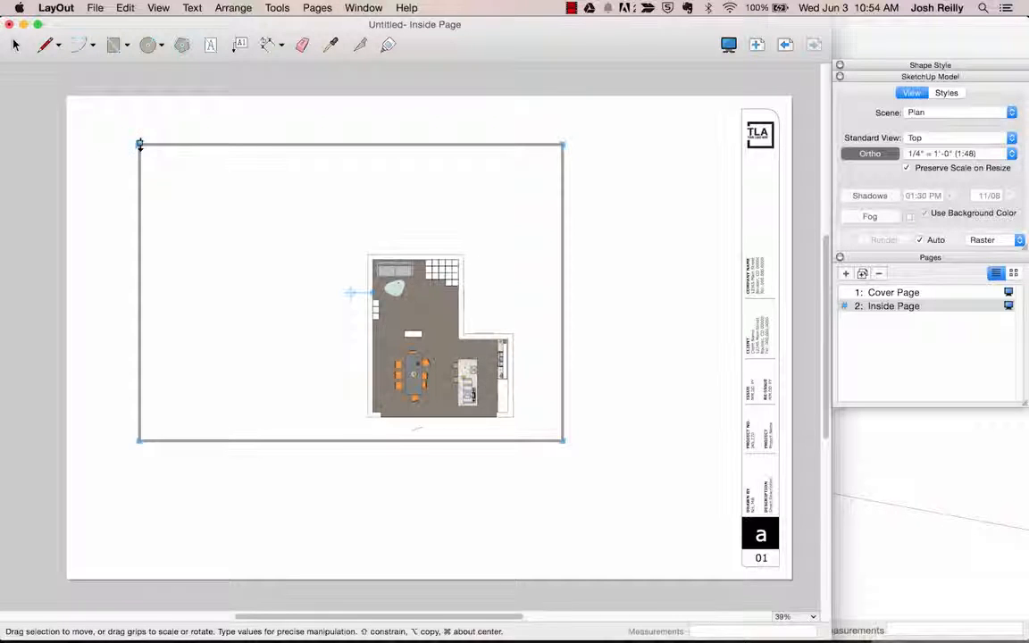
drag(136, 141, 332, 231)
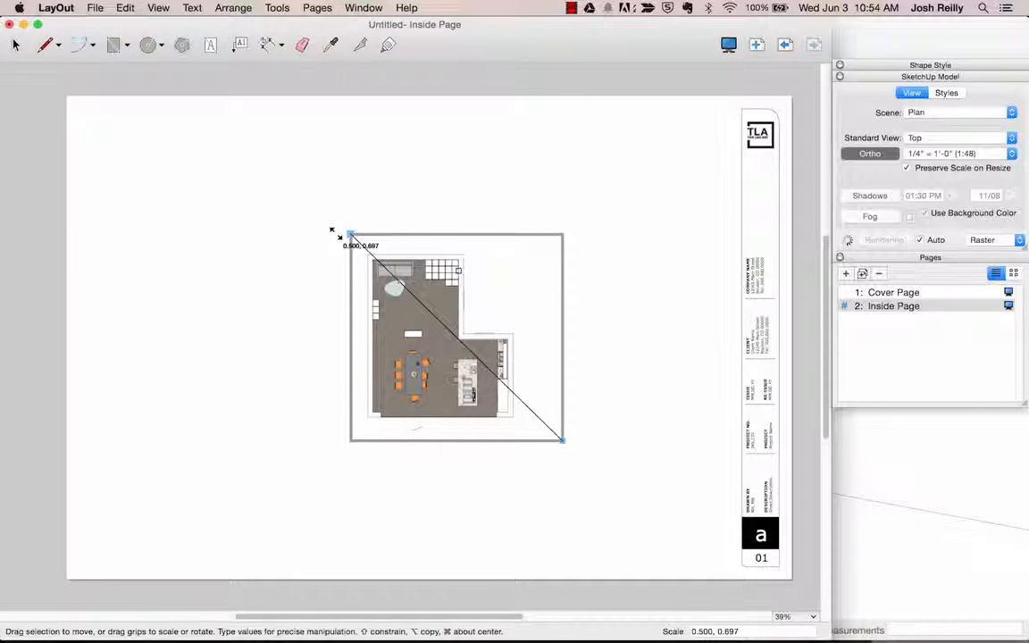
drag(332, 231, 332, 232)
drag(433, 295, 531, 283)
Set the copied viewport to the Elevation scene and extend its frame's left edge to include the whole facade
right_click(490, 266)
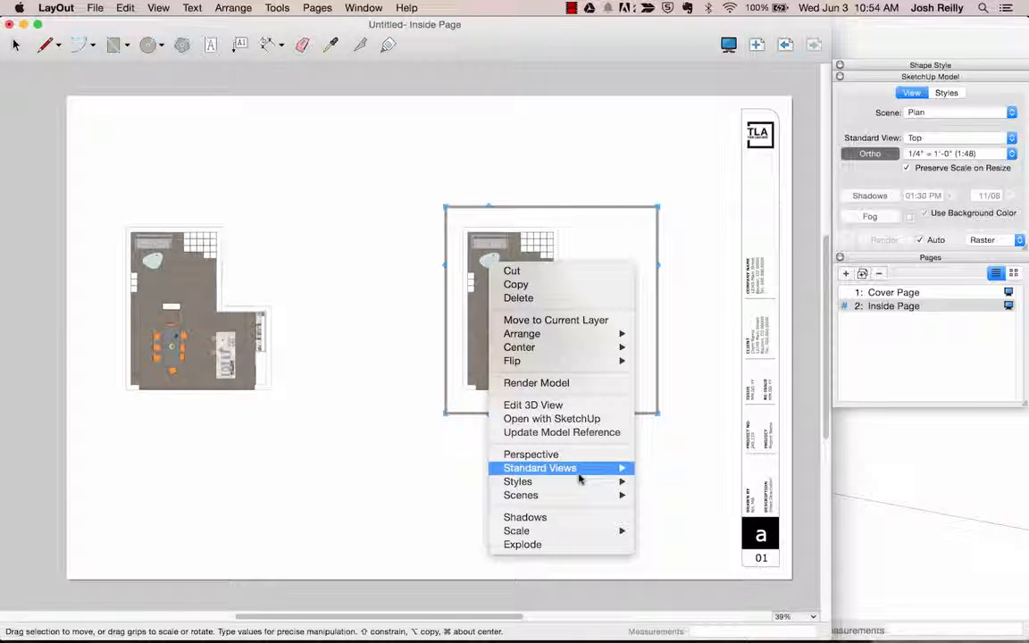
mouse_move(621, 495)
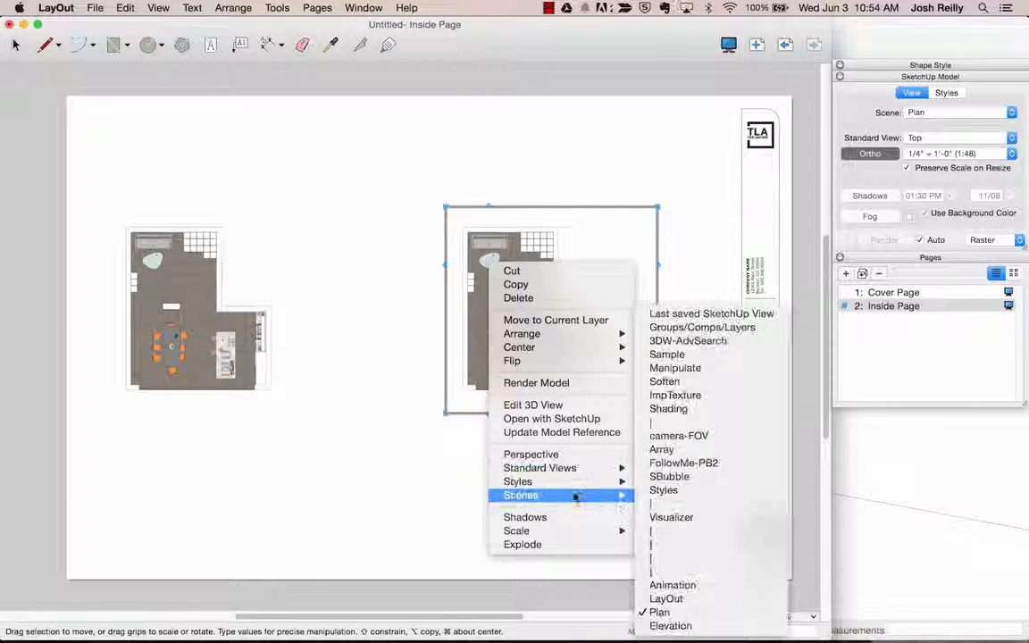
click(688, 626)
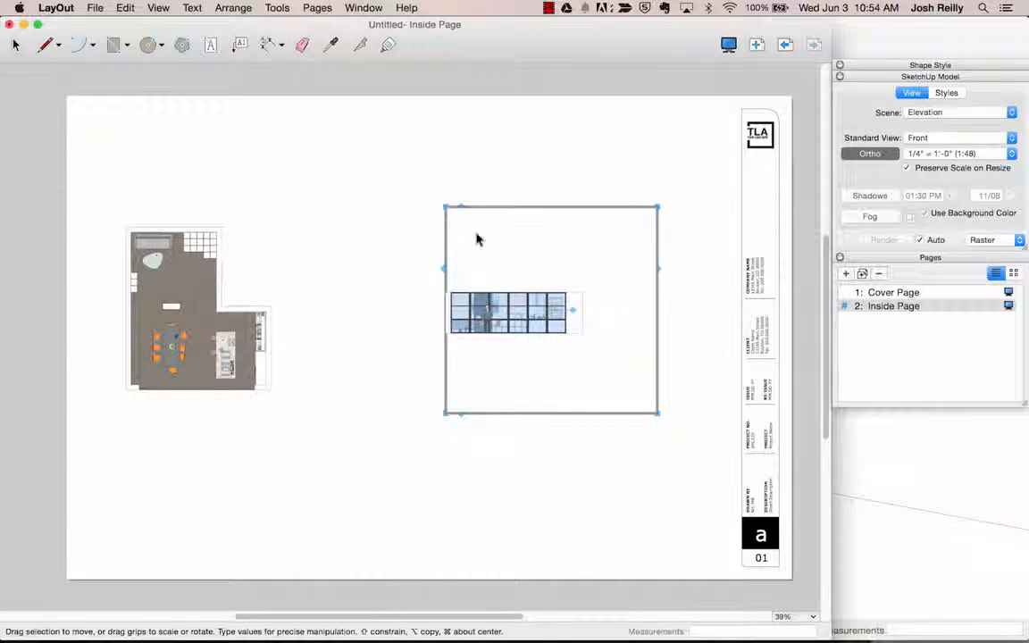
drag(444, 275, 381, 253)
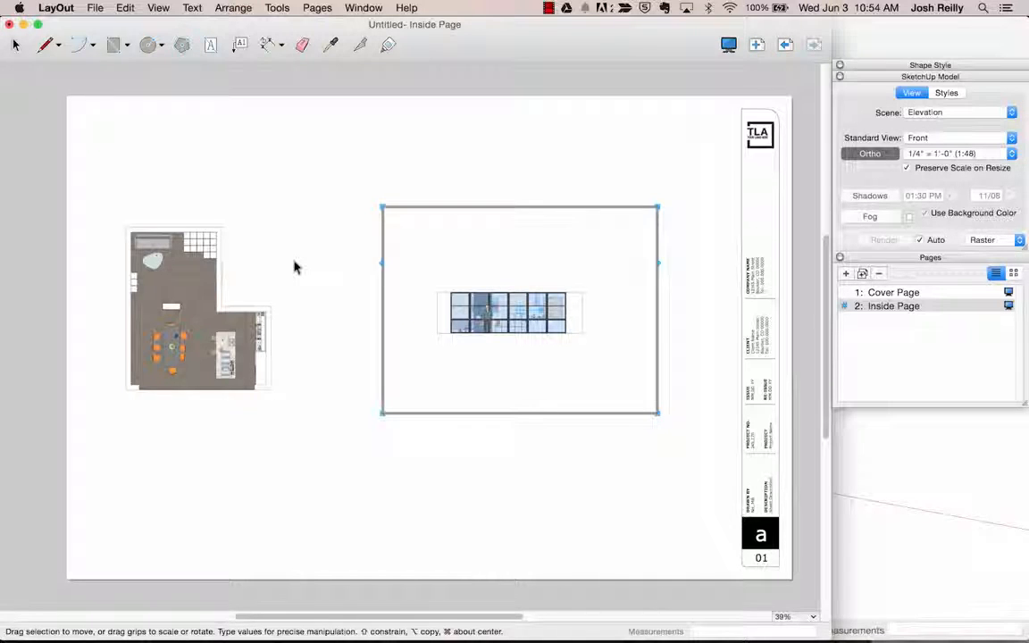
Set the elevation viewport's scale to 1/2" = 1'-0" (1:24) and extend its frame's left edge to fit the enlarged facade
right_click(458, 301)
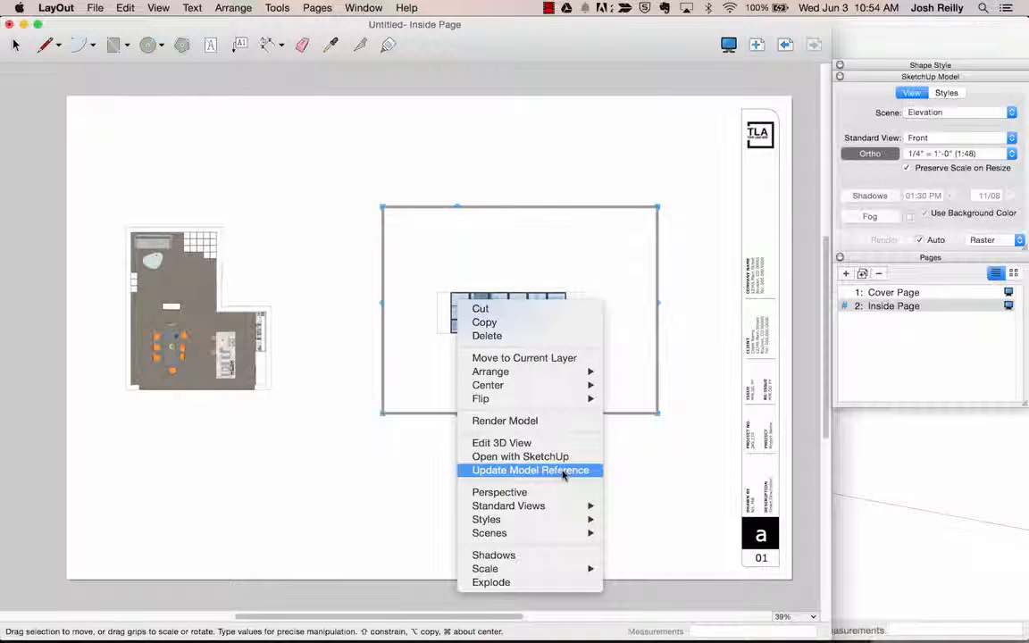
click(327, 250)
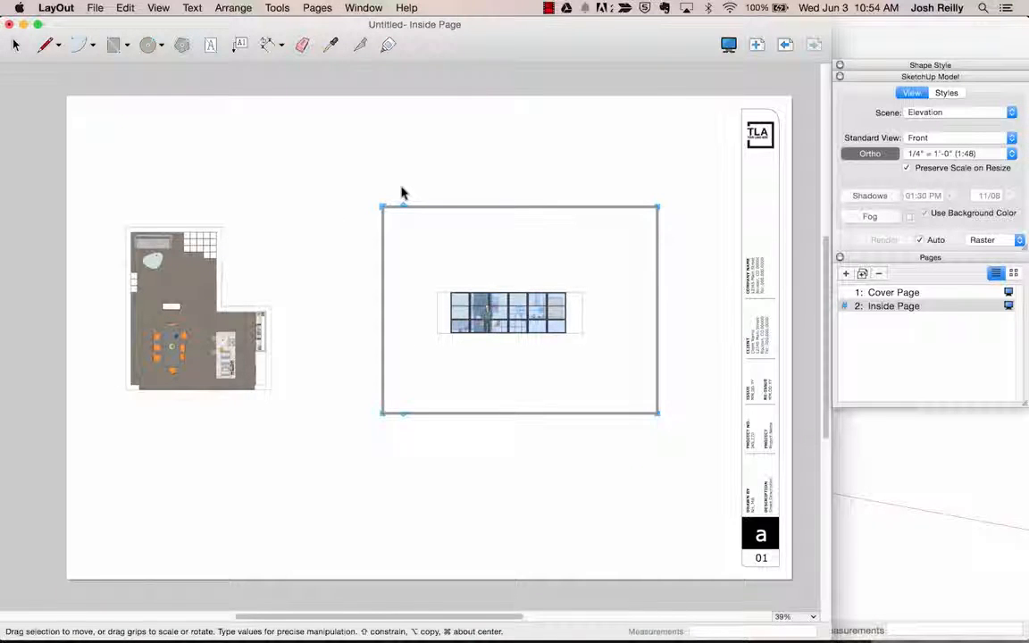
right_click(479, 314)
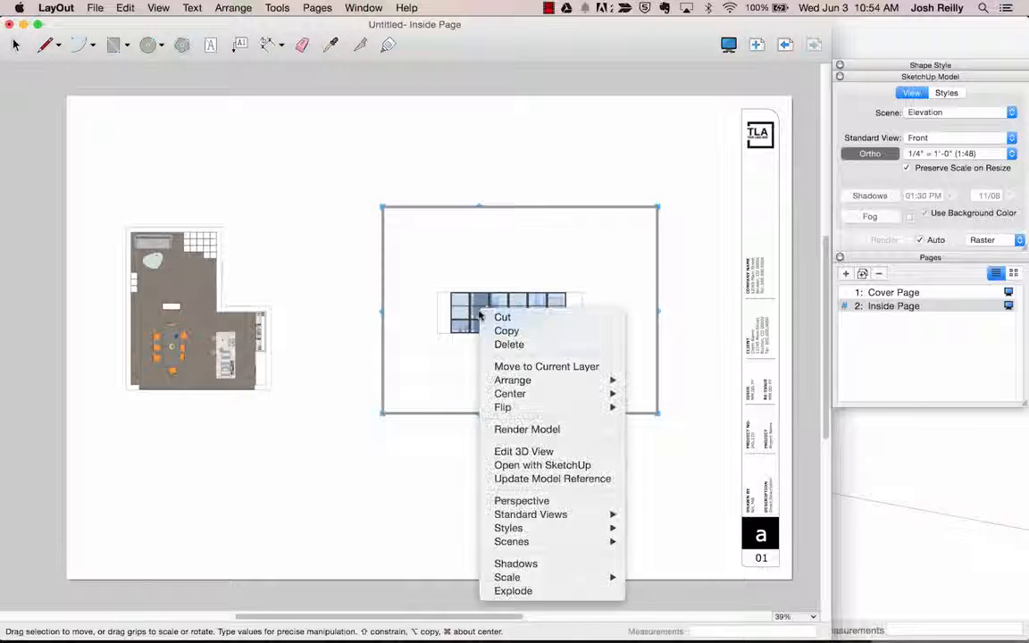
mouse_move(590, 578)
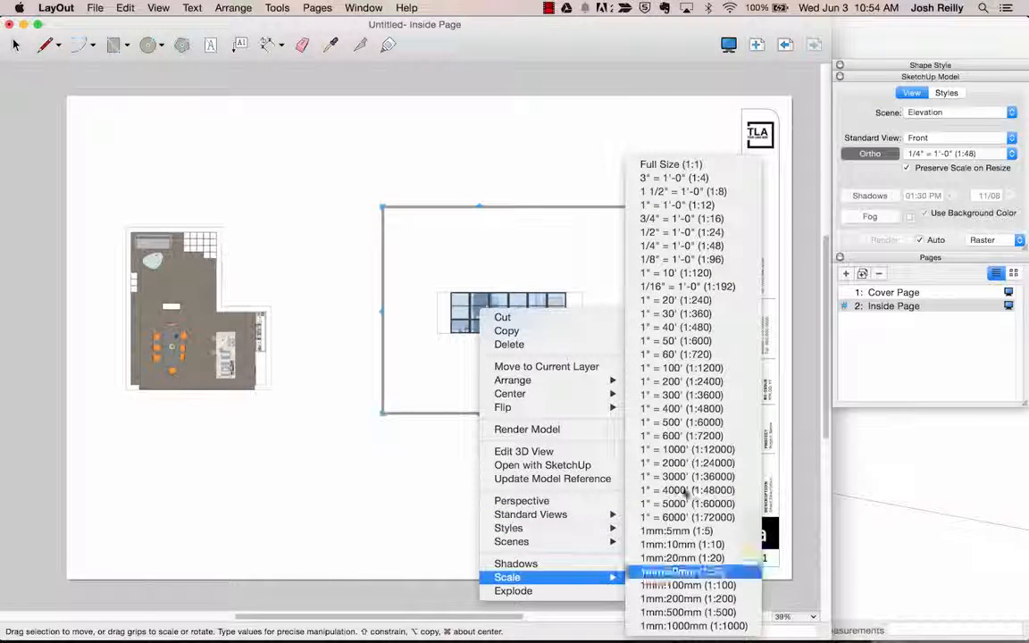
click(674, 233)
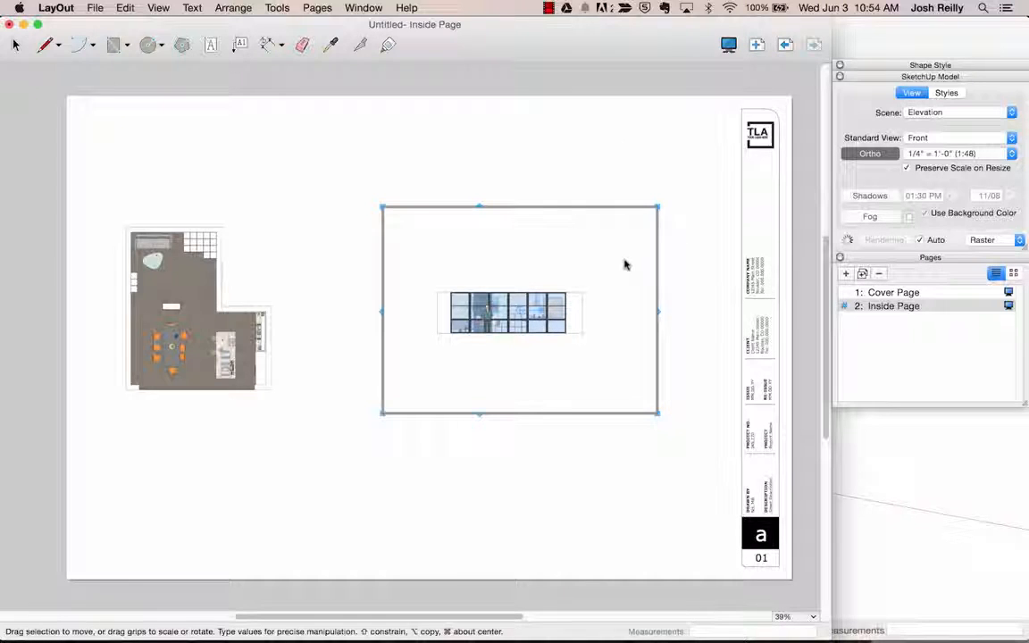
drag(381, 265, 305, 263)
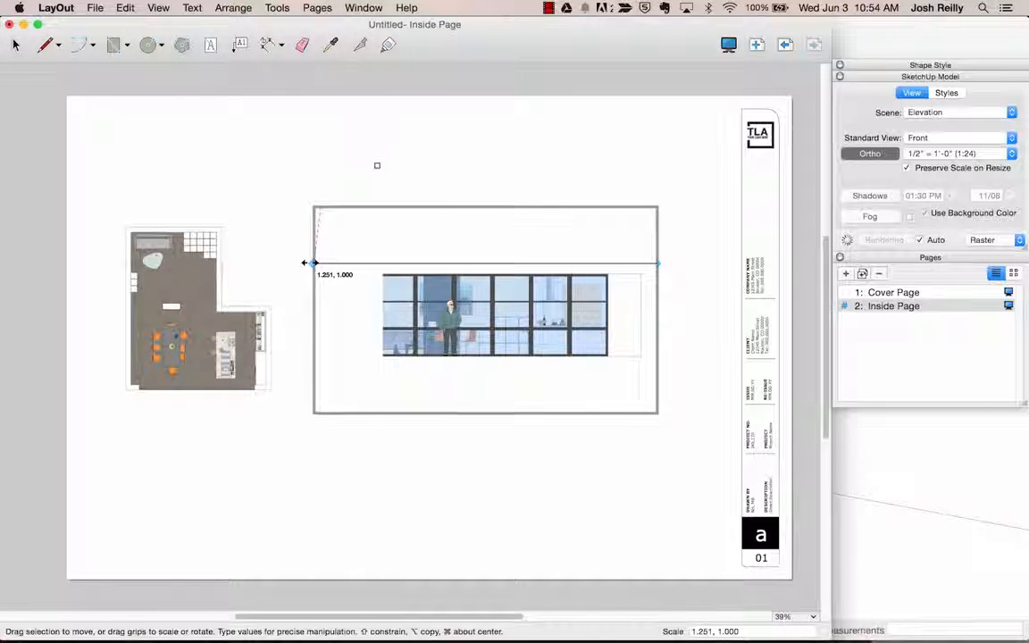
Draw a circle on the elevation view, centred near the standing figure's head and enclosing the whole figure
click(149, 43)
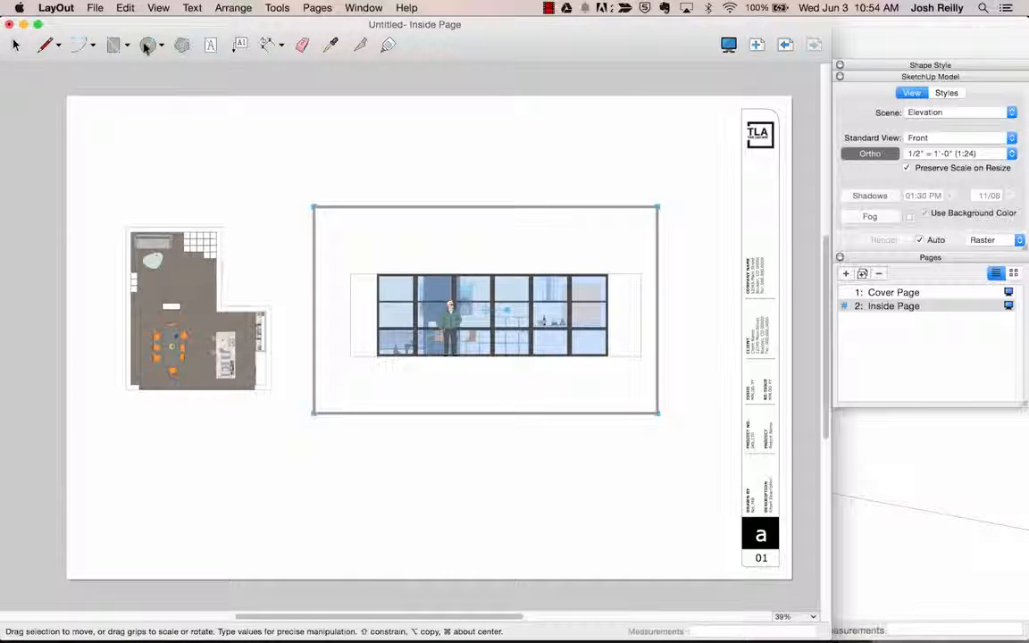
click(445, 296)
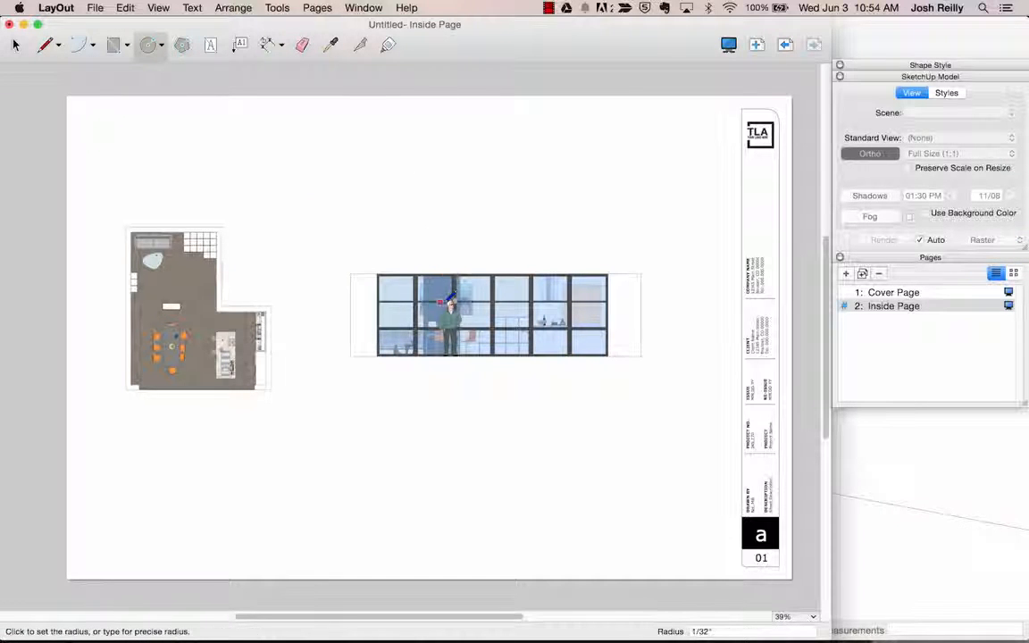
click(425, 248)
key(space)
click(425, 243)
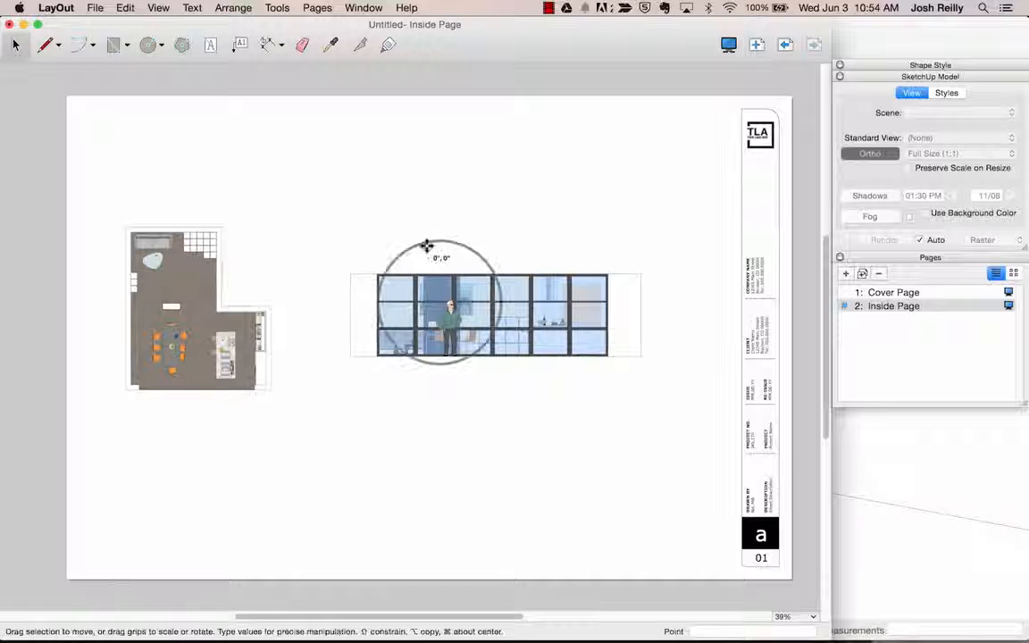
Clip the elevation viewport to the drawn circle with a clipping mask
scroll(459, 310, up, 3)
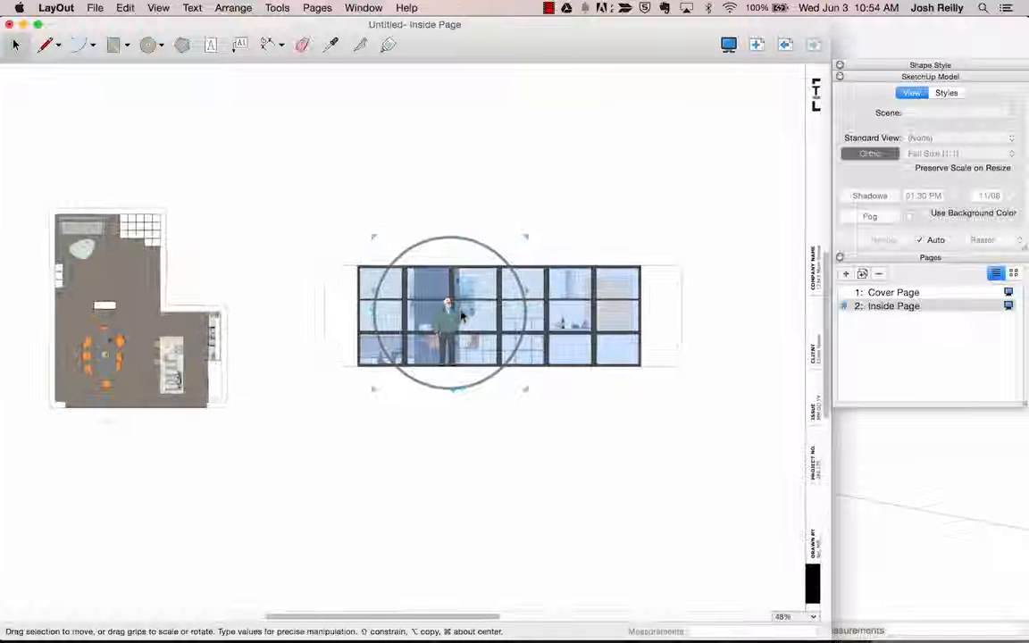
click(581, 288)
right_click(563, 280)
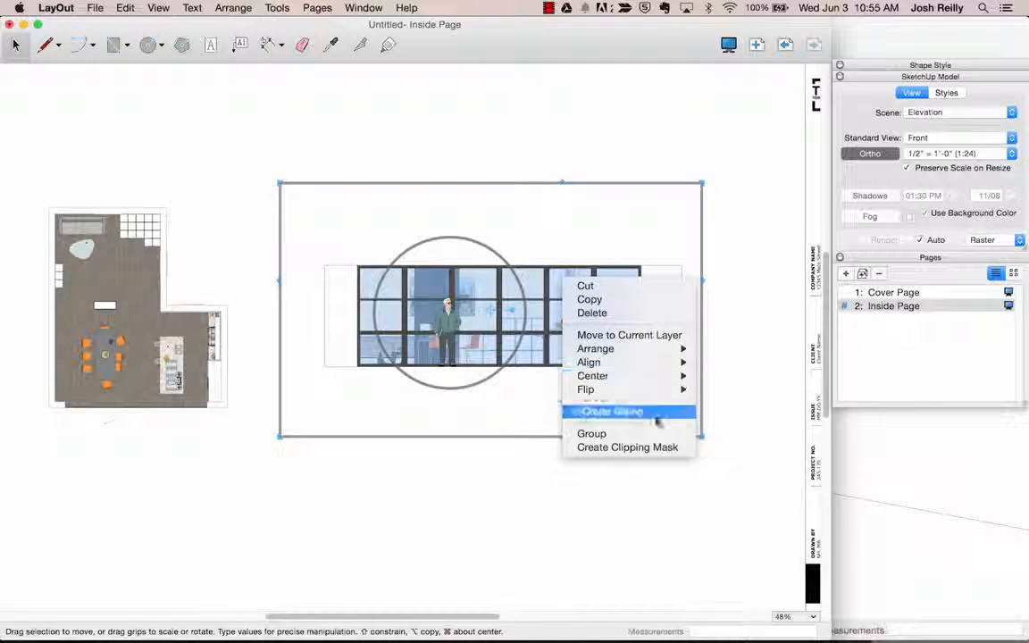
click(623, 448)
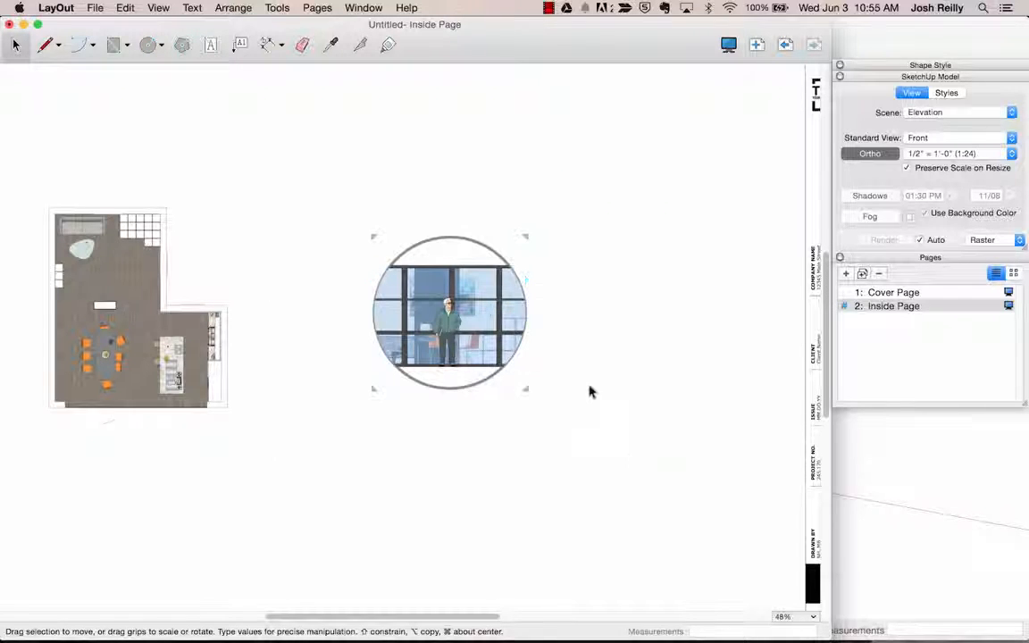
click(528, 444)
scroll(393, 318, up, 5)
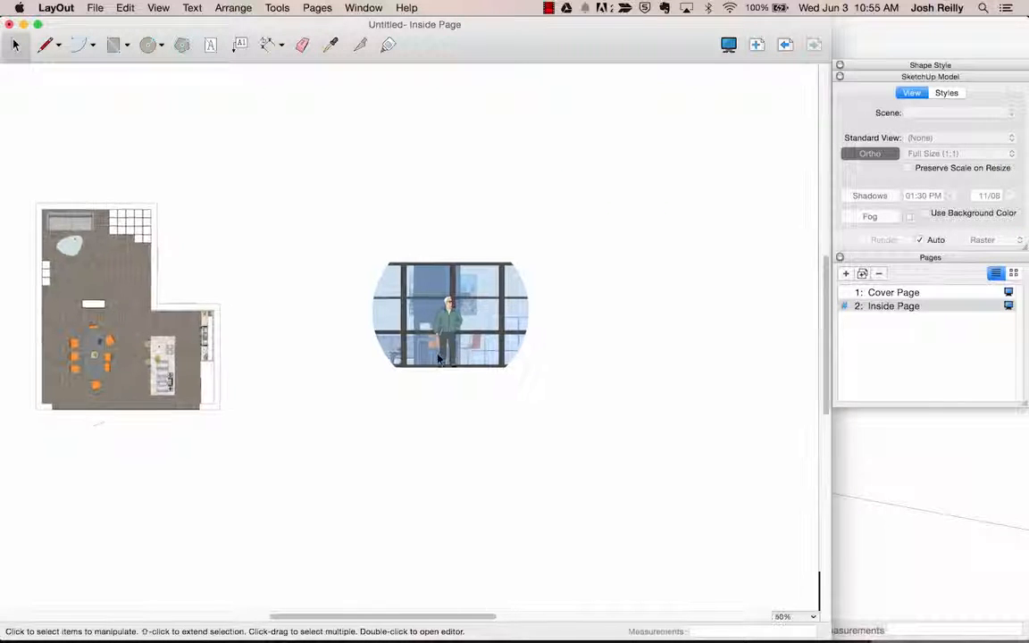
scroll(439, 351, down, 4)
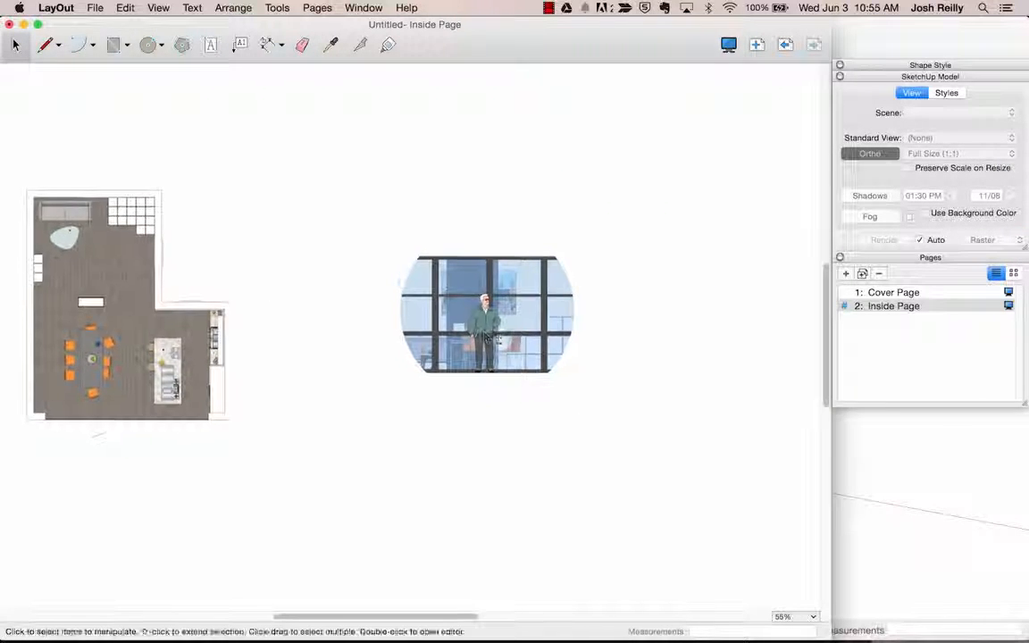
scroll(545, 236, down, 3)
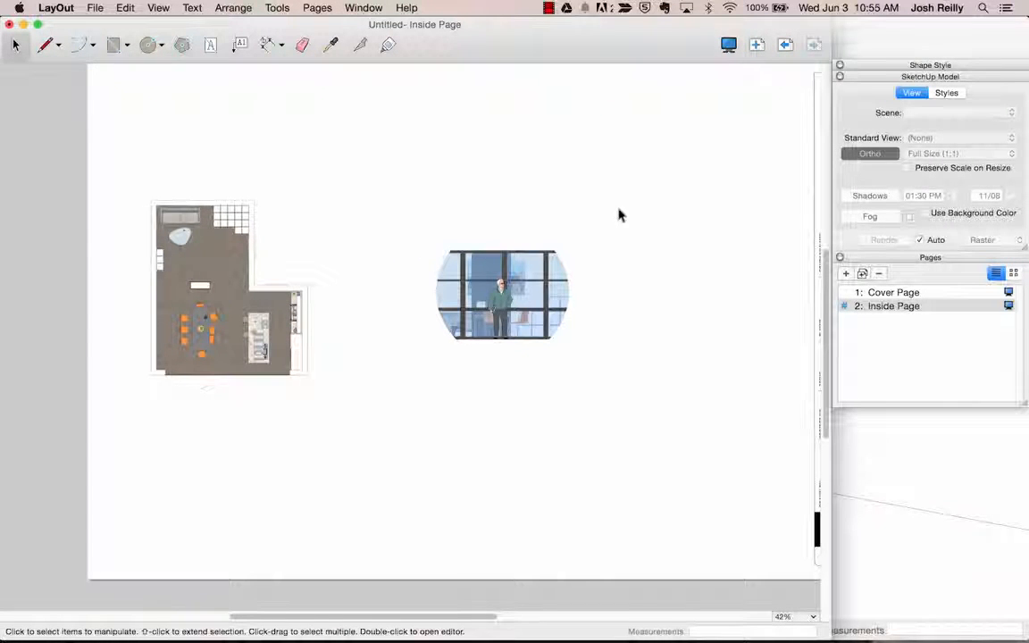
Copy the plan viewport onto the cover page, and move the copy closer to the page's top edge
click(278, 331)
key(super+c)
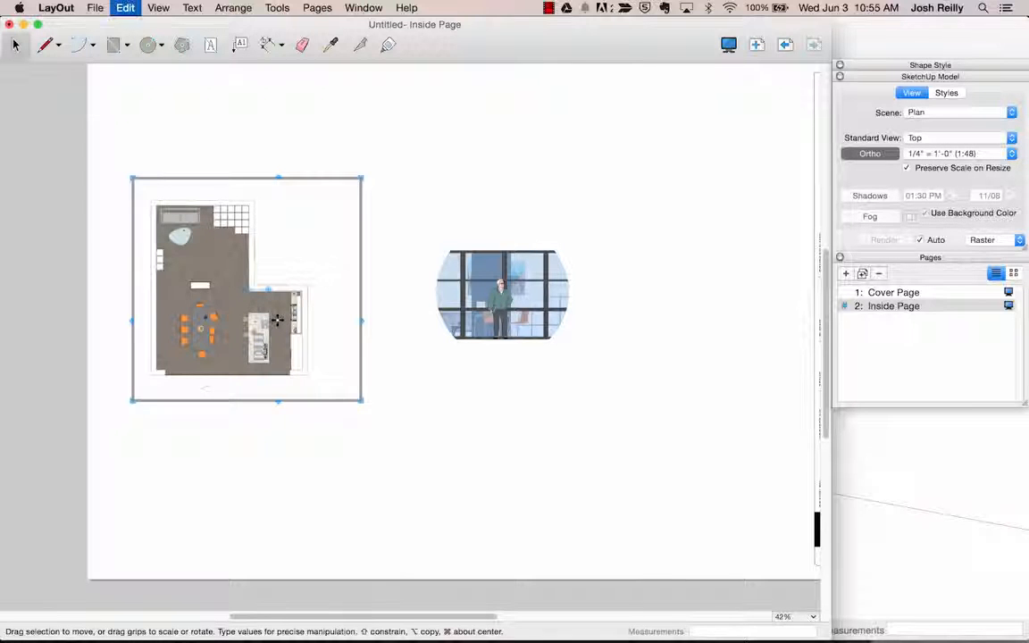
click(906, 293)
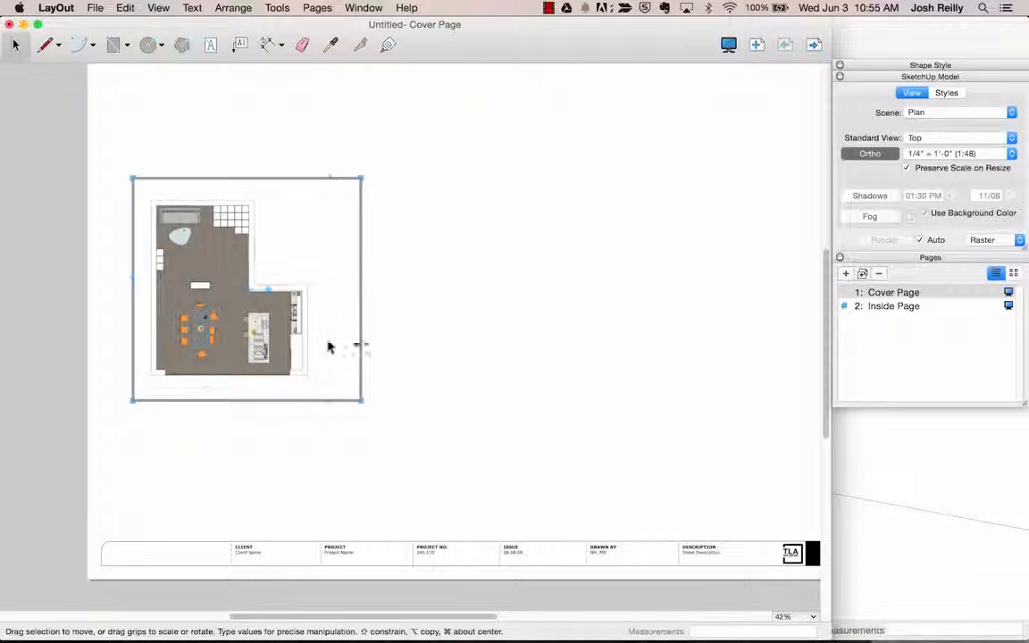
mouse_move(207, 250)
mouse_down()
mouse_move(215, 198)
mouse_move(312, 211)
mouse_up()
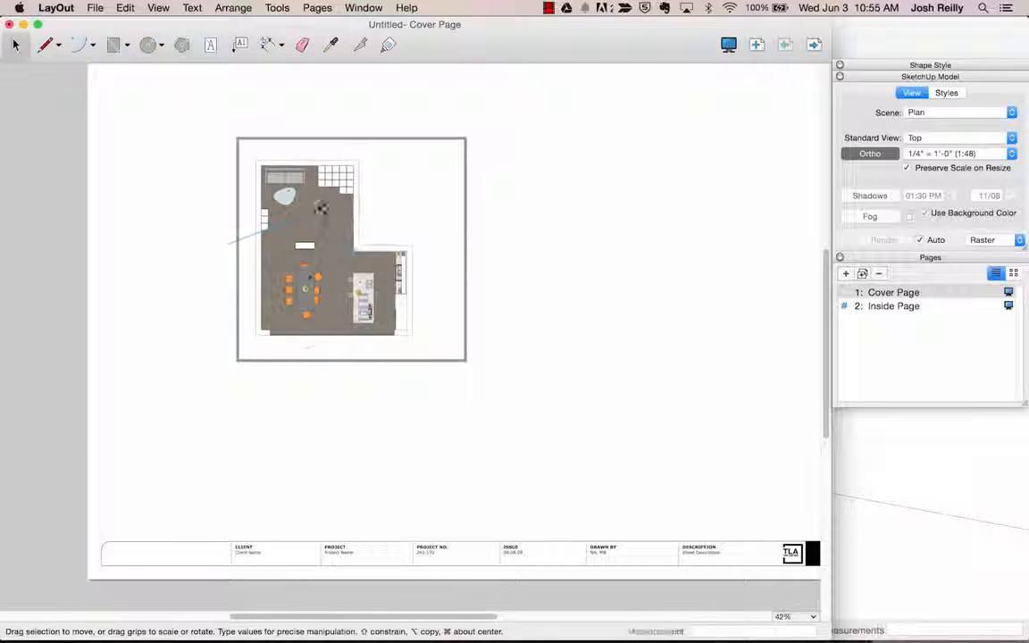
Set the cover page viewport to the Styles scene, and enlarge its frame to fill the area above the title block
right_click(325, 207)
mouse_move(420, 440)
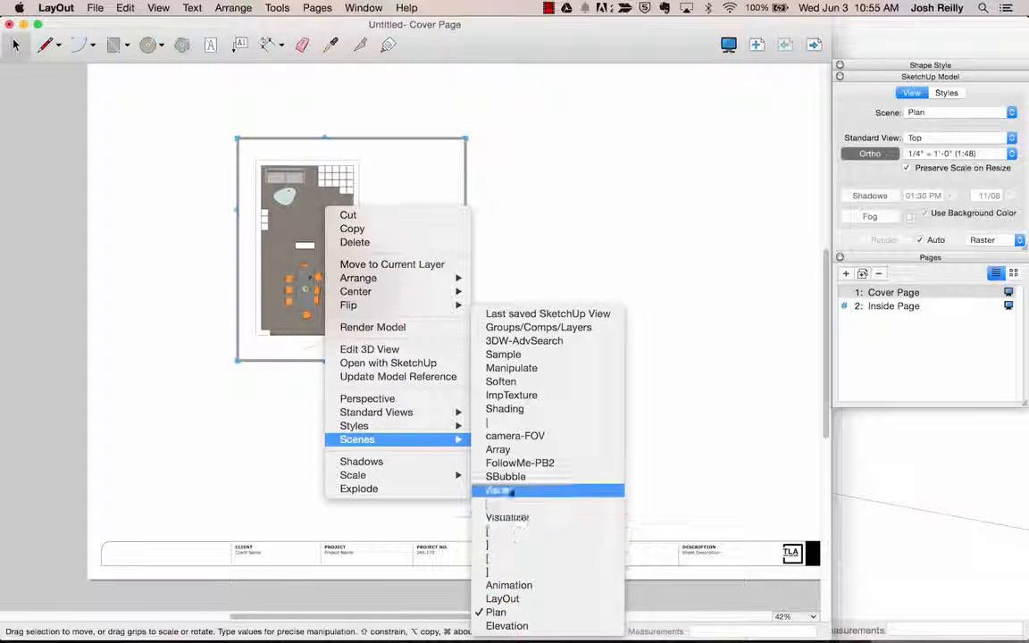
click(507, 490)
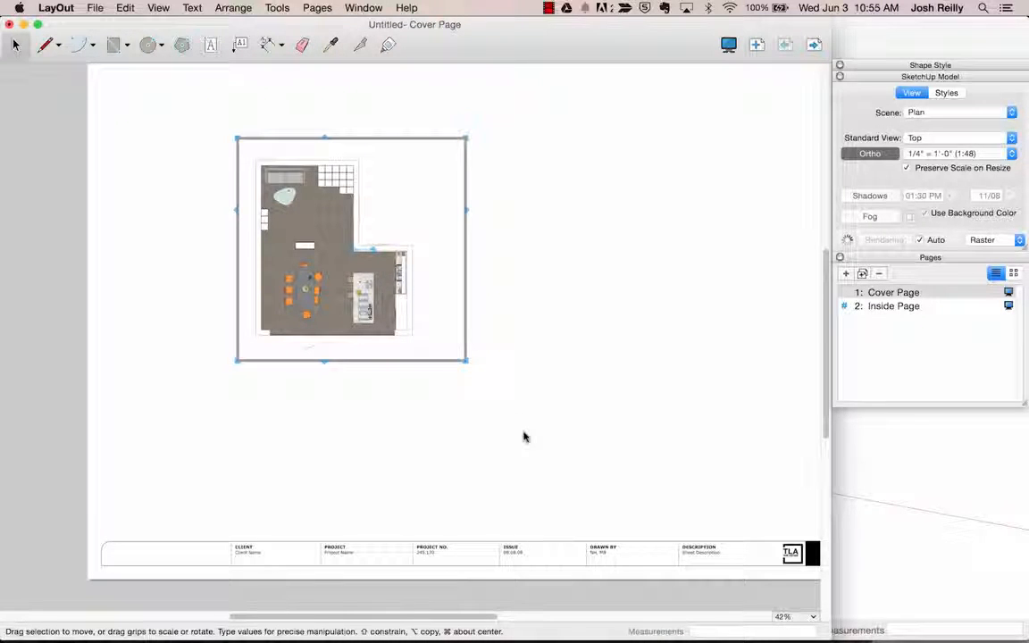
drag(317, 195, 221, 141)
drag(353, 301, 806, 523)
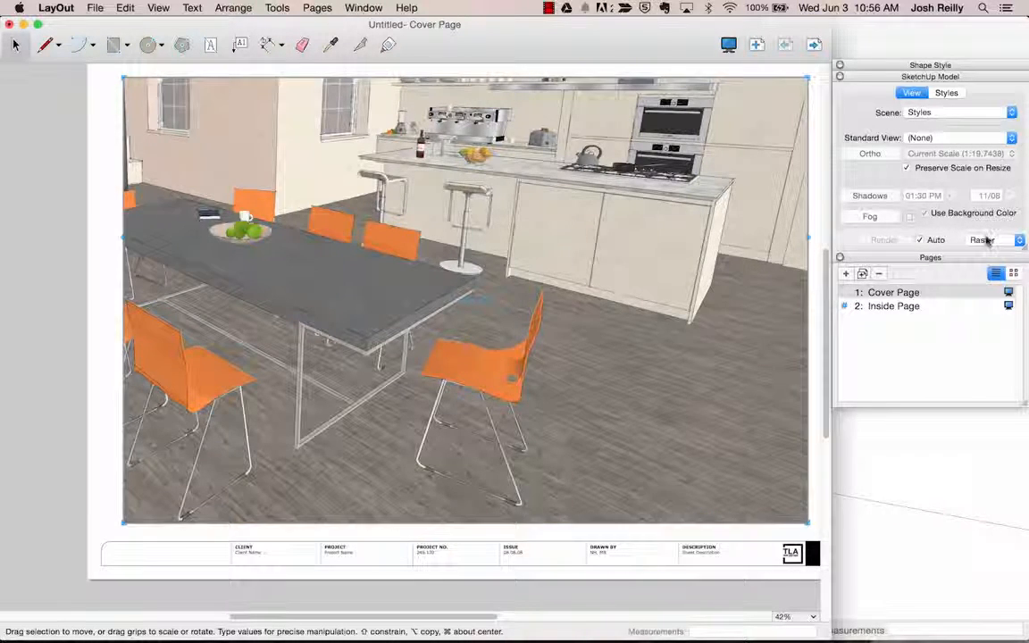
Try Hybrid rendering on the inside page's plan viewport, and undo the change
click(983, 240)
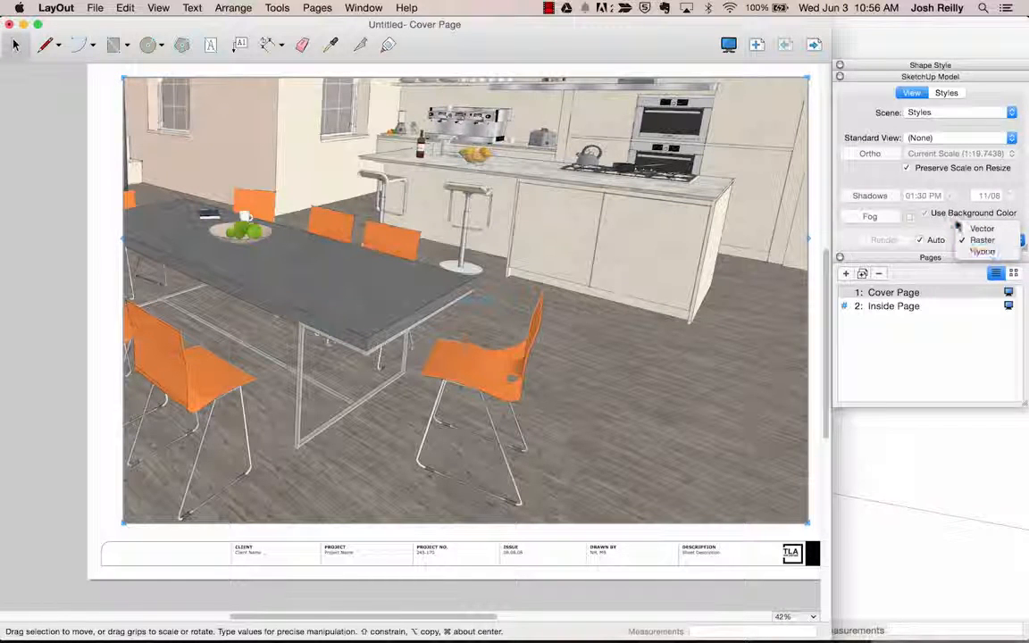
click(946, 226)
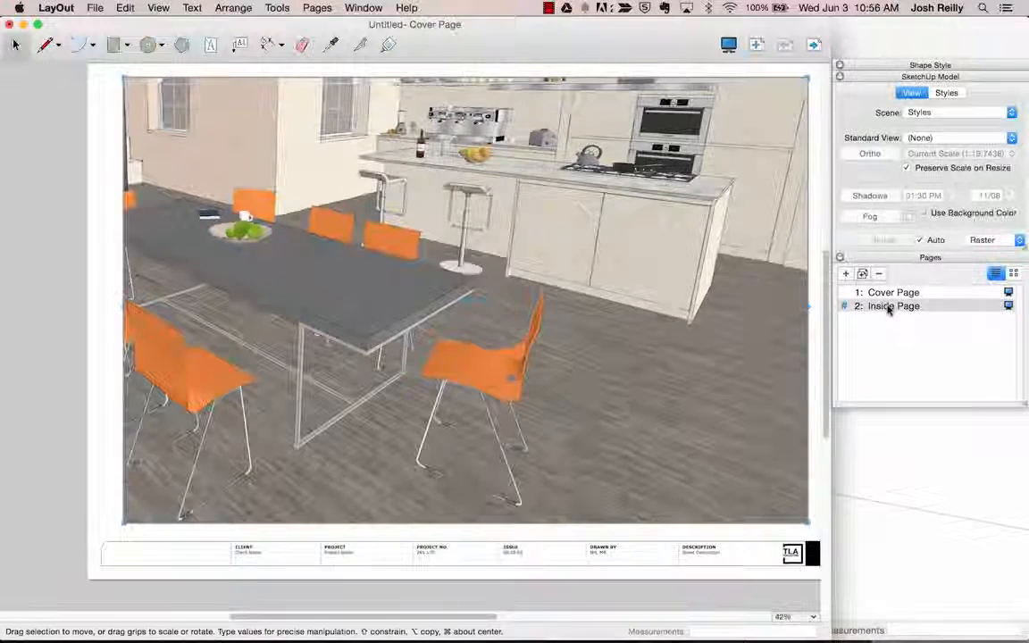
click(880, 305)
click(214, 230)
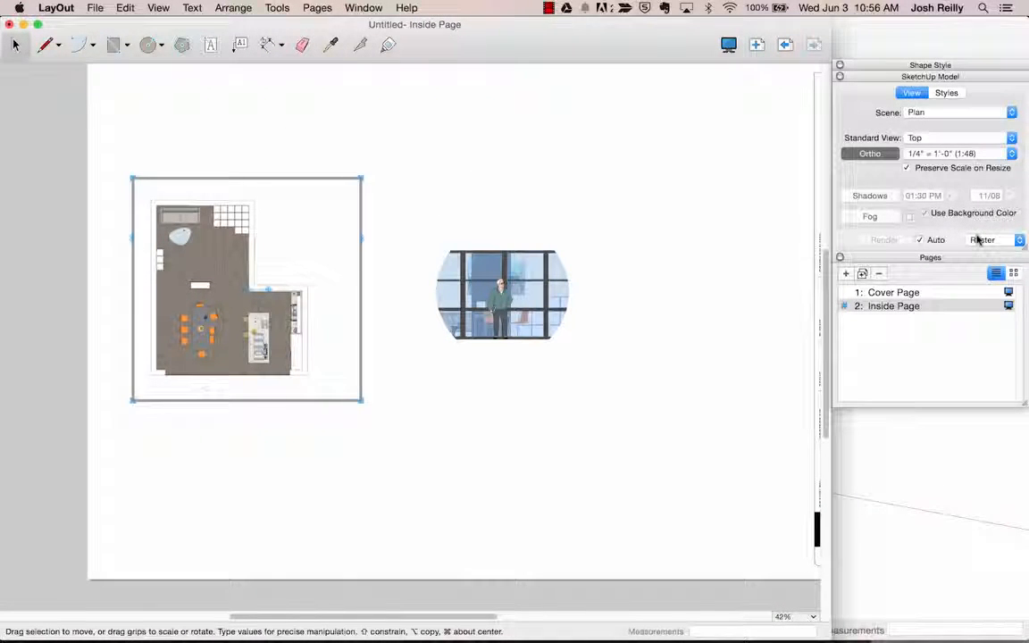
click(982, 240)
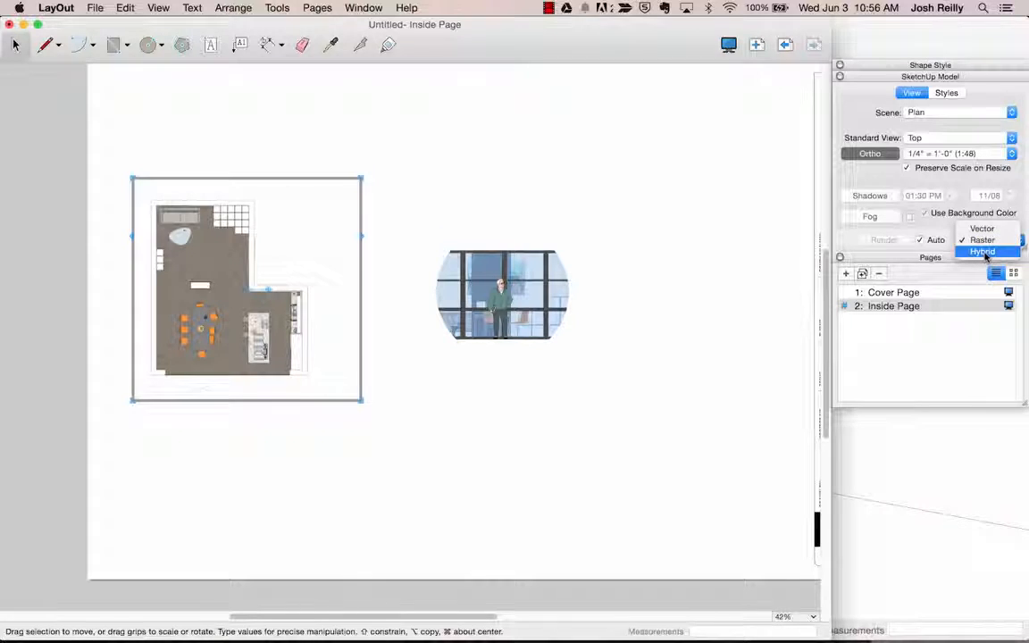
click(983, 251)
key(super+z)
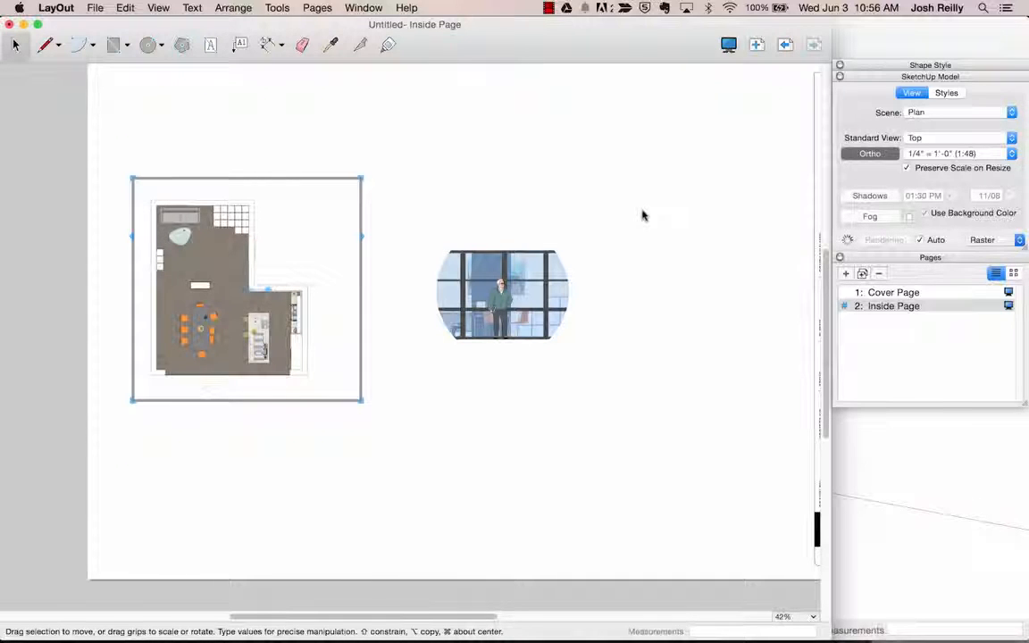
Delete the perspective kitchen viewport from the cover page
click(893, 293)
scroll(550, 268, down, 2)
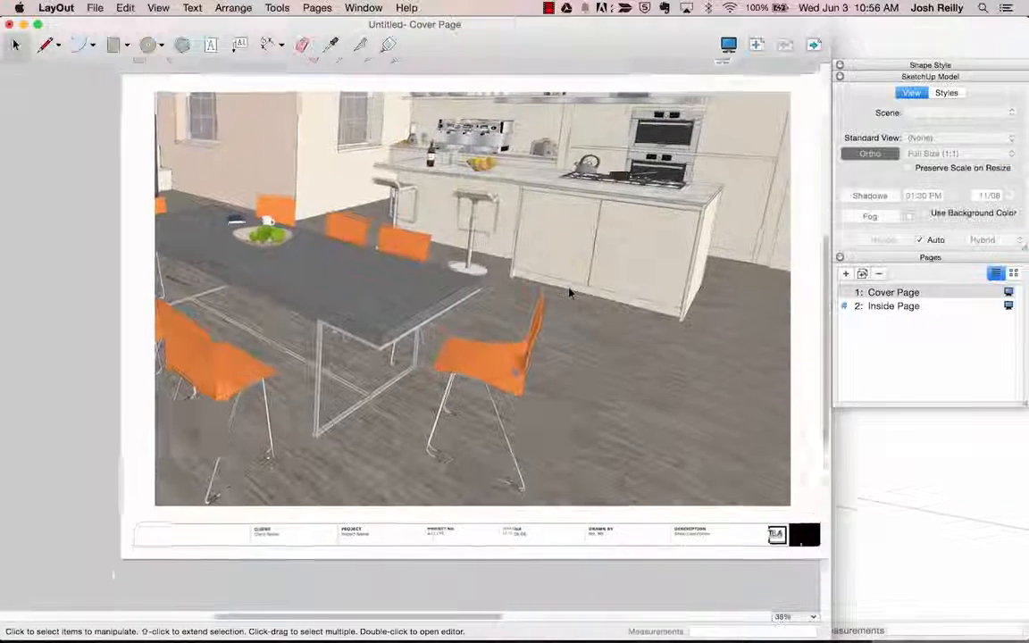
click(510, 251)
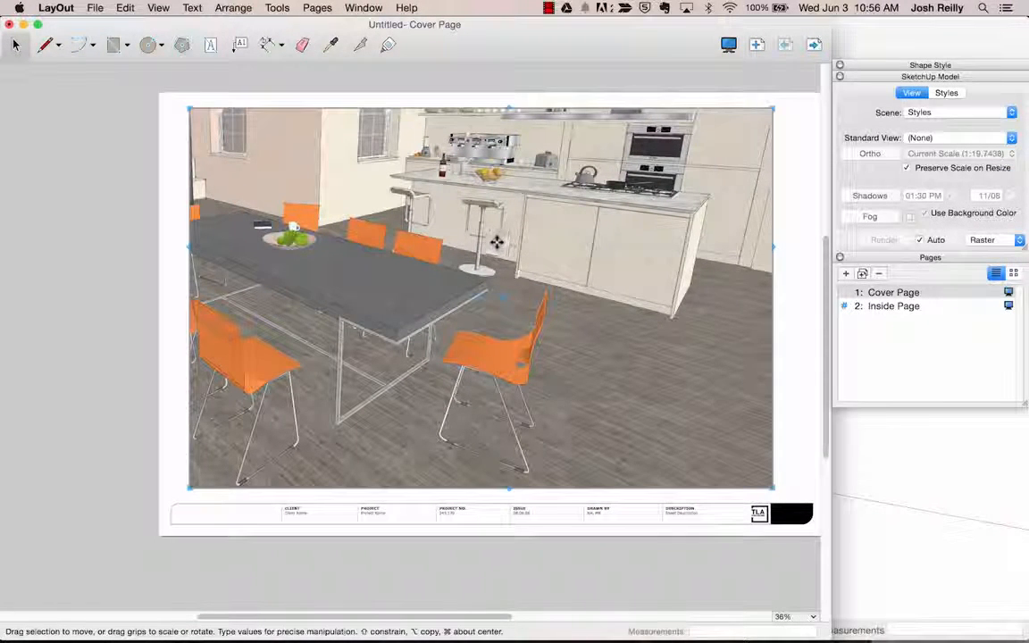
key(Delete)
Insert the image Visualizer_2.png from the Desktop on the cover page, and enlarge it to span the page width above the title block
click(94, 7)
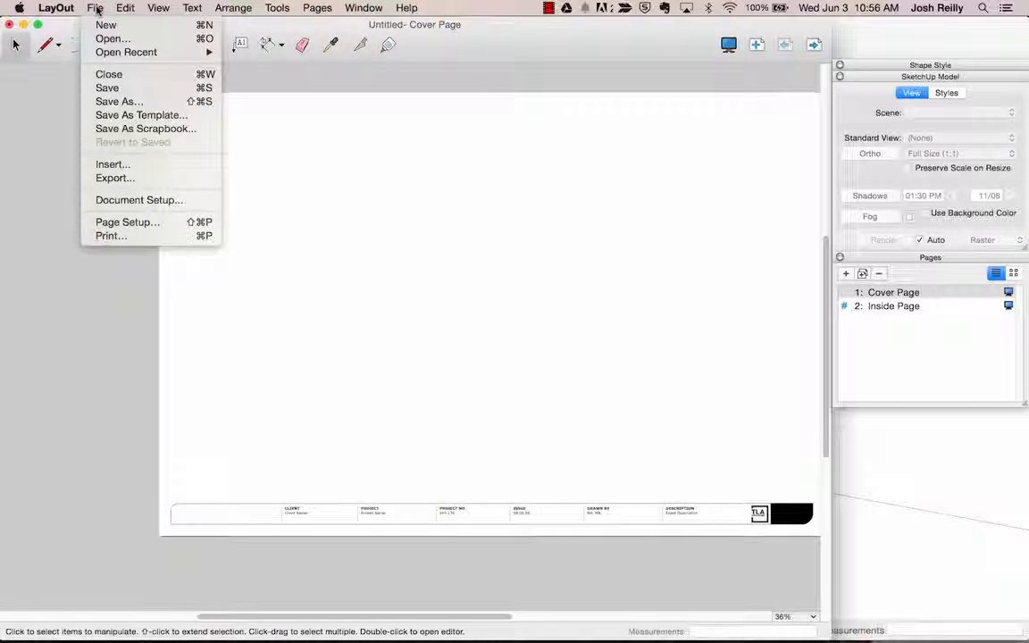
click(125, 165)
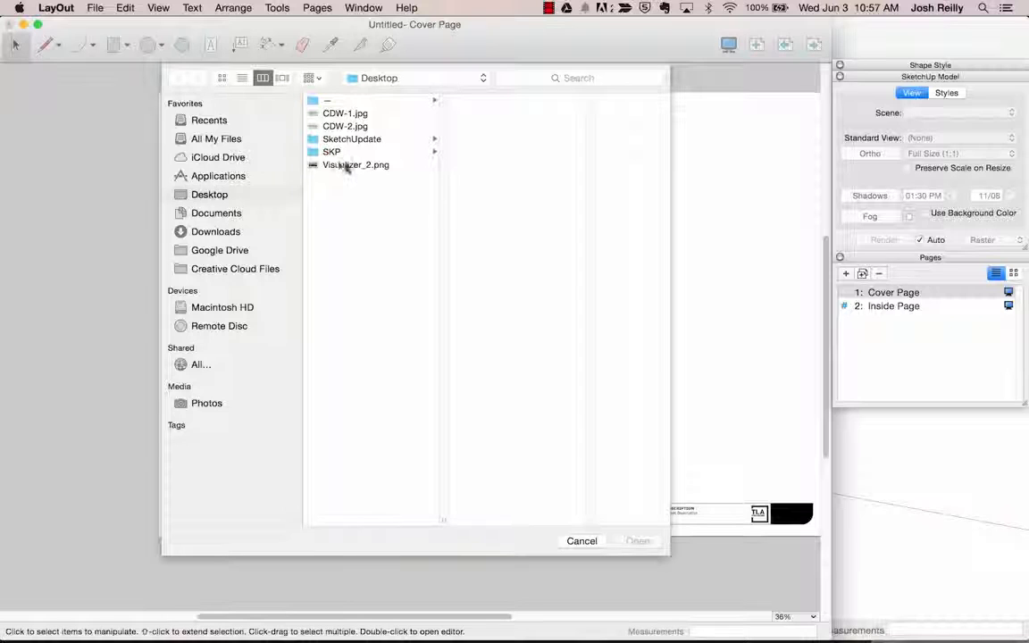
click(349, 166)
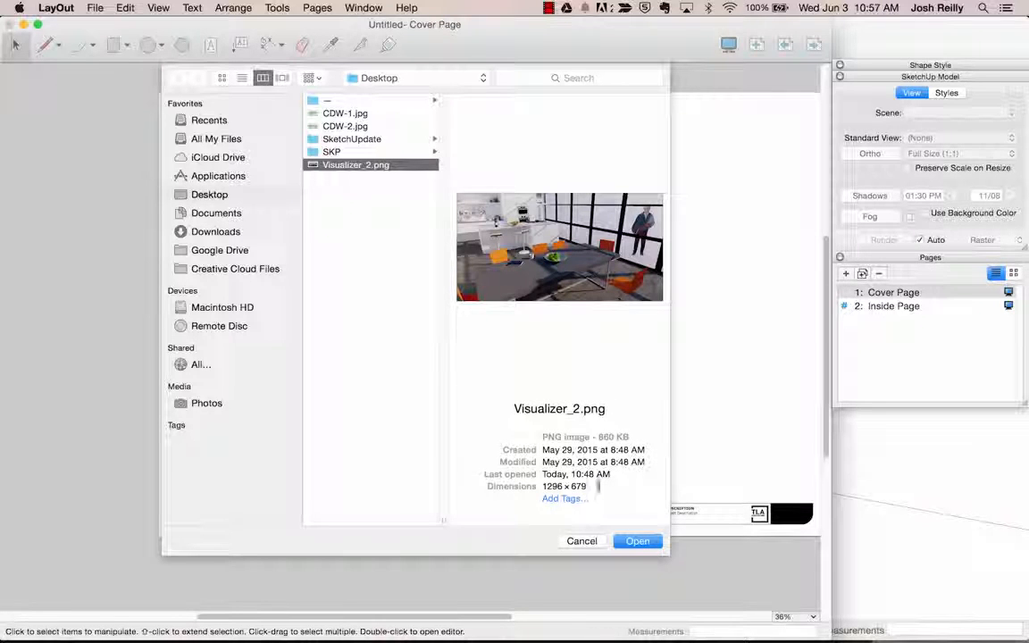
click(640, 541)
drag(407, 248, 261, 143)
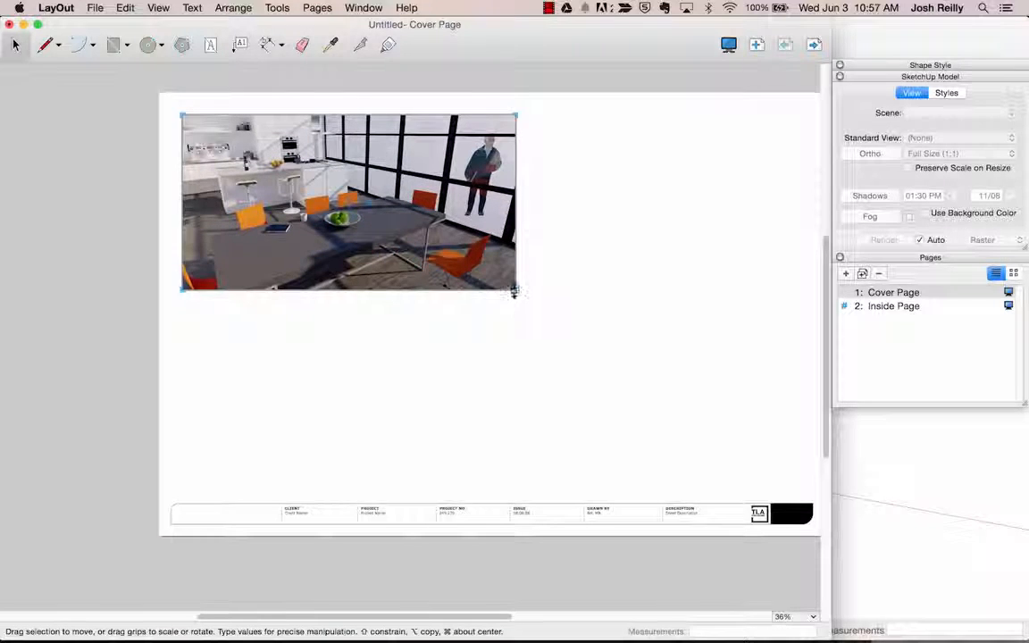
drag(515, 289, 806, 443)
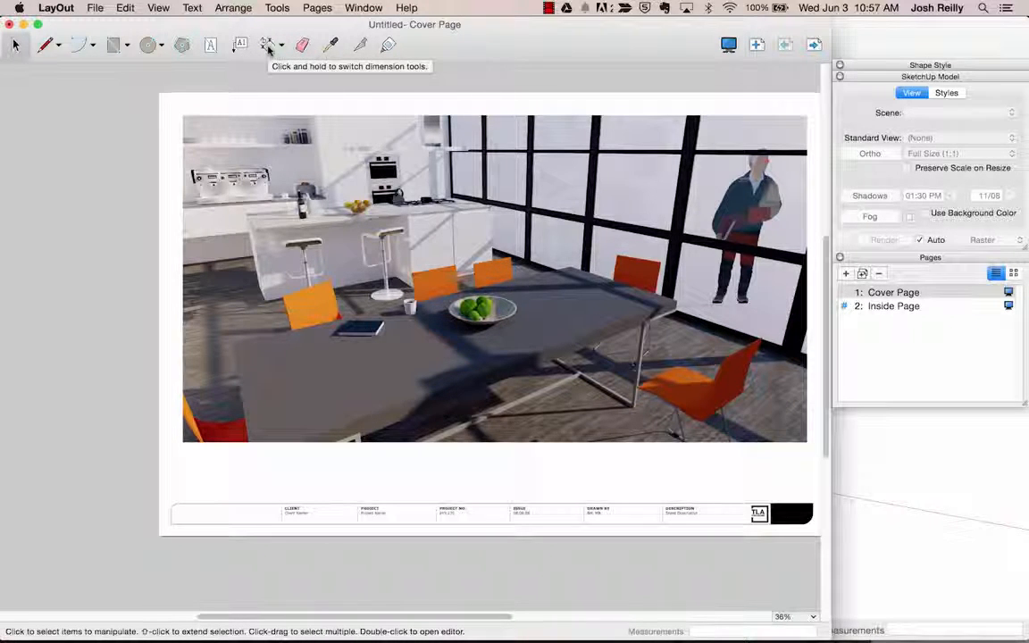
Return to the inside page, then switch to Chrome and look through the SketchUp home page down to its footer links
click(887, 306)
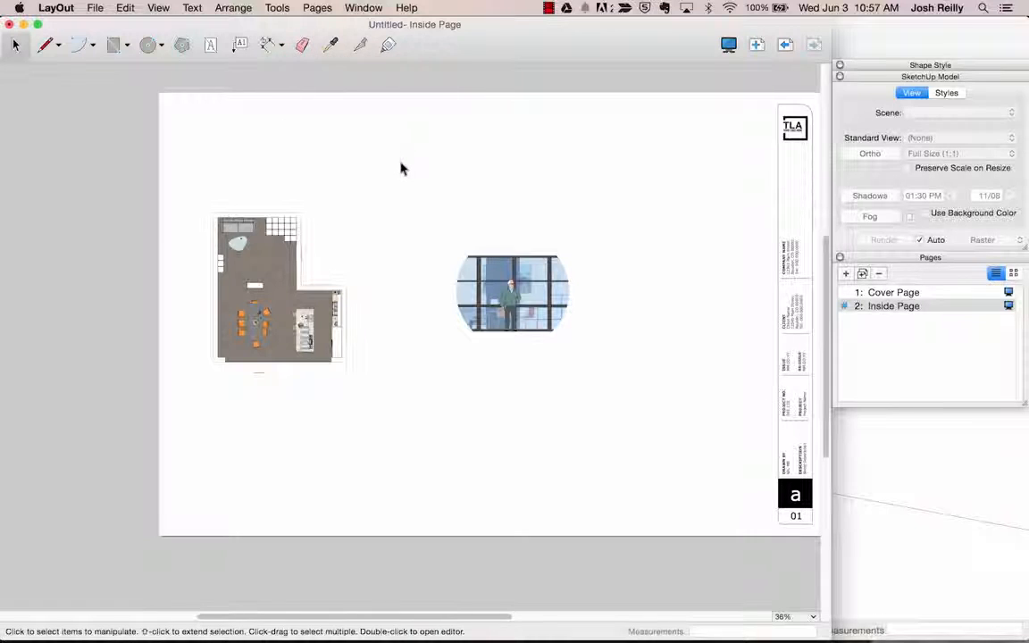
key(super+Tab)
key(super+Tab)
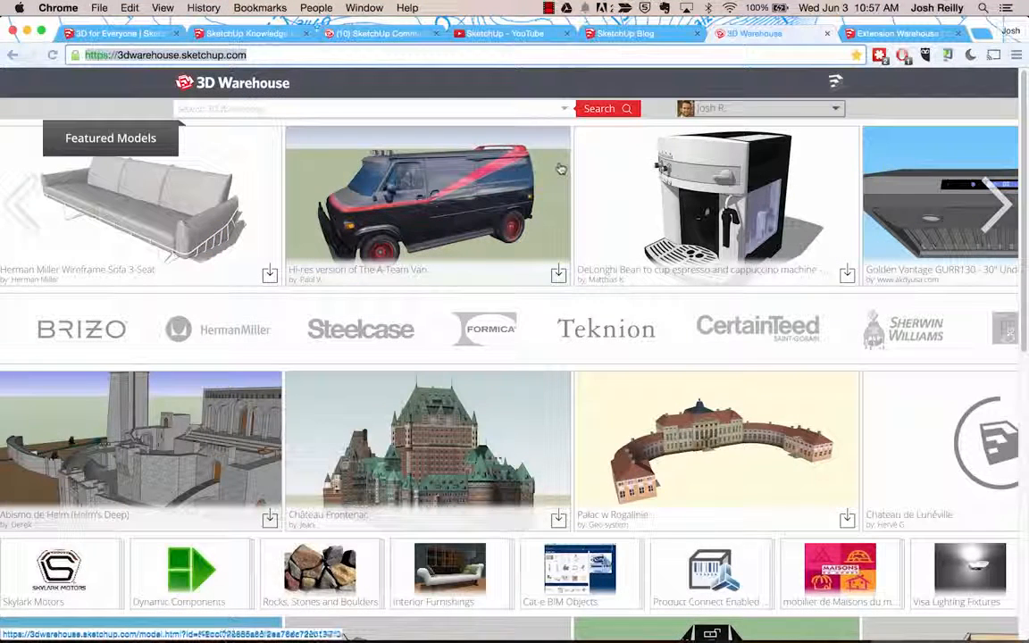
click(107, 35)
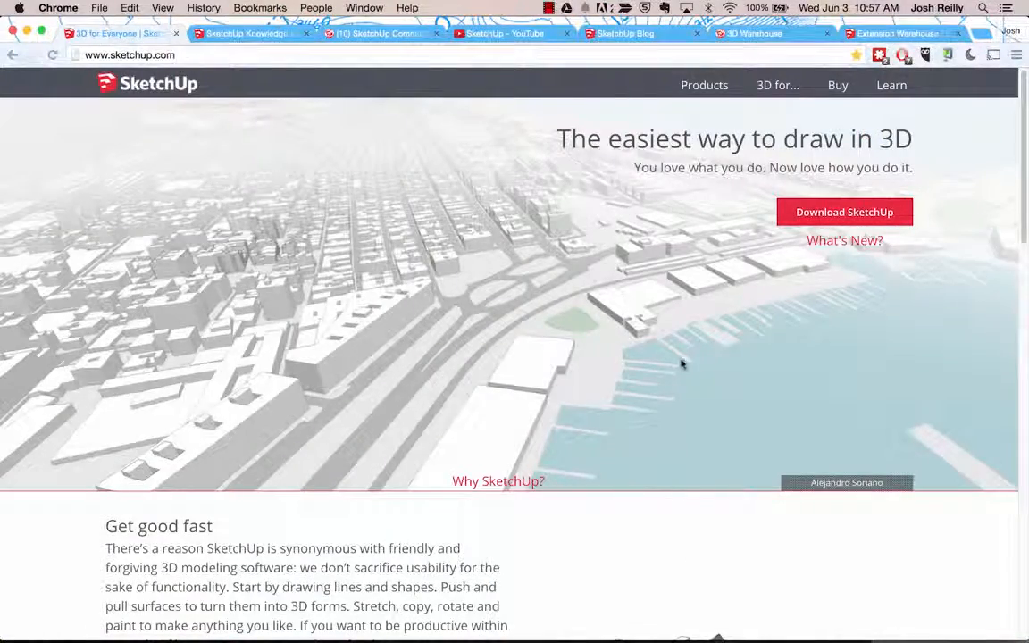
scroll(680, 361, down, 15)
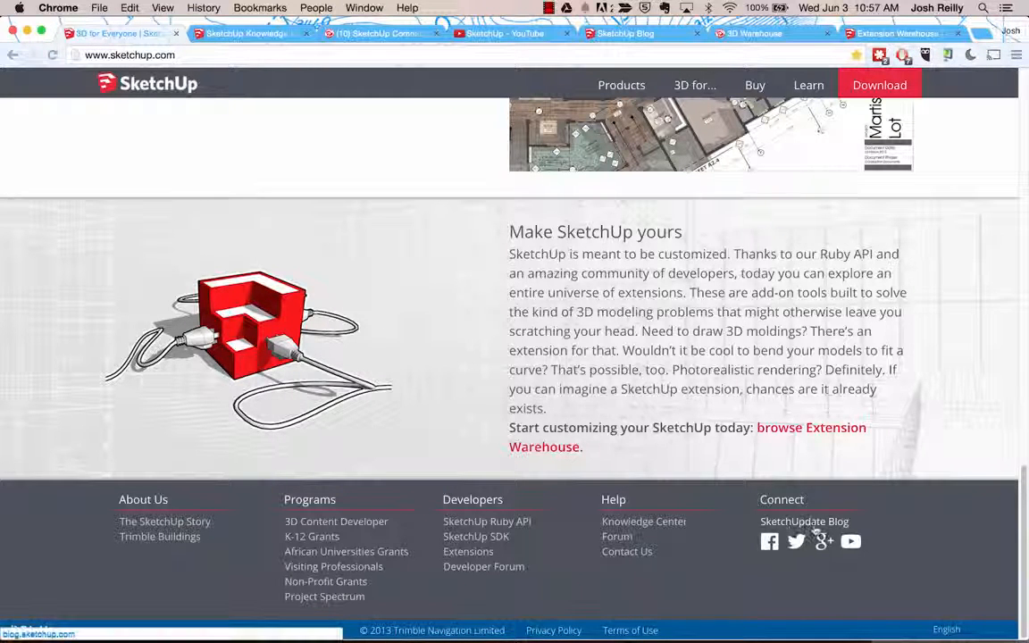
Look through the SketchUp Knowledge Center and Community forum, and the playlists of the SketchUp YouTube channel
click(246, 34)
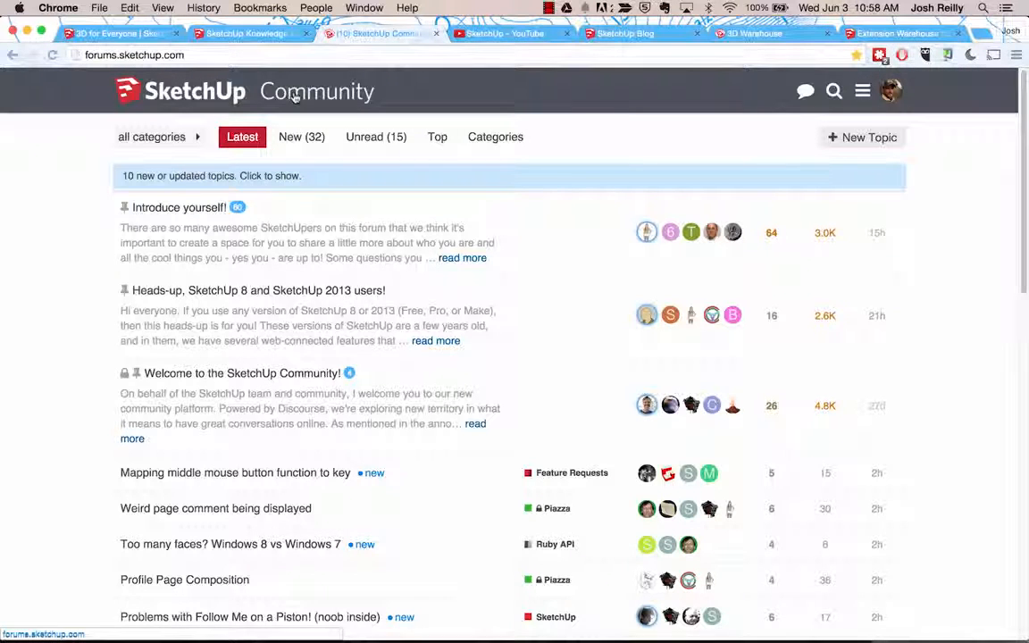
click(513, 33)
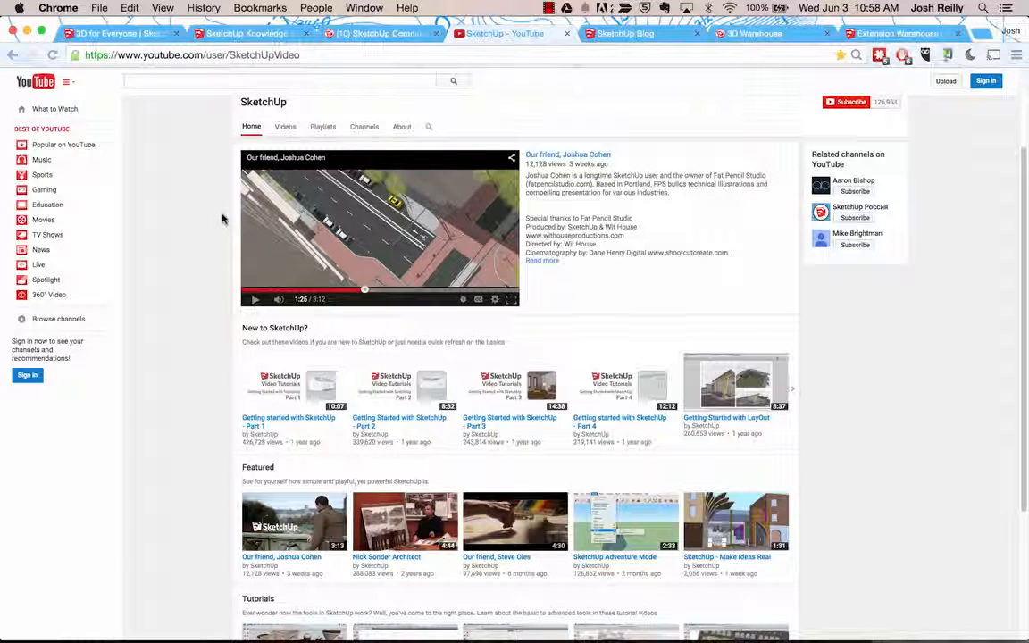
click(323, 127)
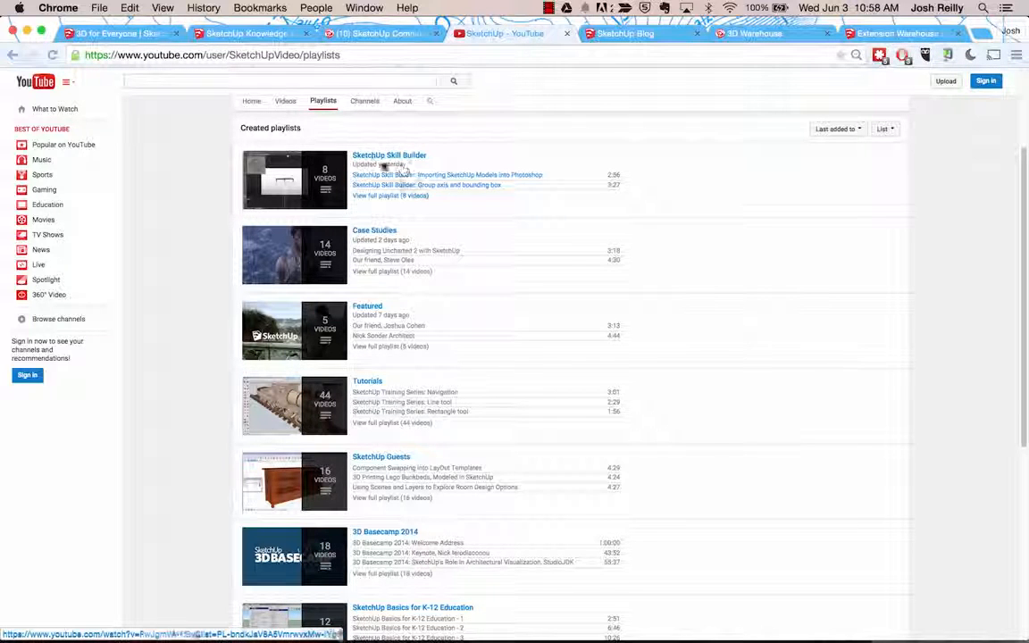
mouse_move(294, 166)
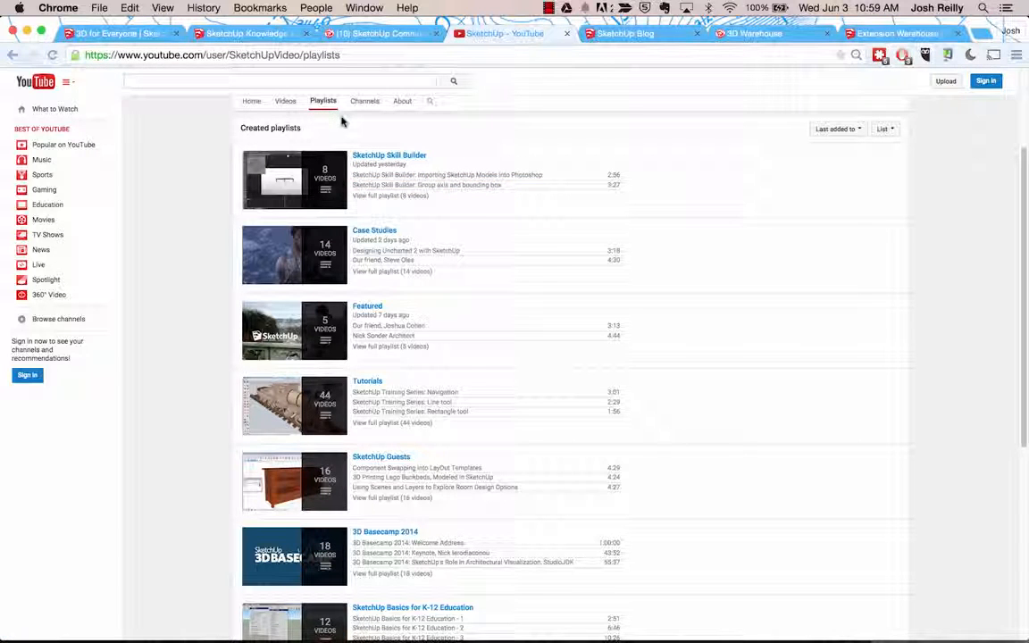
Look through the SketchUp Blog, compare the 3D Warehouse and Extension Warehouse home pages, and return to the blog
scroll(164, 188, up, 4)
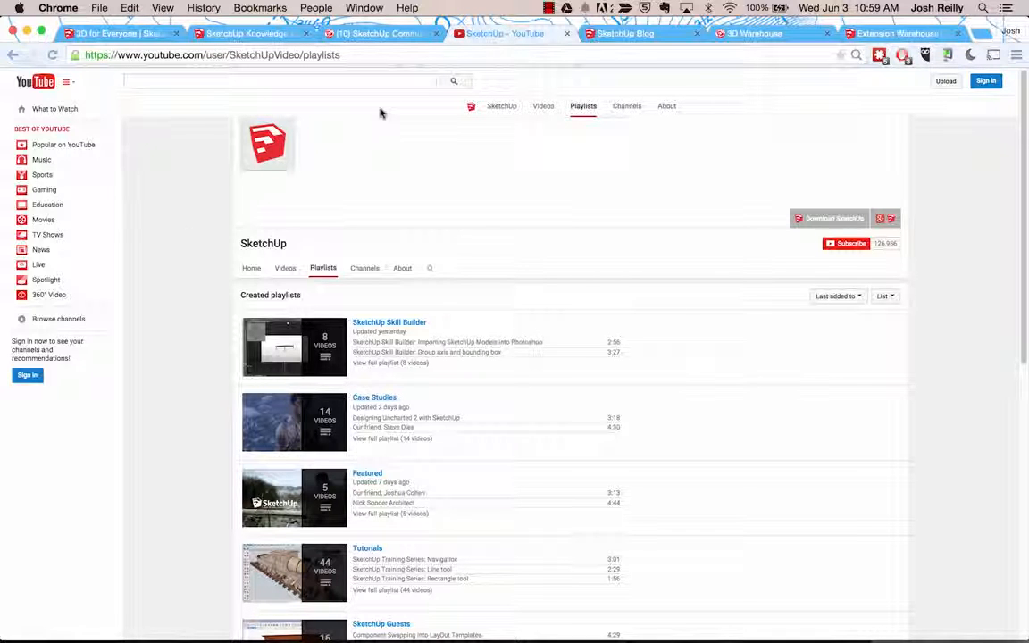
click(652, 36)
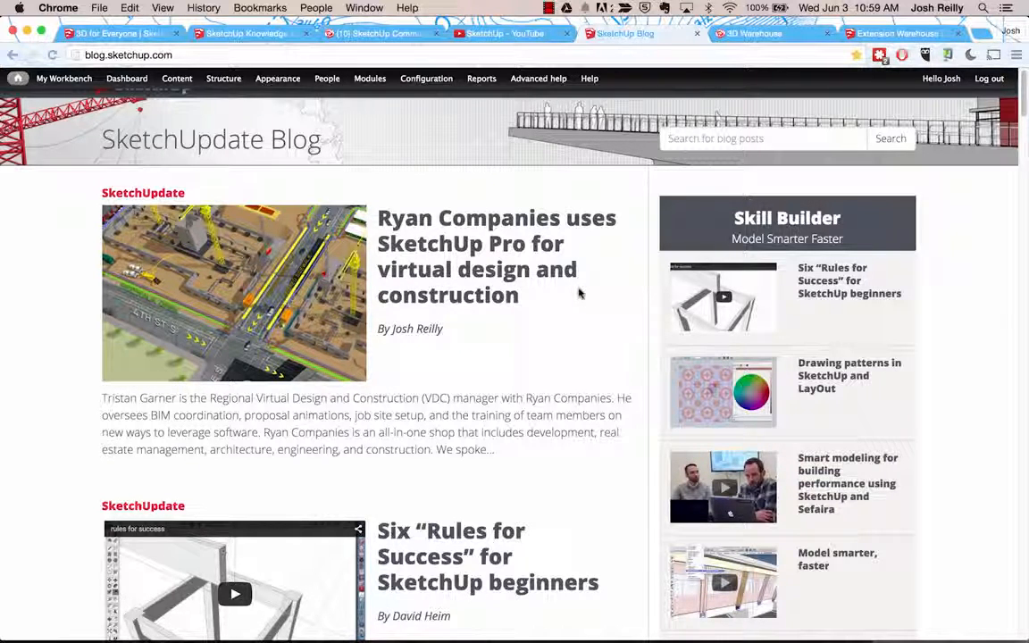
click(760, 35)
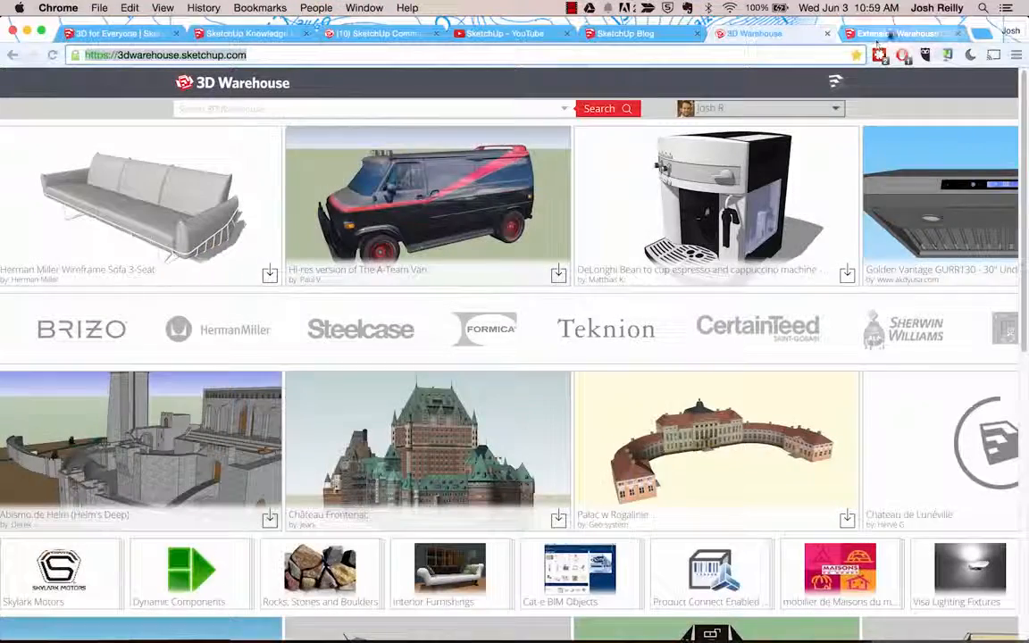
click(879, 38)
click(794, 36)
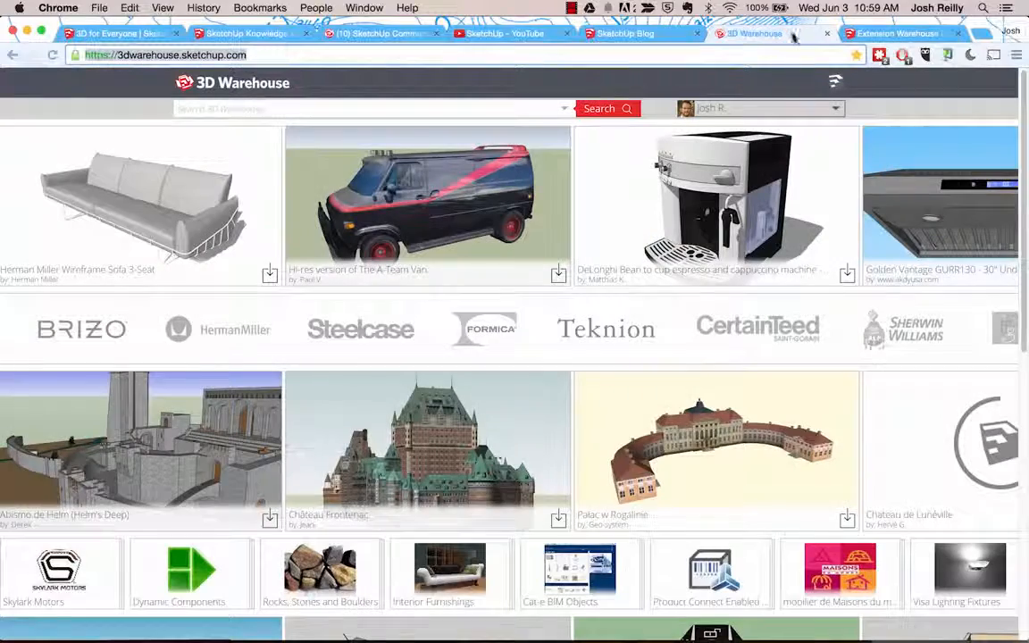
click(884, 33)
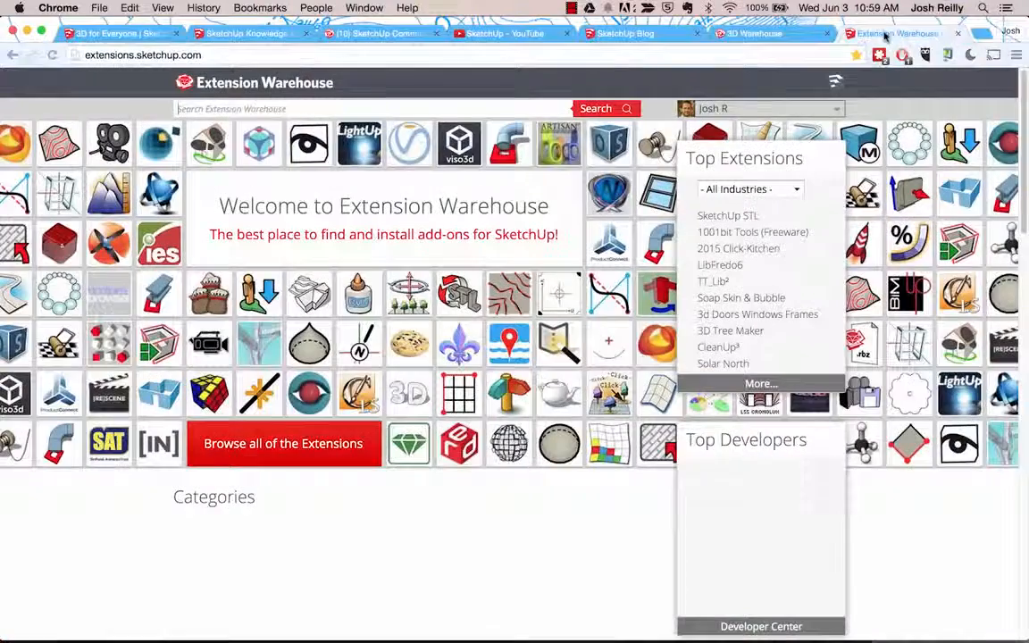
click(802, 36)
click(884, 34)
click(802, 38)
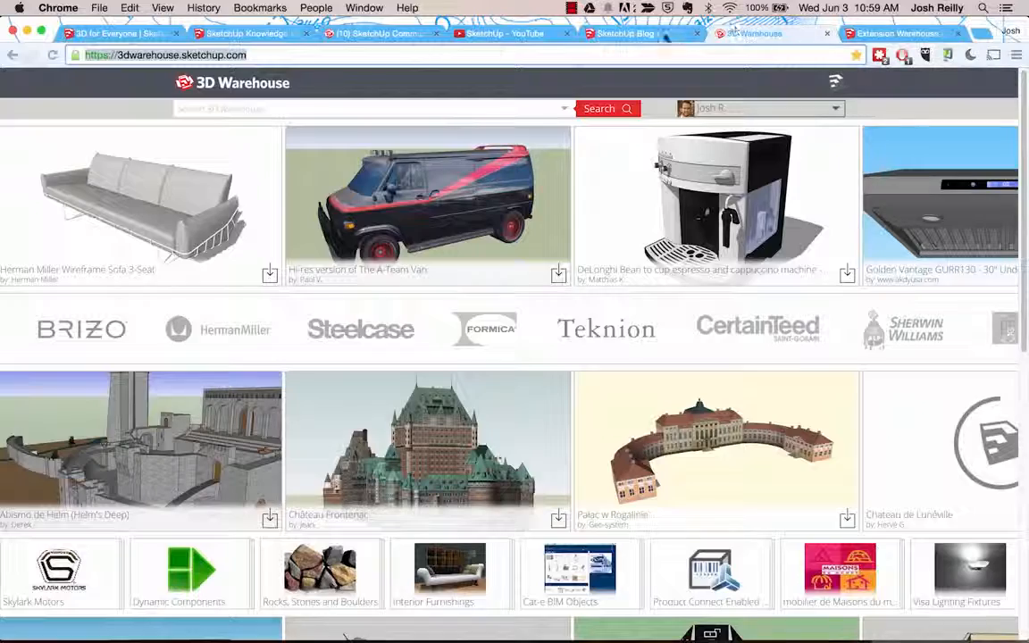
click(665, 34)
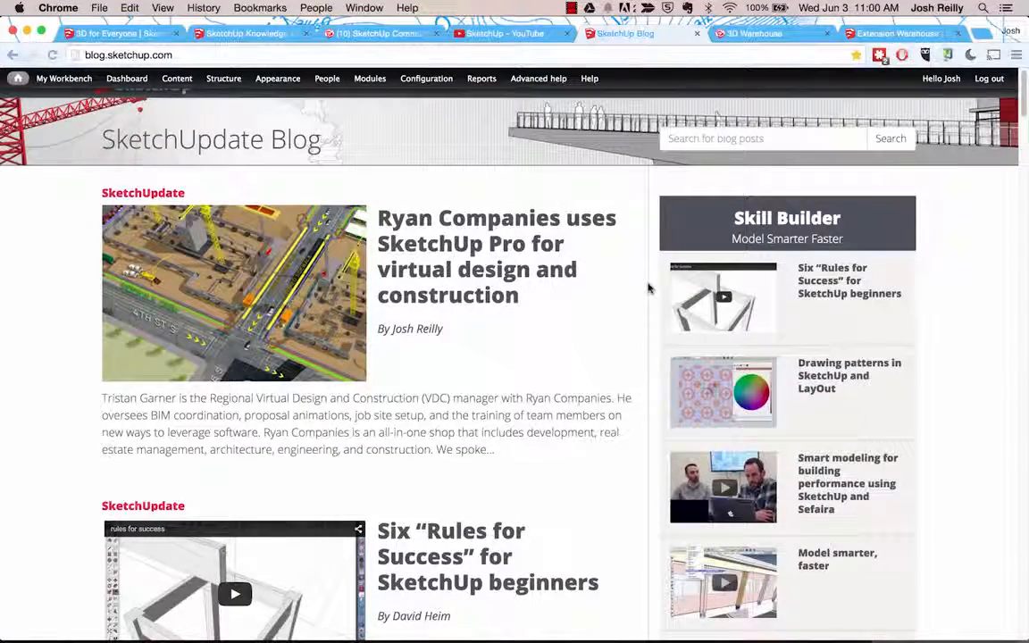